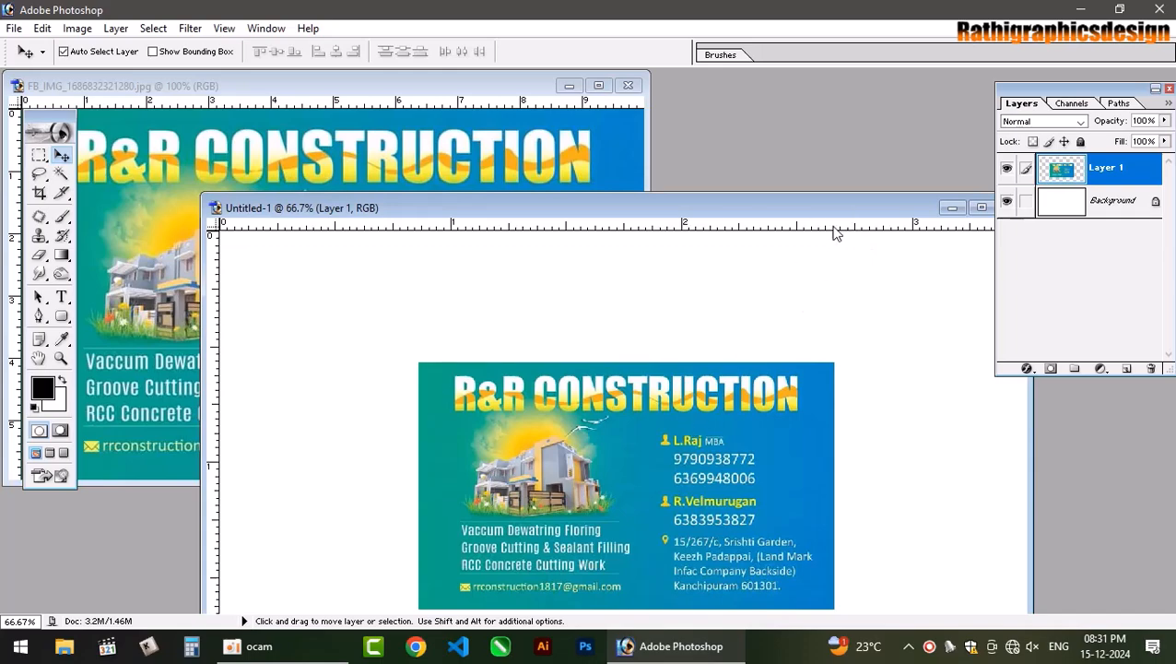
Close the FB_IMG reference photo and maximize the Untitled-1 card document.
left_click(633, 96)
left_click(629, 86)
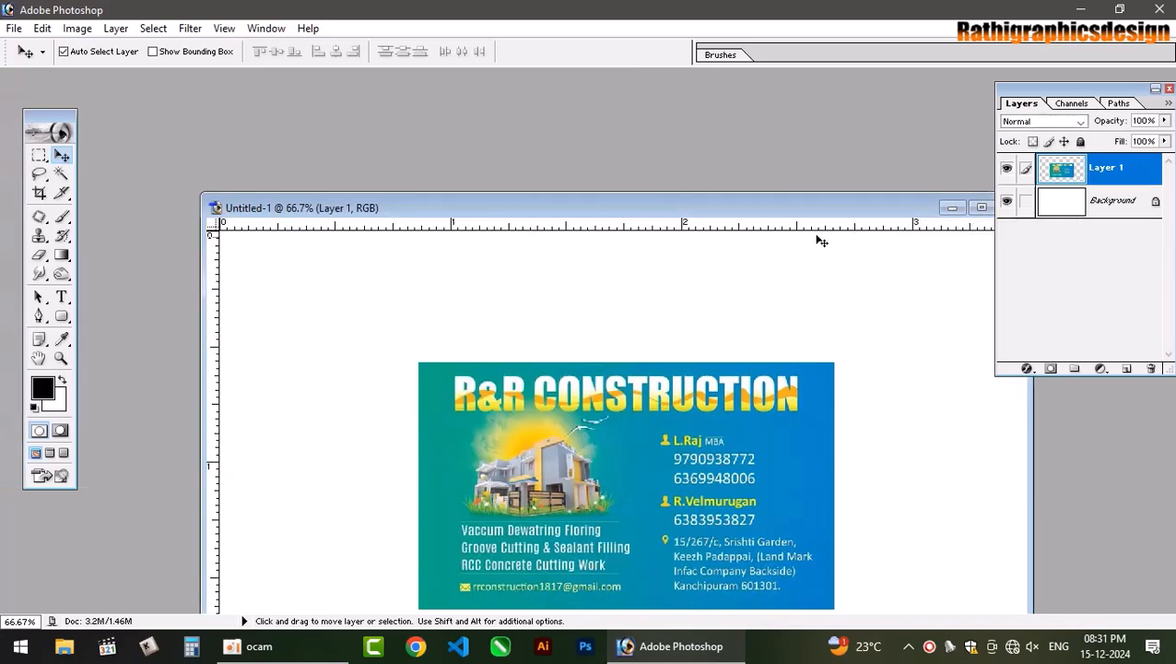
double_click(846, 209)
left_click(841, 210)
Save the document to the Desktop as cons vcard.psd.
key("ctrl+s")
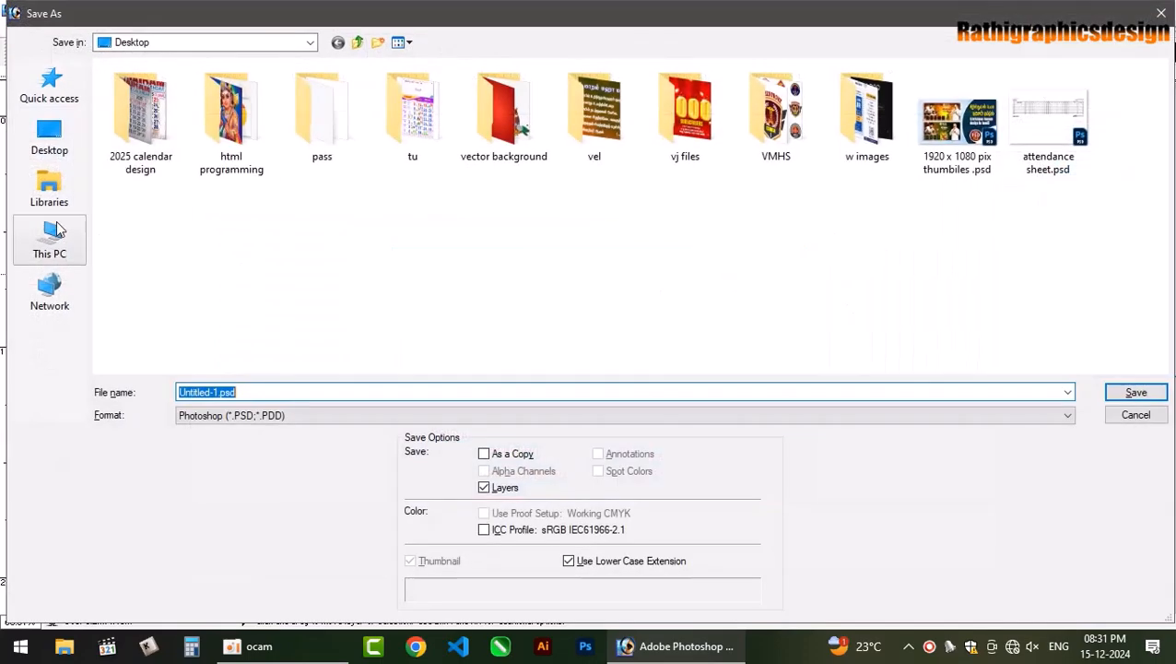
type("v")
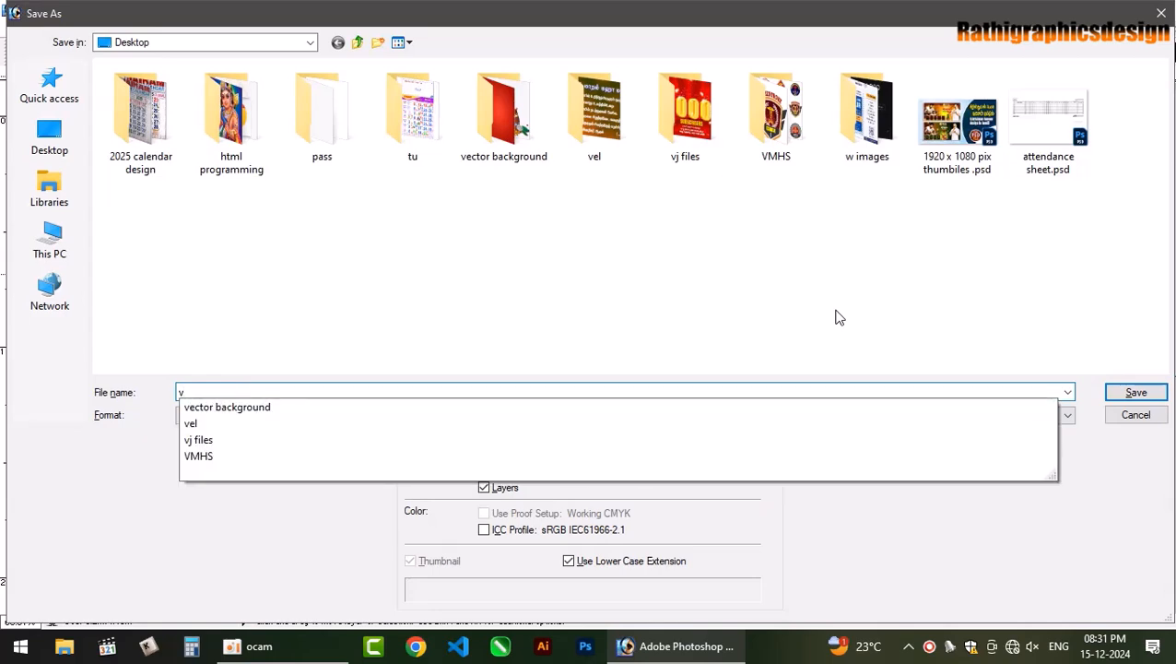
key("BackSpace")
type("cons")
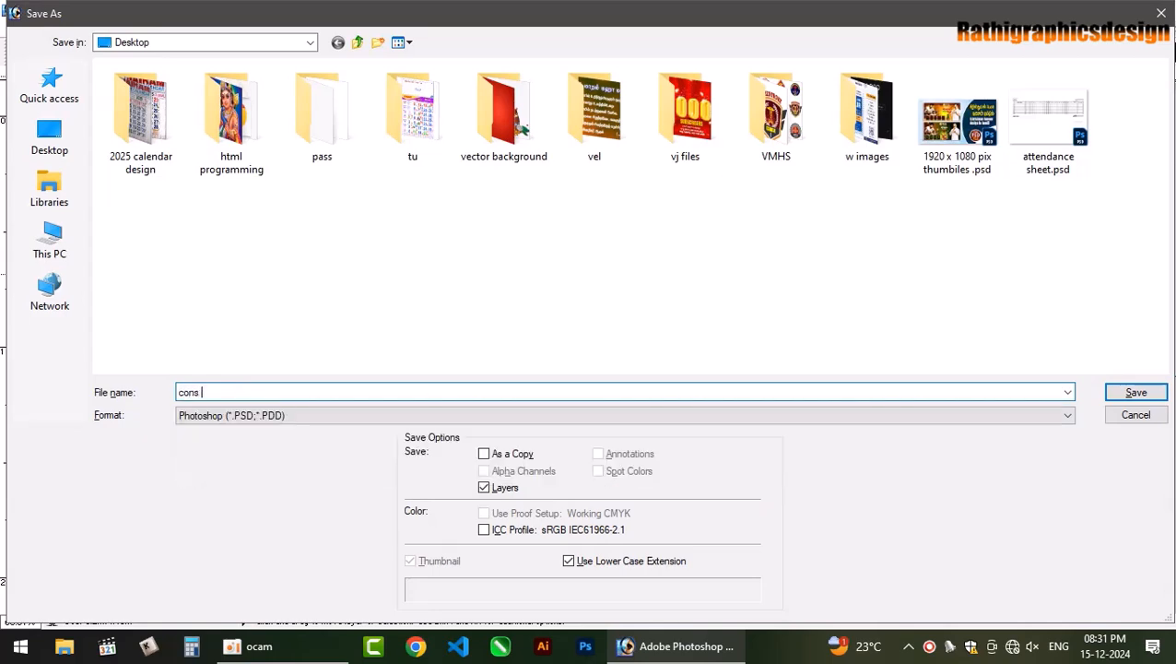
type(" va")
key("BackSpace")
type("card")
key("Return")
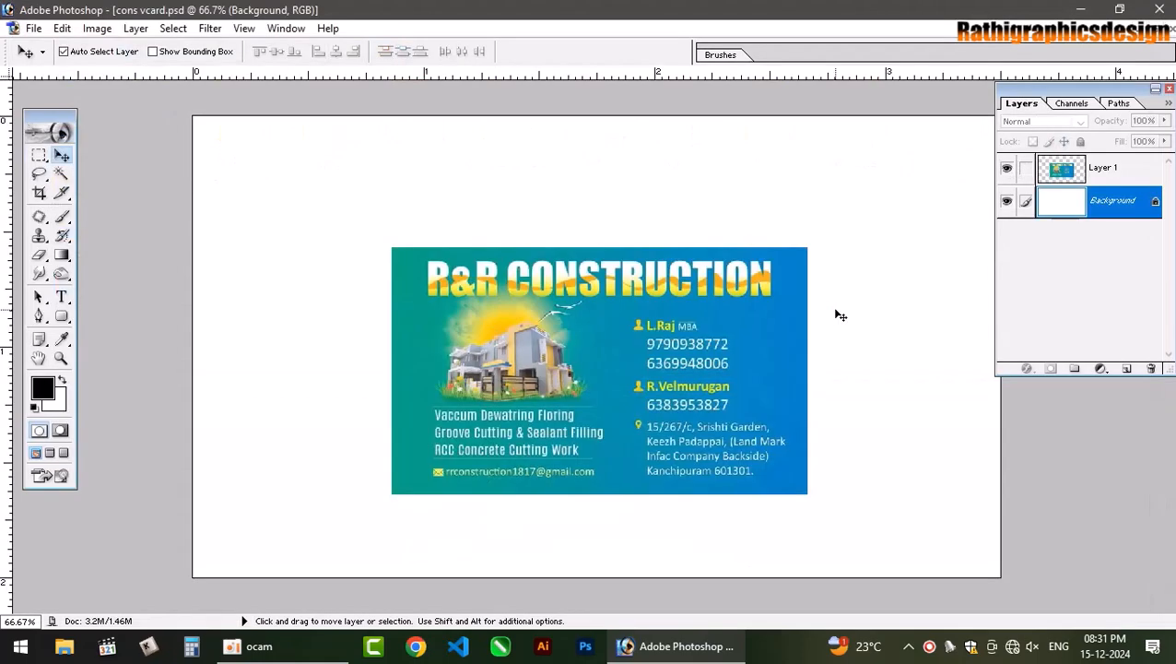
Align the card image top-left, scale it to fill the canvas, and set it to 50% opacity.
left_click_drag(676, 392, 476, 261)
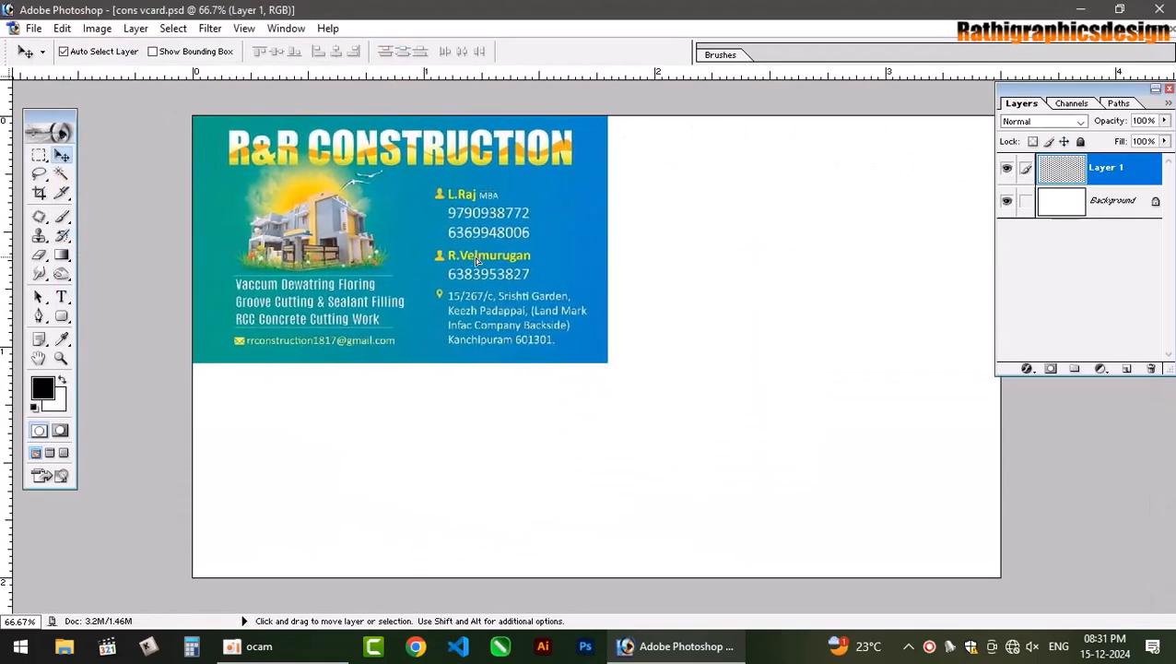
key("ctrl+t")
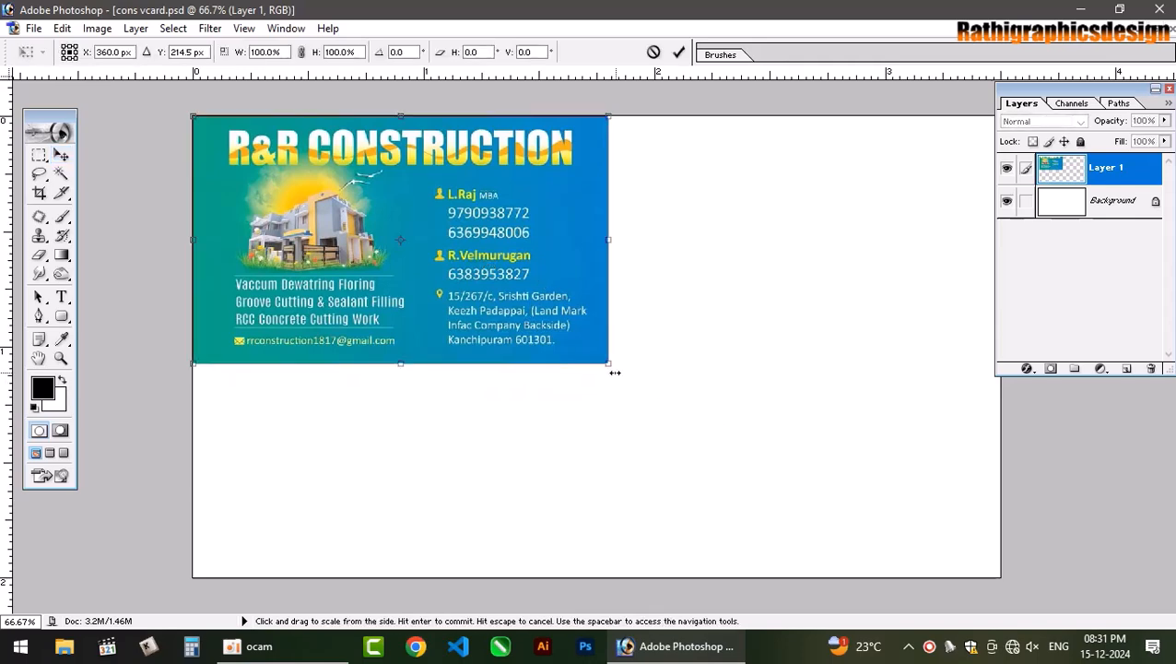
left_click_drag(614, 372, 992, 551)
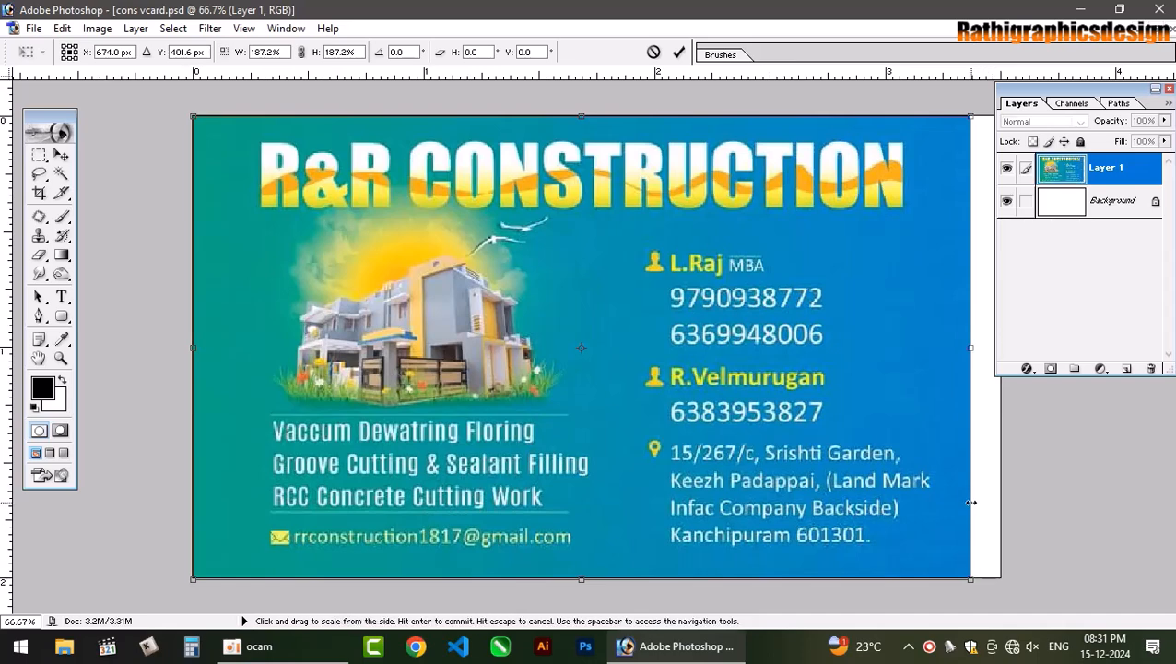
left_click_drag(971, 502, 1004, 503)
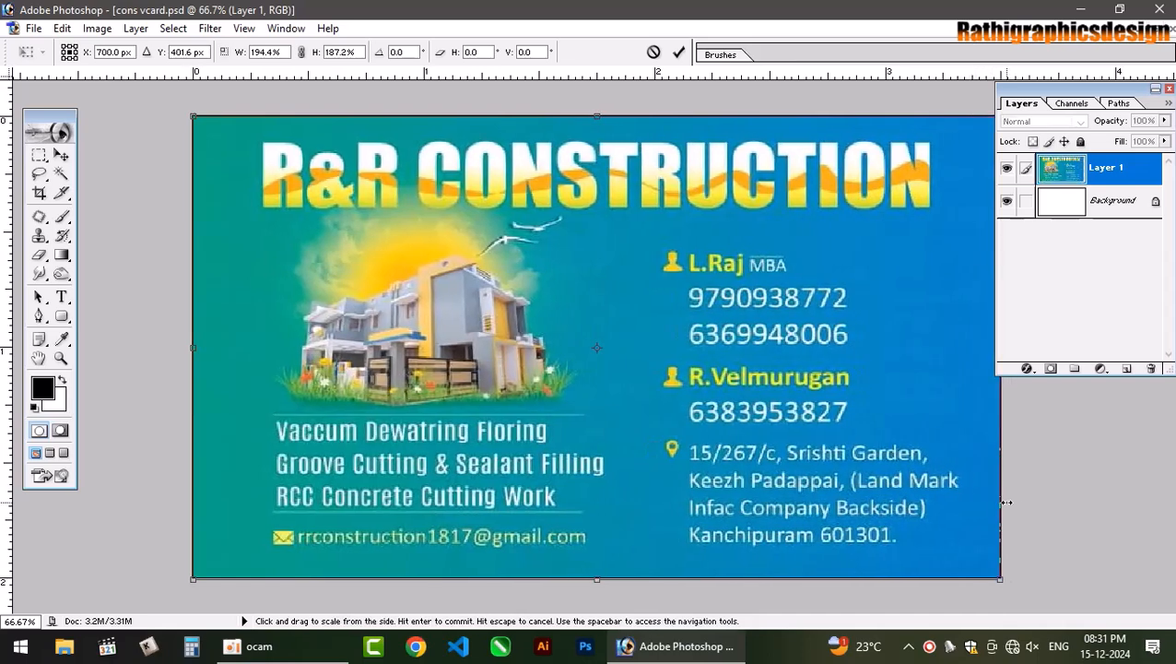
key("Return")
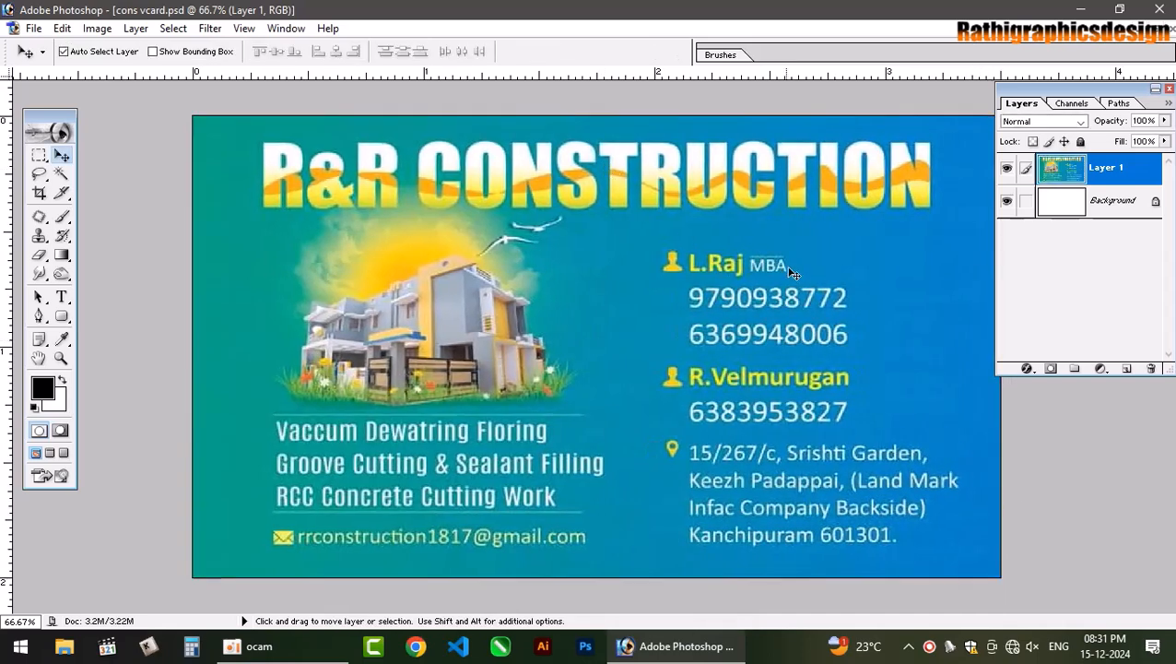
key("5")
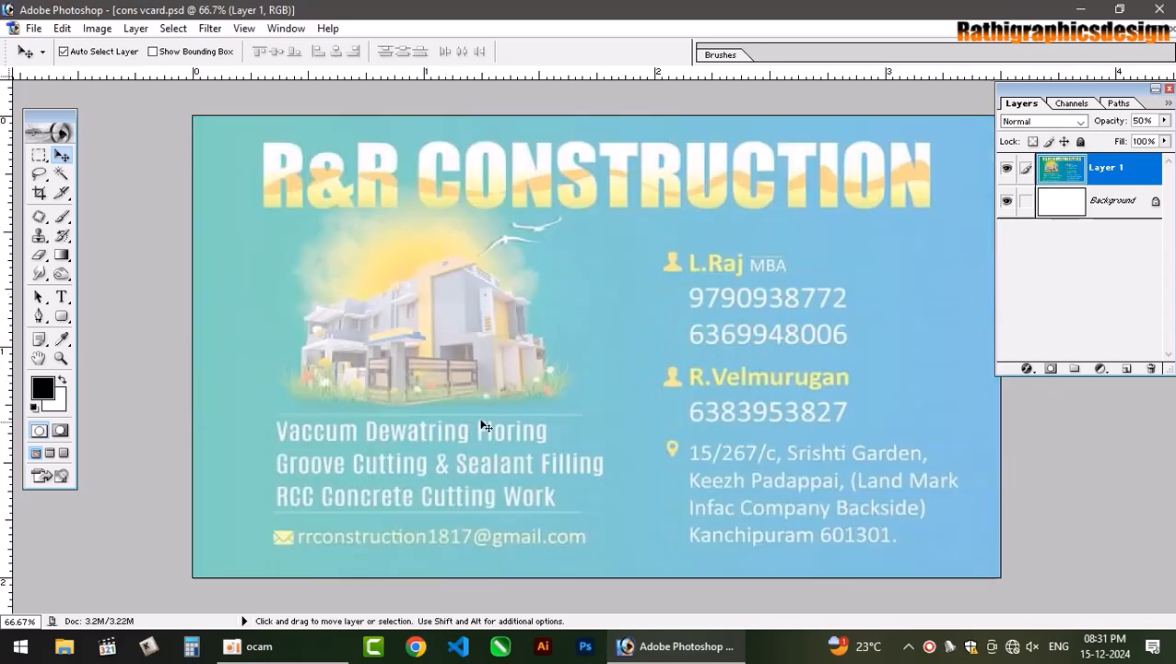
Add an Arial text layer reading R&R near the top of the card.
key("t")
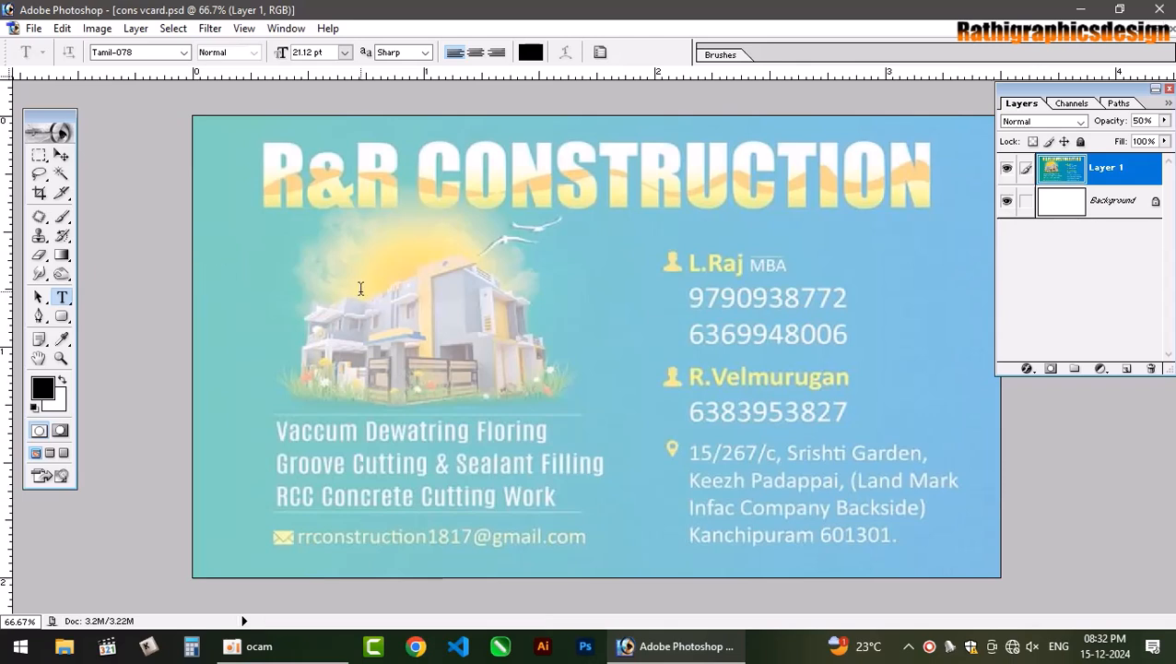
left_click(391, 281)
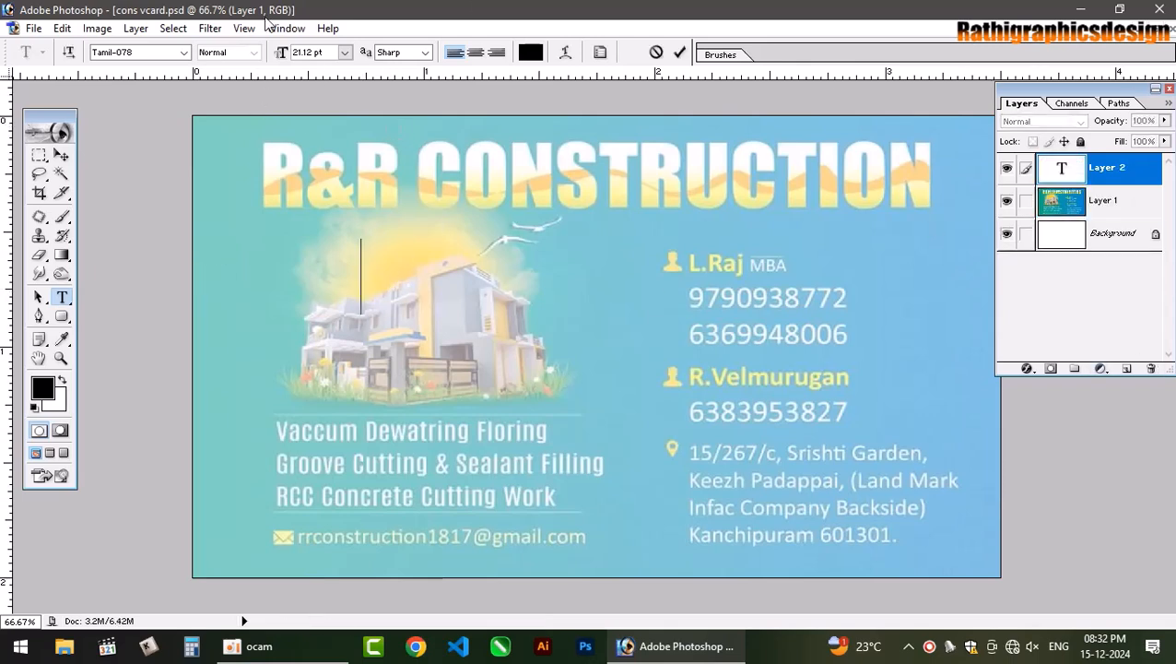
left_click(153, 54)
type("Arial")
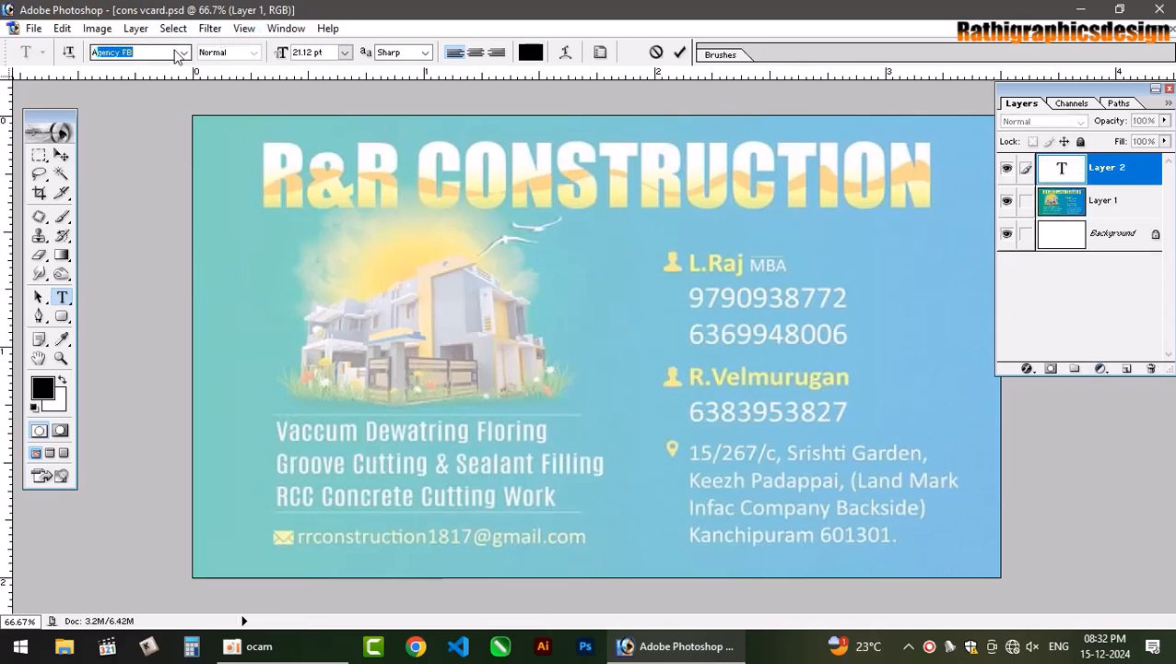
key("Return")
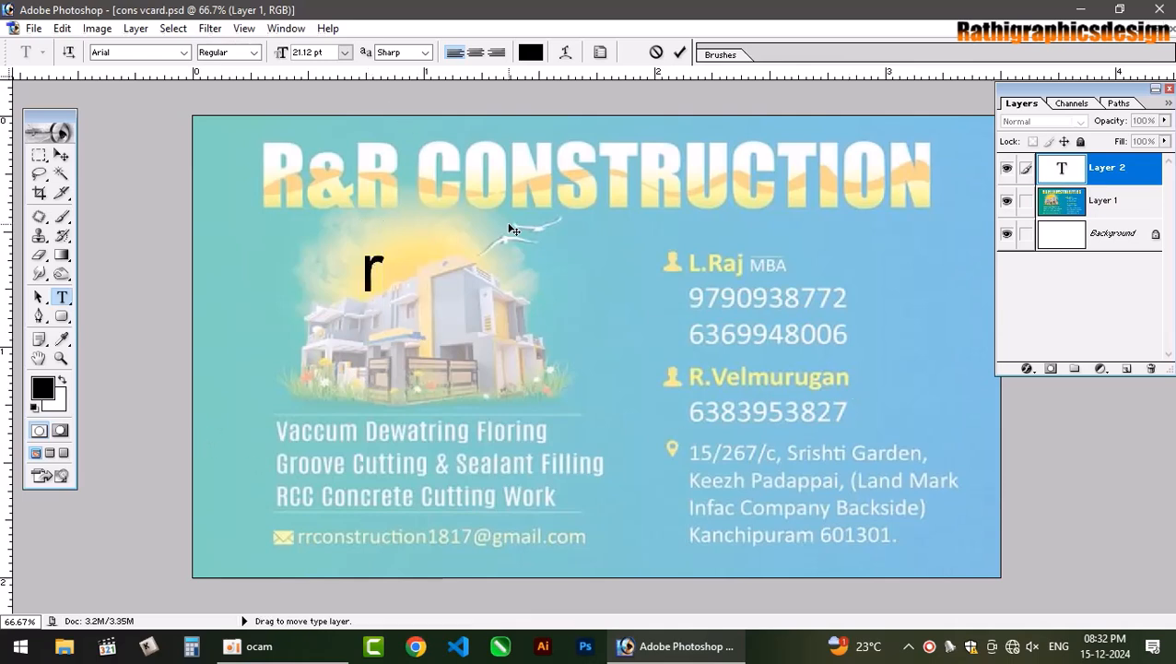
type("R&")
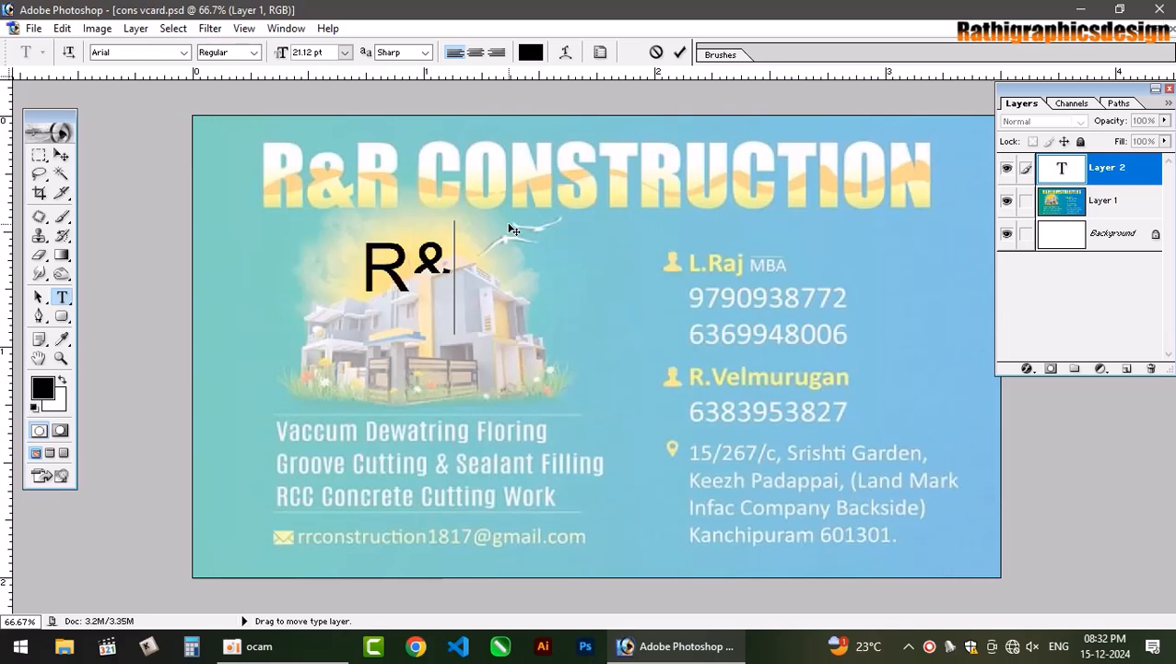
type("r")
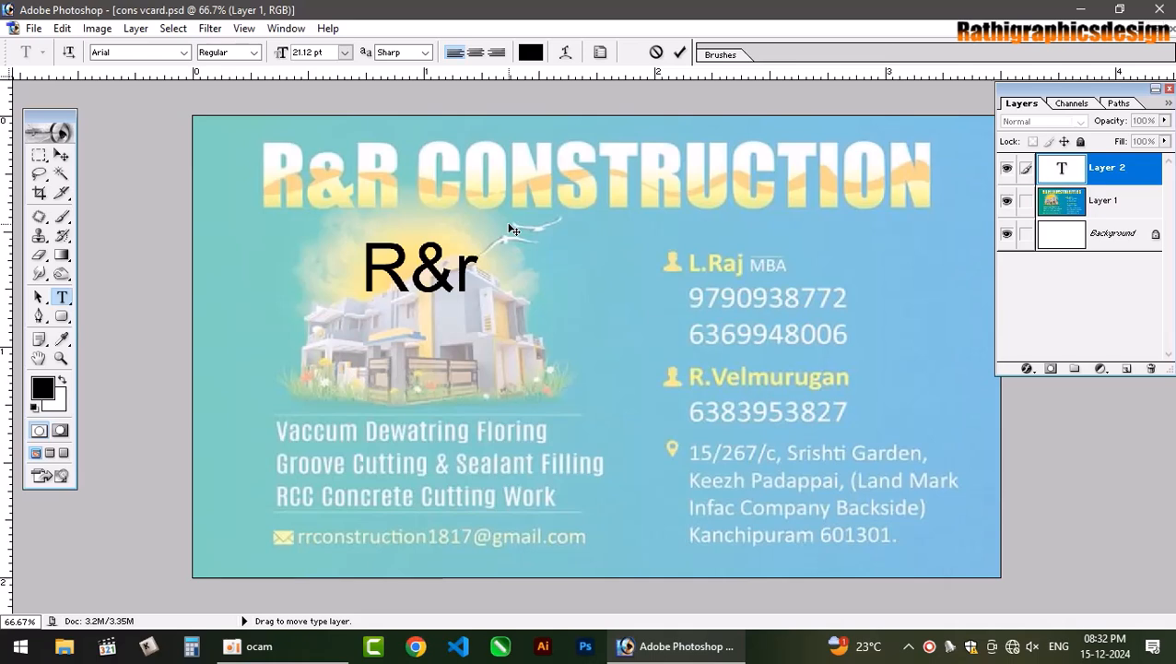
key("BackSpace")
type("R")
left_click_drag(552, 359, 599, 299)
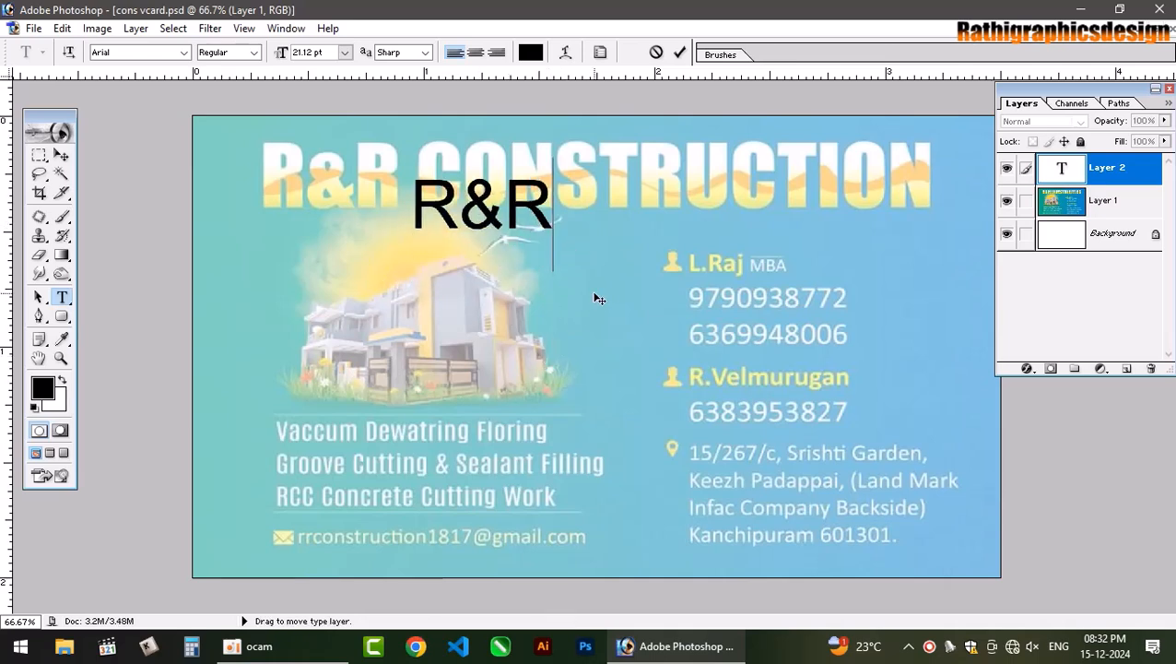
left_click(680, 52)
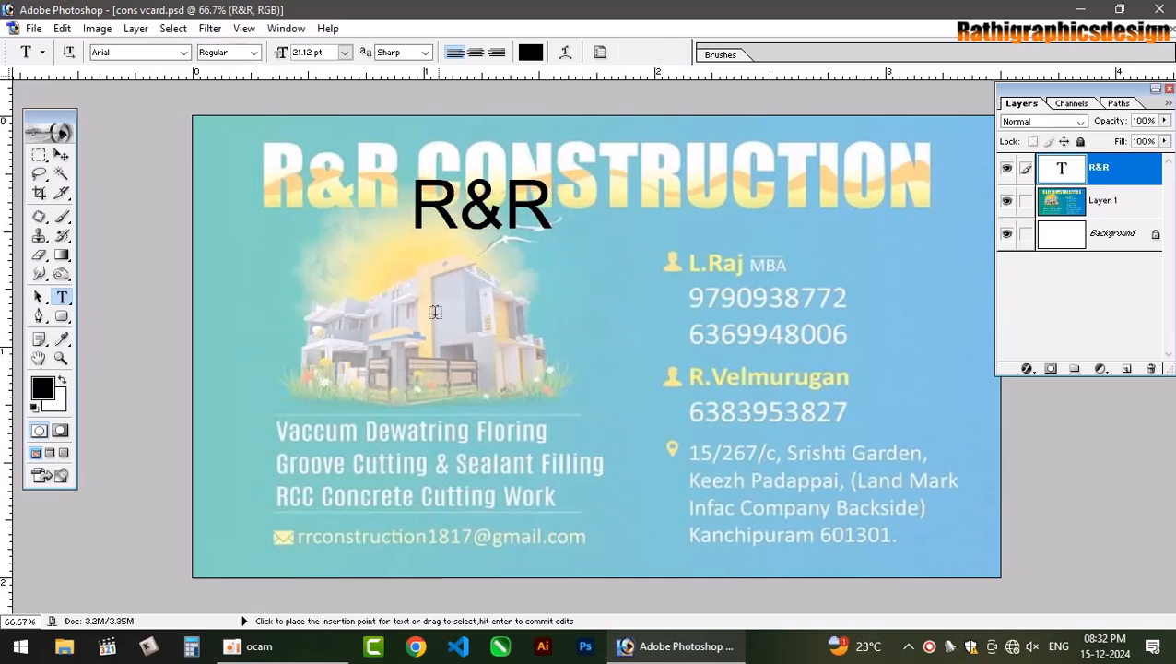
Add a 13.12 pt CONSTRUCTION line placed just beneath R&R.
left_click(673, 346)
type("CON")
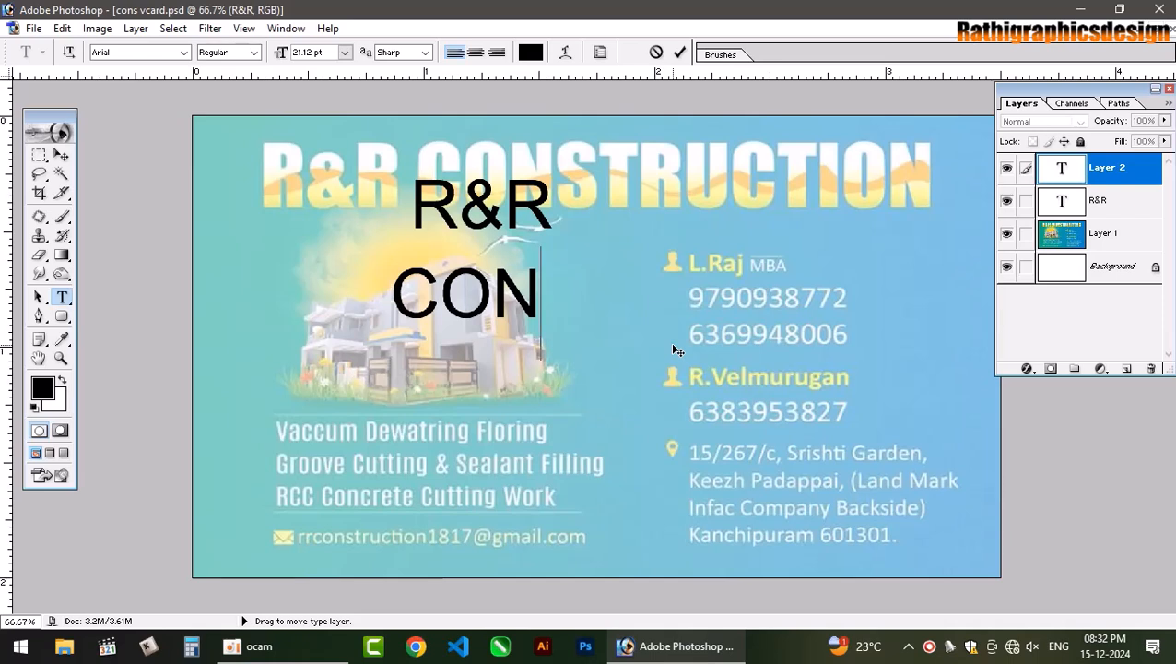
type("S")
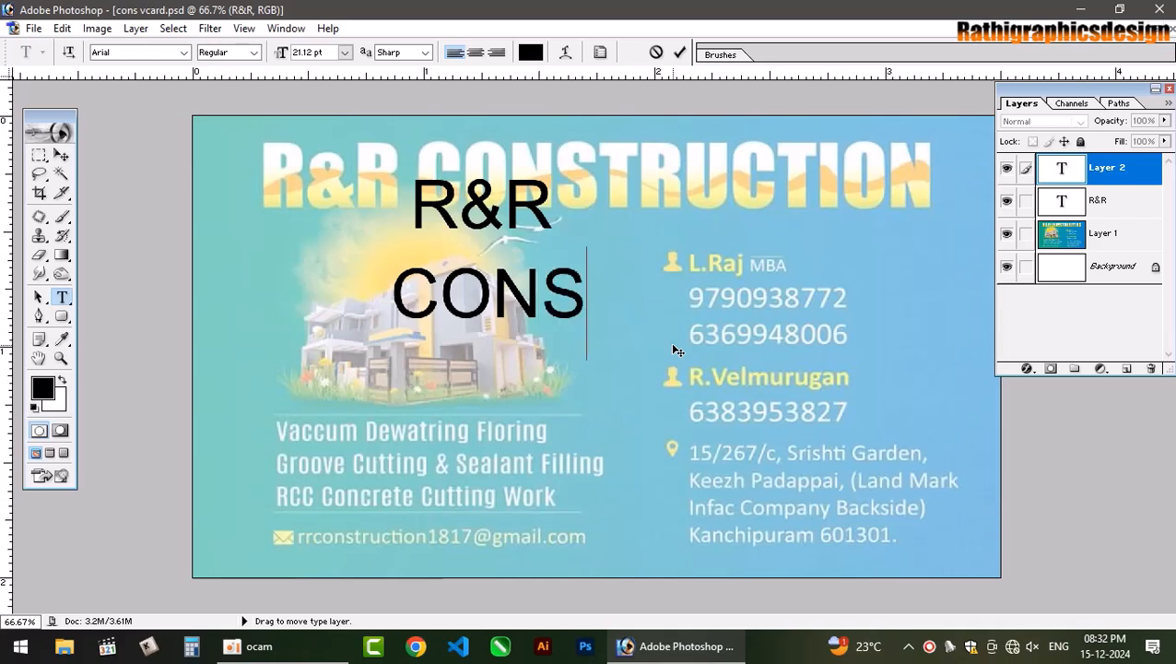
type("TRAUC")
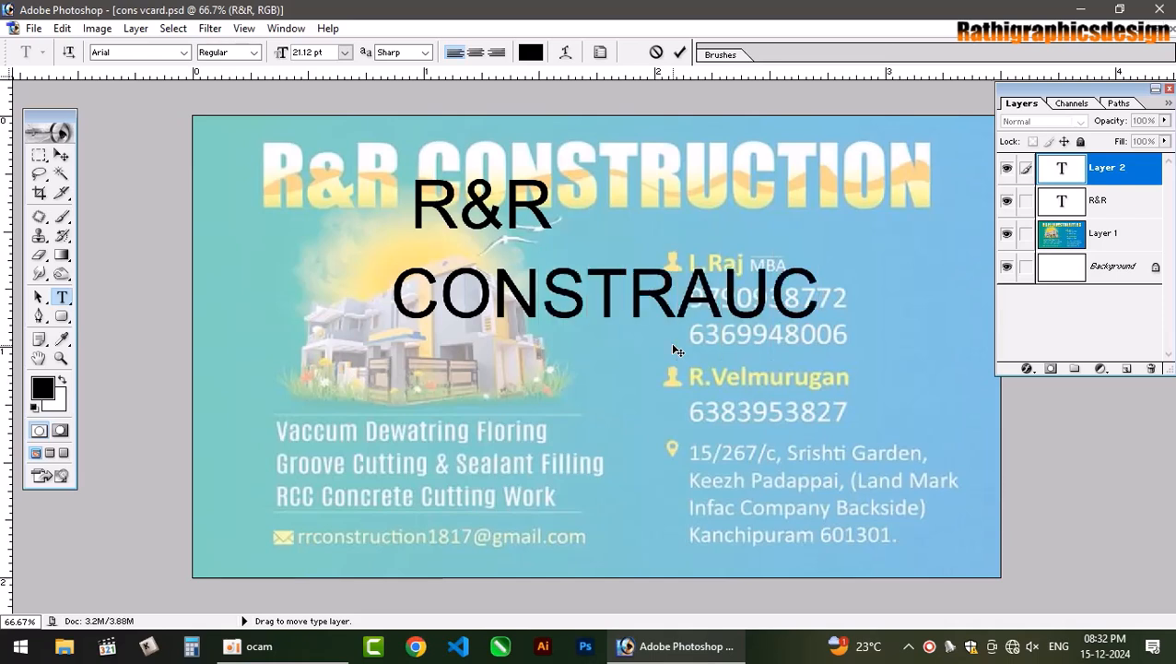
key("BackSpace")
key("BackSpace")
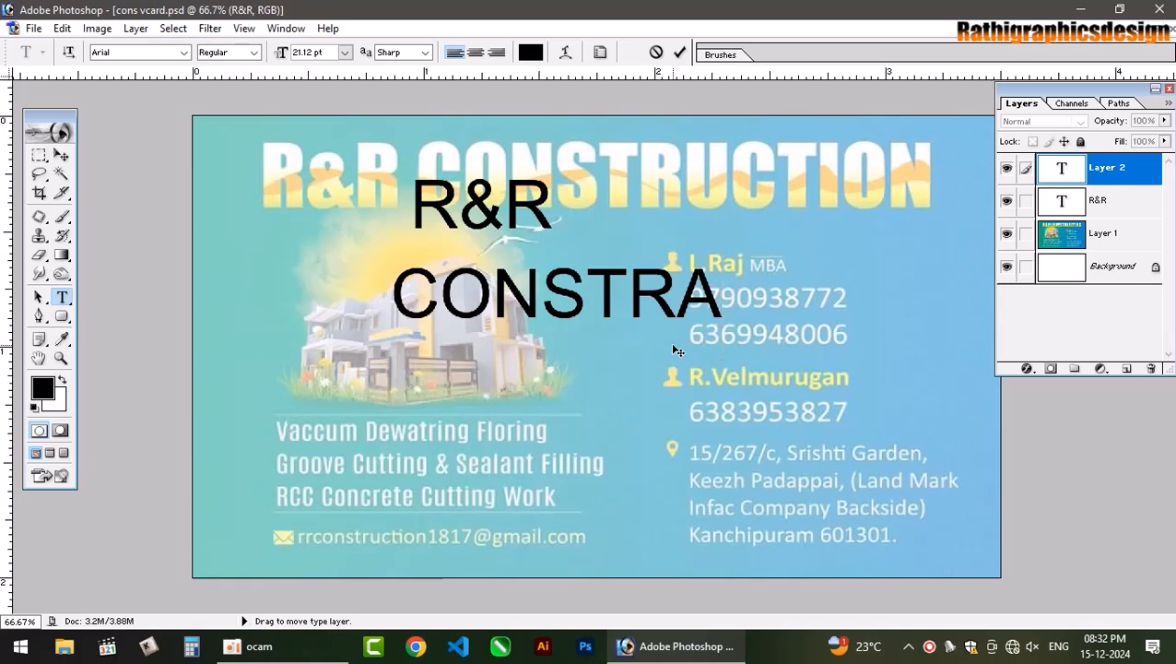
key("BackSpace")
type("UT")
key("BackSpace")
type("CTION")
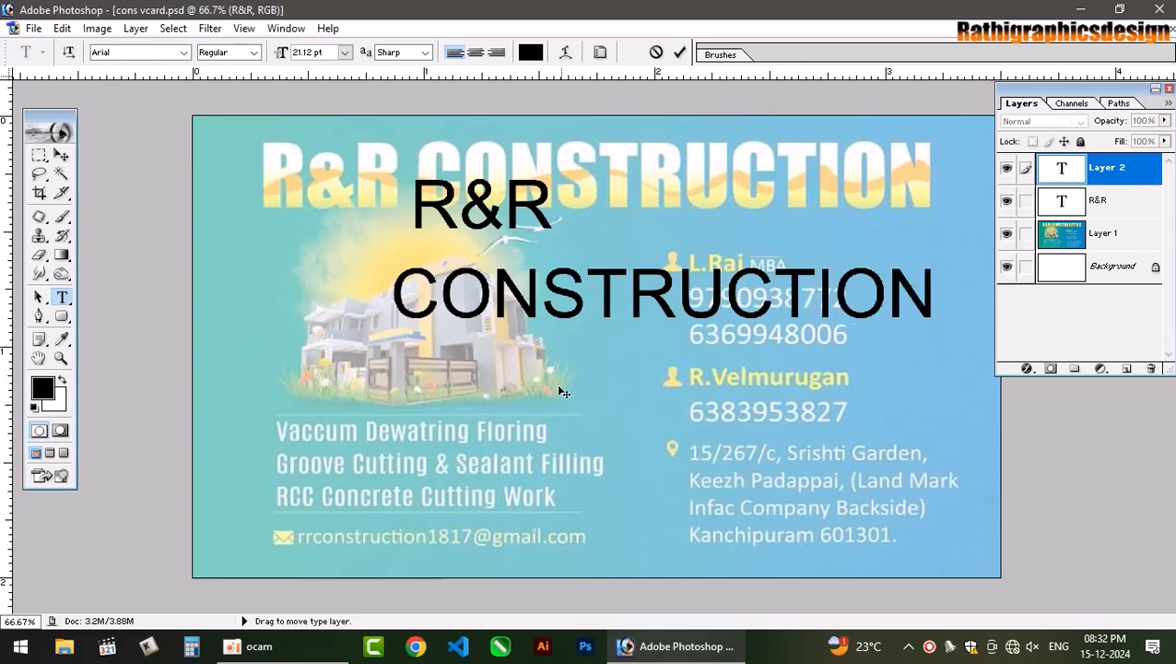
left_click_drag(556, 383, 428, 392)
key("ctrl+a")
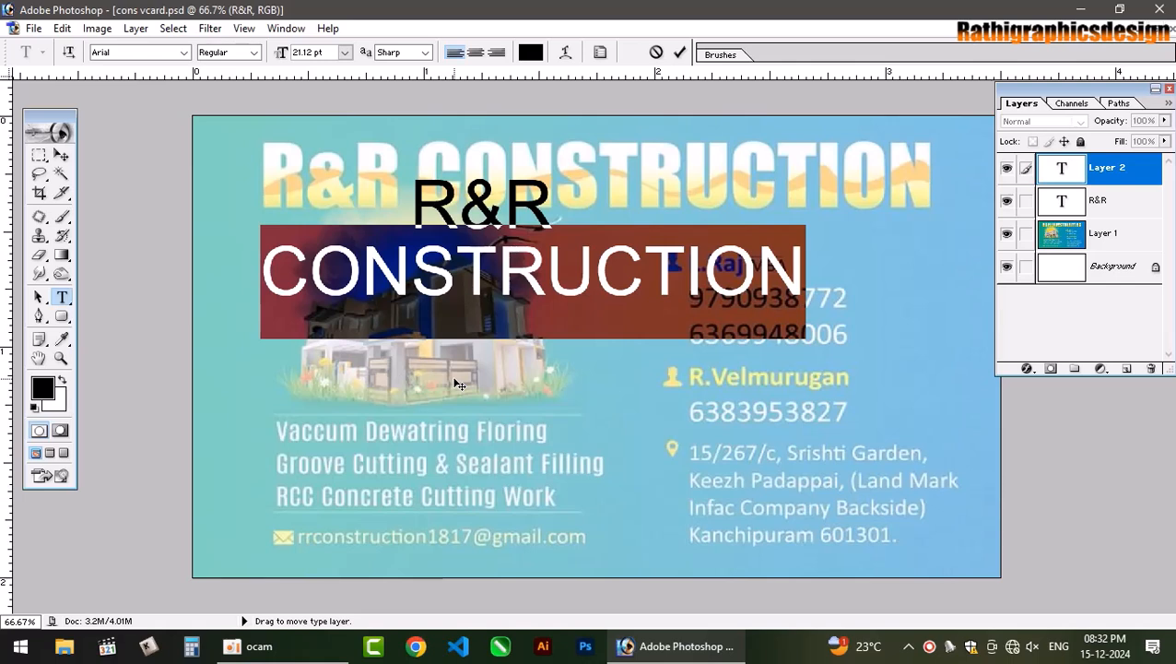
key("ctrl+shift+comma")
key("ctrl+shift+comma")
key("ctrl+shift+comma")
key("ctrl+shift+comma")
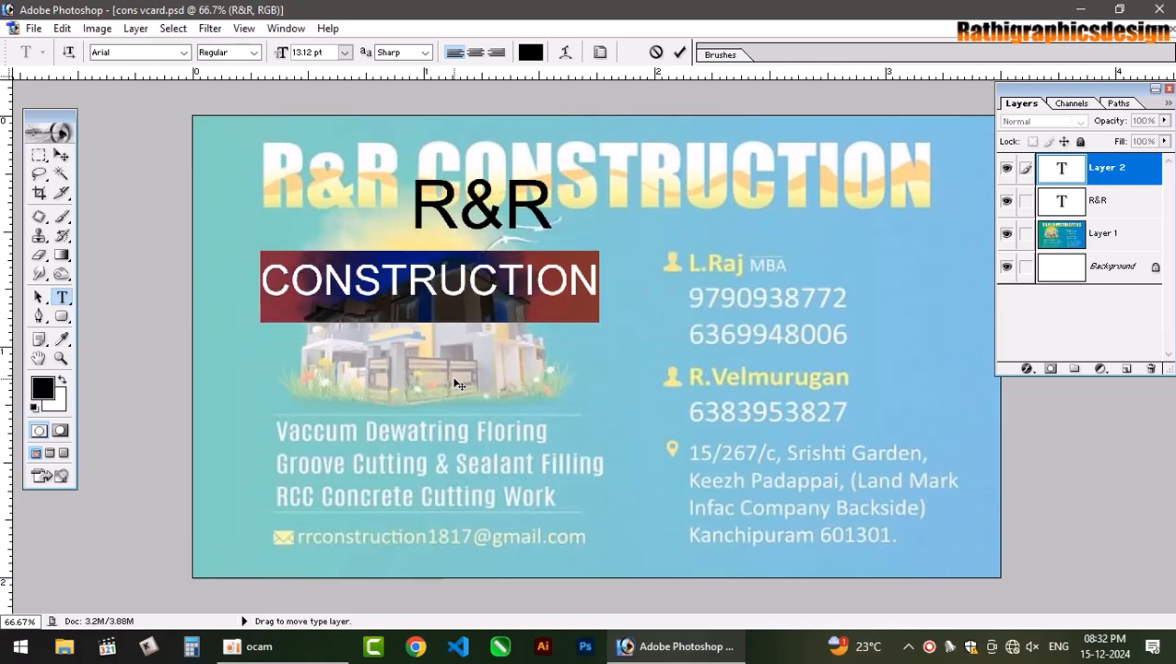
left_click_drag(473, 393, 507, 370)
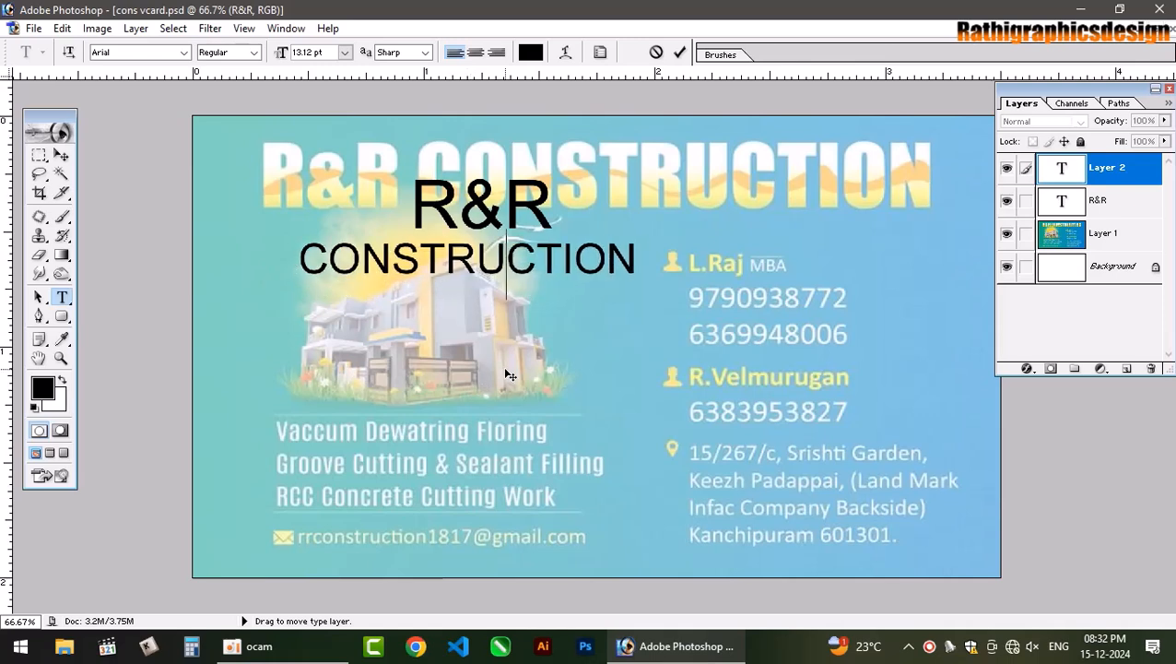
left_click(679, 52)
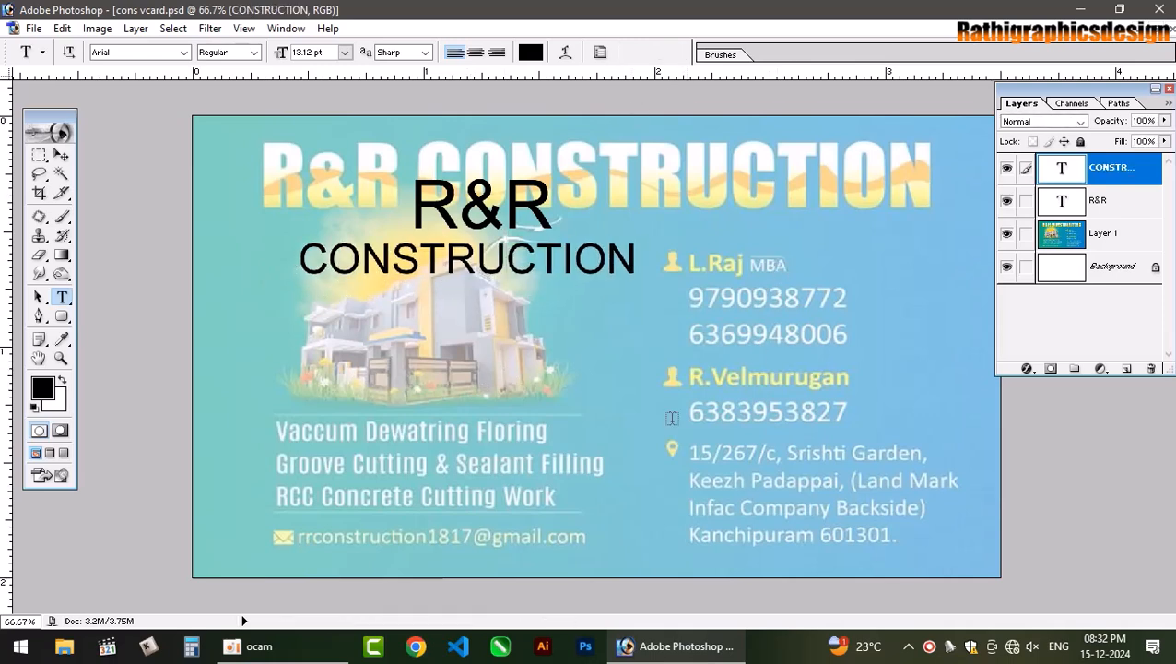
Start a new 5.12 pt text layer beside the house picture.
left_click(272, 438)
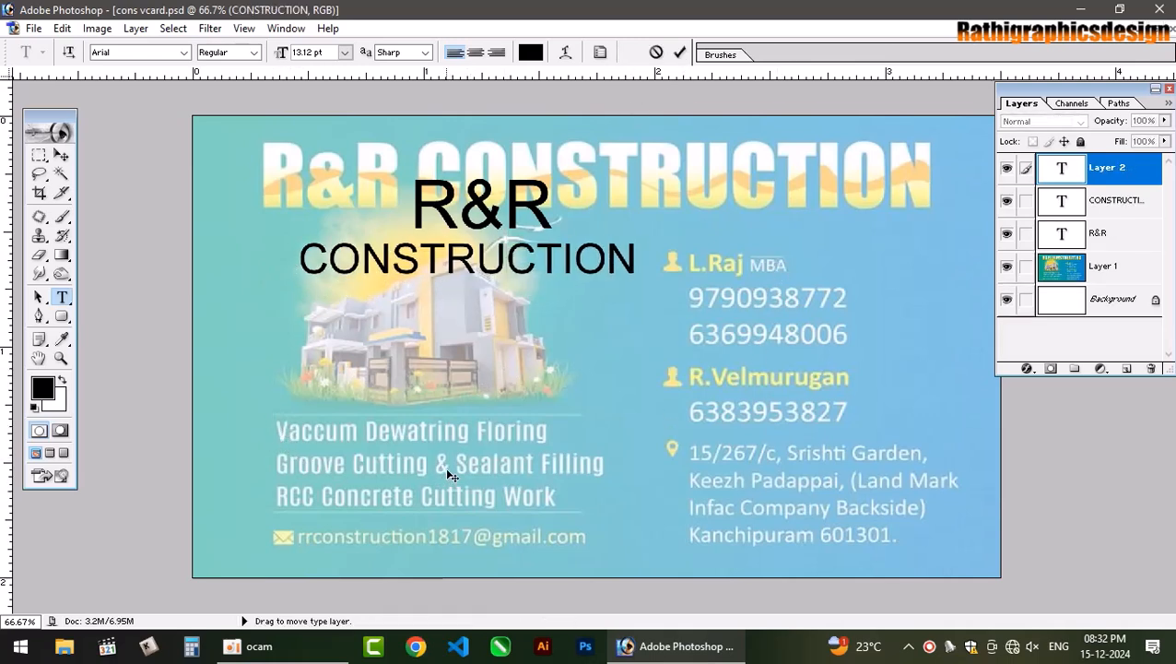
type("VA")
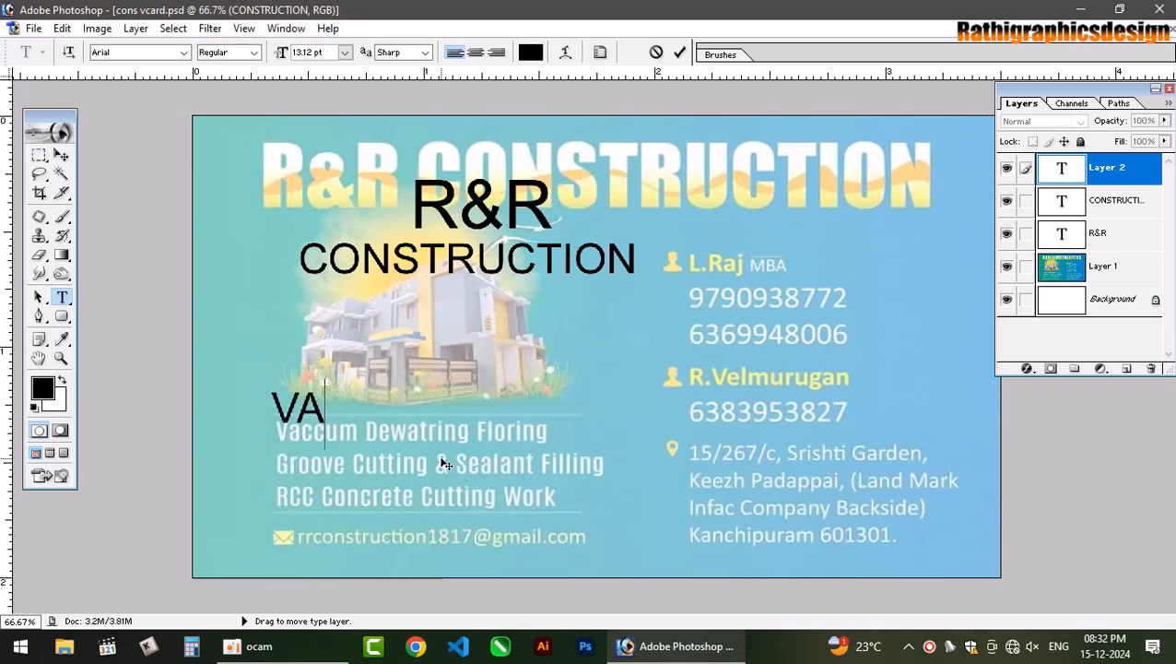
key("ctrl+a")
key("ctrl+shift+comma")
key("ctrl+shift+comma")
key("ctrl+shift+comma")
key("ctrl+shift+comma")
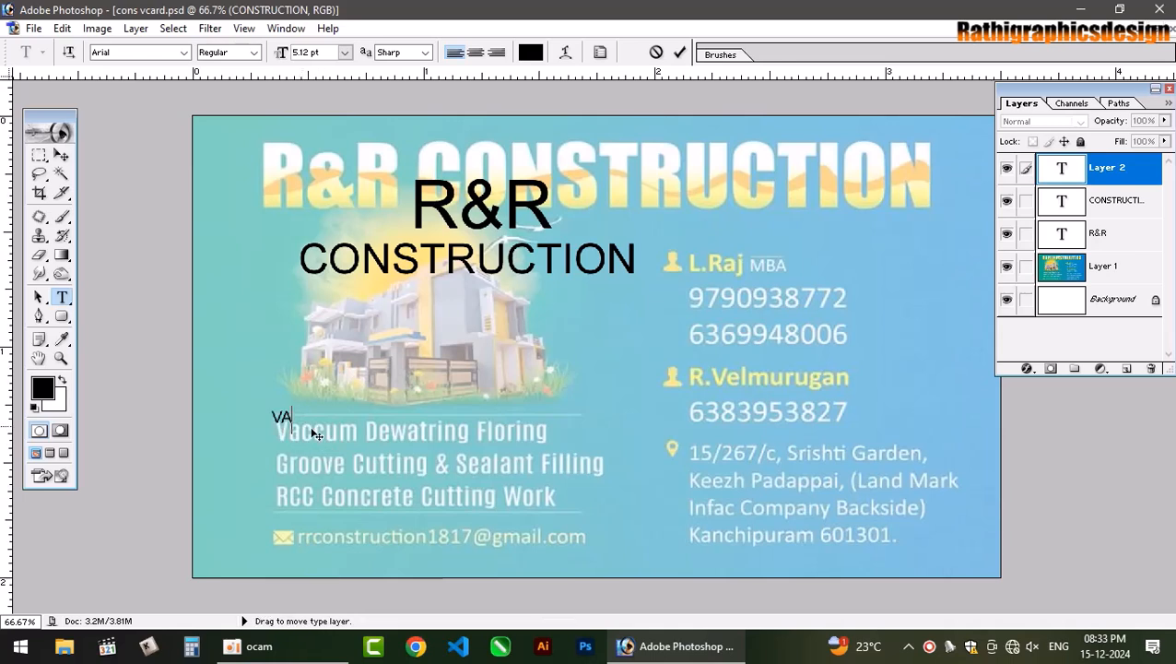
left_click_drag(323, 461, 341, 412)
Type 'Vaccum Dewatring Floring' and nudge the line up and right.
key("BackSpace")
type("Vacau")
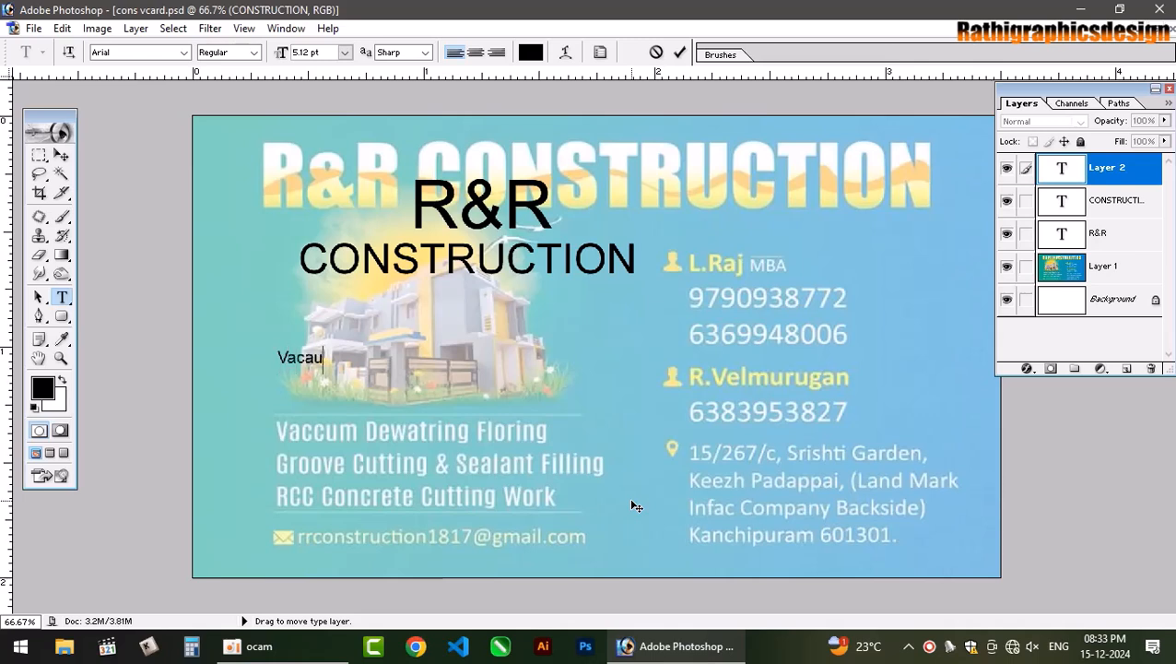
type("cum")
type("Dew")
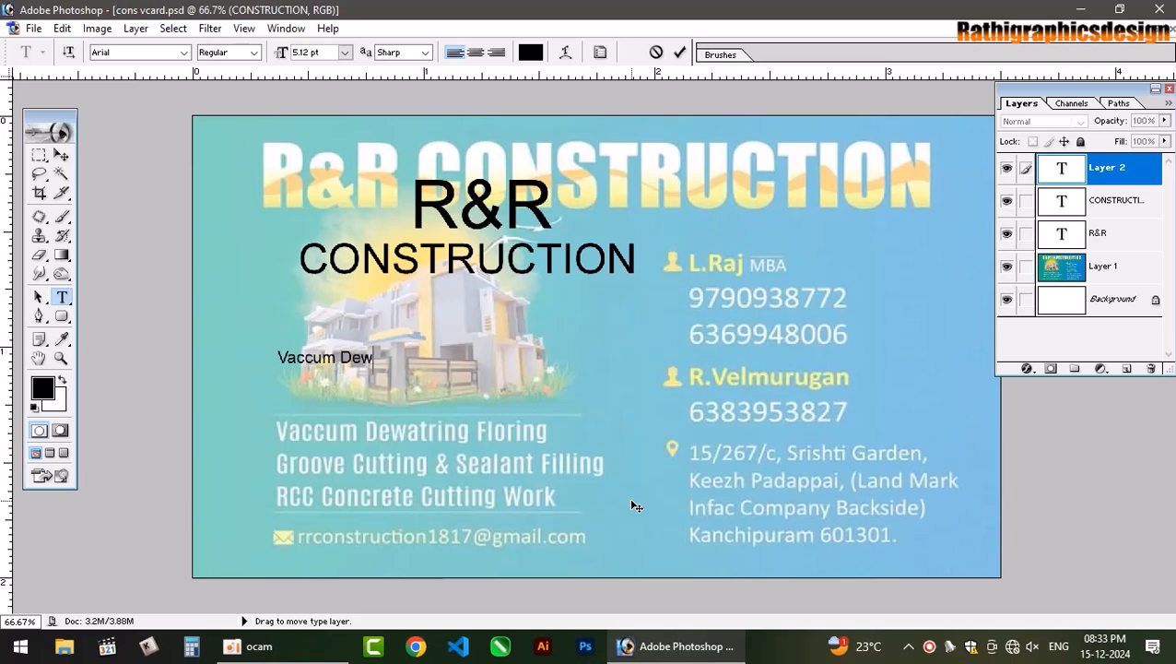
type("atring Floring")
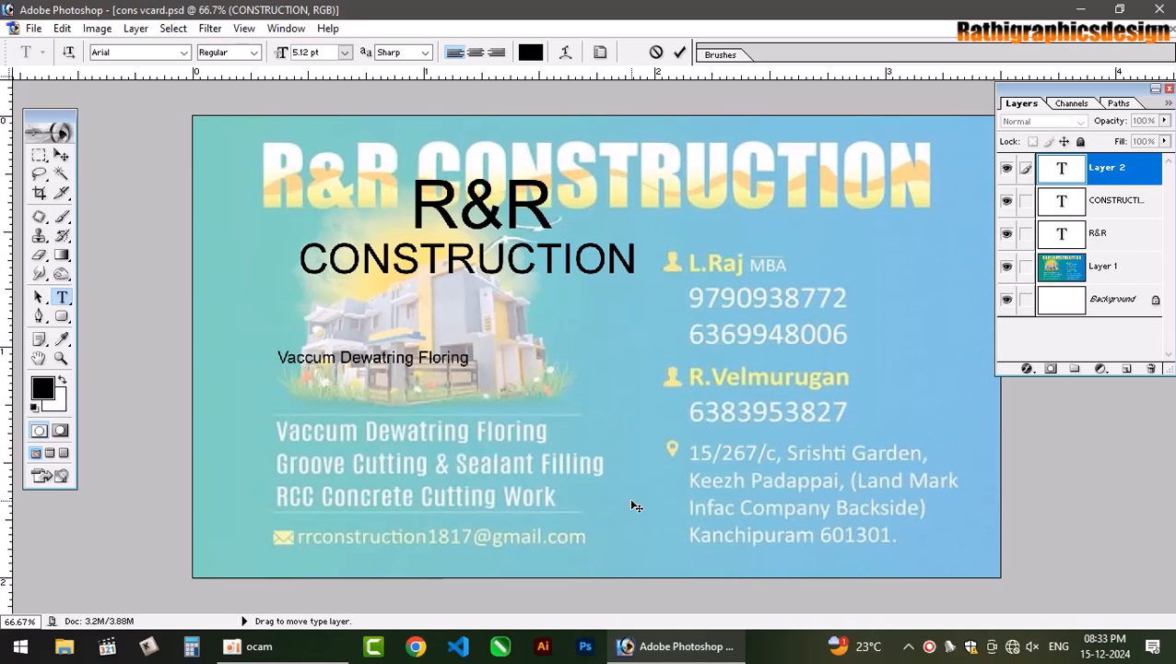
left_click_drag(505, 463, 516, 431)
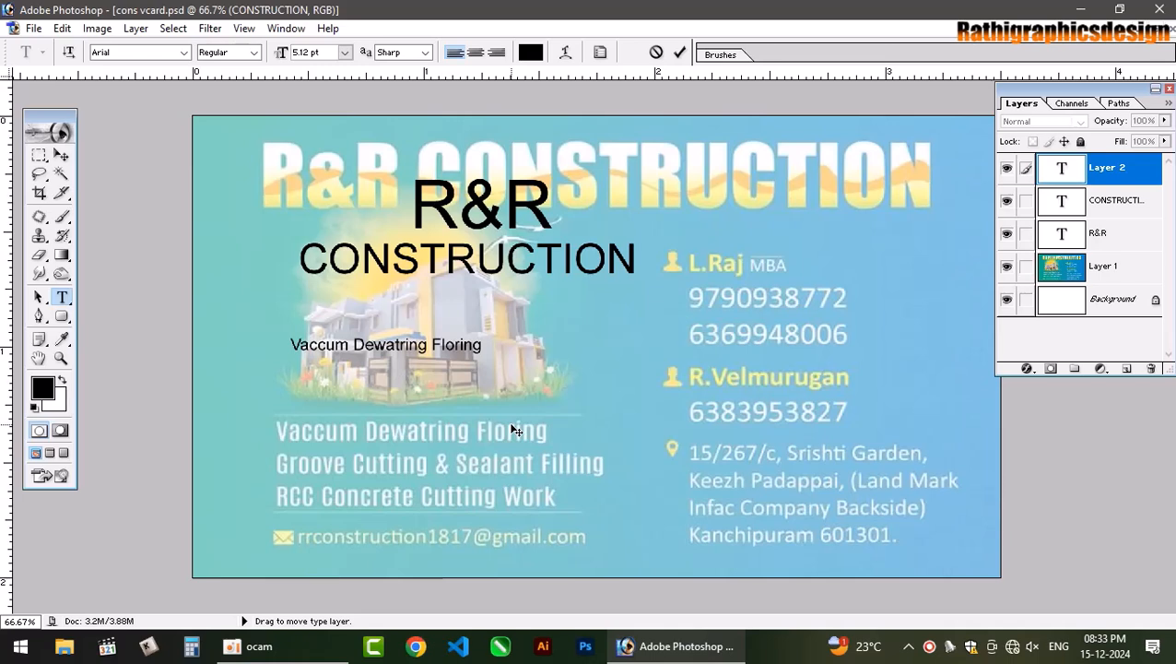
key("ctrl+a")
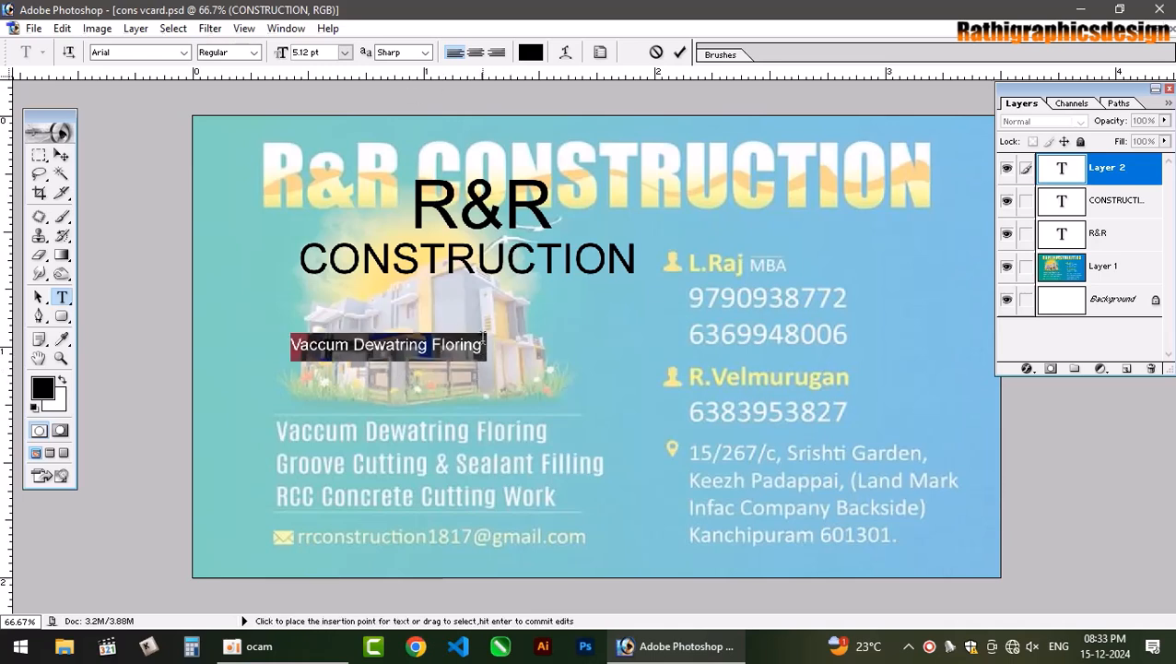
Set the text's line spacing (leading) to Auto in the Character panel.
left_click(600, 51)
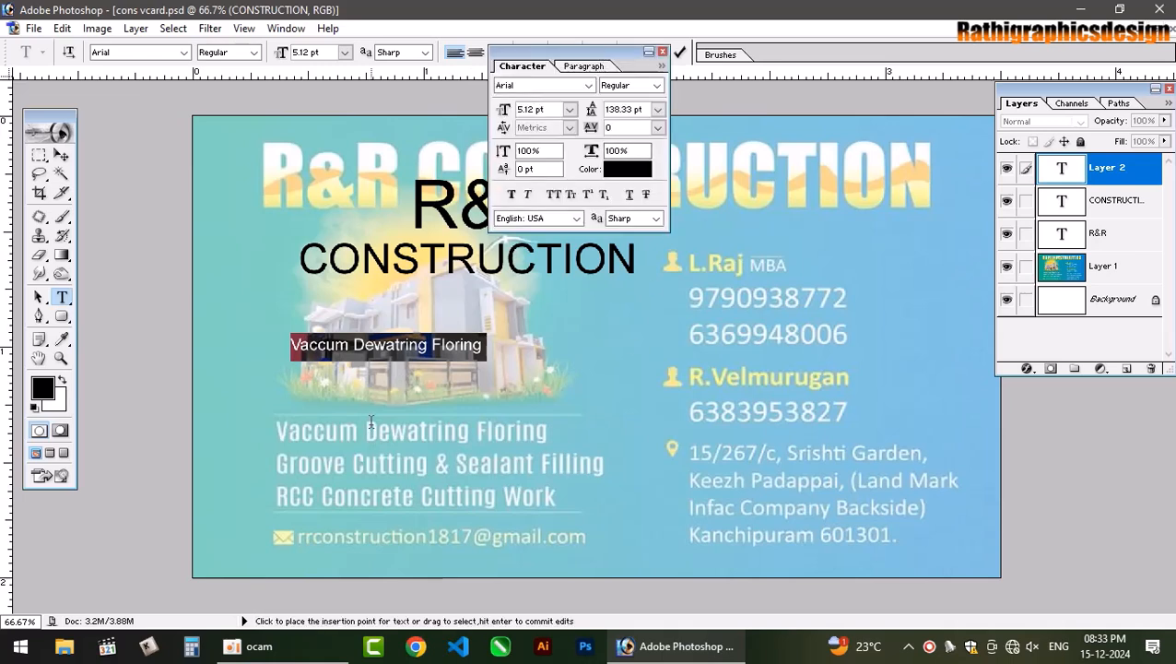
left_click(657, 109)
left_click(656, 126)
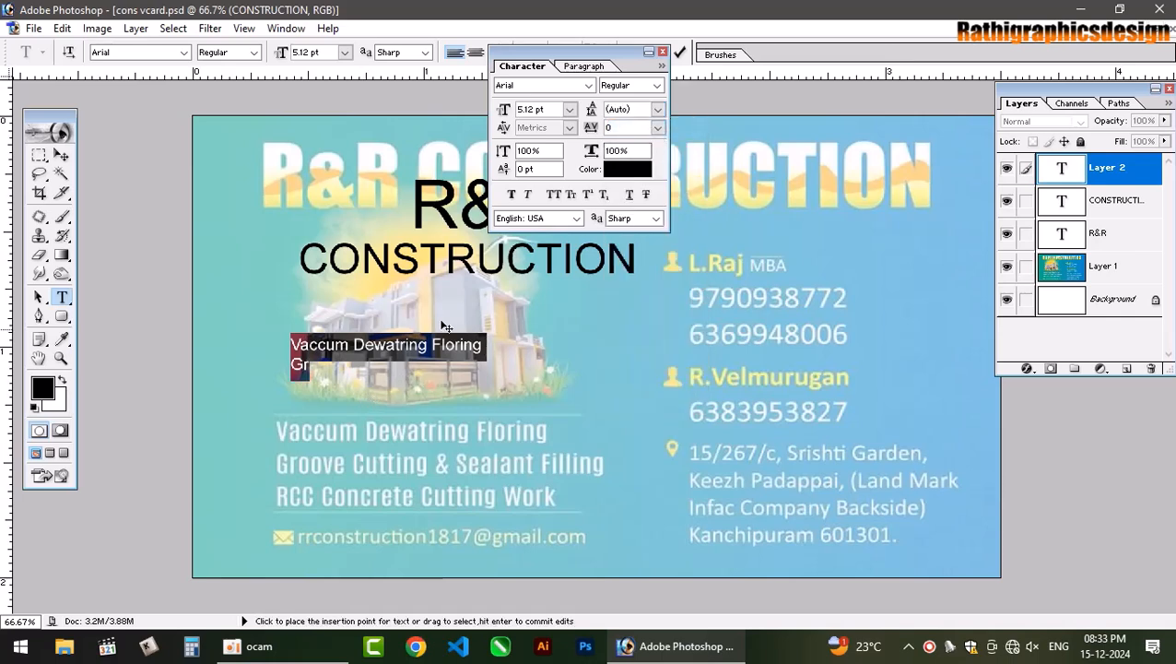
left_click(662, 52)
Add the lines 'Groove Cutting & Sealant Filling' and 'RCC Concreate Cutting Work'.
left_click(316, 370)
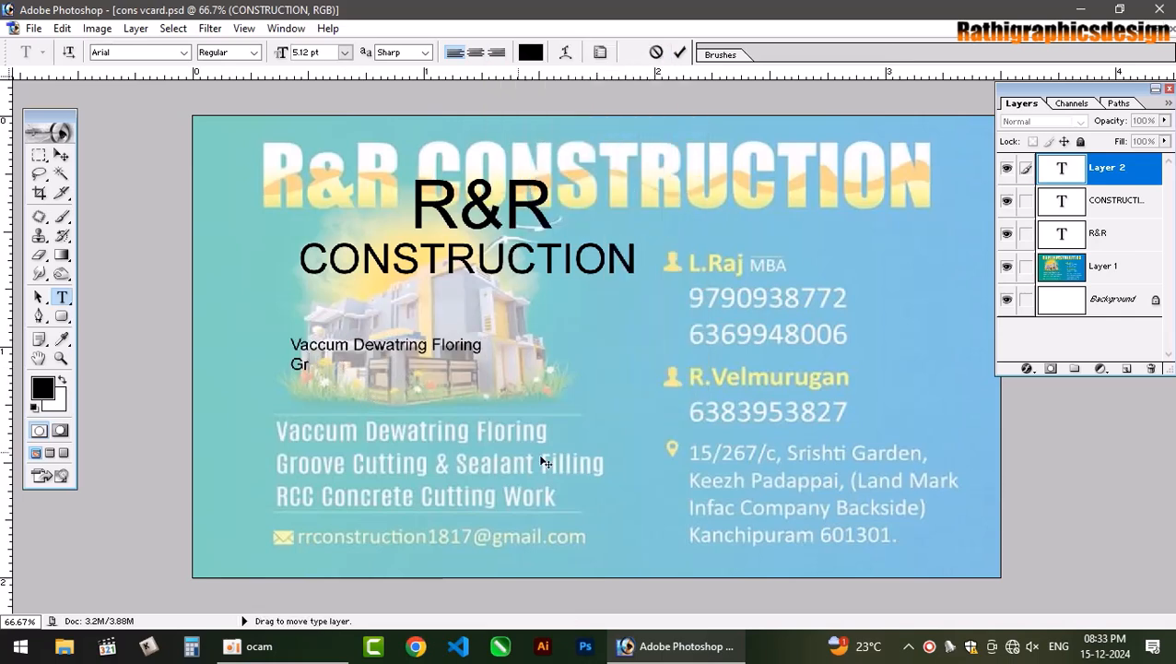
type("oove Cutting")
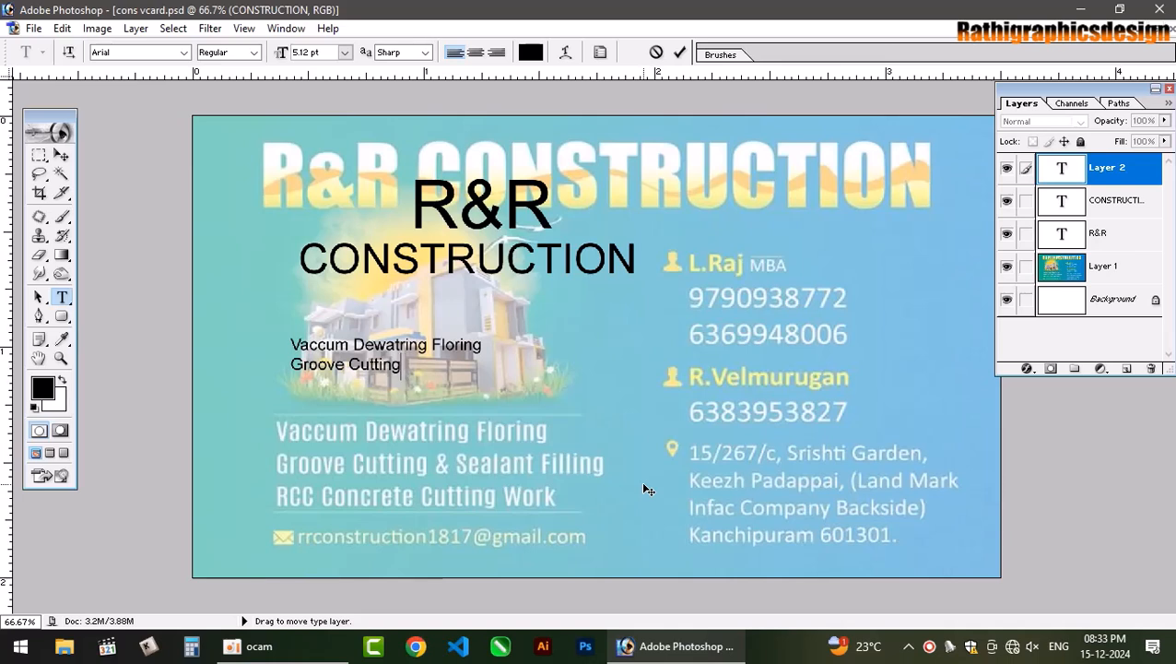
type("& Sealant")
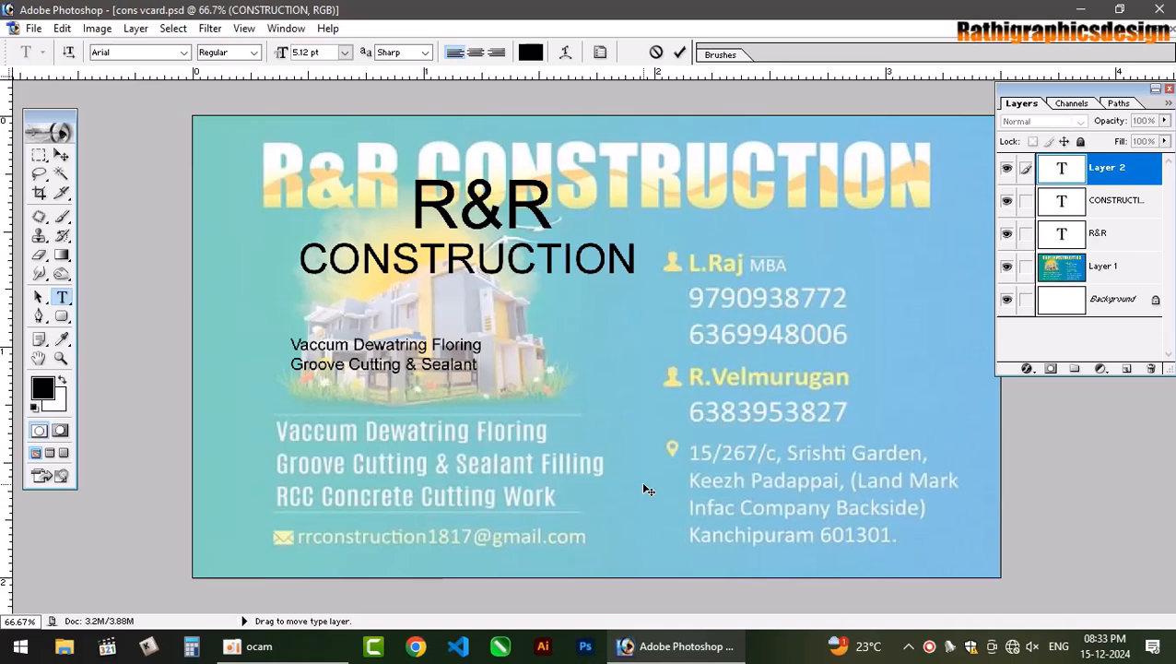
type(" Filling")
key("Return")
type("RCC")
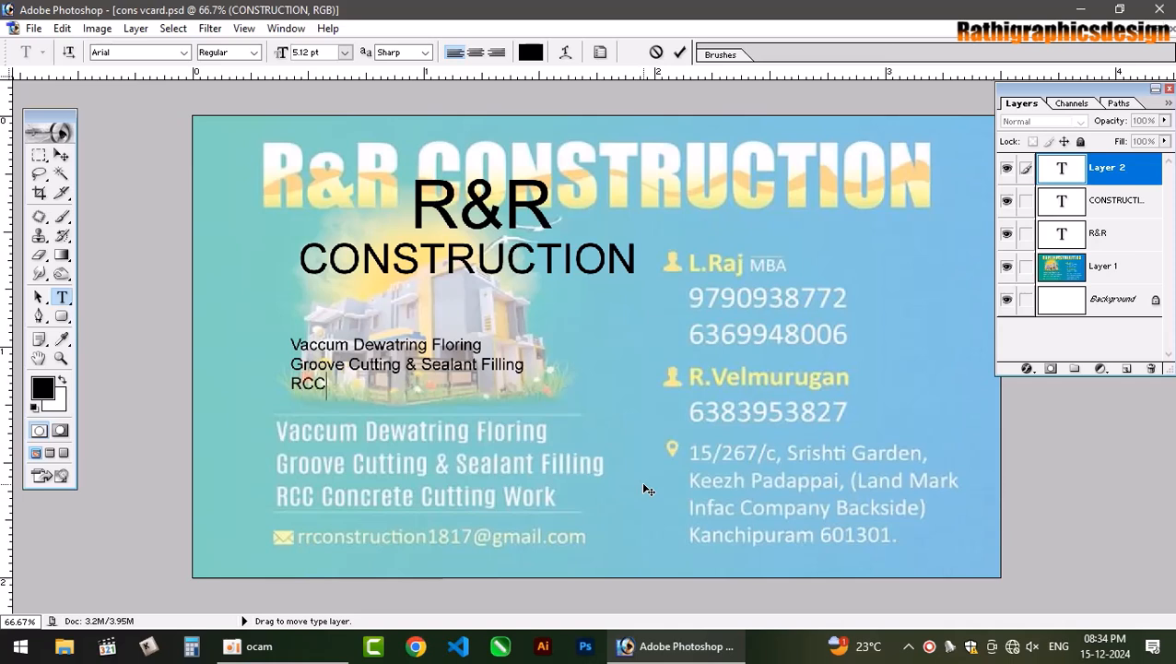
type(" Cn")
type("on")
type("create")
type(" Cuttin")
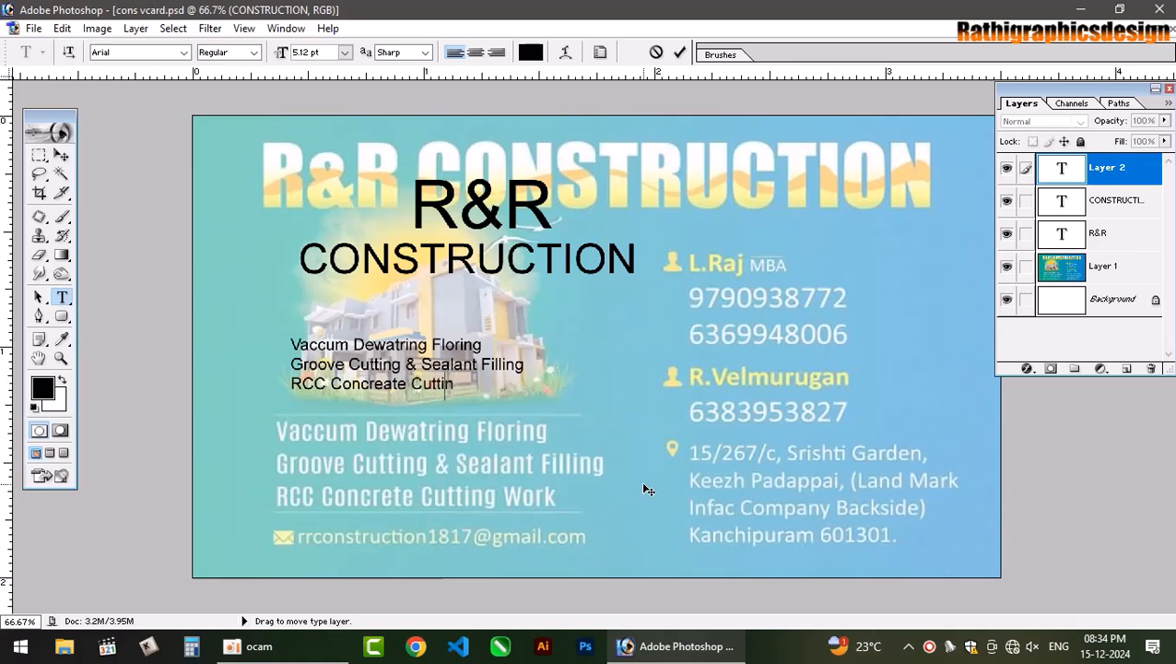
key("BackSpace")
key("BackSpace")
key("BackSpace")
type("ting Wo")
Centre the three service lines and move the block over the lower services list.
key("ctrl+a")
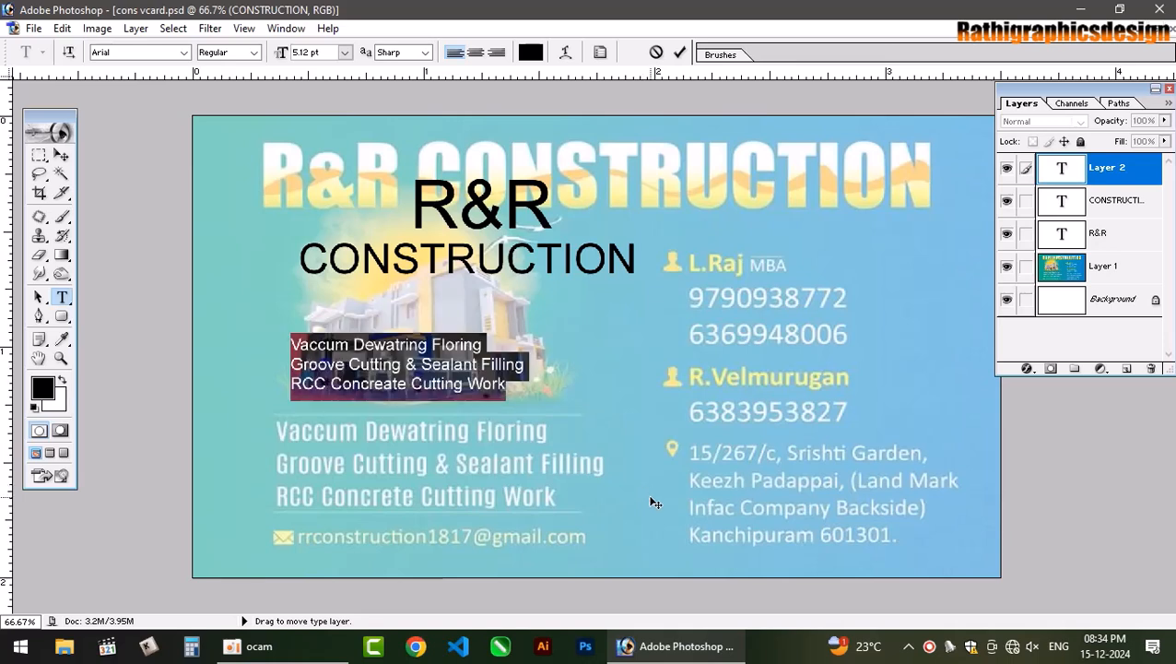
left_click(477, 52)
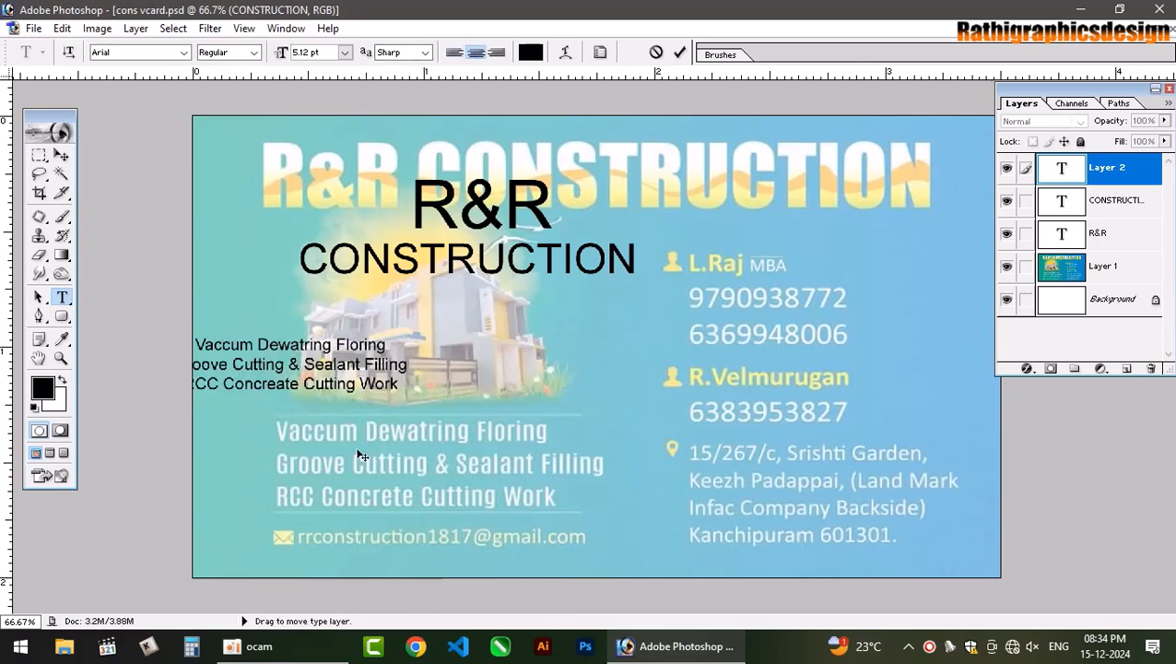
left_click_drag(360, 452, 516, 572)
key("Return")
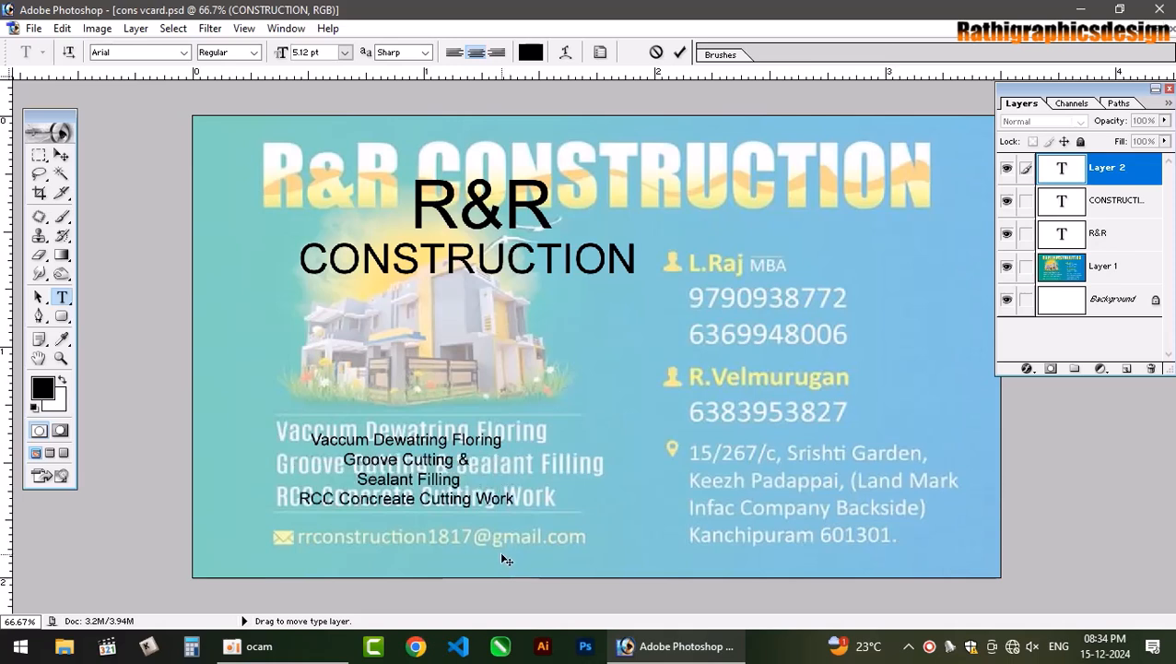
key("BackSpace")
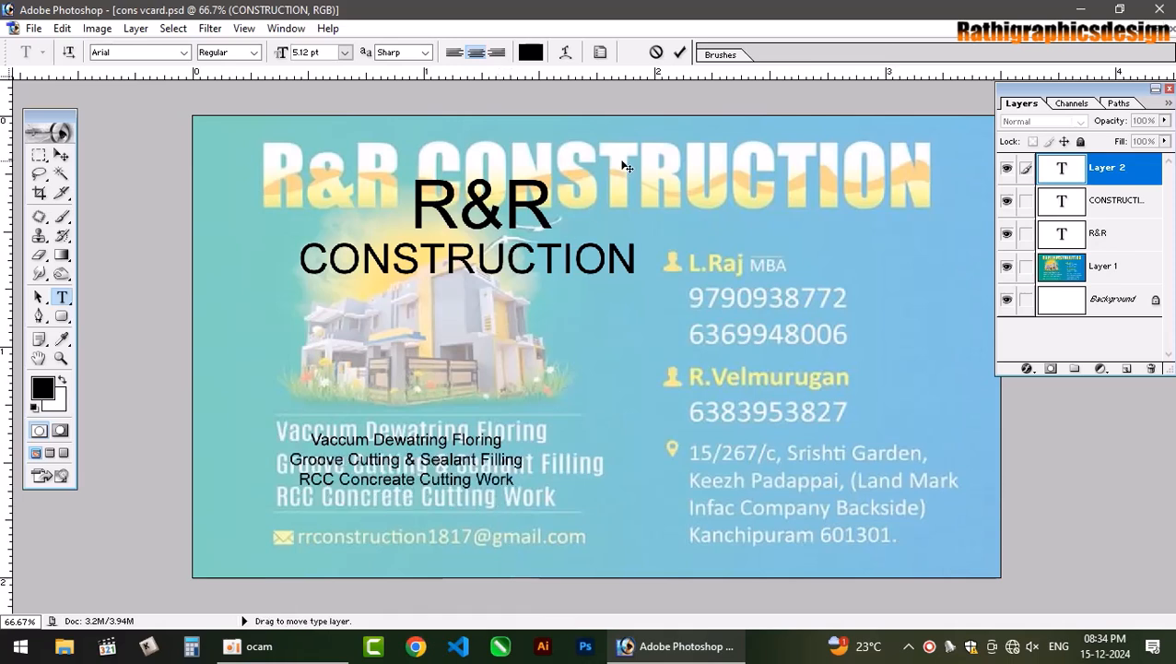
Commit the services text and add the company e-mail address beside the mail icon.
left_click(679, 53)
left_click(278, 544)
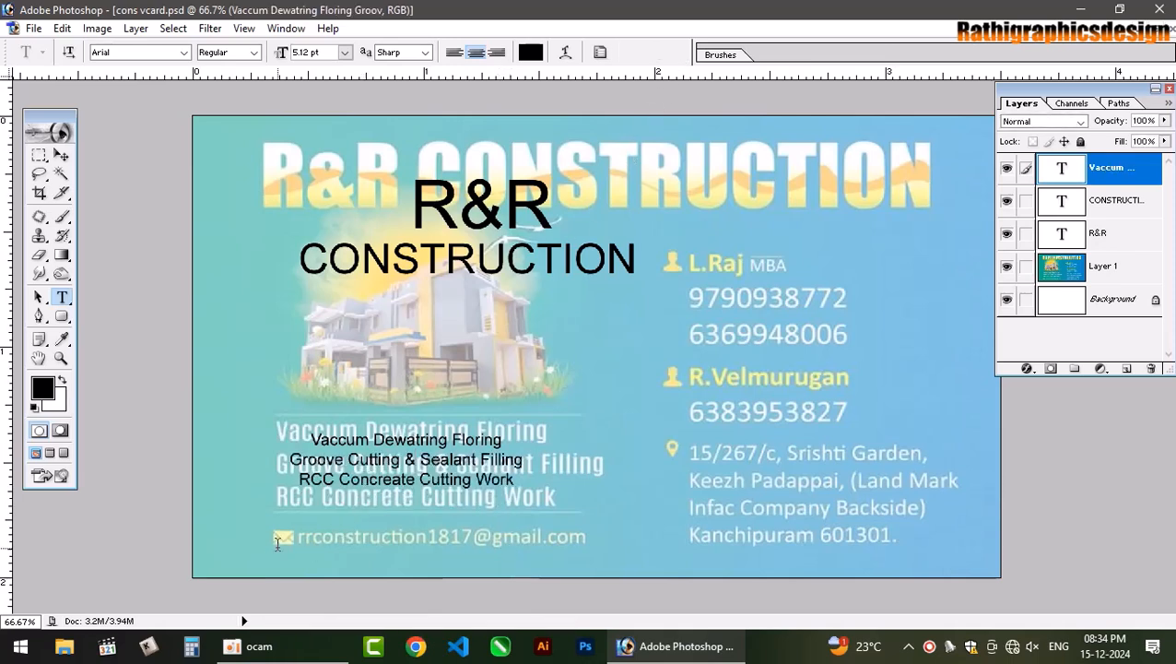
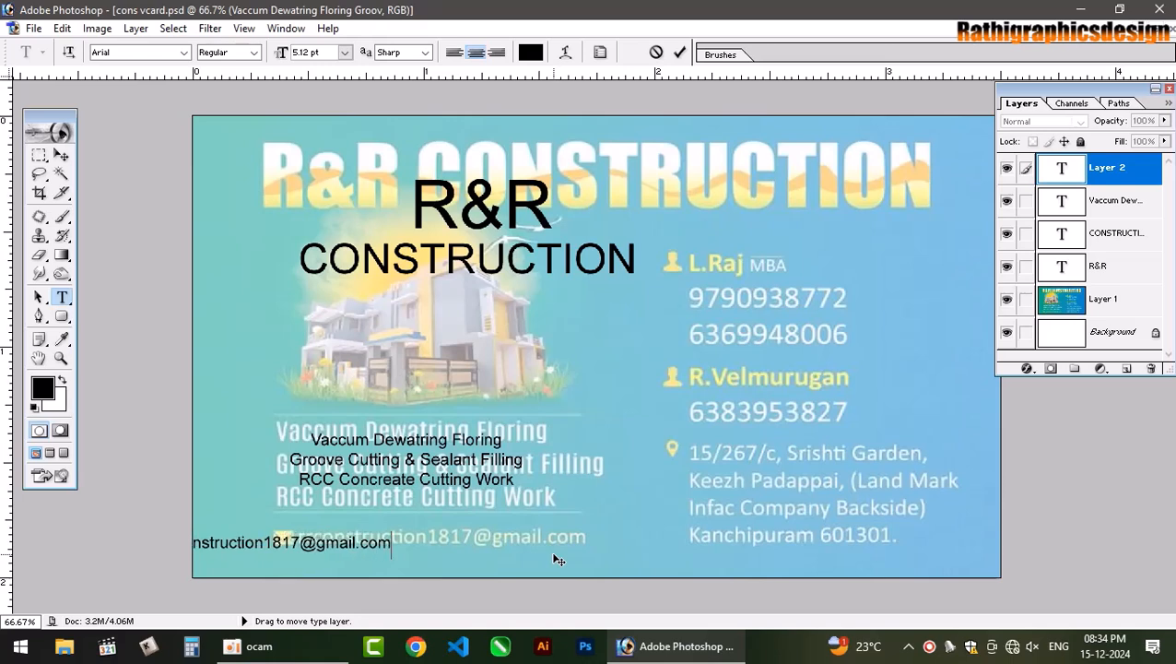
left_click_drag(557, 560, 621, 530)
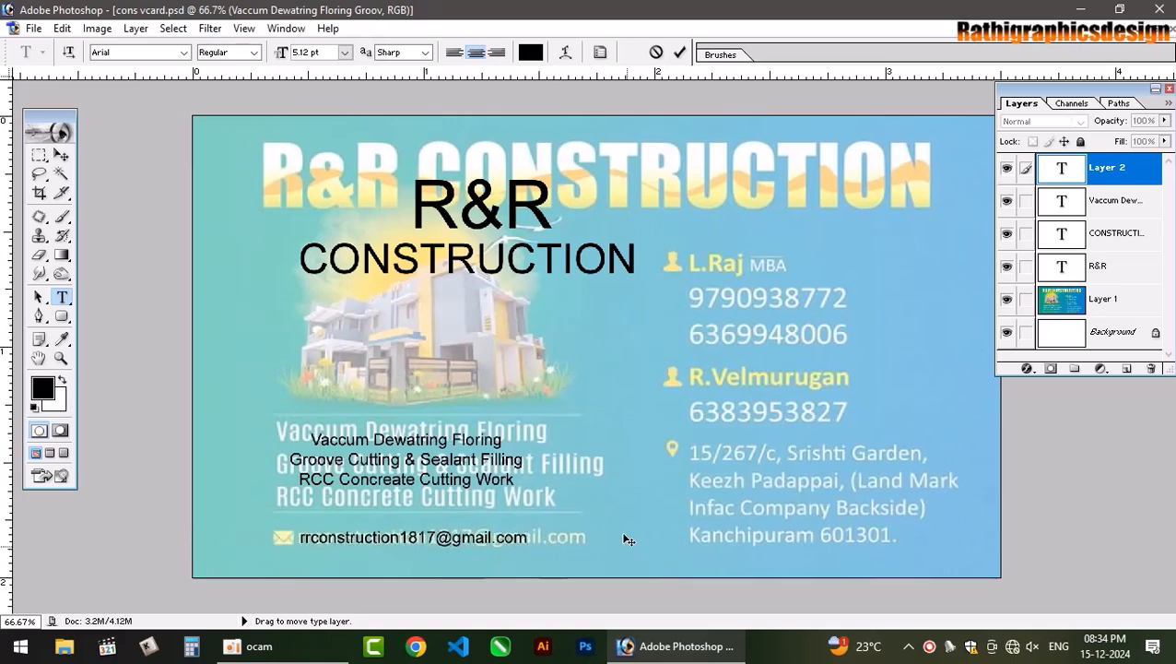
key("ctrl+Return")
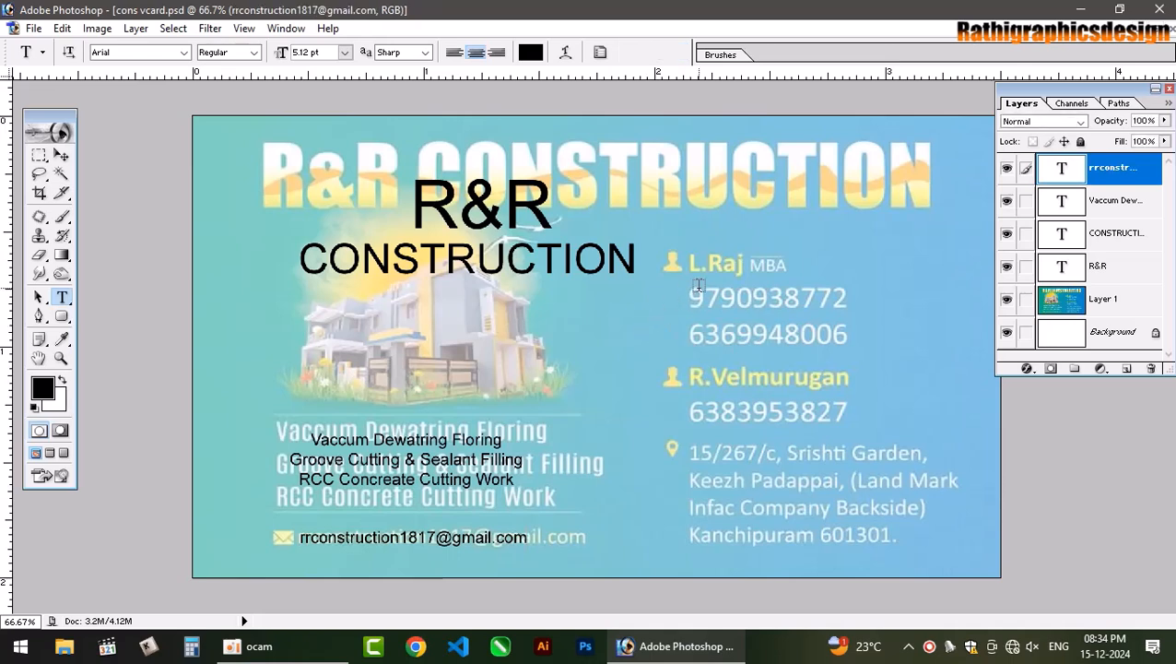
Add the first contact's name followed by 'BE.,' over the original name line.
left_click(816, 326)
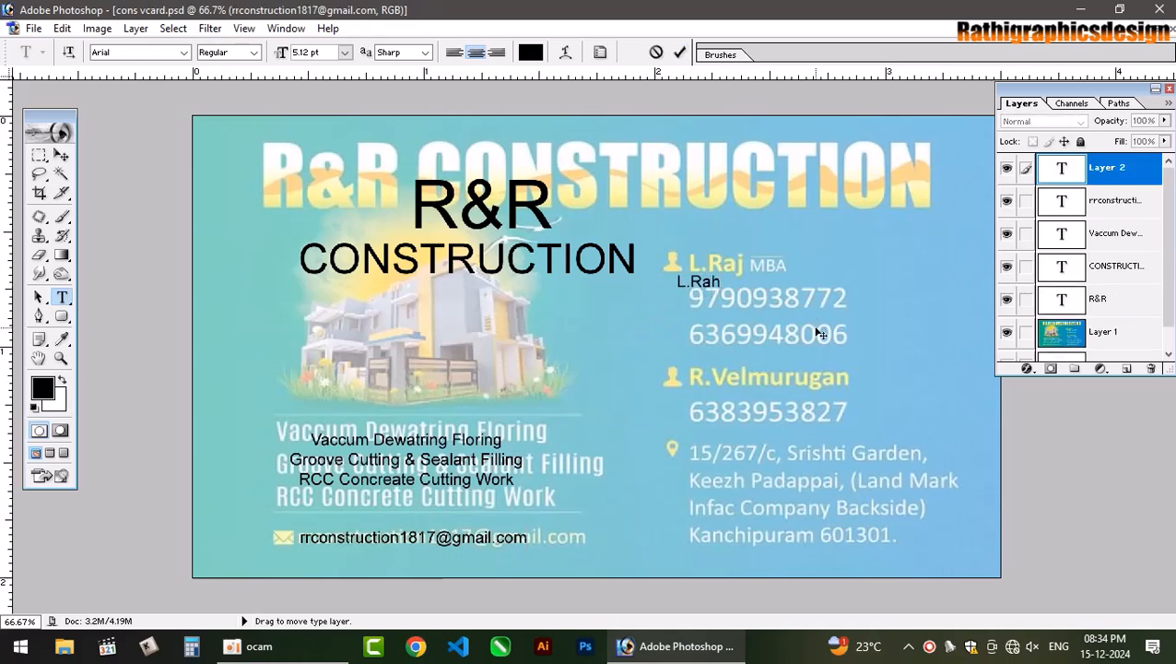
key("BackSpace")
left_click_drag(821, 335, 813, 322)
left_click(681, 53)
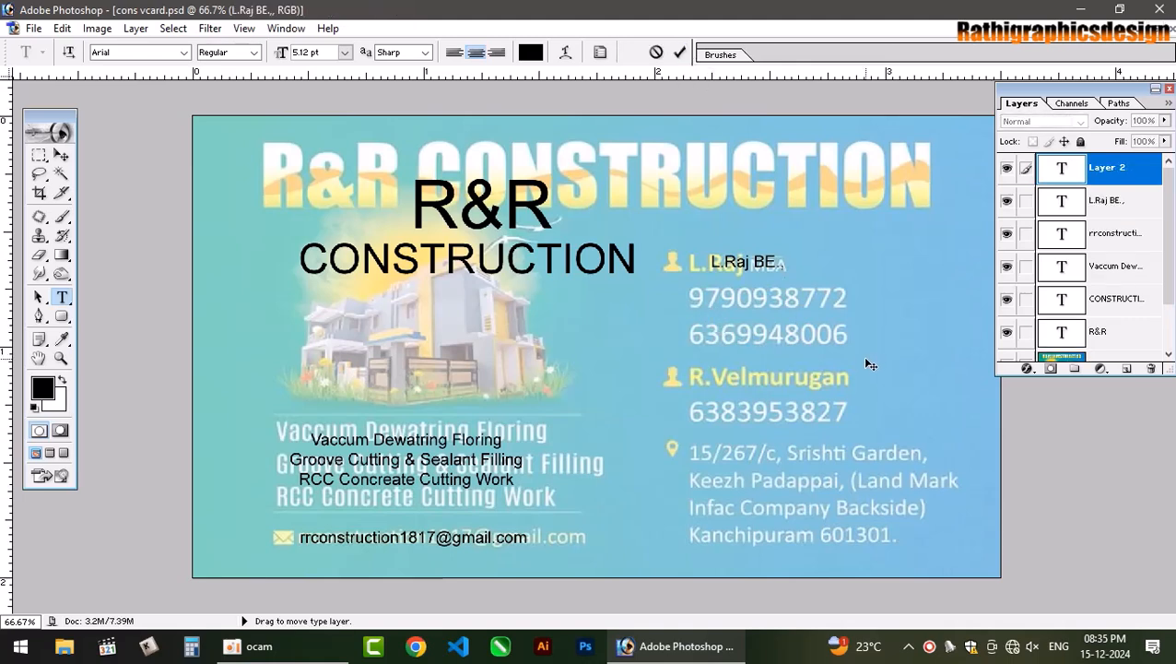
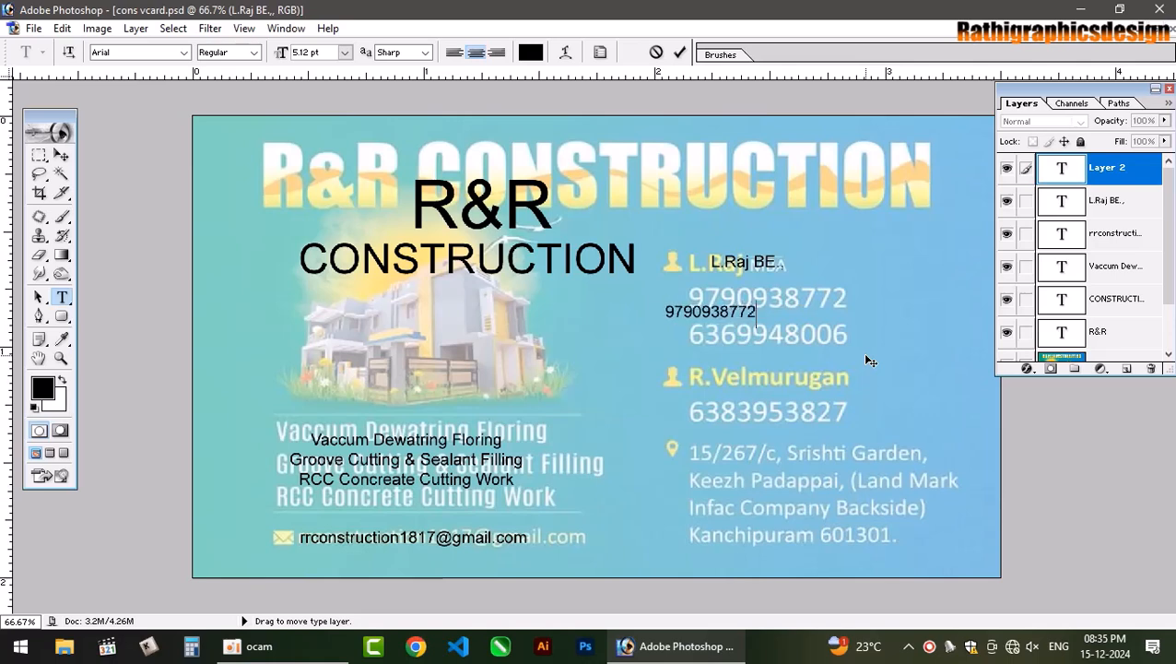
Add the contact's phone number as text beneath the name line.
left_click_drag(804, 382, 849, 363)
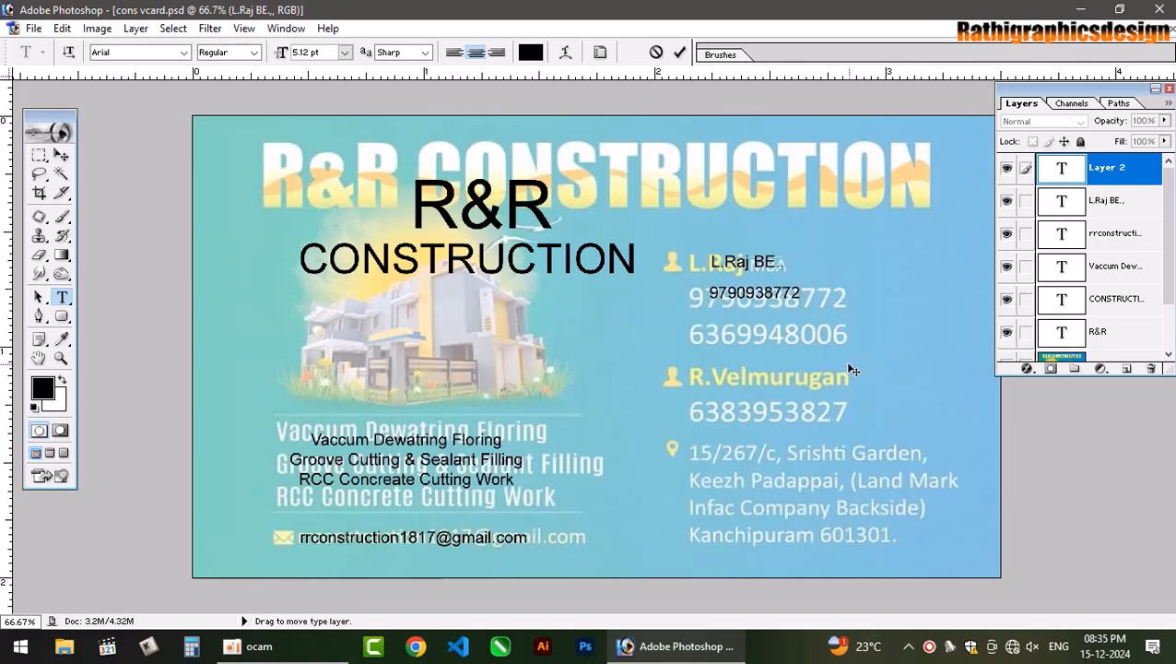
left_click(680, 51)
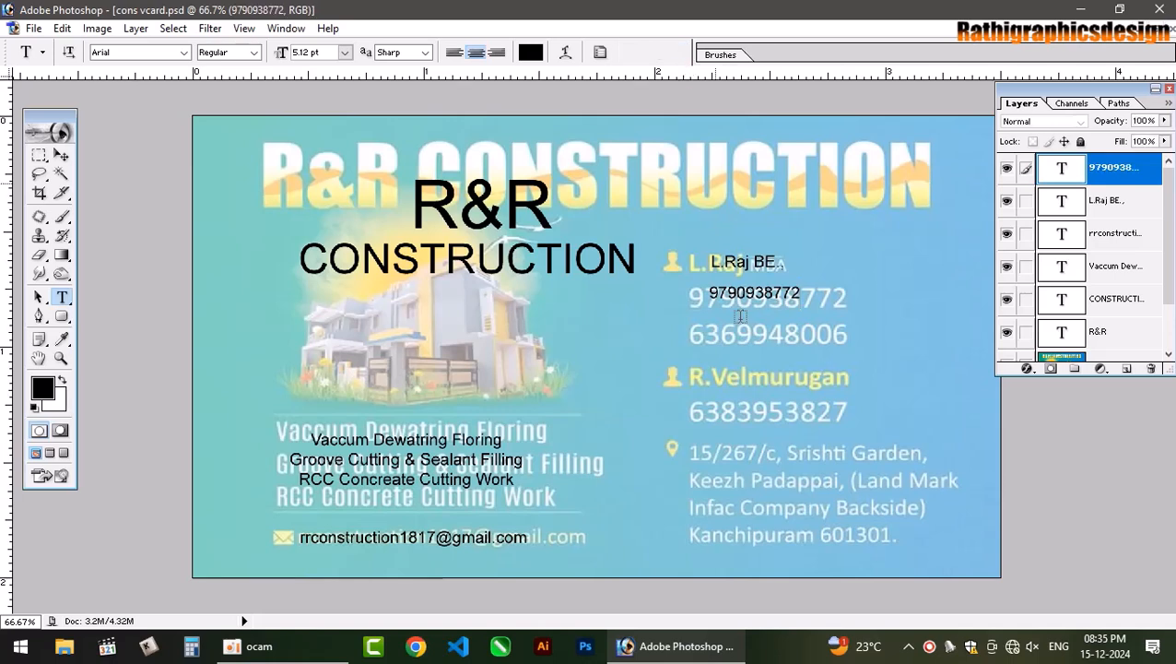
Type the company's postal address, with city and postcode, as a new text layer.
left_click(843, 477)
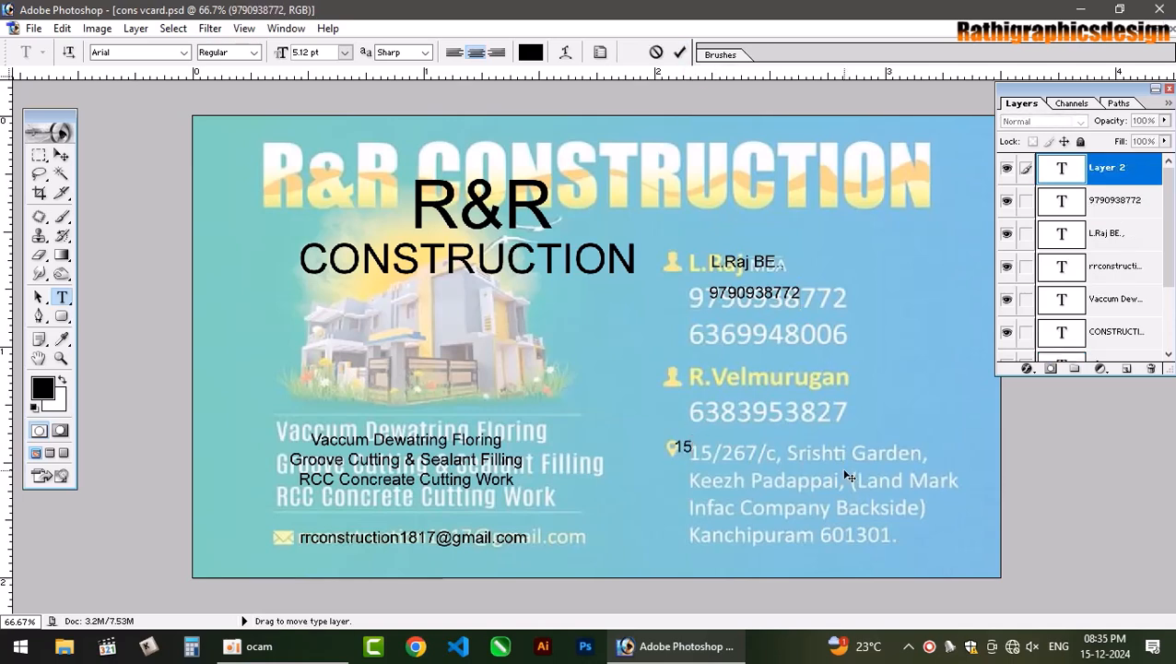
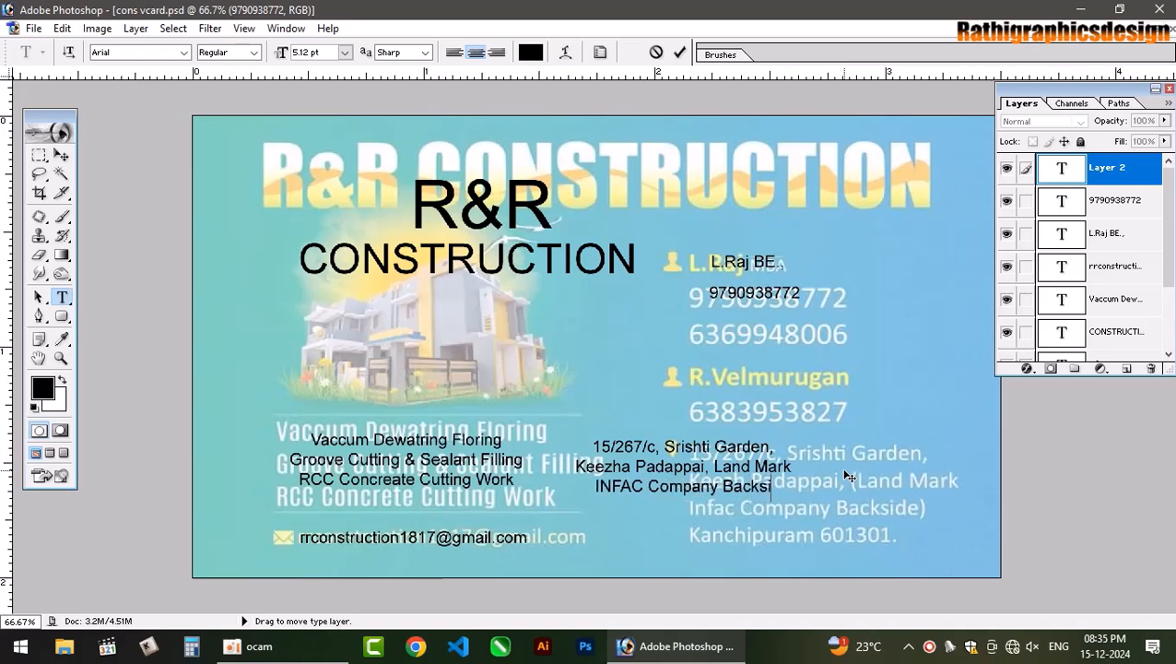
key("Return")
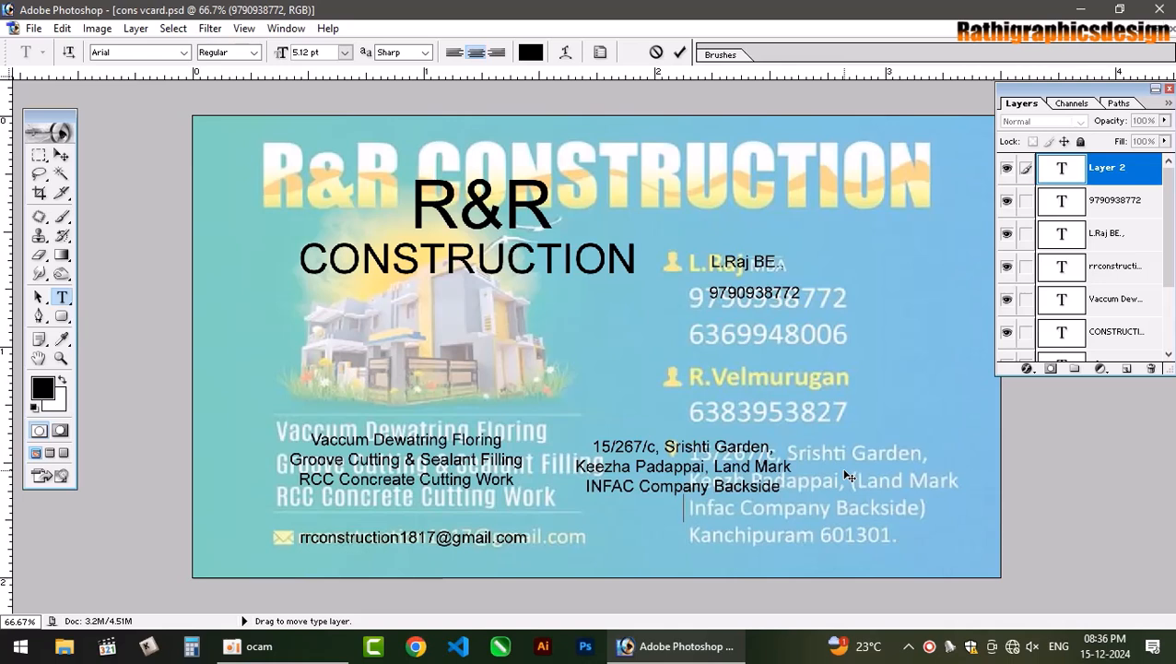
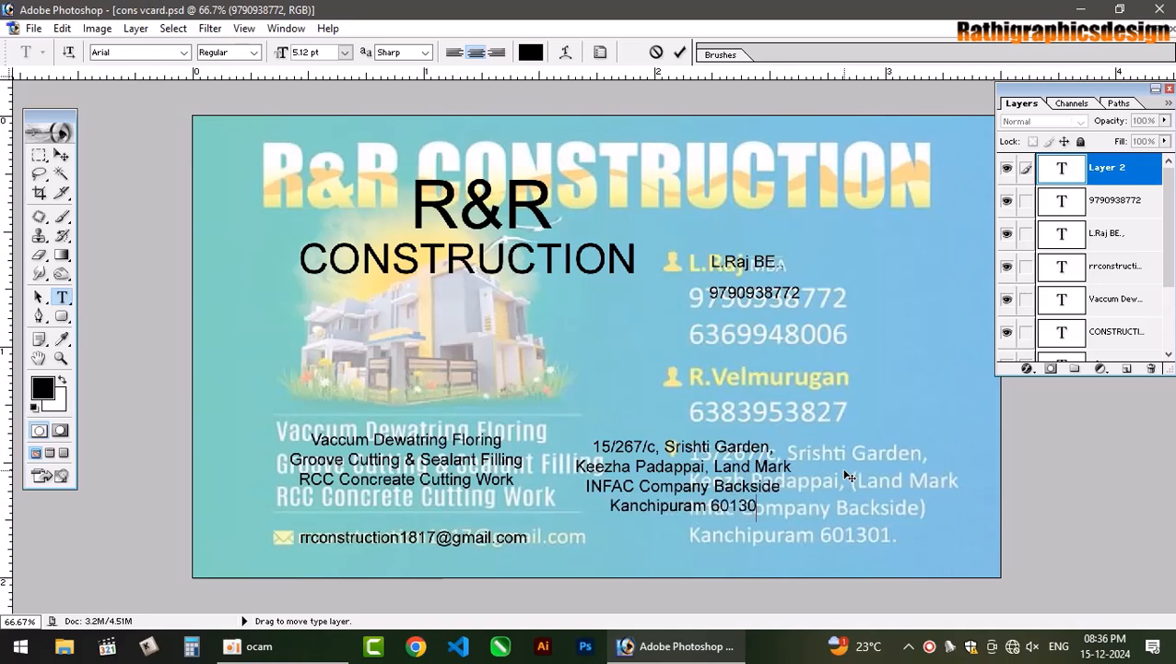
Left-align the address, place it below the phone number, and select the faded card layer.
key("ctrl+a")
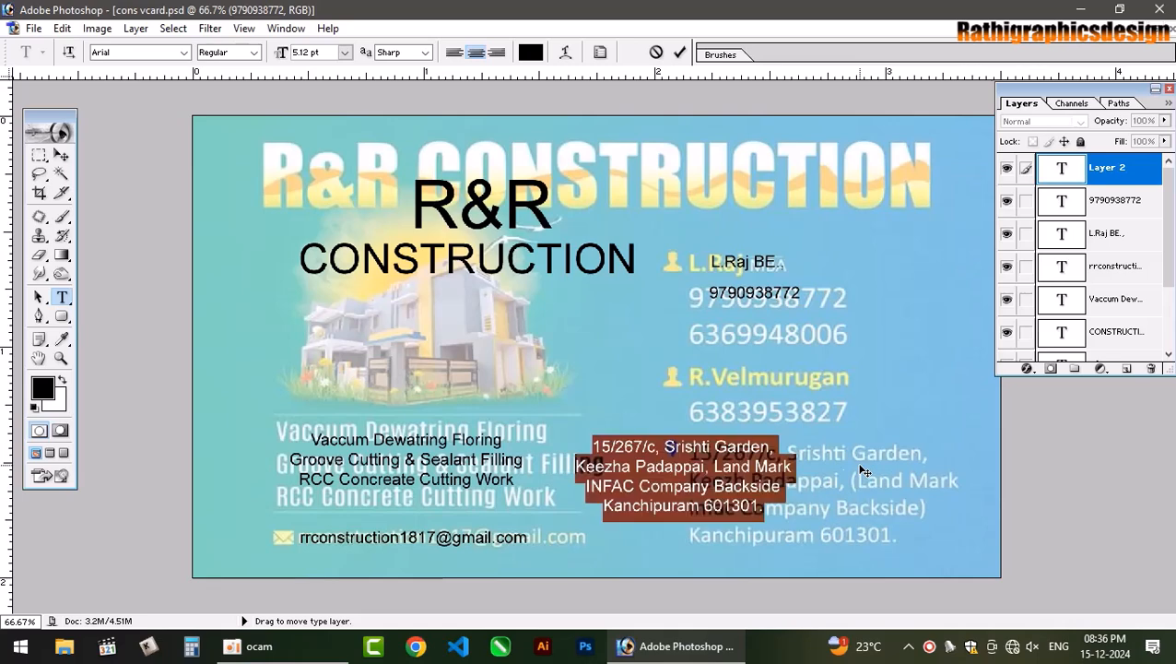
key("ctrl+shift+l")
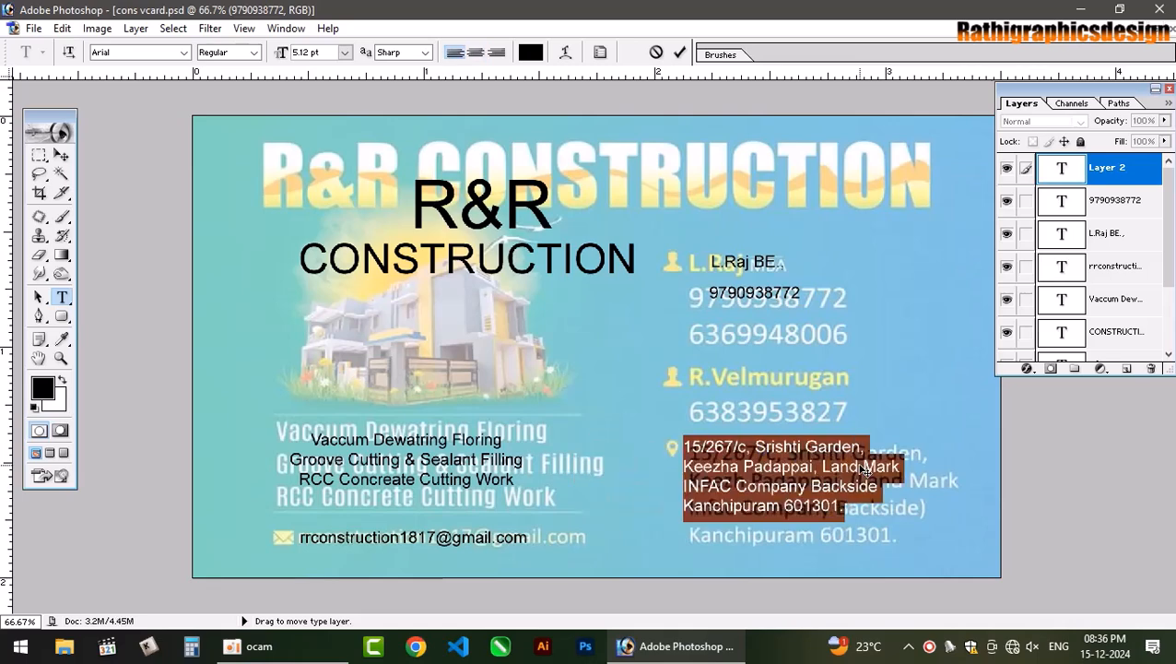
left_click(858, 506)
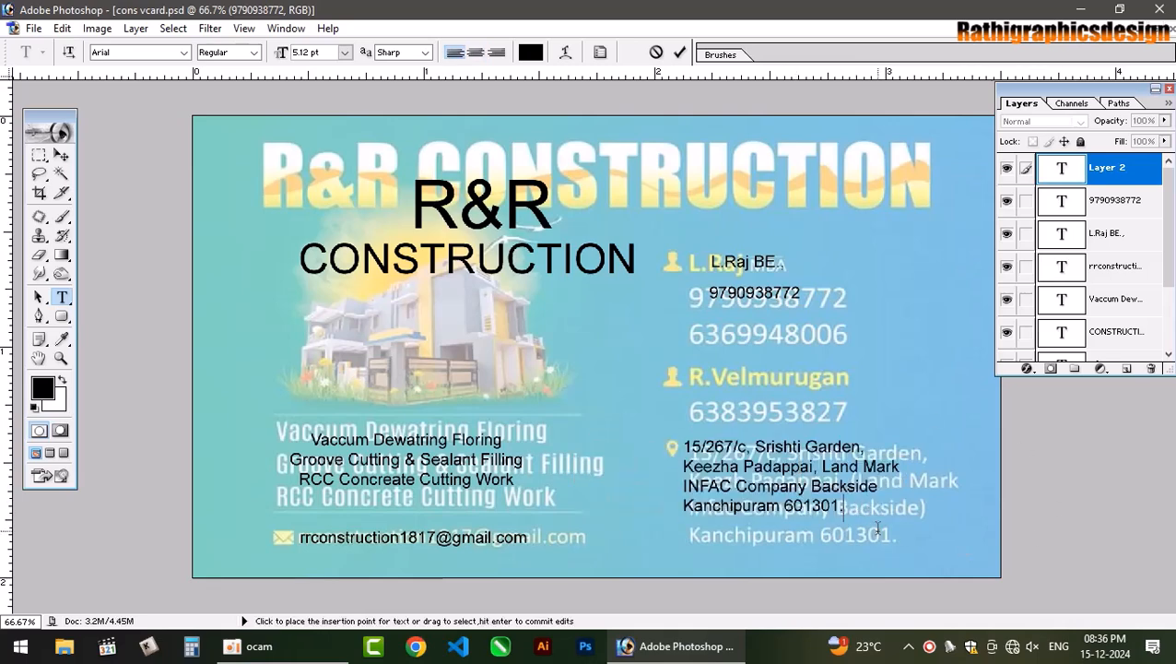
left_click_drag(911, 559, 931, 435)
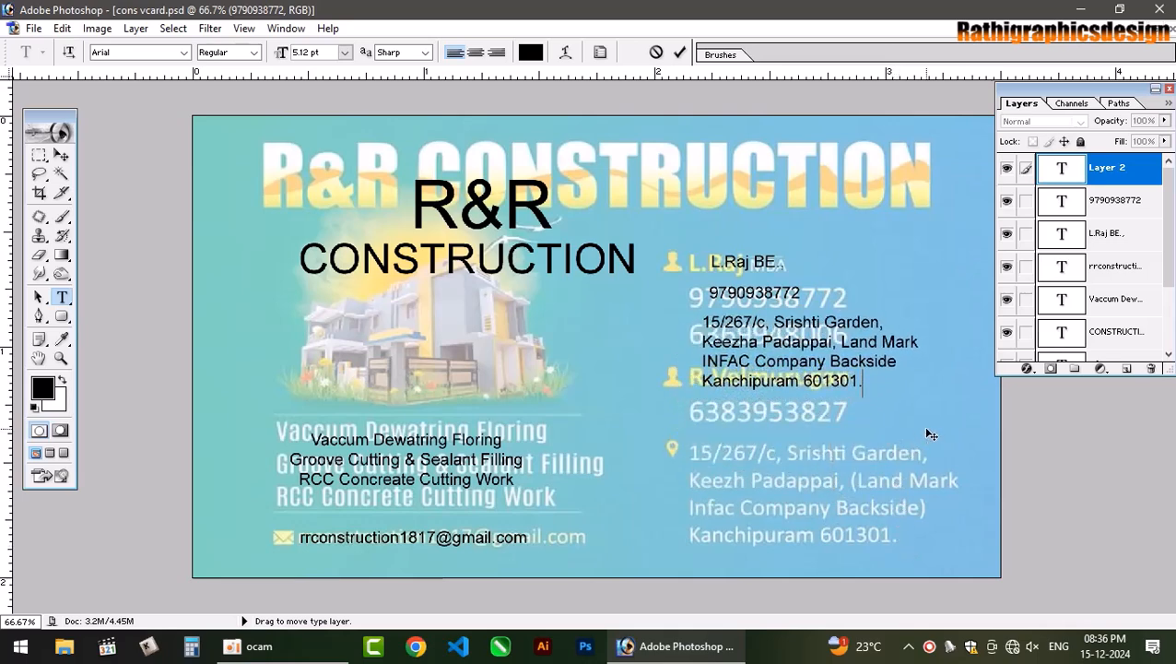
left_click(679, 52)
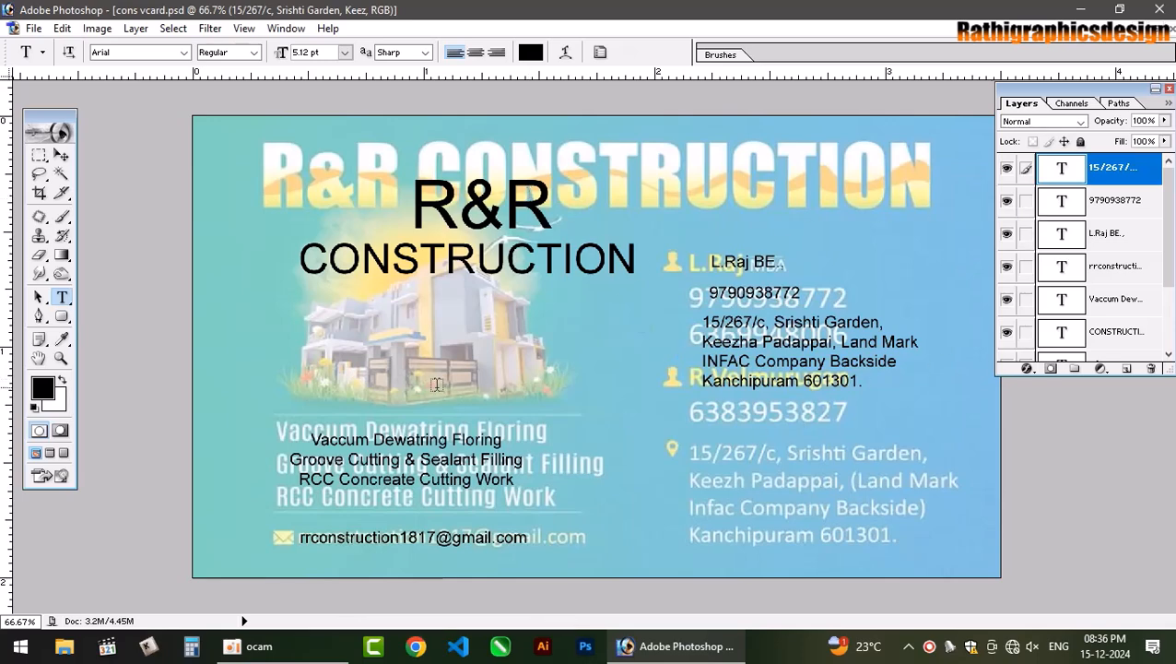
left_click(61, 155)
left_click(872, 201)
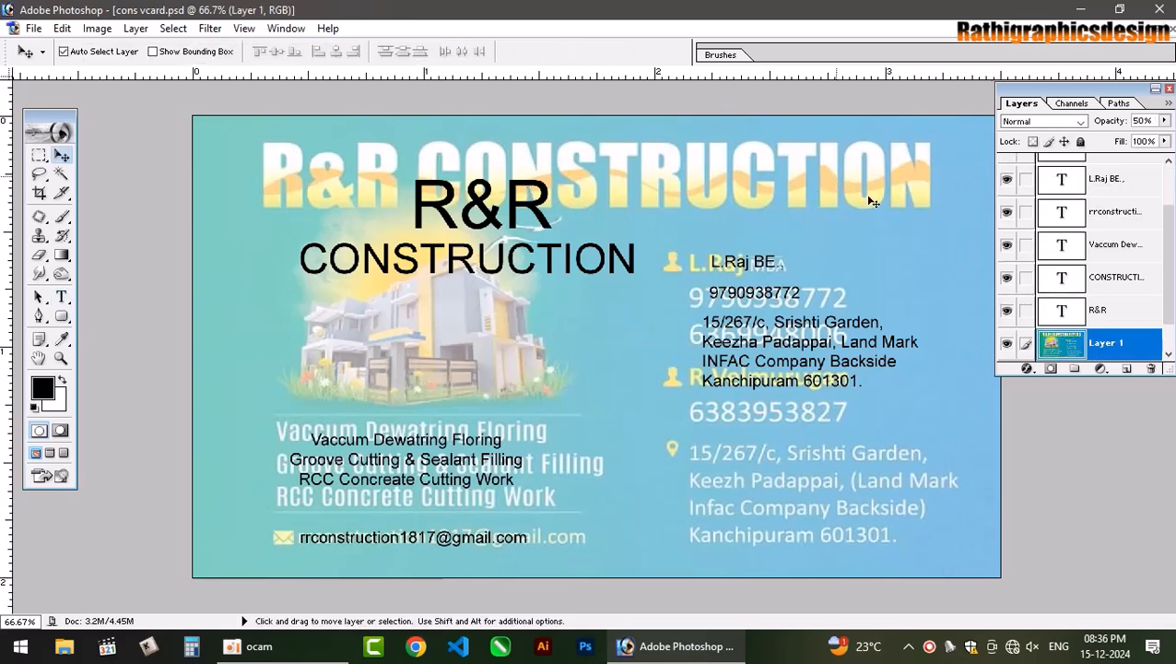
Hide the reference card layer and add a vertical guide at 50%.
left_click(1006, 342)
left_click(658, 258)
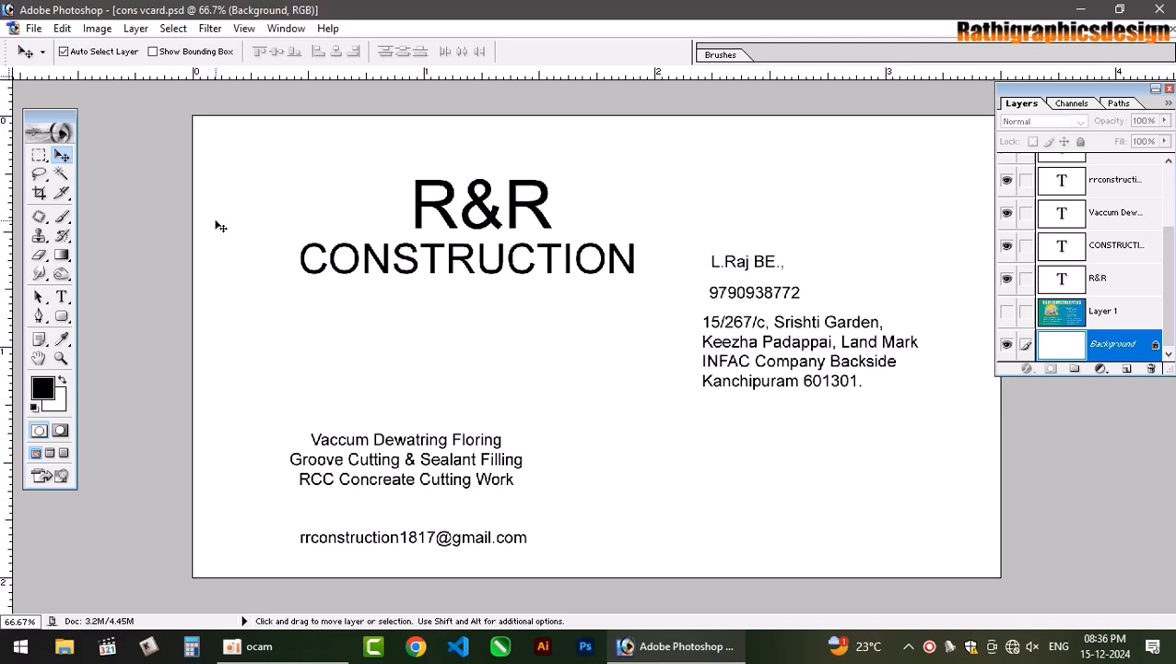
left_click(245, 29)
left_click(319, 360)
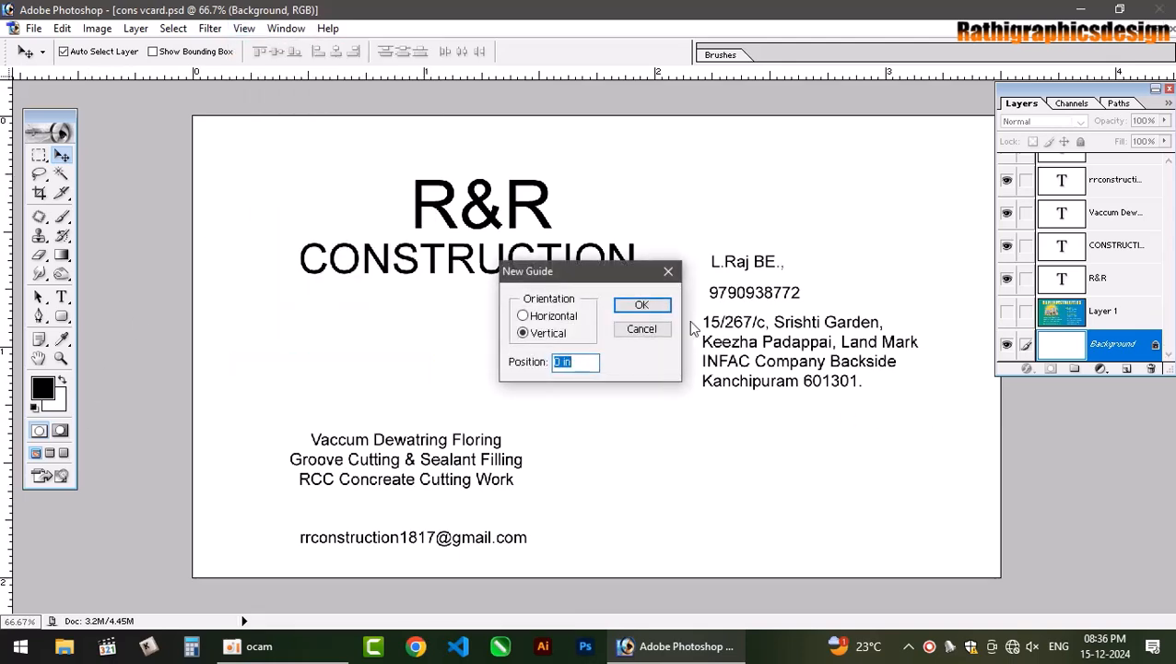
type("50%")
key("Return")
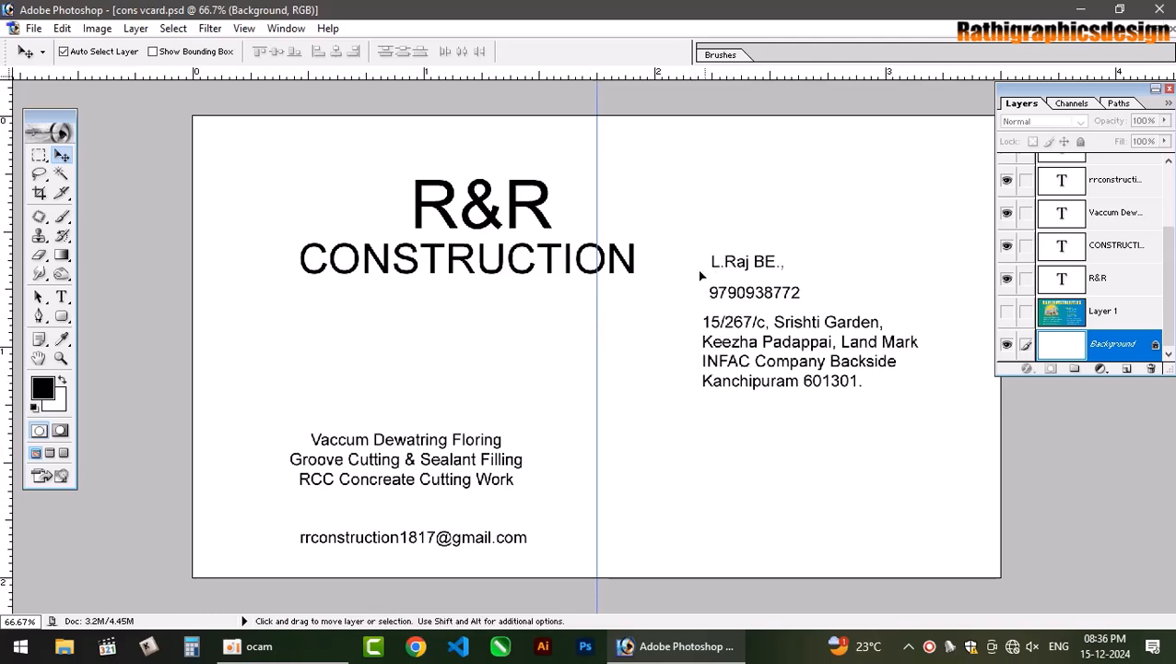
left_click(626, 309)
left_click(590, 255)
Move the R&R heading up-left and the address block to the card's bottom right.
left_click(532, 213)
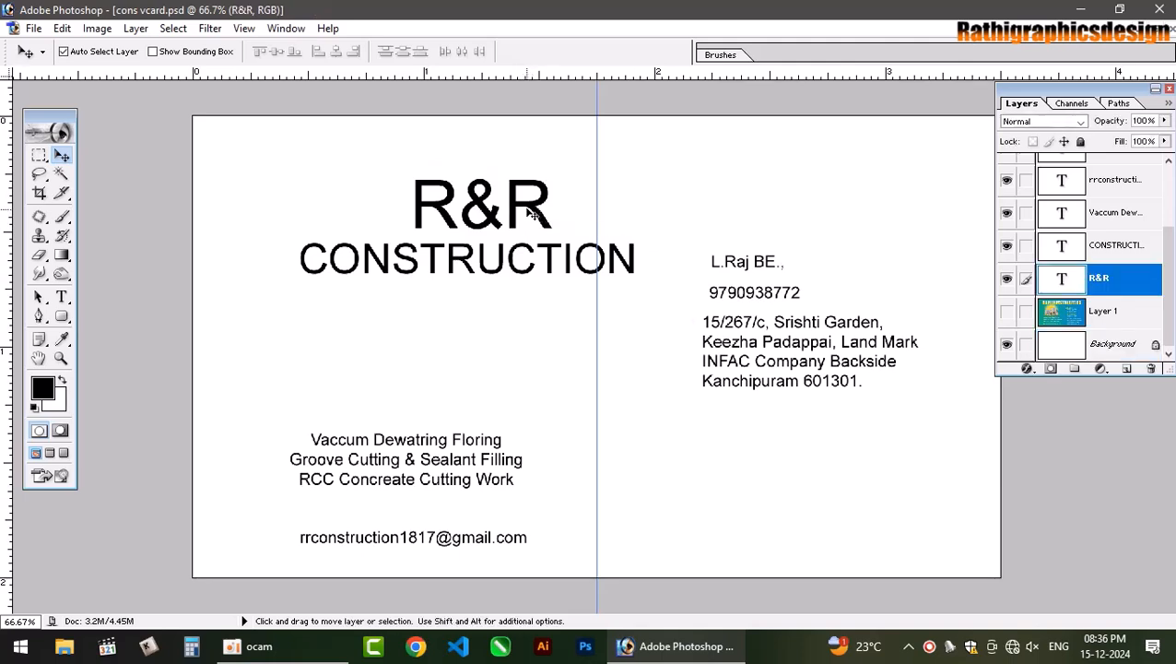
left_click_drag(532, 213, 424, 187)
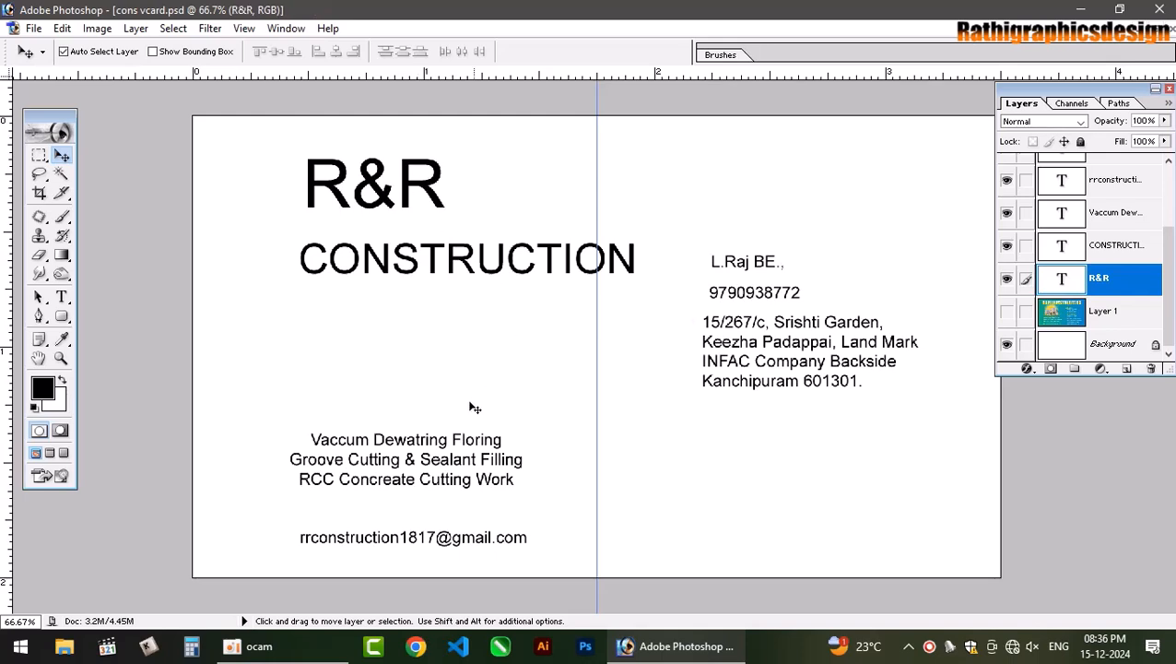
left_click(755, 291)
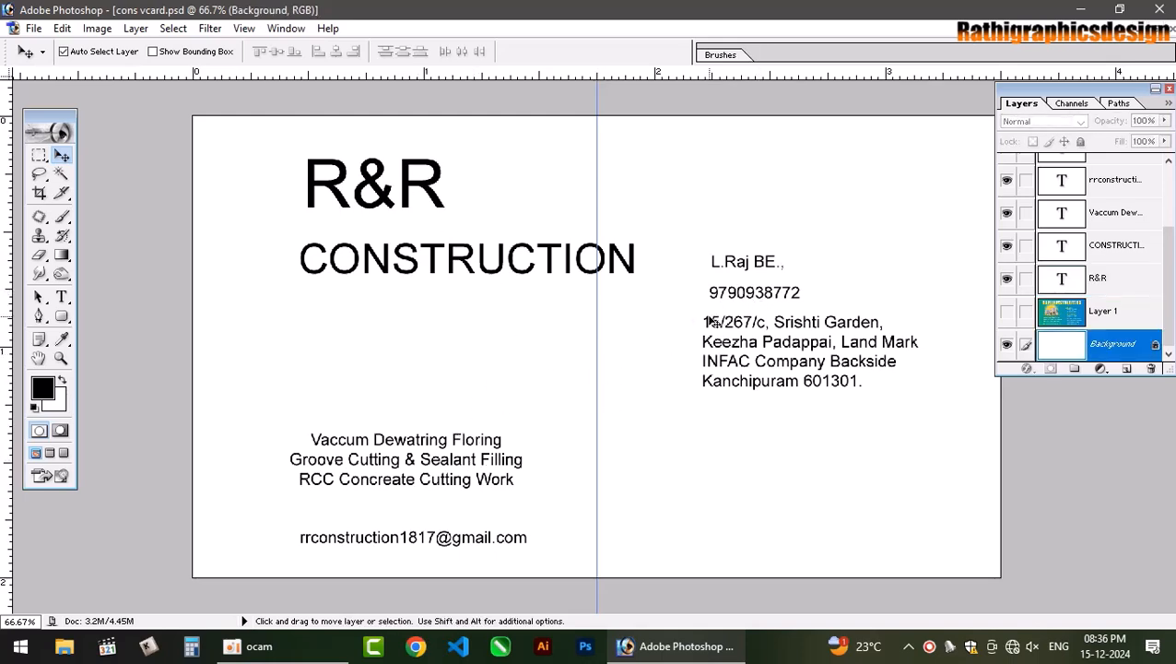
left_click(723, 322)
right_click(723, 320)
left_click(764, 335)
left_click(735, 357)
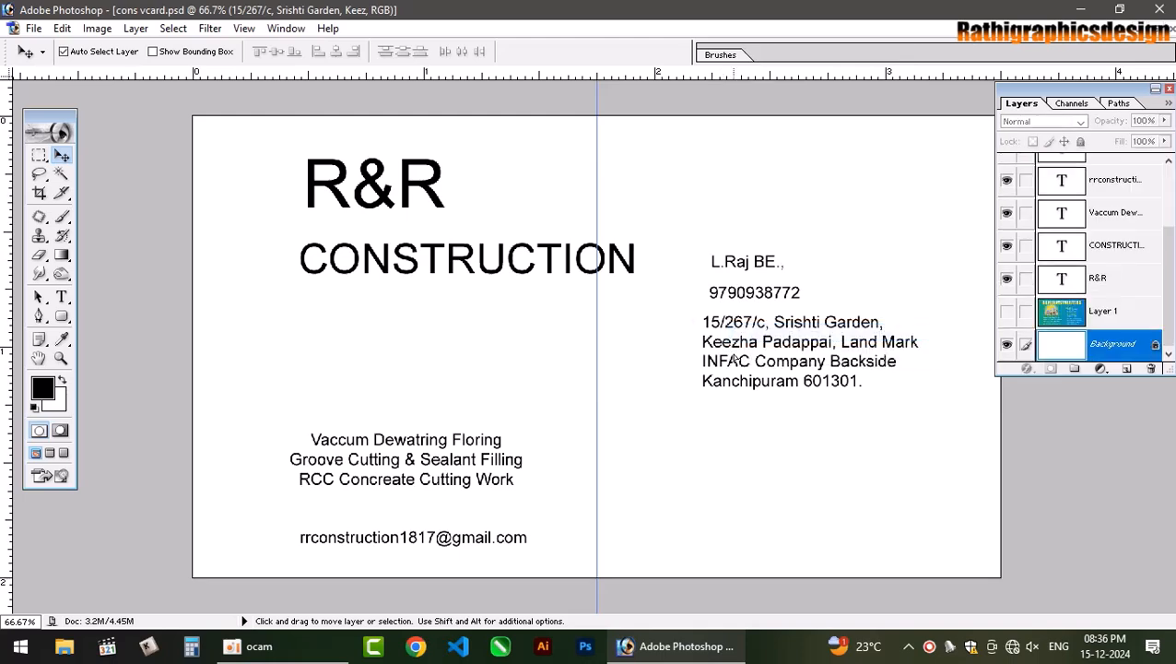
left_click_drag(734, 357, 742, 384)
key("Return")
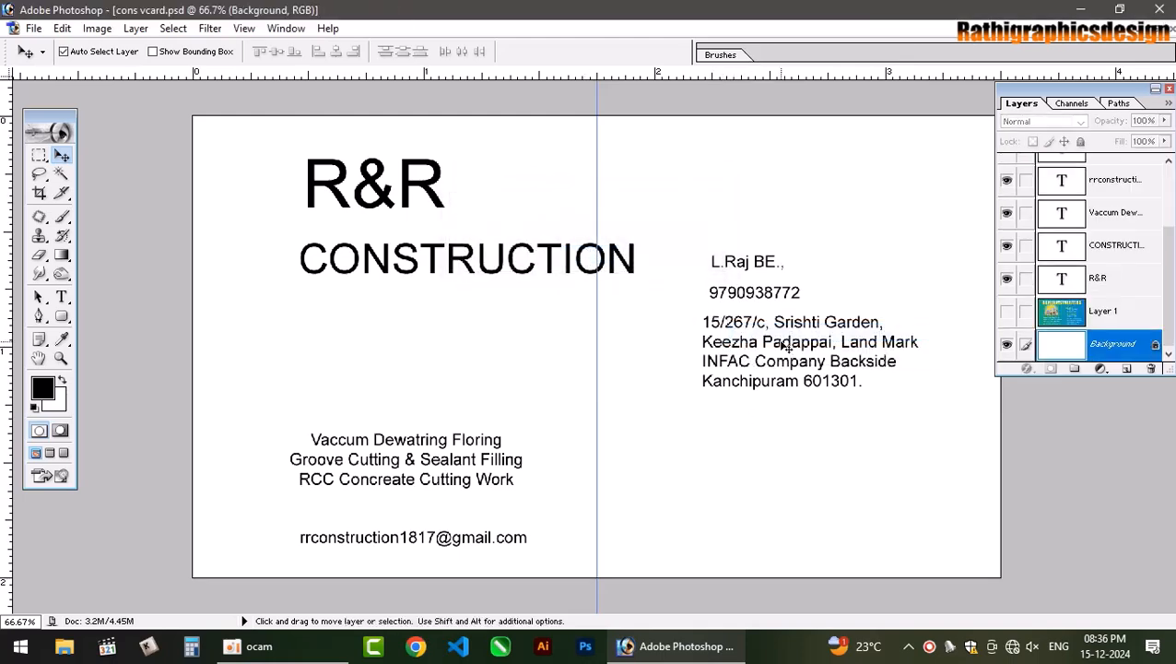
left_click(791, 406)
key("Return")
left_click_drag(790, 345, 790, 515)
Move the contact name to the top-right corner with the phone number beneath.
left_click(729, 263)
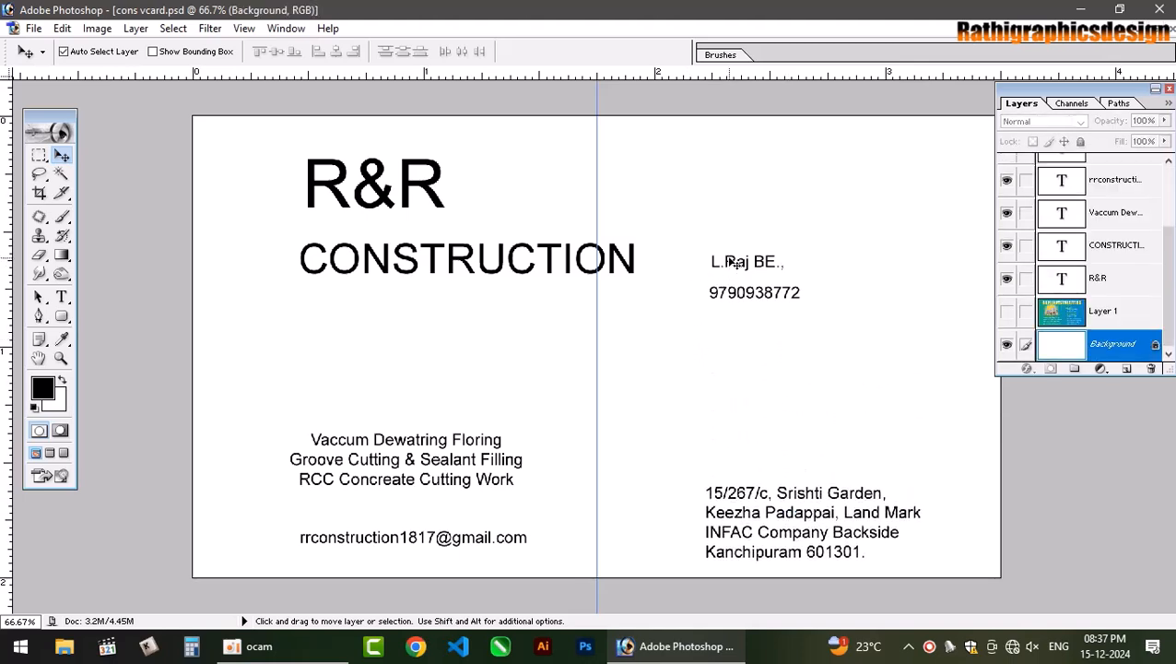
left_click(731, 262)
key("Return")
left_click_drag(735, 264, 882, 170)
left_click(774, 295)
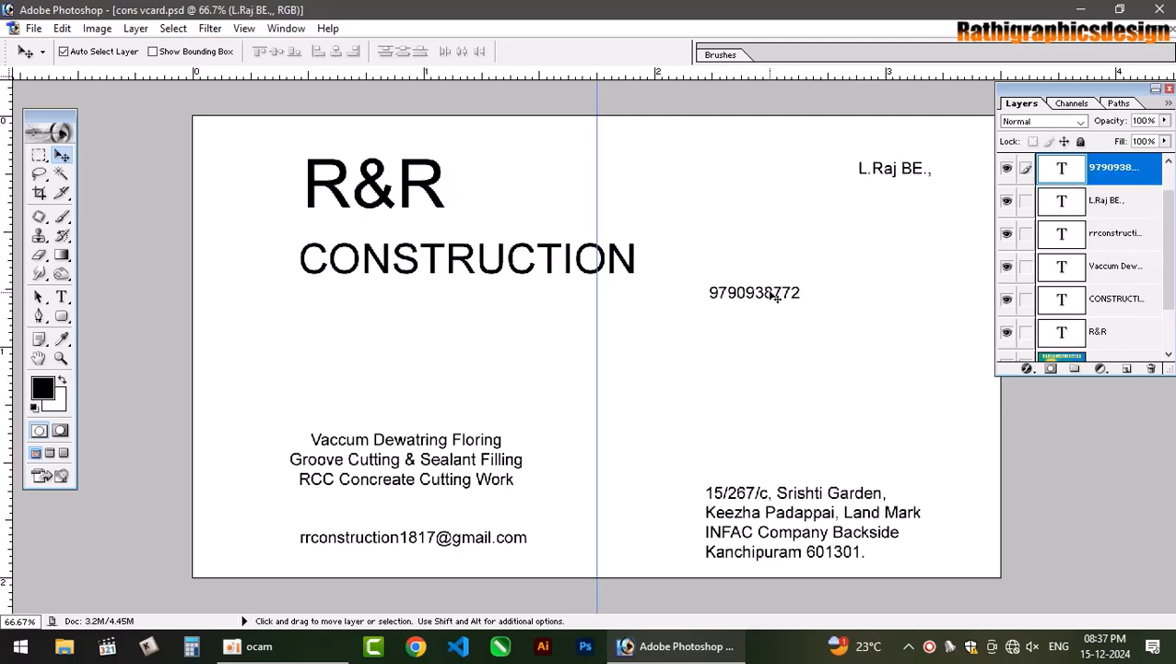
left_click_drag(774, 295, 919, 190)
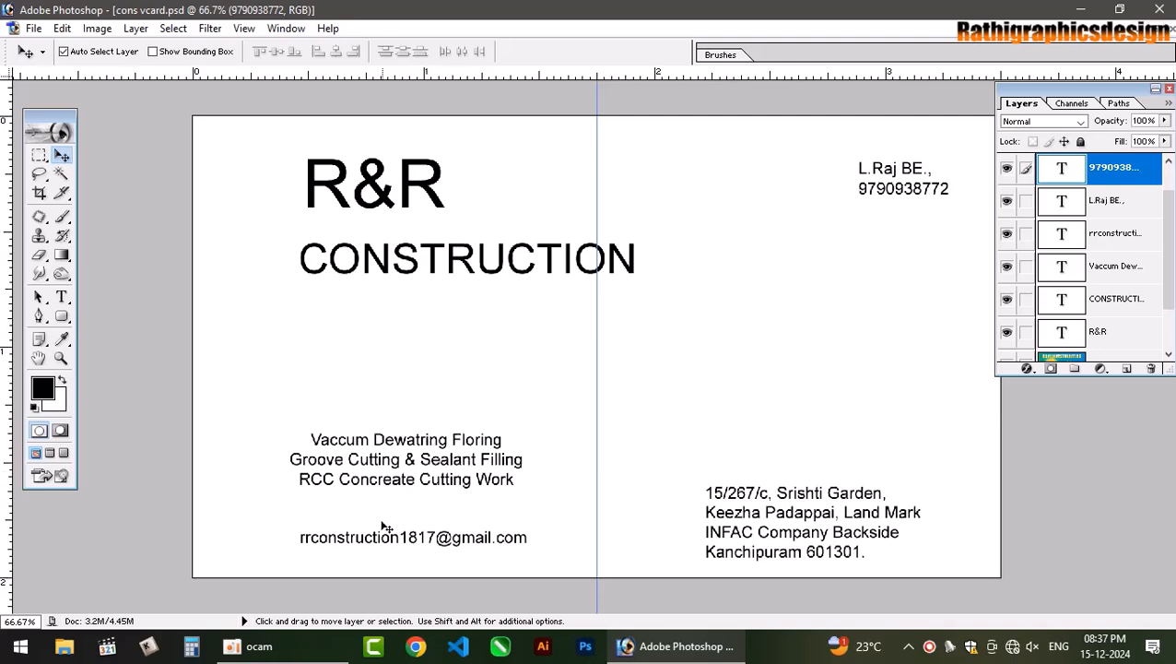
Move the services block and e-mail to the right half, and nudge R&R right.
left_click(449, 440)
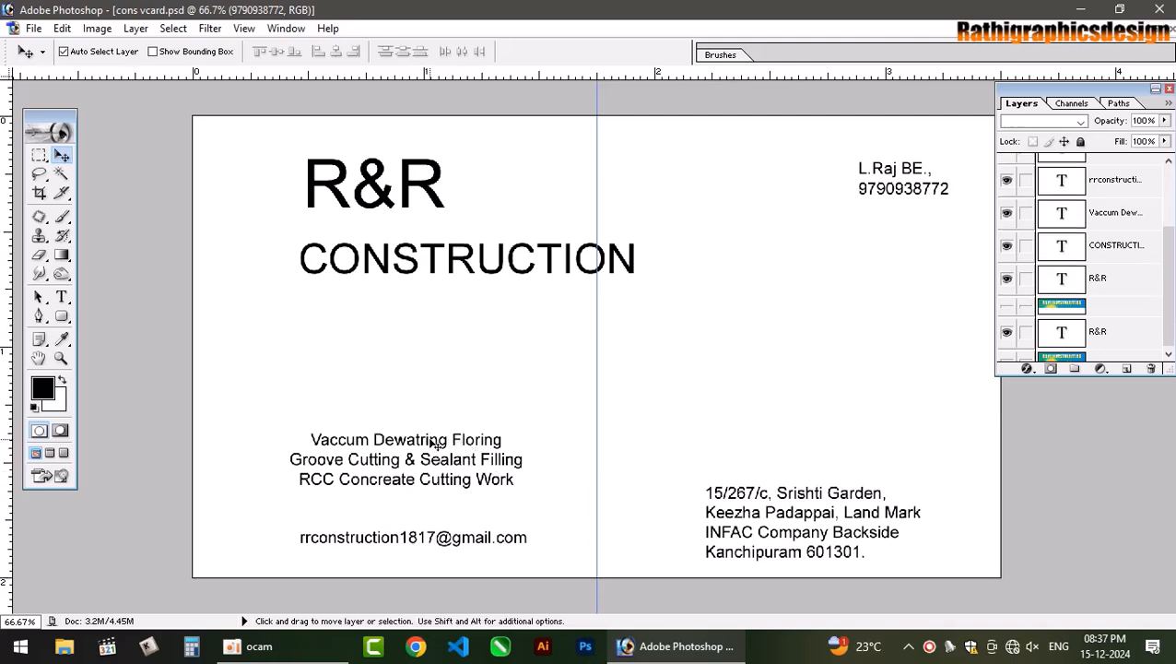
left_click_drag(429, 435, 831, 290)
left_click(418, 544)
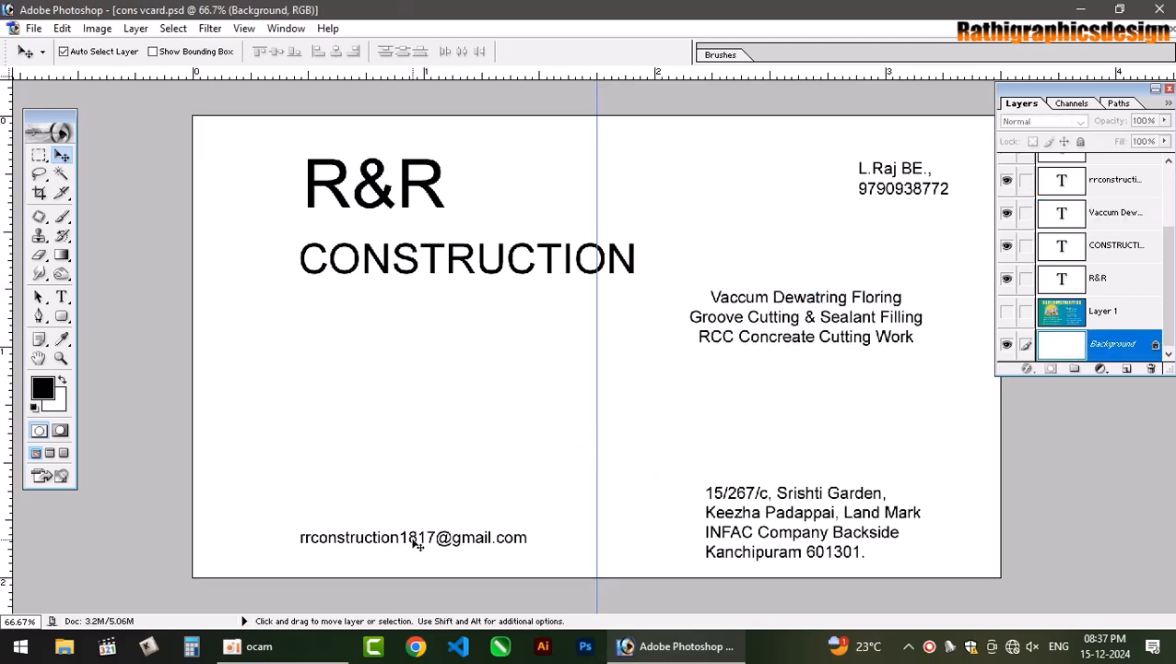
left_click_drag(418, 540, 814, 363)
left_click(457, 404)
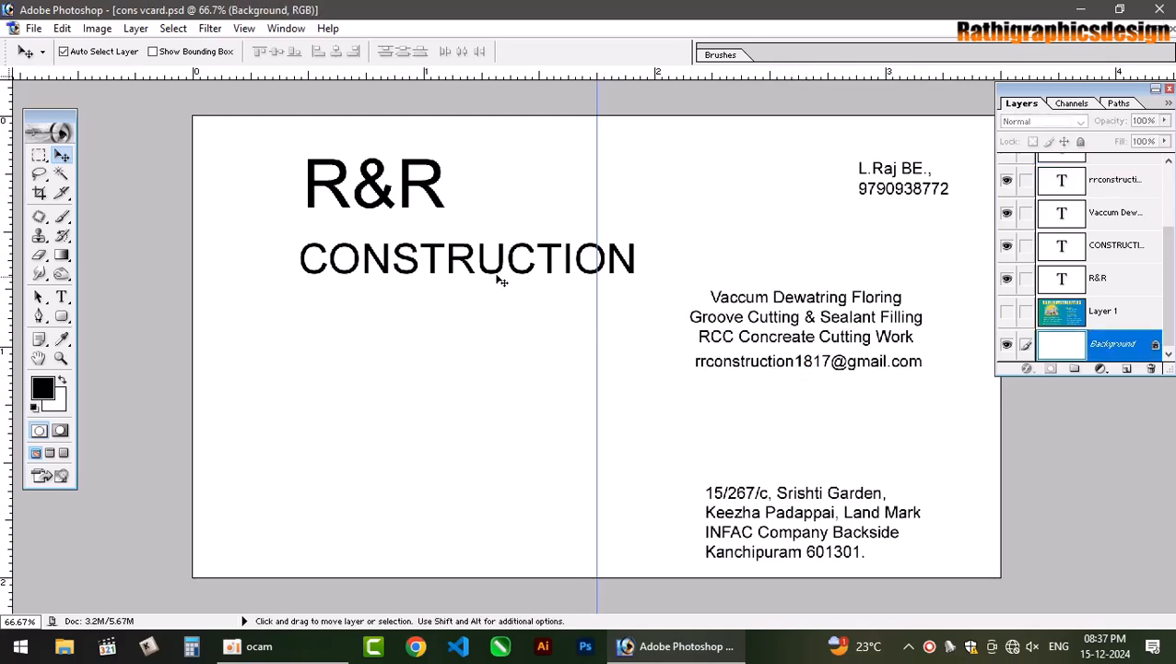
left_click_drag(434, 199, 468, 196)
left_click(703, 182)
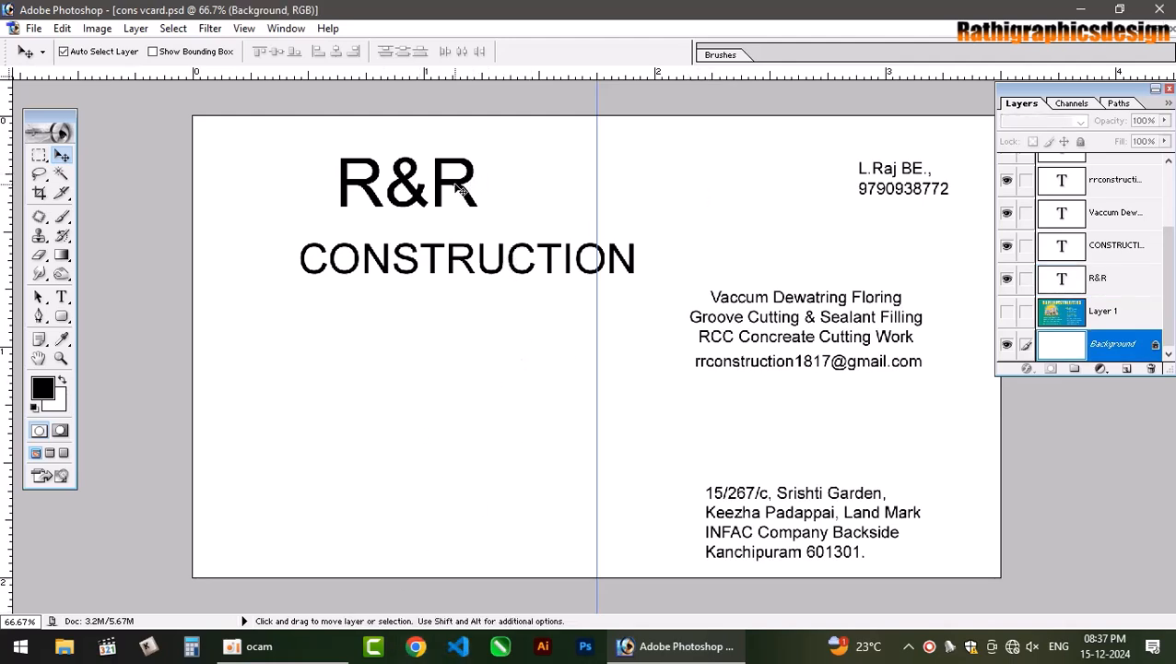
Set the whole R&R heading in the Impact font.
left_click(459, 189)
left_click(62, 296)
left_click(388, 183)
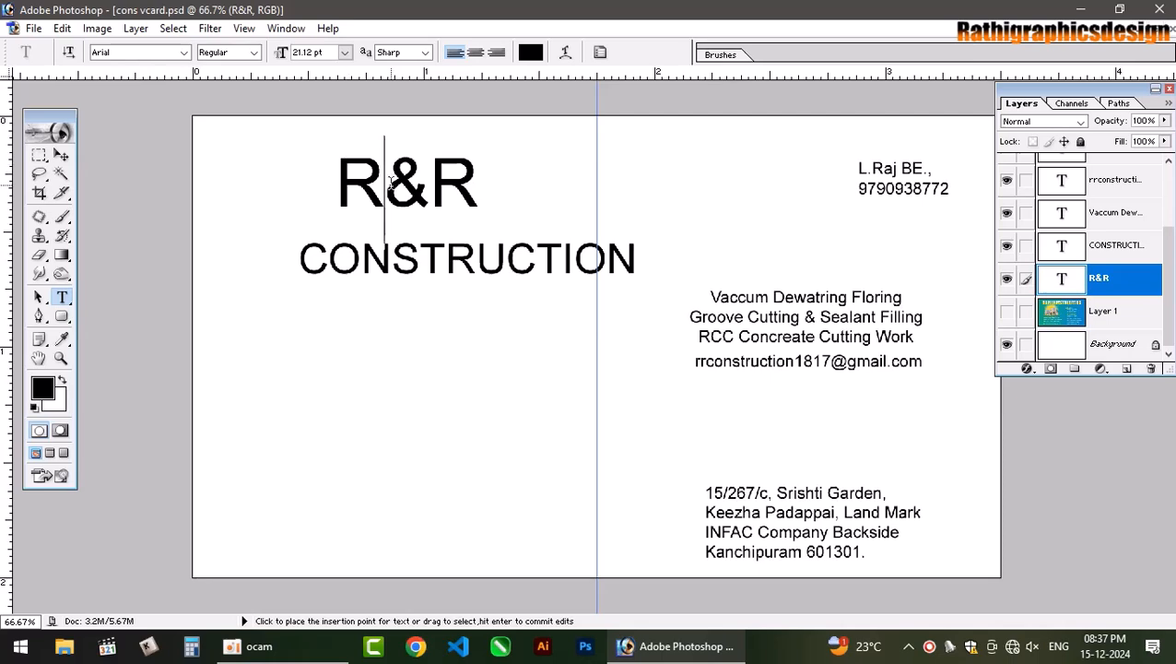
left_click_drag(388, 183, 307, 192)
key("ctrl+a")
left_click(152, 53)
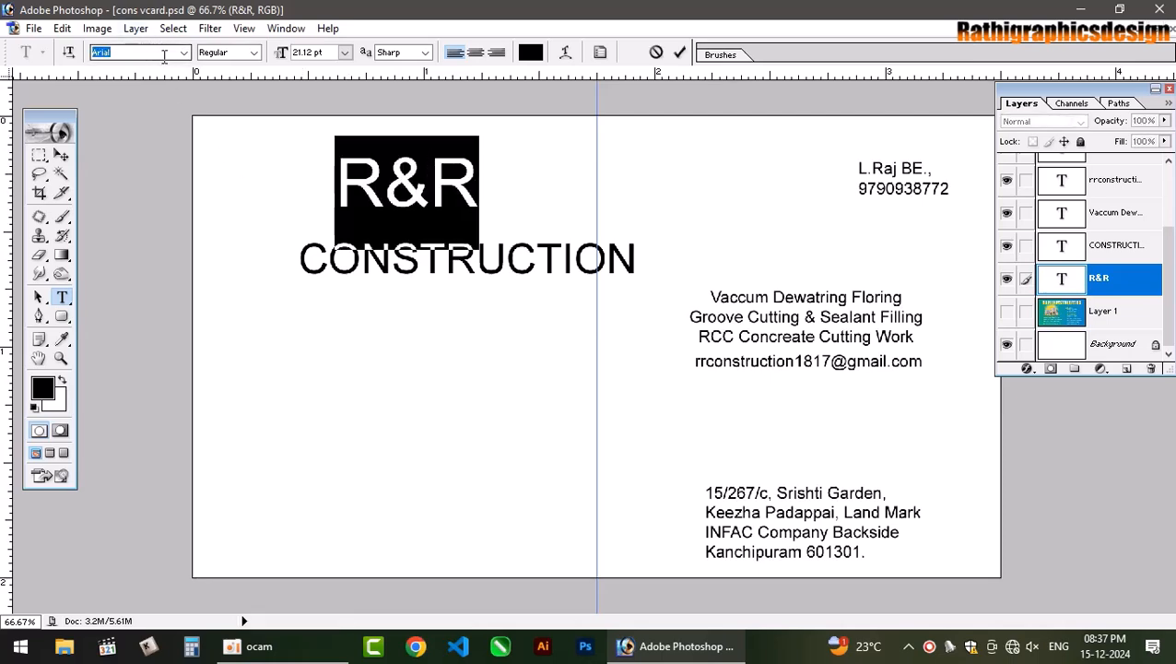
type("Impact")
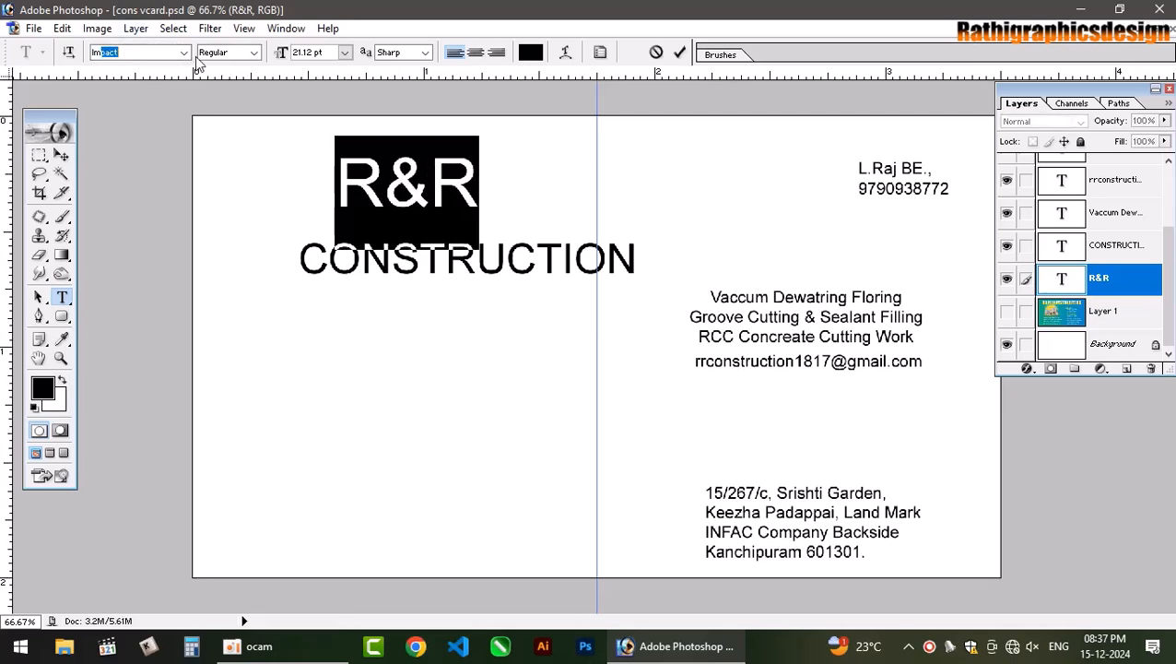
key("Return")
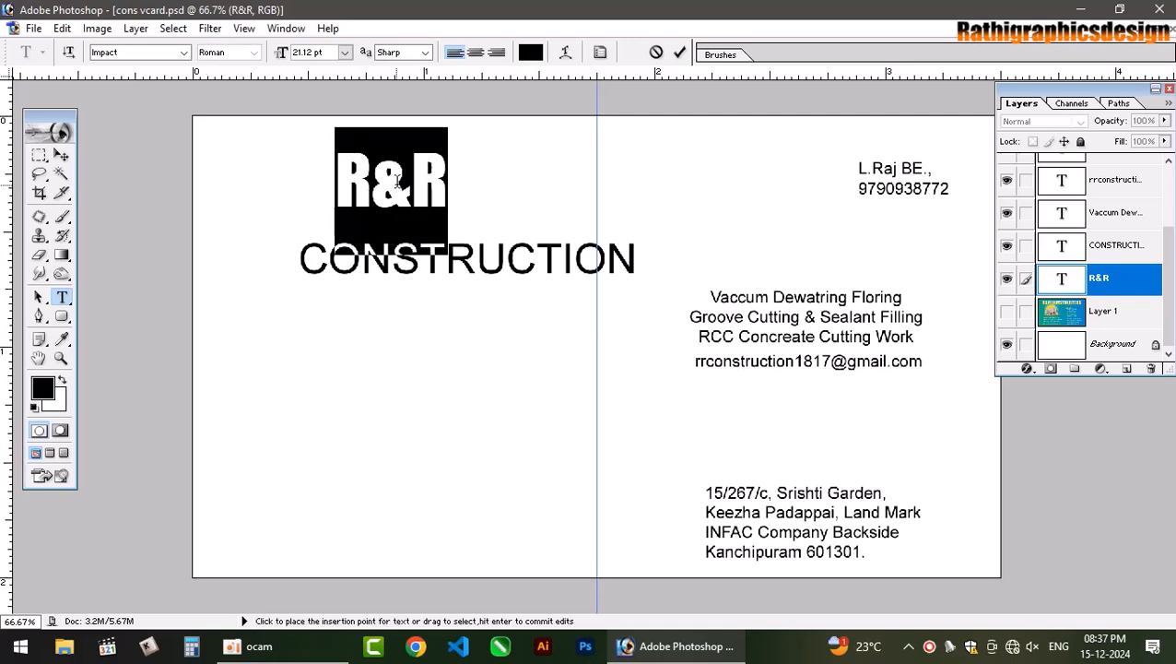
Give the ampersand in R&R a script font and commit the text.
left_click(405, 191)
left_click_drag(382, 182, 376, 179)
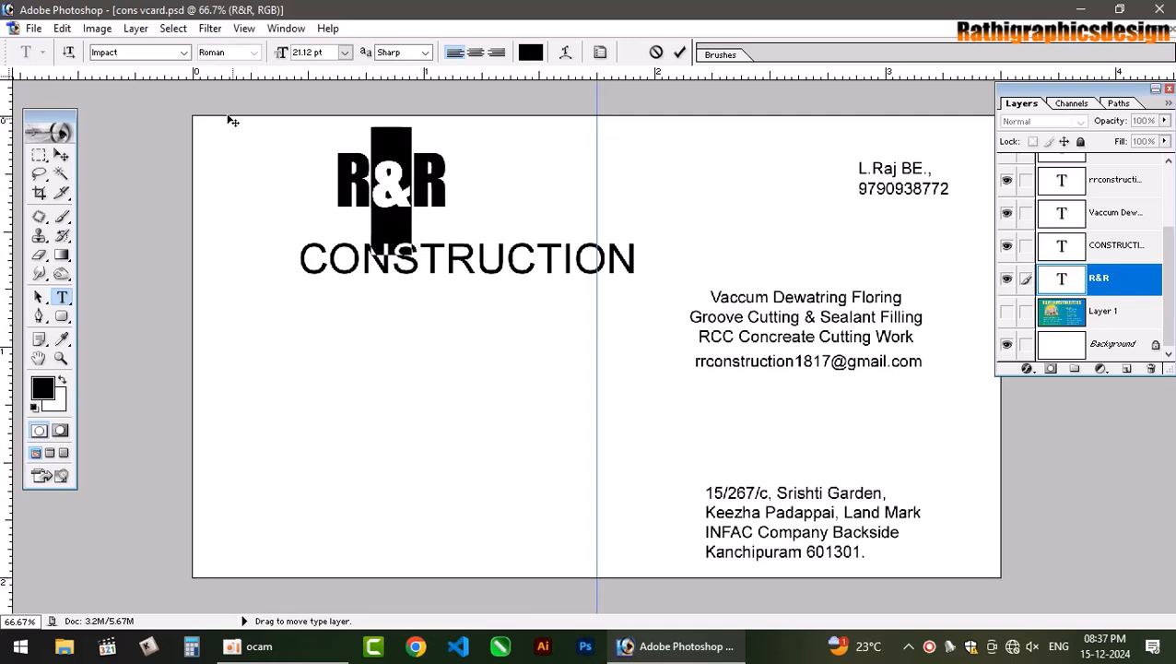
left_click(150, 53)
key("Down")
key("Down")
key("Down")
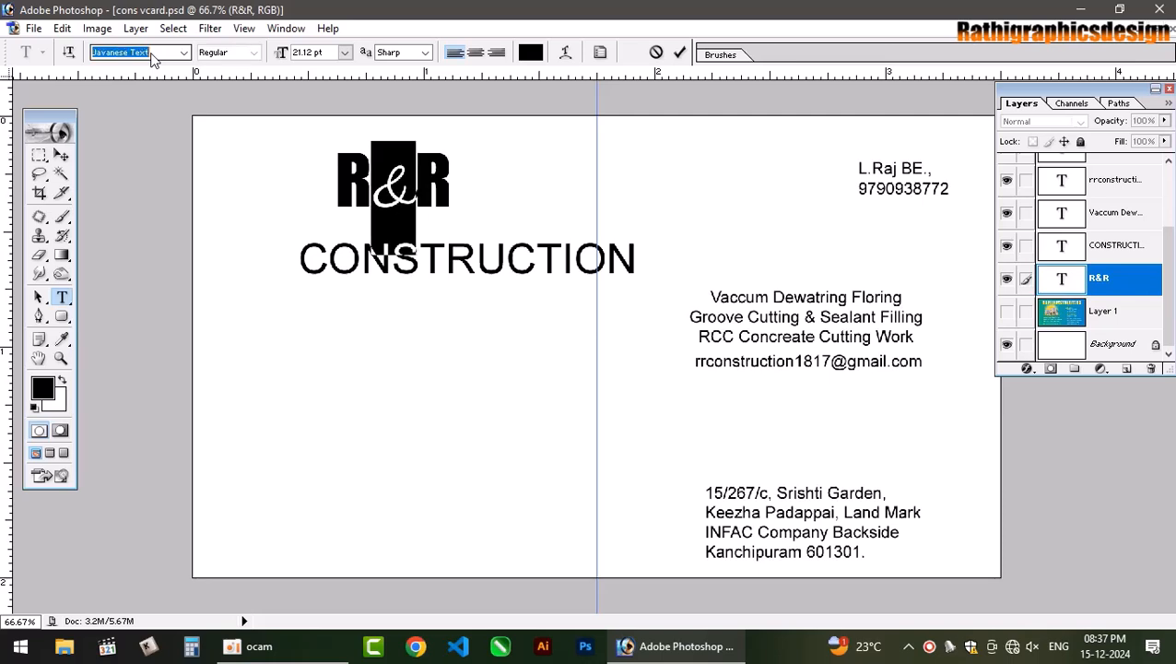
left_click(680, 52)
Scale R&R to about 203% and move CONSTRUCTION down beneath it.
left_click(61, 155)
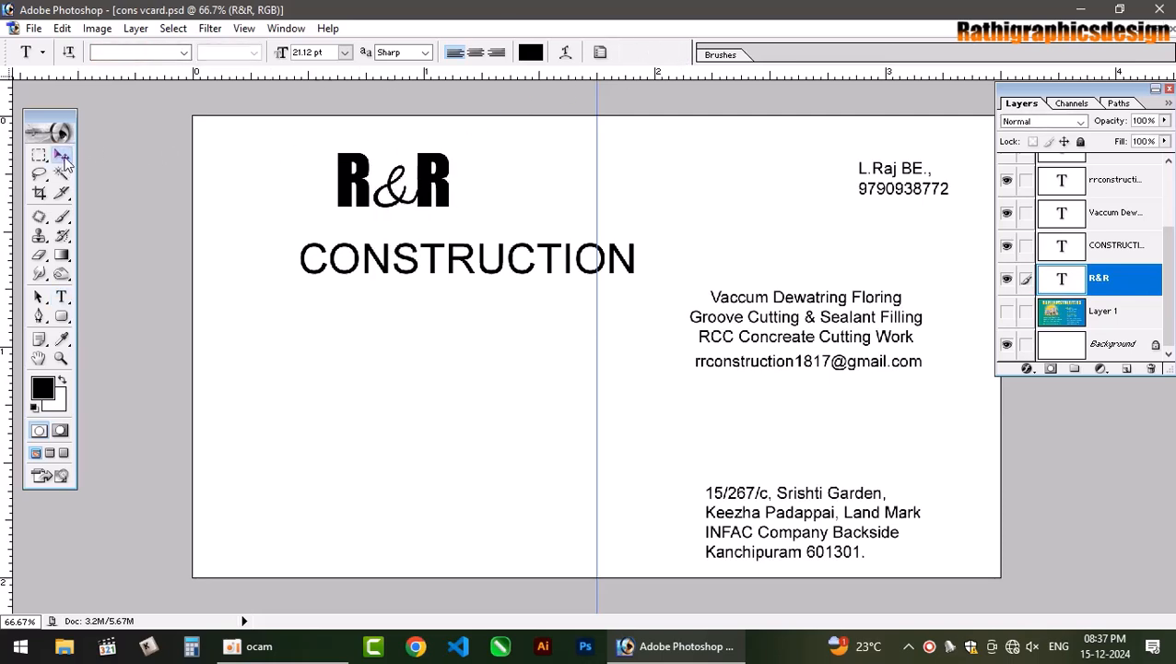
key("ctrl+t")
left_click_drag(451, 206, 548, 194)
key("Return")
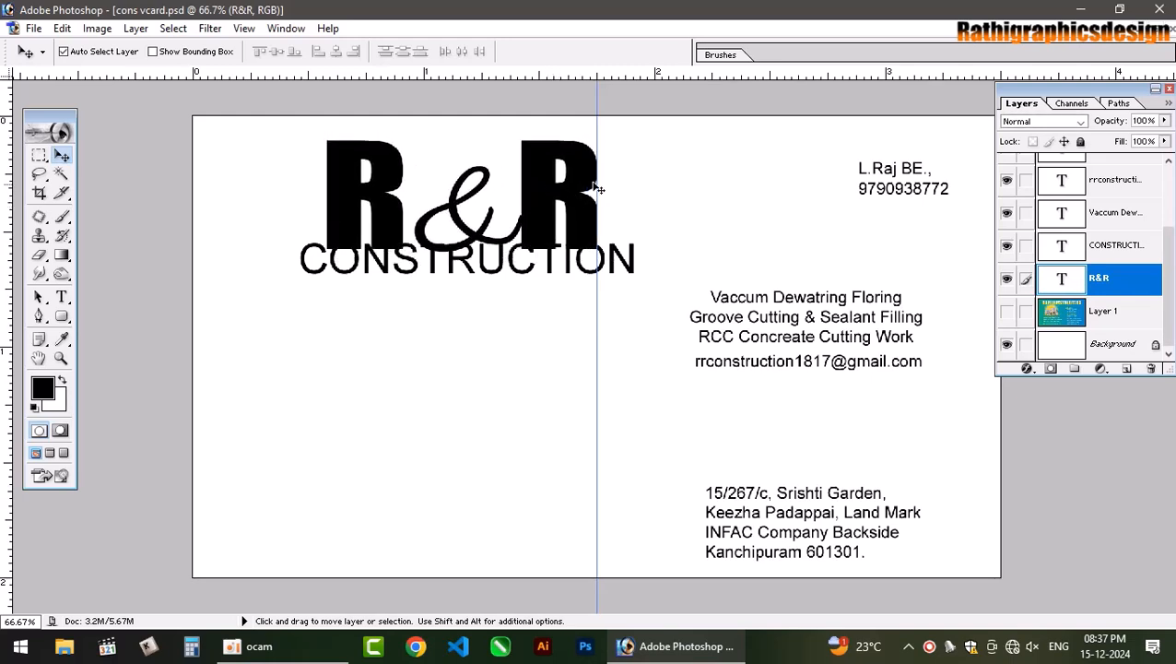
left_click_drag(619, 258, 616, 285)
Set CONSTRUCTION in the Arial Narrow style and dismiss the locked-layer warning.
left_click(61, 296)
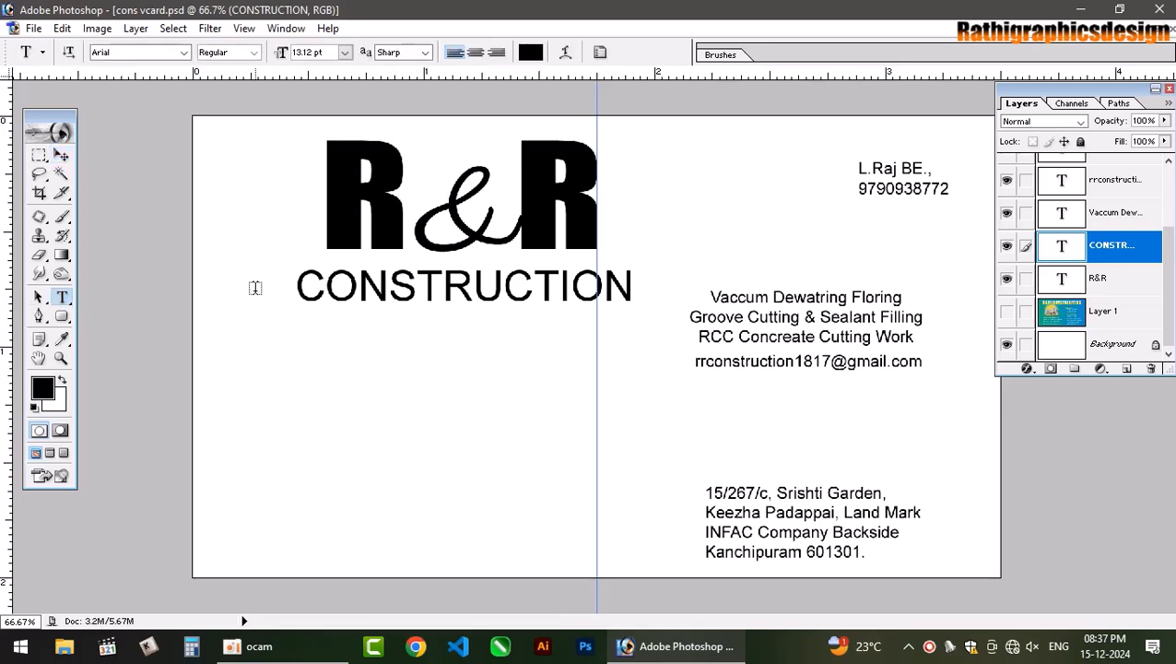
double_click(359, 286)
left_click(253, 53)
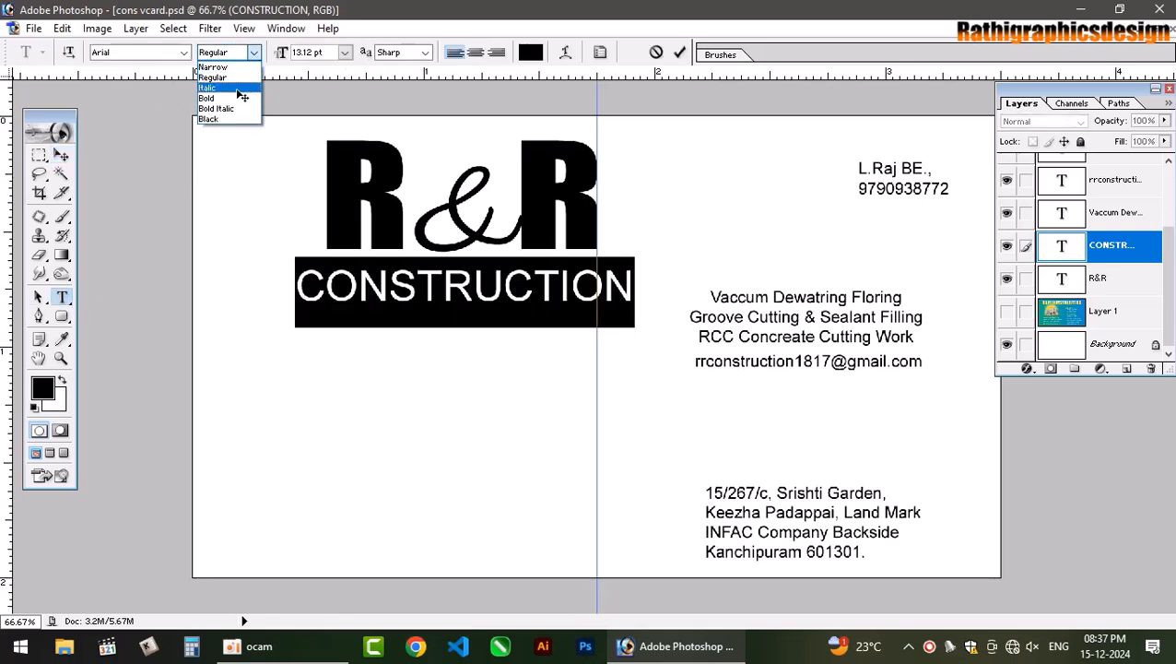
left_click(235, 76)
left_click(62, 155)
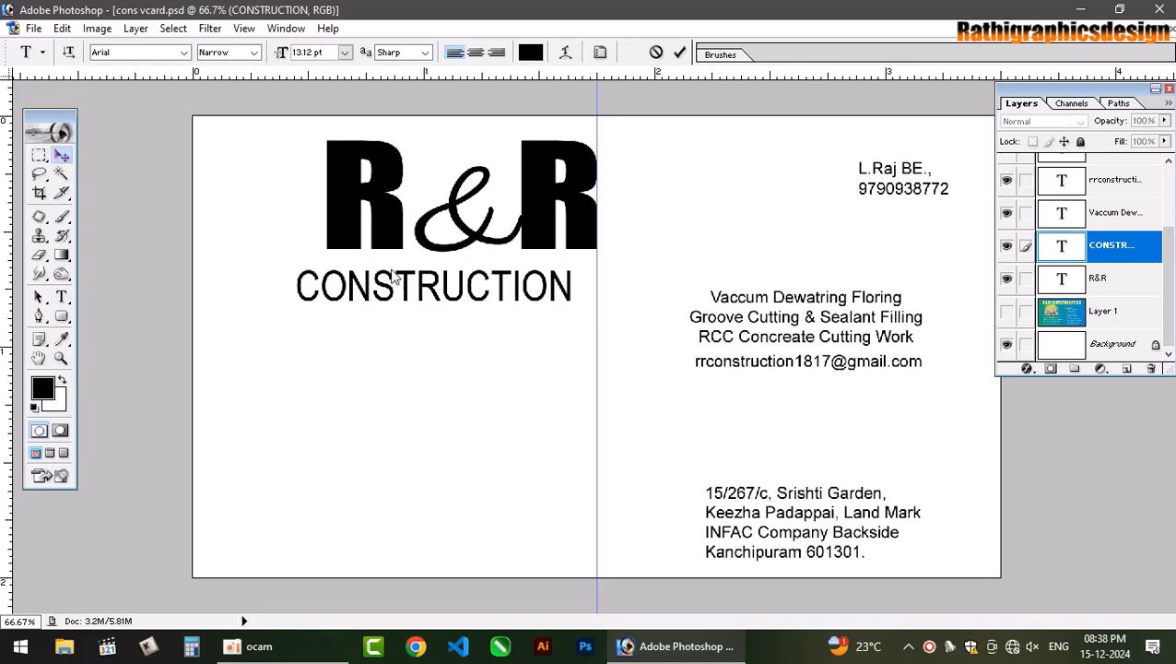
left_click_drag(448, 283, 488, 277)
key("Return")
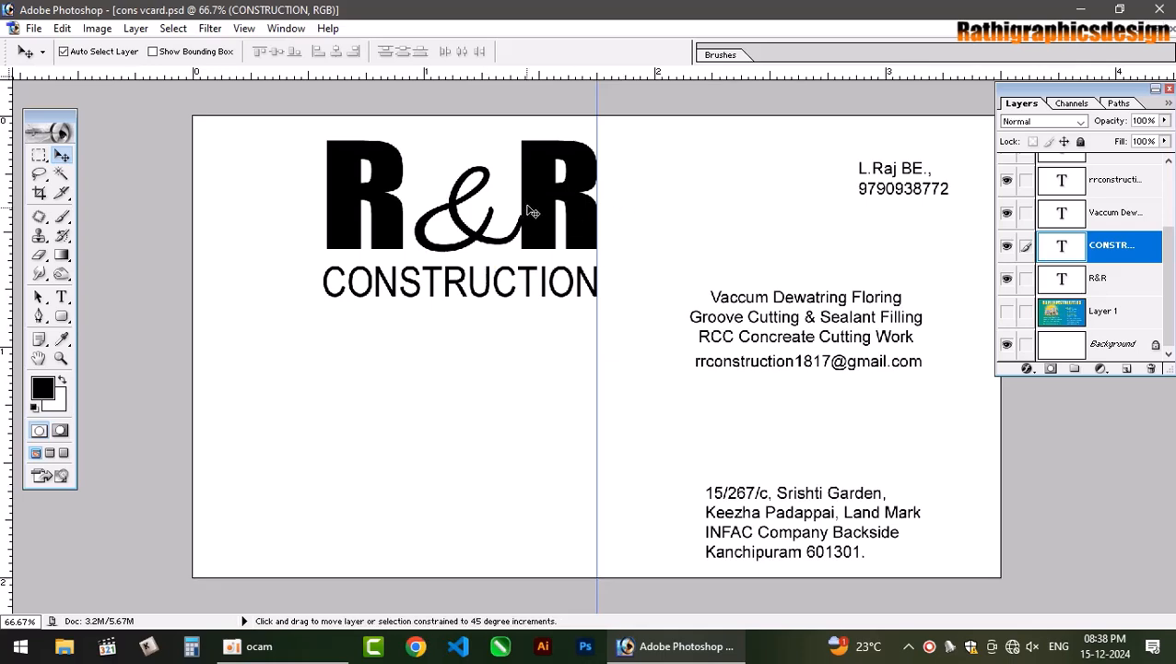
Link R&R with CONSTRUCTION and align their horizontal centres, undoing a vertical-centre alignment.
left_click(406, 190, "shift")
left_click(276, 51)
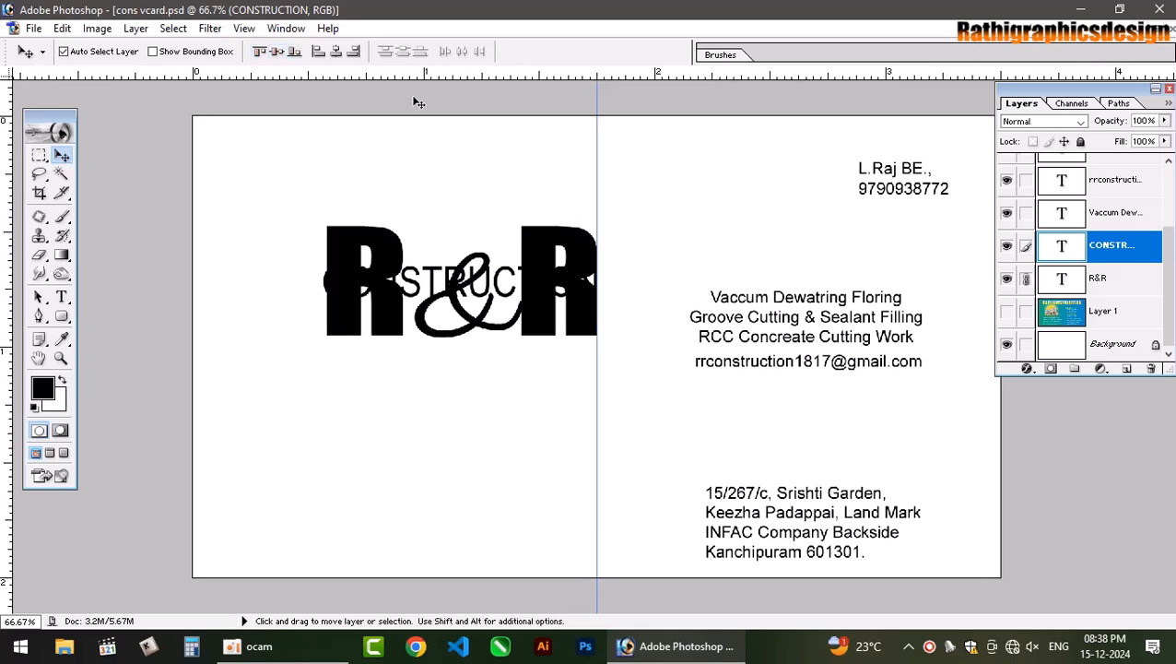
key("ctrl+z")
left_click(336, 52)
left_click(541, 193)
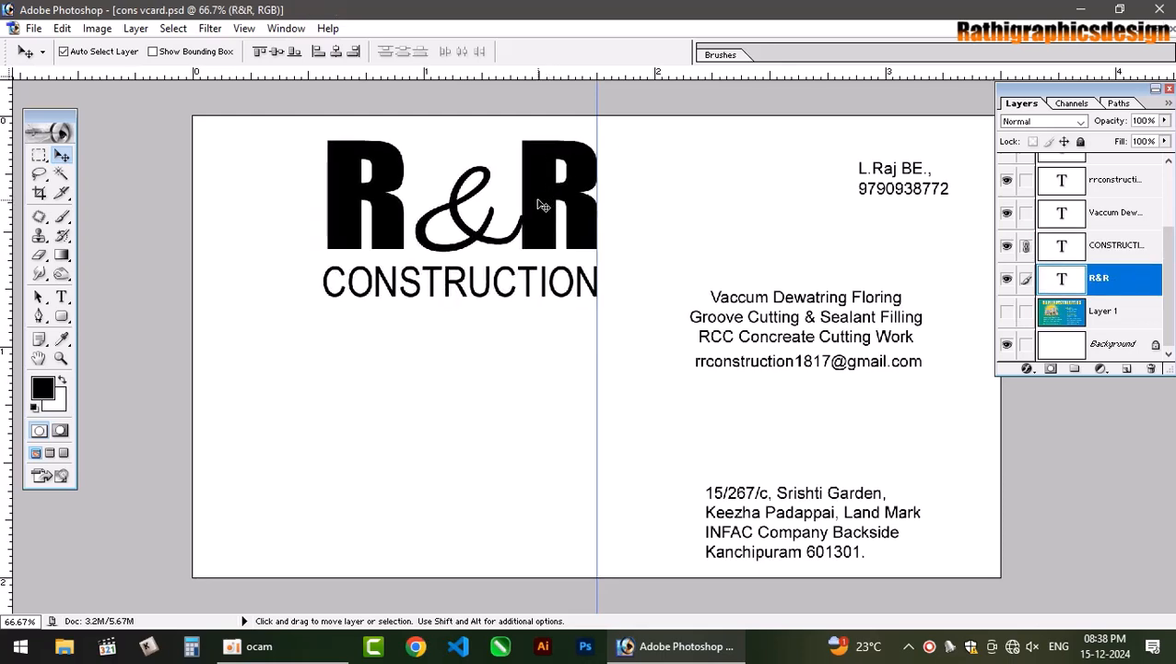
Fill a thin marquee strip below R&R with black on a new layer.
left_click(42, 156)
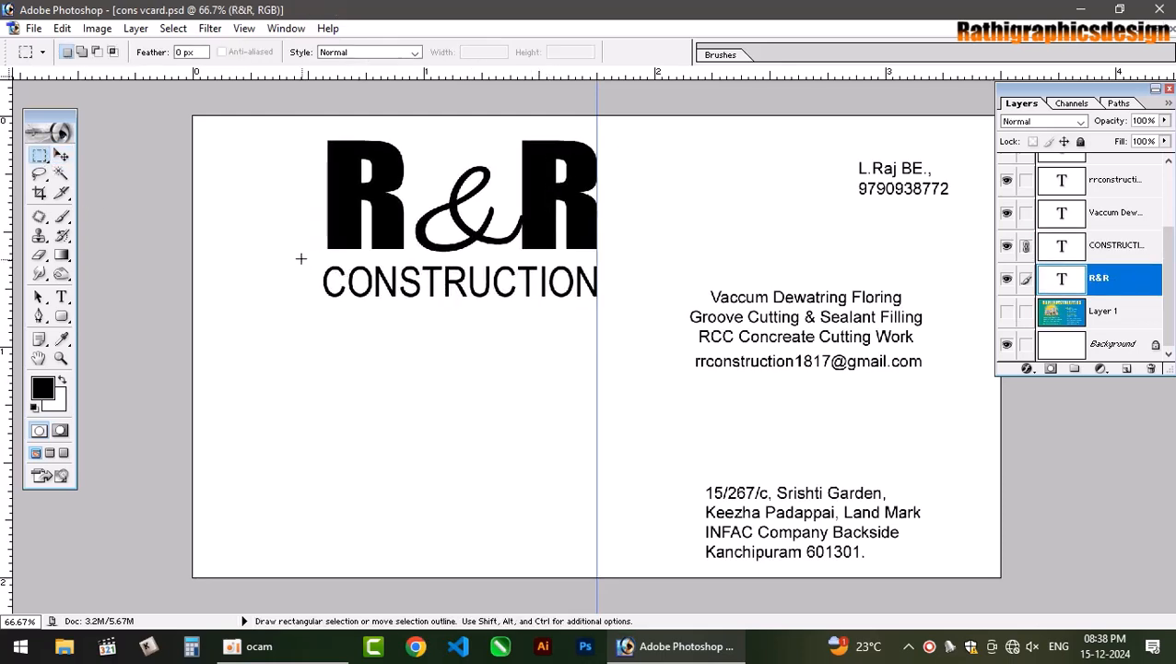
left_click_drag(278, 250, 667, 255)
key("ctrl+shift+n")
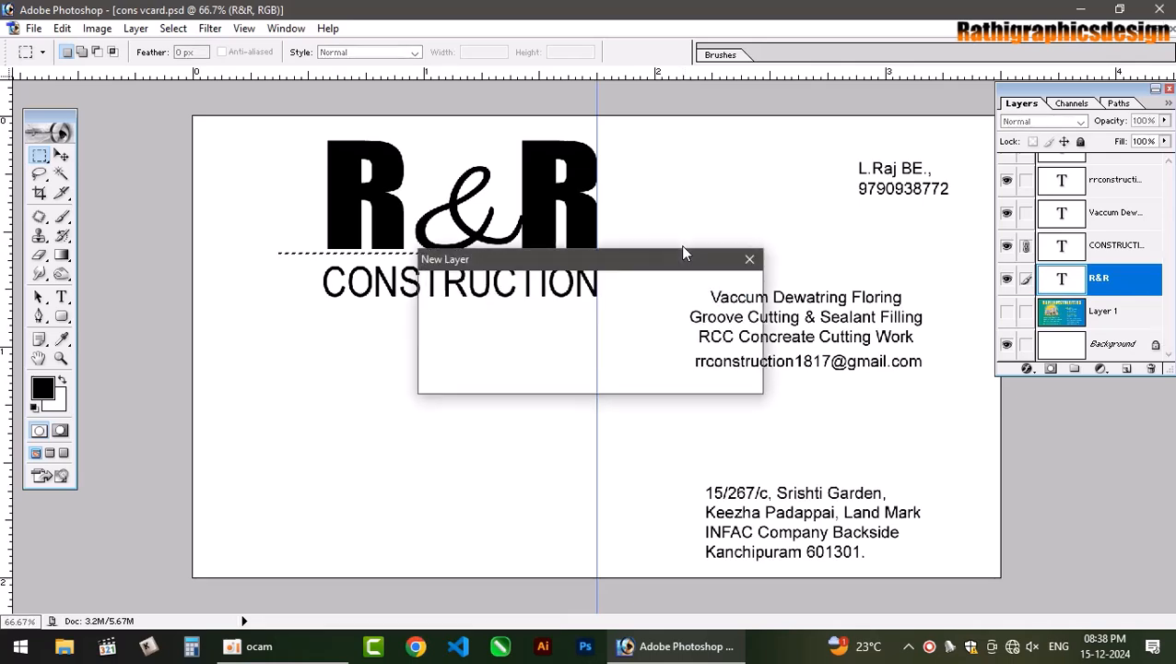
key("Return")
key("alt+BackSpace")
key("ctrl+d")
Nudge the black line and the R&R/CONSTRUCTION text down so the rule sits between them.
key("v")
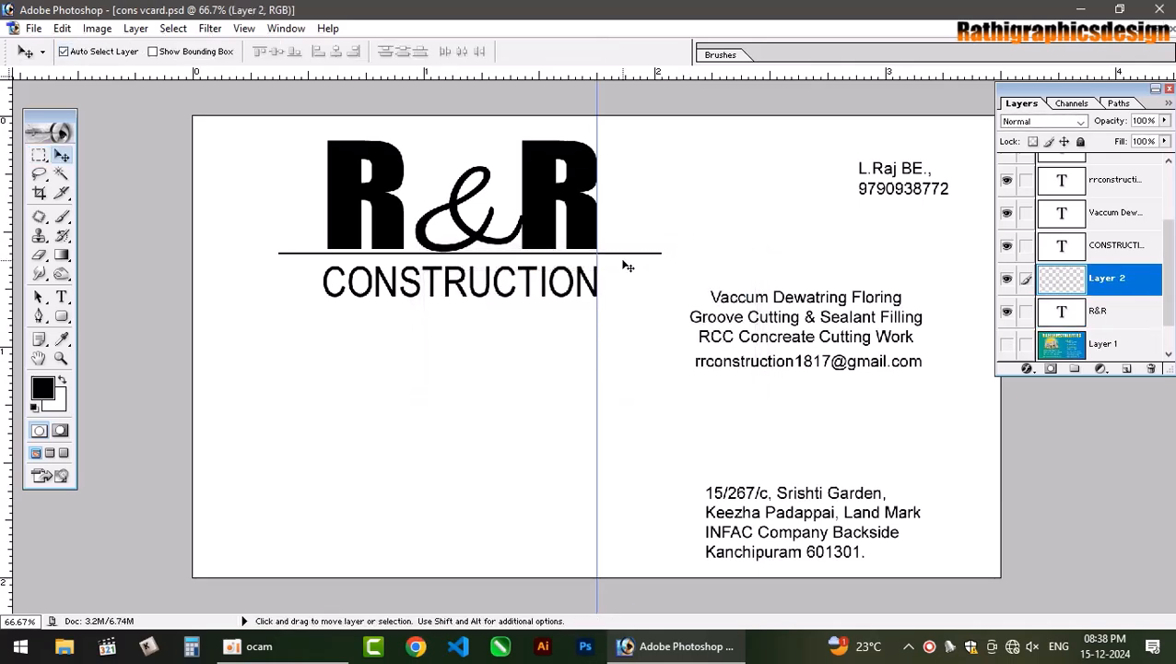
key("Down")
key("Down")
key("Down")
key("Down")
key("Down")
key("Down")
key("Down")
key("Down")
key("Down")
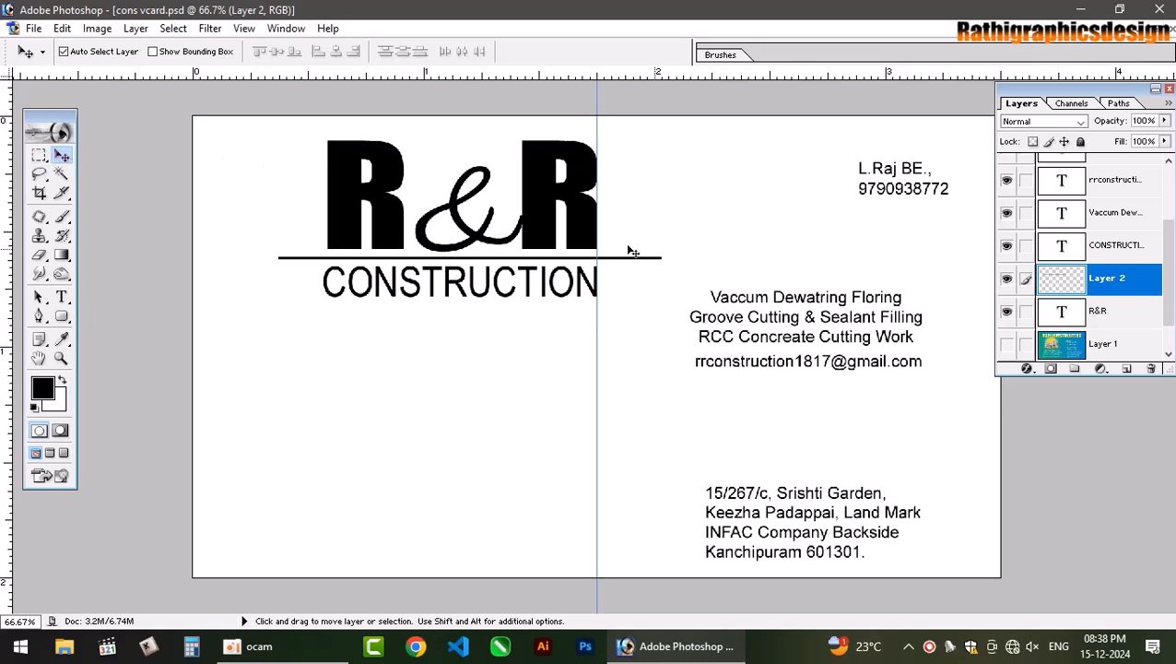
left_click(586, 279)
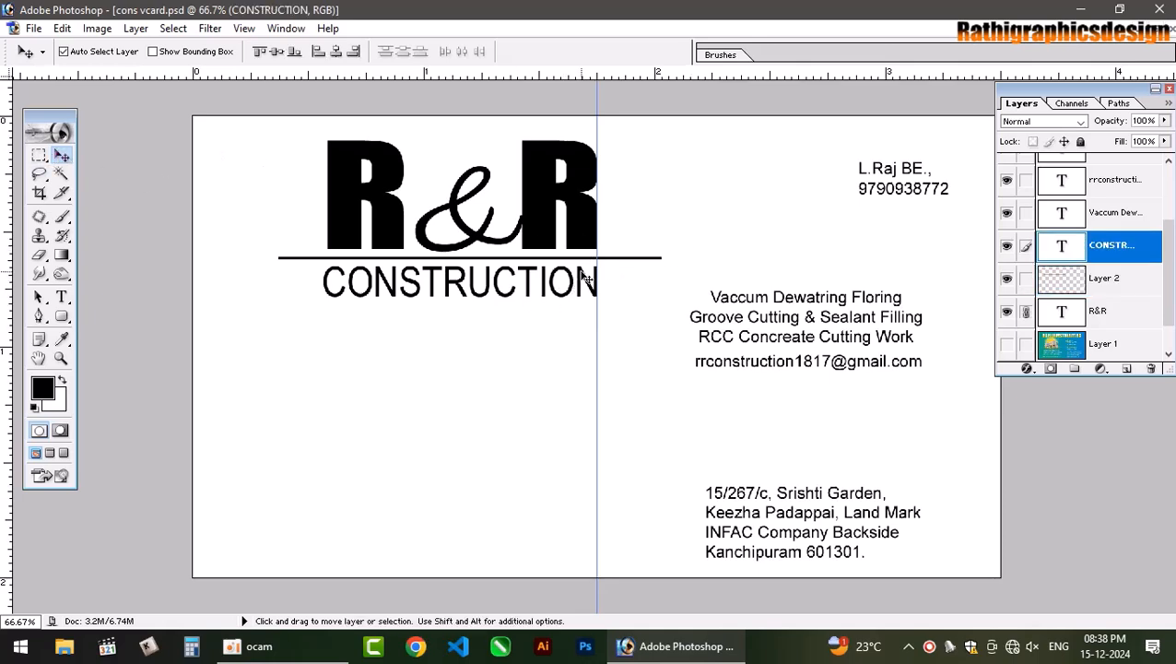
left_click(385, 192)
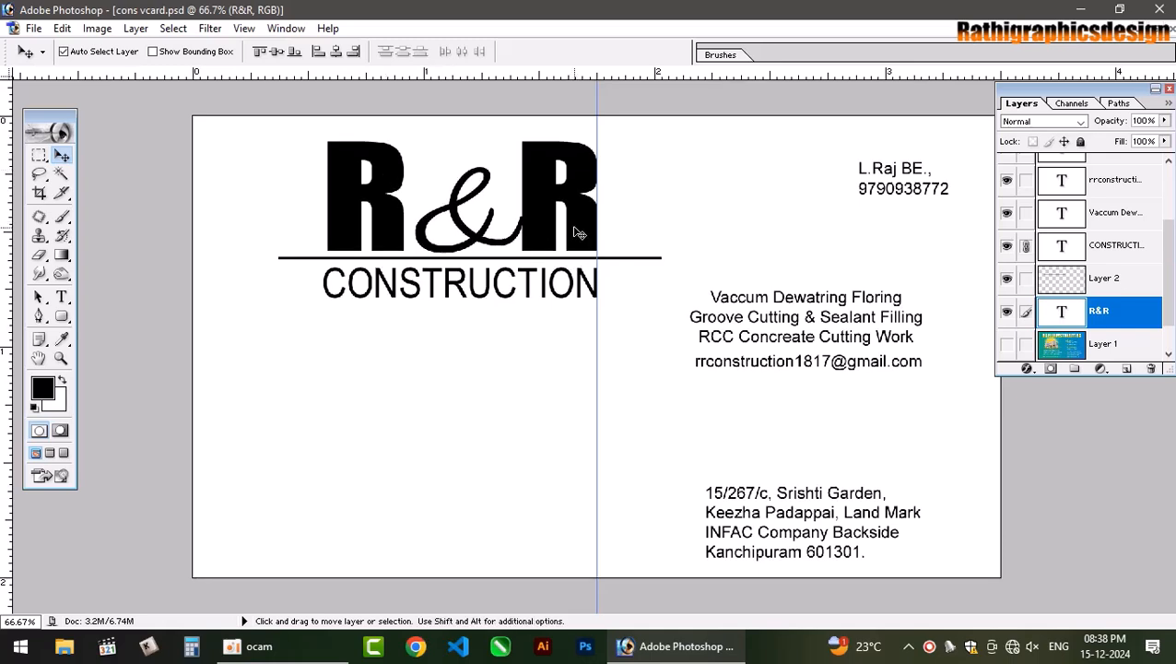
key("shift+Down")
key("Down")
key("Down")
key("Down")
key("Down")
key("Down")
key("Down")
key("Down")
key("Down")
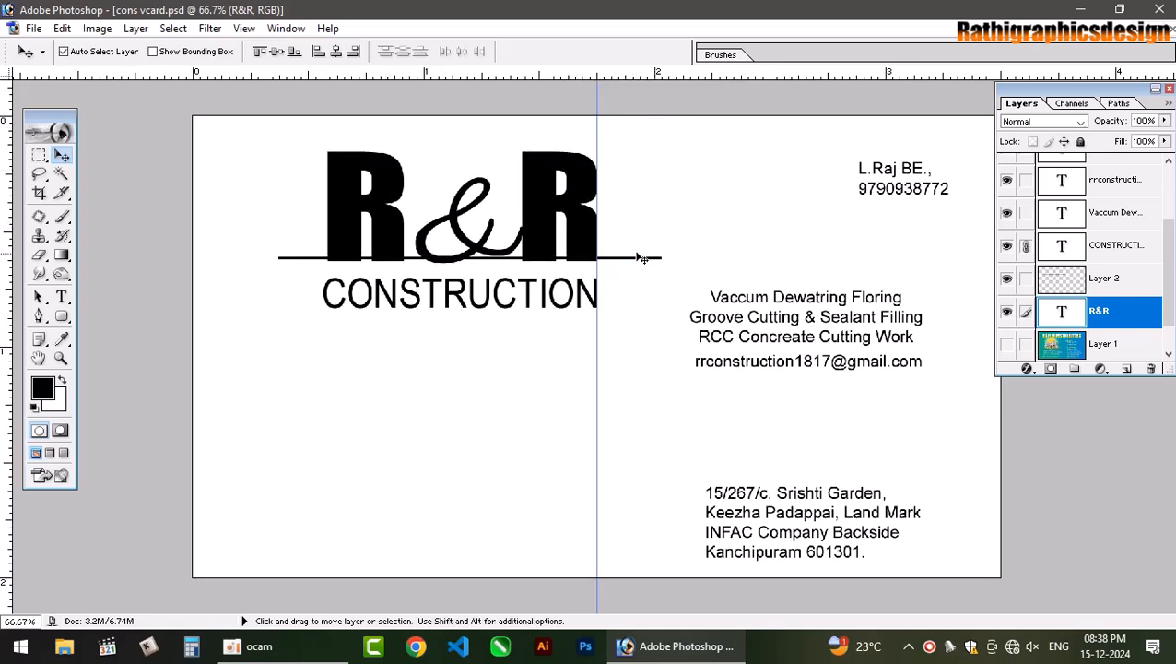
left_click(640, 260)
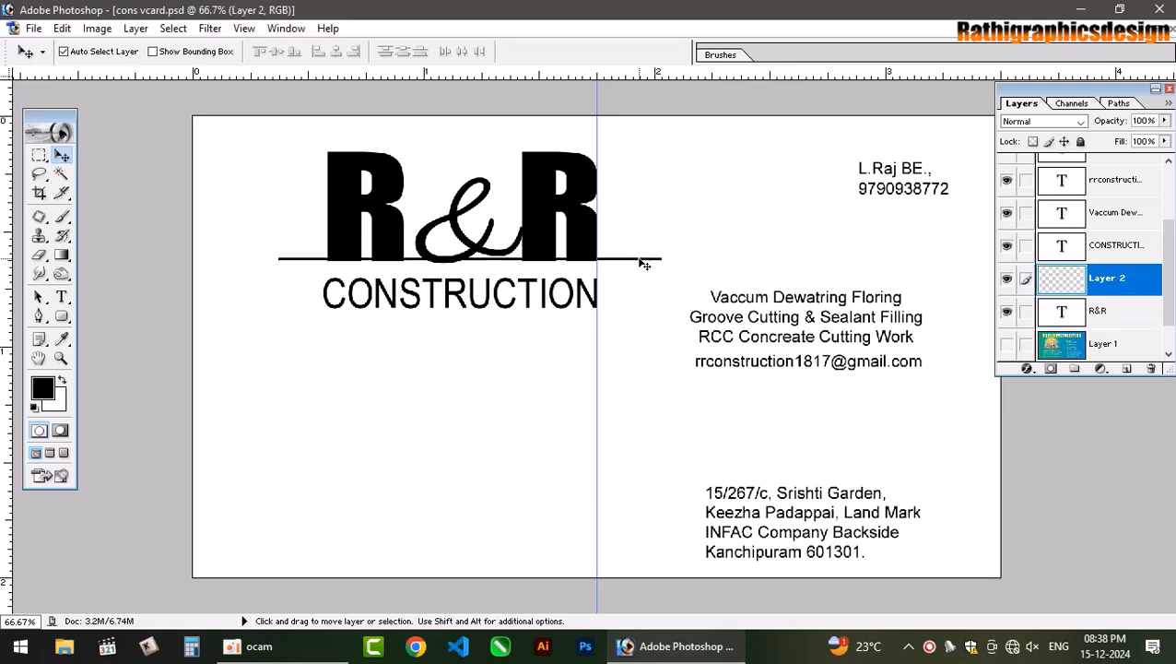
key("shift+Down")
key("Down")
key("Down")
key("Down")
key("Down")
key("Down")
key("Down")
left_click(624, 376)
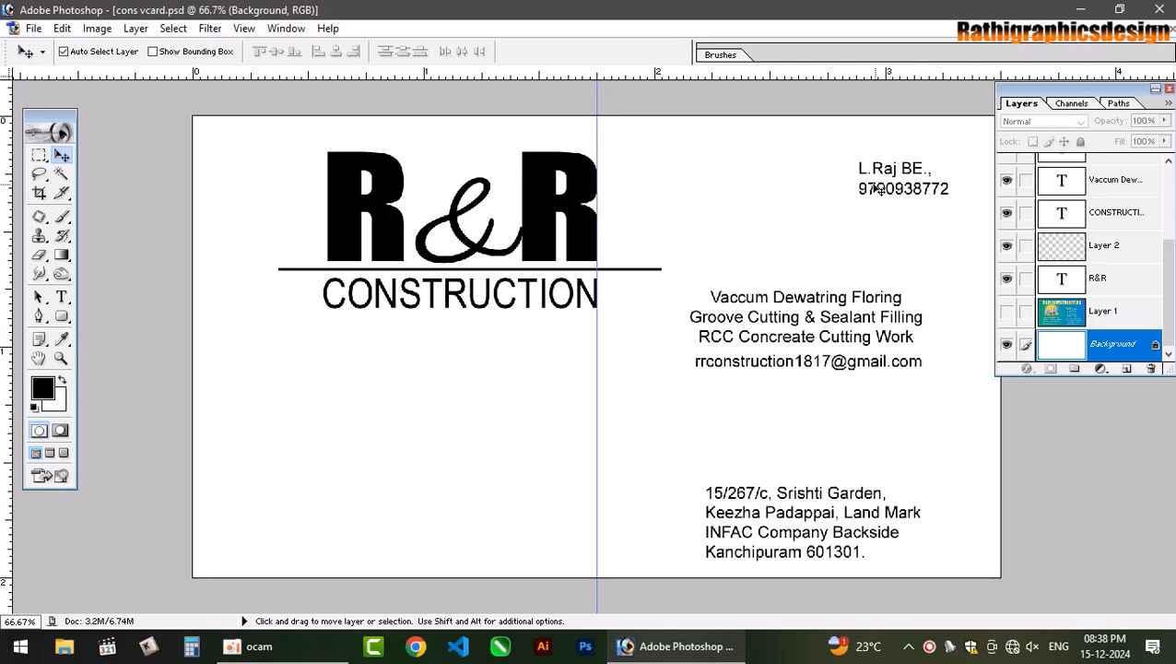
Set the contact's name at top right in Impact at 9 pt.
left_click(62, 297)
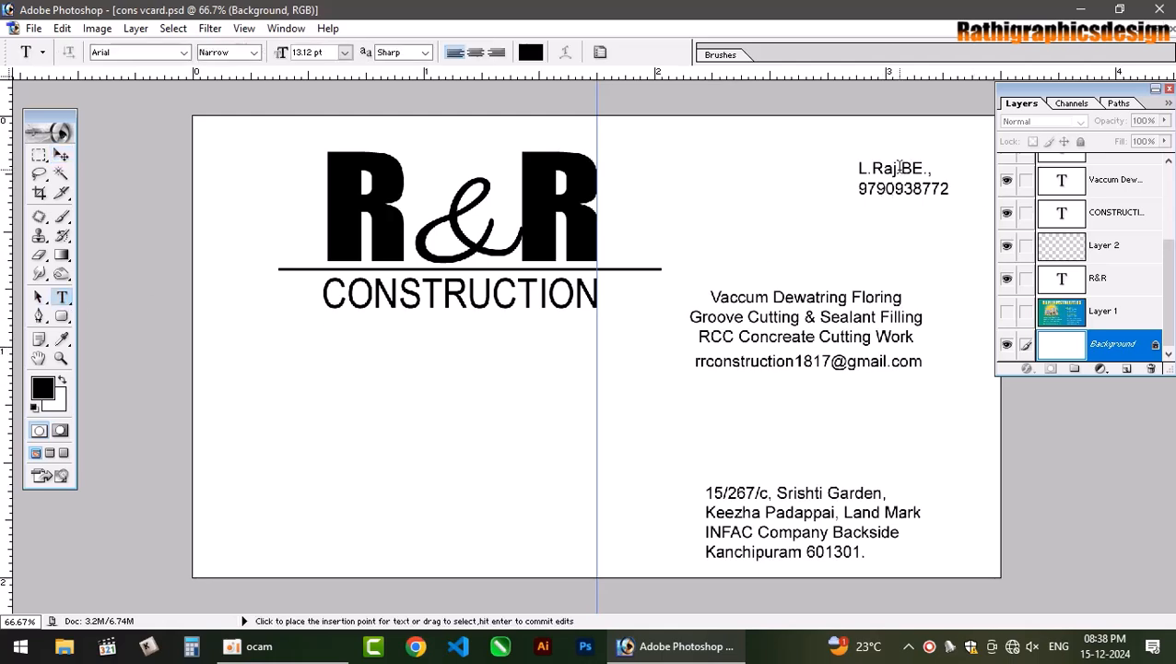
left_click_drag(901, 169, 793, 173)
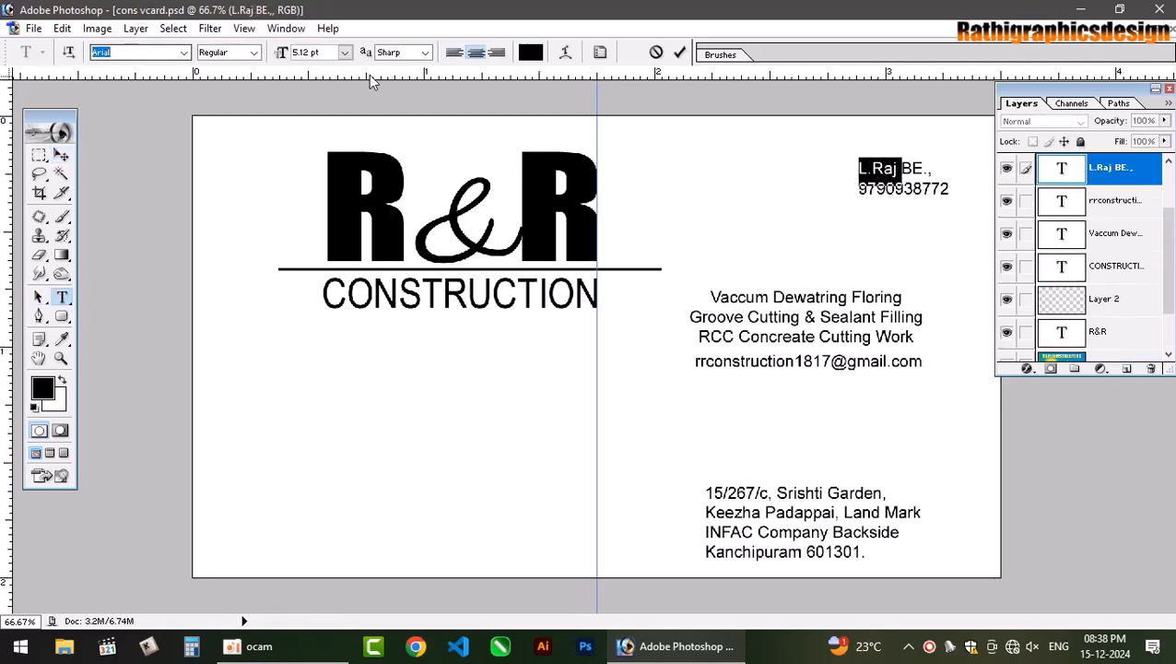
type("Impact")
key("Return")
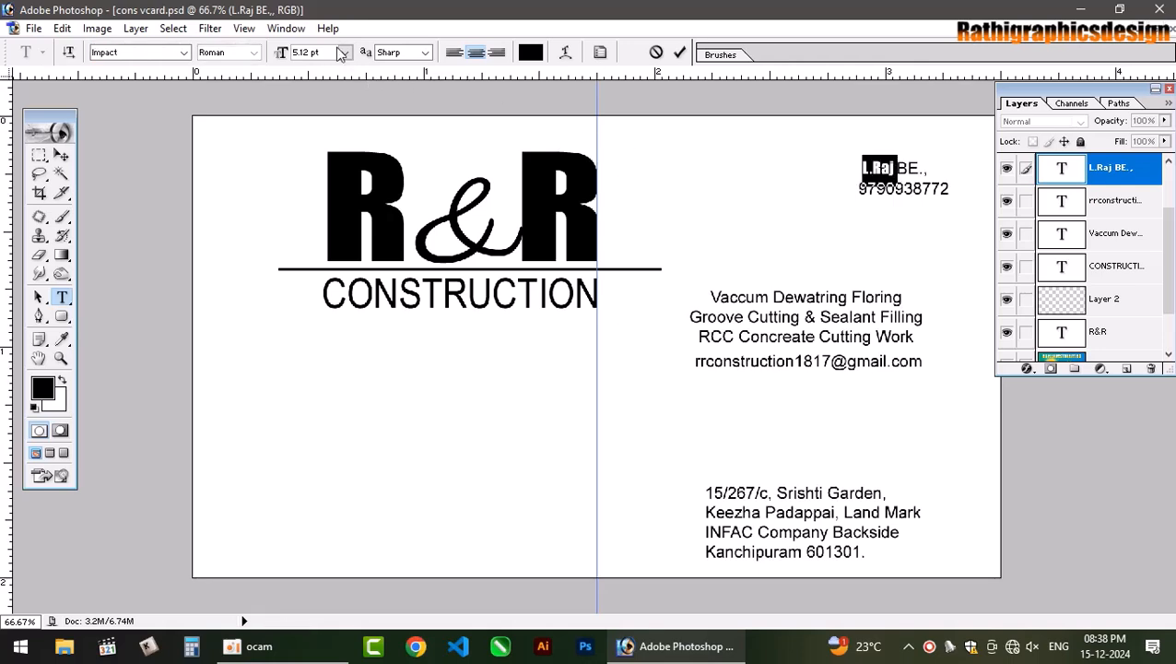
key("ctrl+shift+period")
key("ctrl+shift+period")
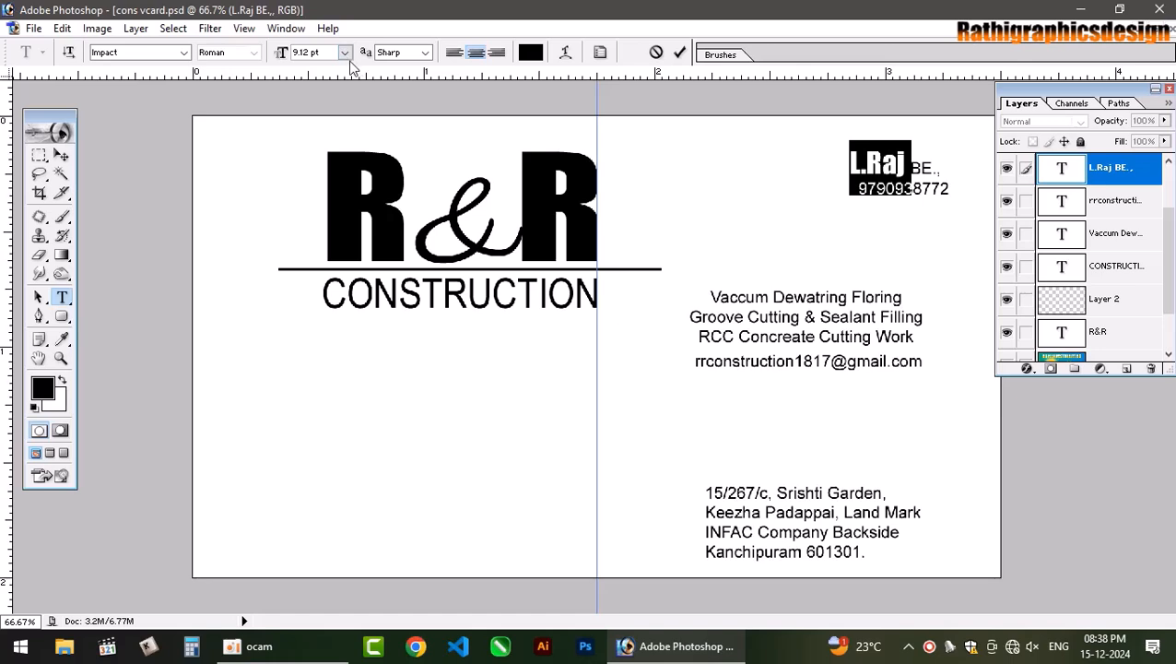
left_click(343, 53)
left_click(331, 134)
left_click(922, 163)
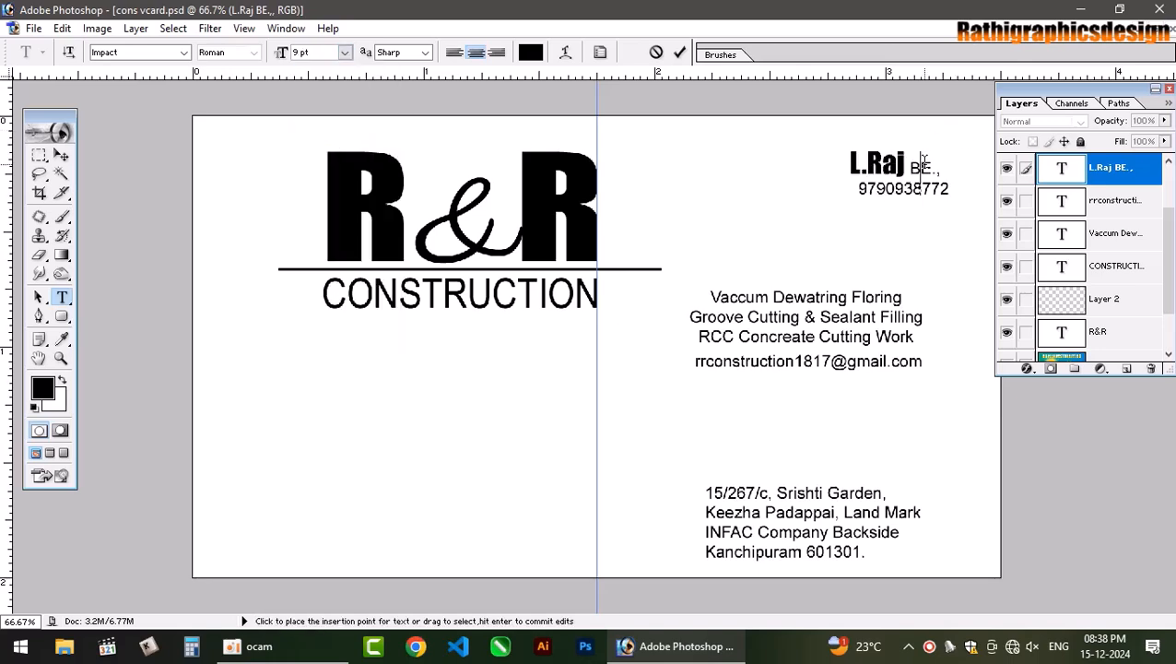
Make the BE., after the name 6 pt bold and commit the text.
left_click_drag(908, 169, 942, 169)
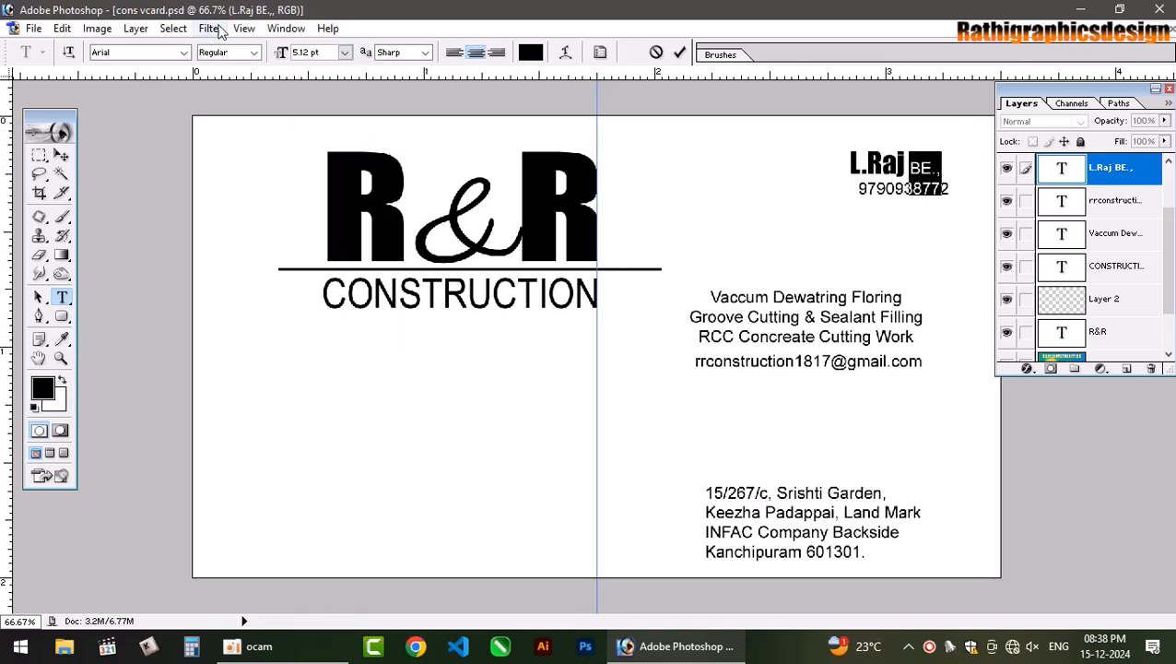
key("ctrl+shift+period")
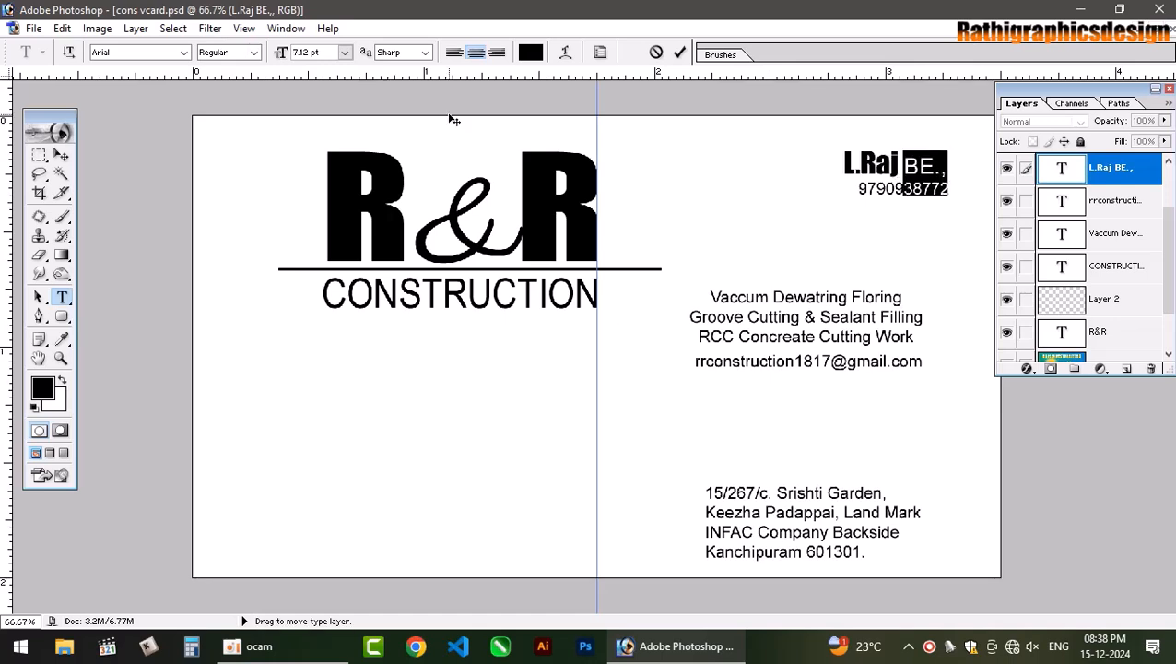
left_click(325, 54)
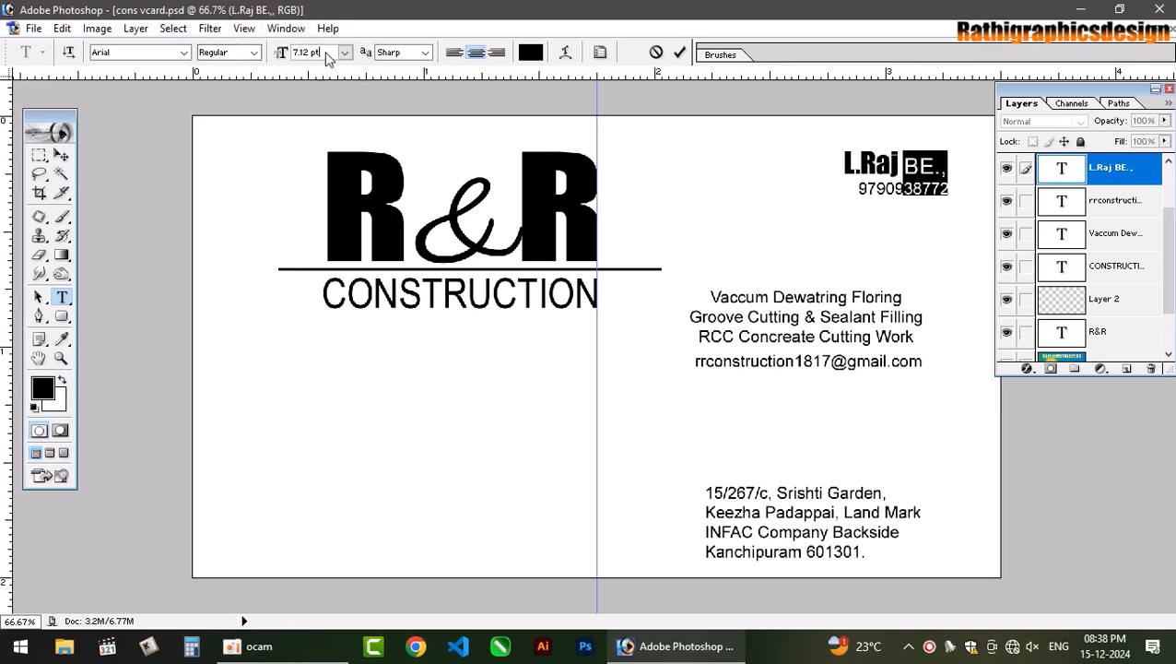
type("6")
key("Return")
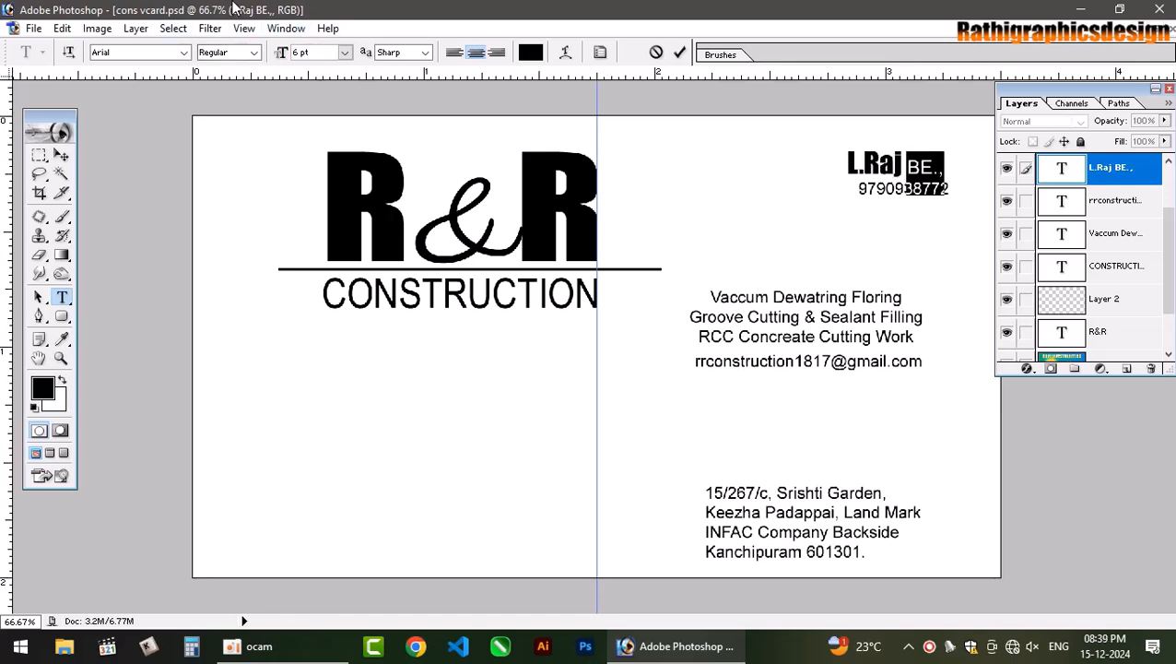
left_click(251, 53)
left_click(231, 99)
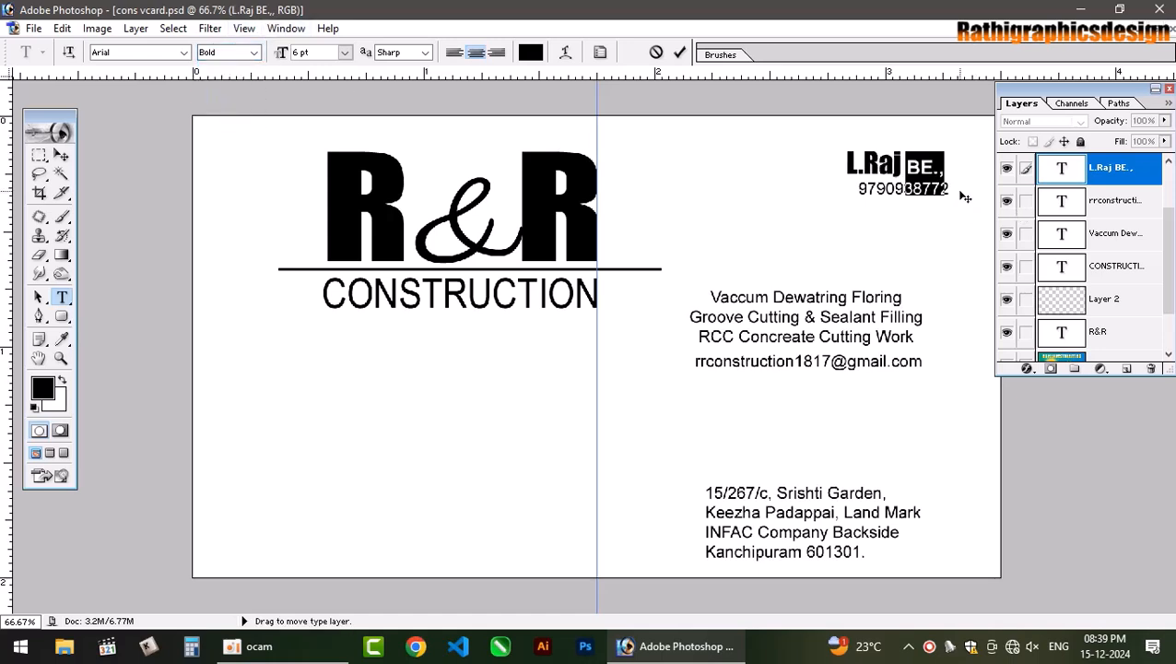
key("ctrl+h")
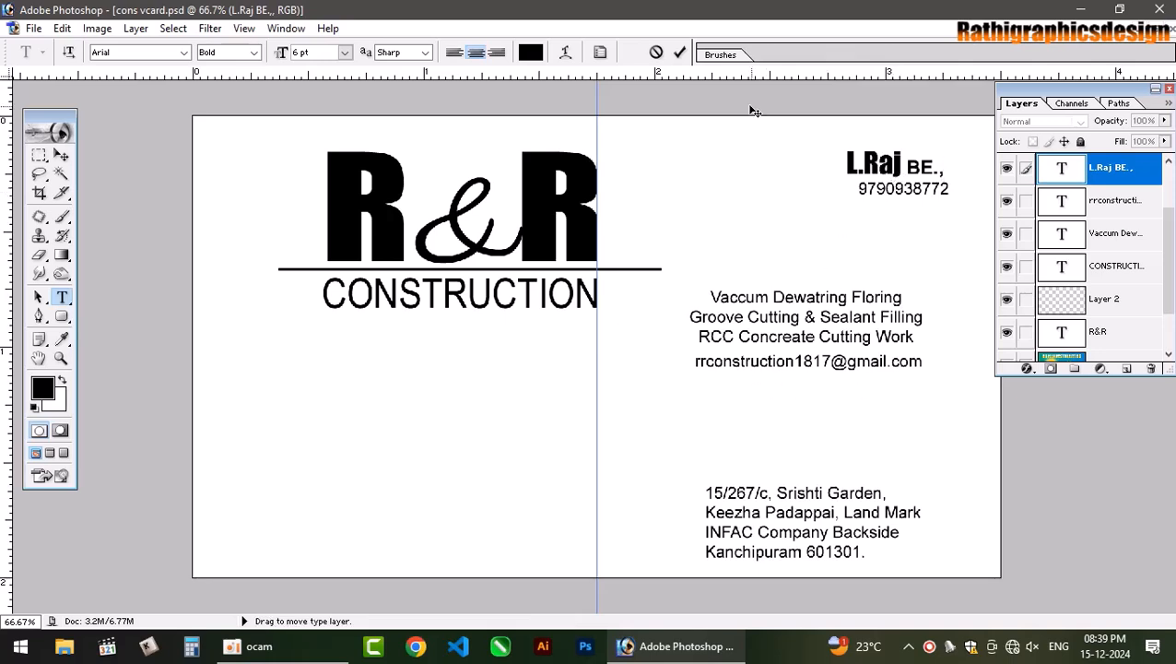
left_click(679, 51)
Toggle the name layer's visibility to compare the restyled contact text.
left_click_drag(848, 159, 940, 195)
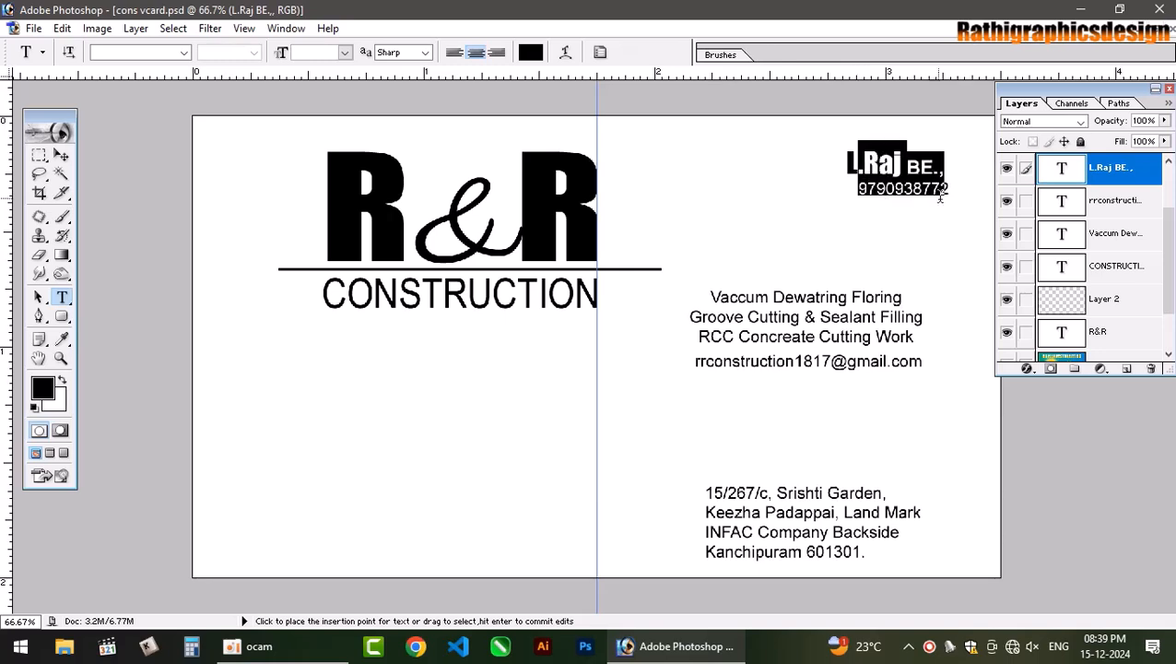
left_click(938, 188)
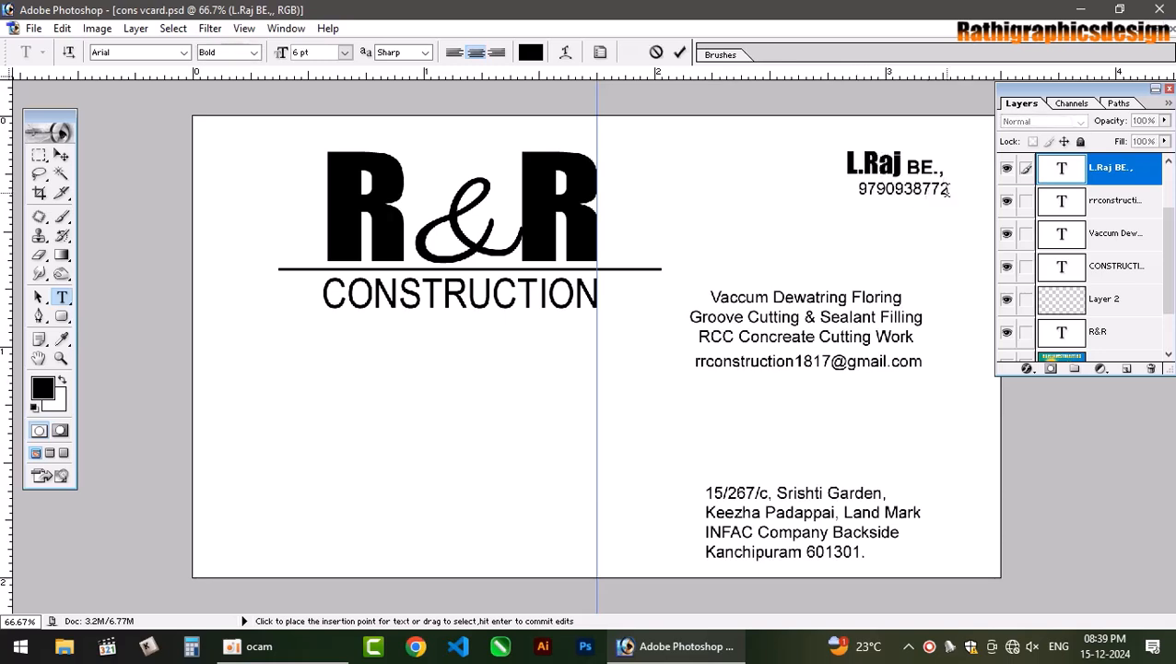
left_click(1007, 168)
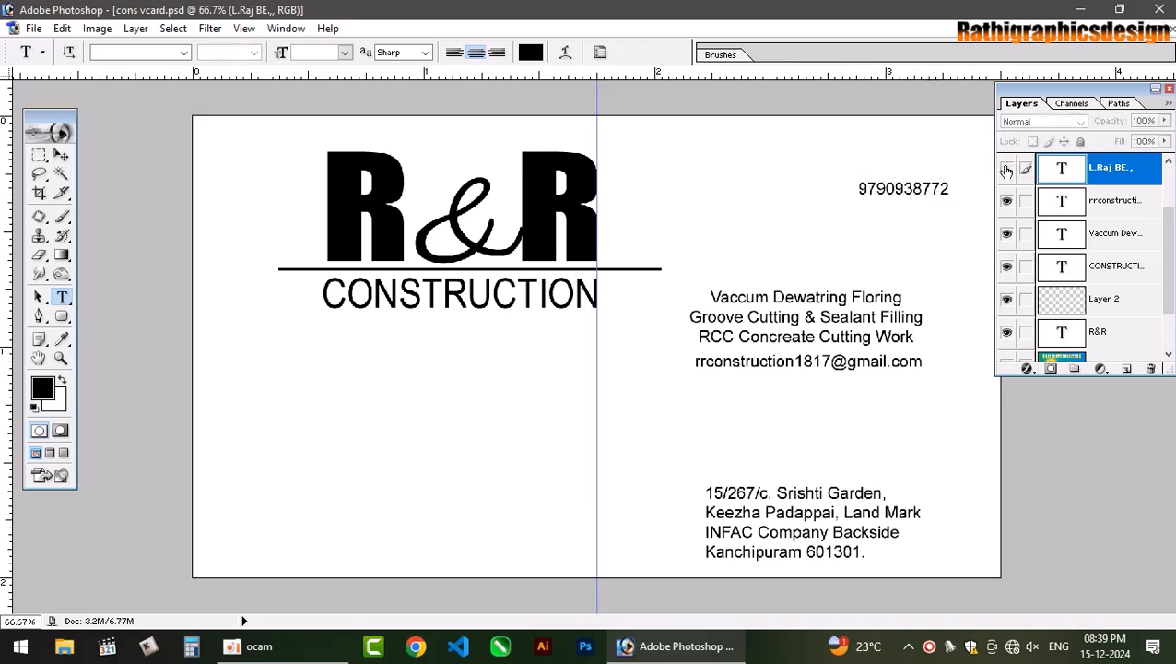
left_click(1007, 168)
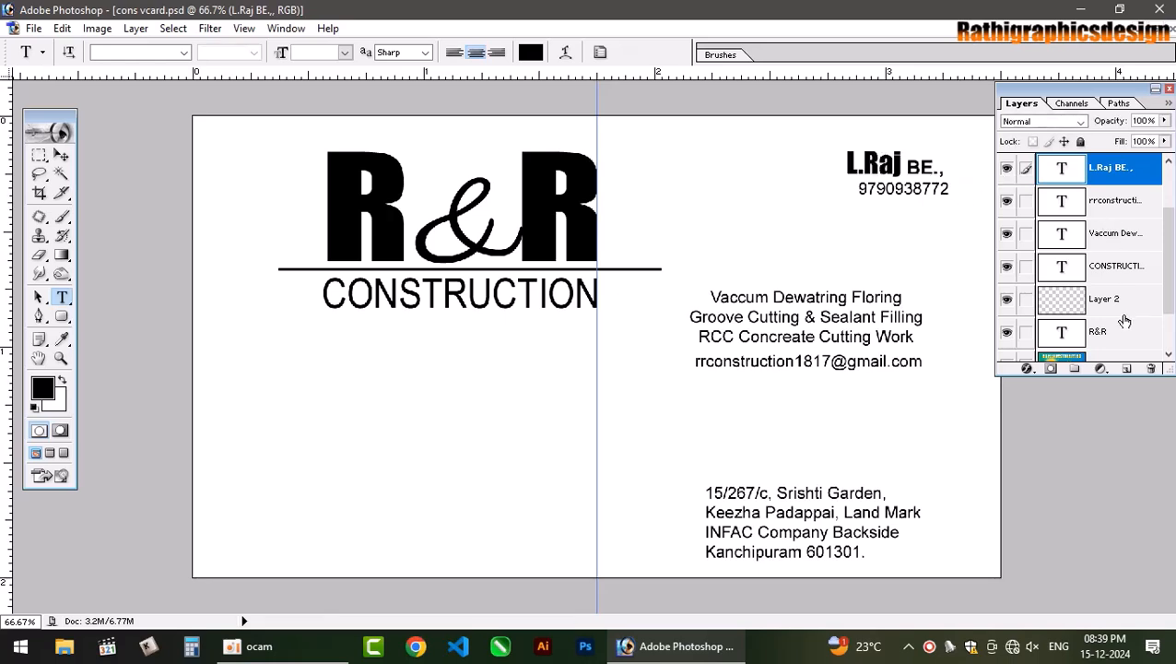
scroll(1125, 320, "up", 2)
Make the phone number bold and right-aligned.
left_click(1113, 201)
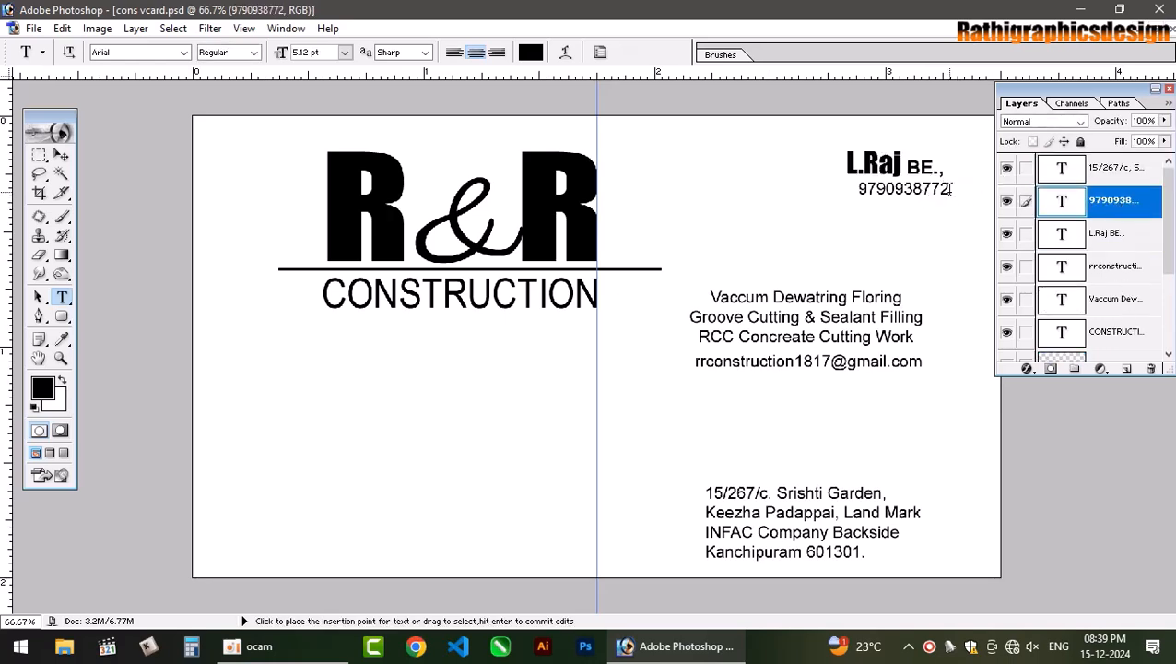
double_click(949, 214)
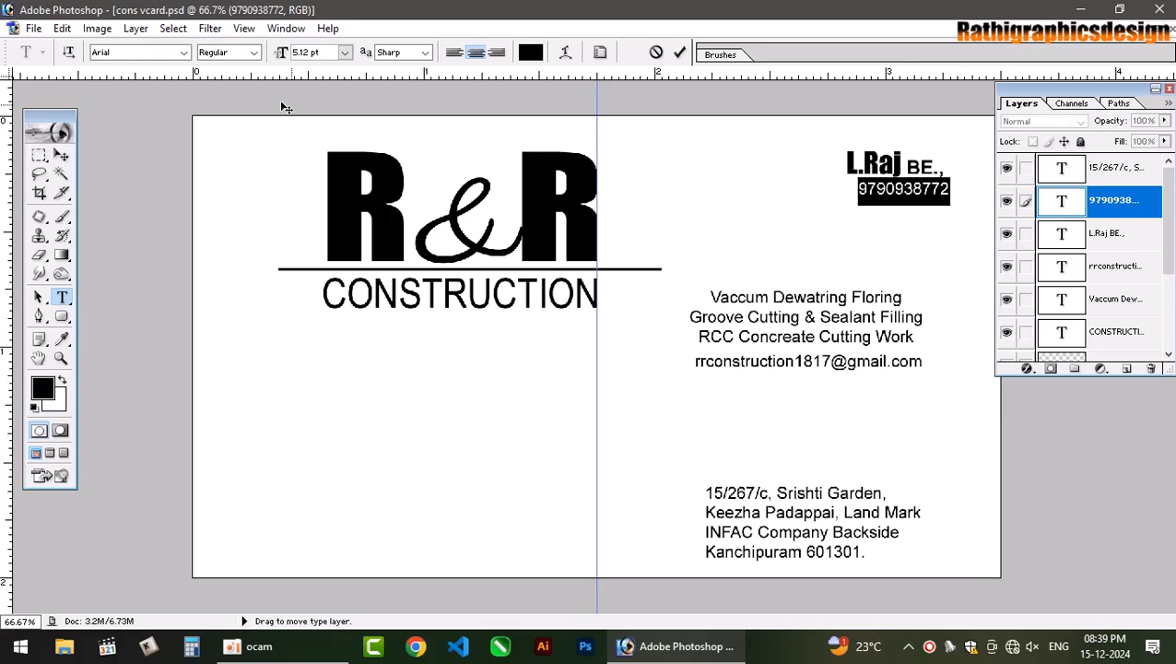
left_click(254, 52)
left_click(220, 98)
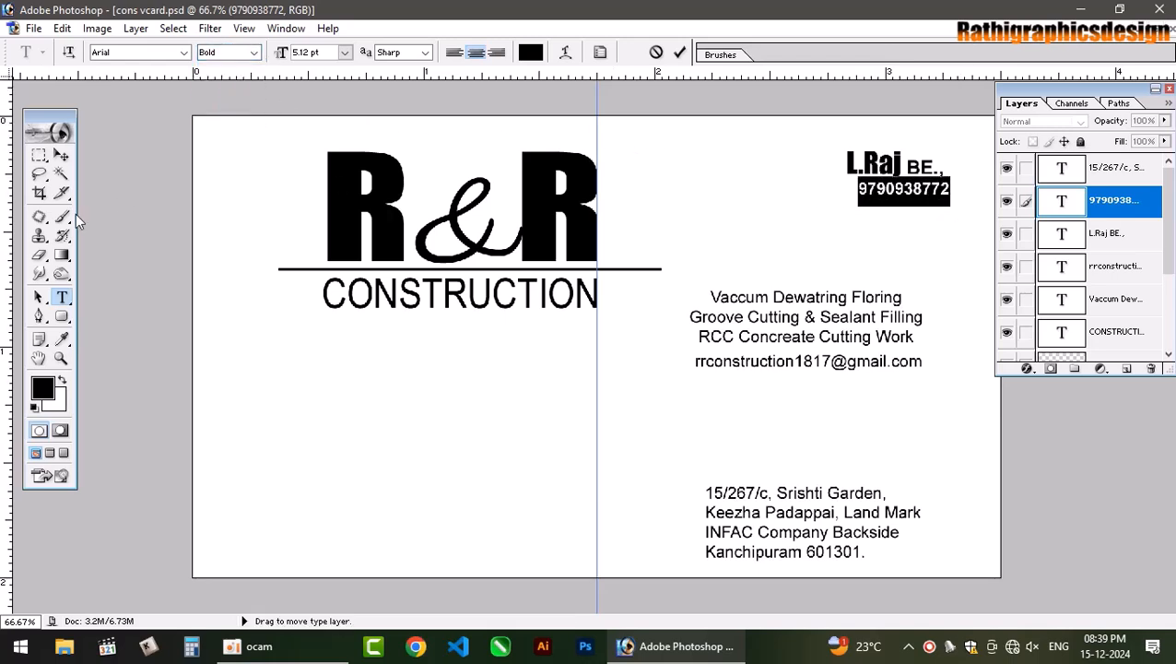
left_click(497, 52)
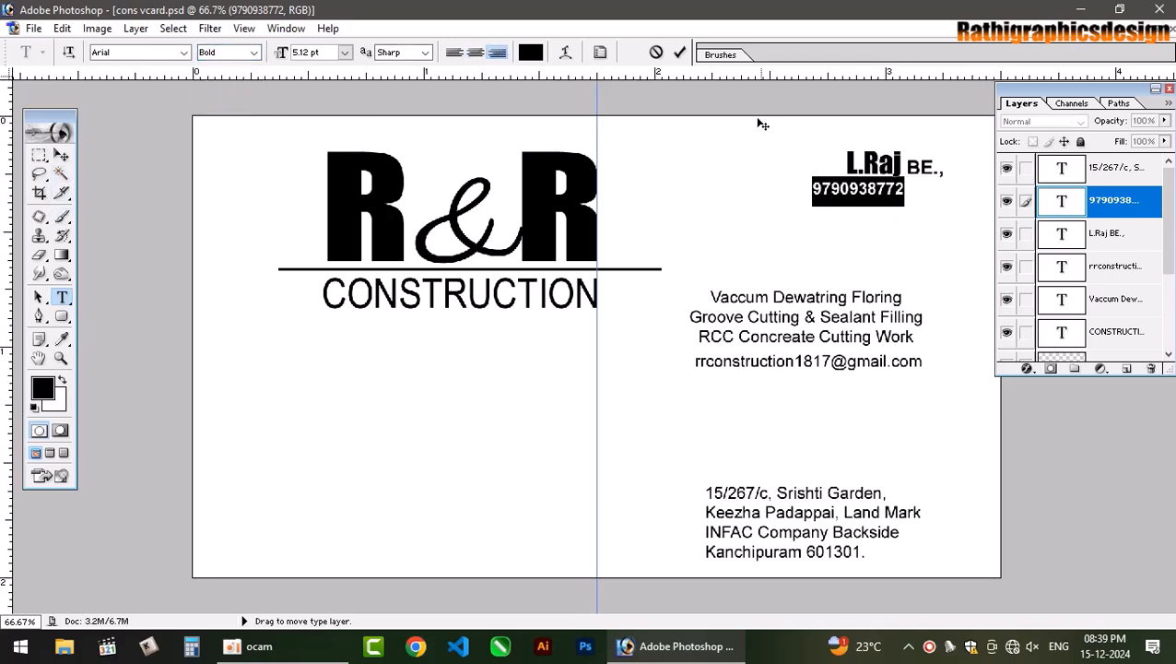
Link the phone number to the name, align their left edges, and move the pair slightly down.
left_click(59, 157)
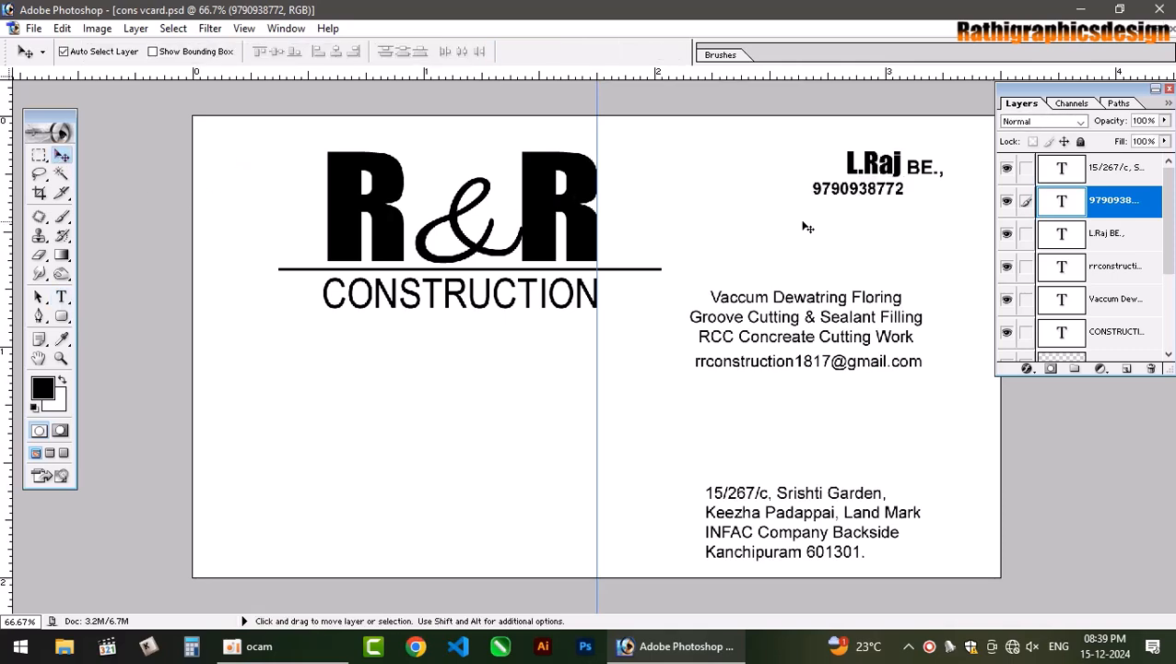
left_click(874, 165)
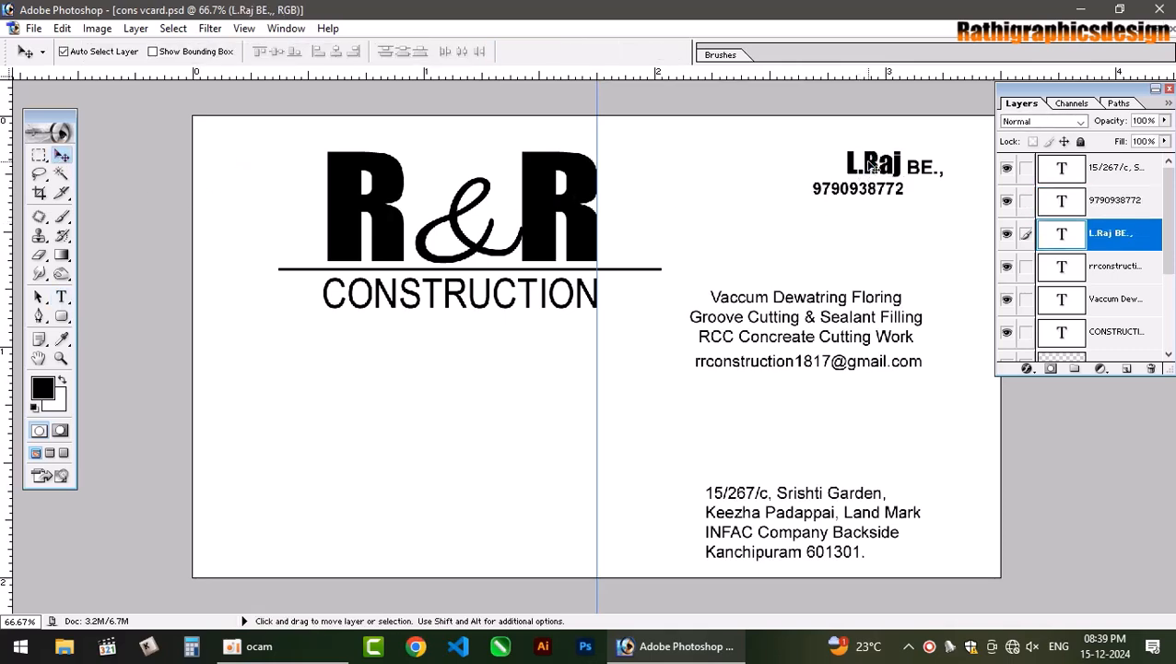
right_click(878, 194)
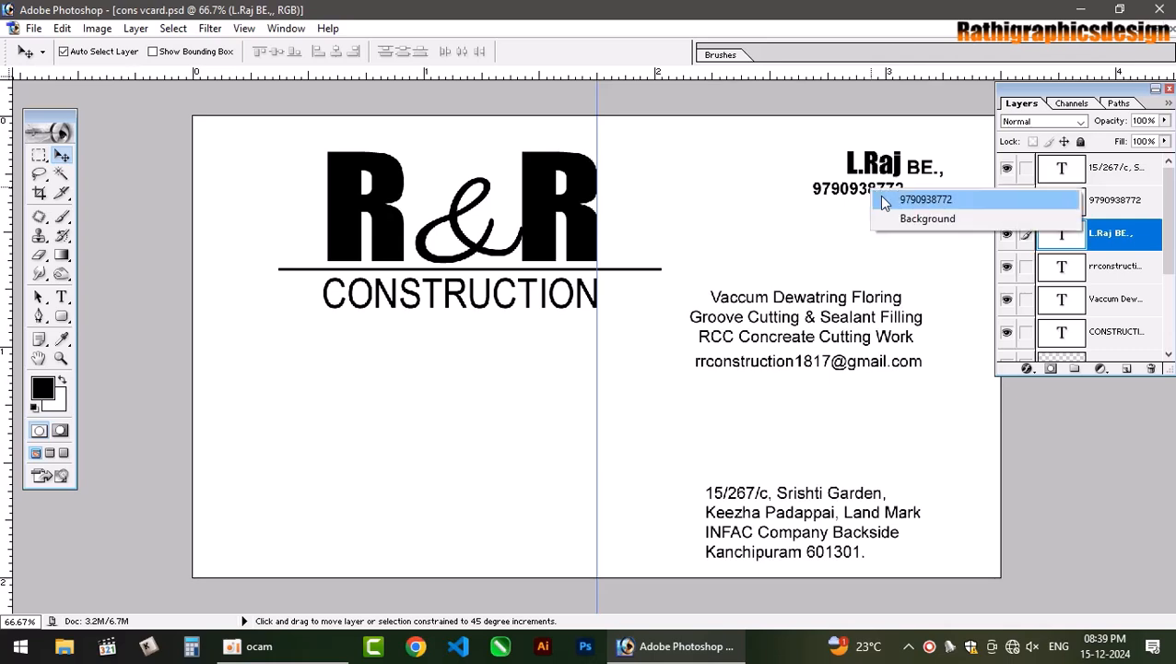
left_click(885, 197, "shift")
left_click(317, 54)
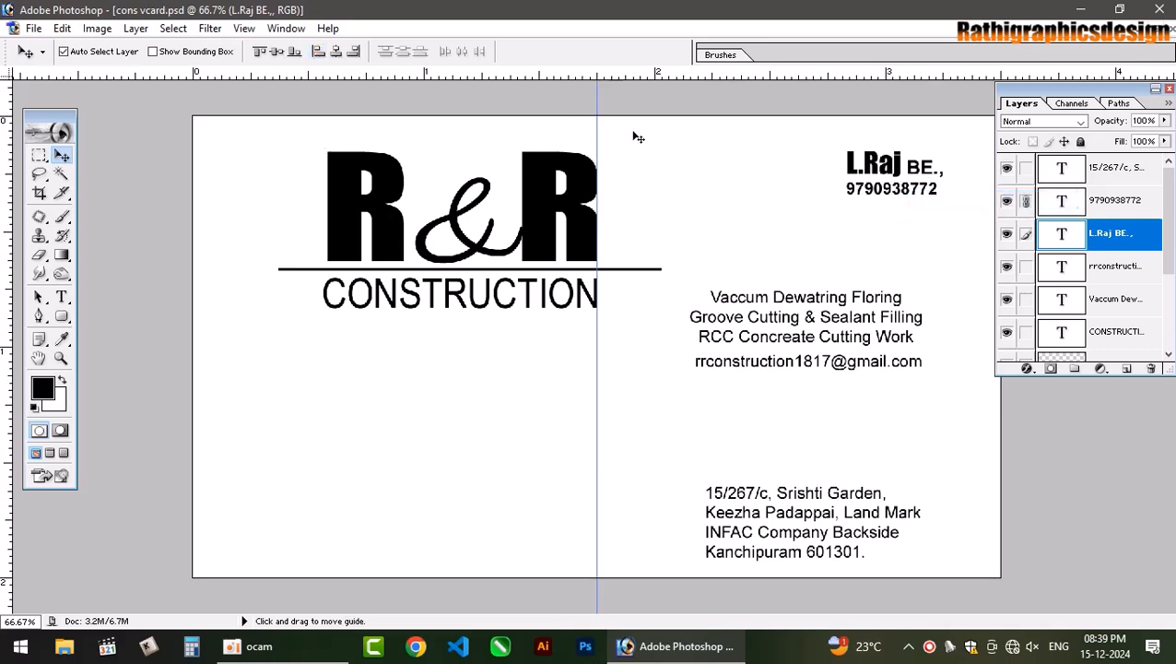
left_click(893, 171)
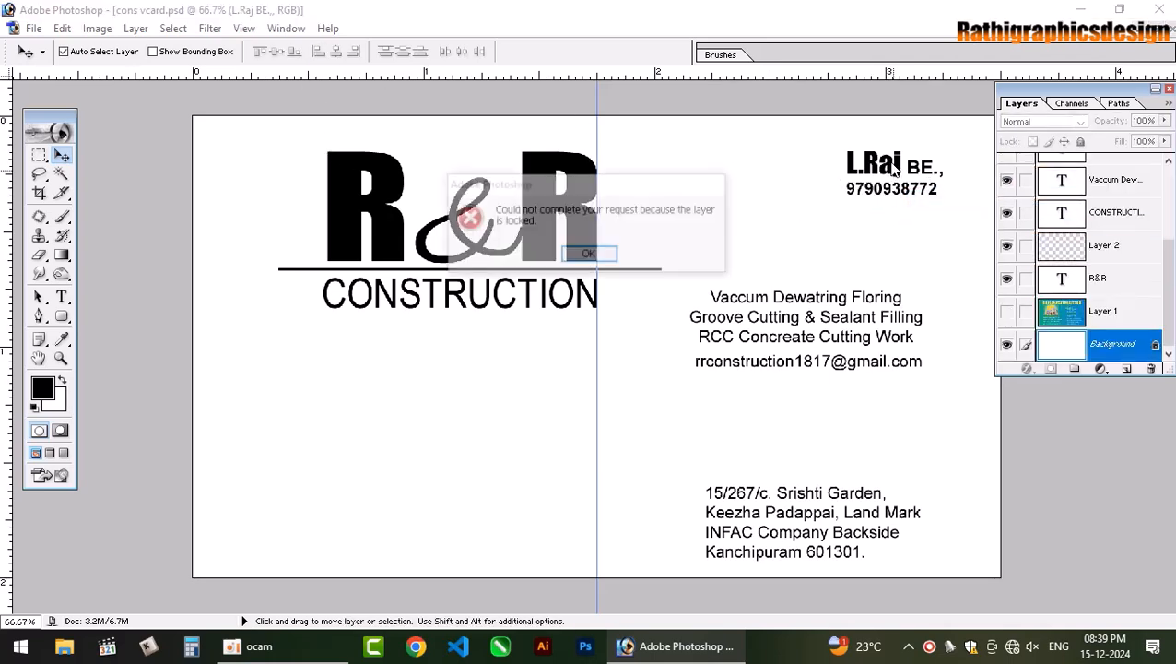
key("Return")
left_click_drag(893, 170, 889, 182)
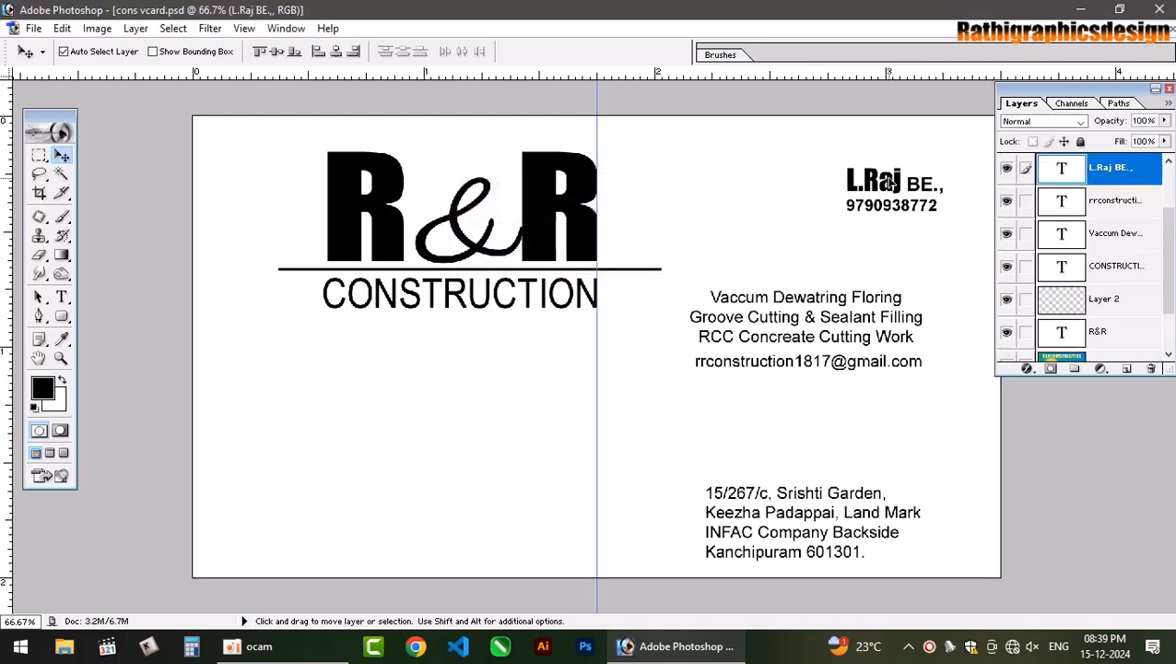
Close the Layers palette and select the address text layer.
left_click(1168, 86)
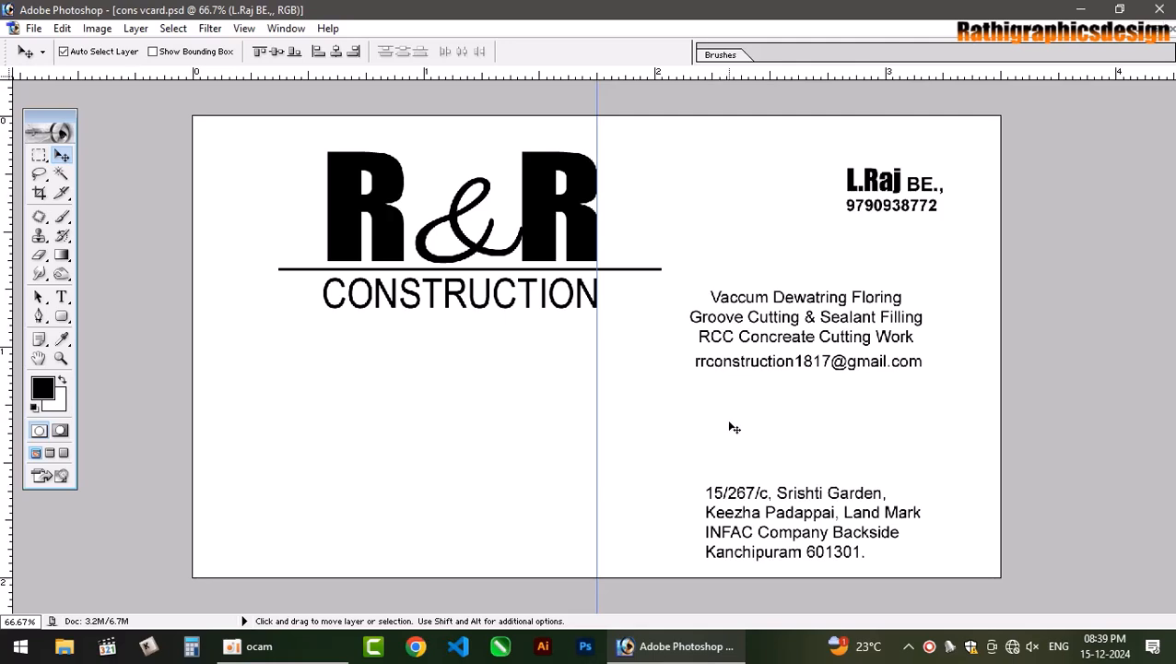
left_click(790, 498)
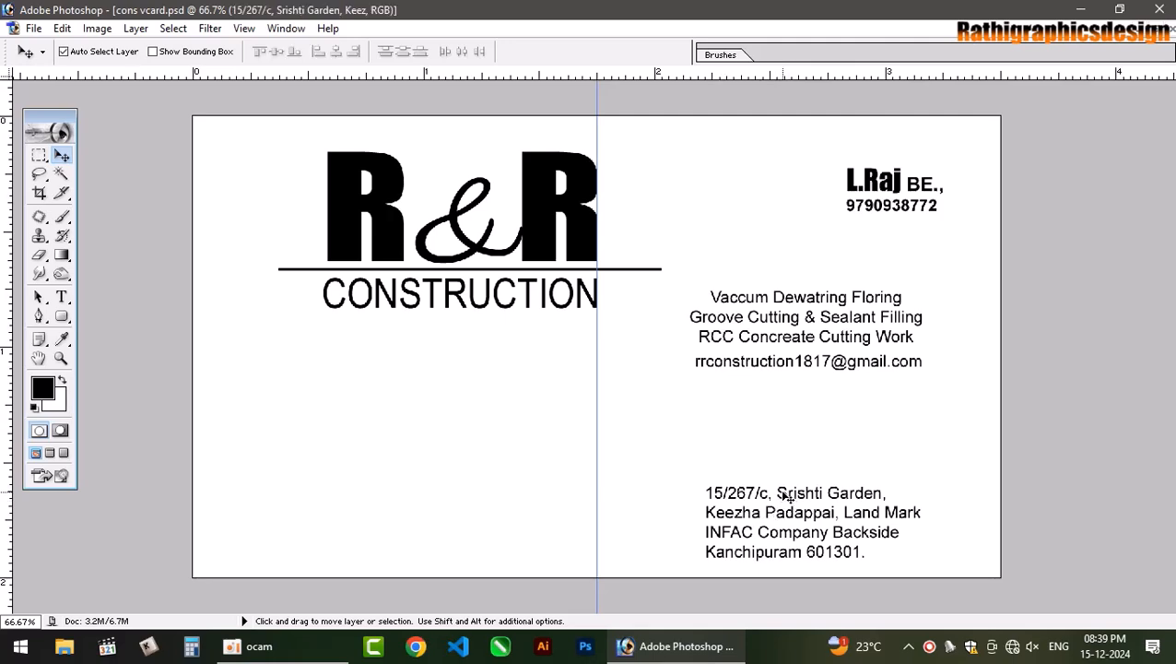
left_click(788, 496)
Centre-align the address text.
left_click(61, 297)
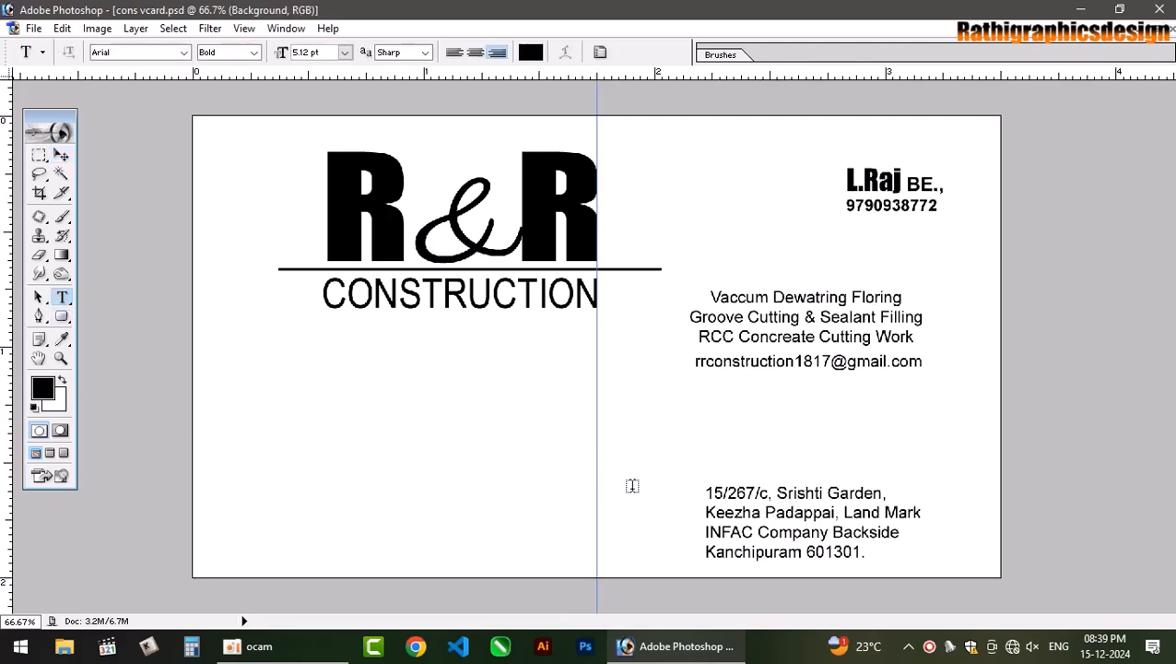
left_click(786, 497)
key("ctrl+a")
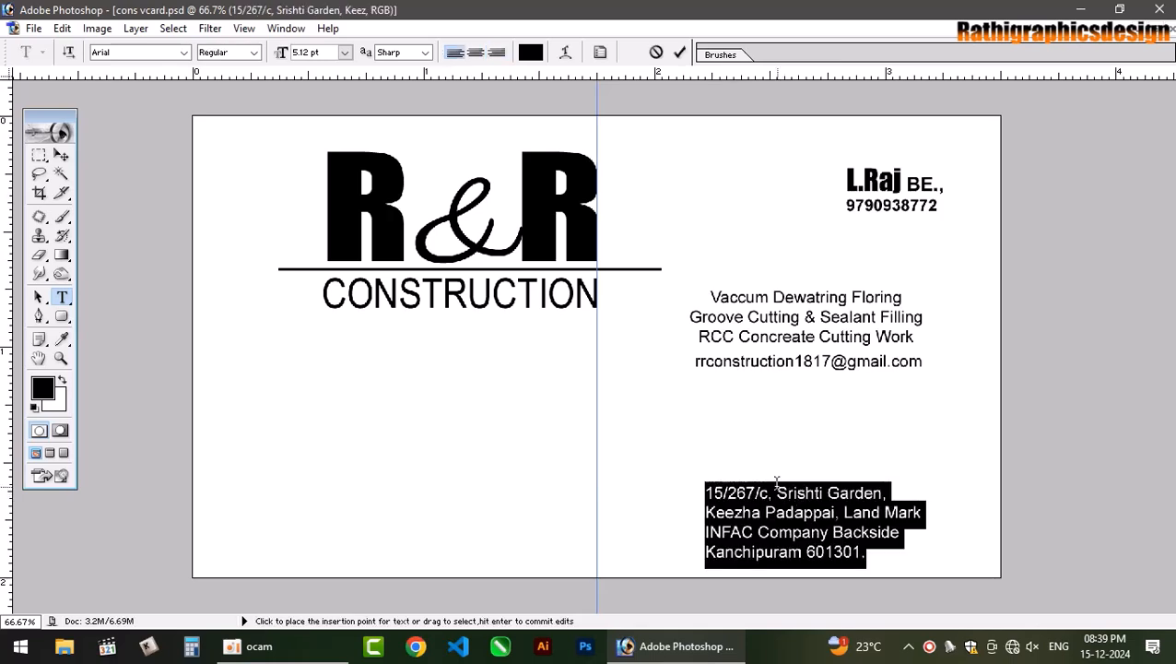
key("ctrl+shift+c")
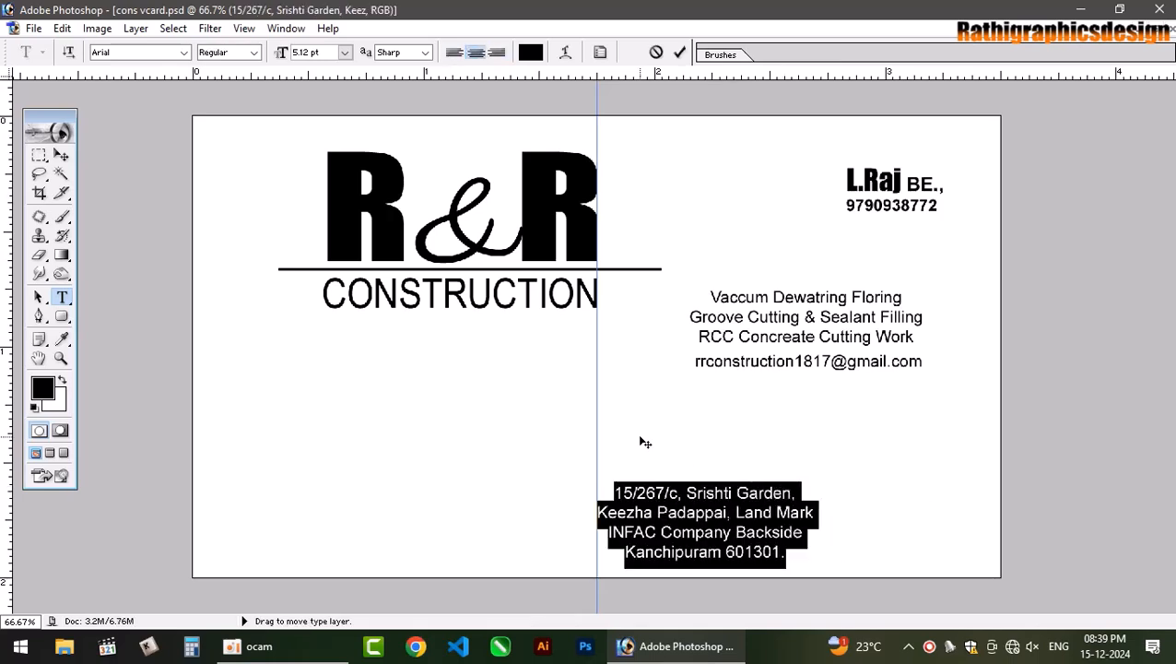
left_click(61, 155)
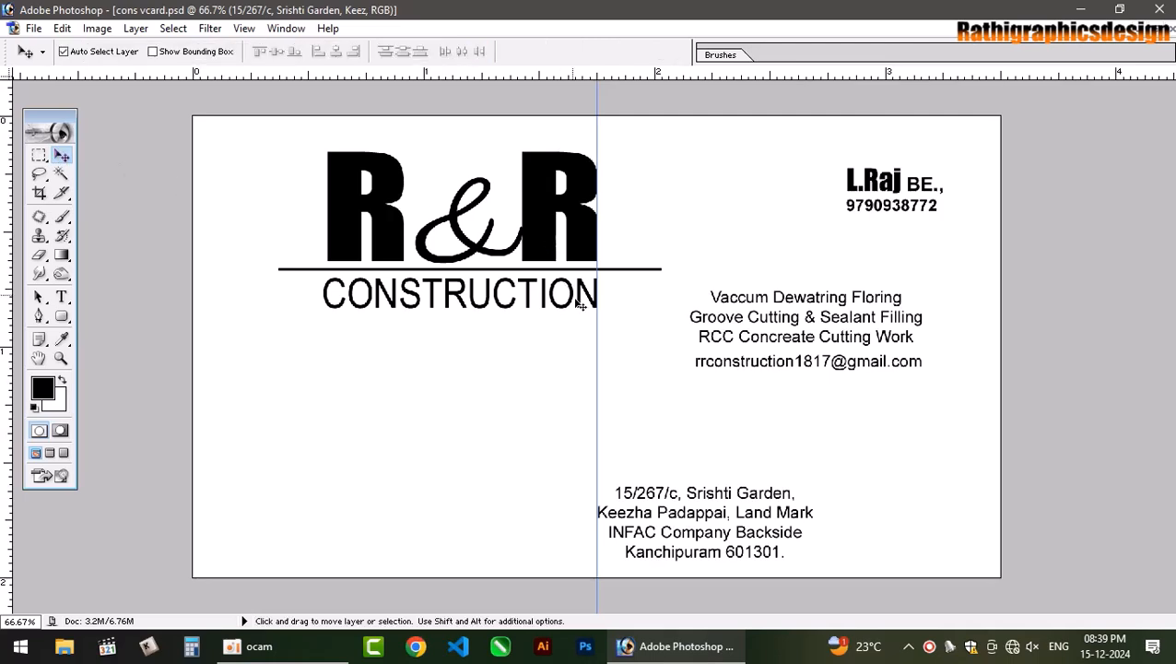
Select the services text layer, align the service lines' left edges, and shift the text right.
right_click(832, 320)
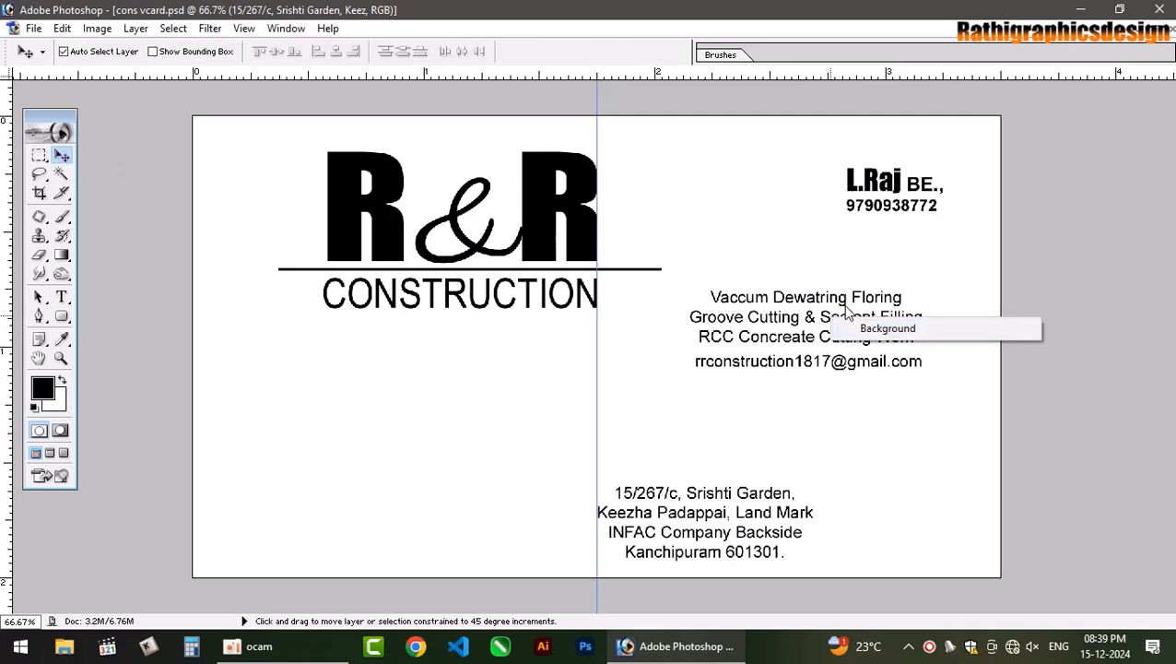
right_click(840, 298)
left_click(864, 311)
right_click(827, 257)
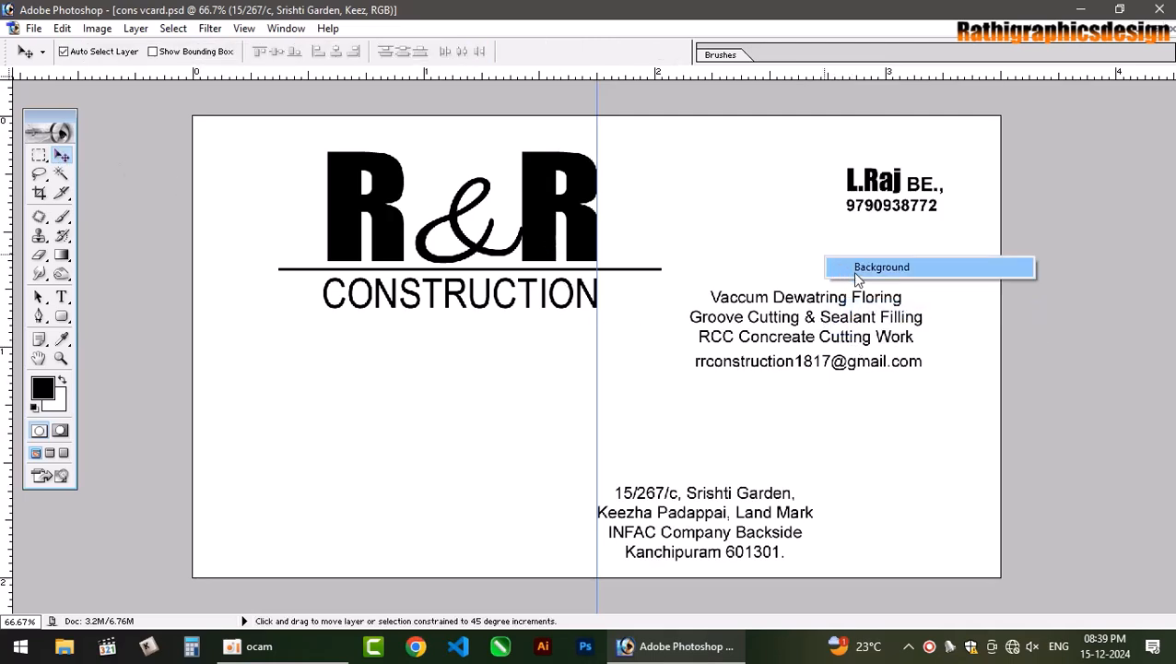
left_click(856, 271)
right_click(834, 307)
left_click(862, 305)
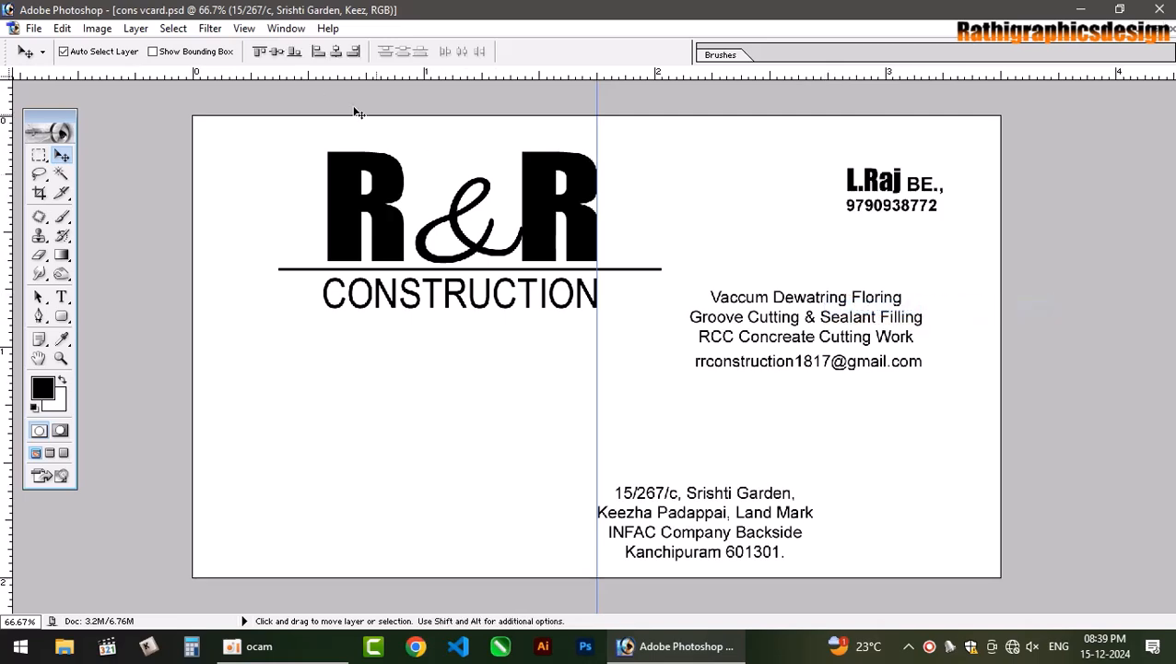
left_click(315, 50)
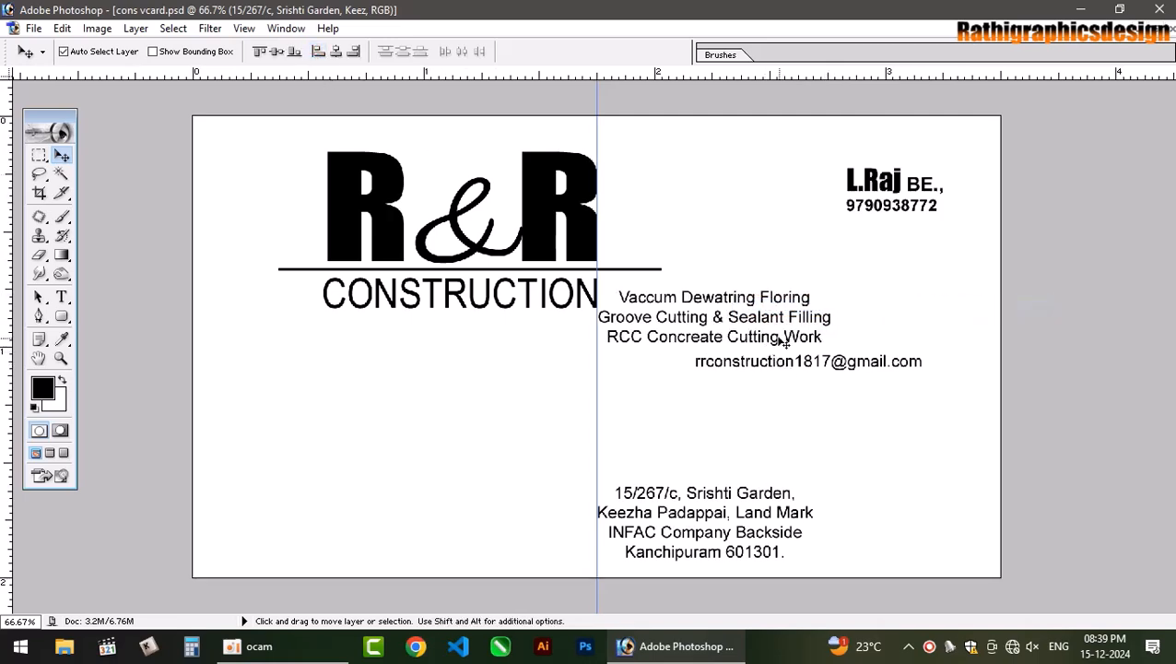
left_click_drag(759, 339, 850, 338)
Select the email text layer, undoing an accidental shift of it.
left_click(839, 362)
right_click(840, 362)
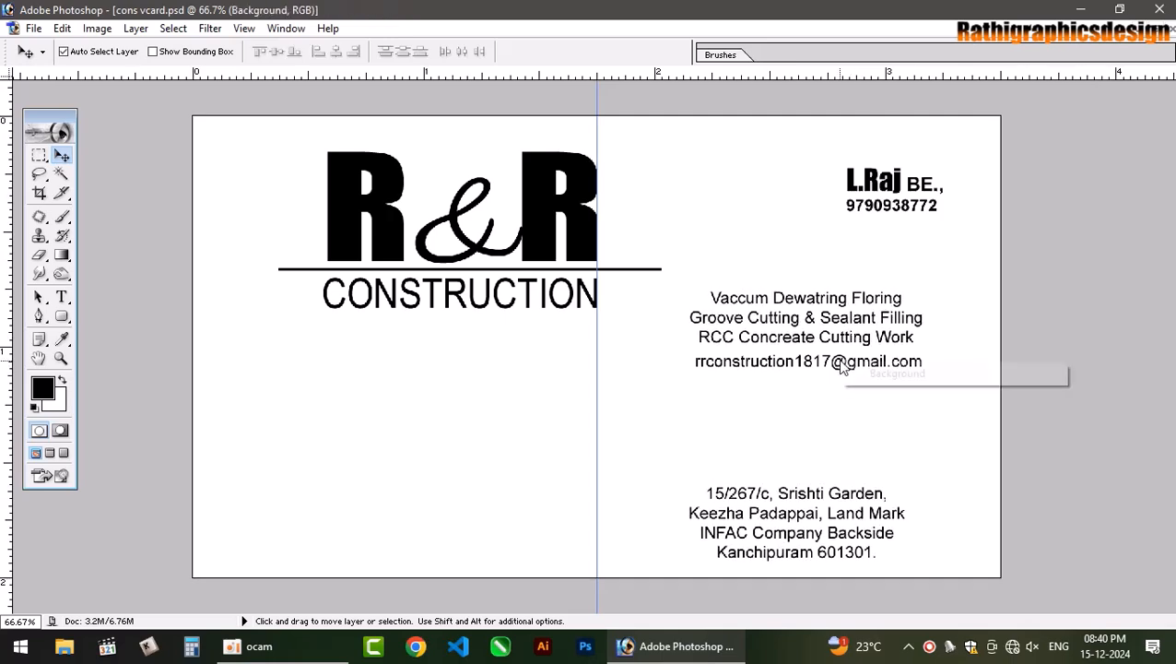
left_click(850, 369)
right_click(843, 363)
left_click(849, 369)
left_click_drag(840, 362, 852, 358)
key("ctrl+z")
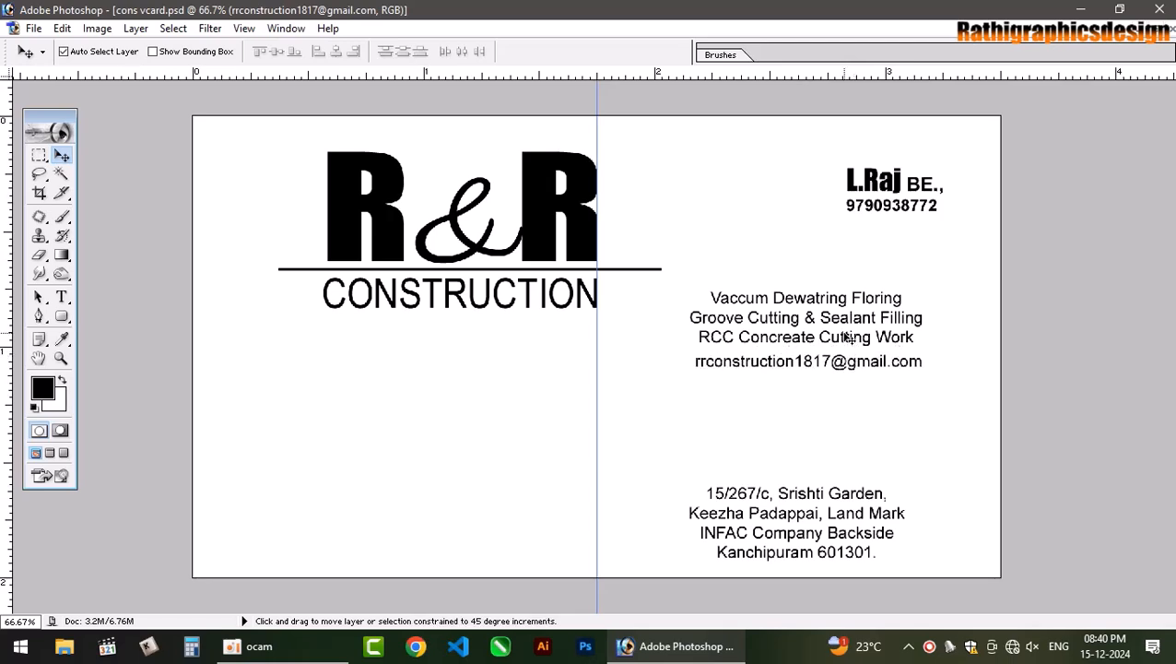
Centre the service lines on the email line and move the address block up beneath it.
right_click(848, 339)
left_click(850, 344)
right_click(847, 322)
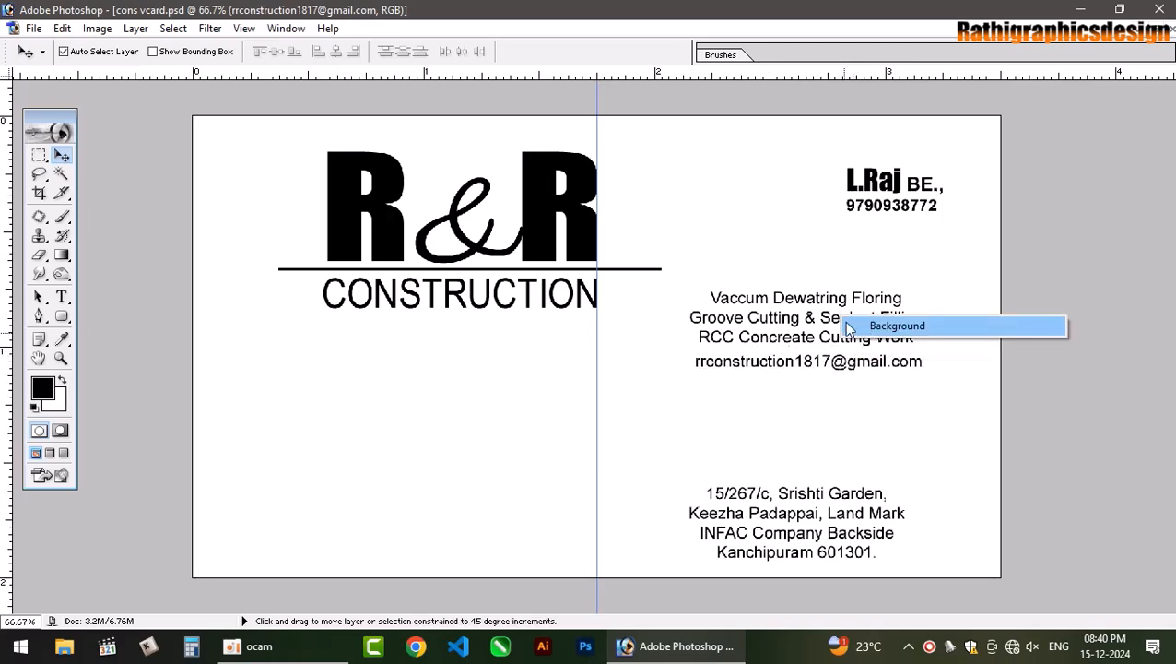
left_click(849, 327)
right_click(849, 322)
left_click(850, 327)
right_click(847, 302)
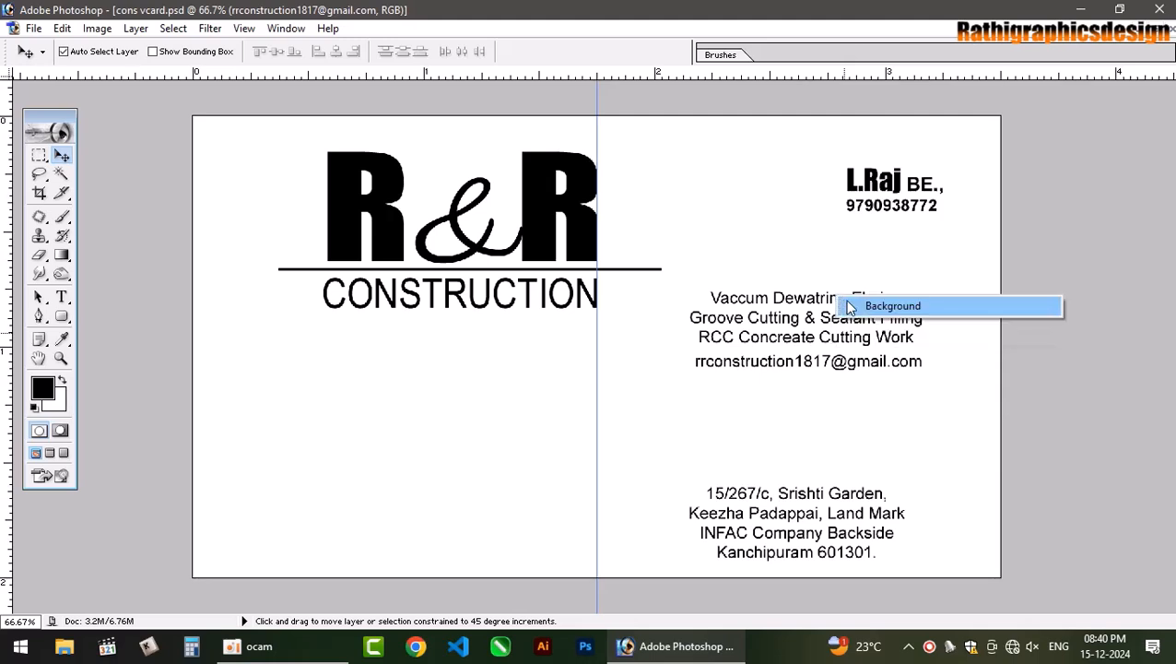
left_click(850, 307)
right_click(822, 296)
left_click(835, 303)
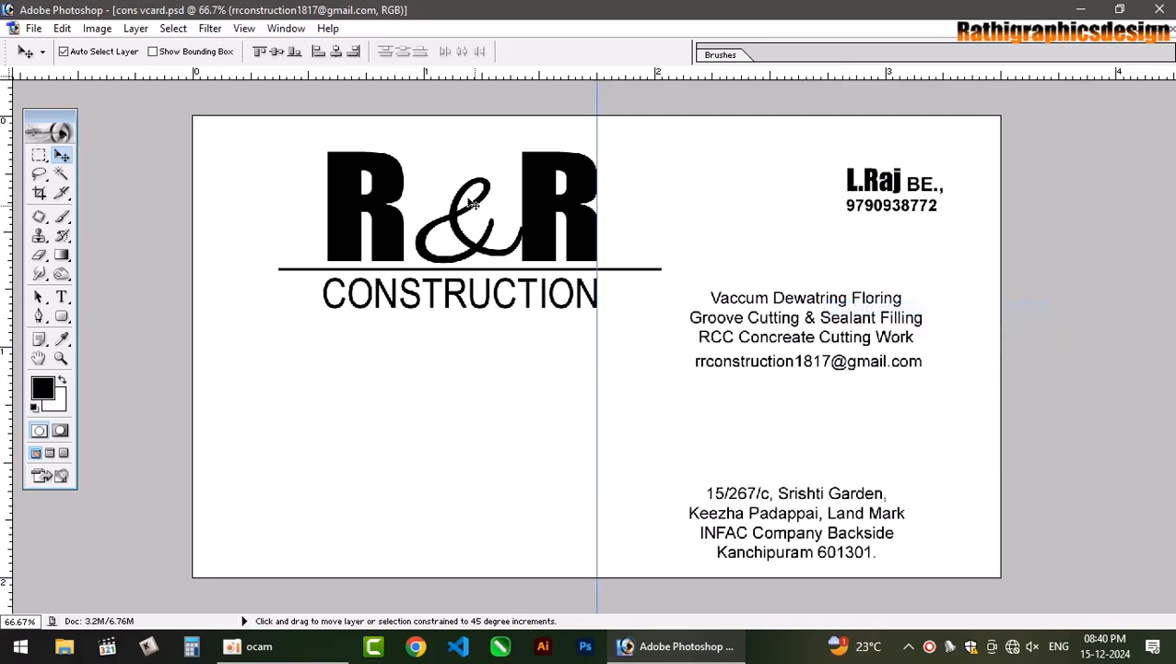
left_click(335, 51)
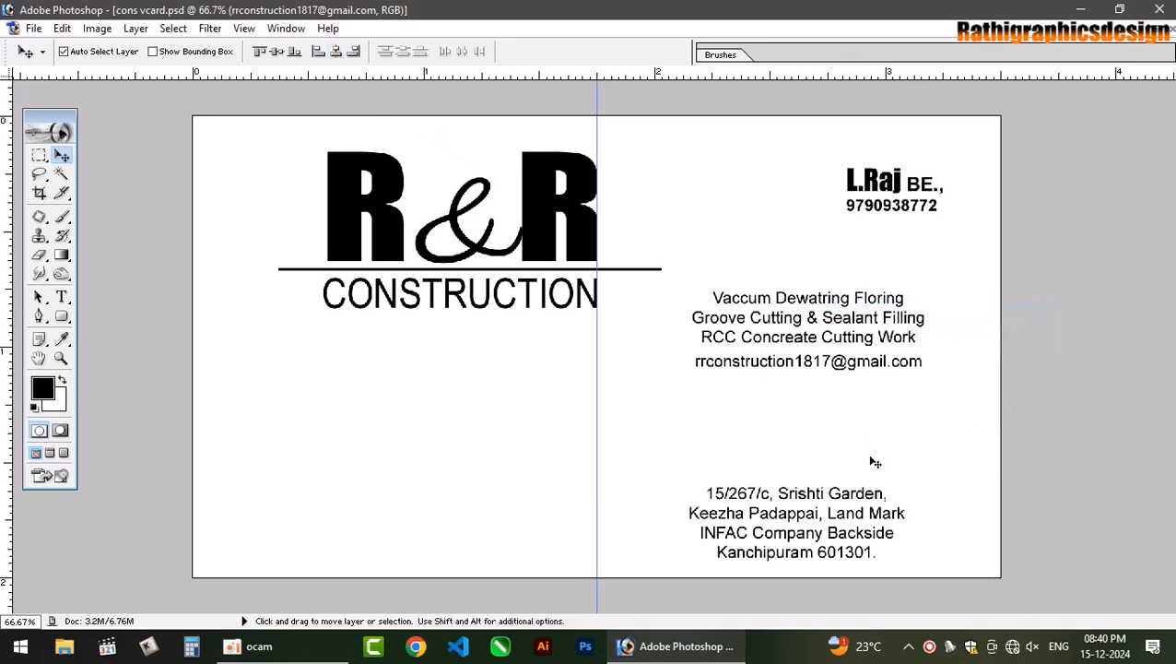
left_click_drag(852, 500, 854, 418)
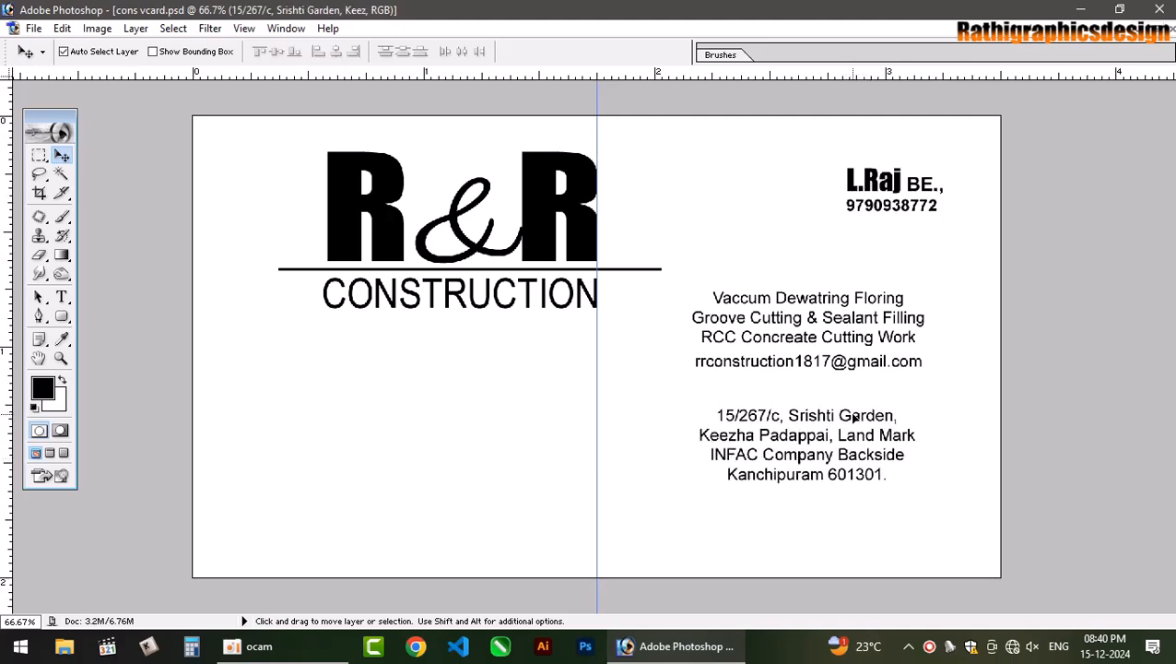
Copy the rule below the email line, shrink it to about 90.5%, and add a vertical guide.
left_click(623, 268)
left_click(624, 269)
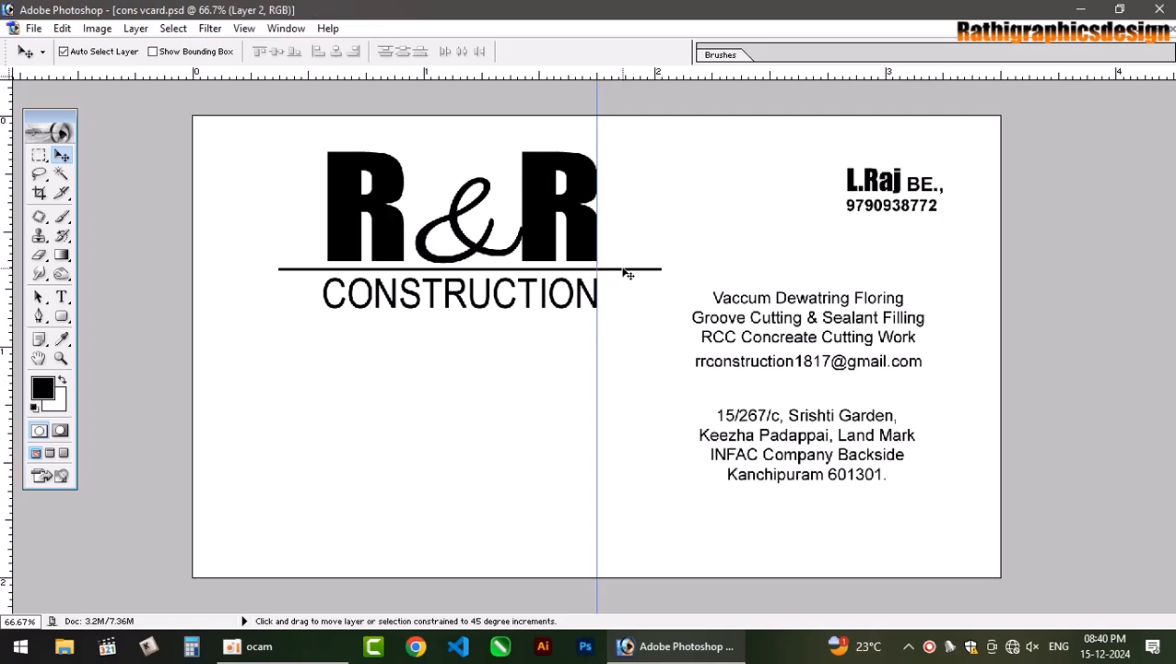
left_click_drag(618, 269, 937, 388)
key("ctrl+t")
key("Return")
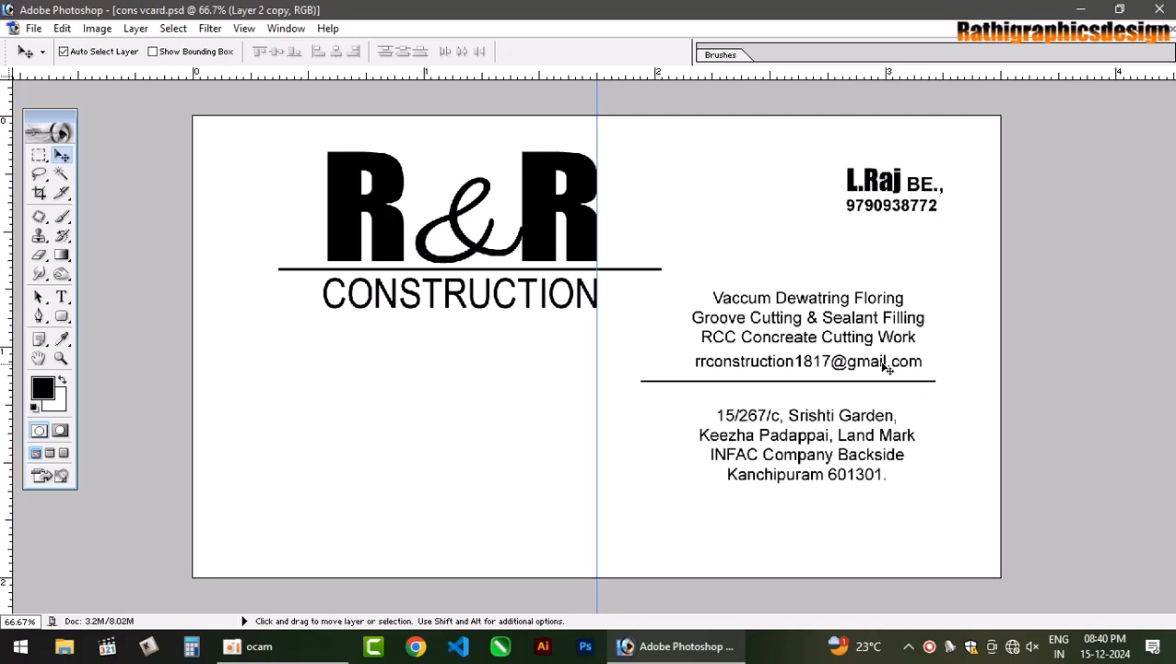
left_click_drag(9, 516, 691, 452)
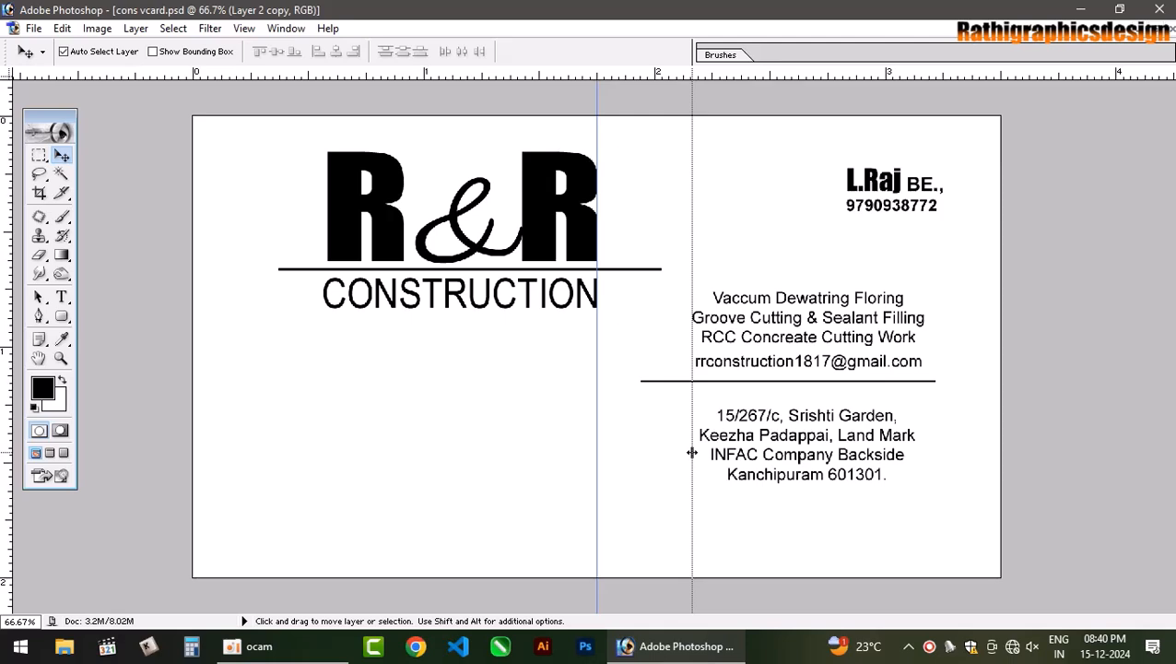
Select the address text layer and nudge the address block two steps left.
right_click(740, 434)
left_click(769, 443)
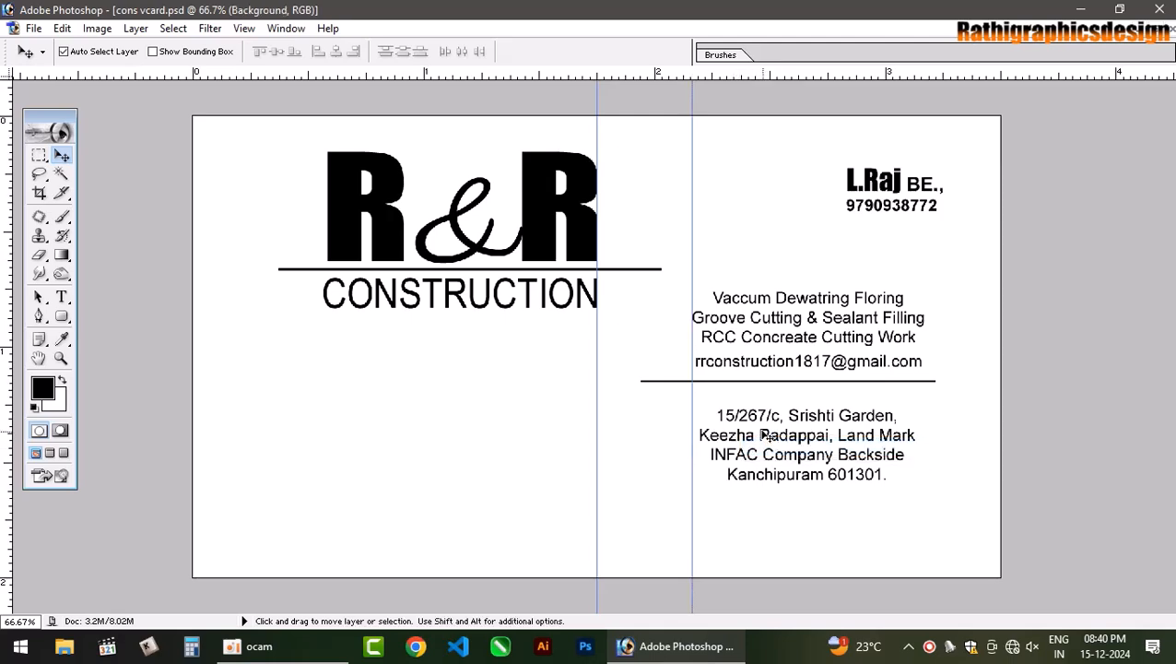
right_click(764, 432)
left_click(787, 442)
right_click(782, 433)
left_click(786, 442)
right_click(780, 439)
left_click(786, 442)
right_click(789, 433)
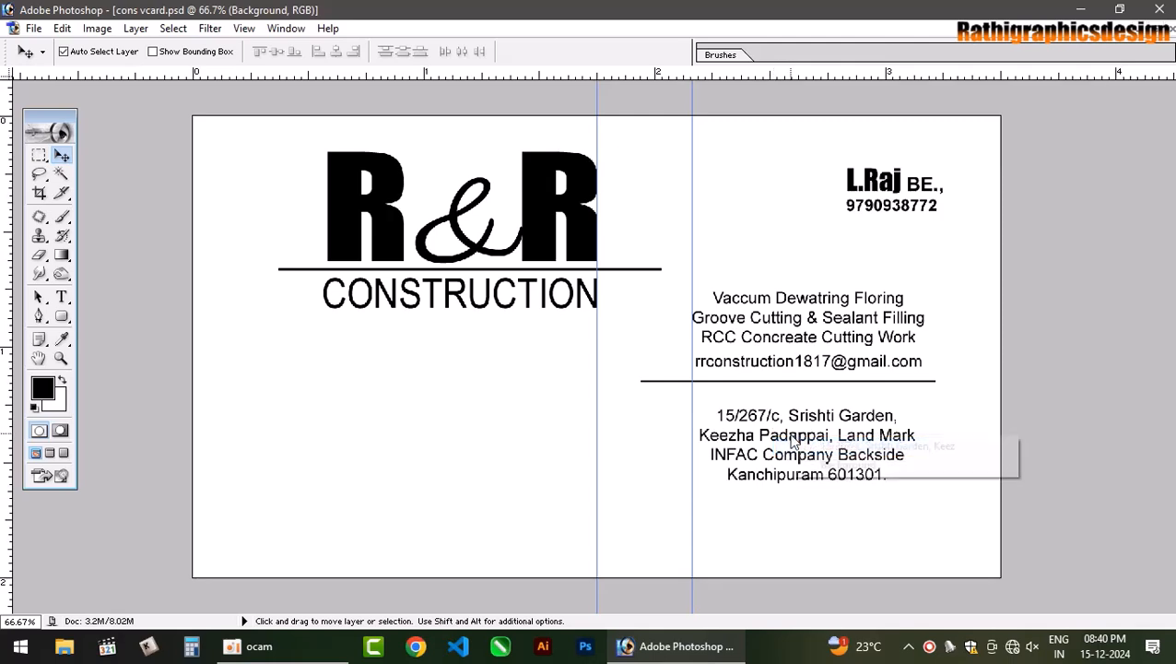
left_click(805, 444)
key("Left")
key("Left")
key("Left")
key("Left")
key("Left")
key("Left")
key("Left")
key("Left")
key("Left")
key("Left")
key("Left")
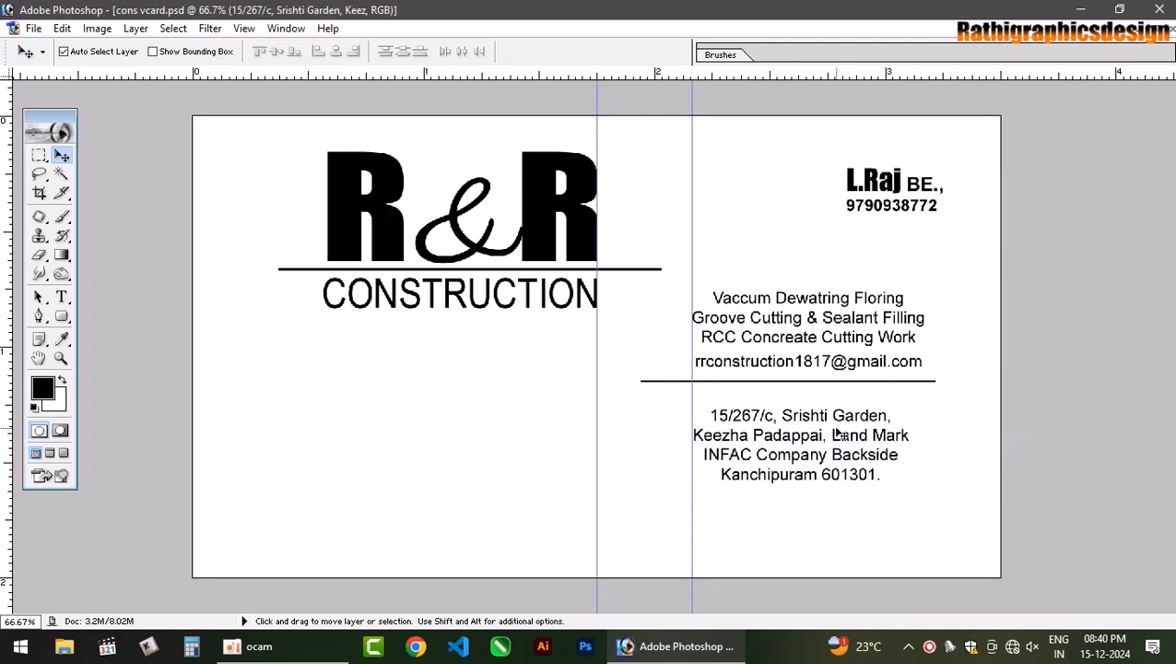
key("Left")
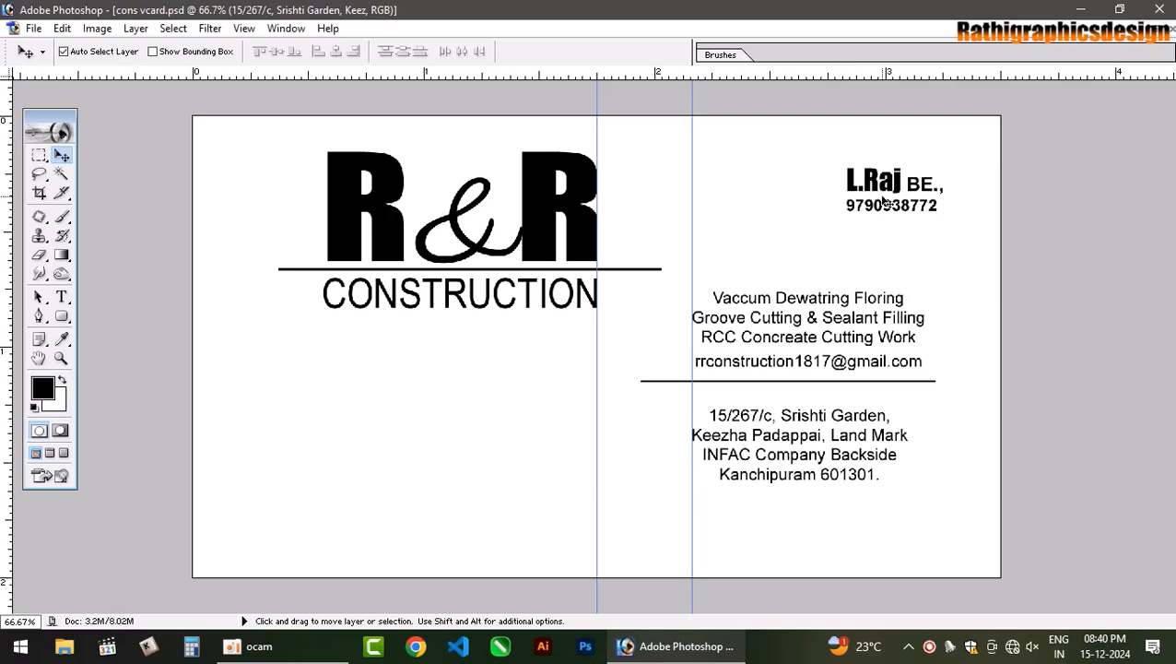
Move the name-and-phone block left onto the guide and raise it slightly.
left_click_drag(872, 184, 713, 170)
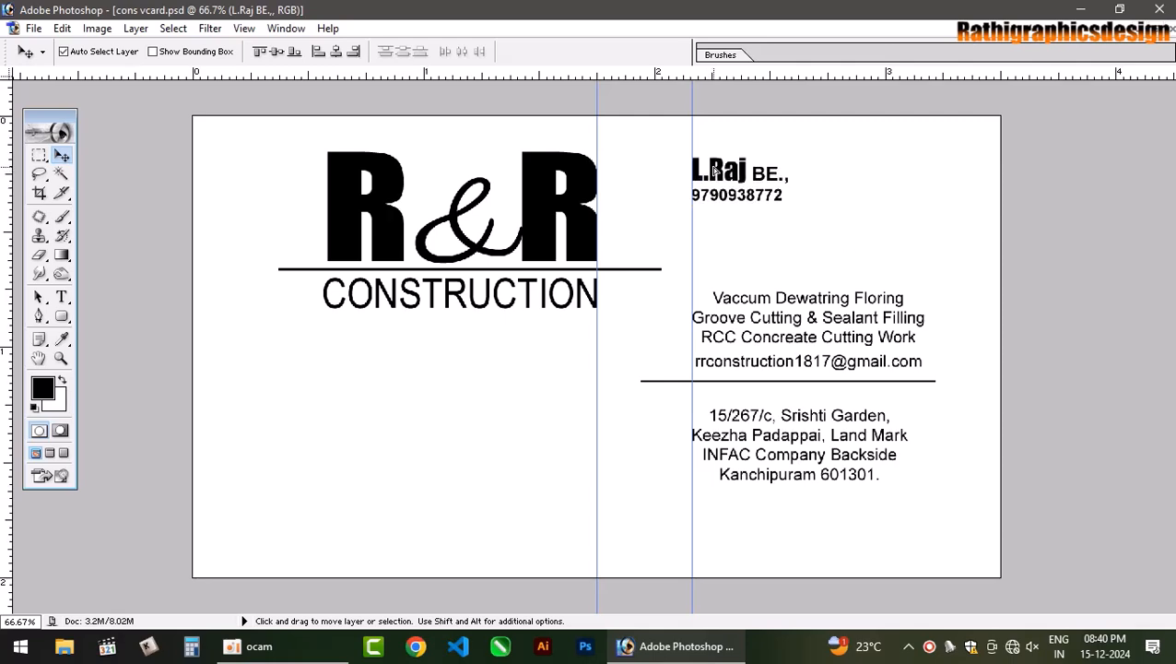
left_click(821, 245)
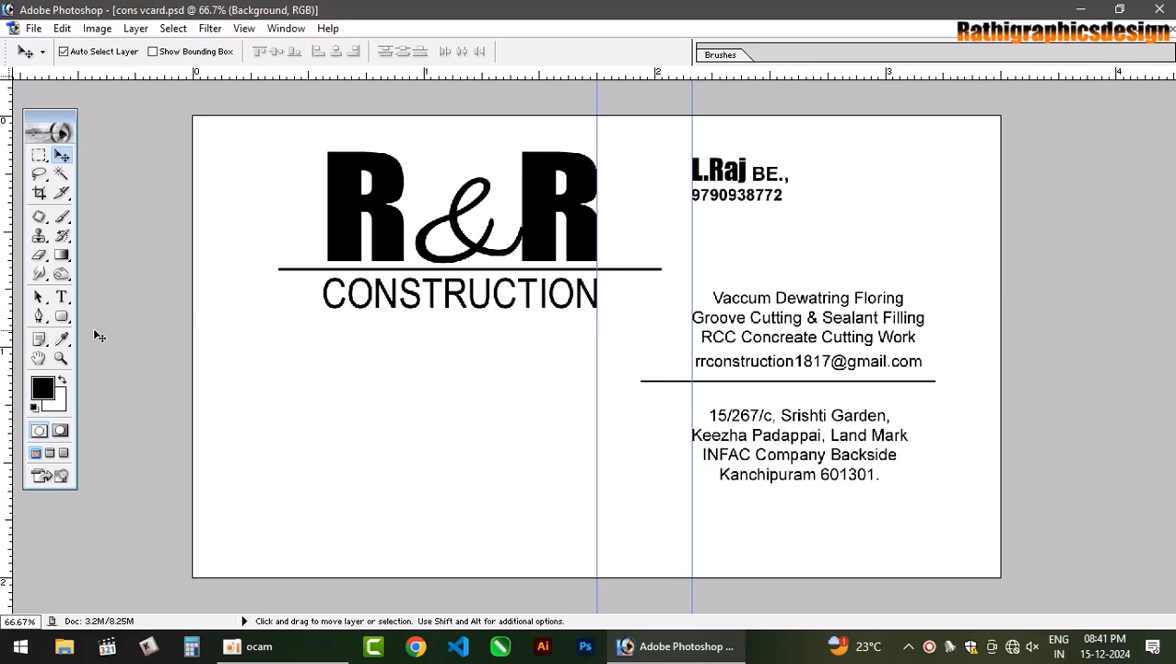
left_click(61, 296)
Try deleting the last R of the R&R logo, then restore it with undo.
left_click(514, 231)
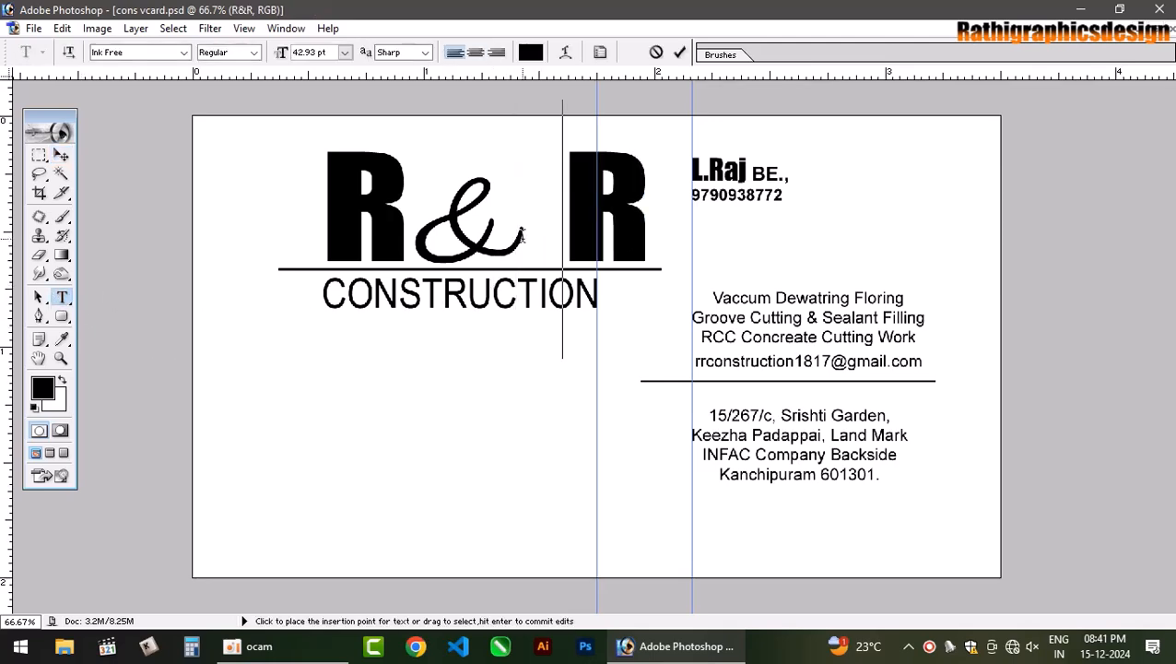
double_click(616, 218)
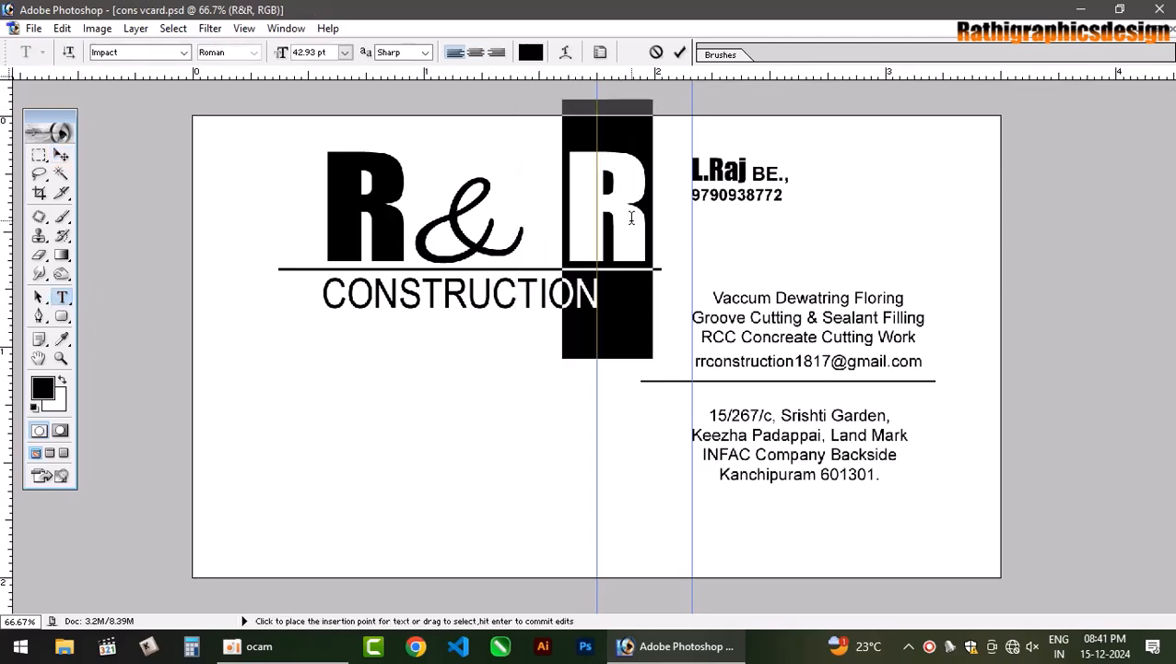
key("BackSpace")
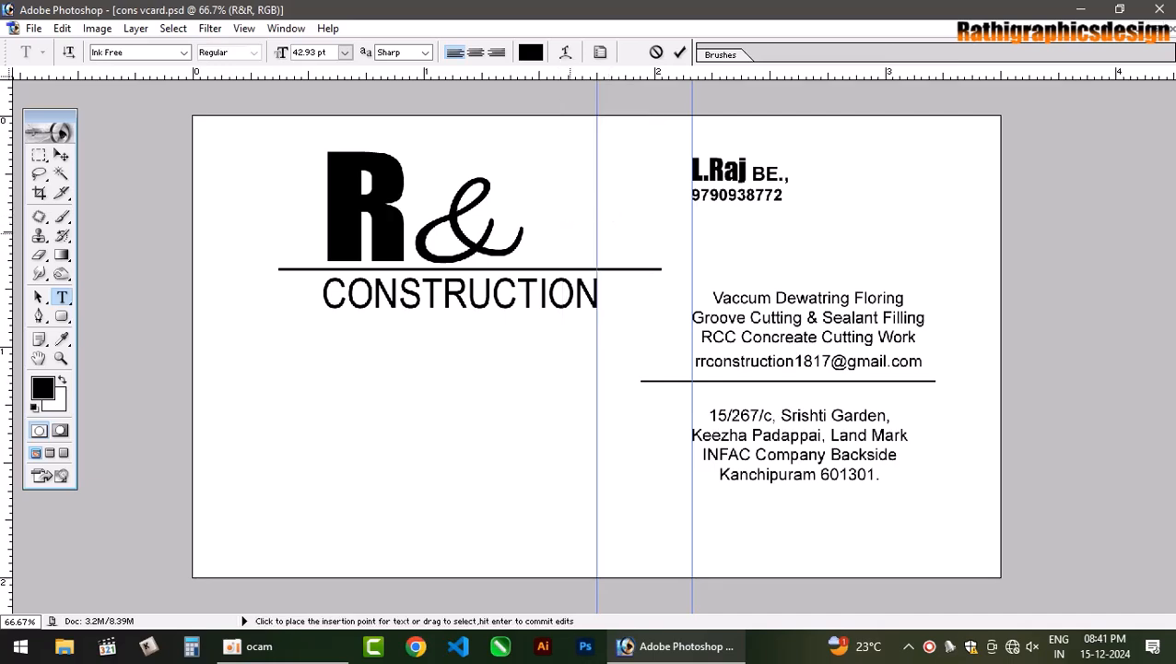
key("alt+shift")
key("ctrl+alt+z")
key("ctrl+alt+z")
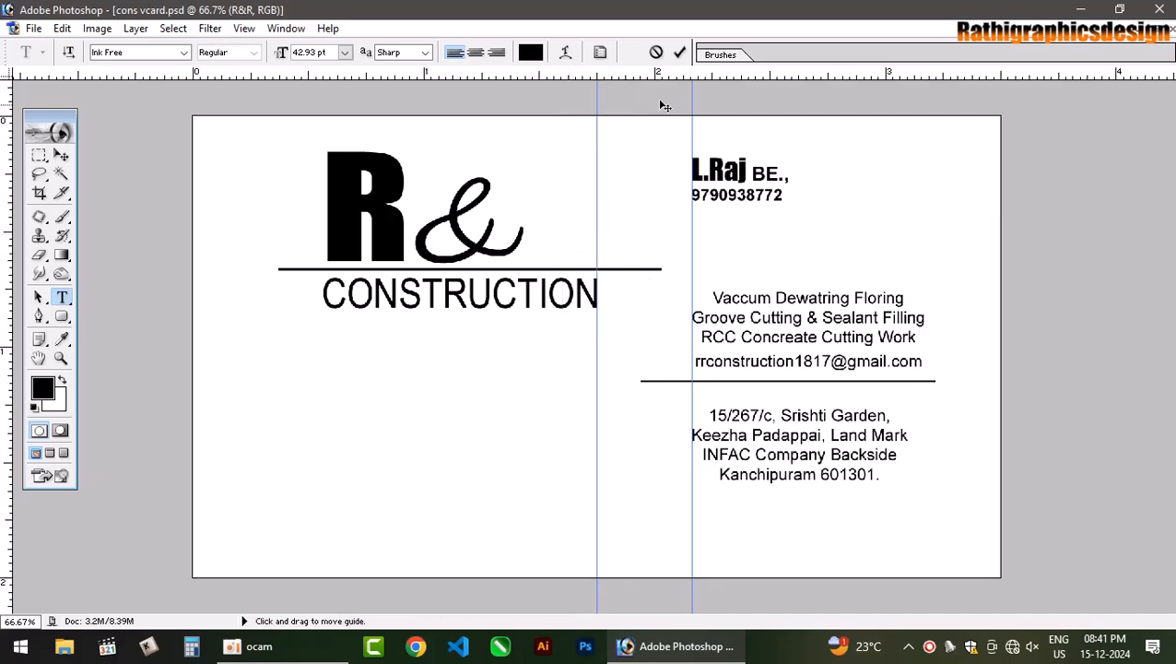
left_click(679, 52)
key("ctrl+z")
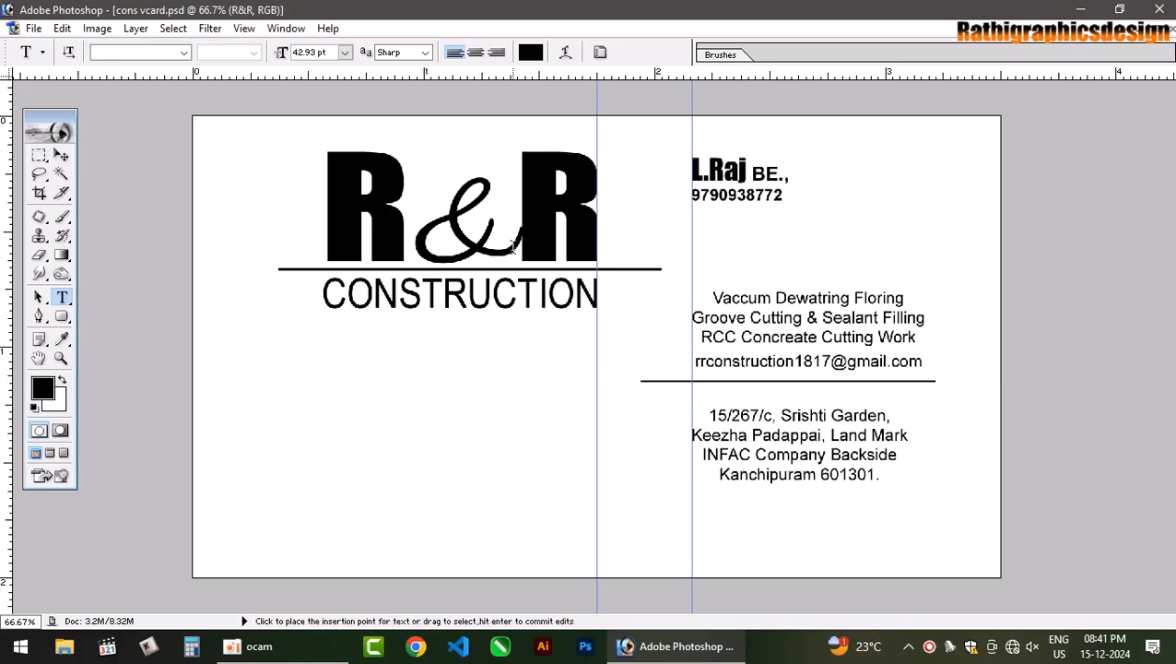
Shrink the ampersand in the logo to 38.93 pt.
left_click(514, 247)
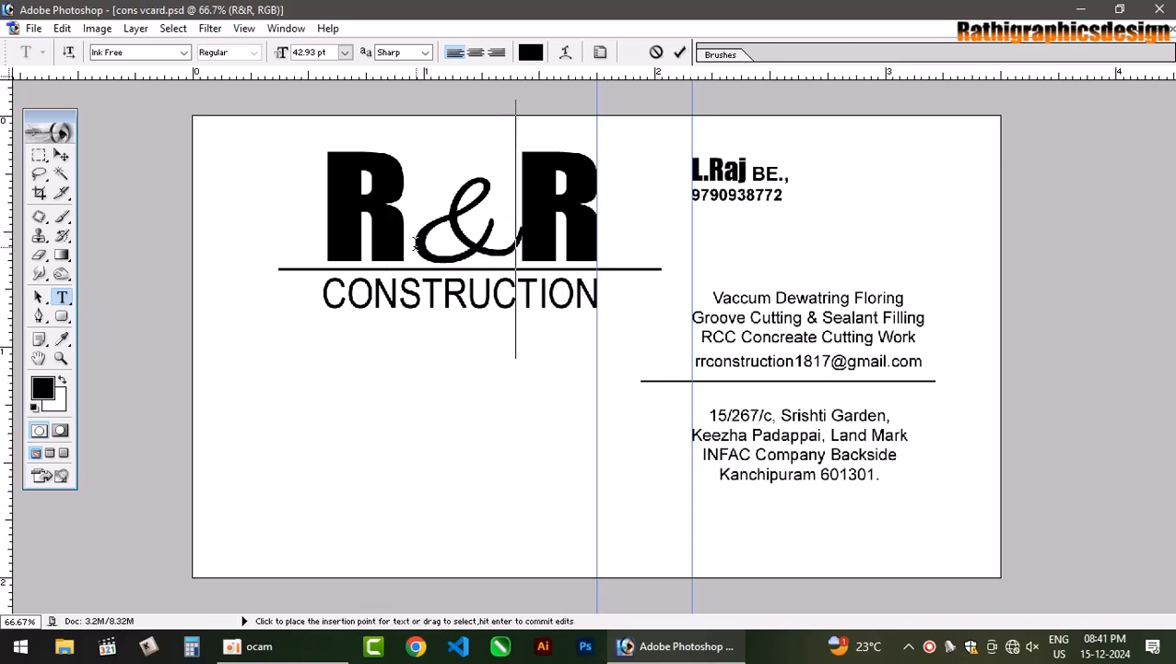
key("ctrl+a")
key("ctrl+shift+comma")
key("ctrl+shift+comma")
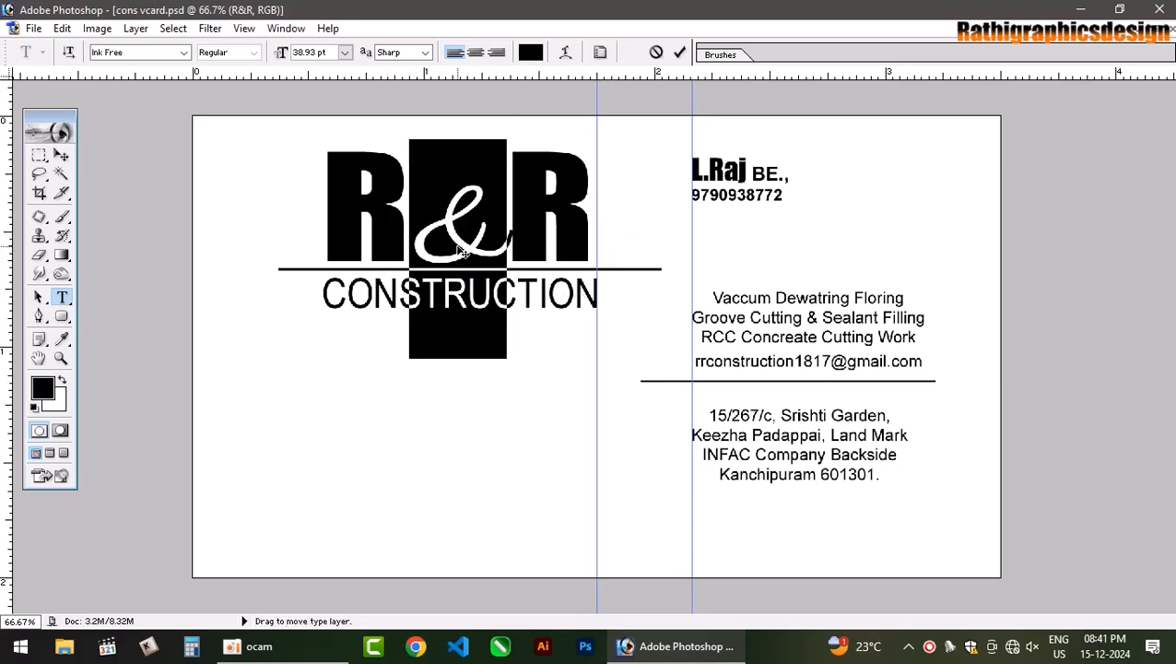
left_click(499, 238)
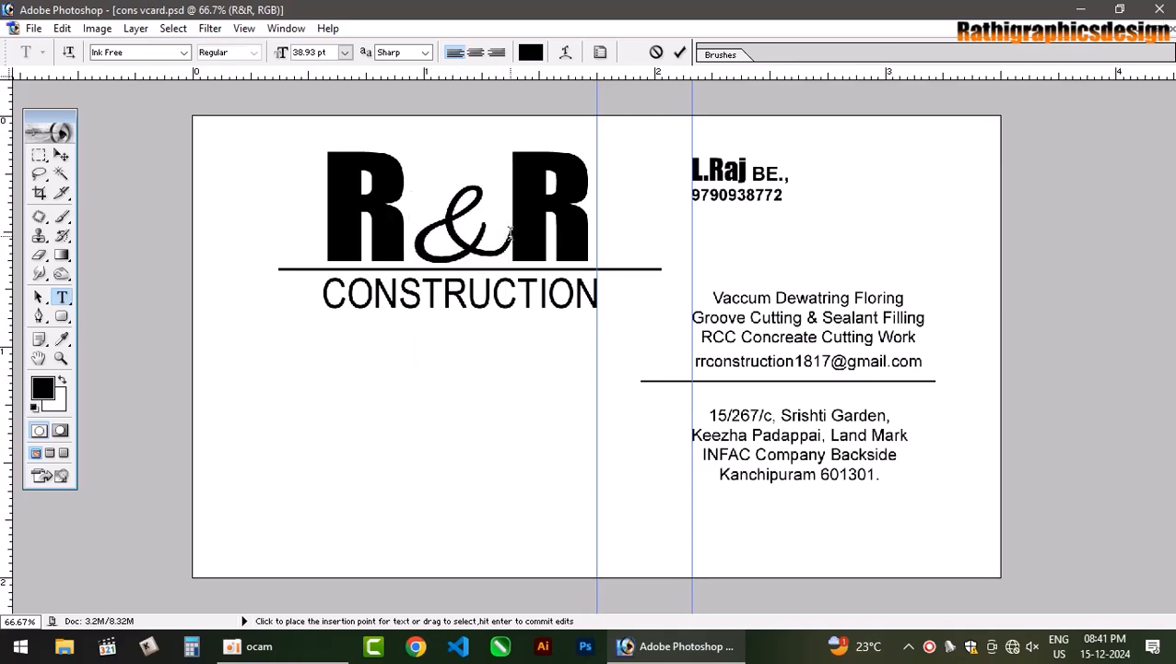
Tighten the tracking before the second R and commit the change.
double_click(509, 235)
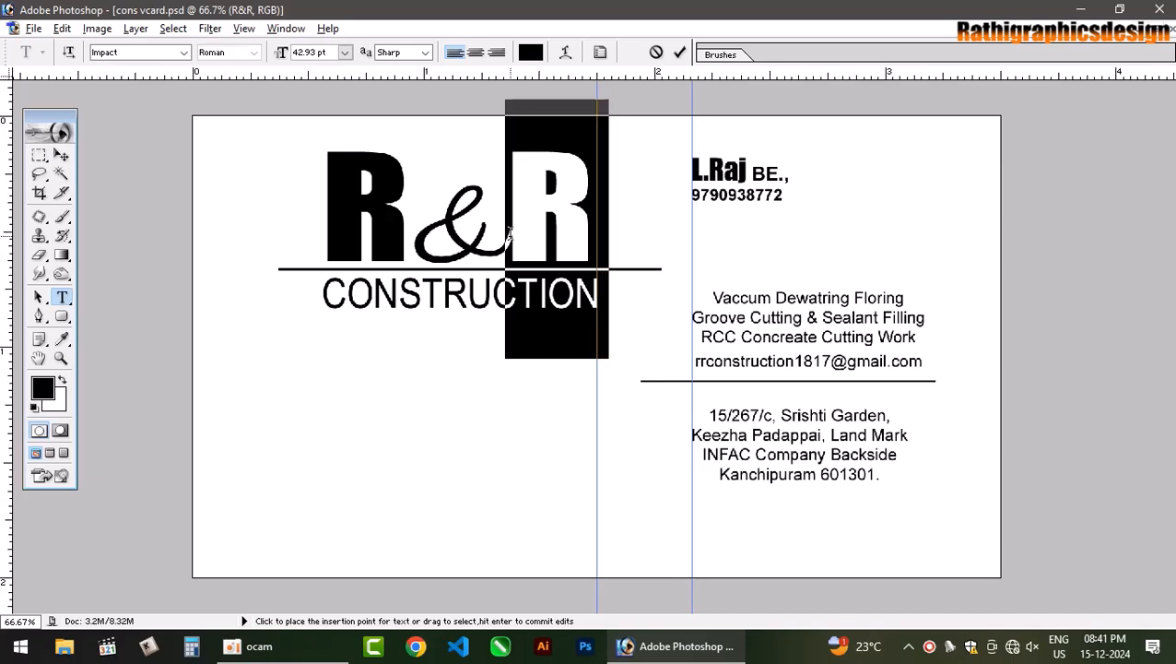
key("alt+Left")
key("alt+Left")
key("alt+Left")
type("<<")
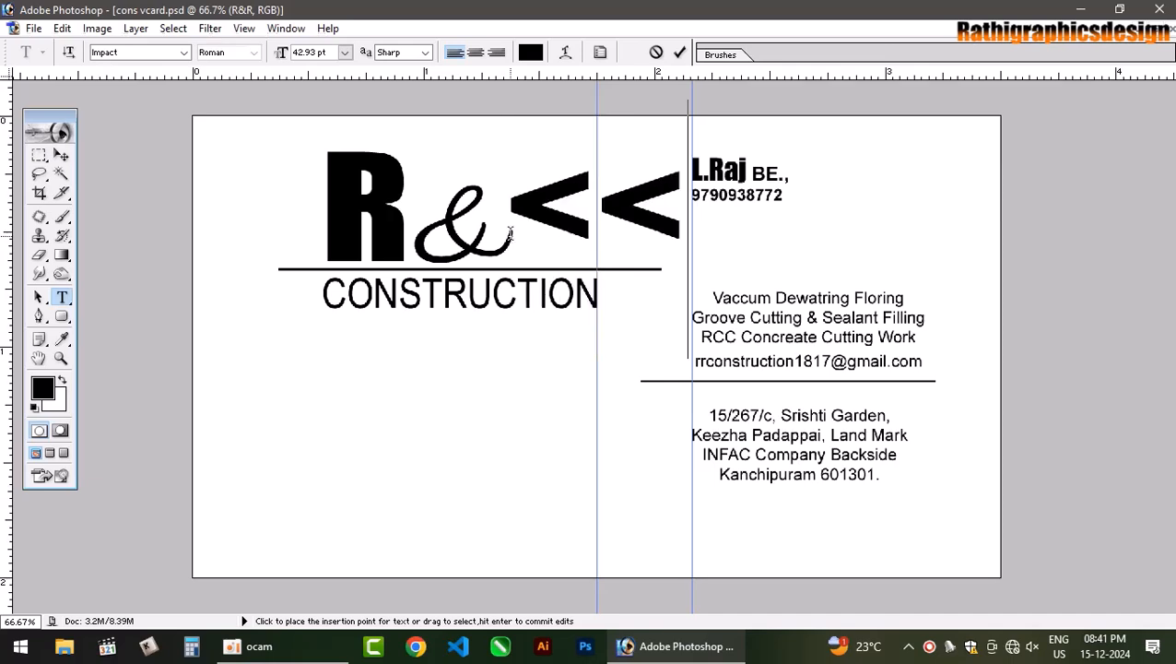
key("ctrl+z")
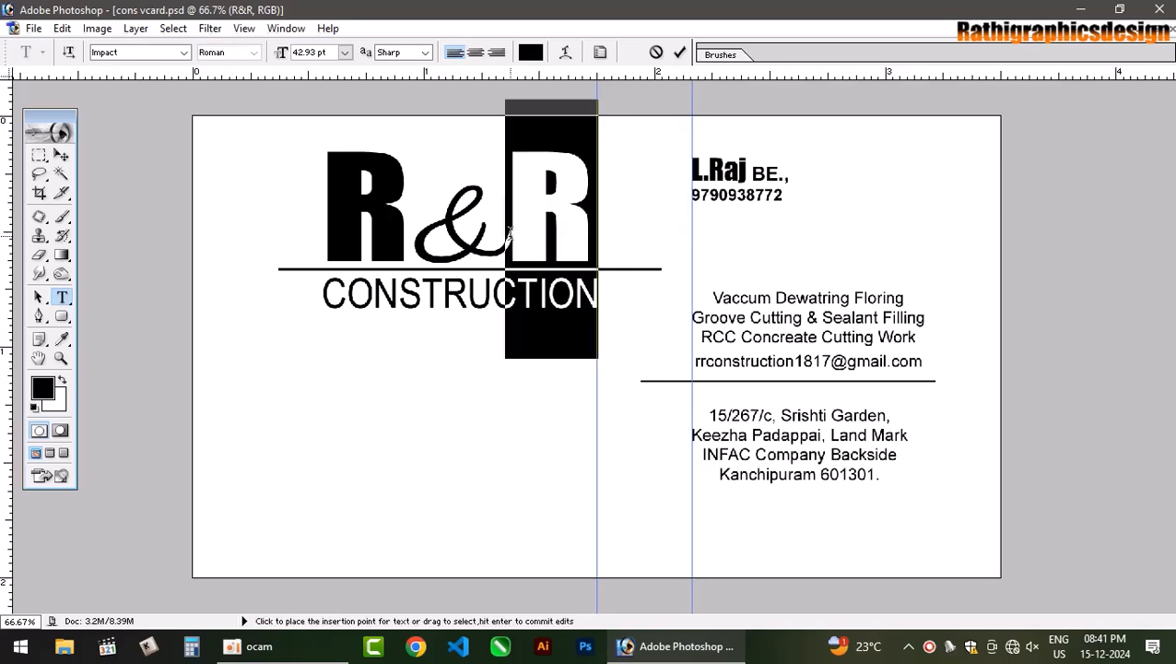
left_click(683, 55)
Set the ampersand's font to Juice ITC and commit it.
left_click_drag(506, 237, 384, 241)
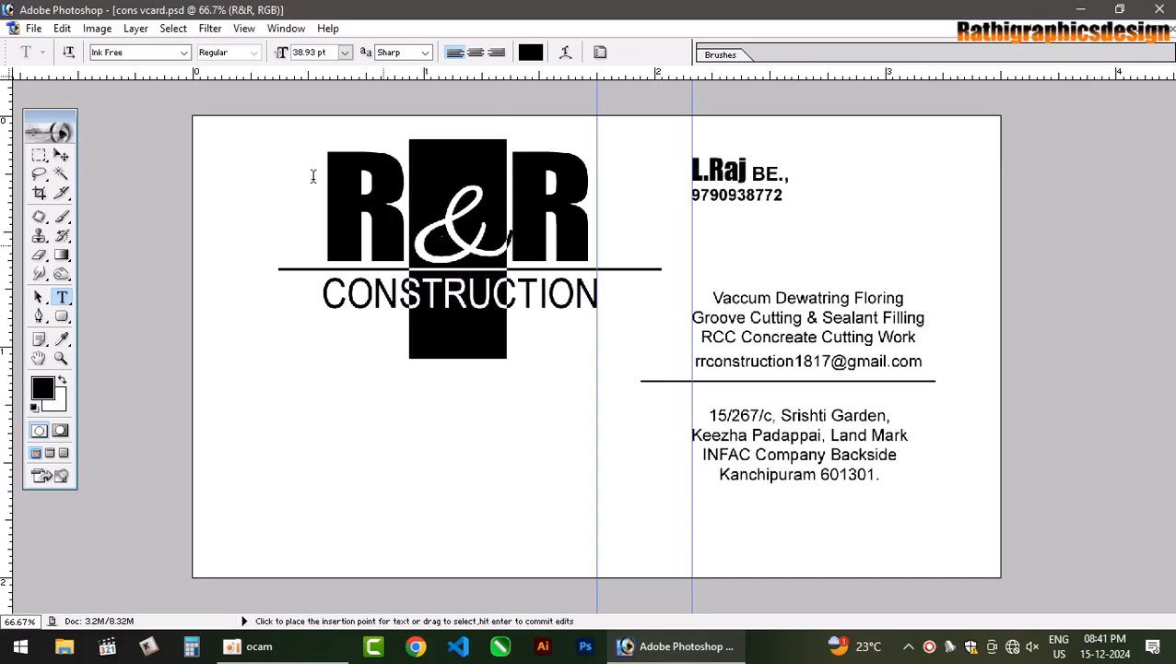
left_click(150, 57)
key("Down")
key("Down")
key("Down")
key("Down")
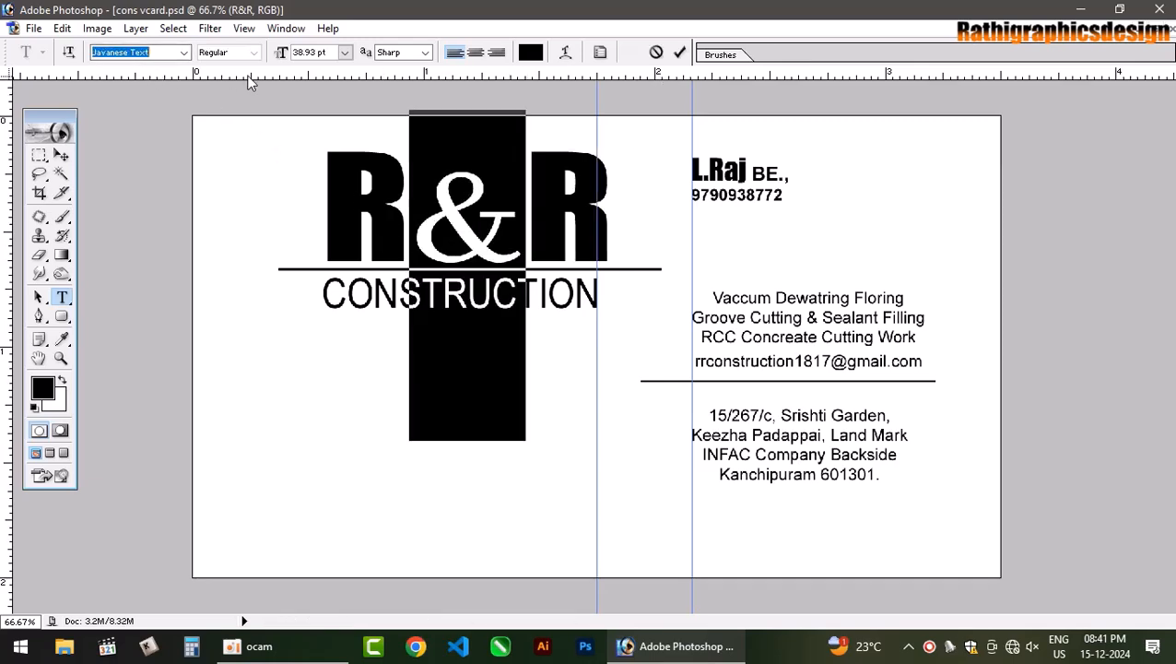
key("Up")
key("Up")
key("Up")
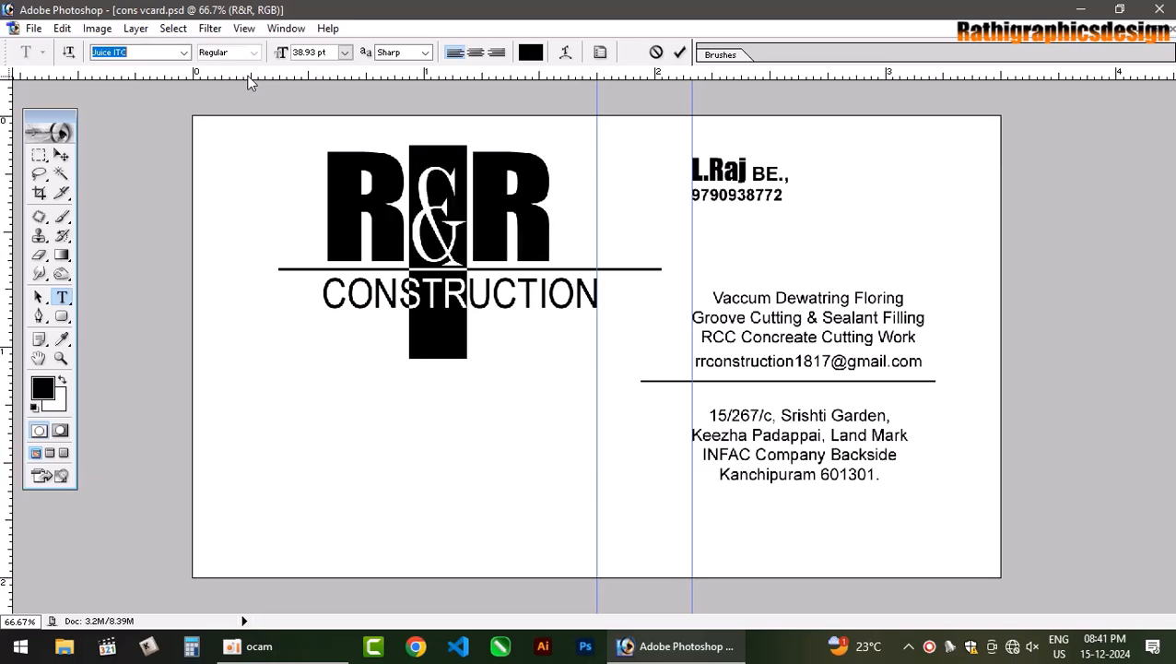
left_click(679, 52)
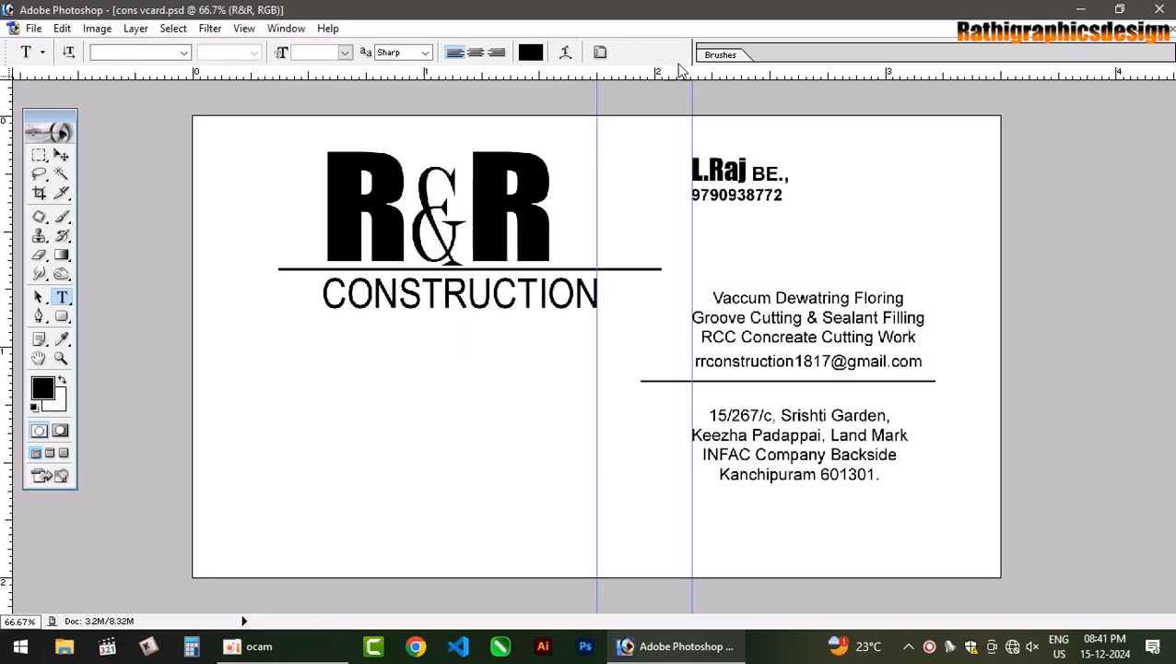
left_click(61, 156)
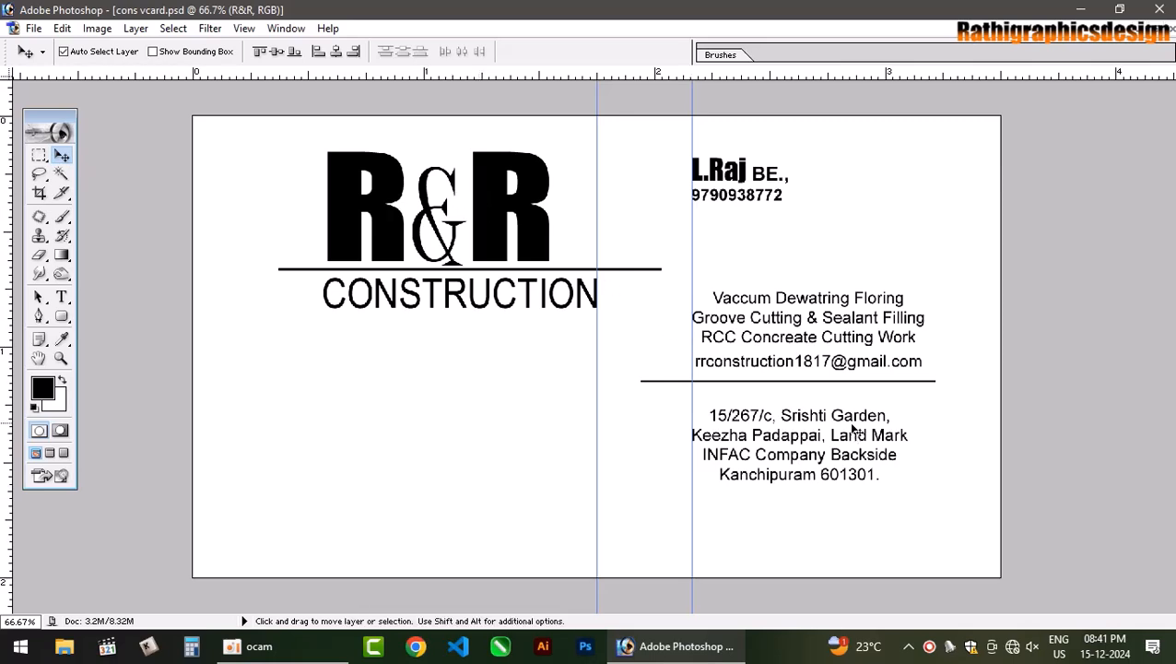
Shorten the line under the email address from its left end with Free Transform.
left_click(925, 387)
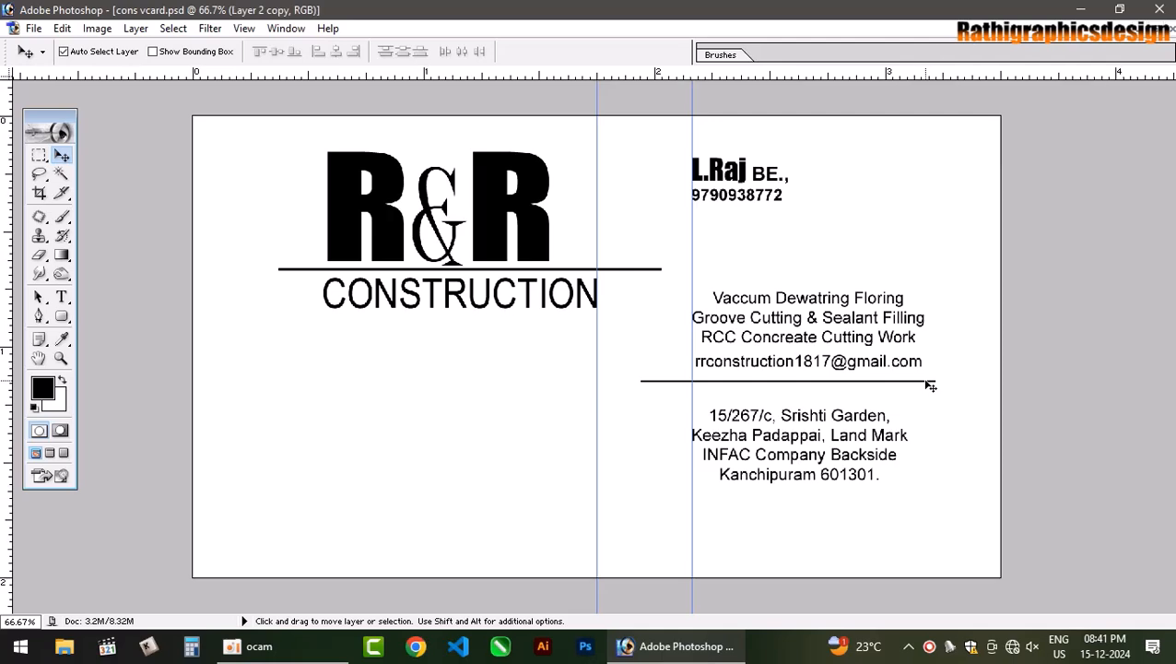
key("ctrl+t")
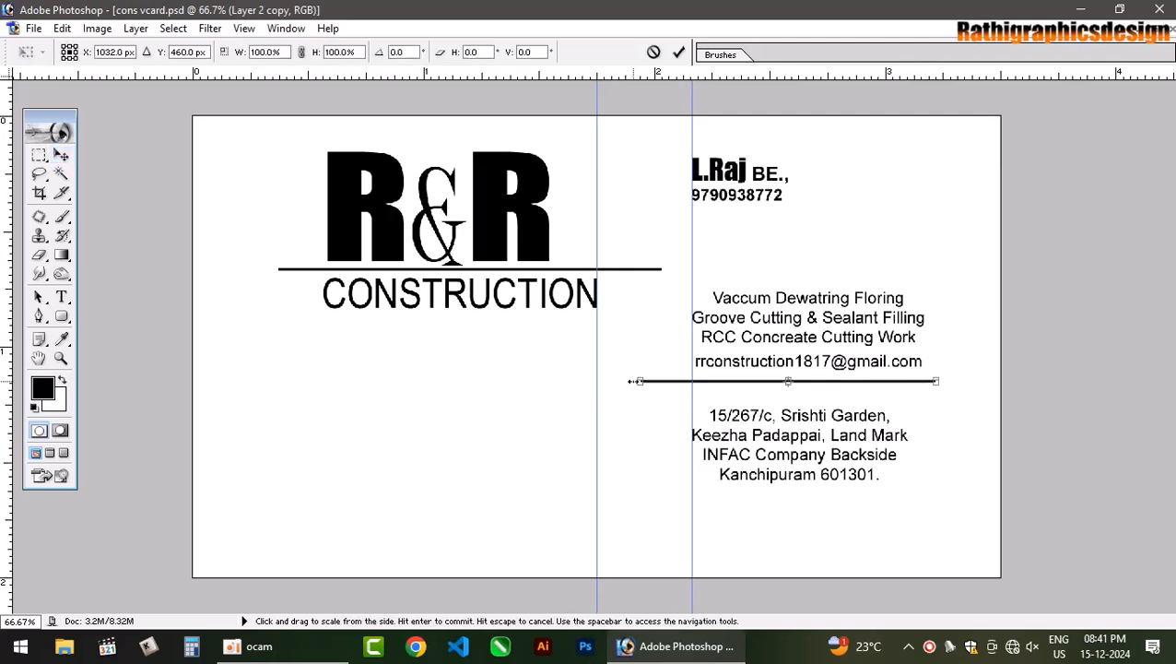
left_click_drag(638, 384, 669, 384)
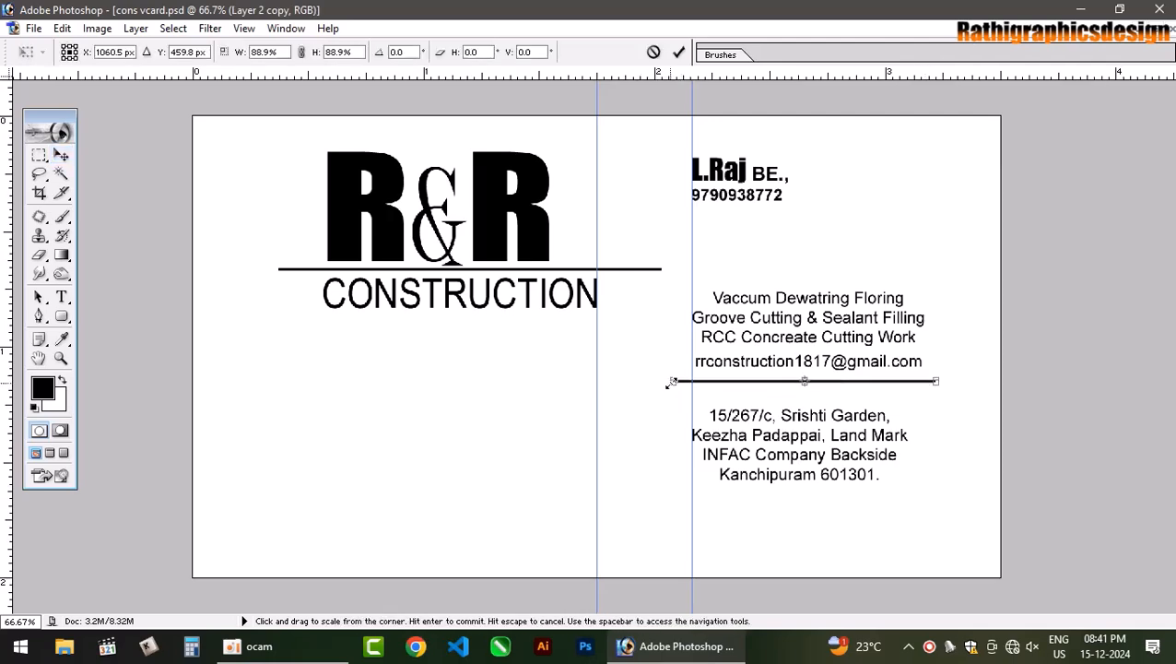
key("Return")
left_click(867, 543)
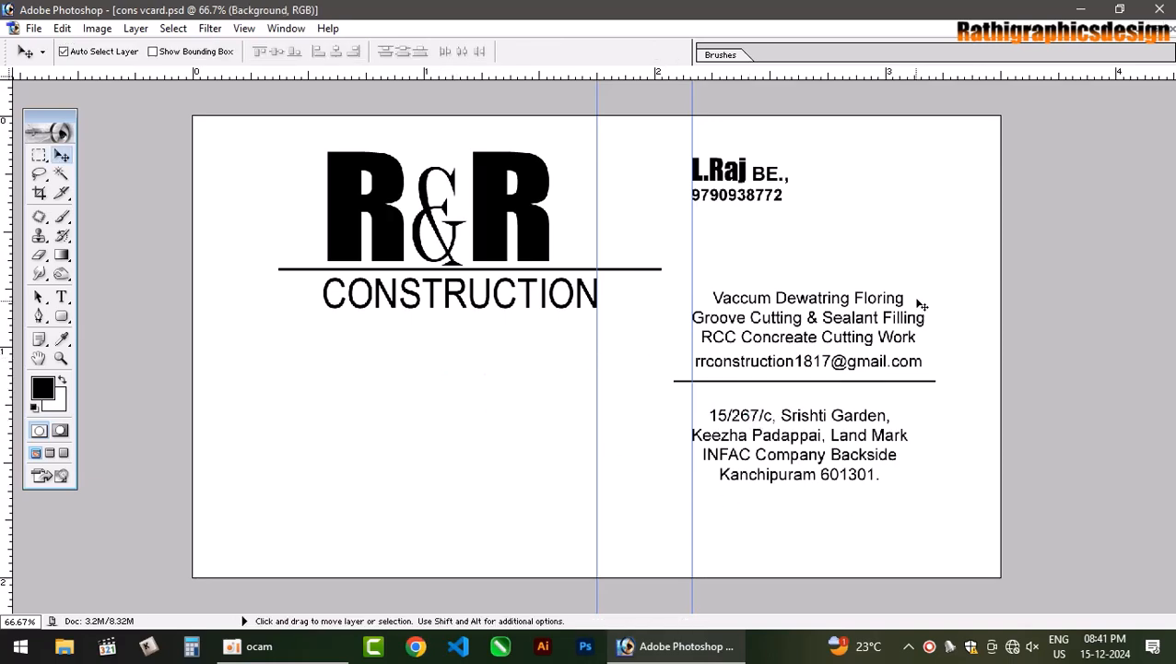
Show the Layers panel and select the Background layer.
key("F7")
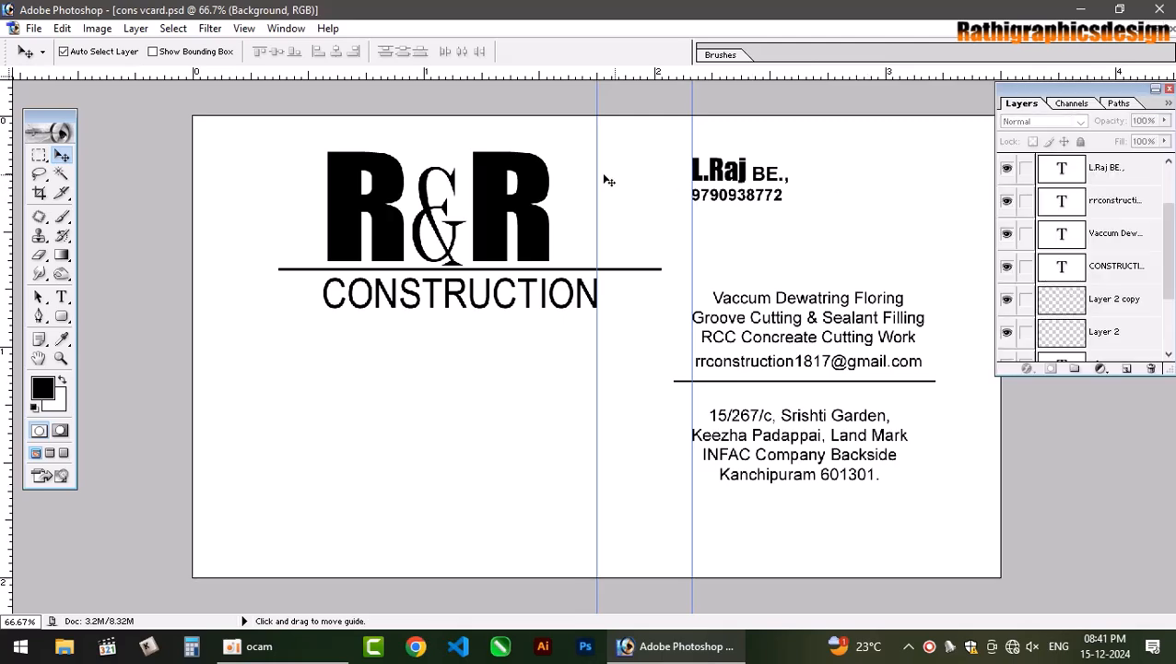
left_click(553, 180)
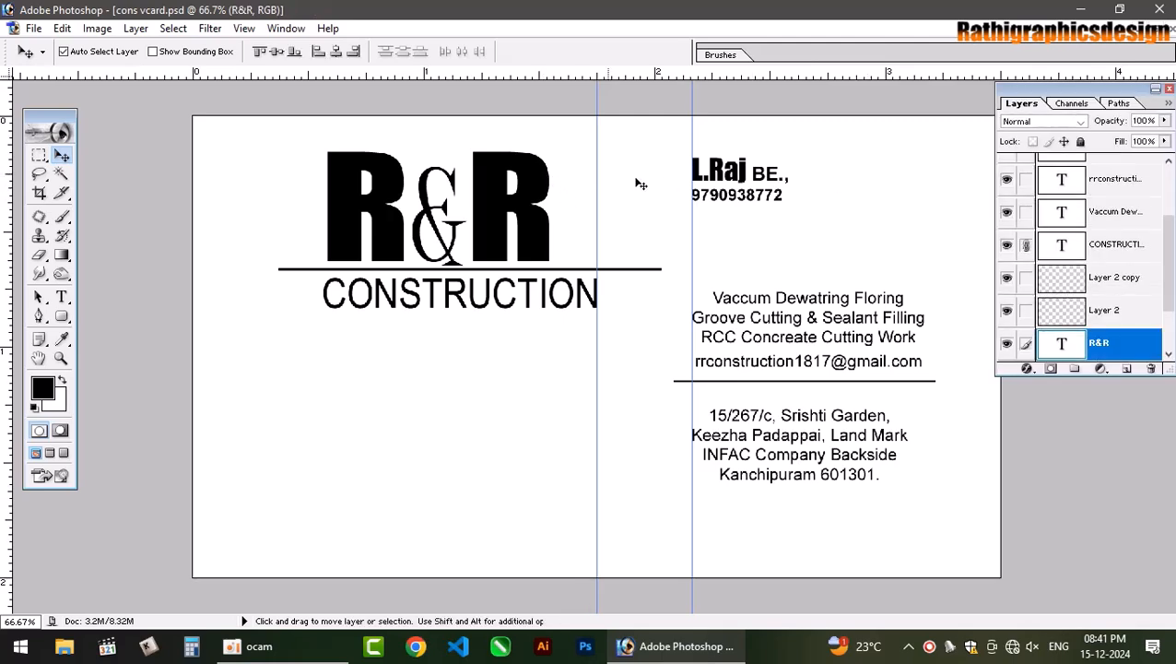
right_click(819, 236)
left_click(835, 247)
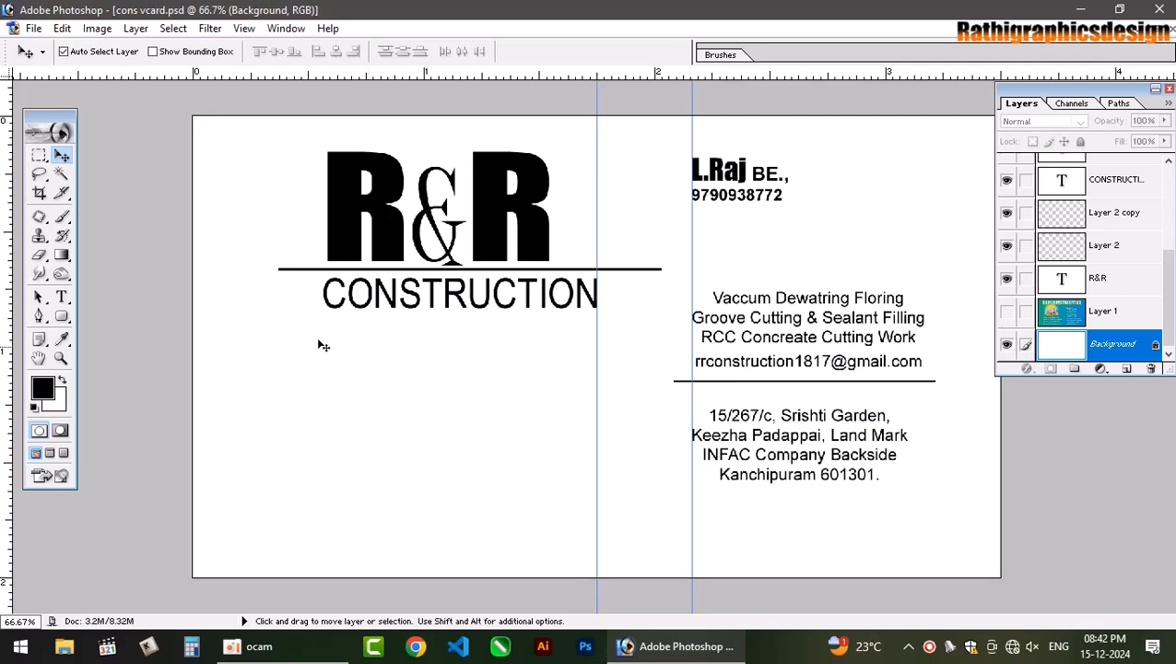
Set the foreground colour to deep blue 00558F and fill the Background layer with it.
left_click(42, 393)
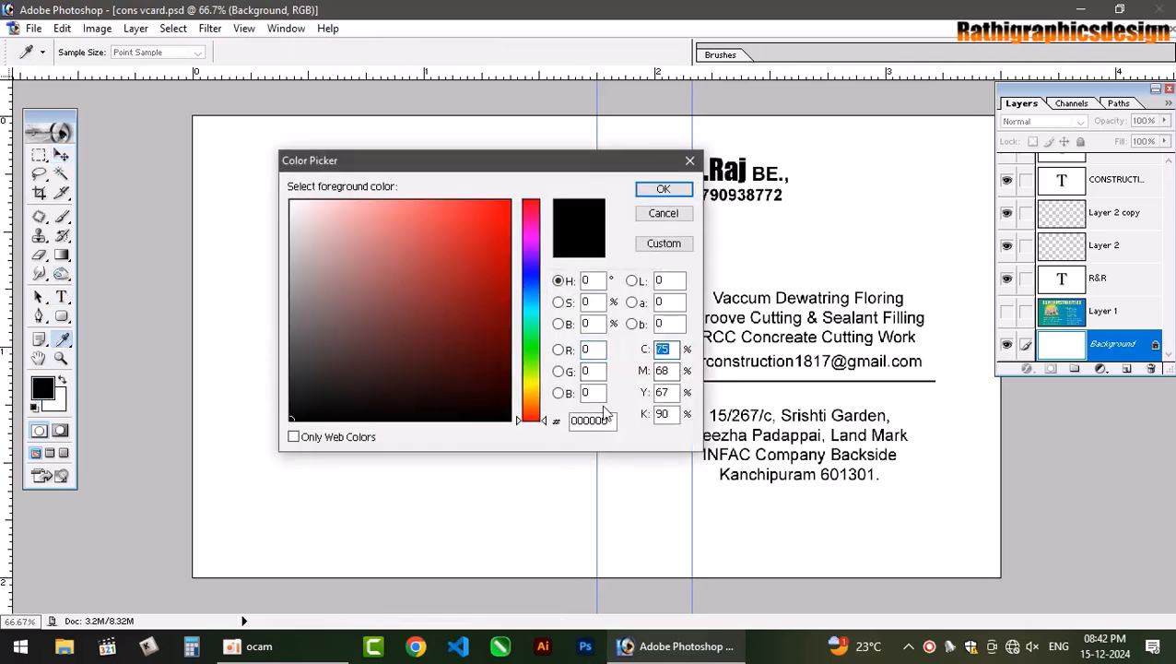
type("100")
key("Tab")
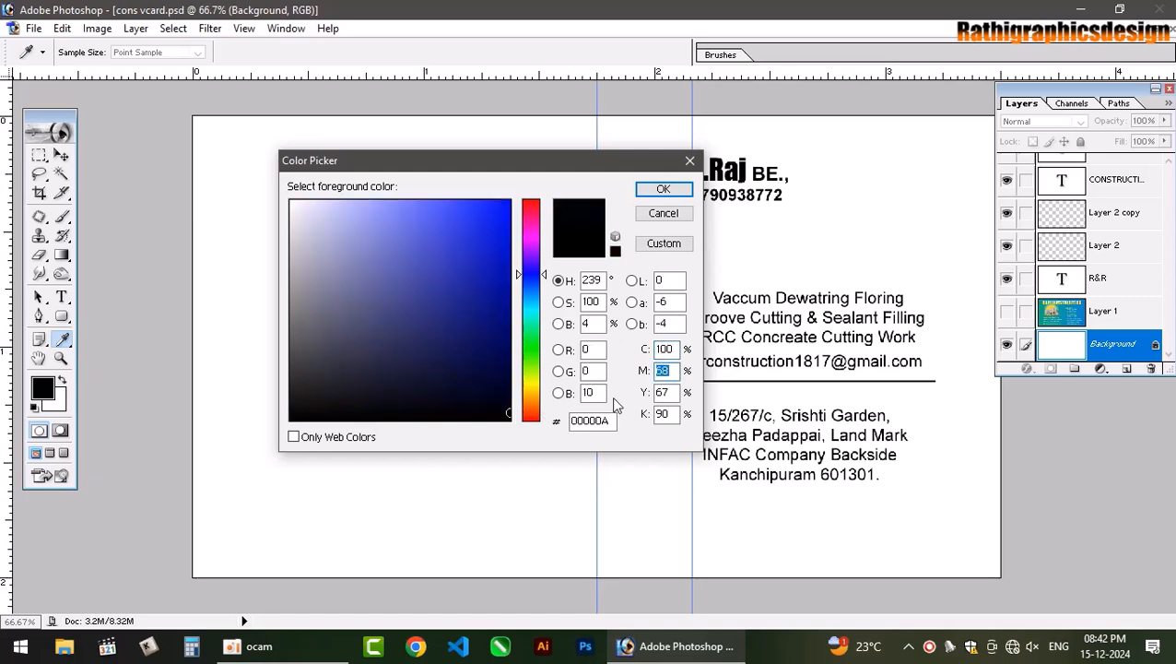
type("50")
type("0")
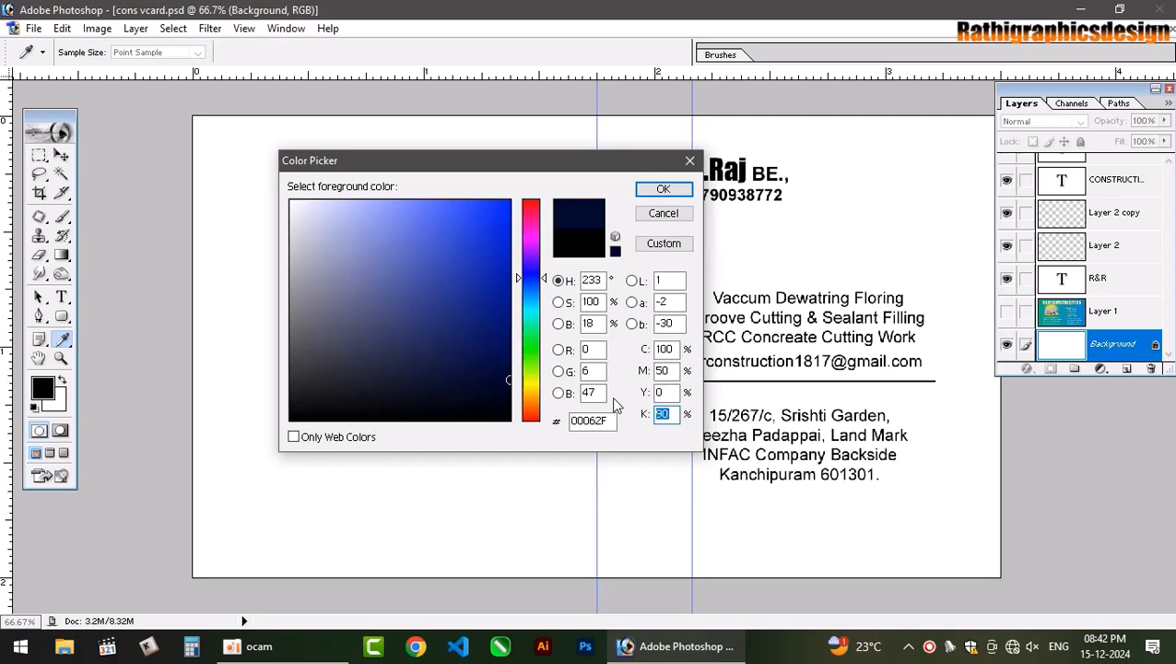
type("0")
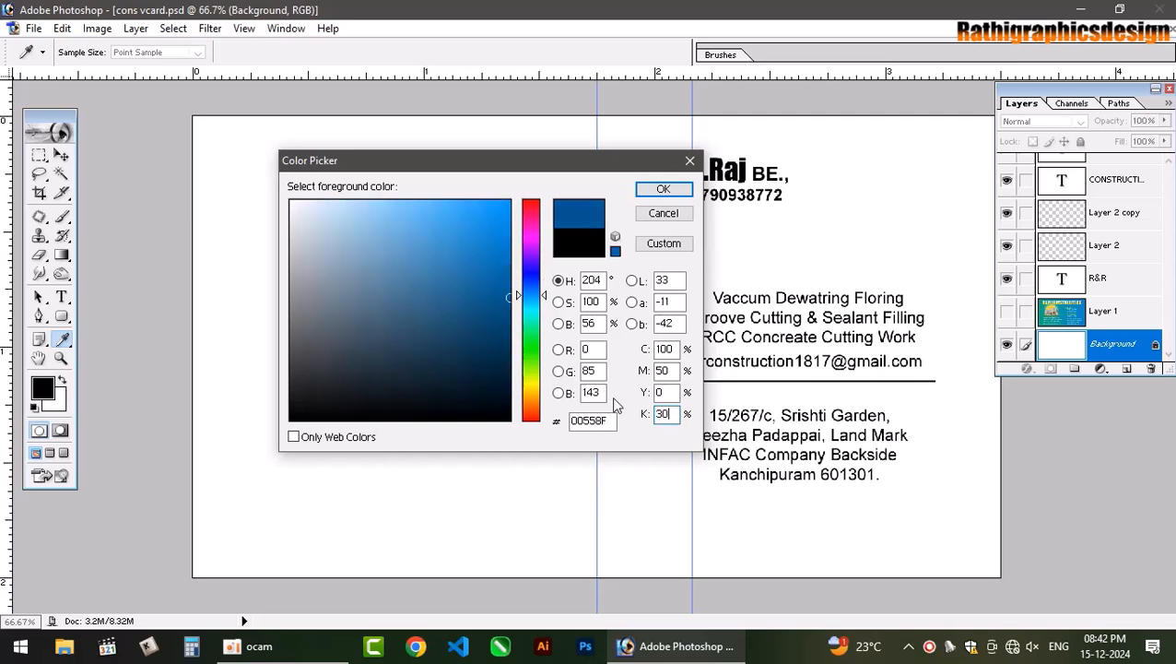
key("Return")
key("v")
key("alt+BackSpace")
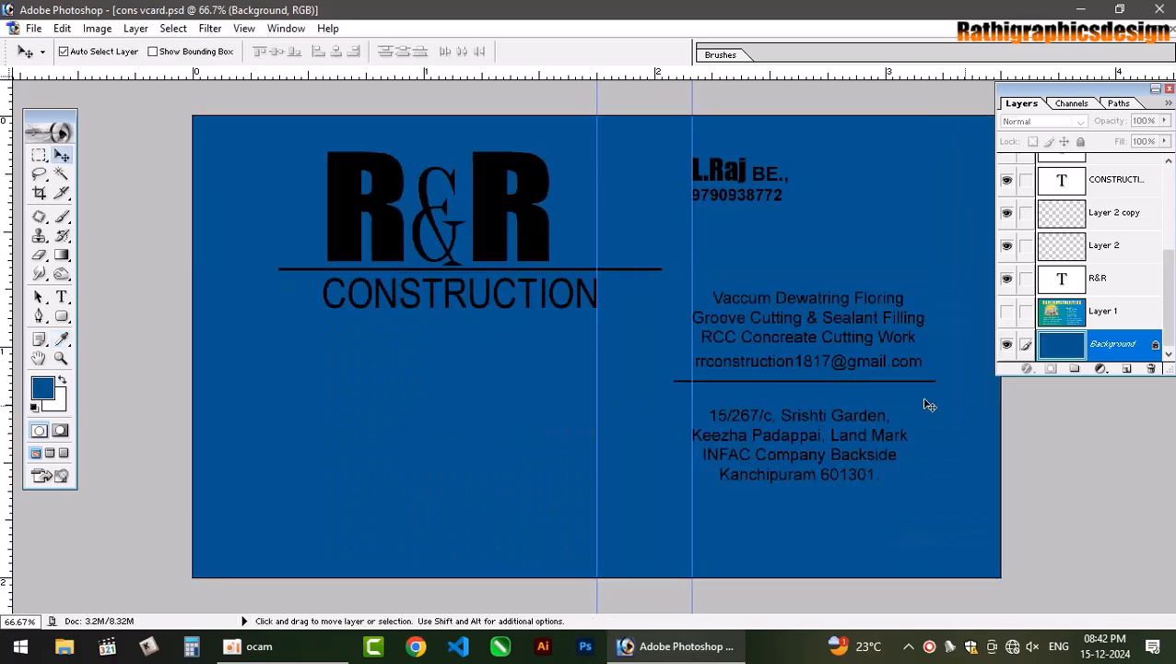
left_click(489, 205)
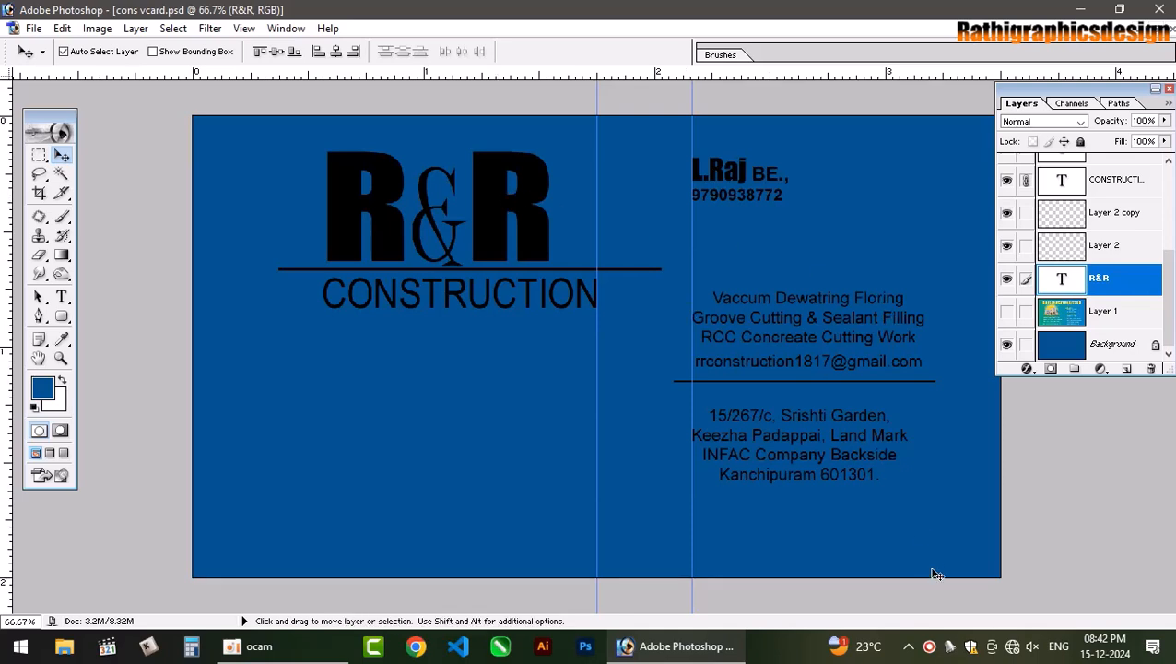
Shift the R&R logo slightly left.
left_click(929, 647)
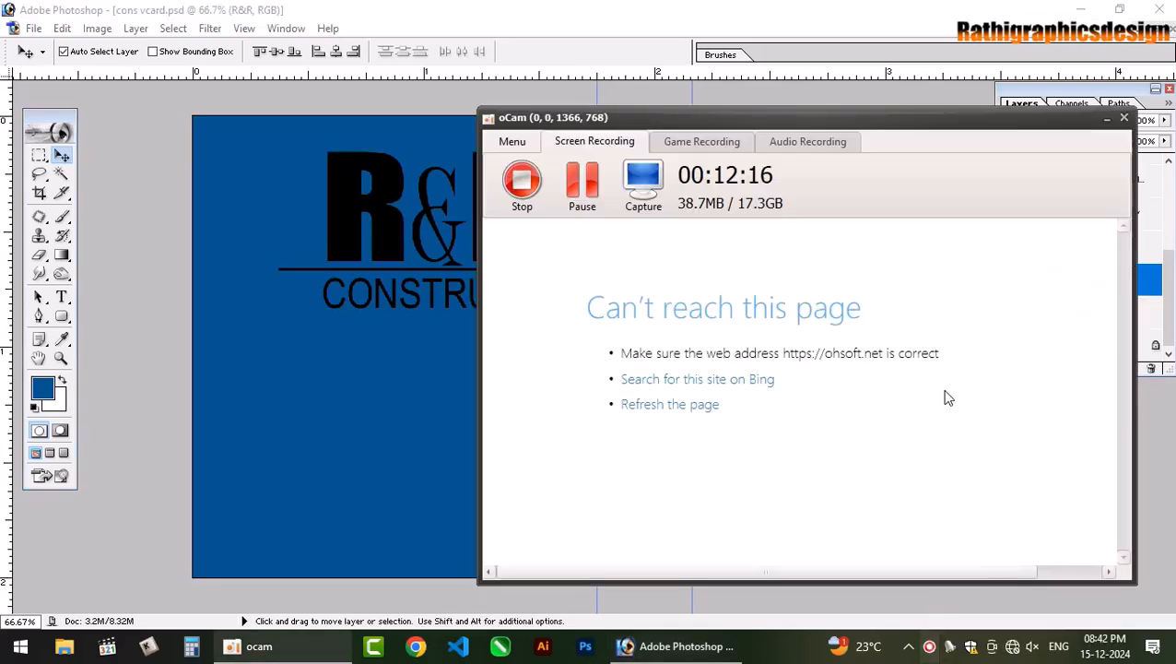
left_click(1107, 119)
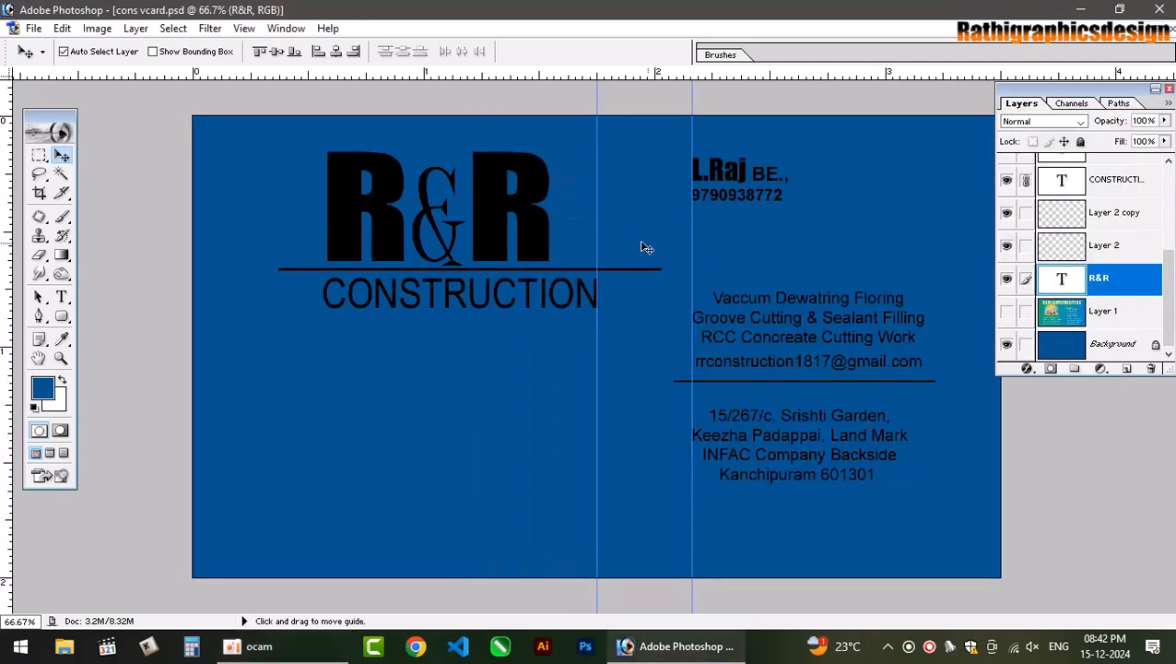
left_click_drag(495, 212, 496, 216)
Select Layer 2 and nudge the line under the logo down and left.
right_click(629, 270)
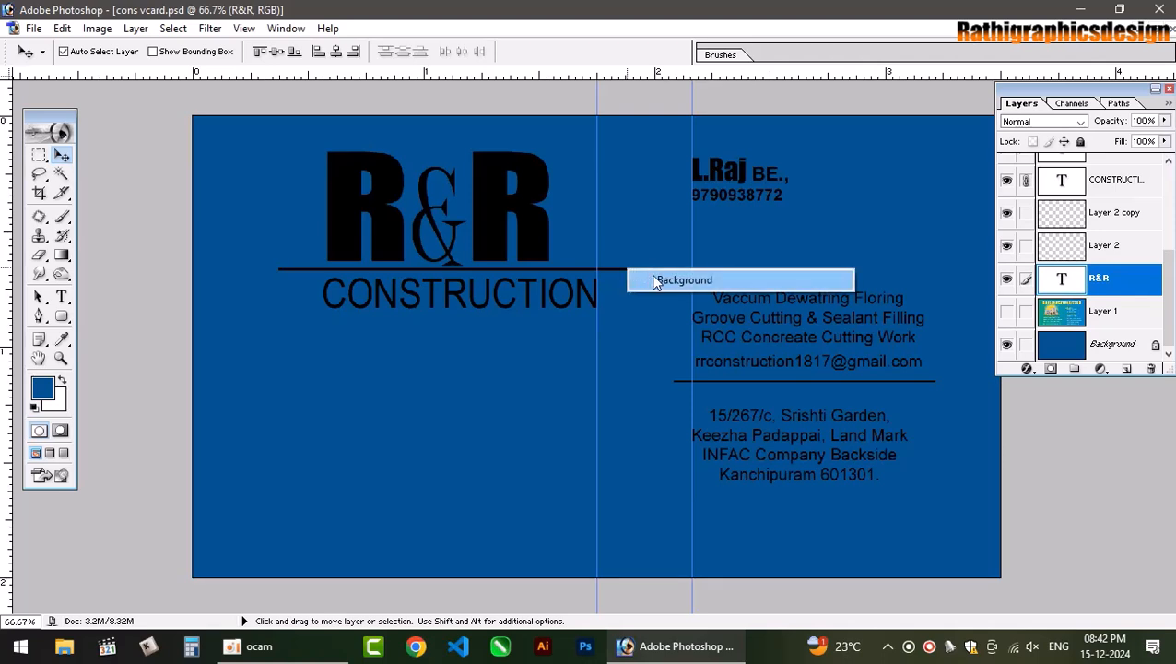
left_click(683, 279)
right_click(648, 274)
left_click(678, 280)
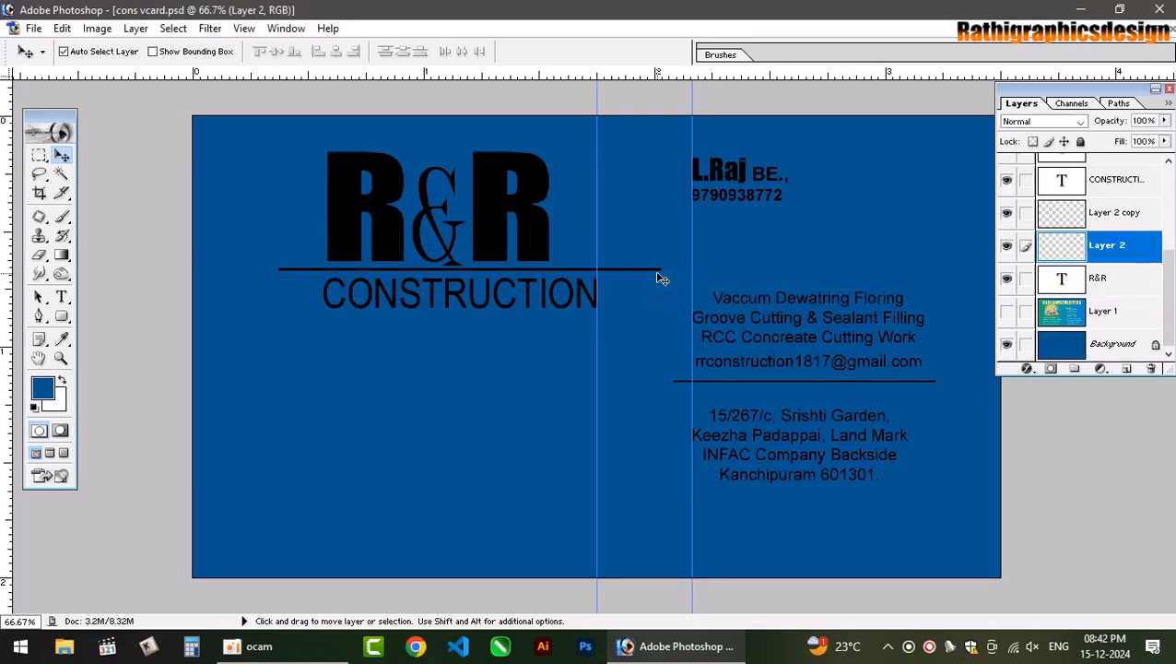
key("Down")
key("Down")
key("Down")
key("Left")
key("Left")
key("Left")
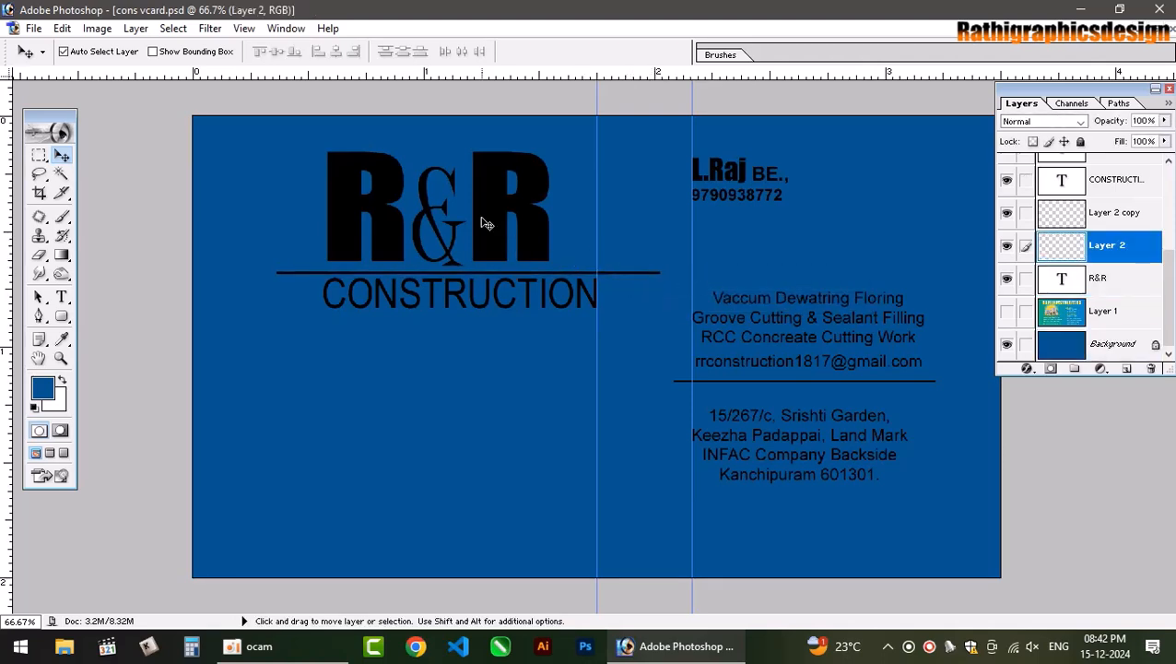
left_click(487, 223)
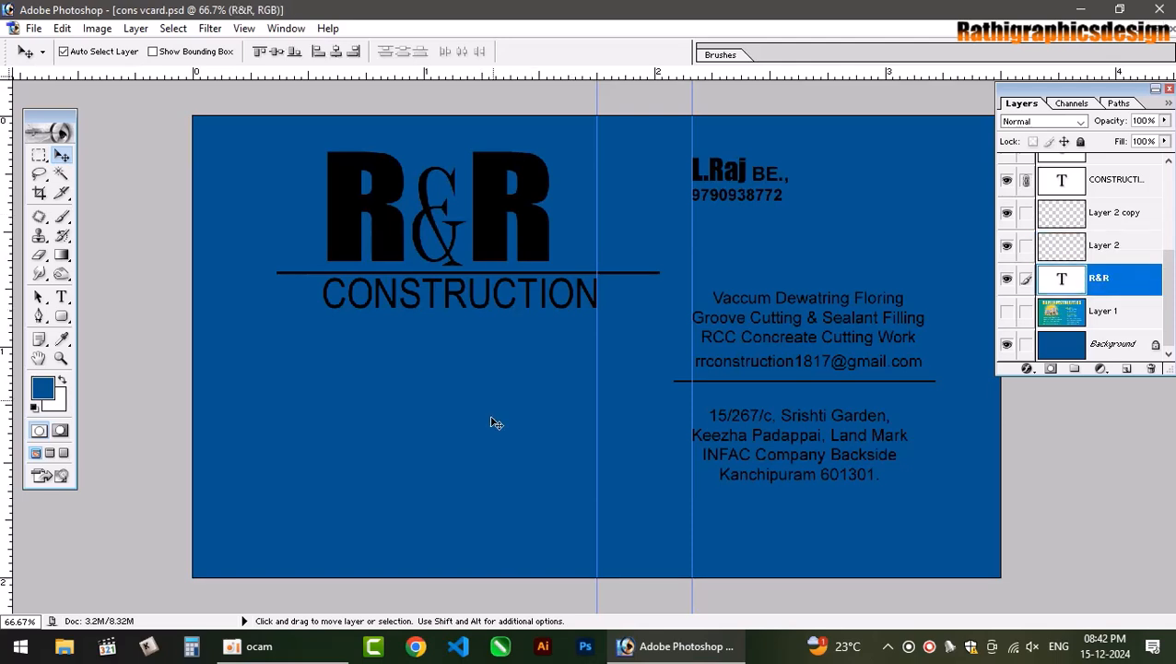
left_click(415, 645)
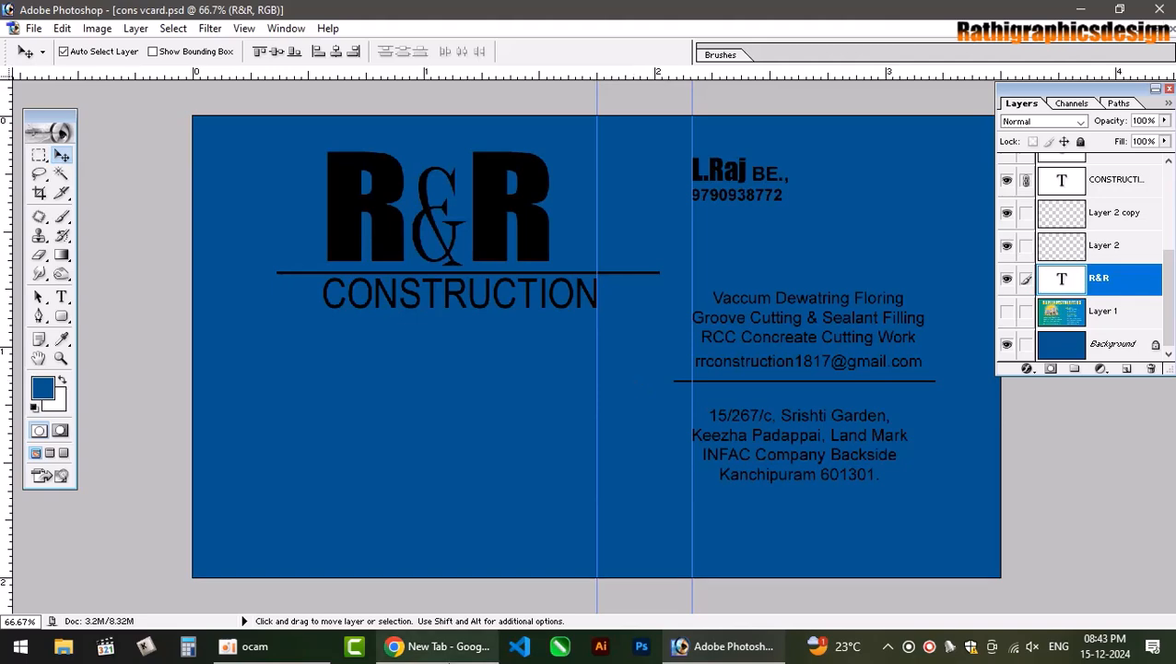
Search Google for 'construction png' and scroll through the results.
type("constr")
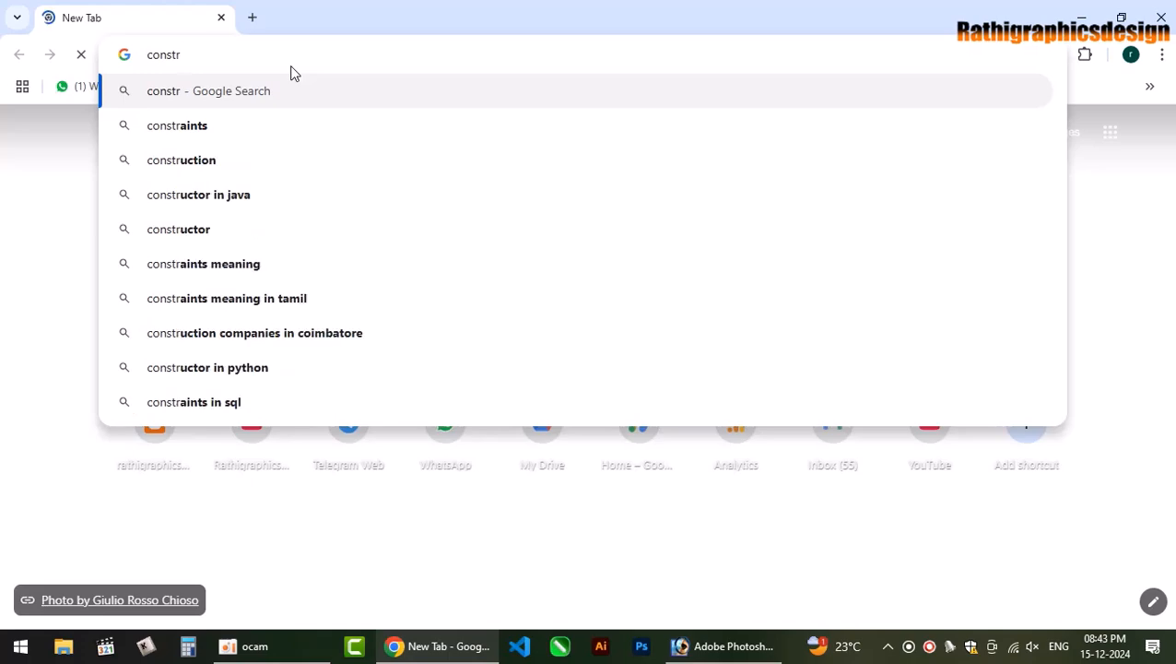
type("uction")
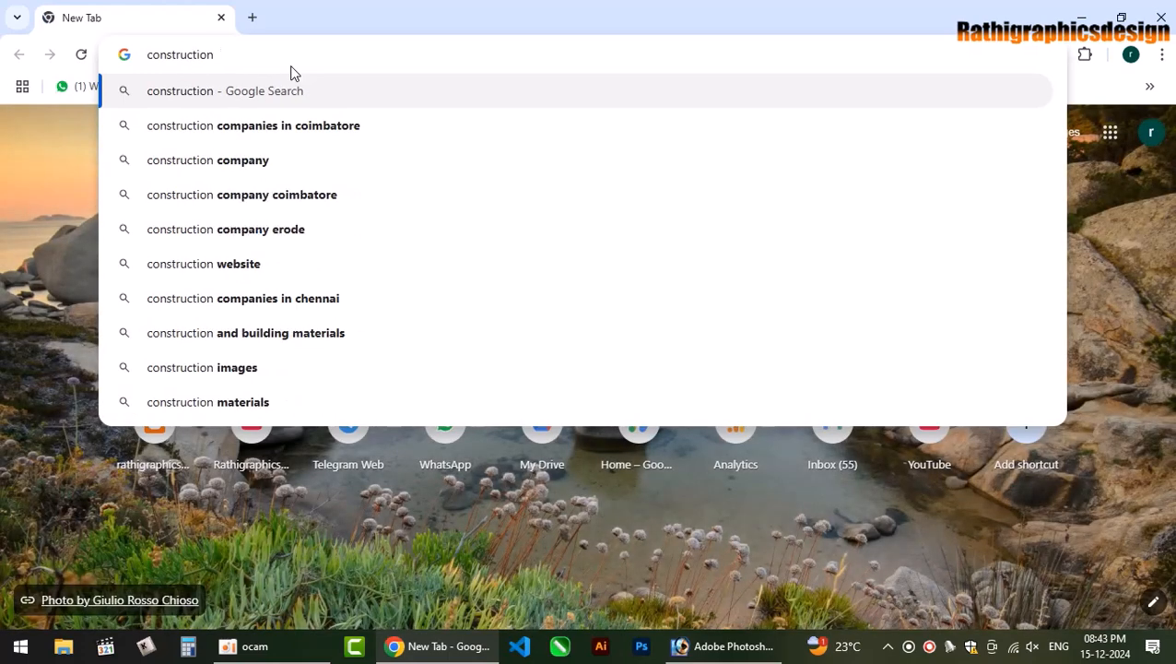
type(" png")
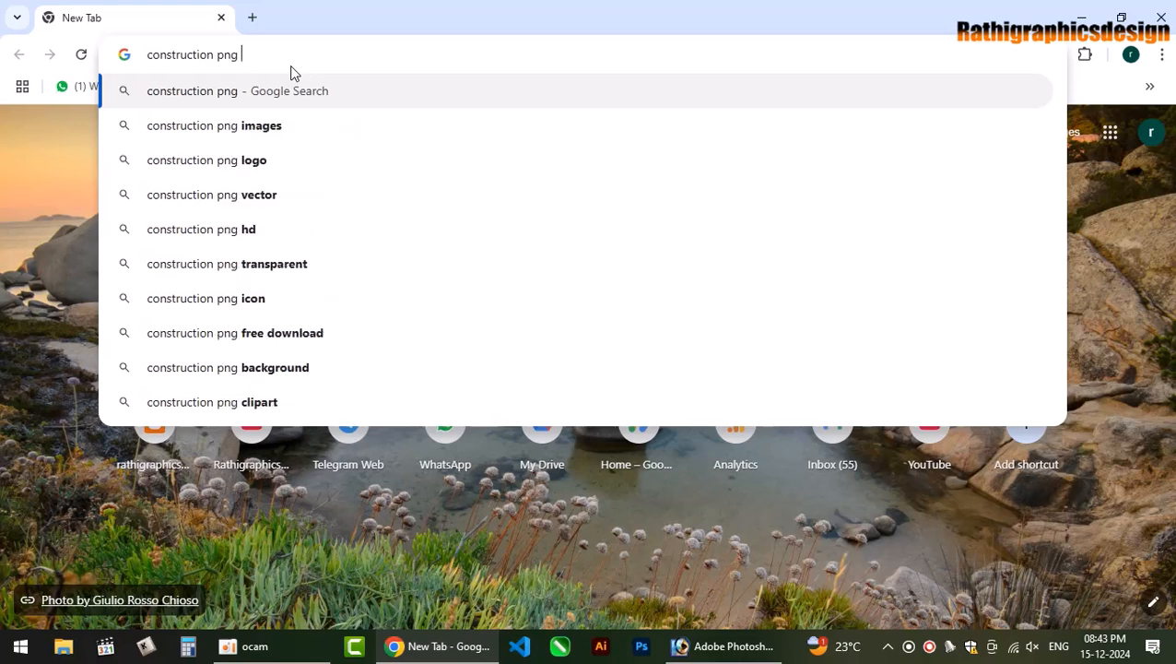
key("Return")
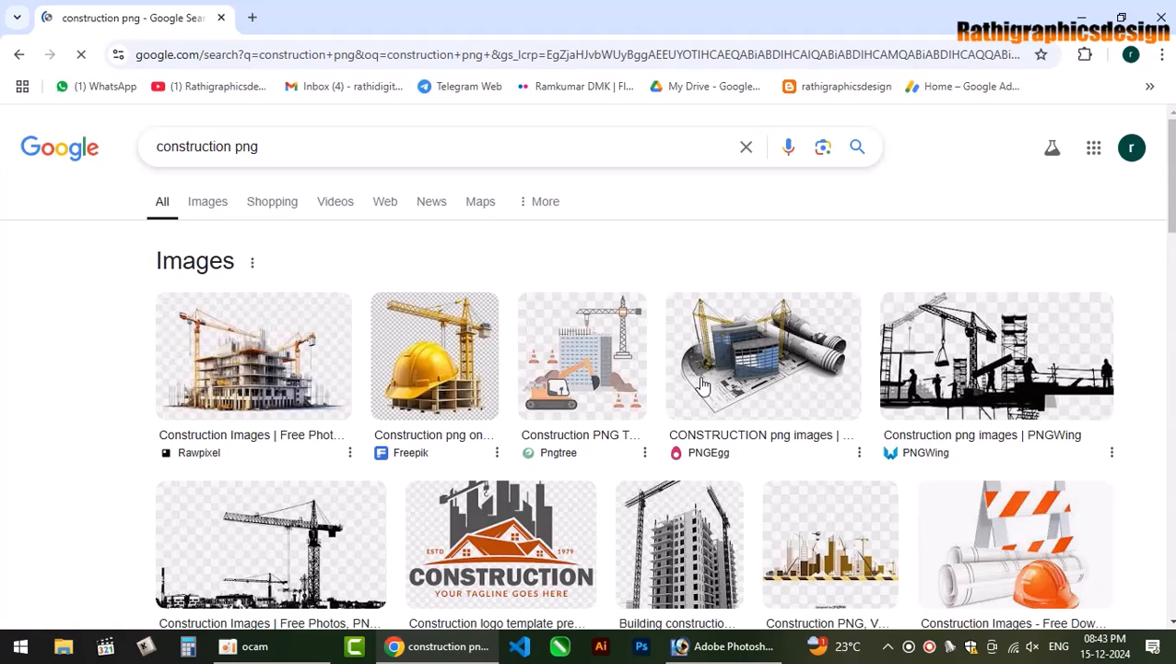
scroll(414, 215, "down", 2)
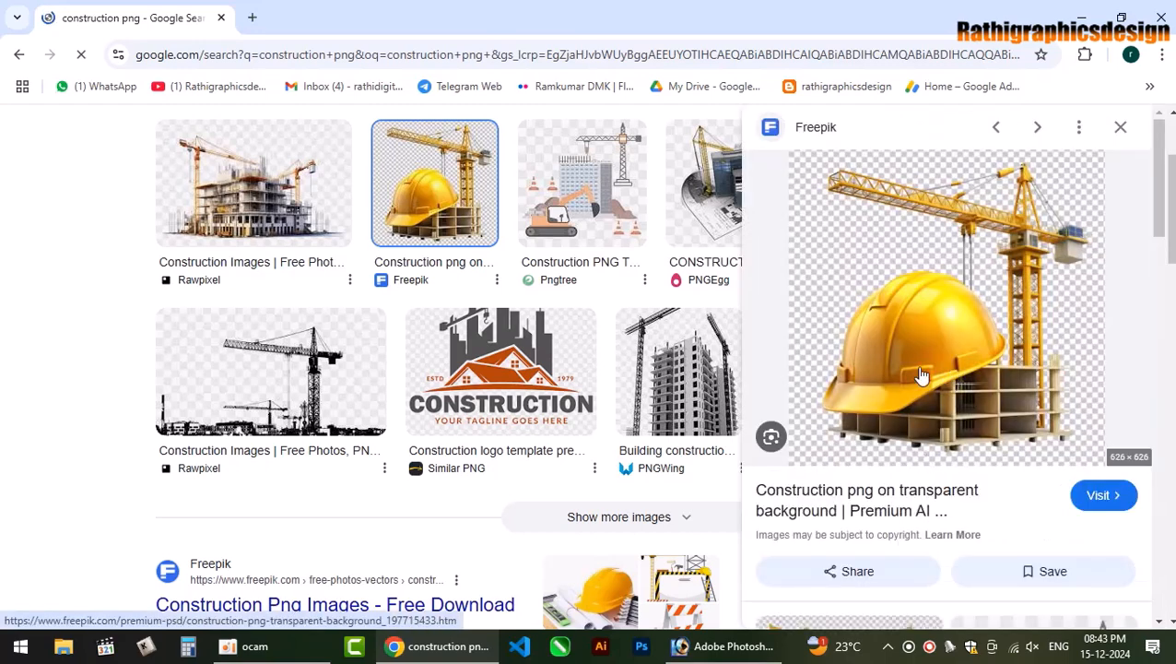
scroll(932, 484, "down", 4)
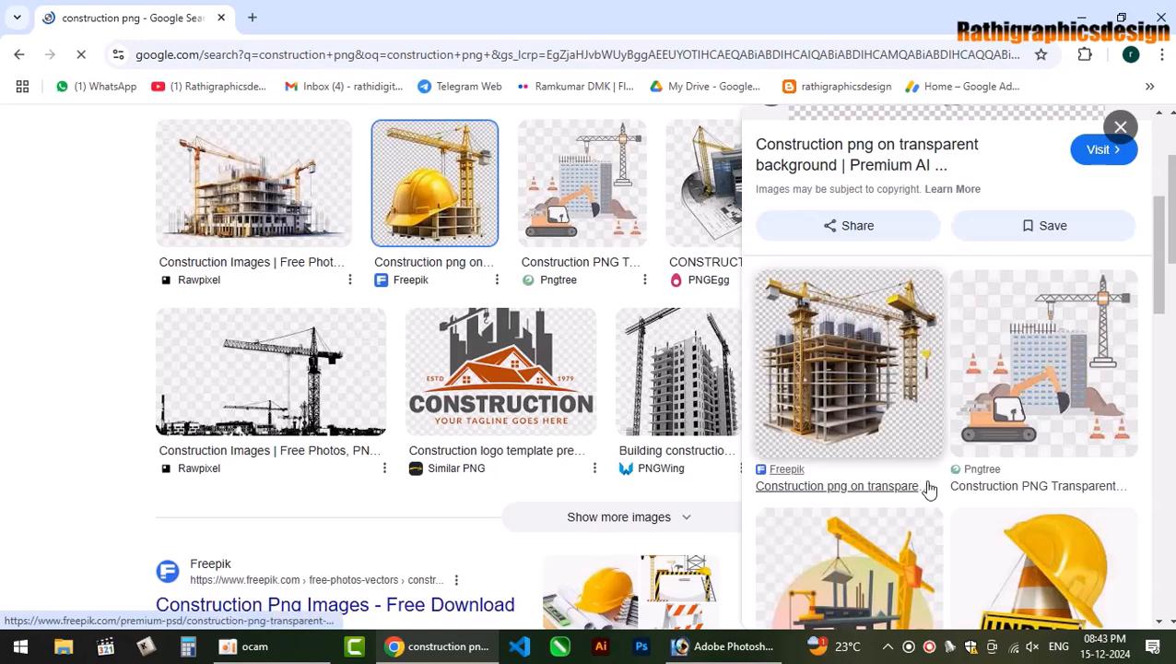
scroll(978, 453, "down", 2)
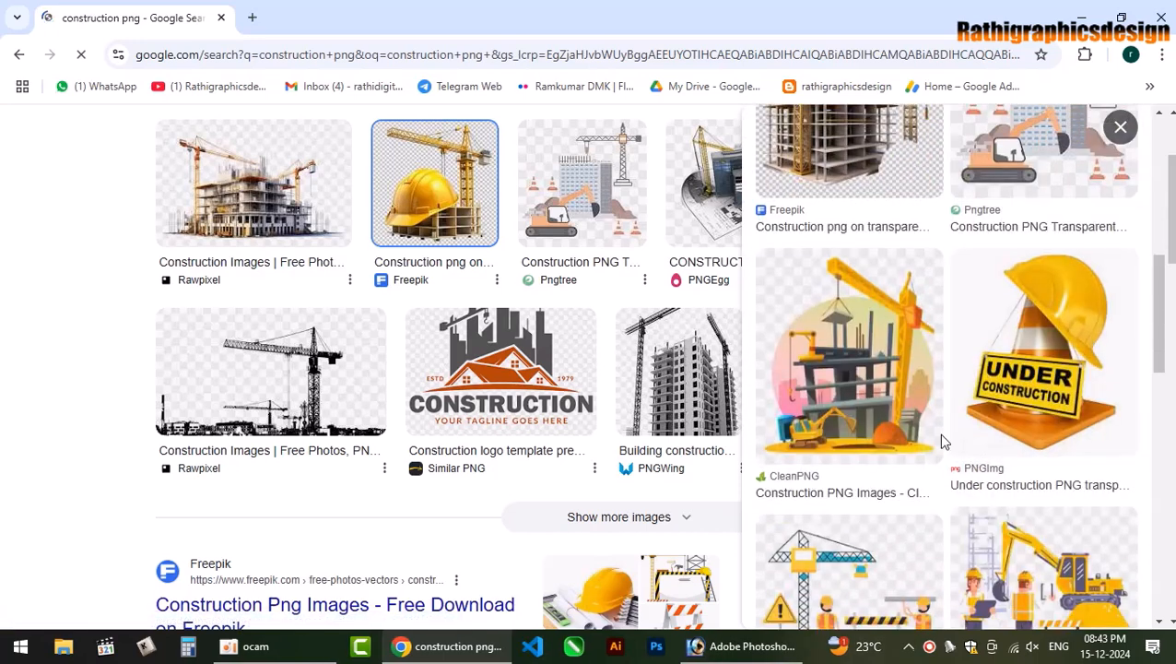
Load more image previews, then open the full image results.
left_click(535, 523)
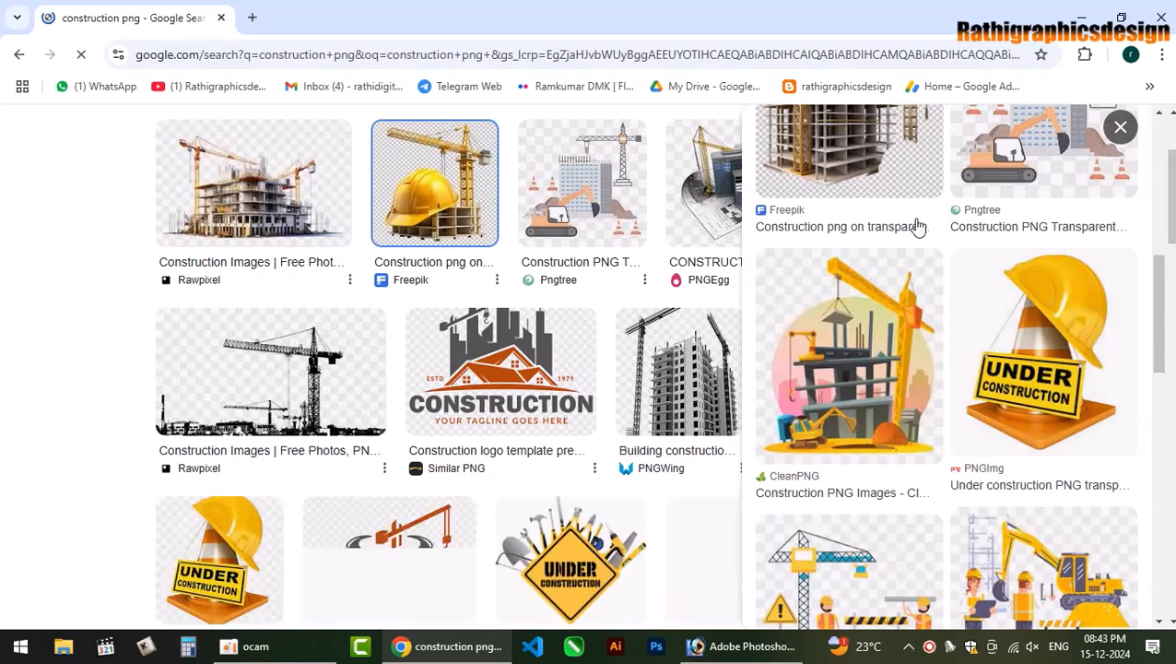
left_click(1121, 128)
scroll(733, 429, "down", 3)
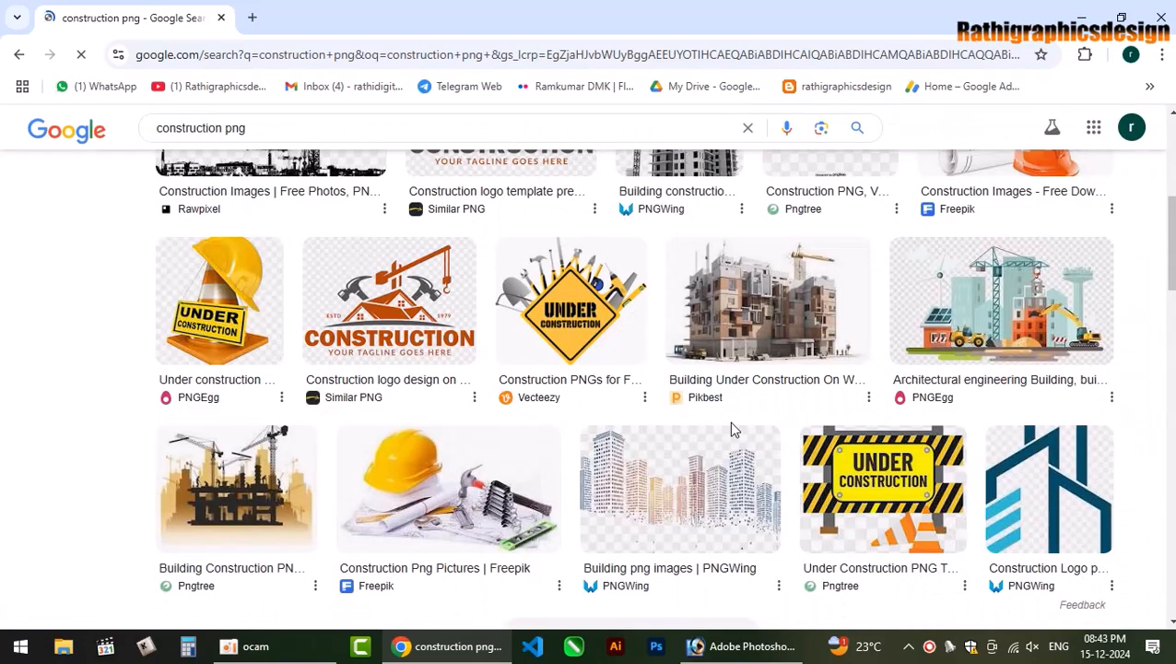
scroll(729, 422, "down", 1)
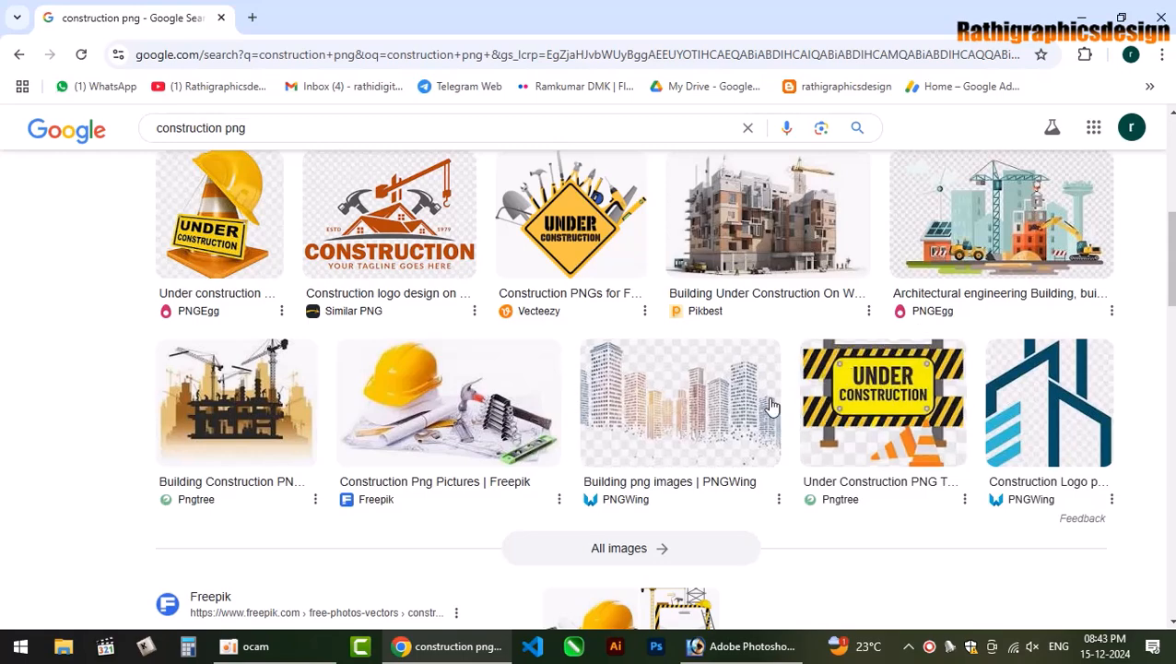
scroll(696, 400, "down", 2)
left_click(628, 385)
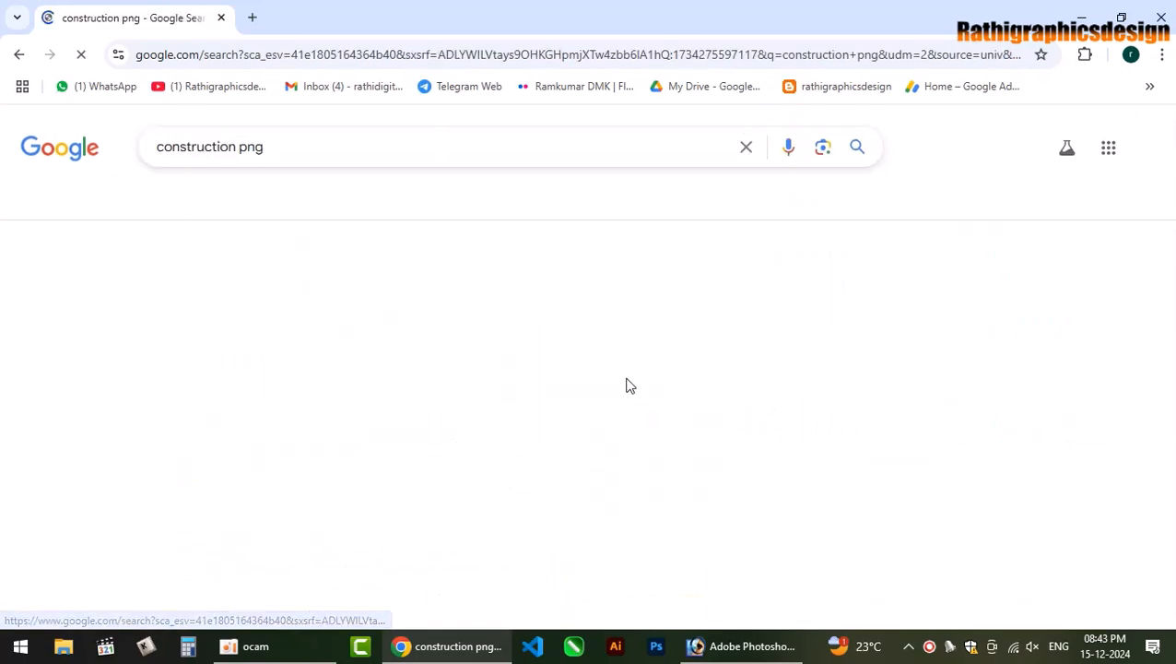
scroll(626, 392, "down", 1)
scroll(626, 392, "down", 2)
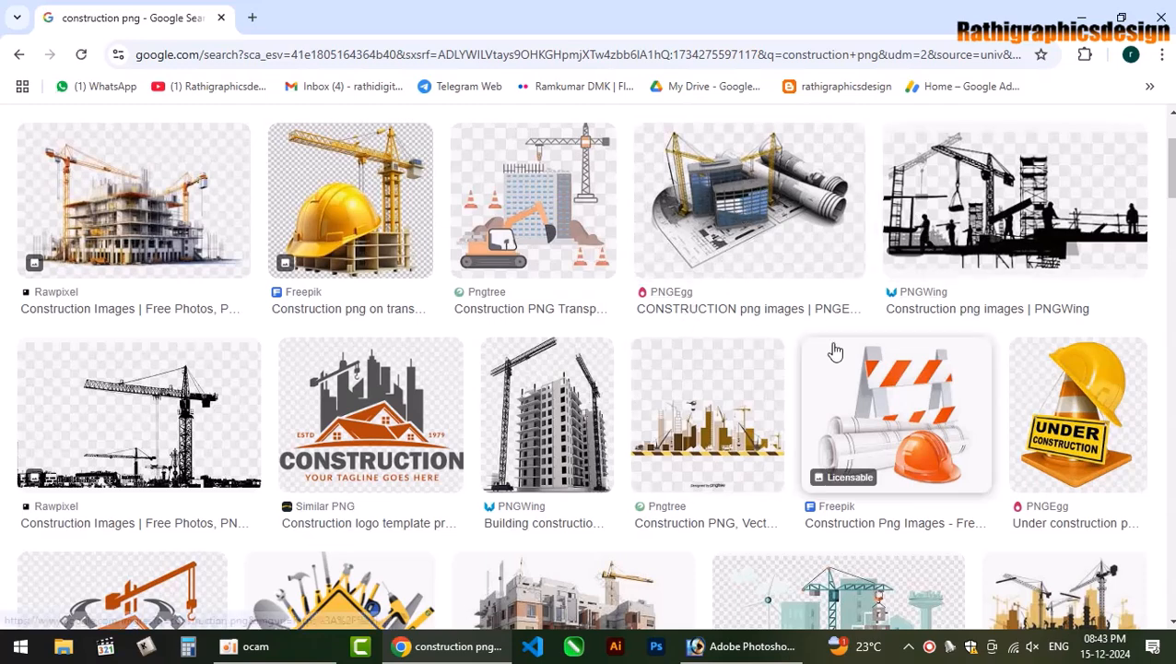
left_click(710, 239)
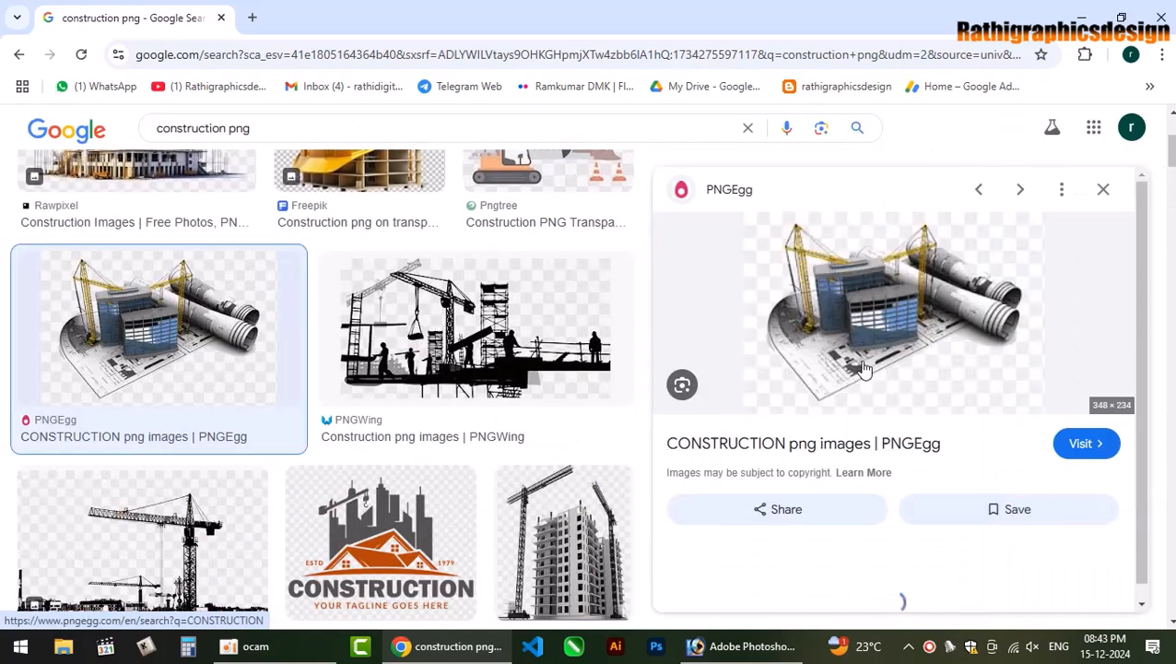
scroll(872, 397, "down", 2)
scroll(875, 406, "up", 2)
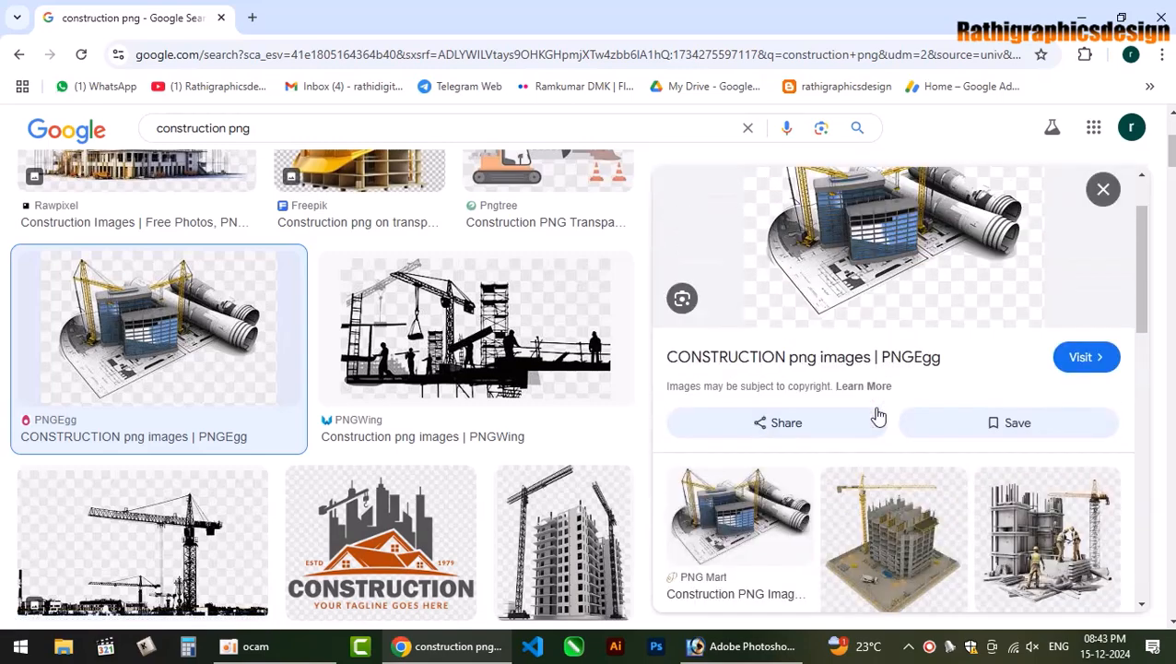
scroll(879, 417, "down", 3)
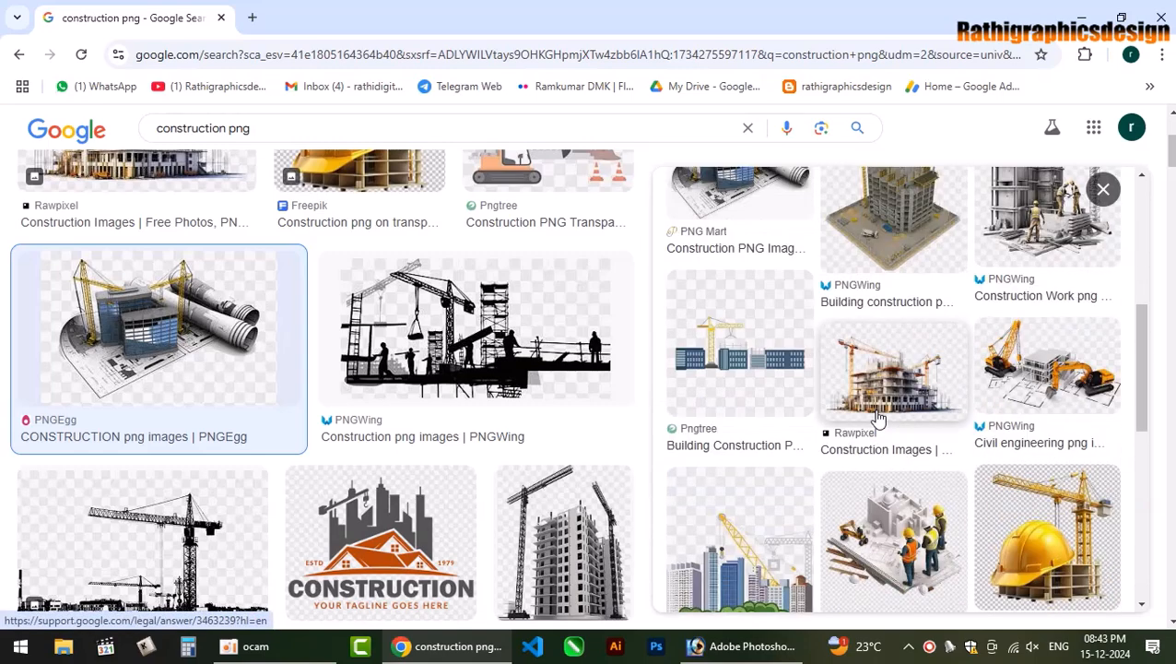
scroll(878, 420, "down", 5)
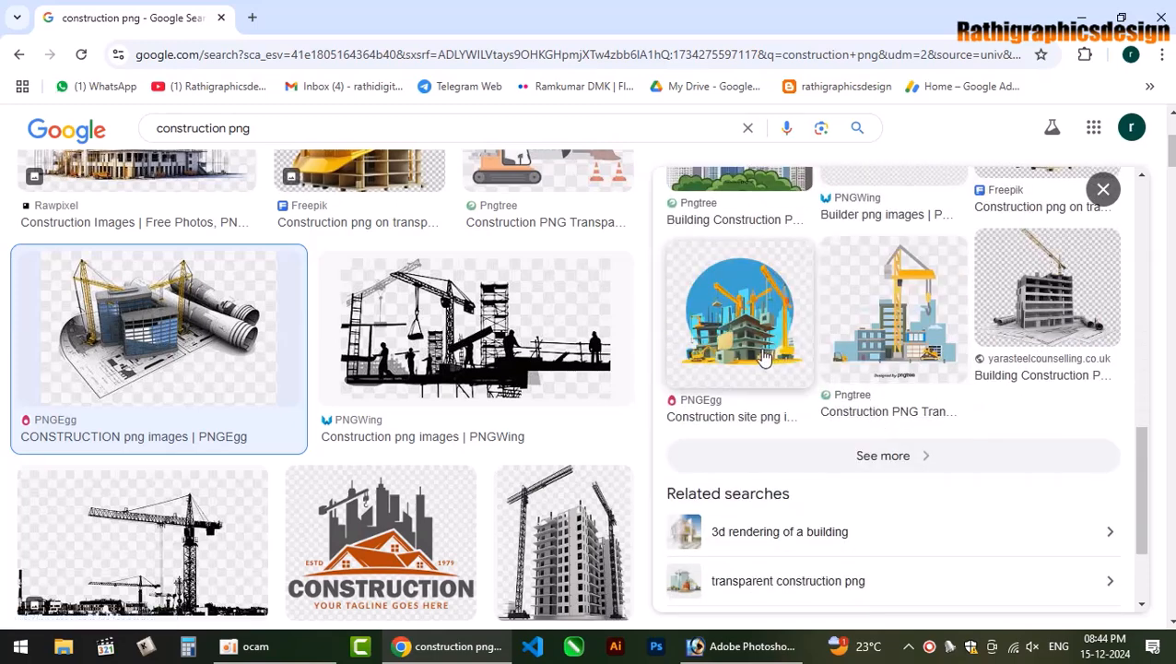
left_click(765, 354)
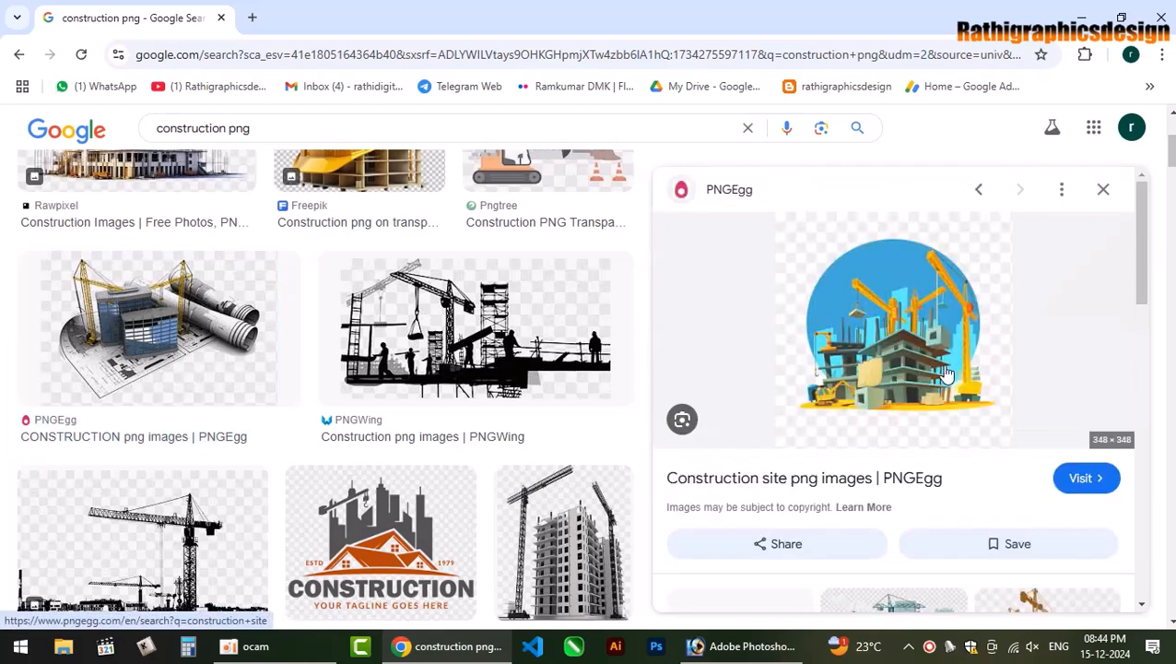
scroll(944, 375, "down", 3)
scroll(945, 375, "down", 3)
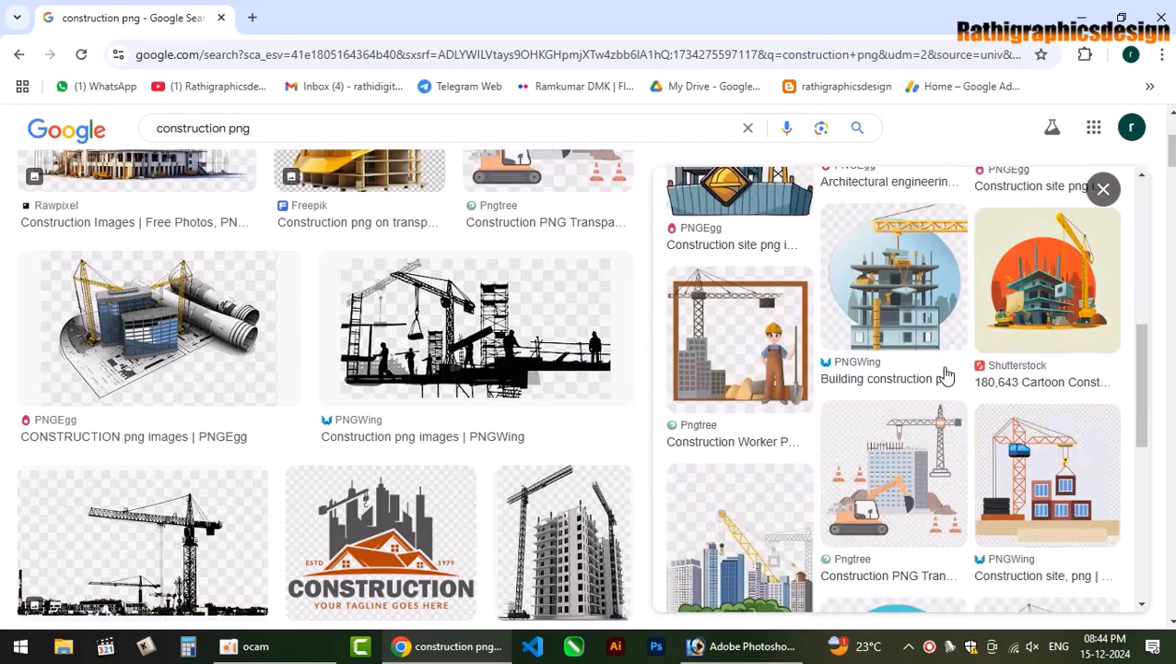
scroll(945, 375, "down", 3)
scroll(945, 368, "down", 2)
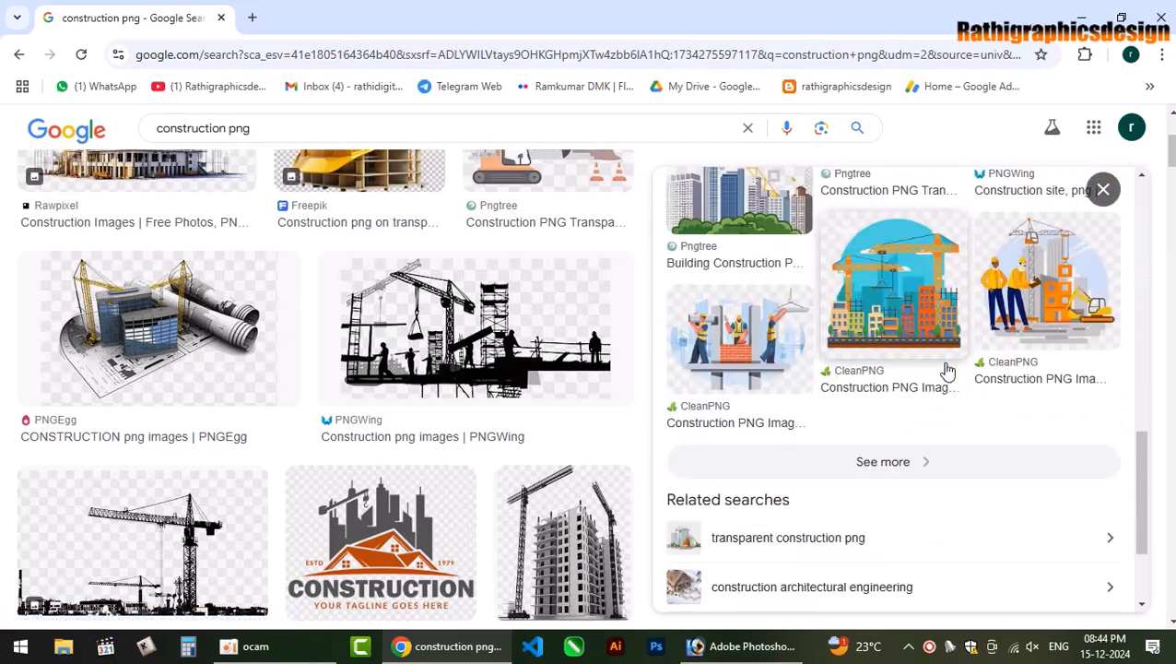
scroll(756, 277, "up", 2)
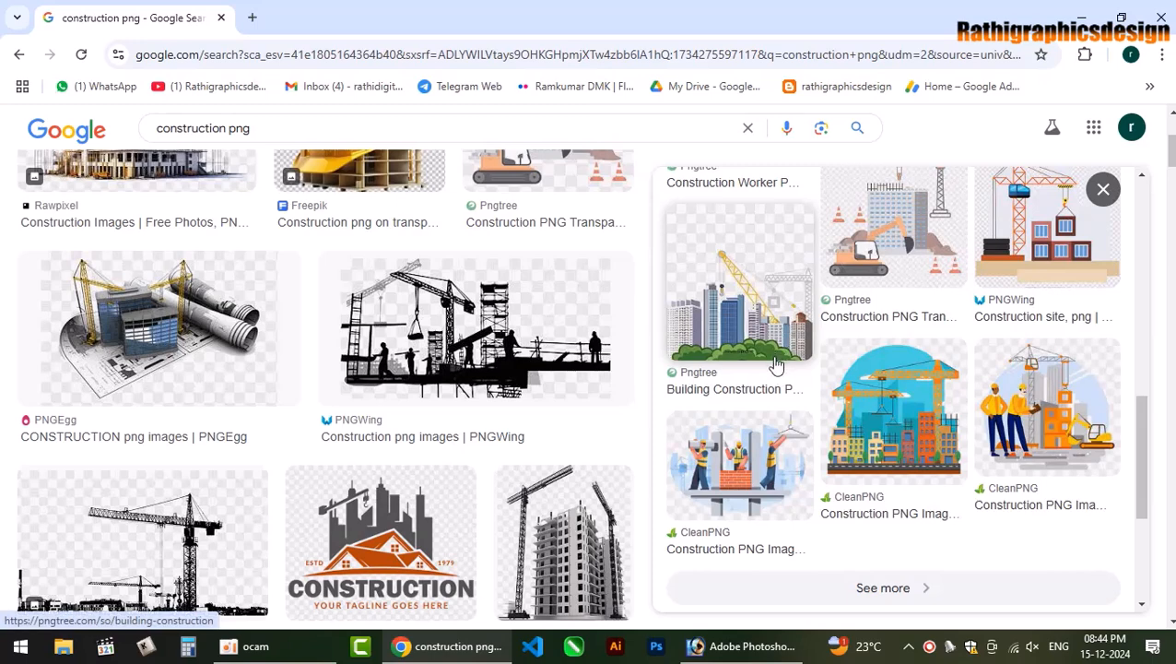
left_click(710, 383)
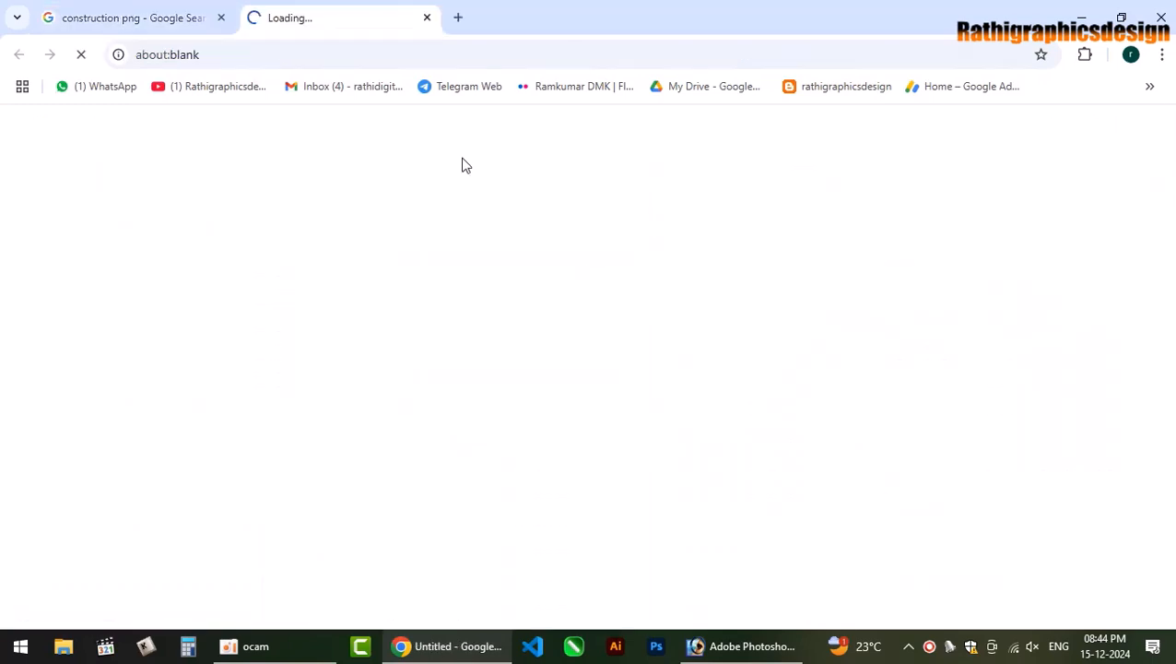
left_click(428, 17)
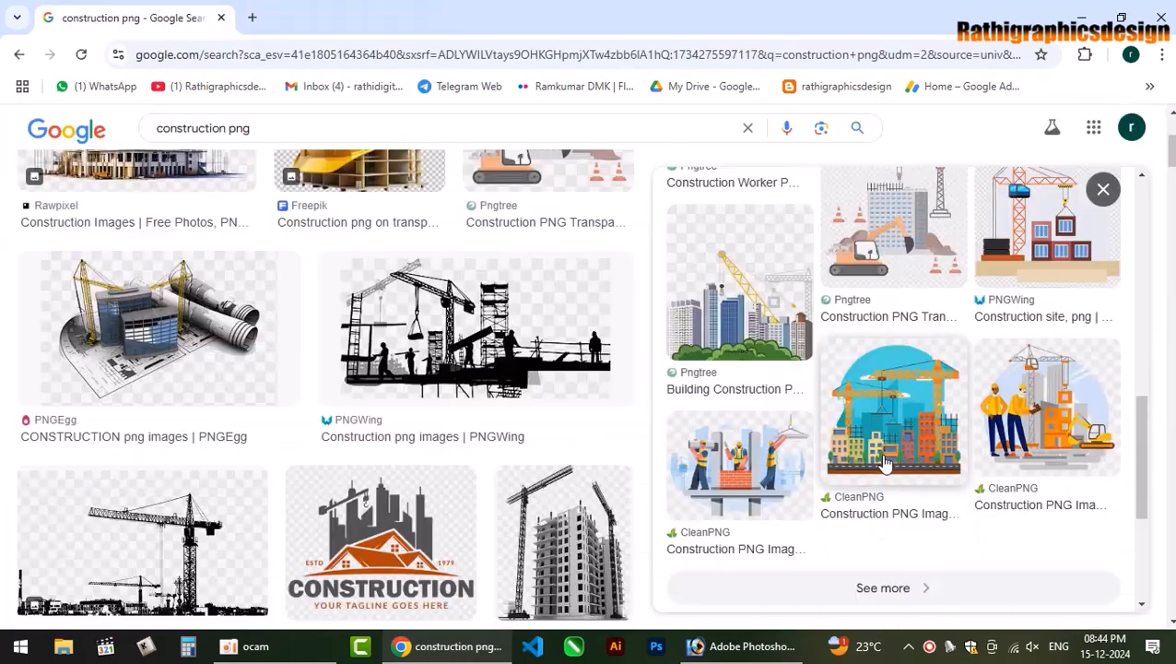
scroll(906, 554, "down", 3)
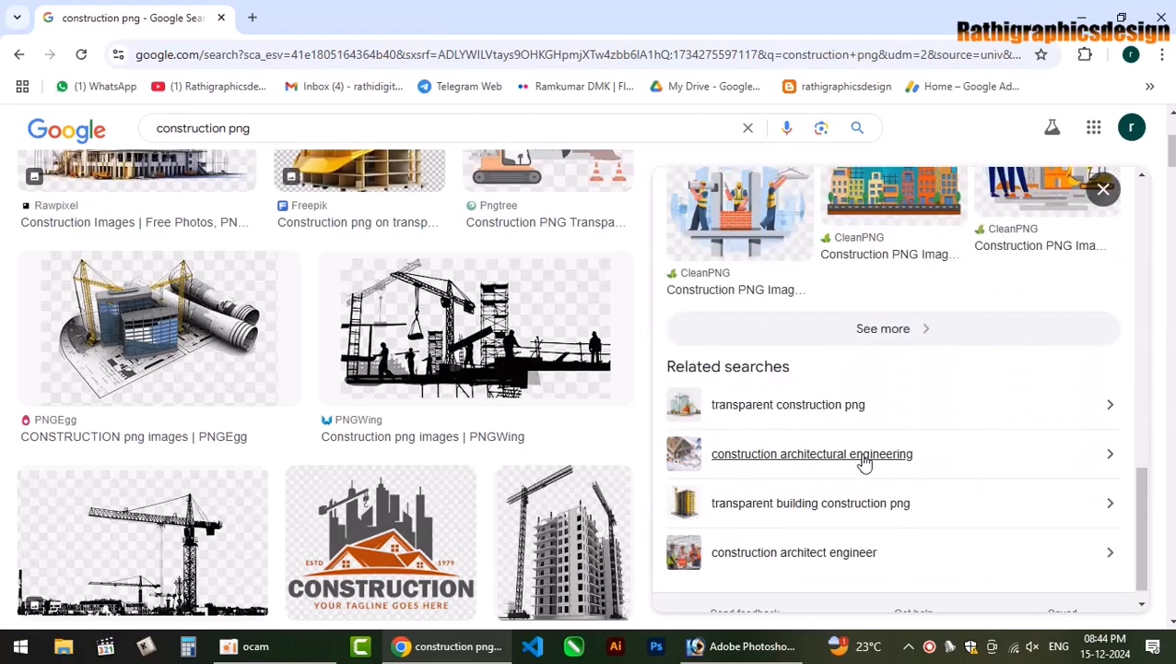
Browse 'transparent construction png' results, then switch to 'home construction png' results.
left_click(837, 415)
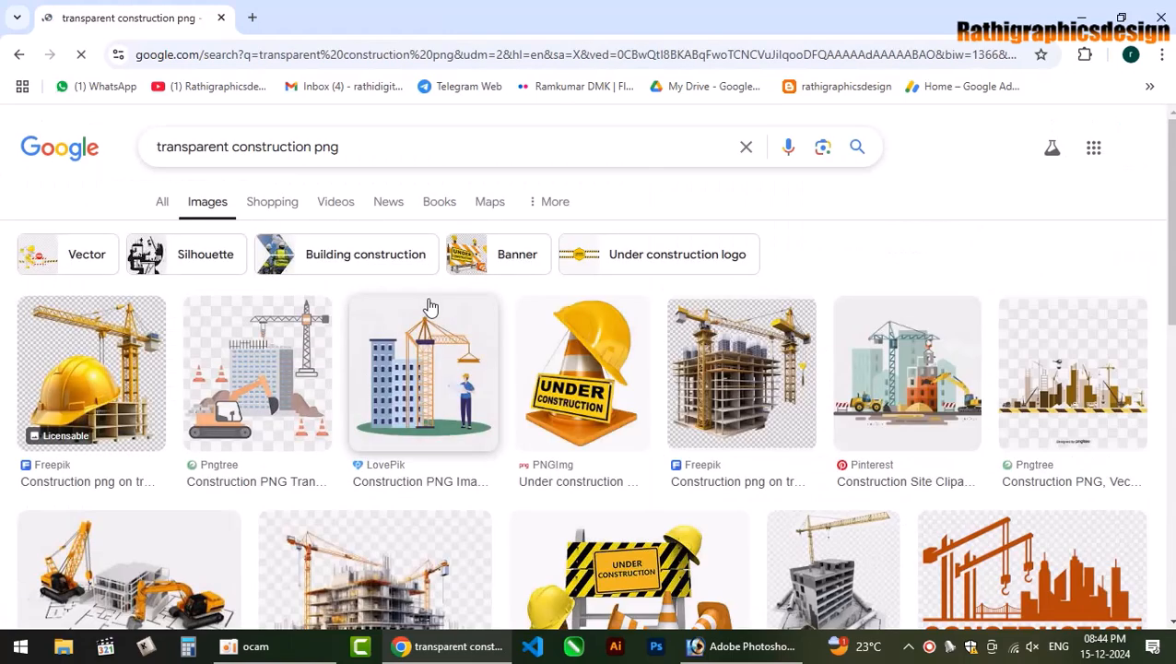
scroll(988, 454, "down", 3)
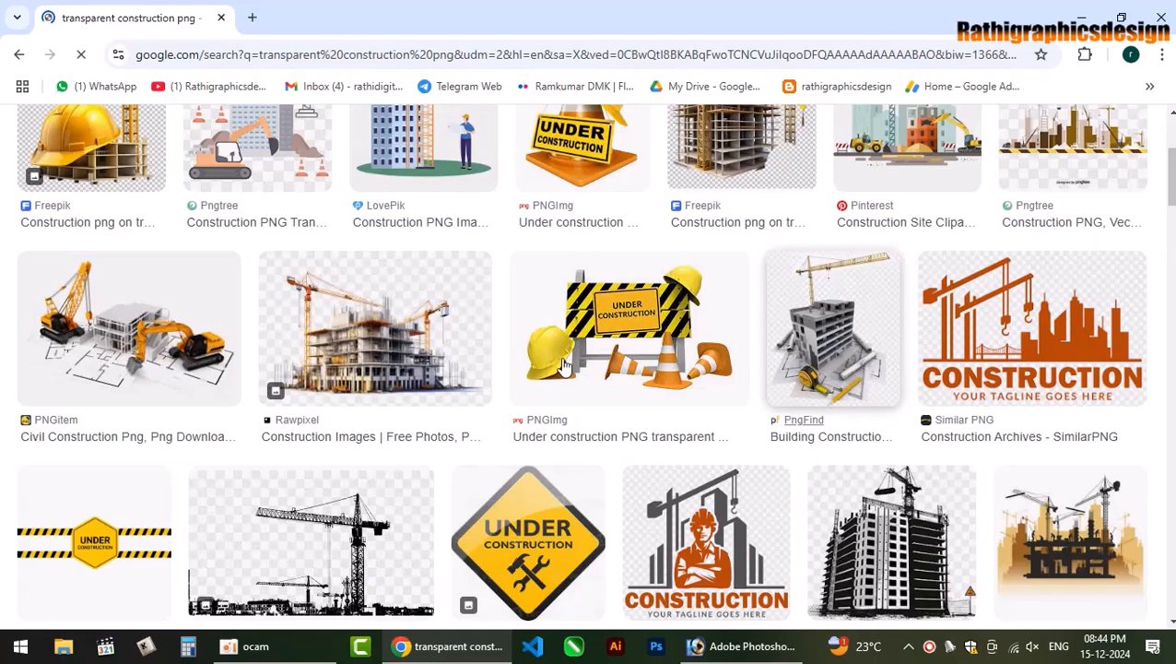
scroll(824, 420, "down", 4)
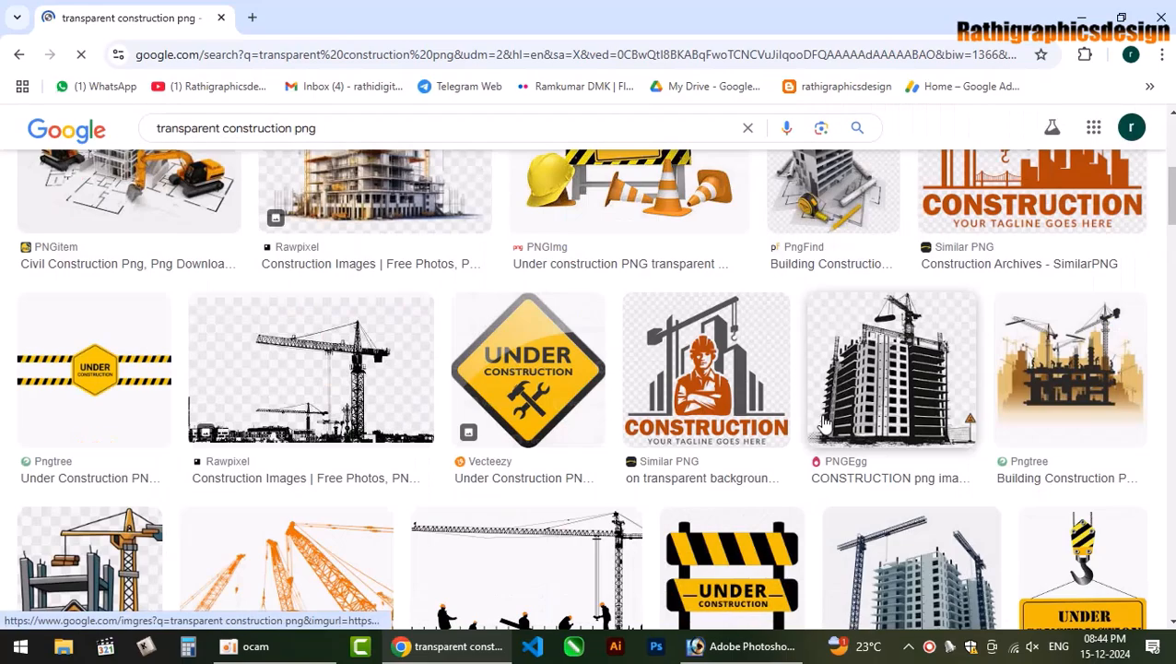
scroll(816, 429, "down", 3)
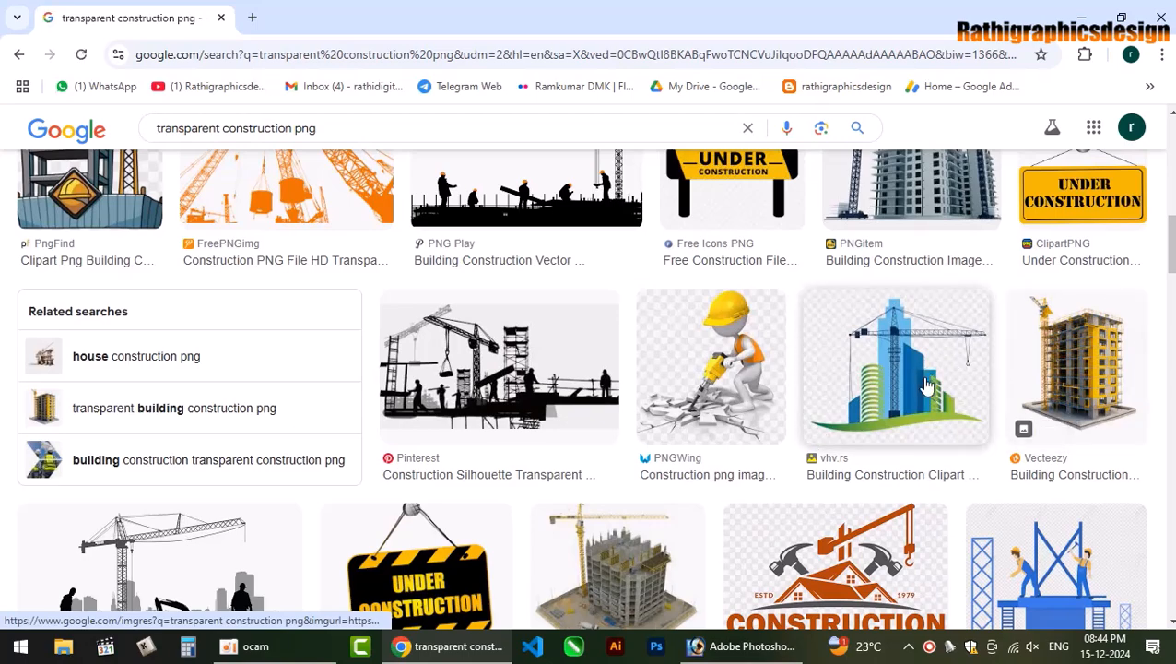
scroll(927, 386, "down", 5)
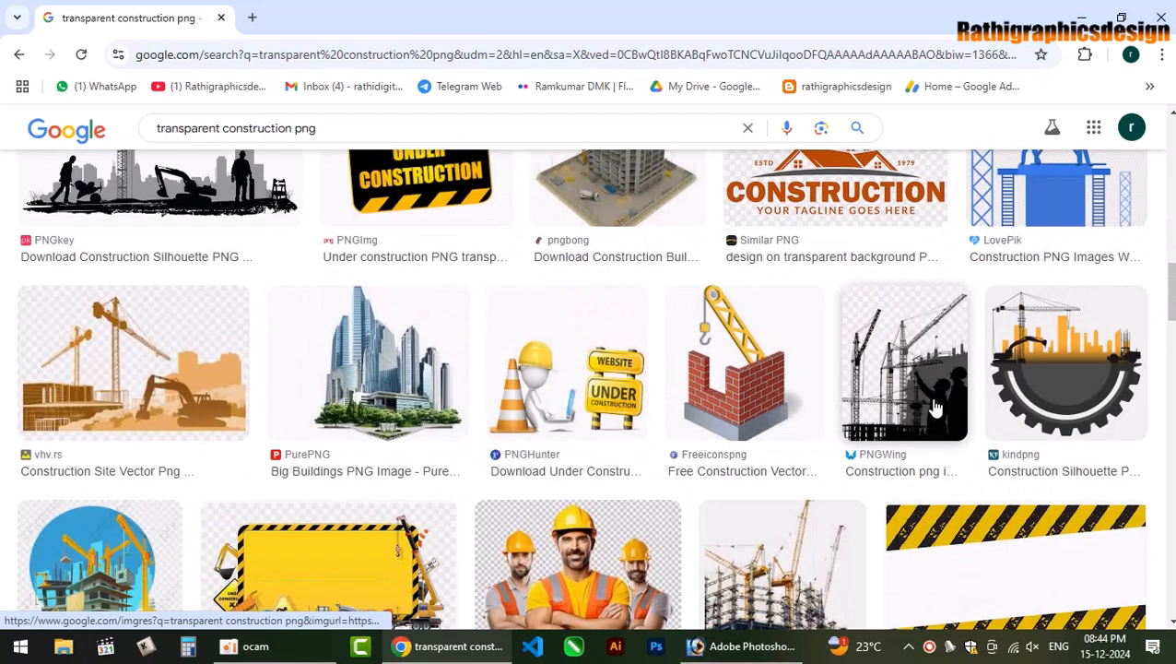
scroll(936, 409, "down", 4)
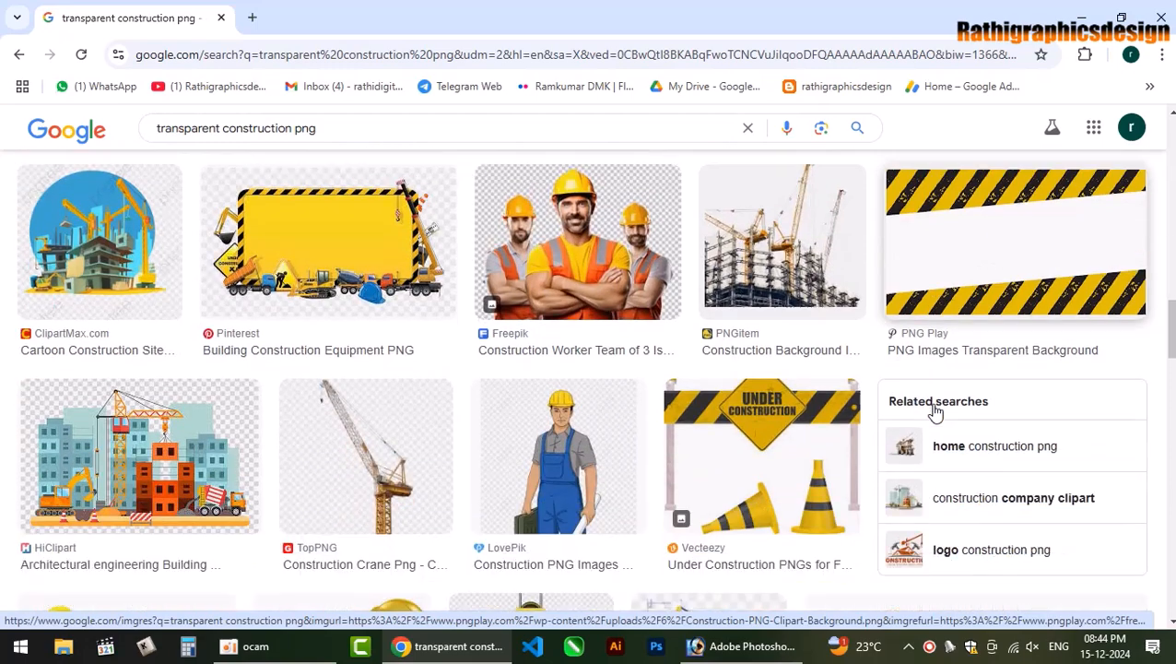
scroll(934, 414, "down", 1)
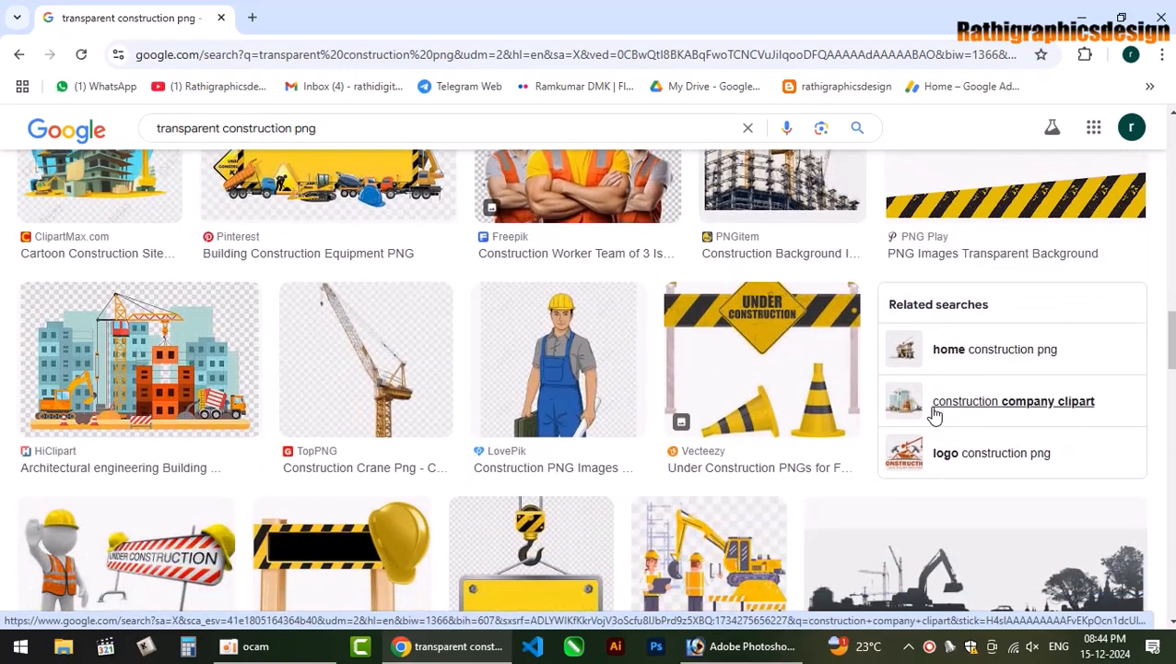
left_click(994, 358)
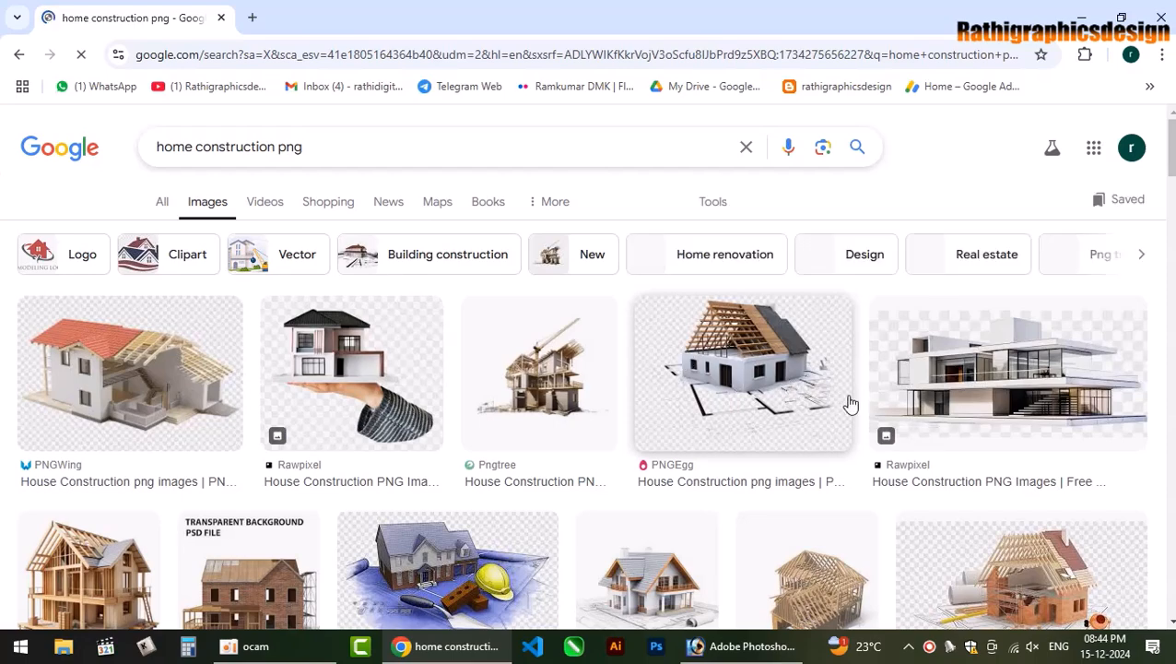
Browse the home construction png results and preview the first Vecteezy house image.
scroll(850, 404, "down", 3)
scroll(836, 399, "down", 2)
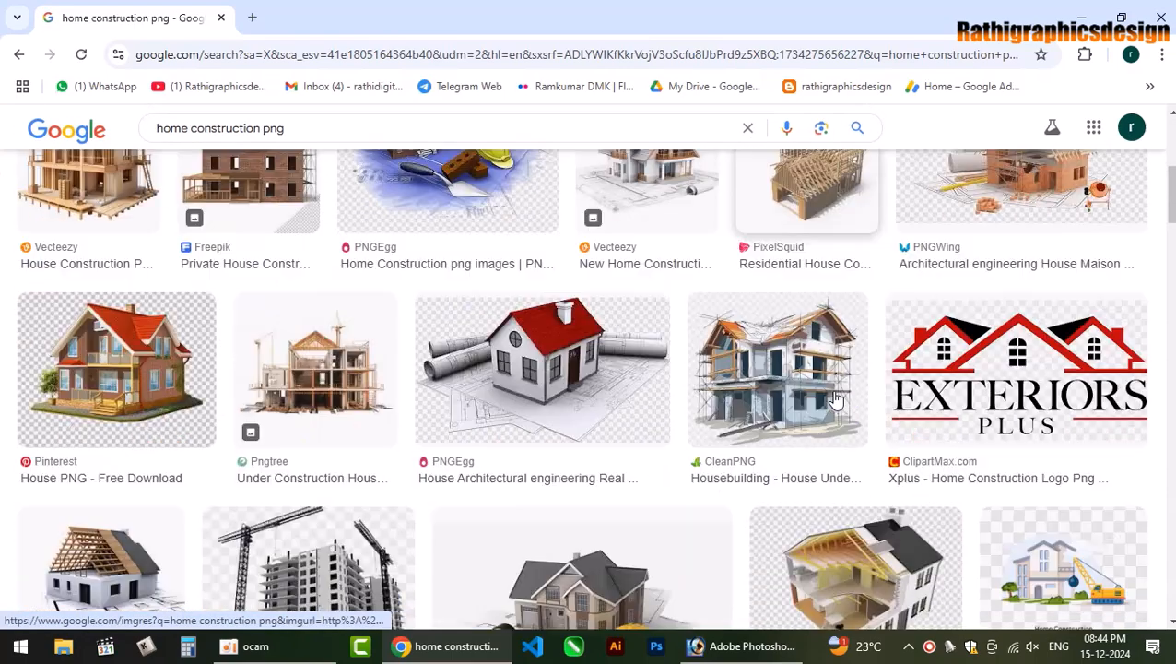
scroll(836, 400, "up", 3)
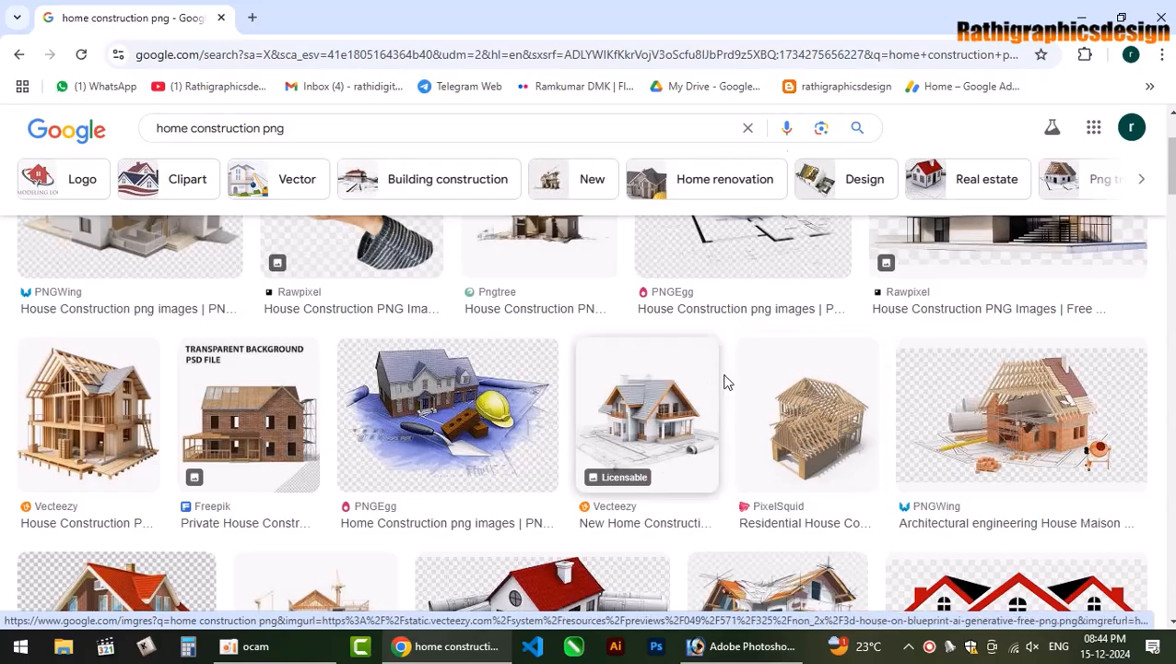
scroll(1015, 415, "up", 2)
scroll(1048, 428, "down", 8)
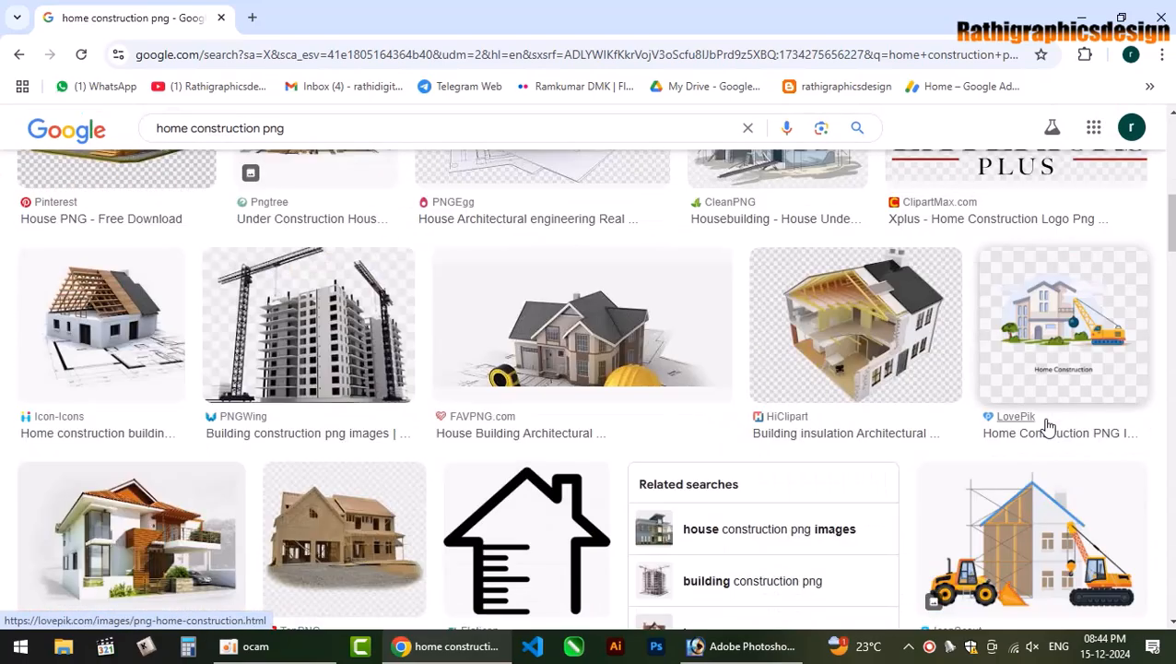
scroll(1048, 428, "down", 3)
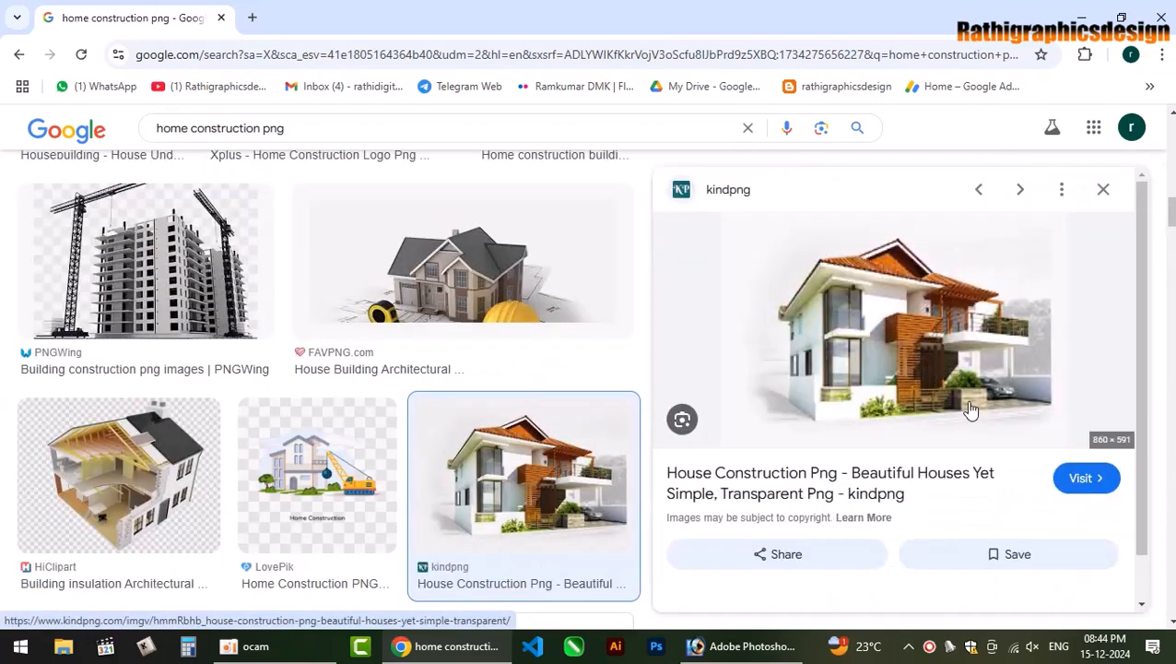
scroll(970, 410, "down", 4)
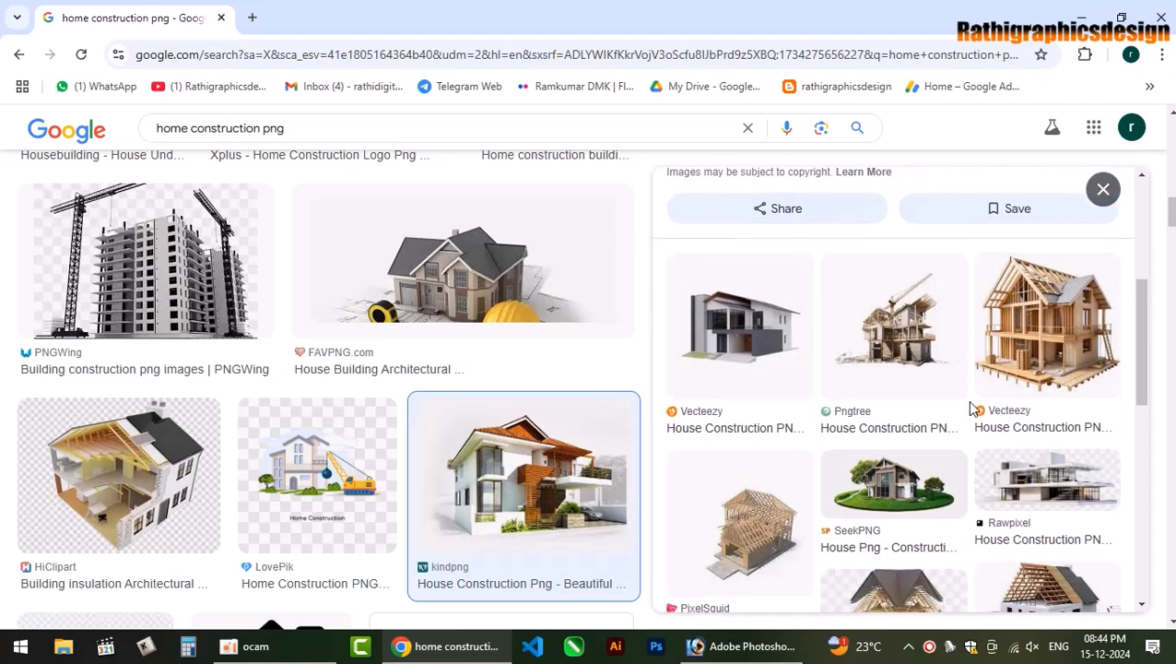
scroll(919, 447, "down", 1)
left_click(766, 269)
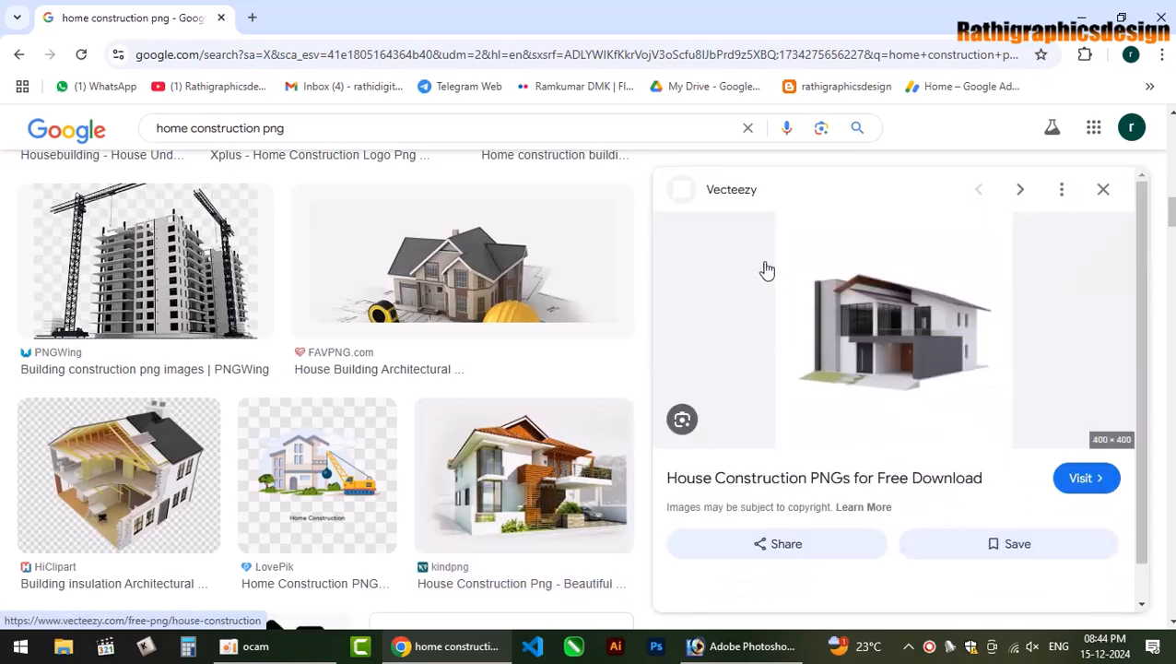
left_click(1103, 190)
Preview the Vecteezy blueprints-and-hard-hat image and open its source page.
scroll(972, 415, "down", 4)
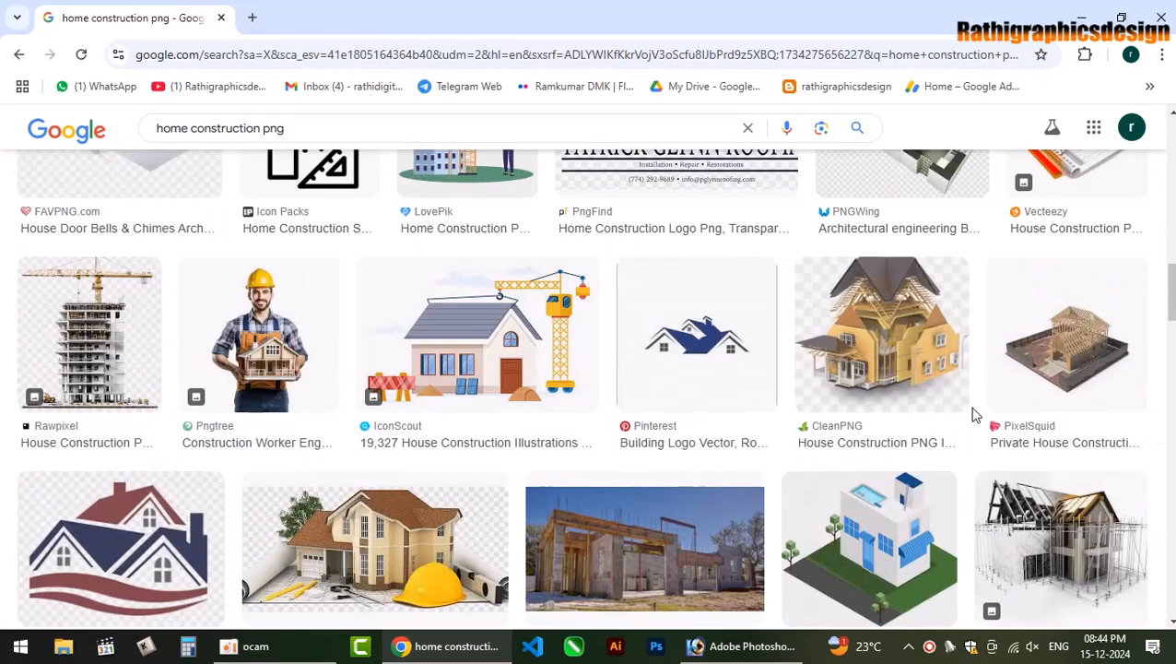
scroll(975, 415, "up", 2)
left_click(1093, 314)
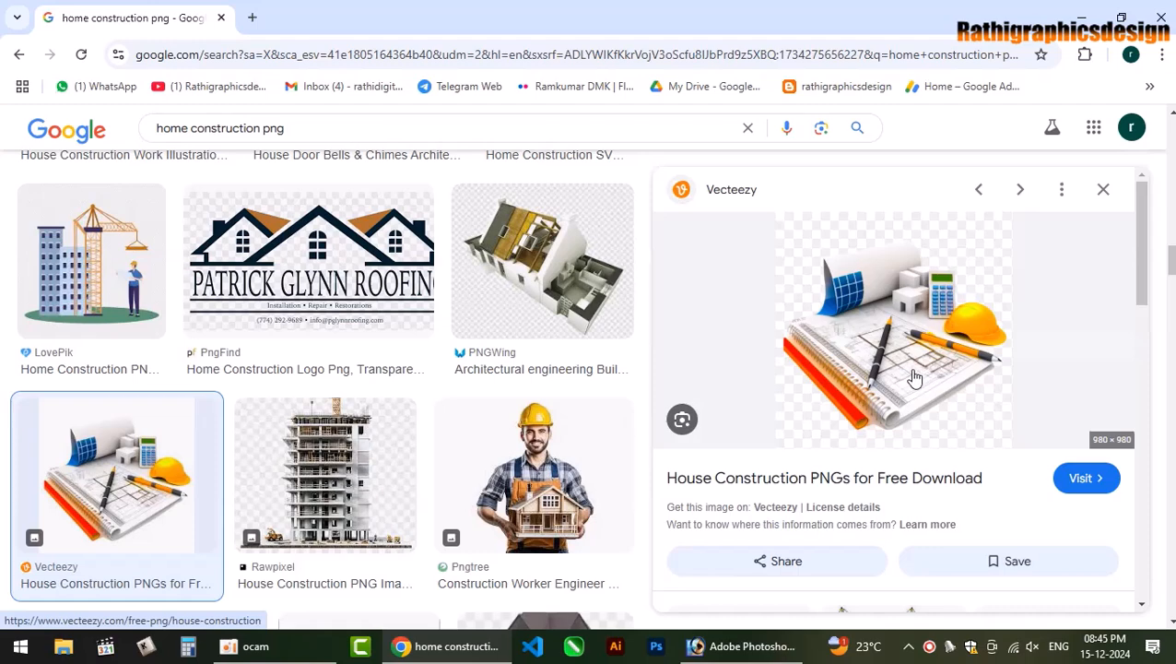
left_click(880, 480)
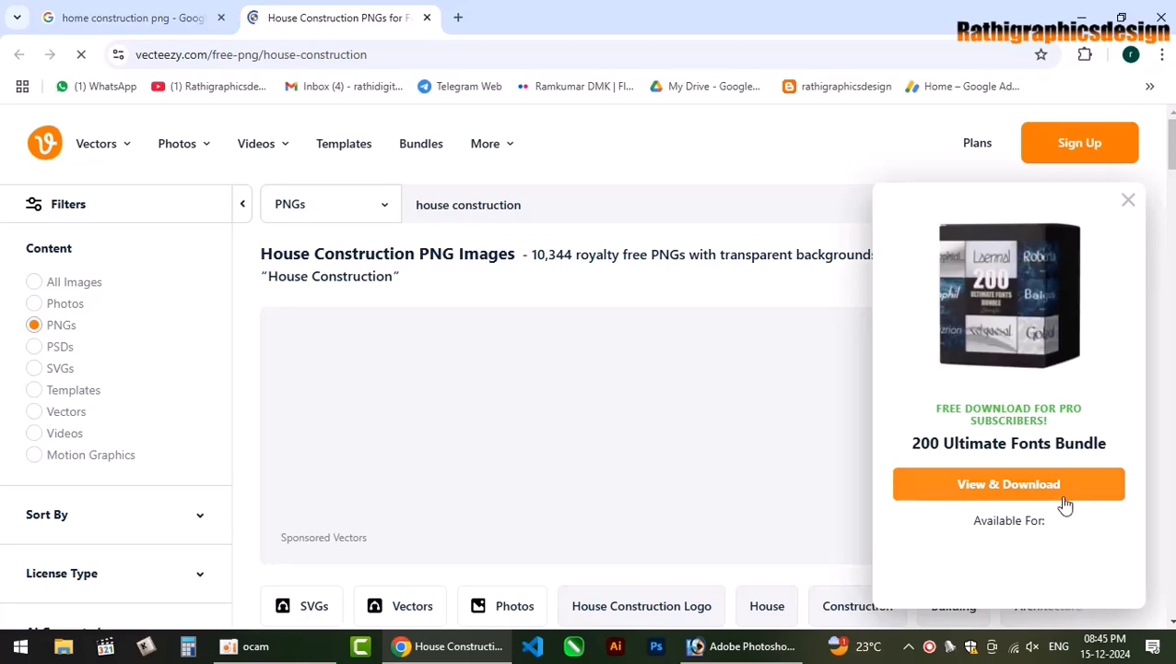
Dismiss the fonts bundle promo and the 'Want more downloads?' offer on Vecteezy.
left_click(1128, 200)
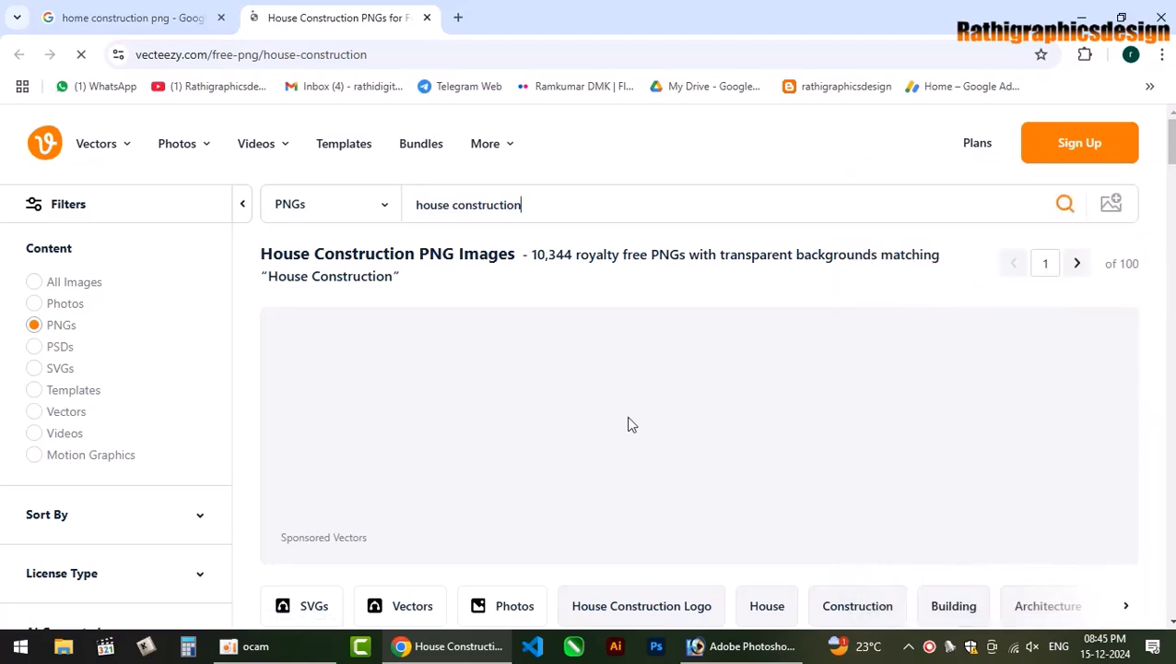
scroll(628, 424, "down", 3)
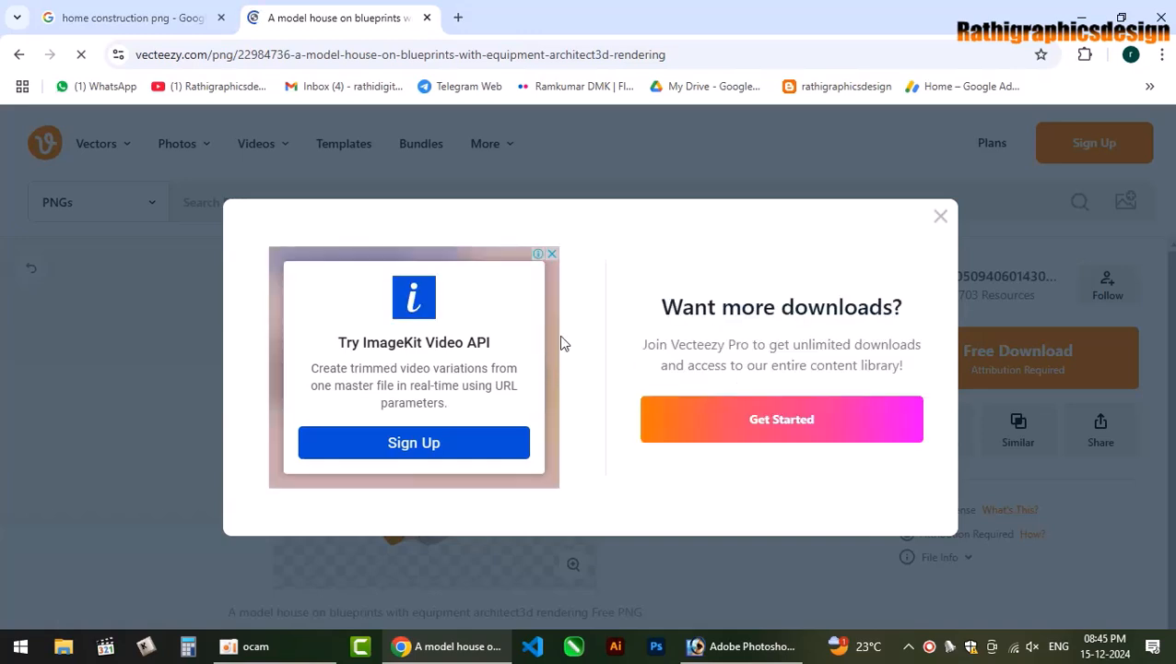
left_click(940, 219)
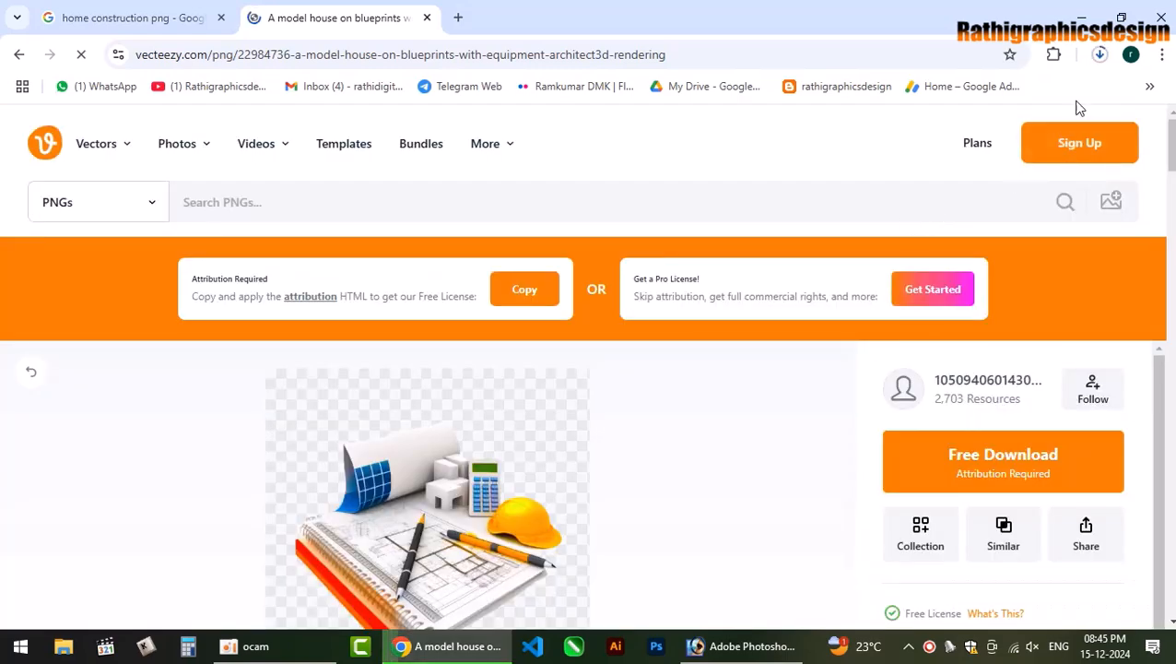
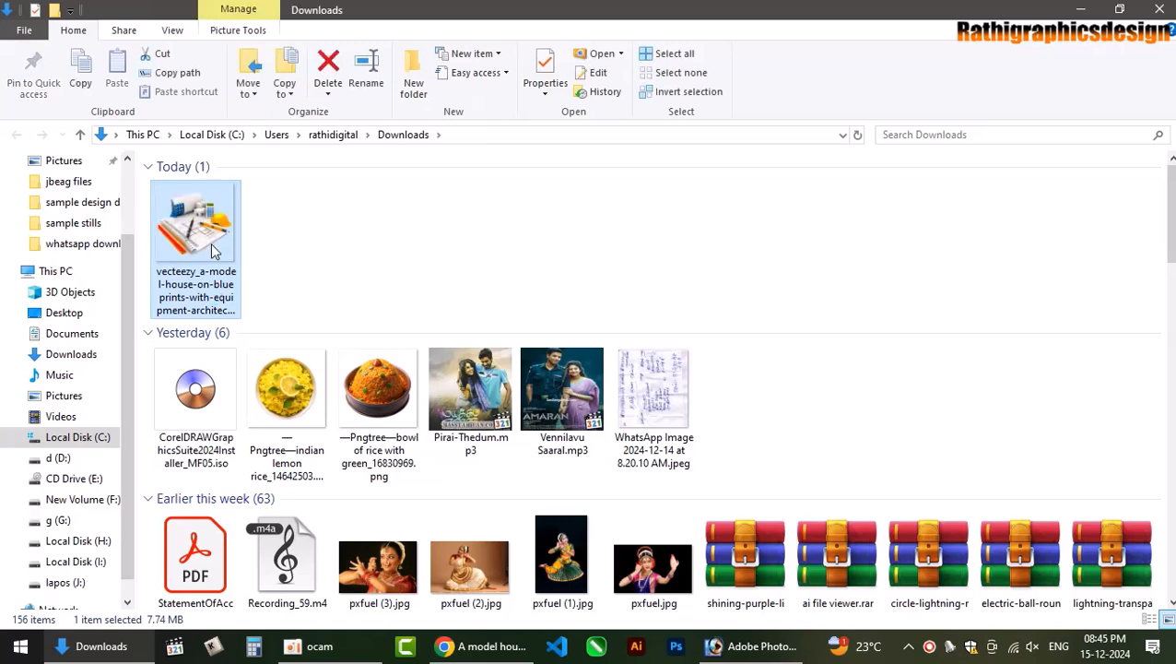
Drag the downloaded model-house PNG from the Downloads folder into Photoshop to open it.
left_click_drag(208, 238, 481, 449)
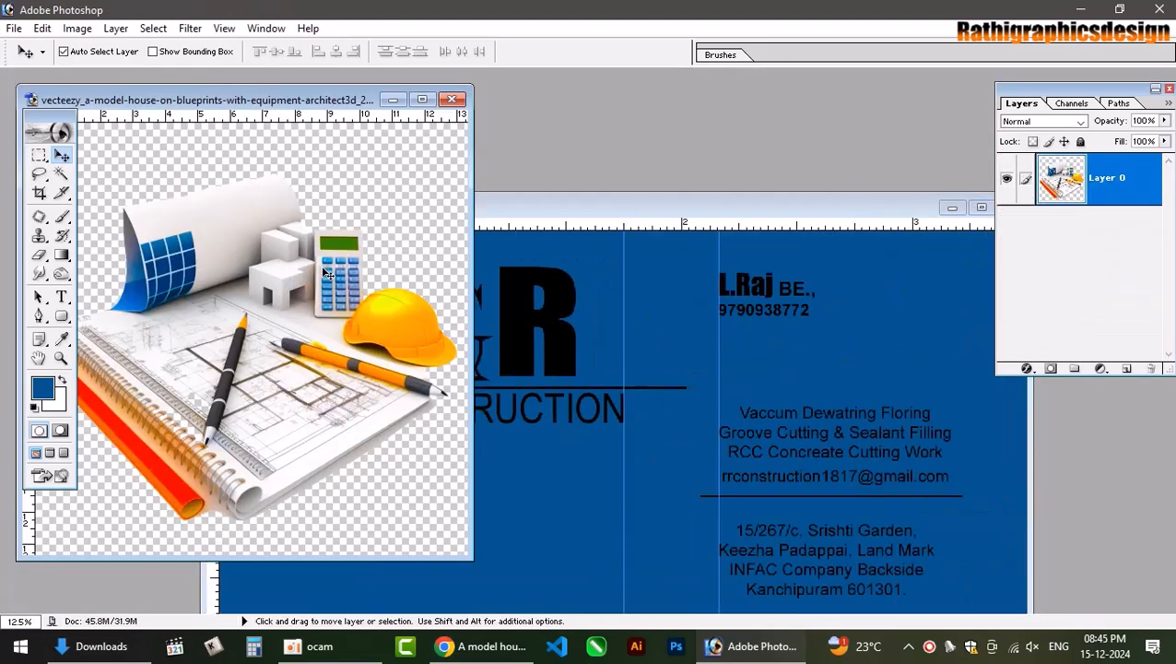
Copy the house illustration into the business card and scale it down to about 15%.
left_click_drag(313, 339, 837, 287)
double_click(869, 208)
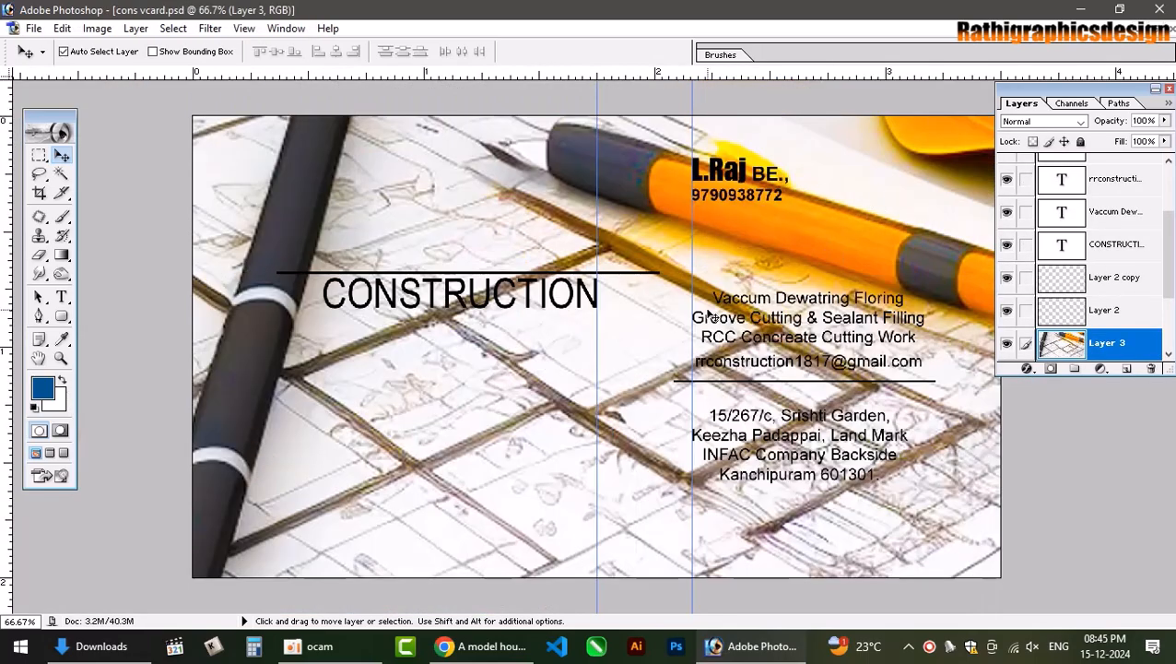
key("ctrl+minus")
key("ctrl+minus")
key("ctrl+minus")
key("ctrl+t")
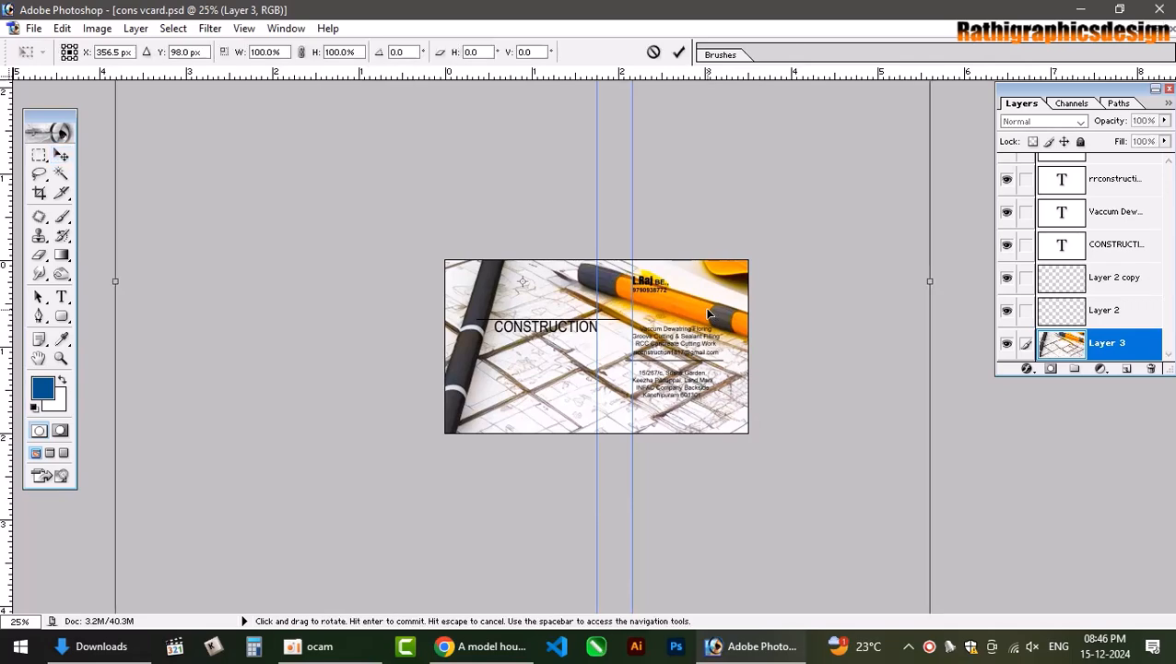
left_click_drag(707, 314, 628, 572)
left_click_drag(854, 192, 677, 491)
left_click_drag(464, 561, 546, 372)
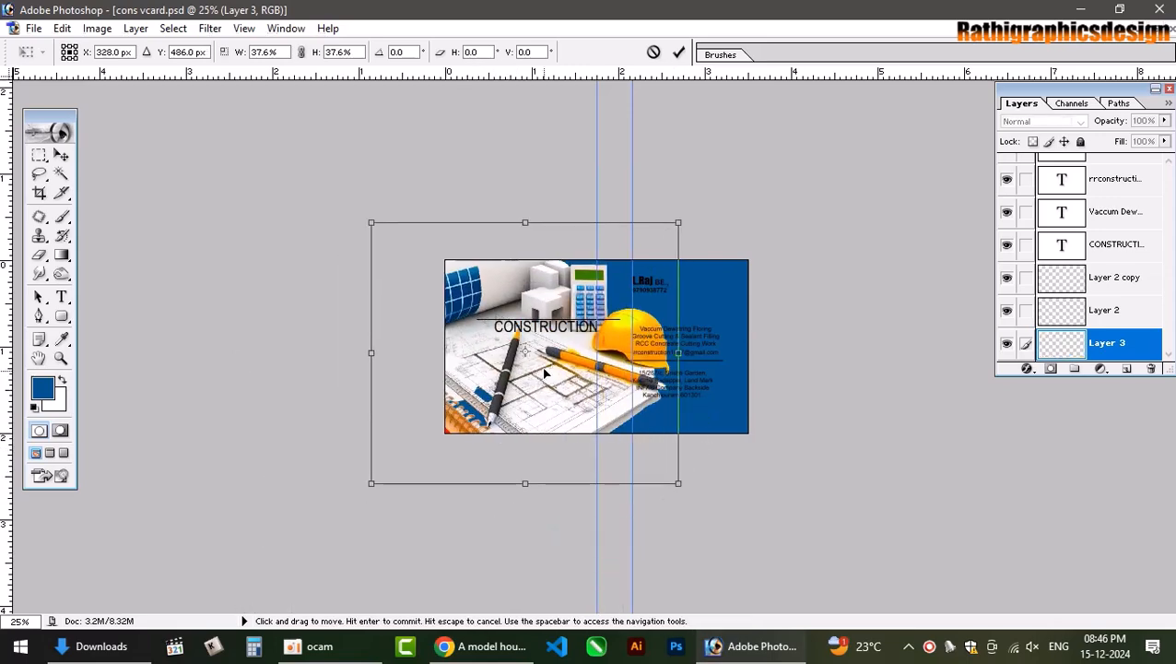
left_click_drag(678, 221, 616, 329)
key("Return")
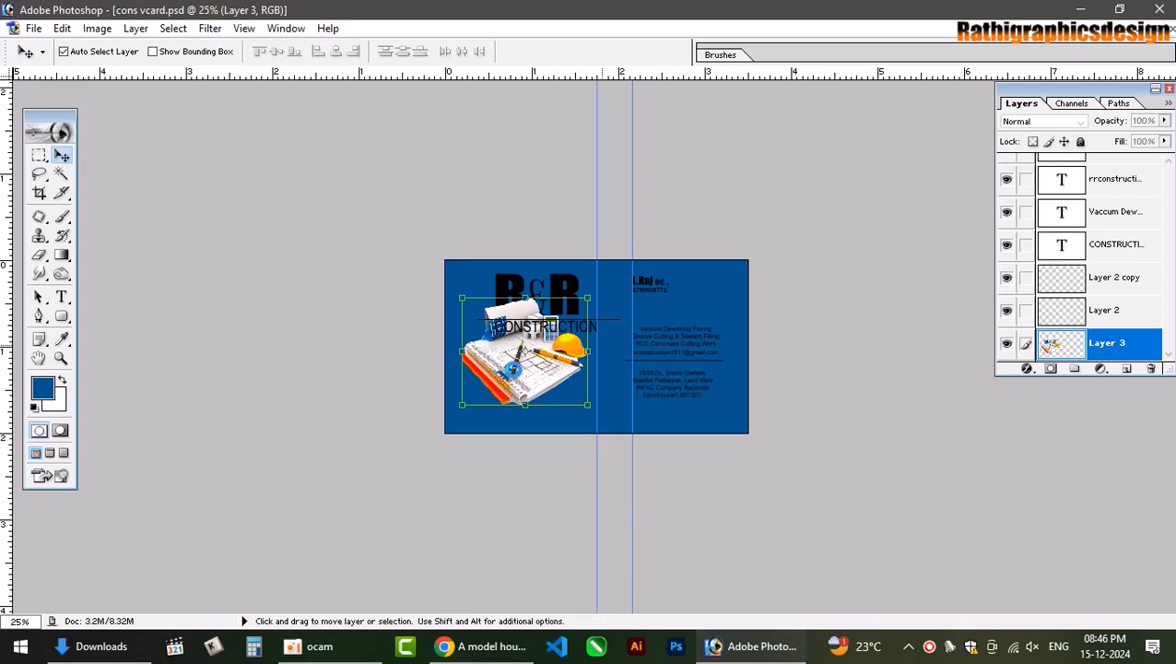
Place the illustration just below the CONSTRUCTION logo and fine-tune its size, ending at 108.9%.
scroll(489, 427, "up", 9)
left_click_drag(449, 424, 450, 477)
key("ctrl+t")
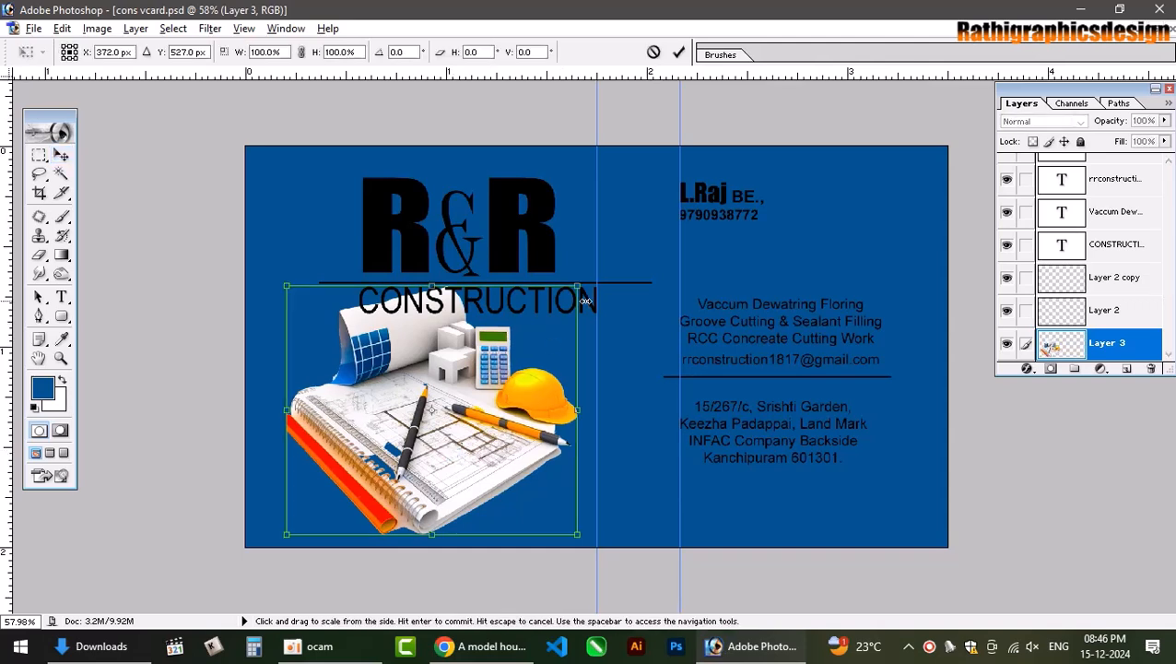
left_click_drag(579, 288, 527, 329)
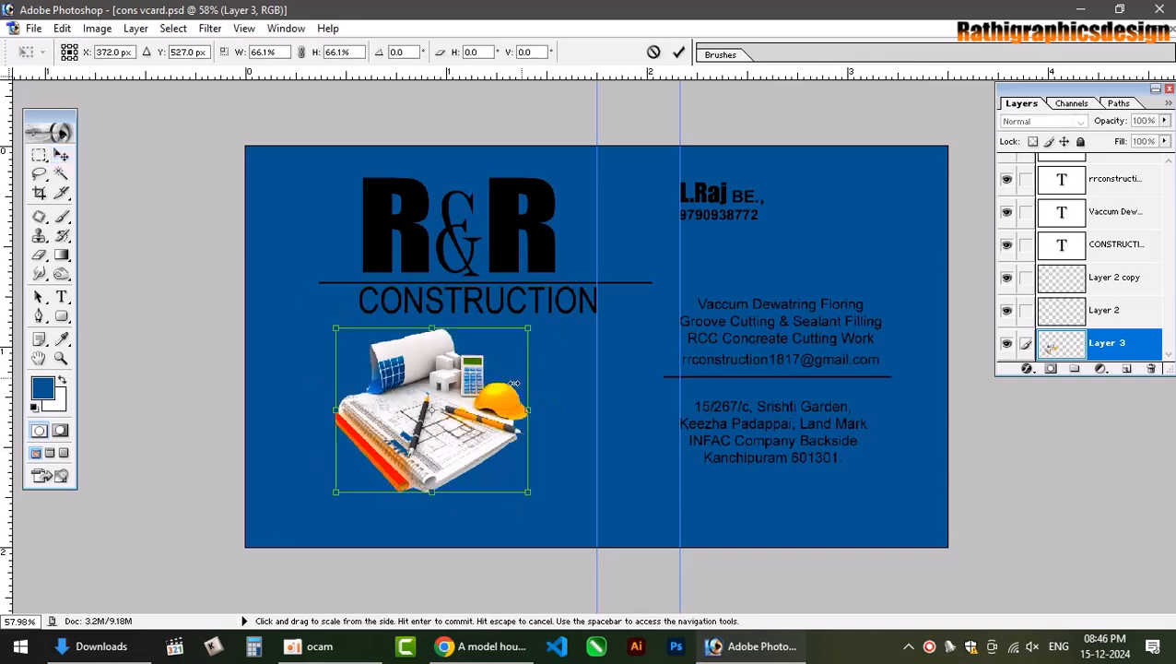
key("Return")
left_click_drag(408, 402, 430, 424)
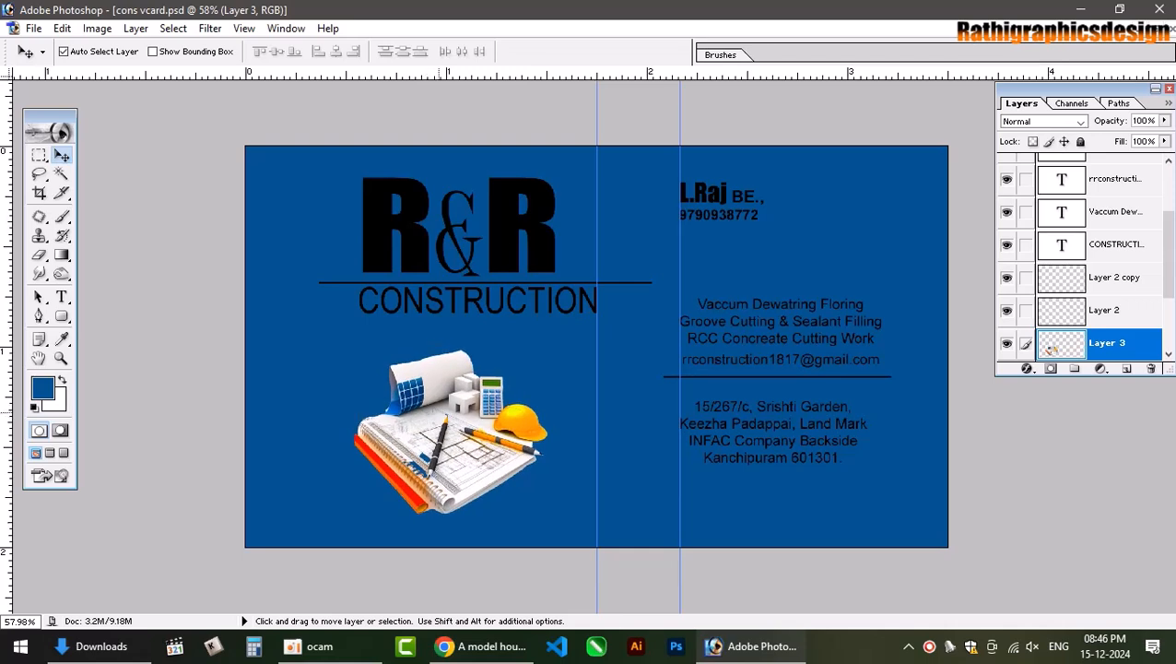
key("ctrl+t")
left_click_drag(546, 343, 560, 327)
key("Return")
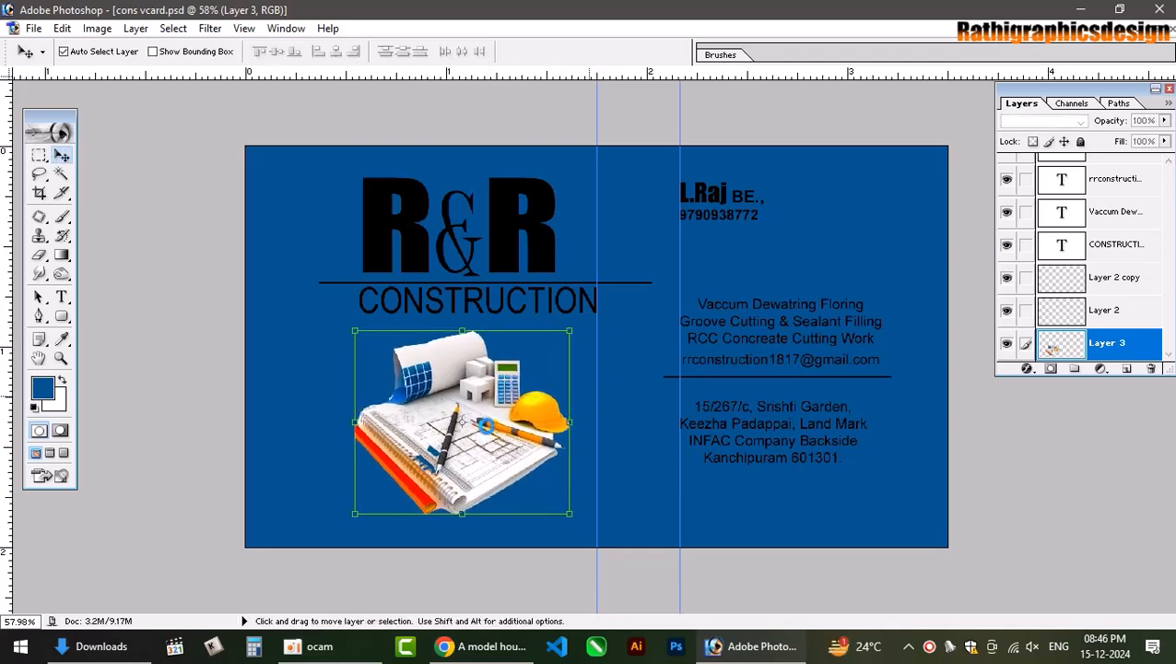
key("ctrl+plus")
key("ctrl+plus")
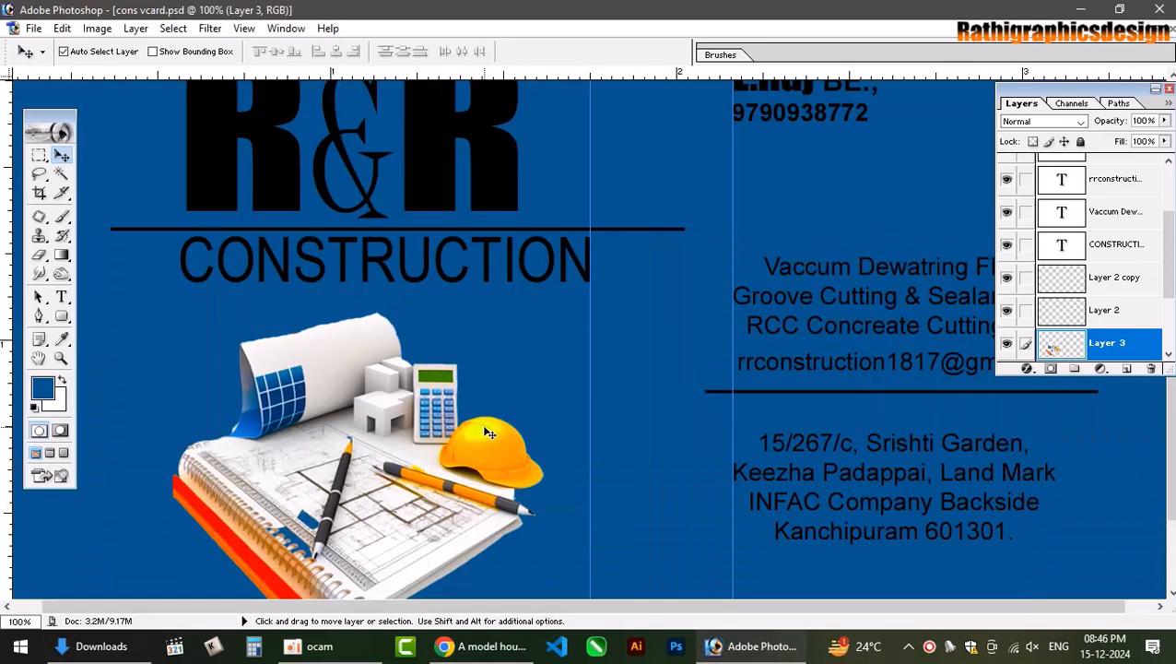
scroll(491, 433, "down", 3)
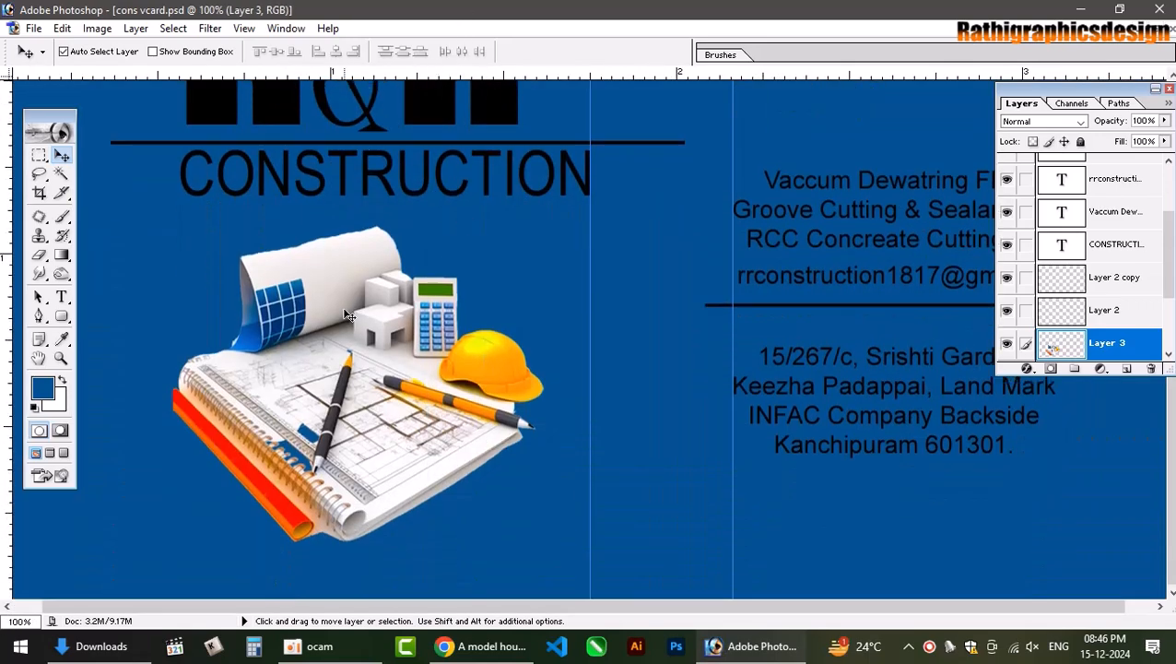
key("alt+t")
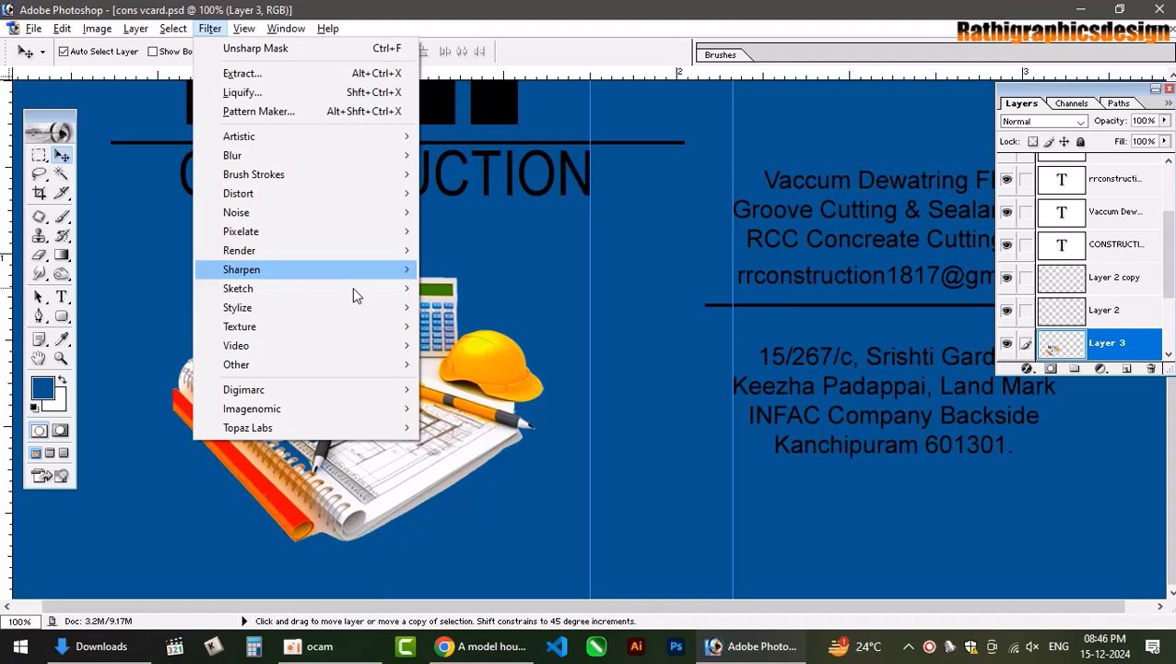
Apply Topaz DeNoise 5 to the illustration with Overall Strength 0.31.
mouse_move(334, 410)
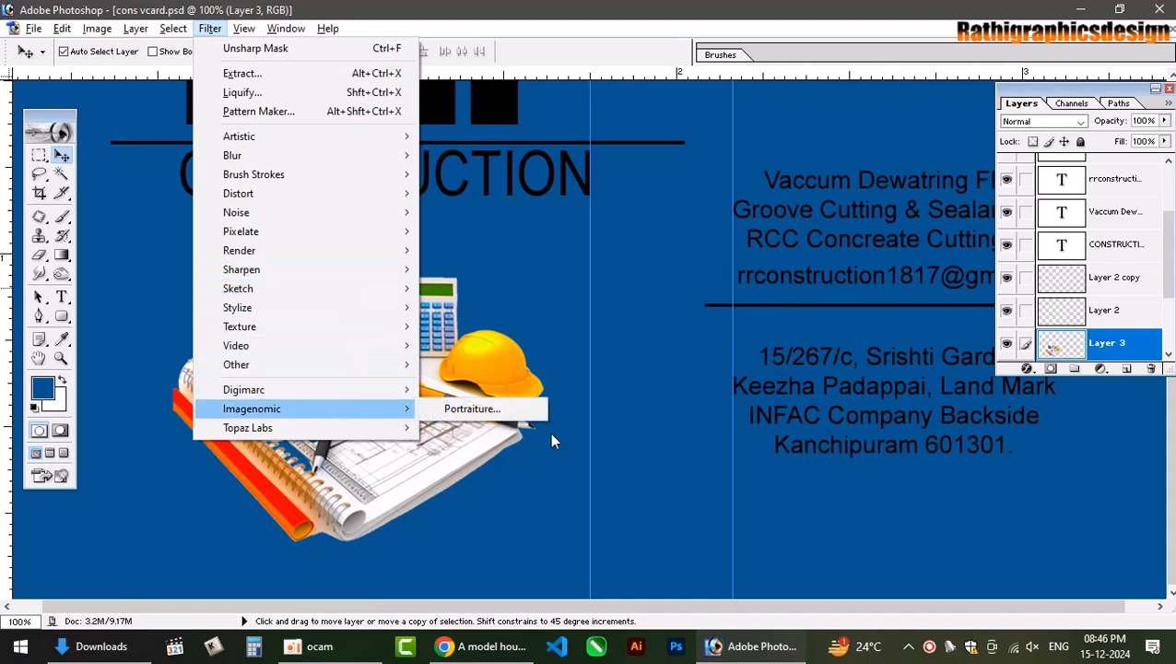
mouse_move(384, 428)
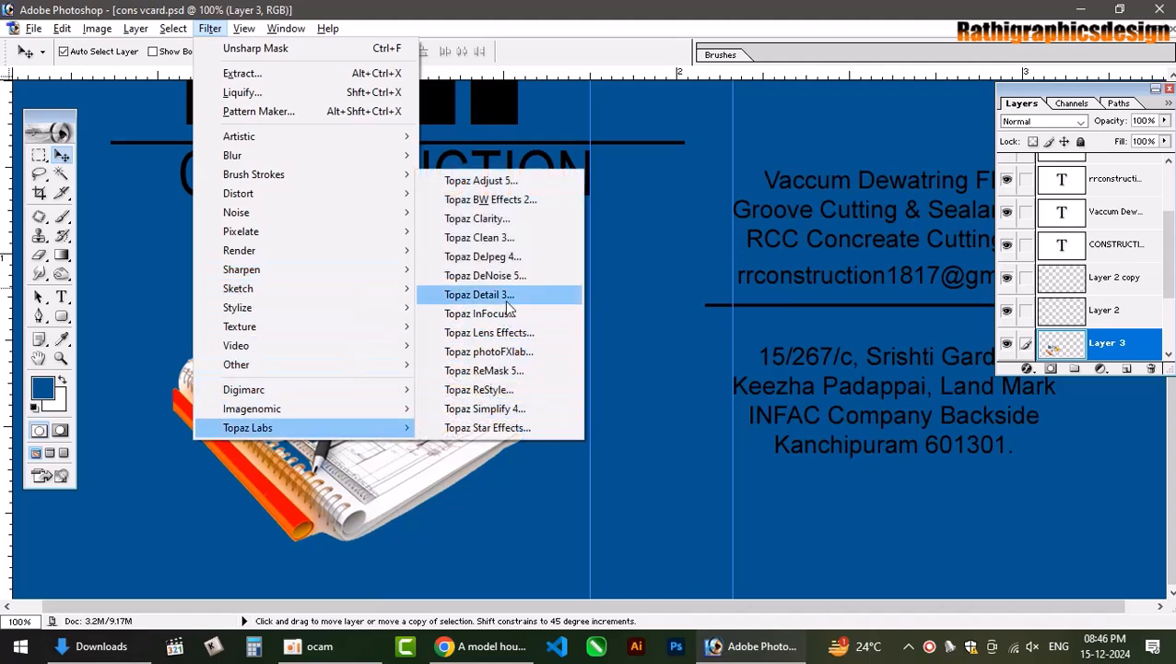
left_click(506, 274)
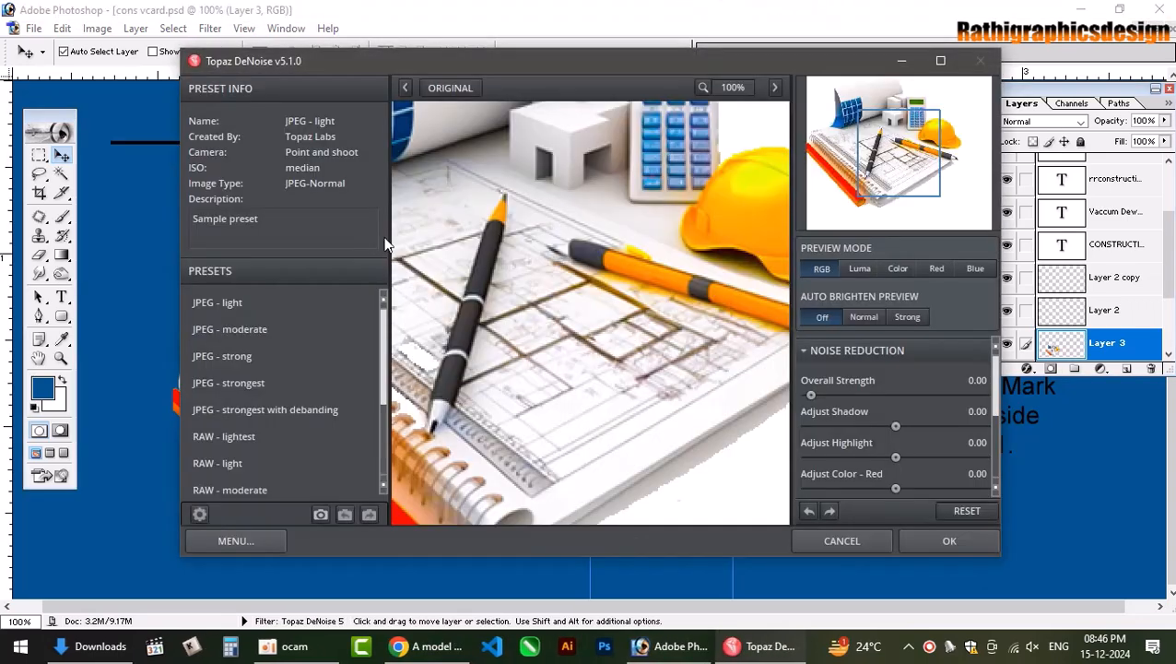
left_click_drag(811, 395, 843, 395)
left_click_drag(842, 396, 863, 395)
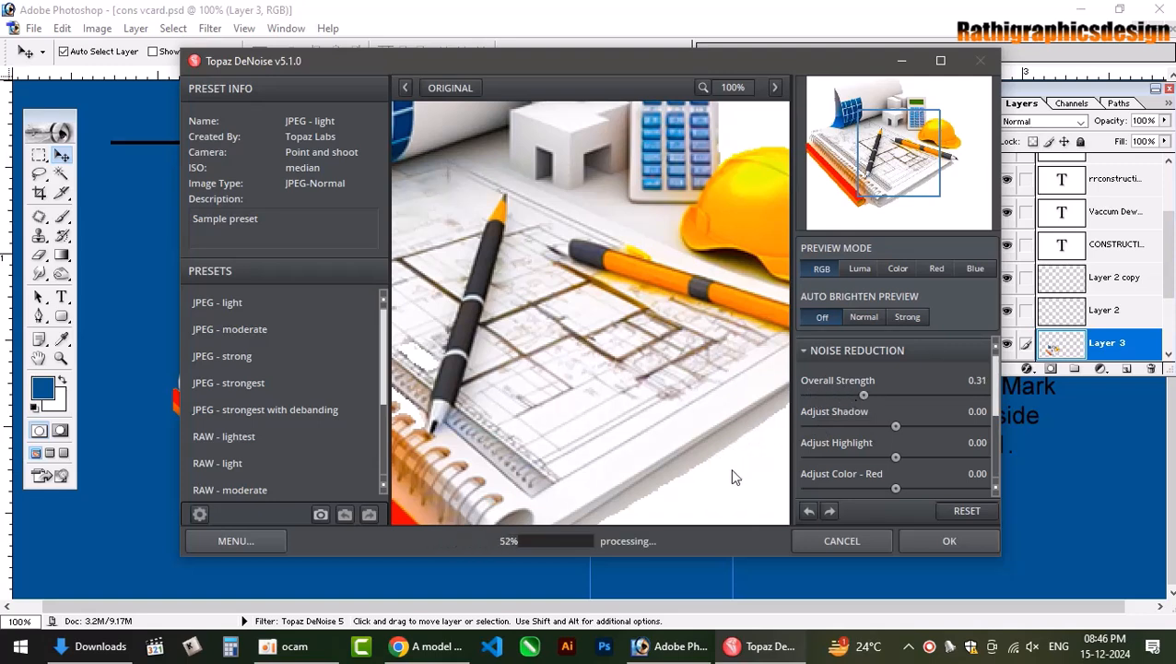
left_click(932, 537)
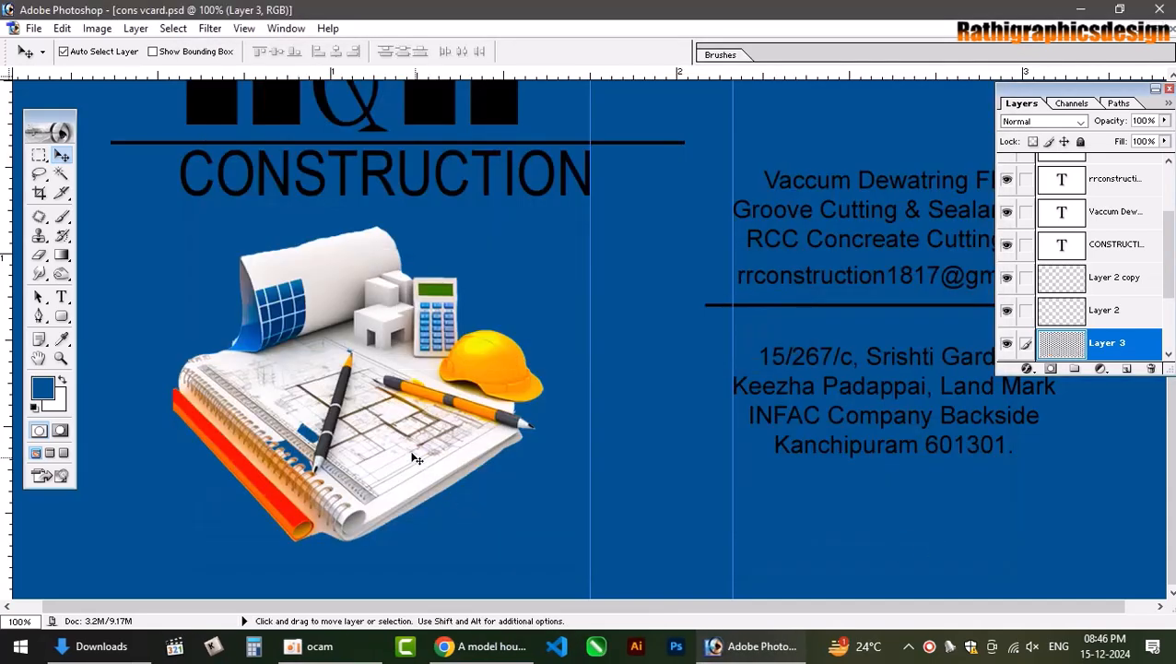
key("ctrl+minus")
key("ctrl+minus")
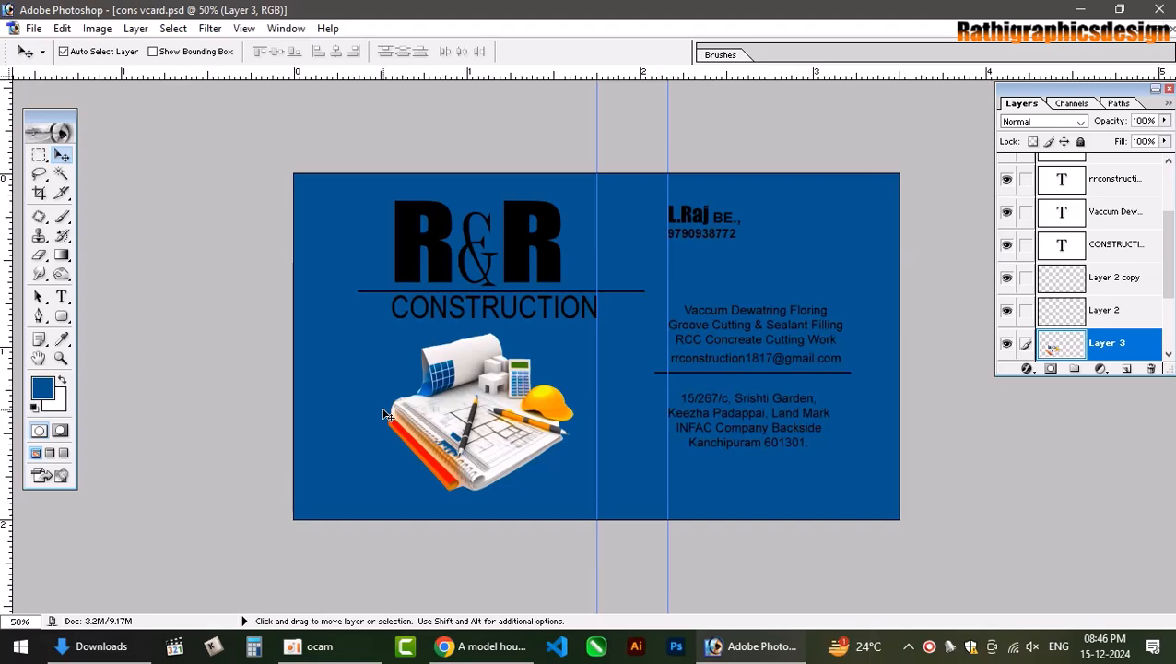
Create a new Layer 4 and set the foreground colour to a light blue (cyan 80, magenta 0).
scroll(421, 402, "up", 1)
scroll(425, 403, "up", 1)
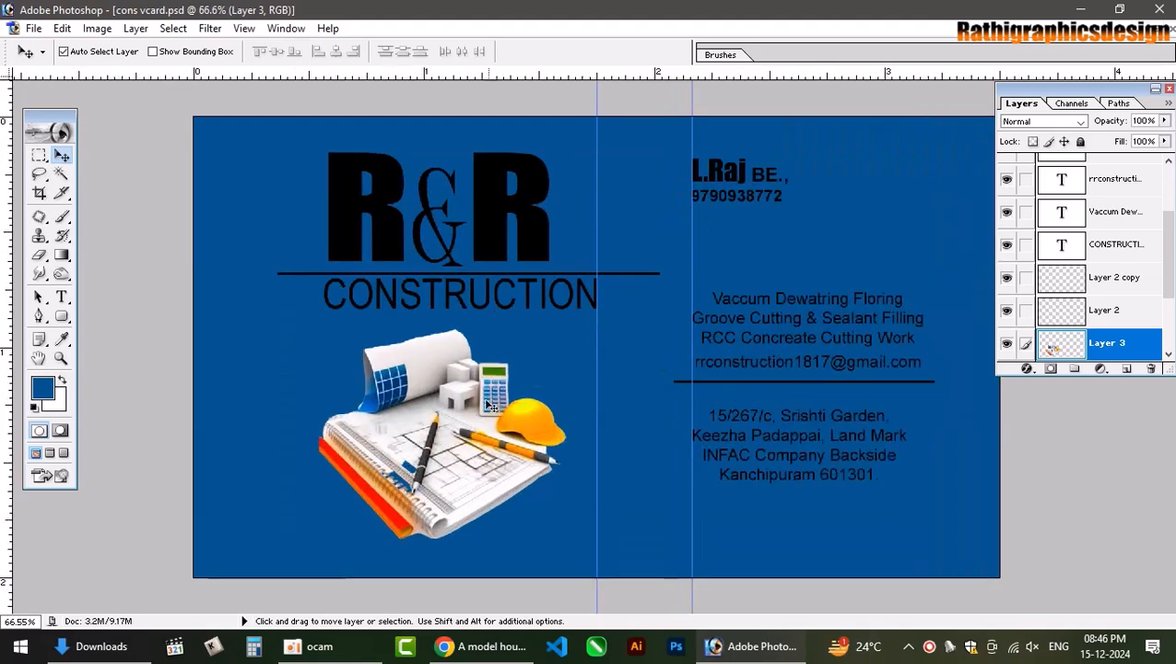
key("shift")
key("ctrl+shift+n")
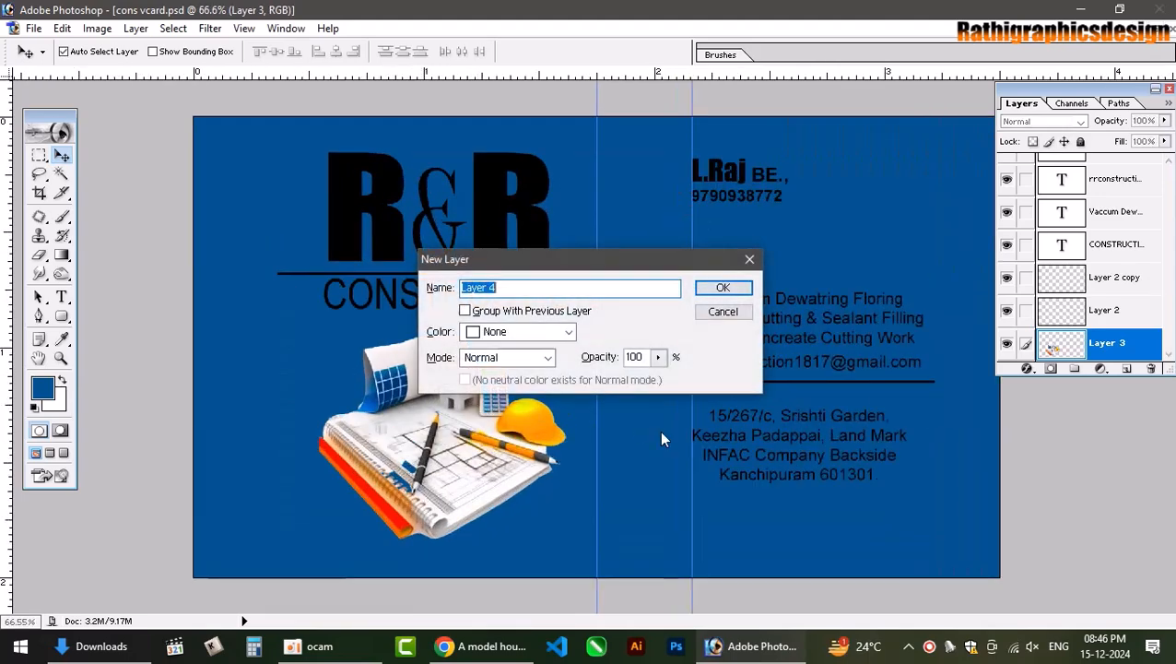
key("Return")
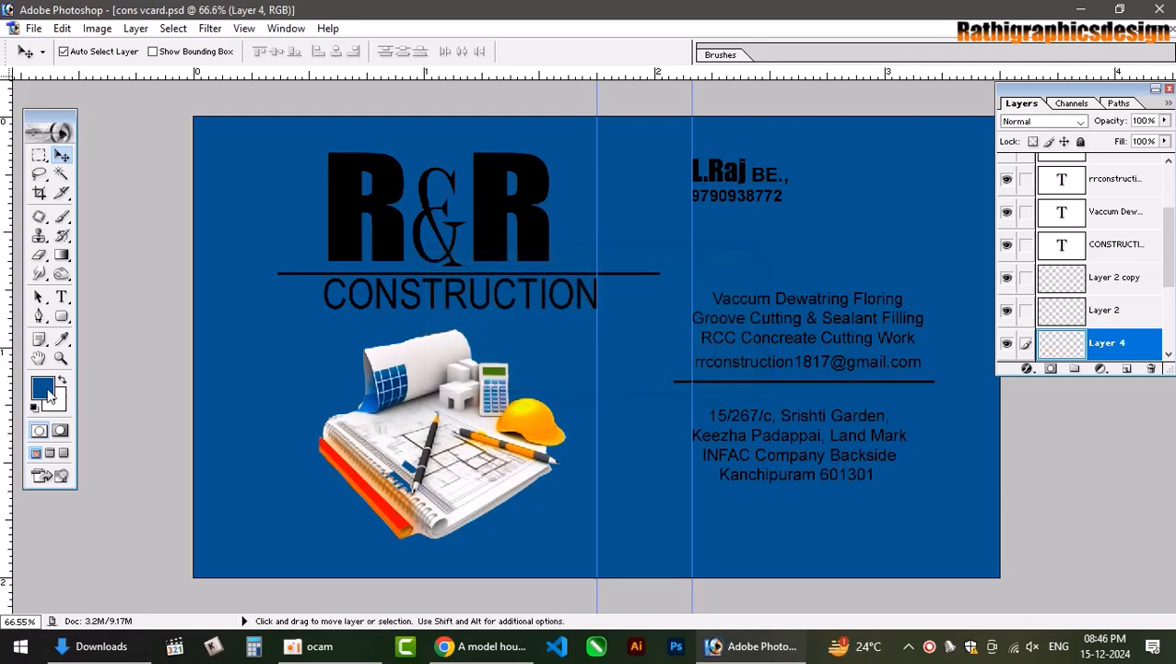
left_click(43, 389)
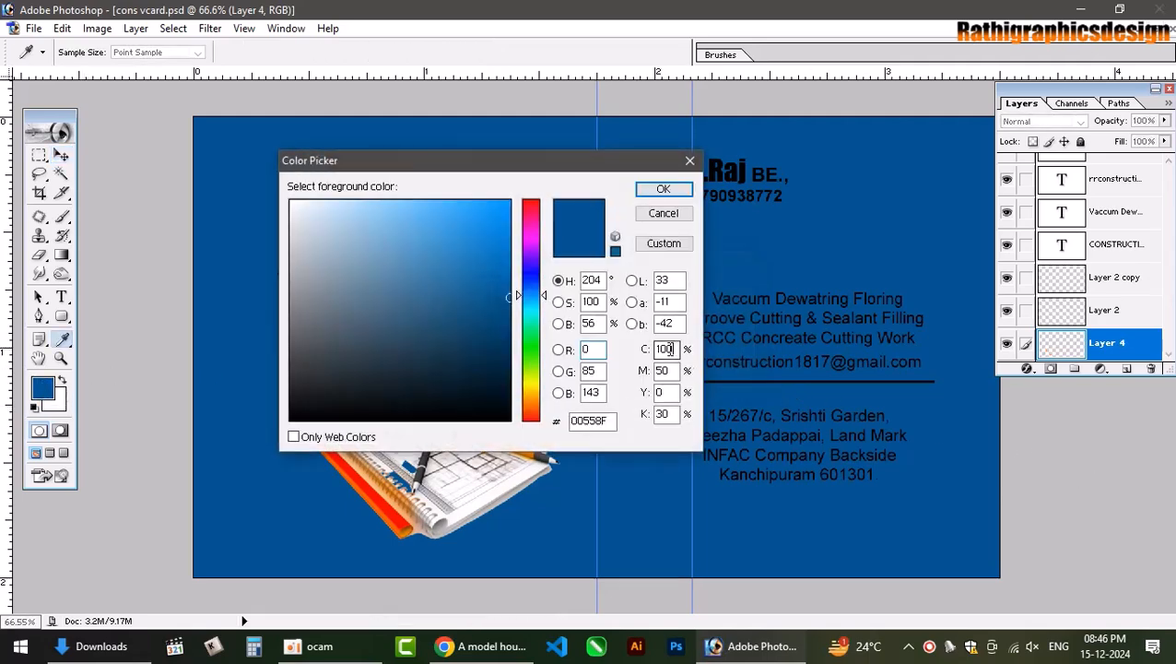
double_click(666, 348)
type("80")
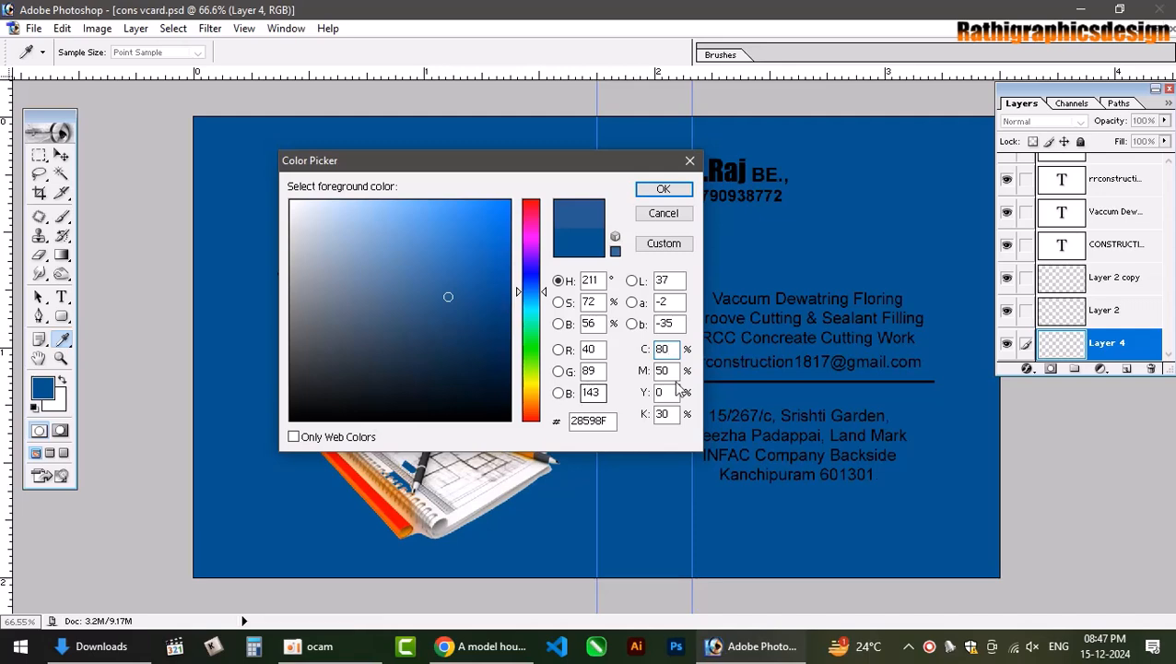
key("Tab")
type("0")
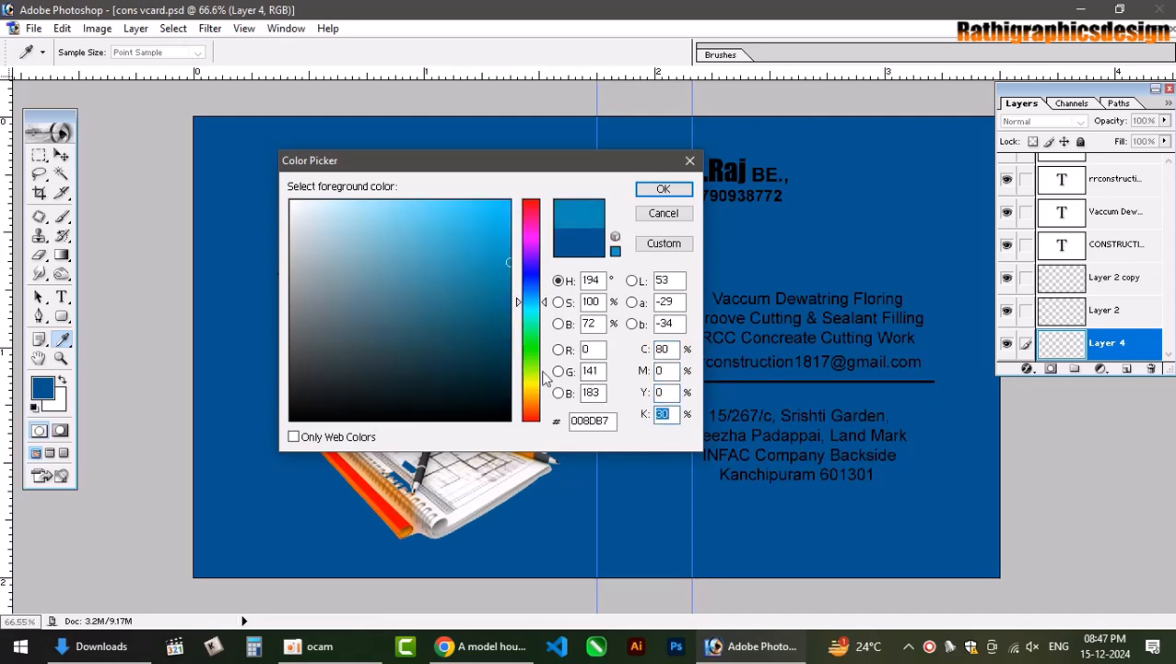
key("Return")
Paint a soft blue glow over the illustration with a 500 px brush.
key("b")
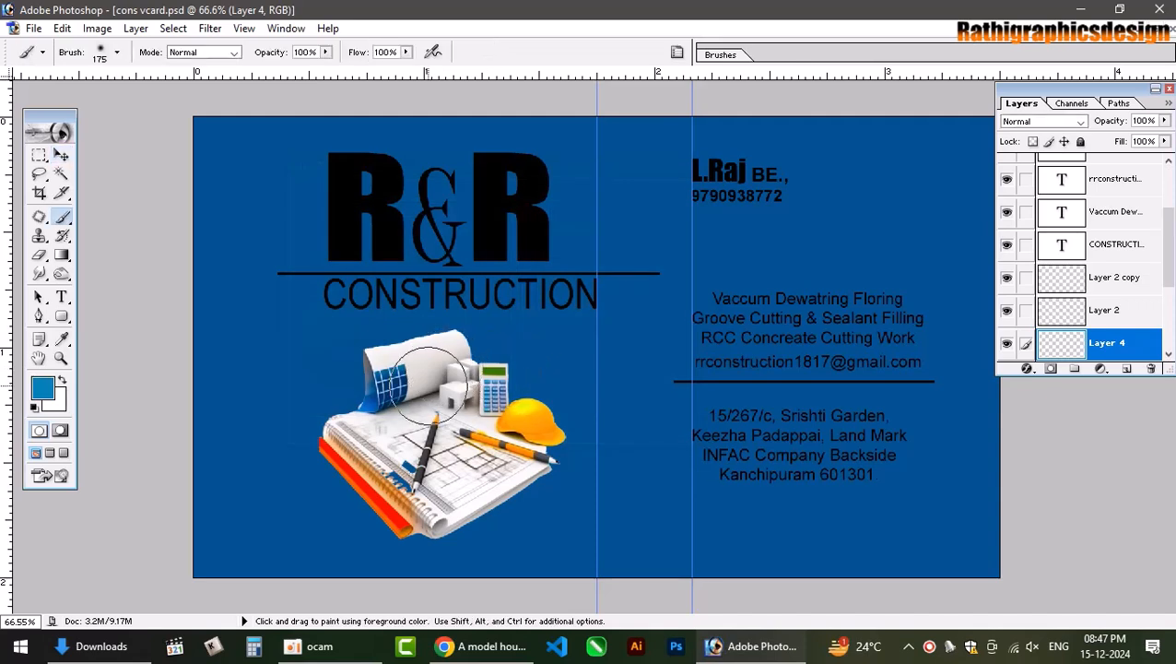
key("bracketright")
key("bracketright")
key("bracketright")
key("bracketright")
key("bracketright")
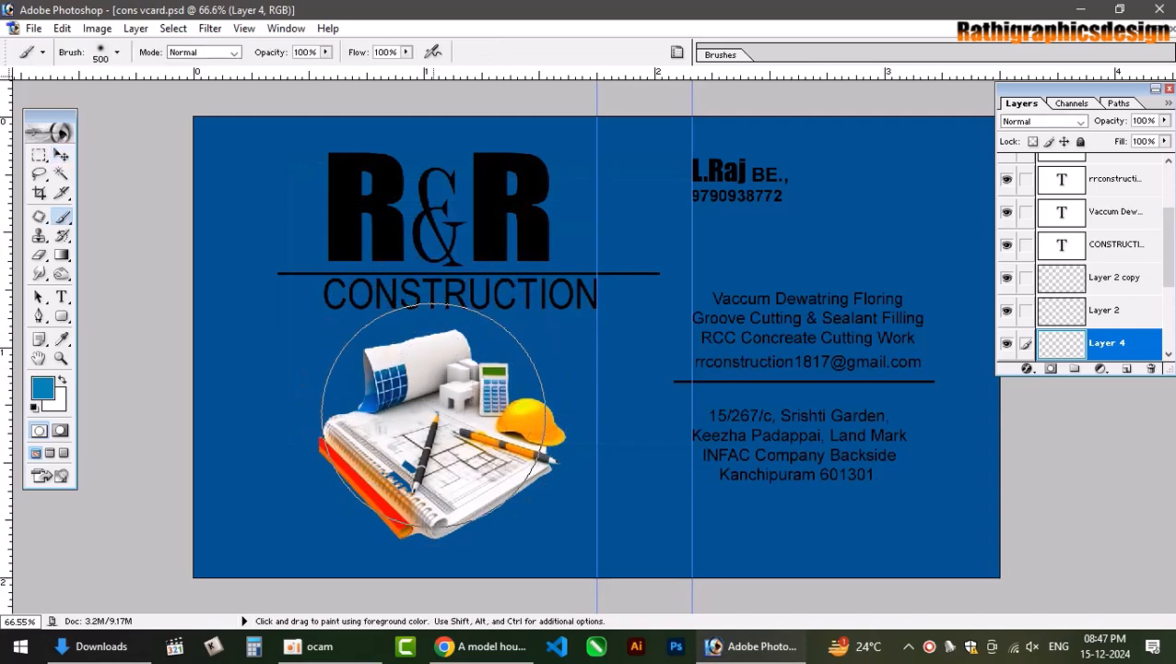
left_click(436, 429)
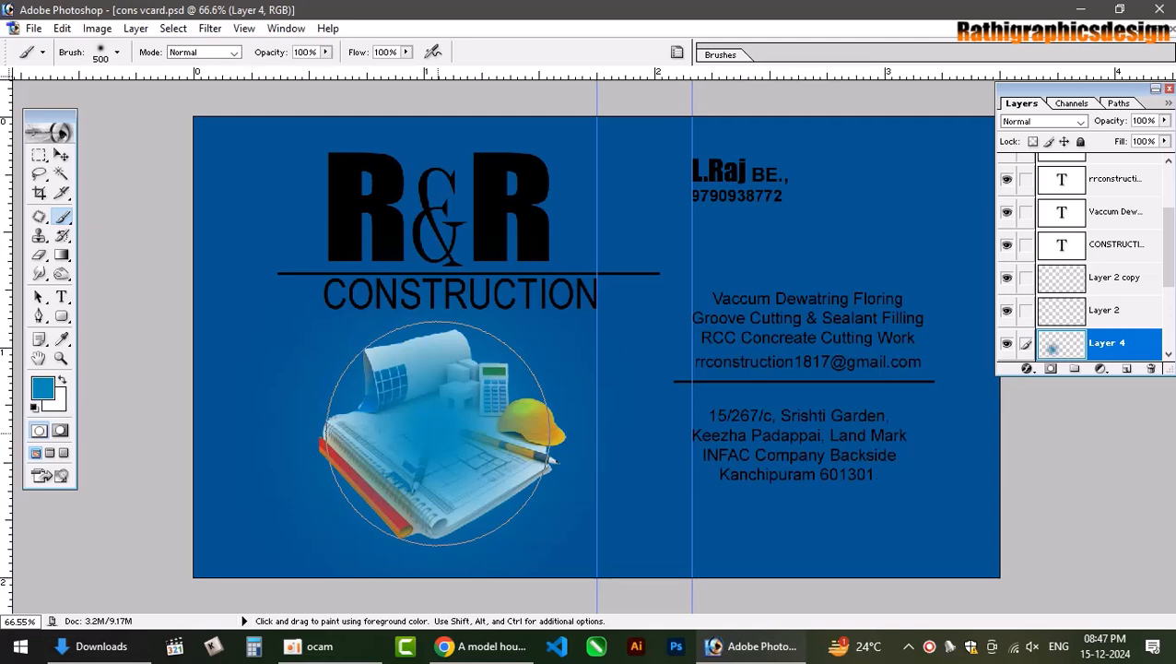
left_click(436, 432)
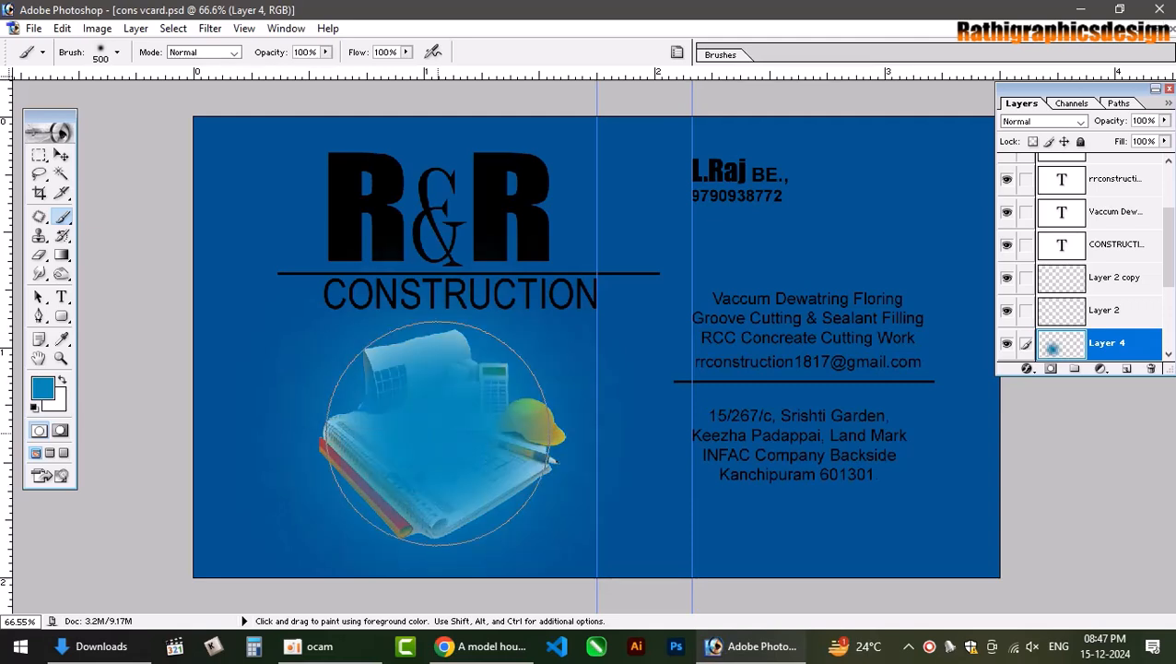
Move the glow layer just above Layer 1 and set its blend mode to Screen.
left_click(61, 156)
key("ctrl+shift+[")
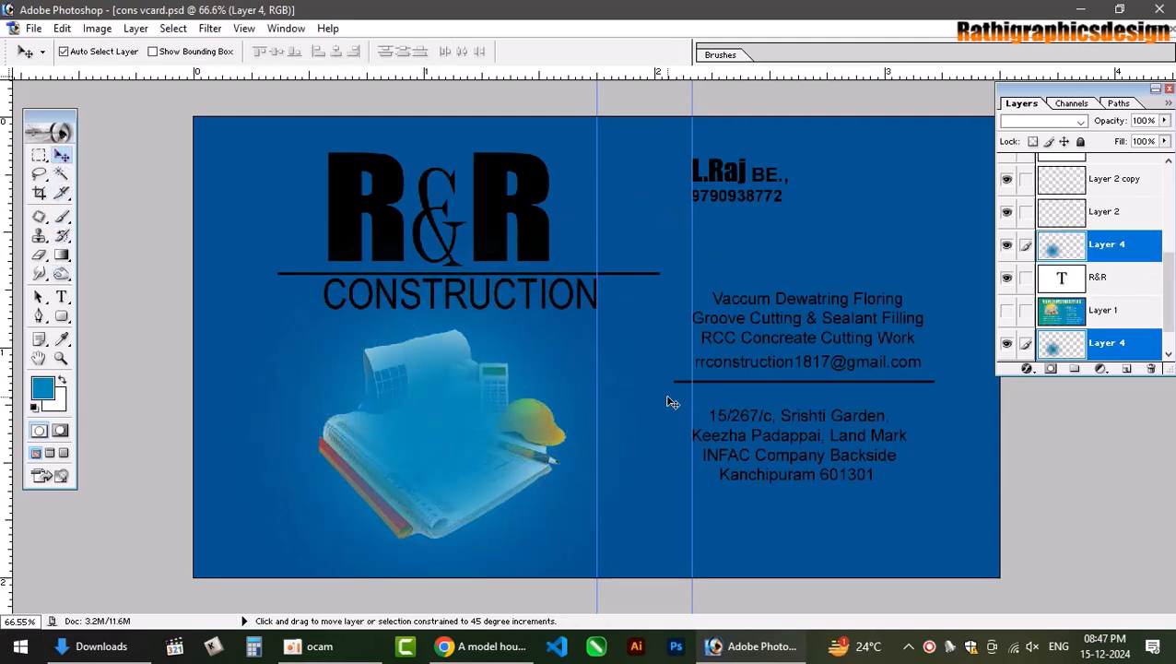
key("ctrl+]")
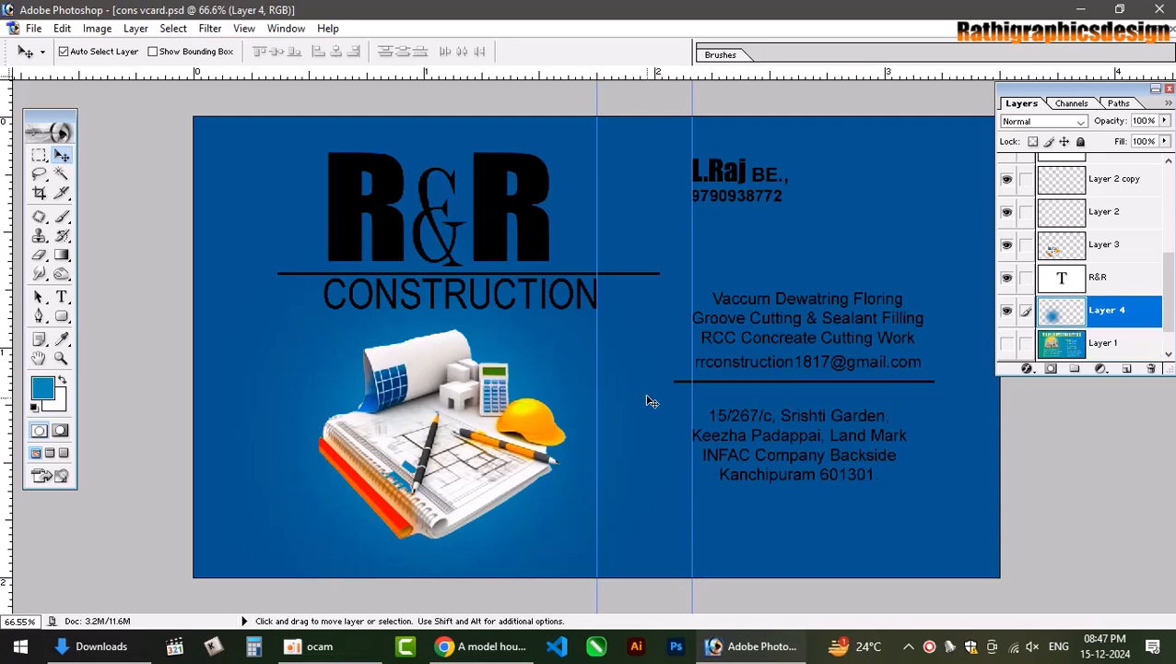
left_click(1056, 127)
left_click(1058, 128)
key("Down")
key("Down")
key("Down")
key("Down")
key("Down")
key("Down")
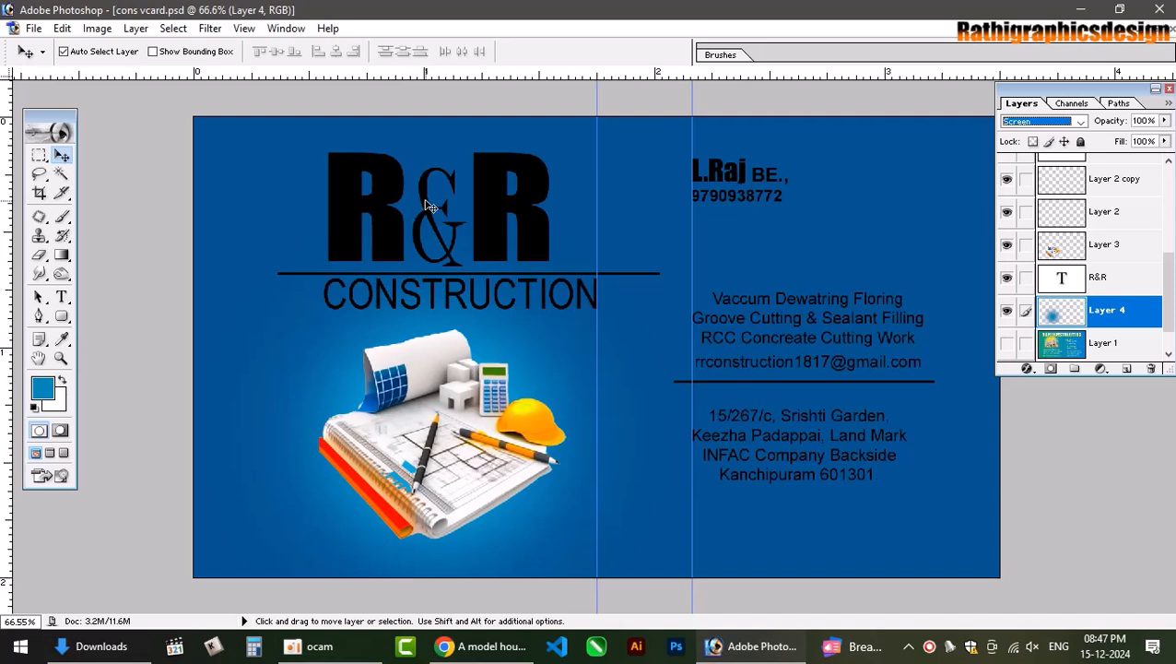
Select the R&R text layer and nudge the logo slightly lower.
left_click(479, 198)
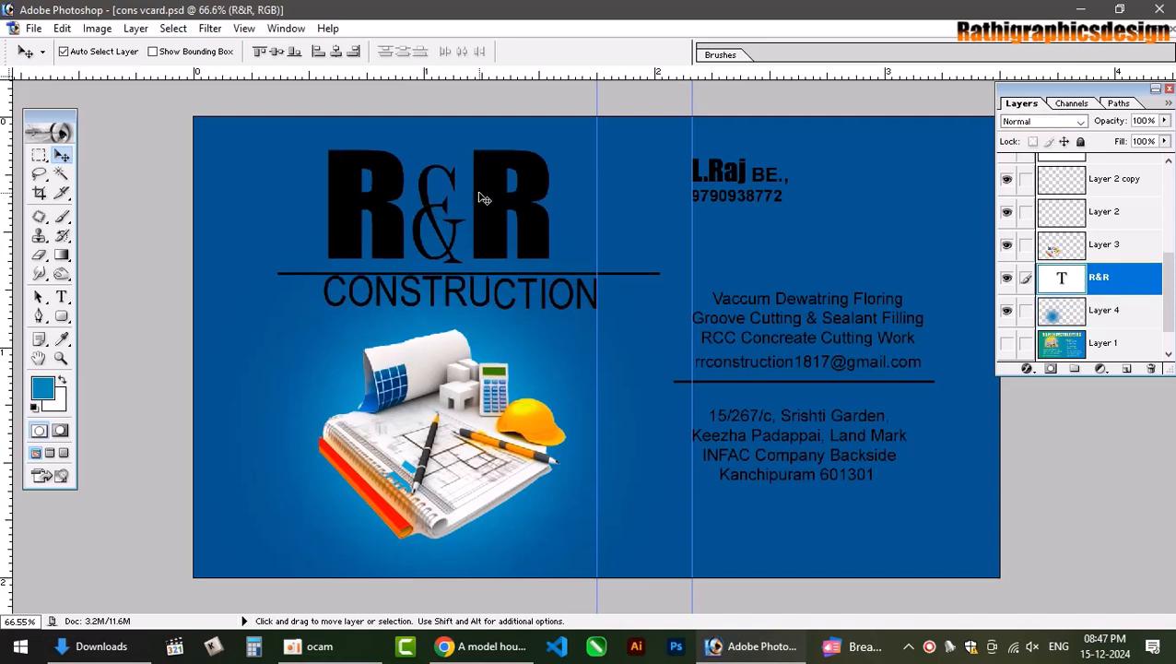
right_click(480, 196)
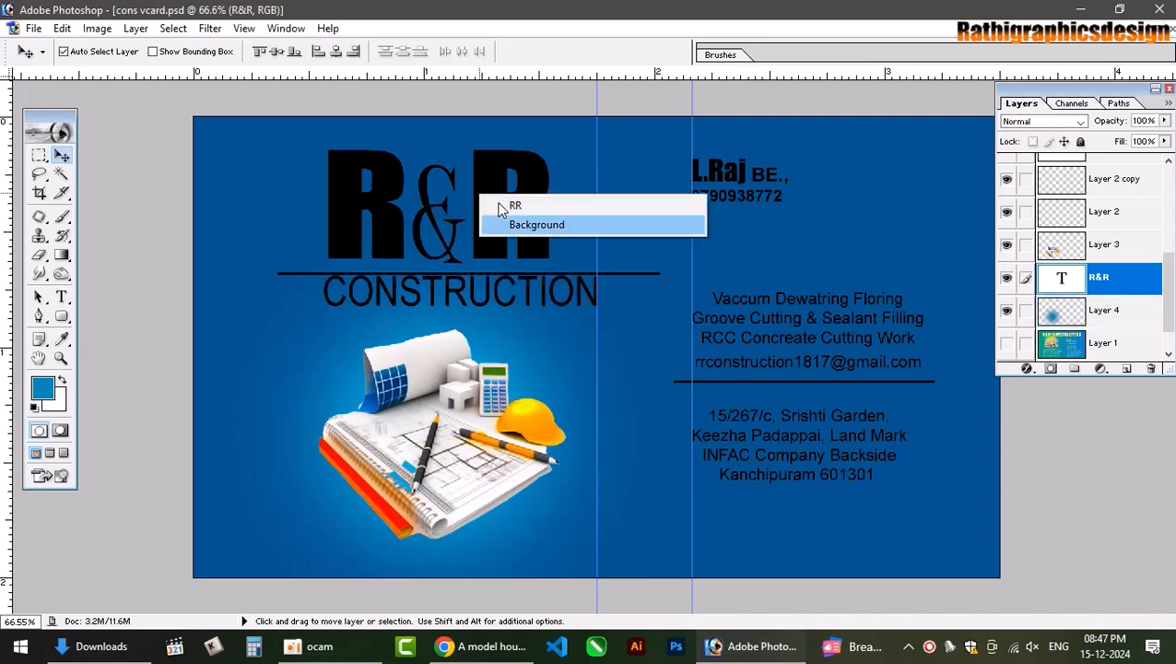
left_click(498, 205)
key("Down")
key("Down")
key("Down")
key("Down")
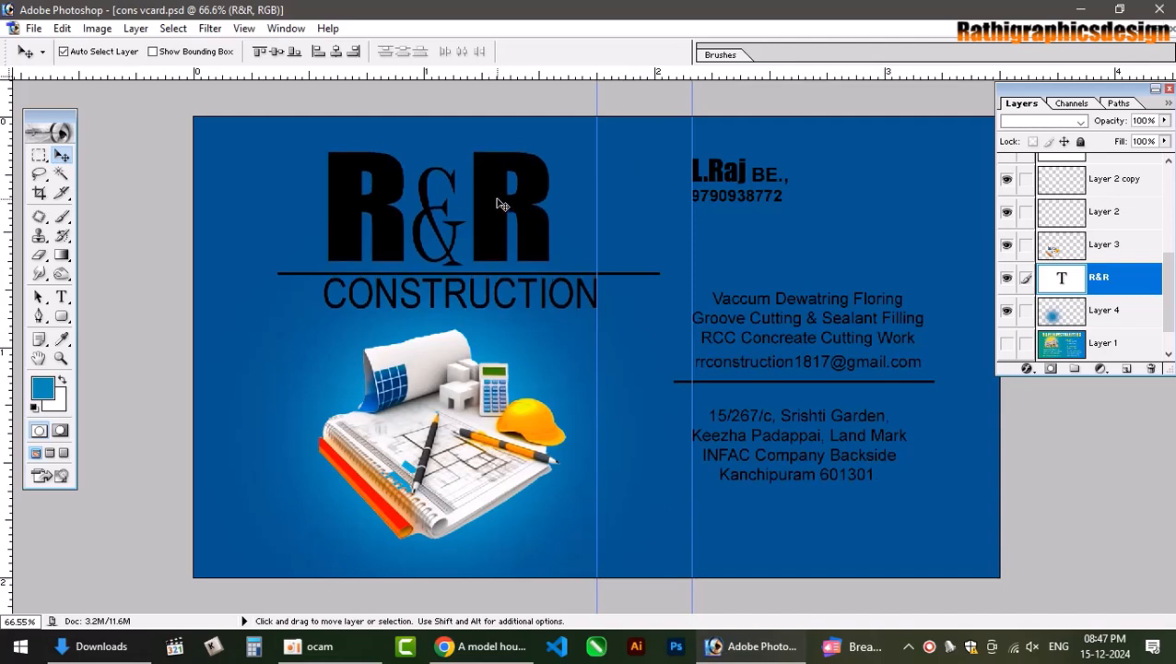
key("shift+Down")
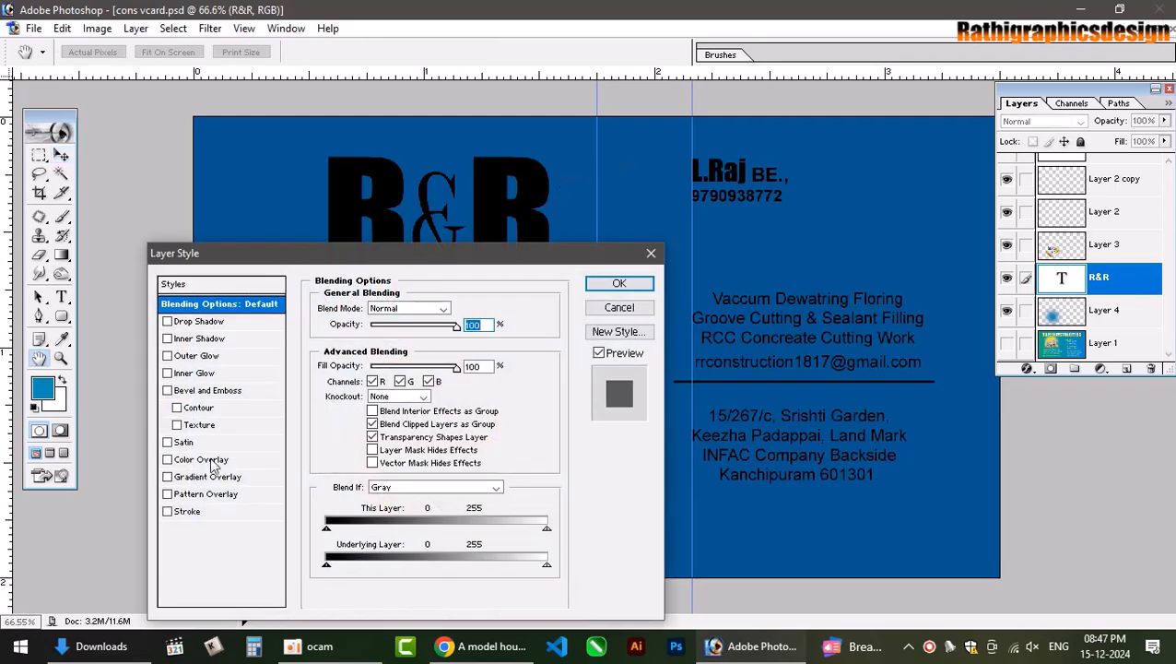
Add a Color Overlay to the R&R text in bright yellow (C0 M0 Y100 K0).
left_click(209, 460)
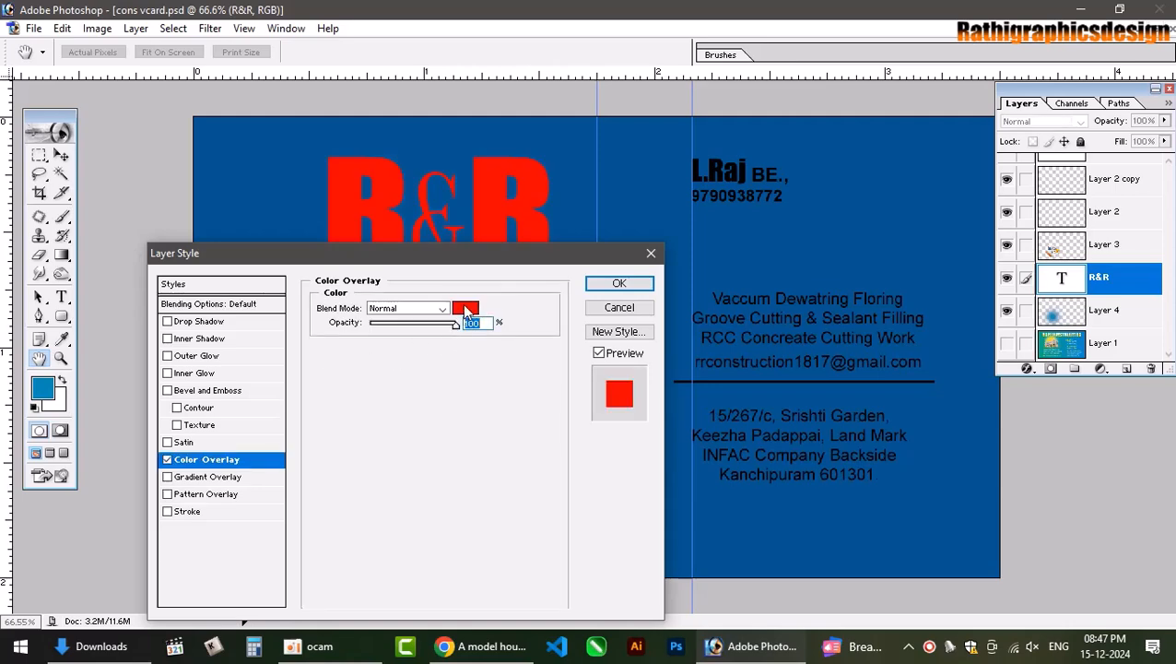
left_click(464, 309)
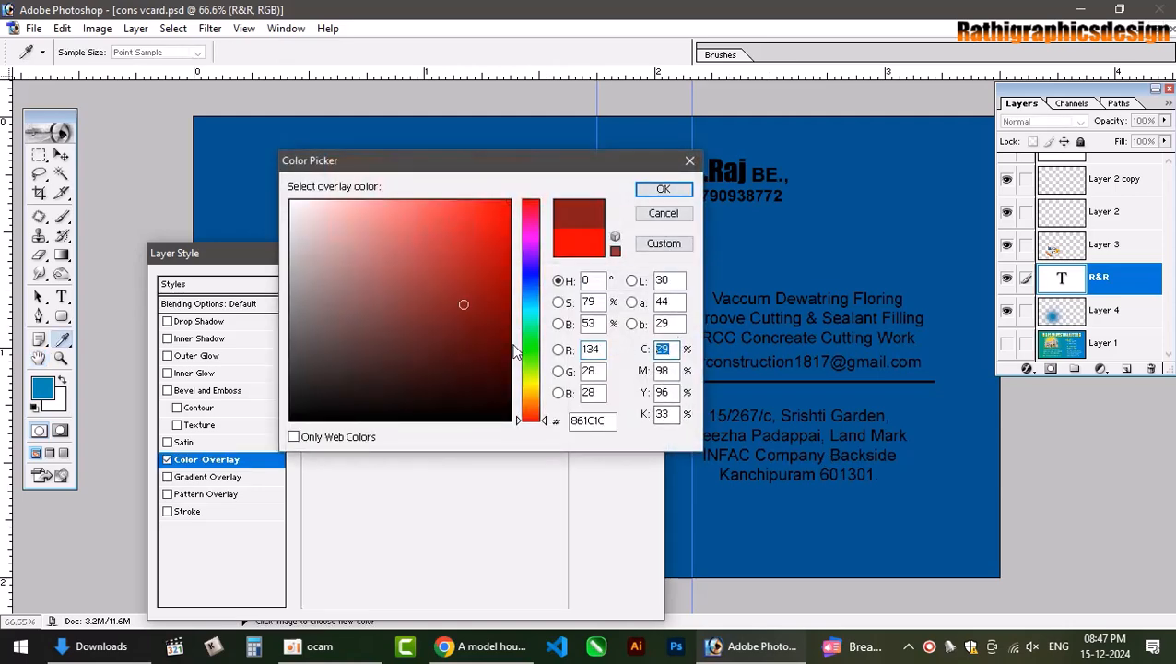
type("0")
key("Tab")
type("0")
key("Tab")
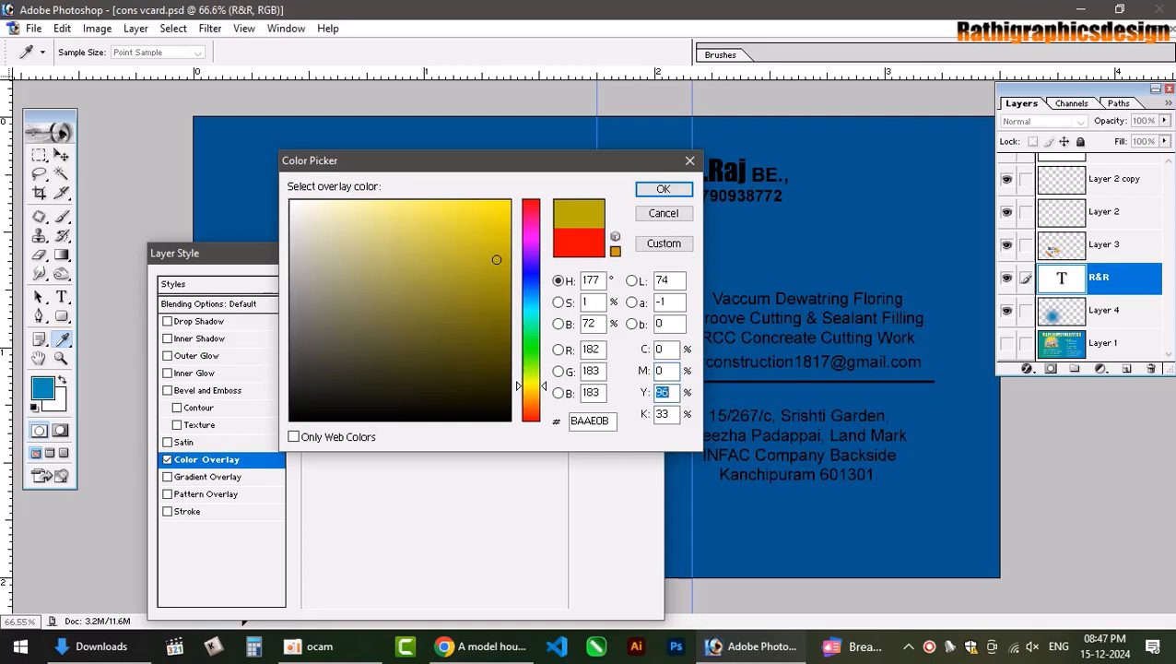
type("100")
key("Tab")
type("0")
key("Return")
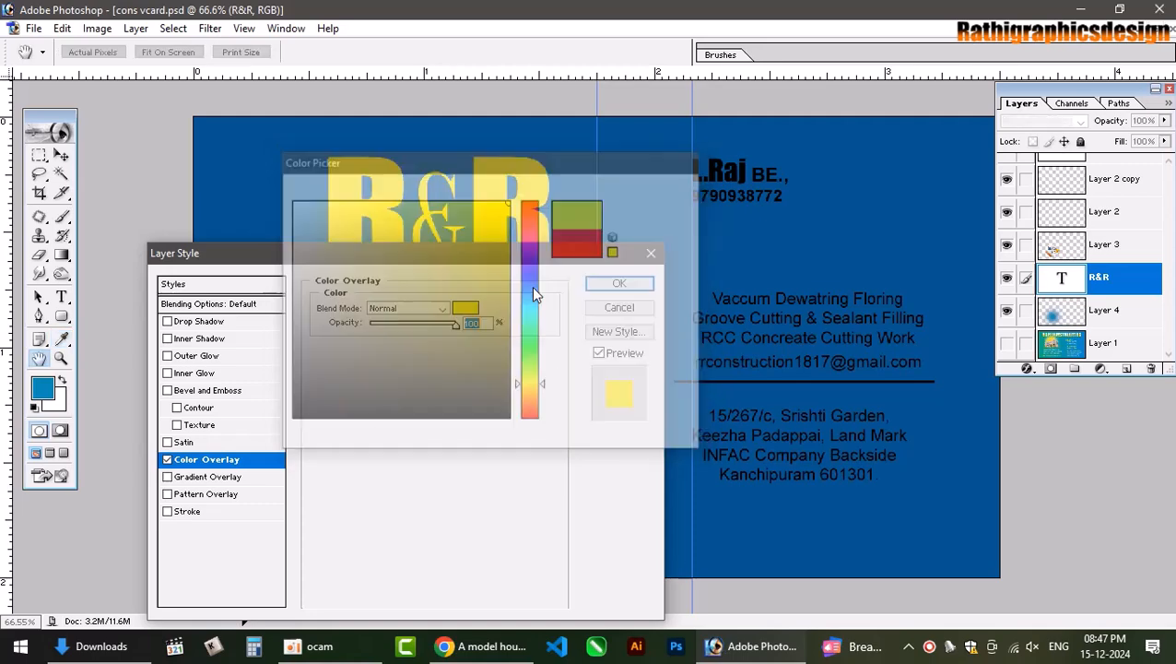
Try several overlay blend modes, settle on Linear Light, and apply the style.
left_click_drag(546, 254, 1000, 129)
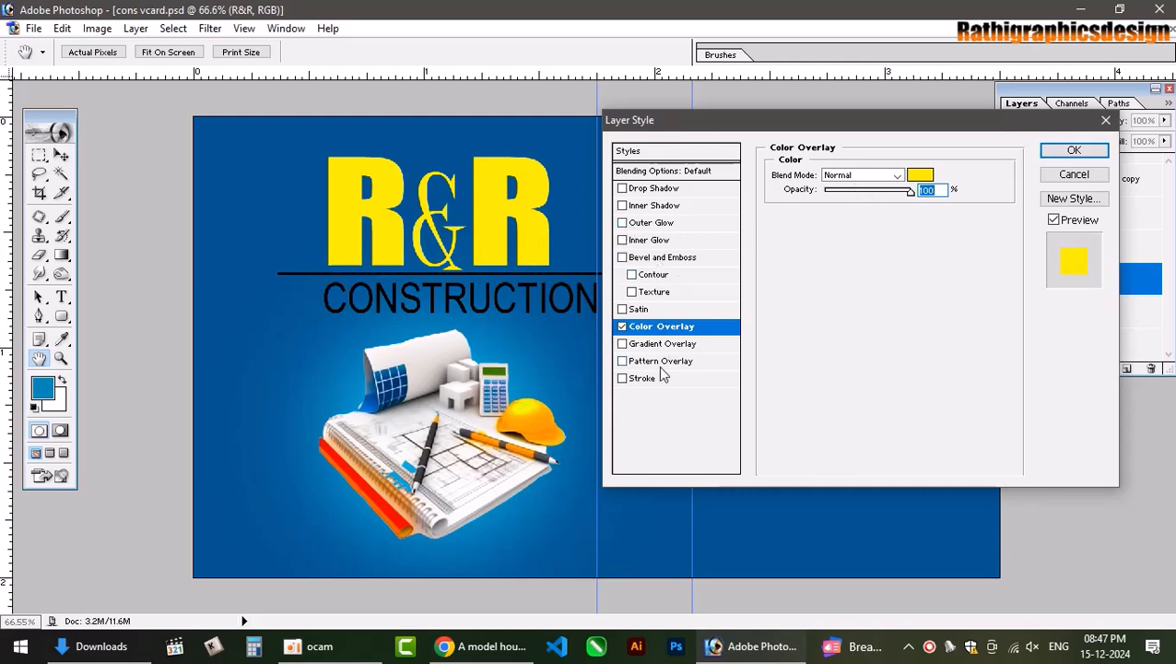
left_click(857, 175)
left_click(860, 176)
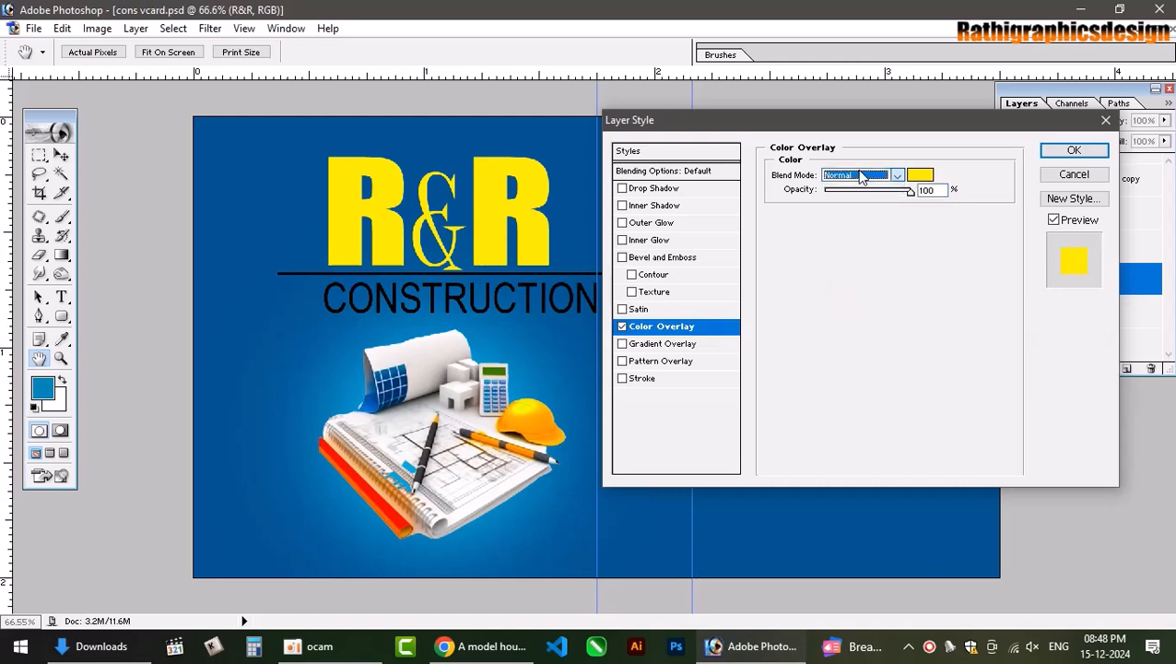
key("Down")
key("Down")
key("Down")
key("Down")
key("Down")
key("Down")
key("Down")
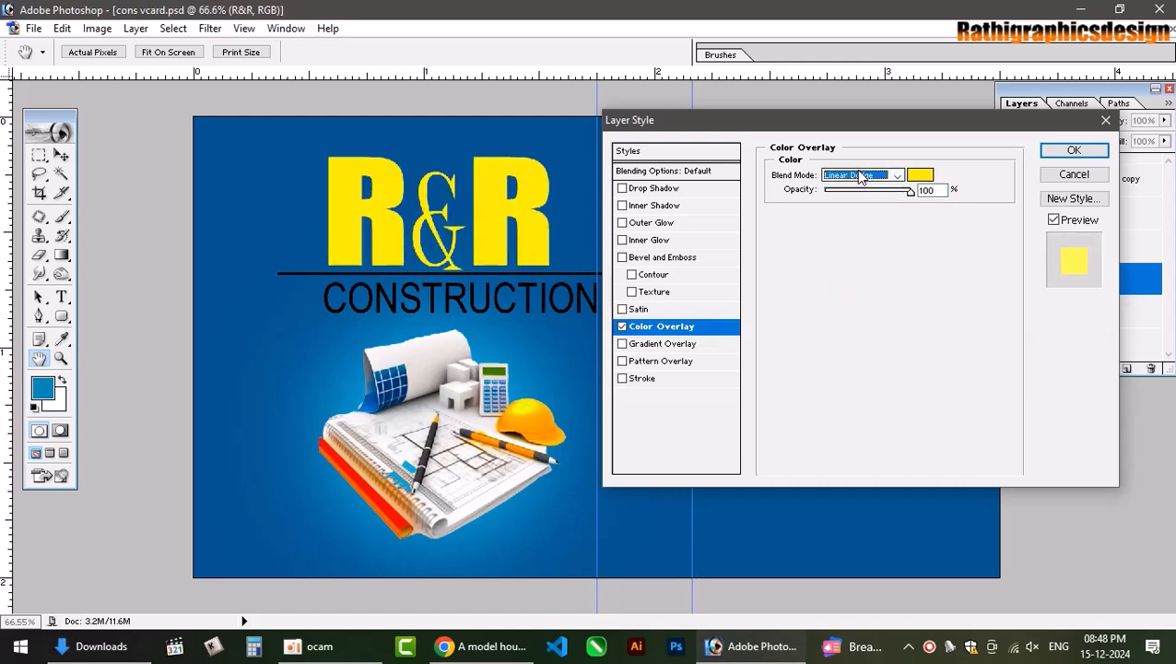
key("Down")
key("Down")
key("Down")
key("Down")
key("Down")
key("Down")
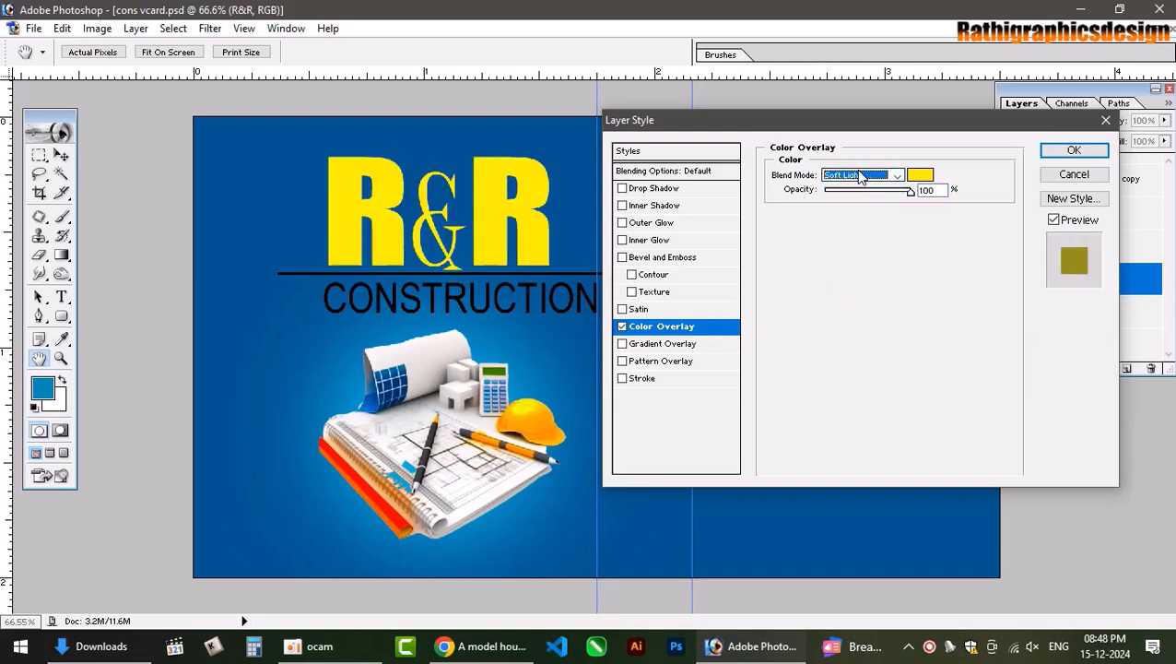
key("Down")
key("Down")
key("Down")
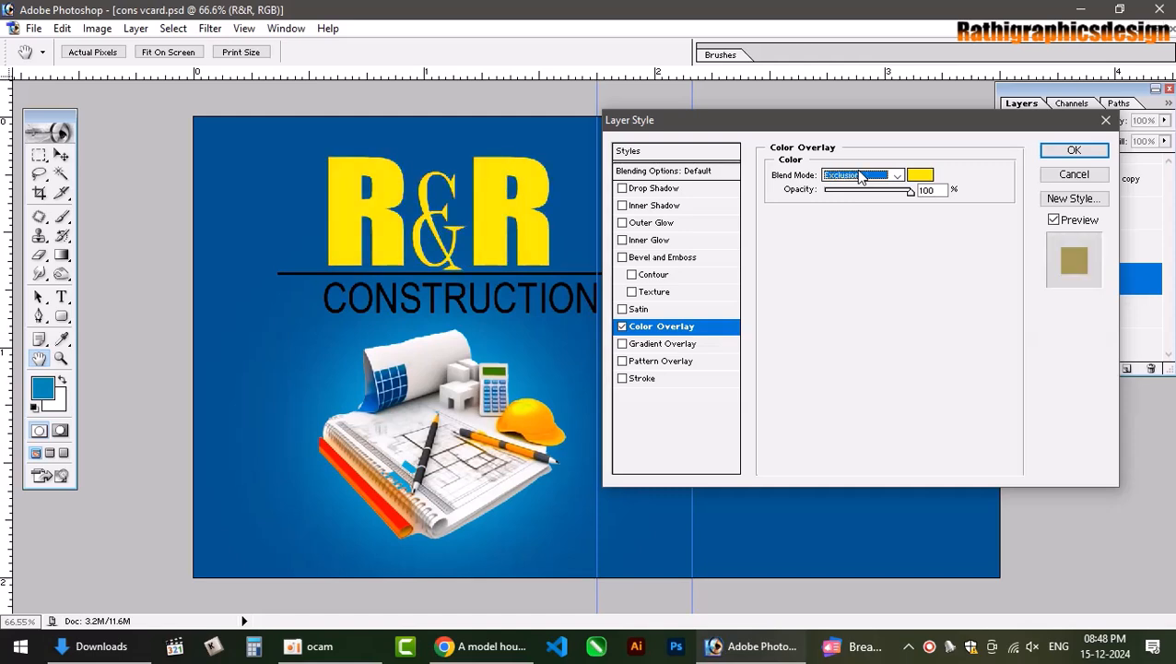
key("Down")
key("Up")
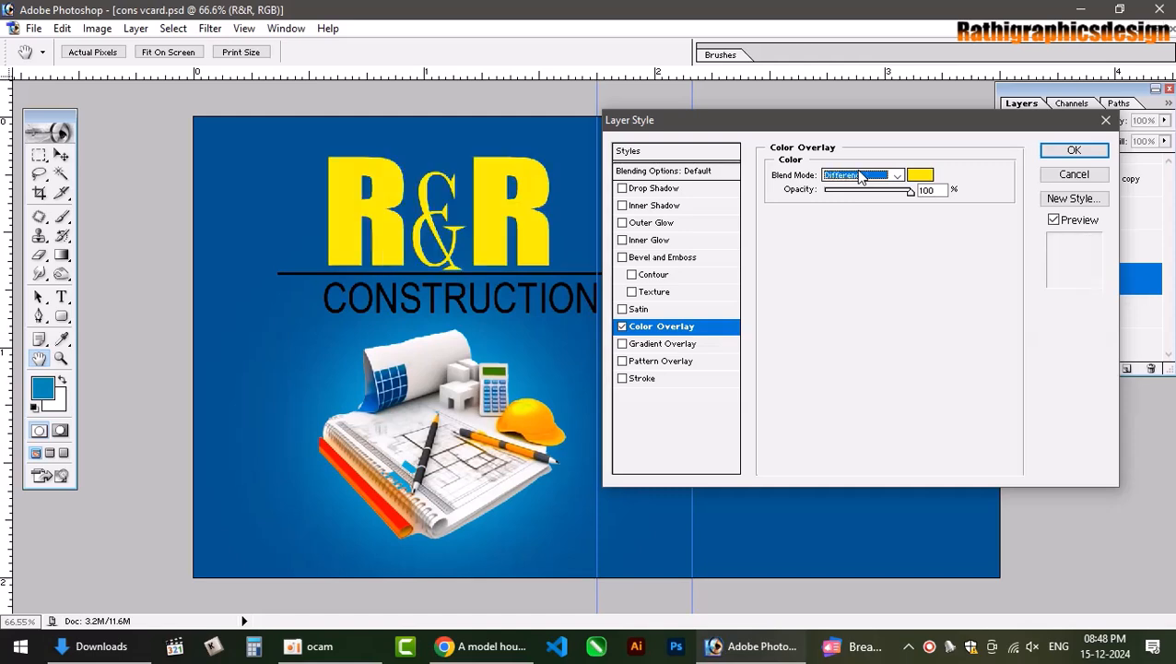
key("Up")
key("Up")
key("Up")
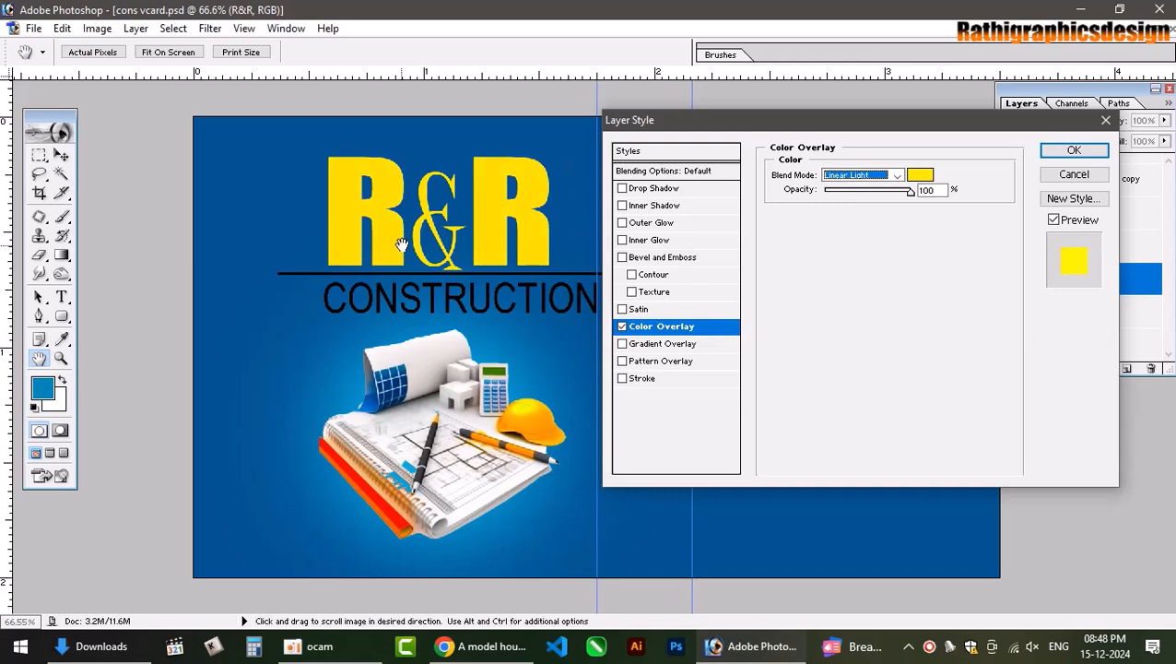
left_click(1074, 151)
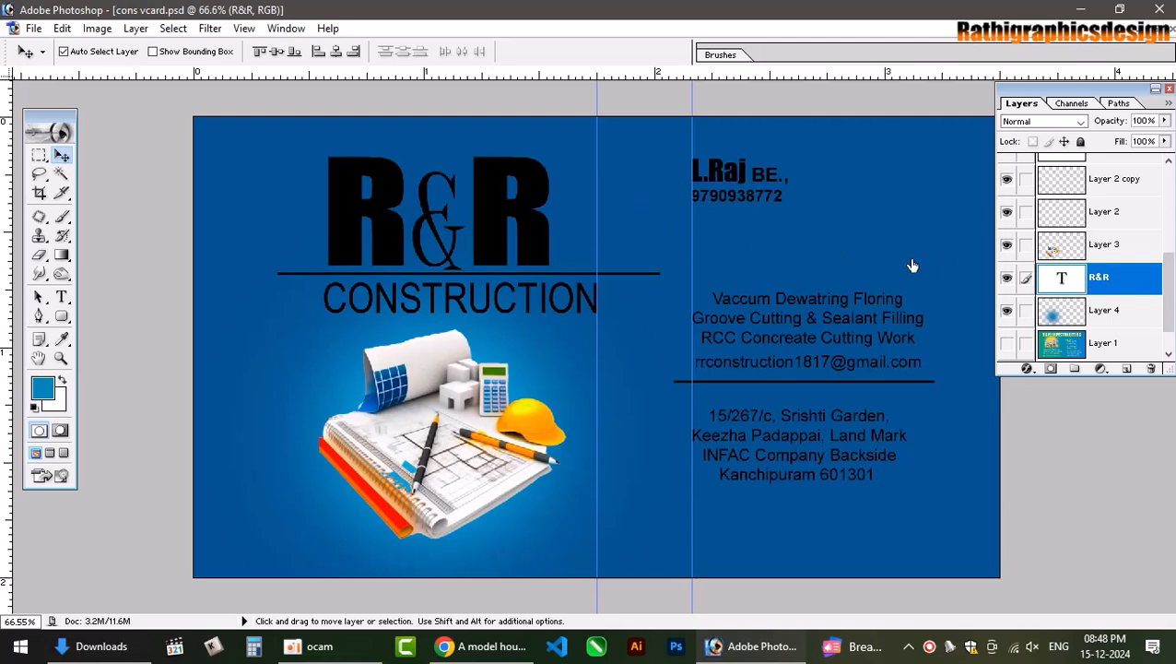
Reopen the R&R layer styles and set the Color Overlay colour to yellow with magenta 0.
double_click(1133, 279)
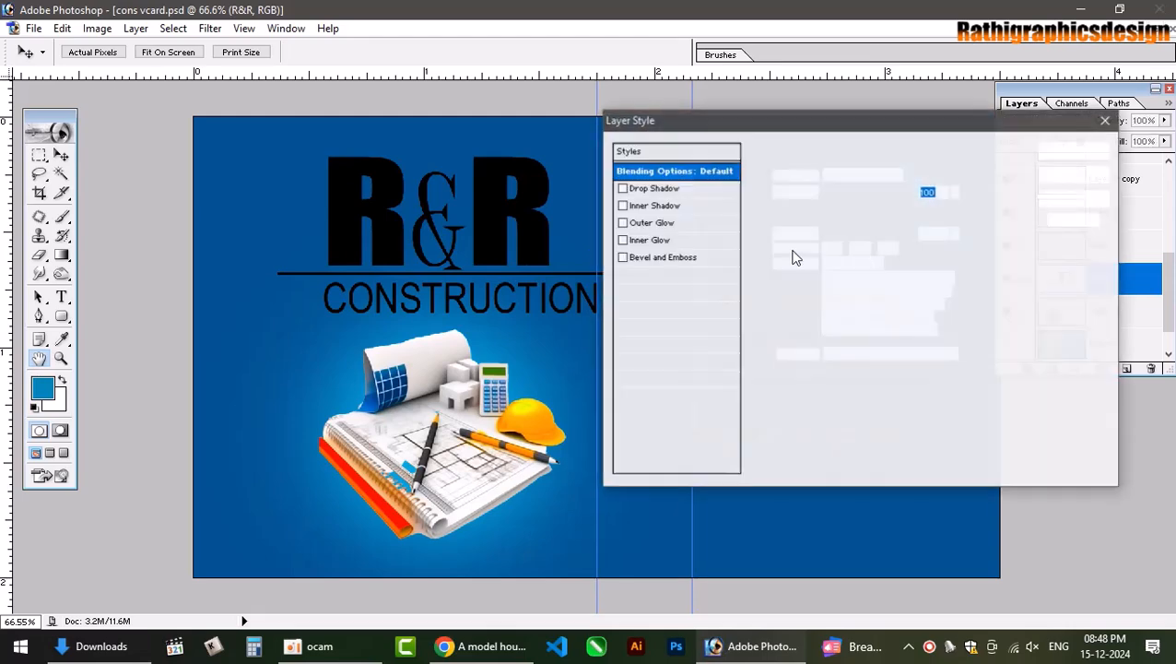
left_click(652, 326)
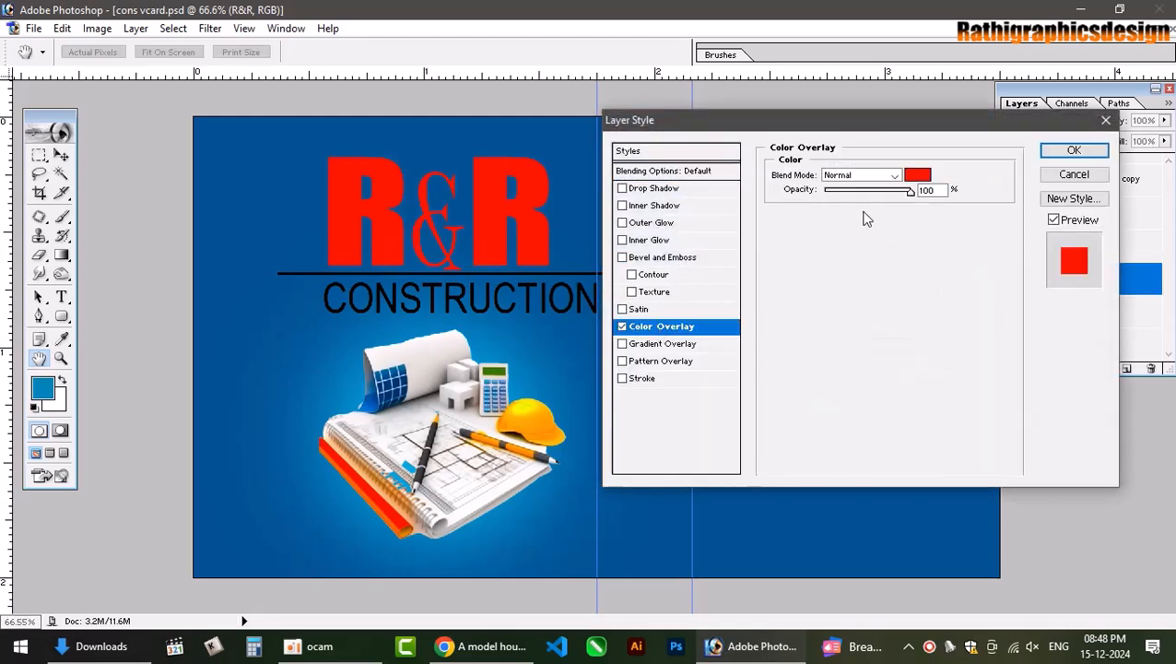
left_click(915, 177)
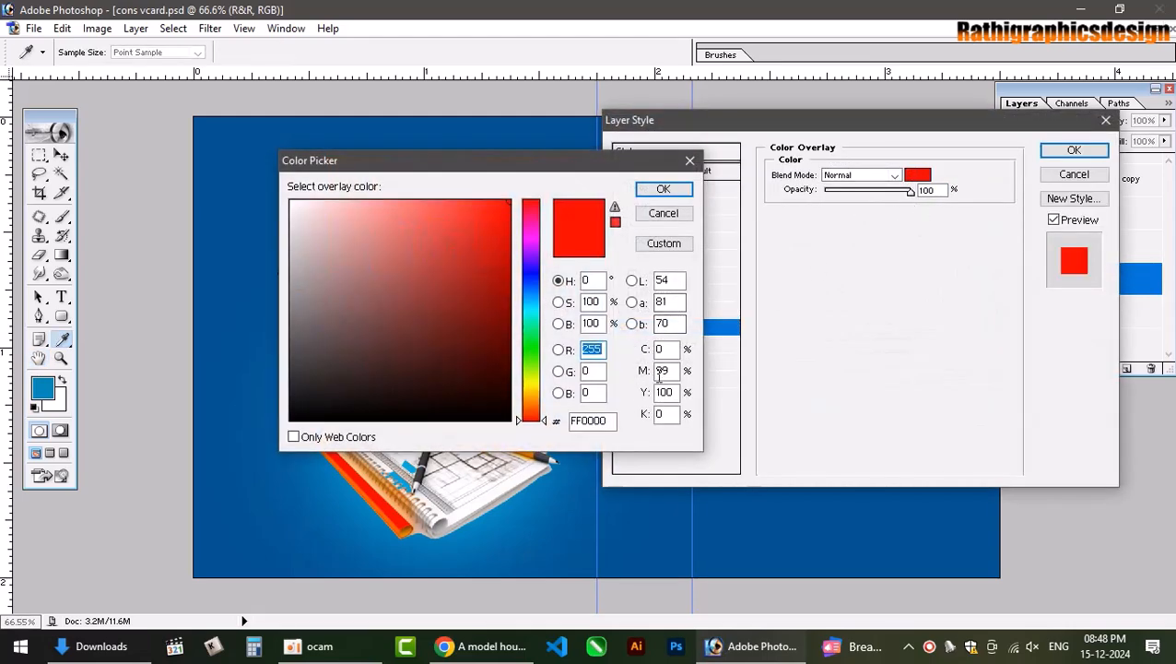
double_click(663, 371)
type("0")
key("Return")
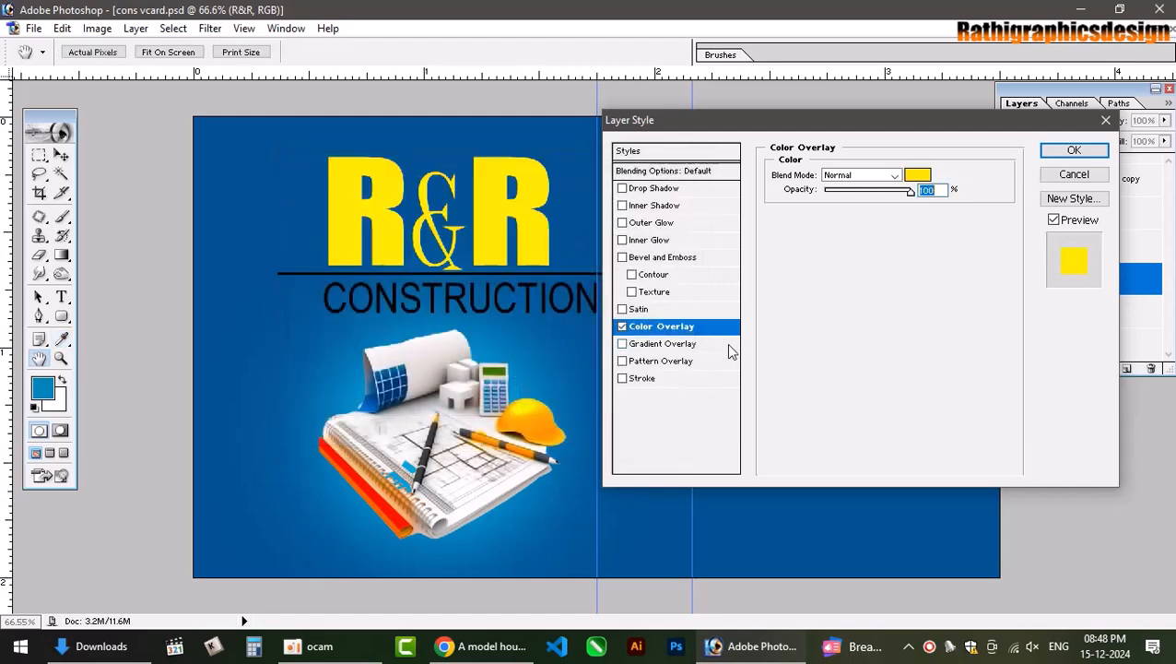
Add a Drop Shadow with 6 px distance, 3 px size, 41% opacity and about 55% spread.
left_click(653, 189)
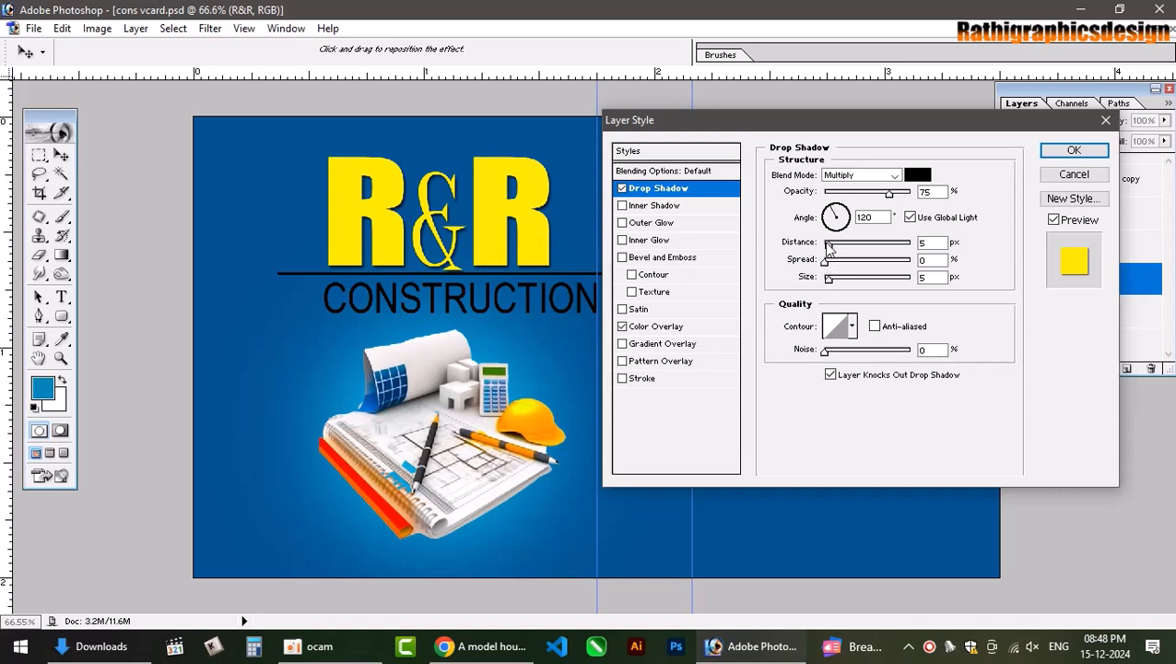
left_click_drag(828, 244, 833, 246)
mouse_move(835, 287)
left_mouse_down()
mouse_move(827, 278)
mouse_move(841, 266)
left_mouse_up()
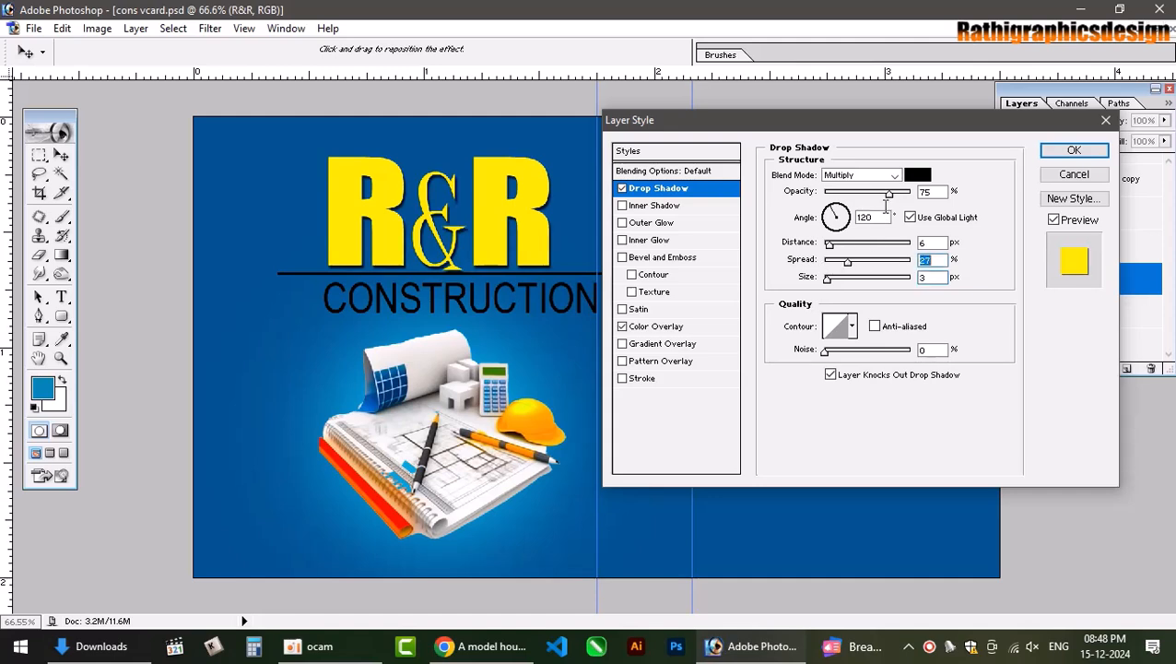
left_click_drag(887, 196, 849, 202)
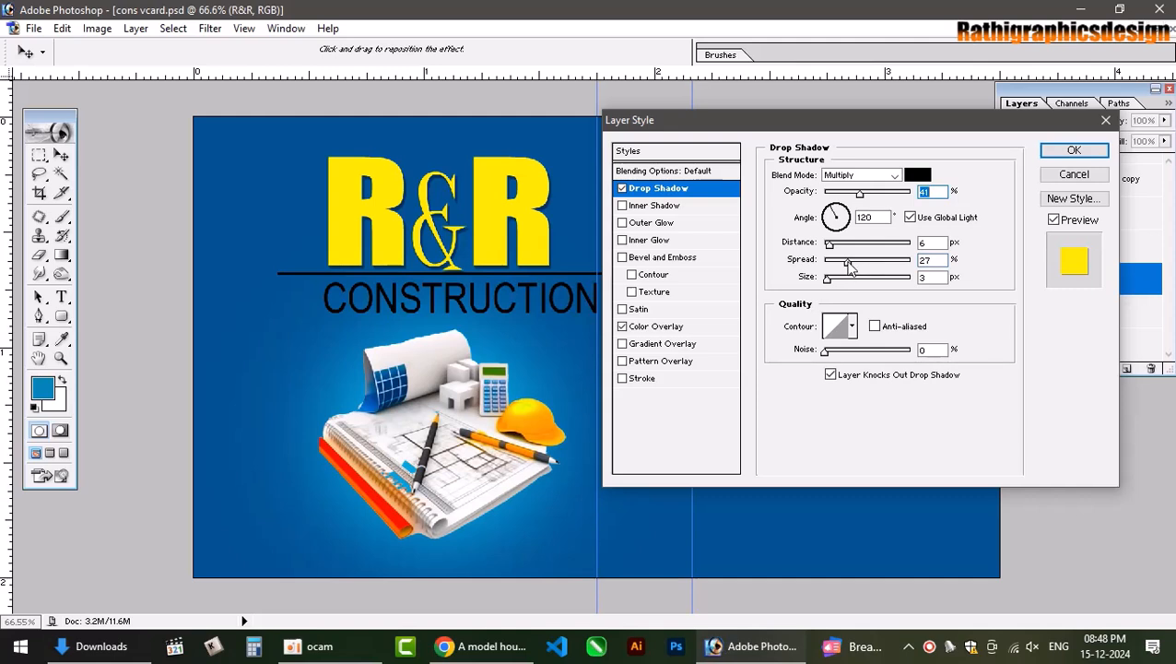
left_click_drag(847, 263, 874, 265)
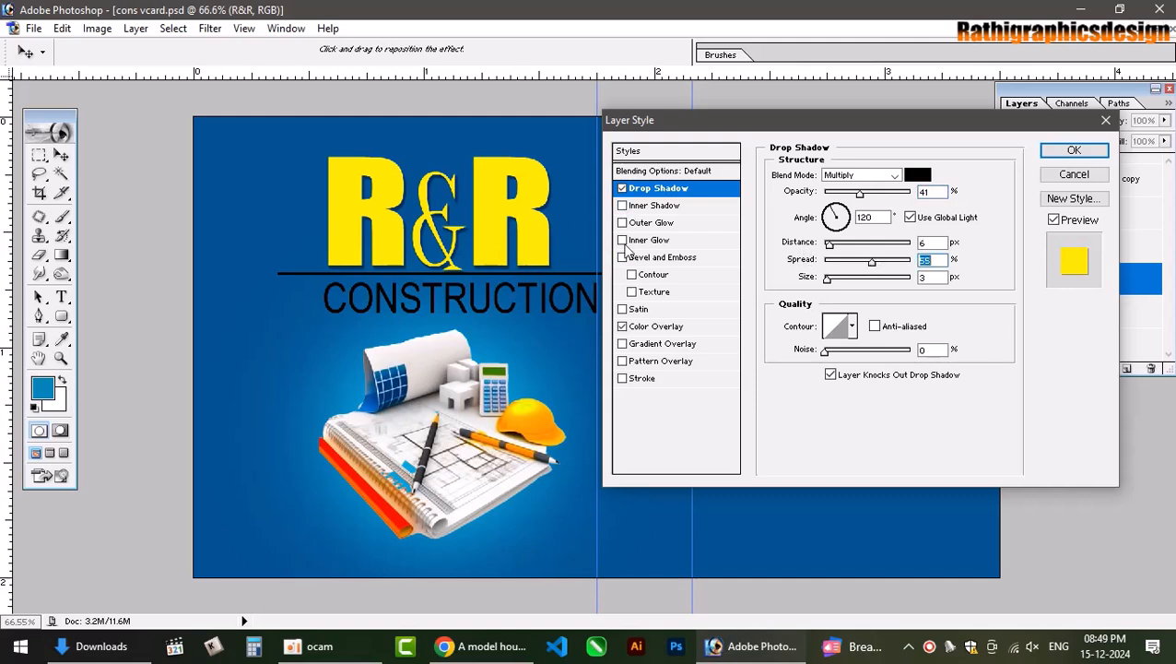
Add a Chisel Hard Bevel and Emboss with deeper depth, adjusted light angle and 2 px soften.
left_click(662, 258)
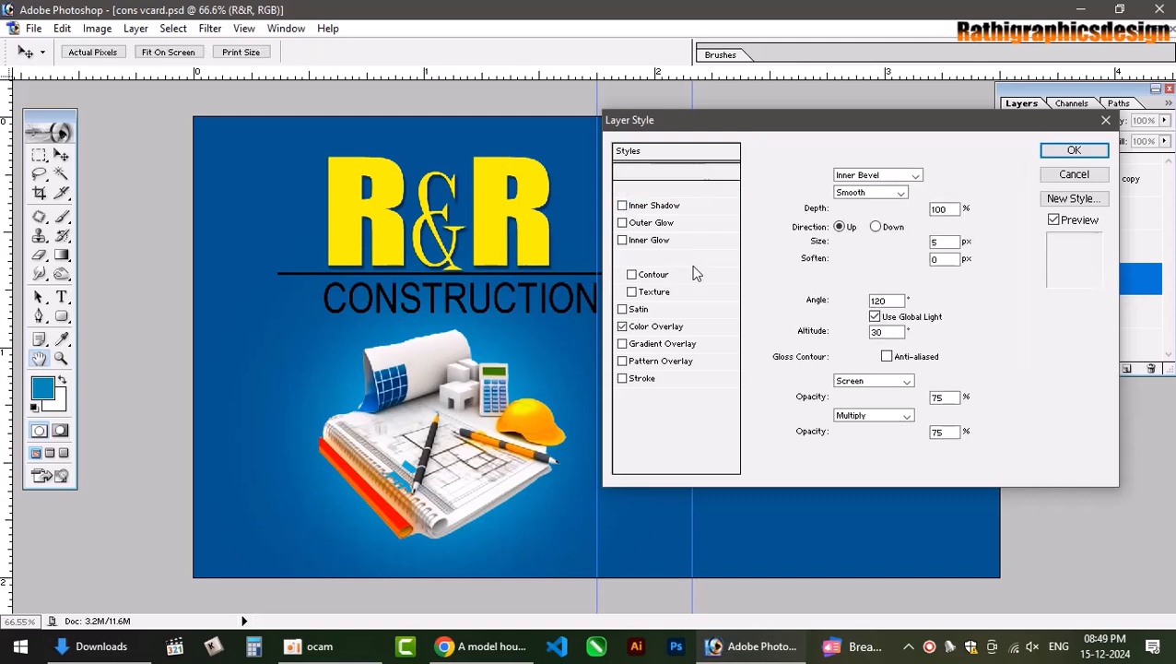
left_click(869, 193)
left_click(848, 213)
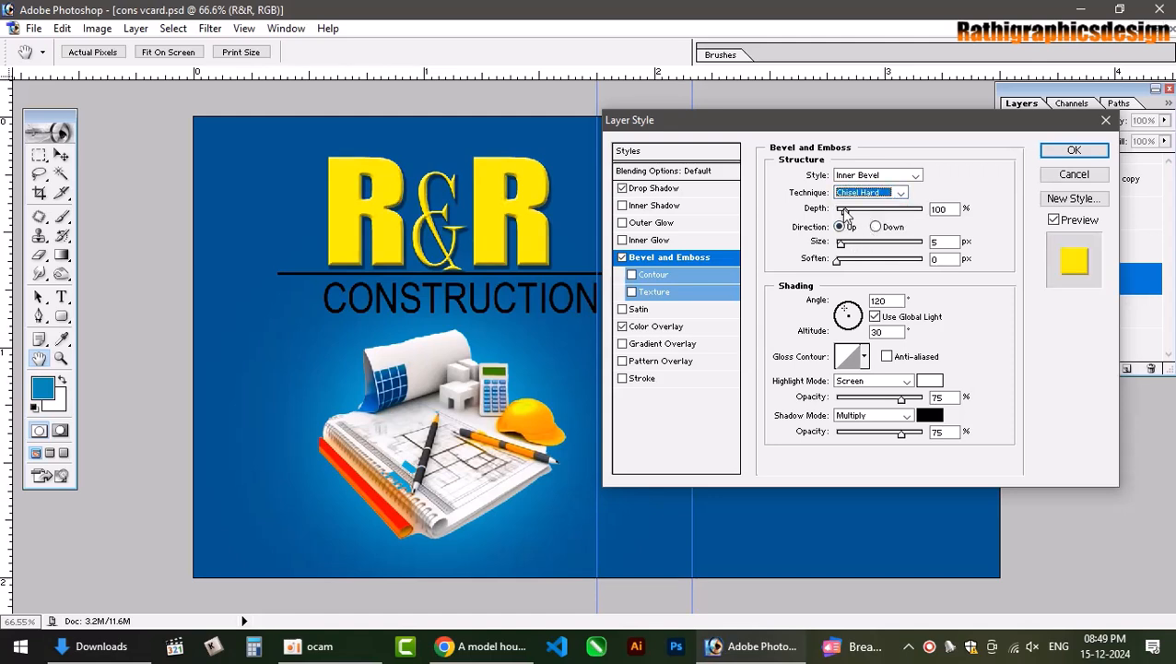
left_click_drag(845, 212, 843, 246)
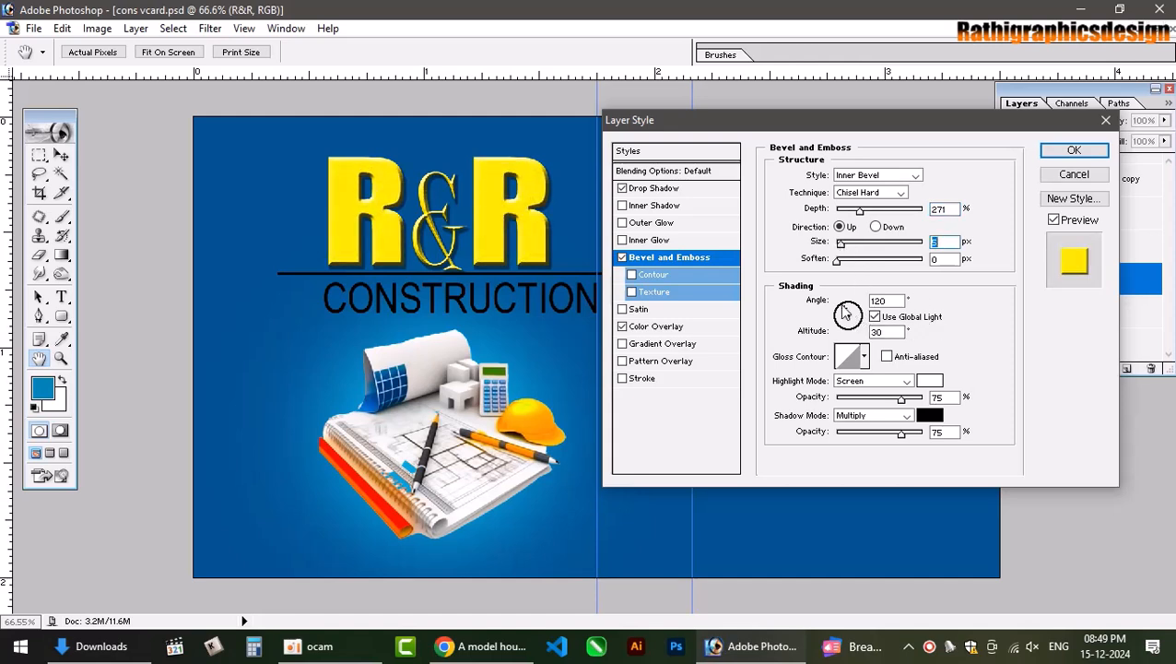
left_click_drag(841, 306, 856, 306)
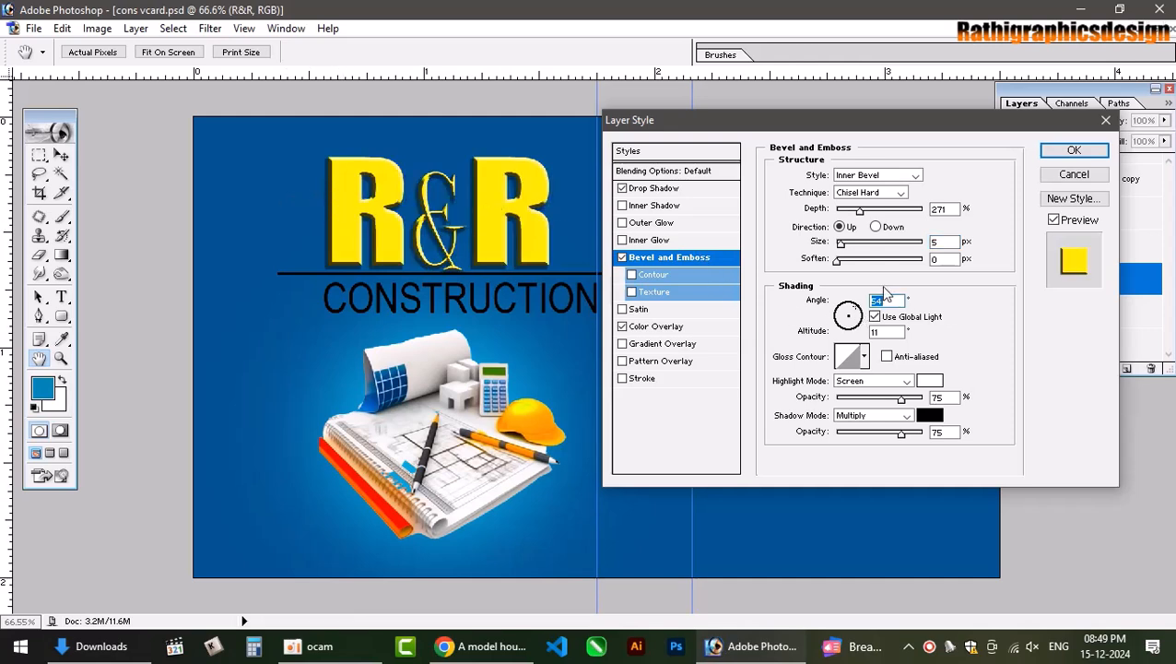
left_click_drag(836, 263, 846, 261)
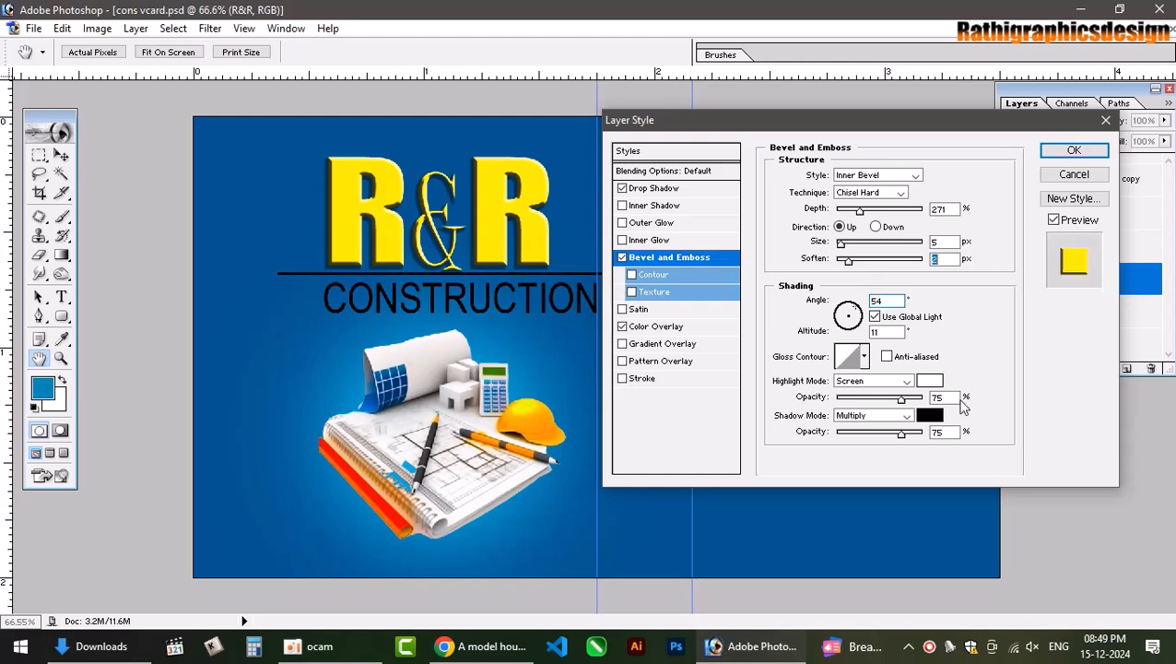
Set the bevel highlight to a bright blue sampled from the card, in Pin Light mode.
left_click(929, 380)
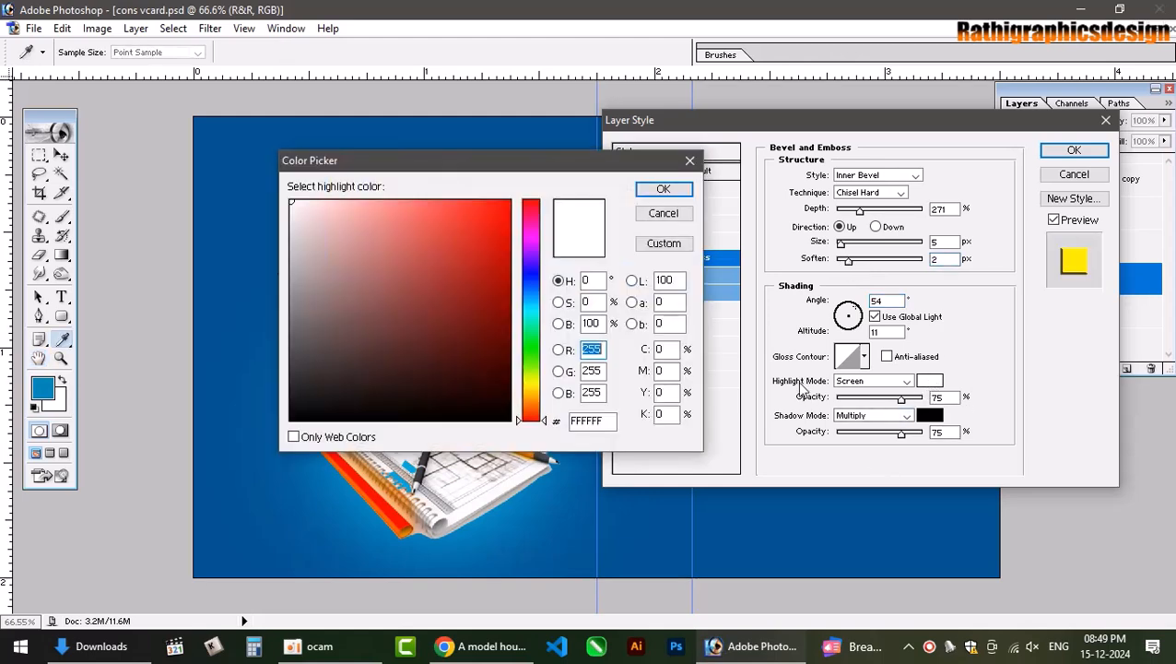
left_click_drag(567, 175, 604, 343)
left_click(557, 149)
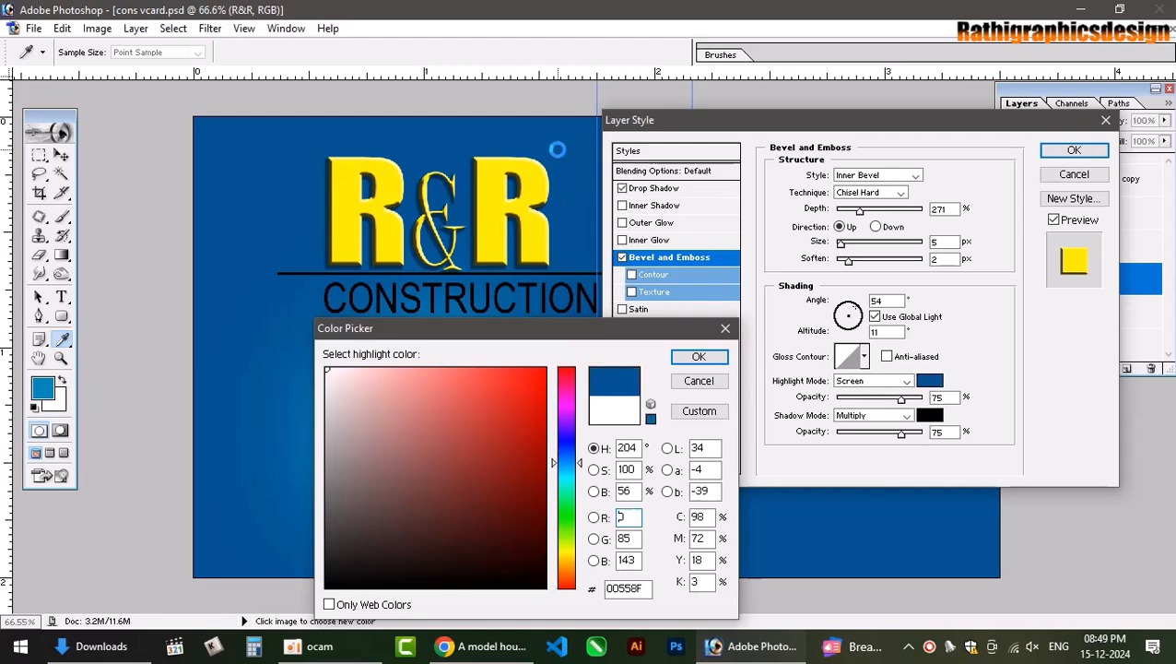
left_click_drag(515, 431, 540, 369)
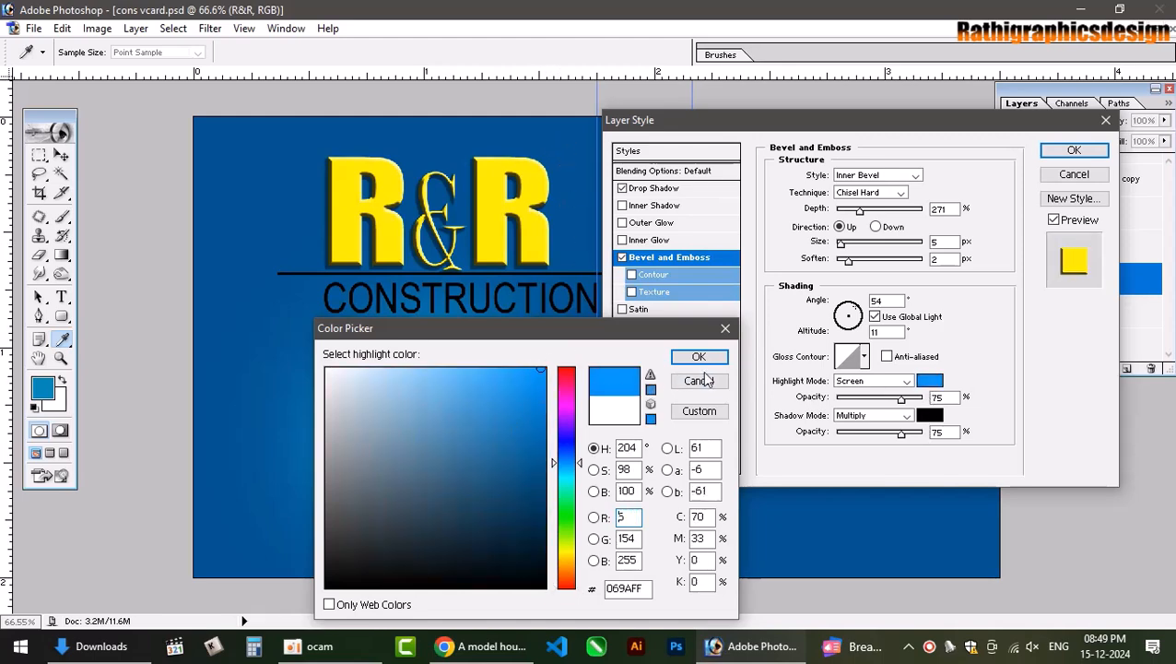
left_click(699, 357)
double_click(877, 380)
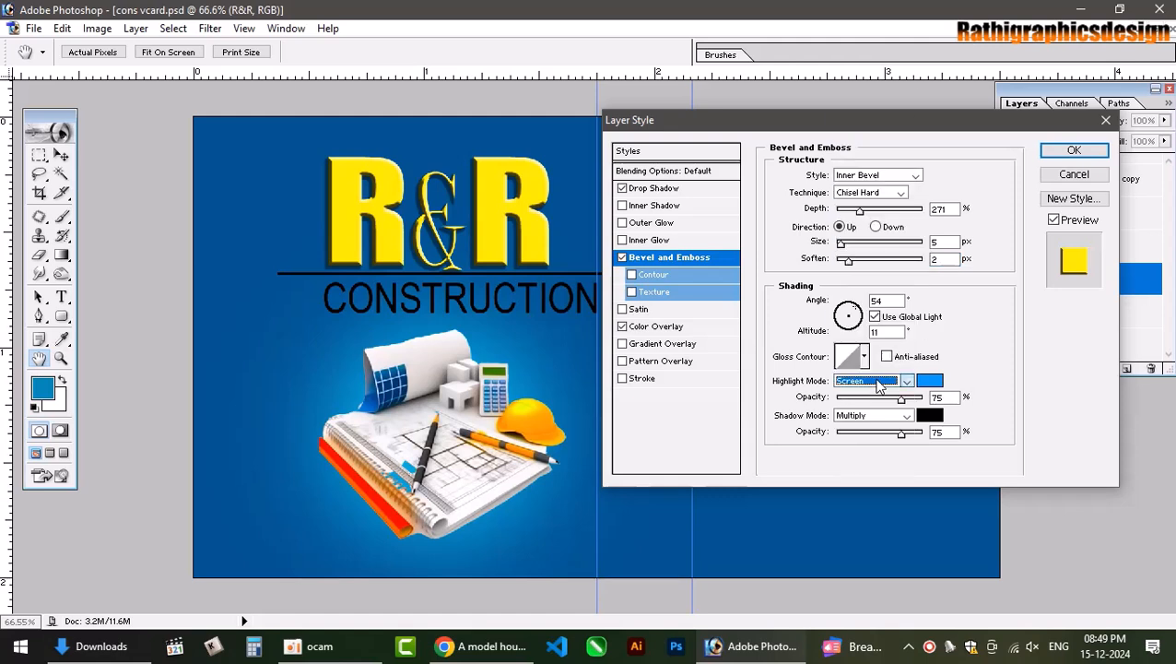
key("Down")
key("Down")
key("Down")
key("Down")
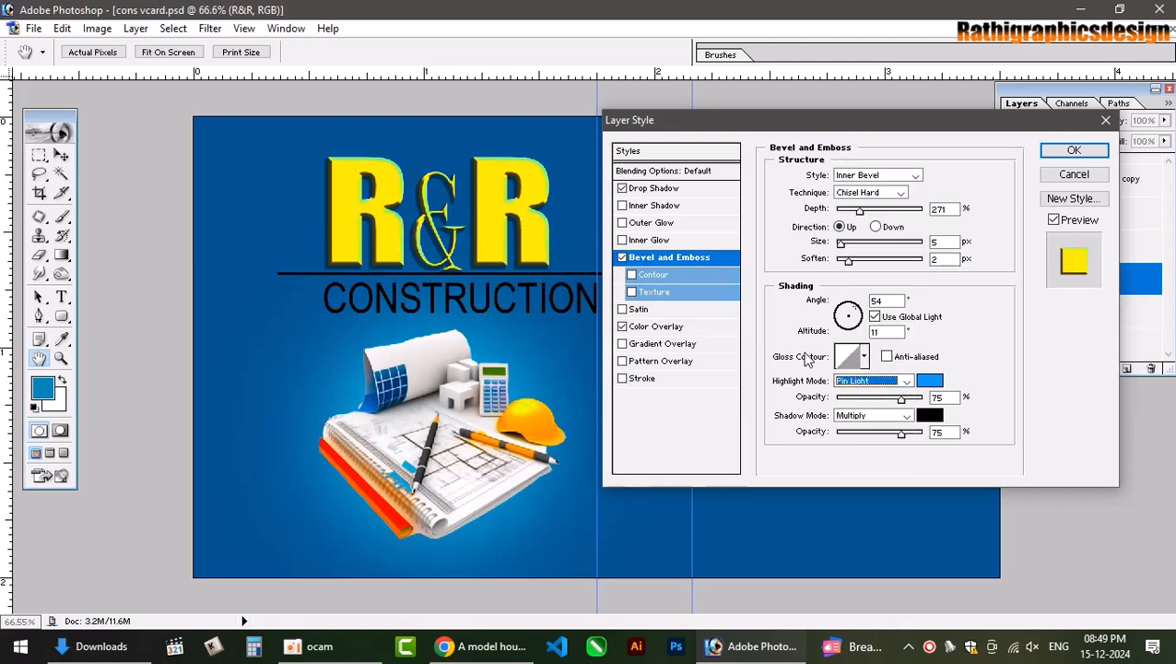
Try several gloss contours and change the bevel highlight colour to white.
left_click(864, 355)
left_click(804, 424)
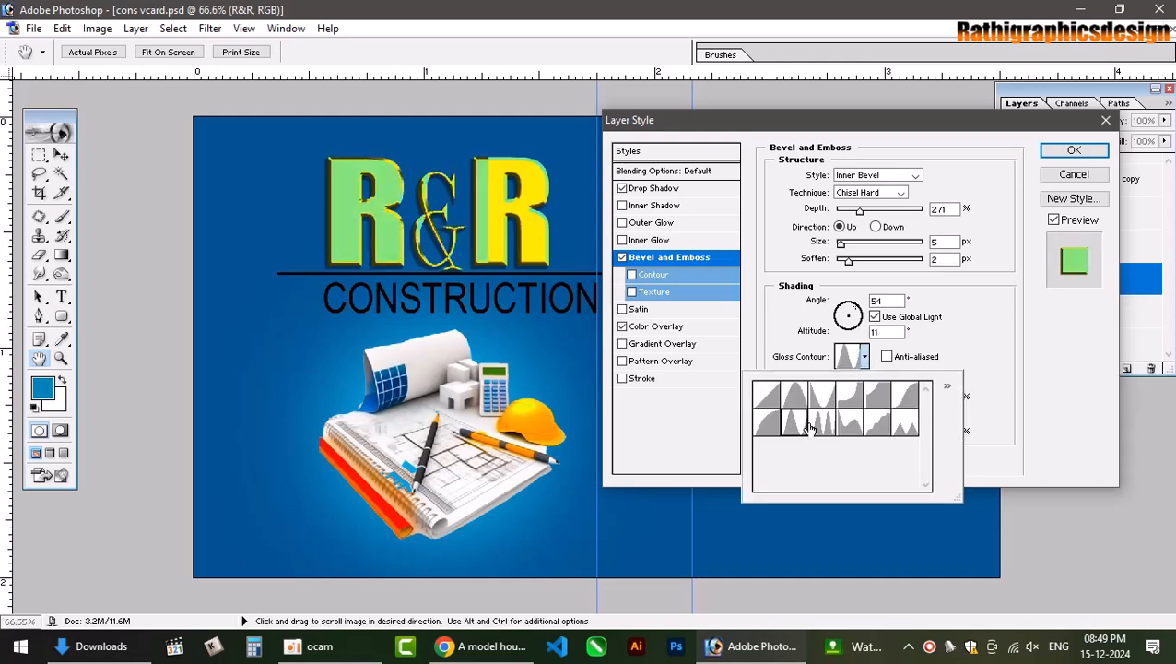
left_click(813, 396)
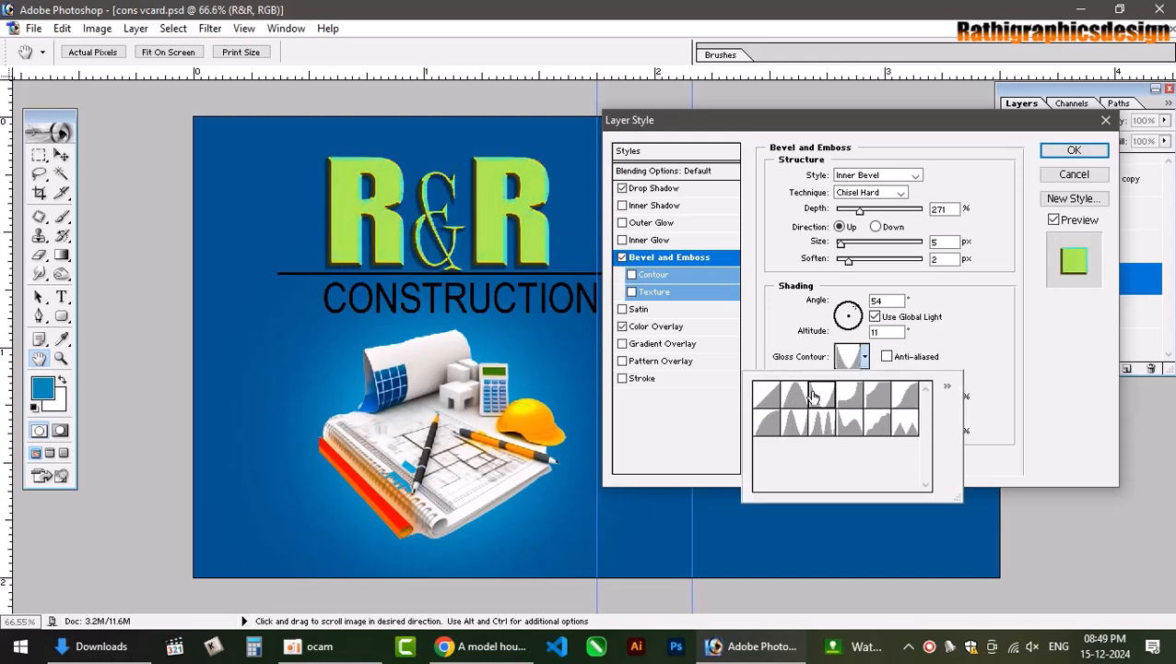
left_click(846, 404)
double_click(879, 402)
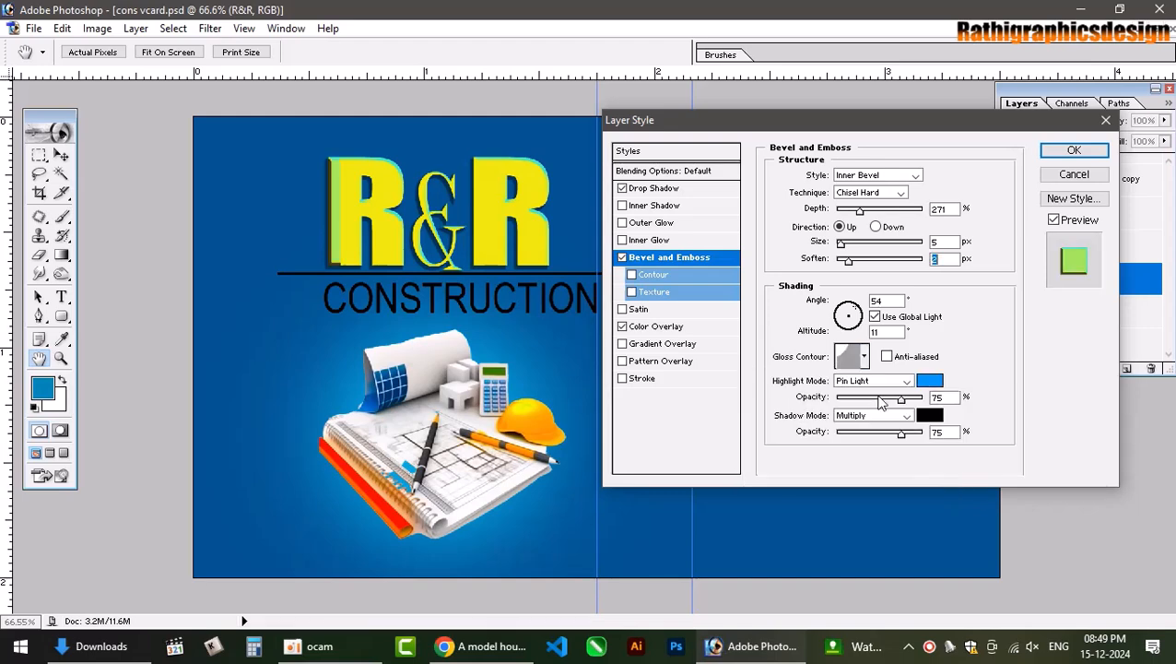
left_click(935, 381)
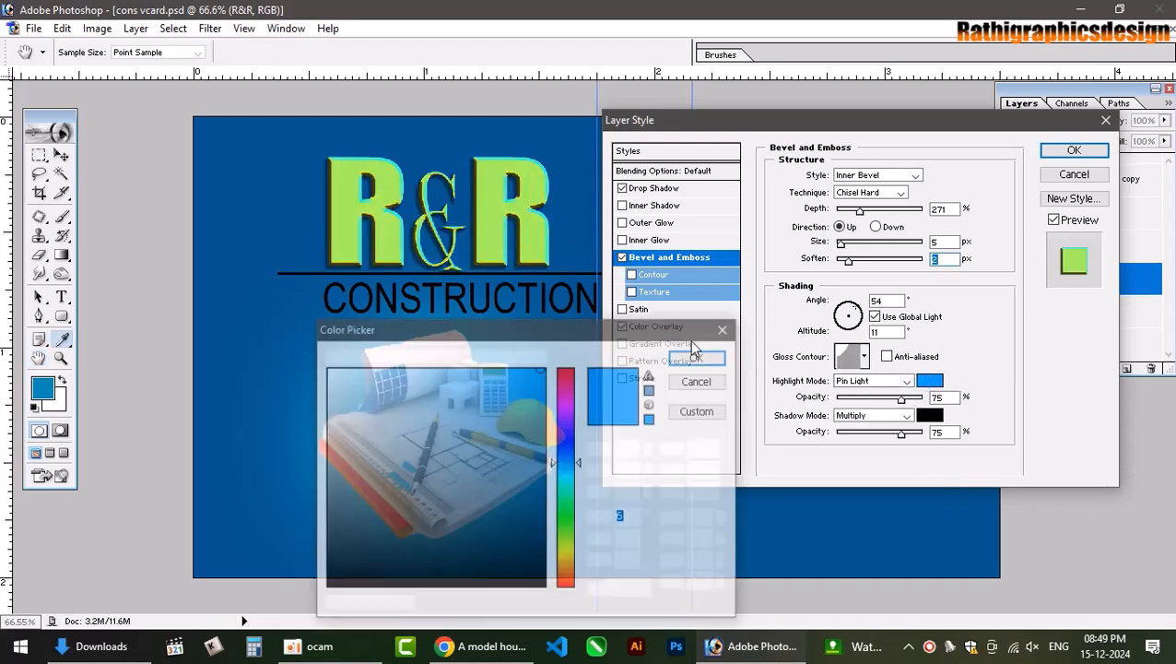
left_click_drag(415, 399, 257, 335)
left_click(698, 357)
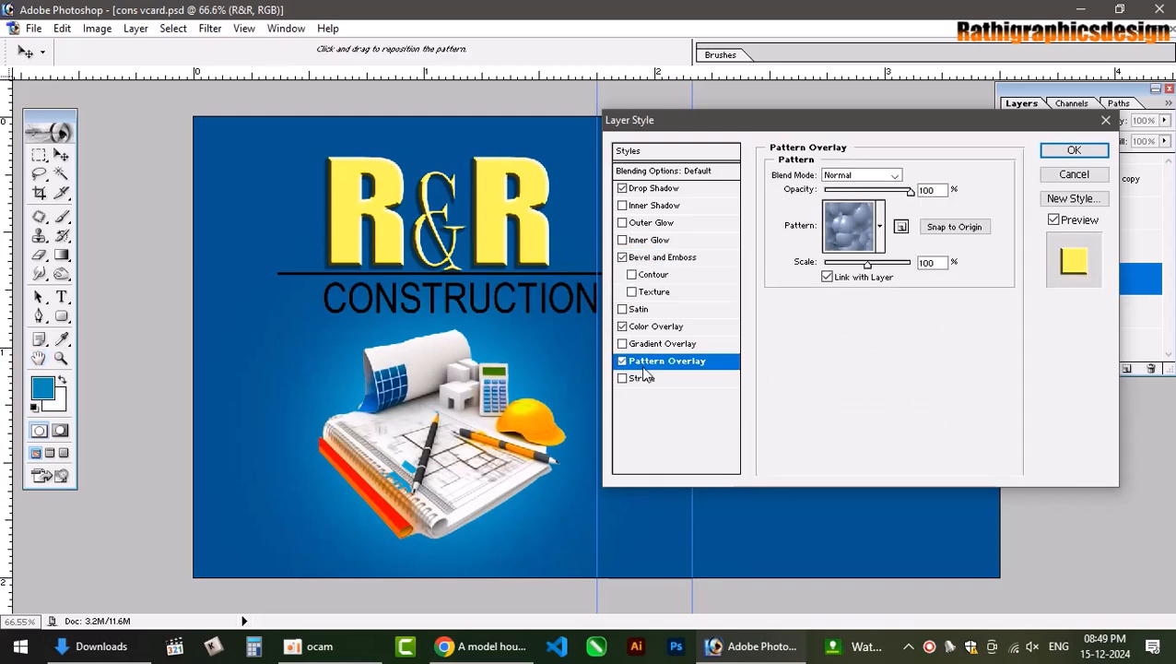
Turn off Pattern Overlay, then cancel the Layer Style dialog to discard all changes.
left_click(663, 258)
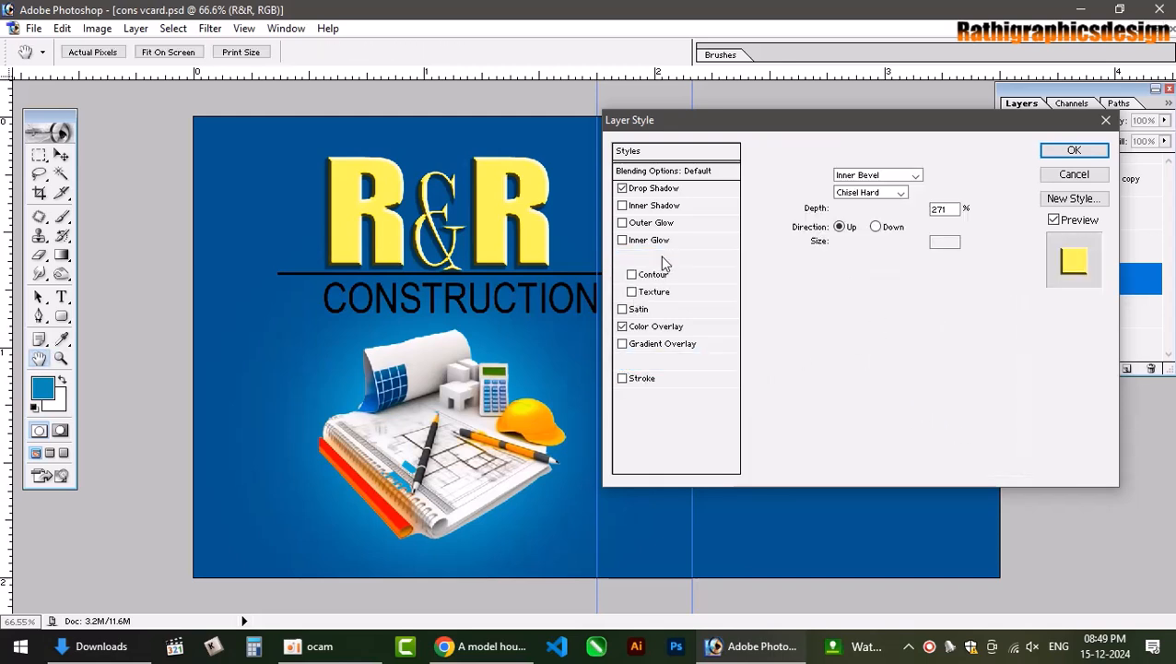
left_click(622, 362)
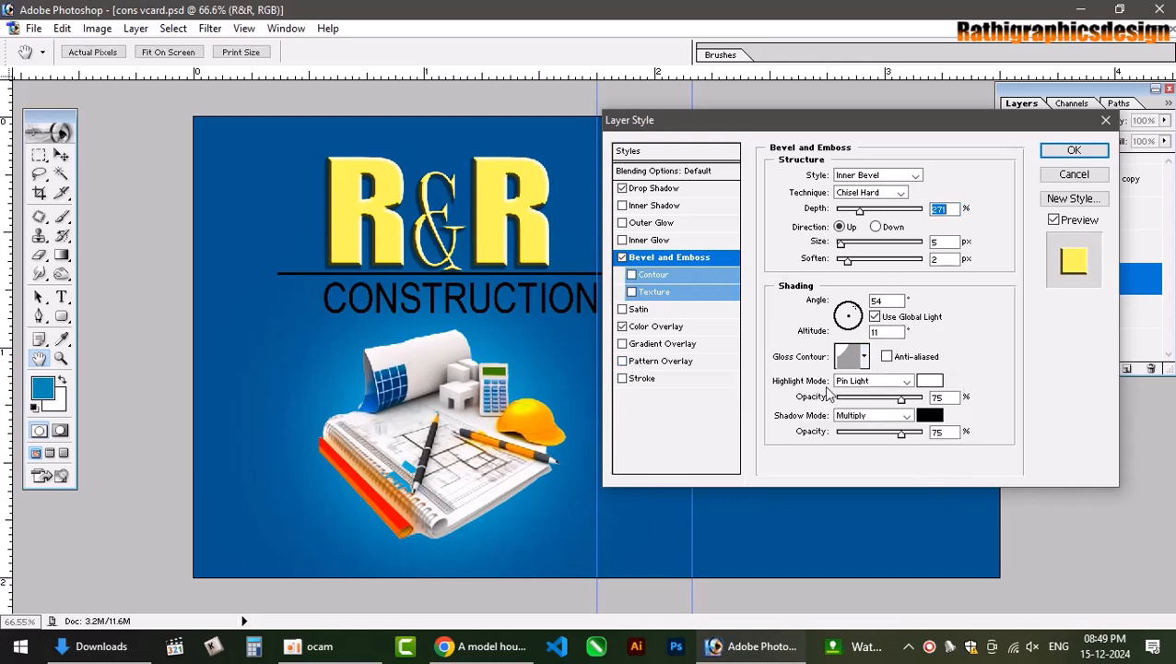
left_click(867, 361)
left_click(866, 361)
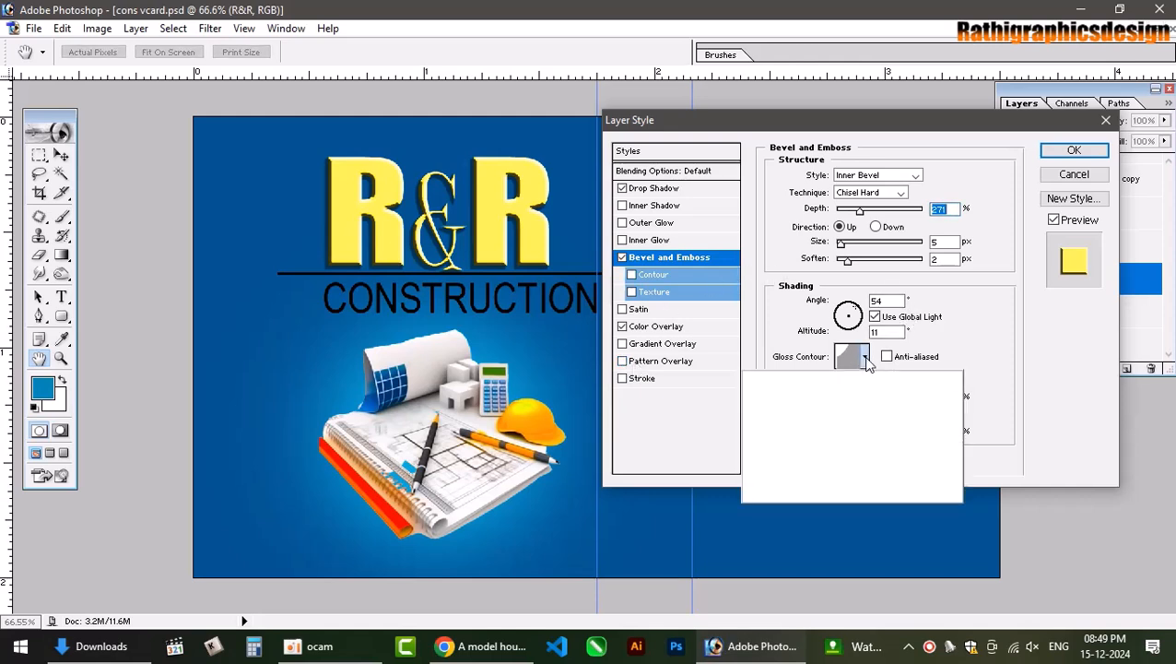
left_click(1074, 174)
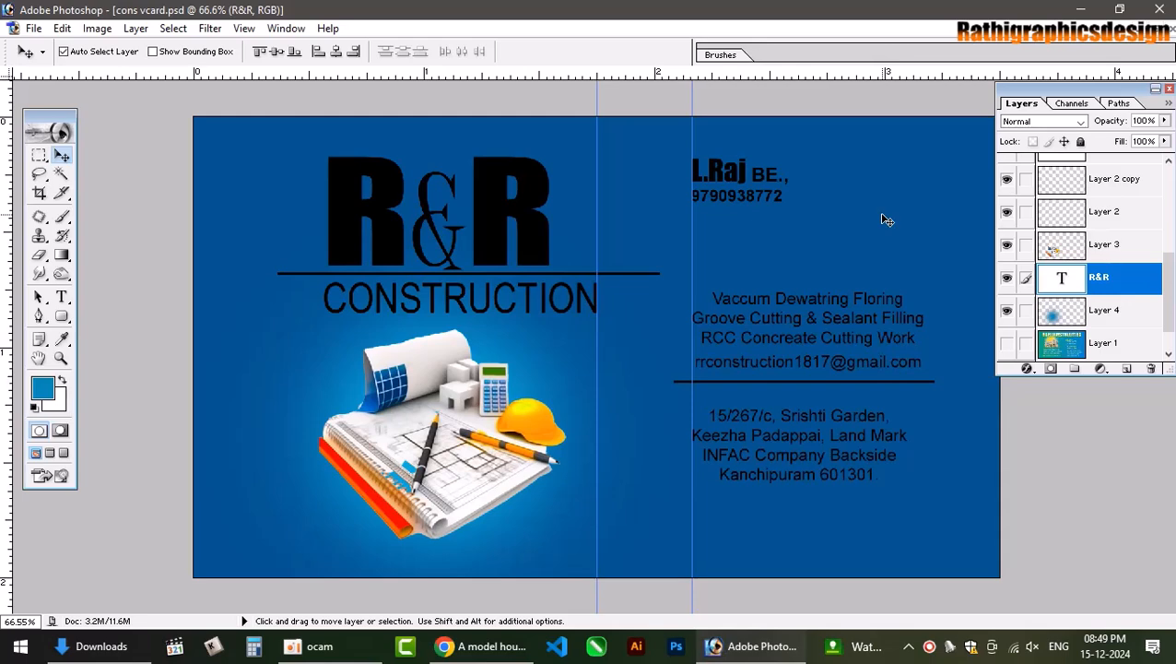
In File Explorer, navigate to New Volume (F:) > 2024 > back my colocion.
left_click(80, 653)
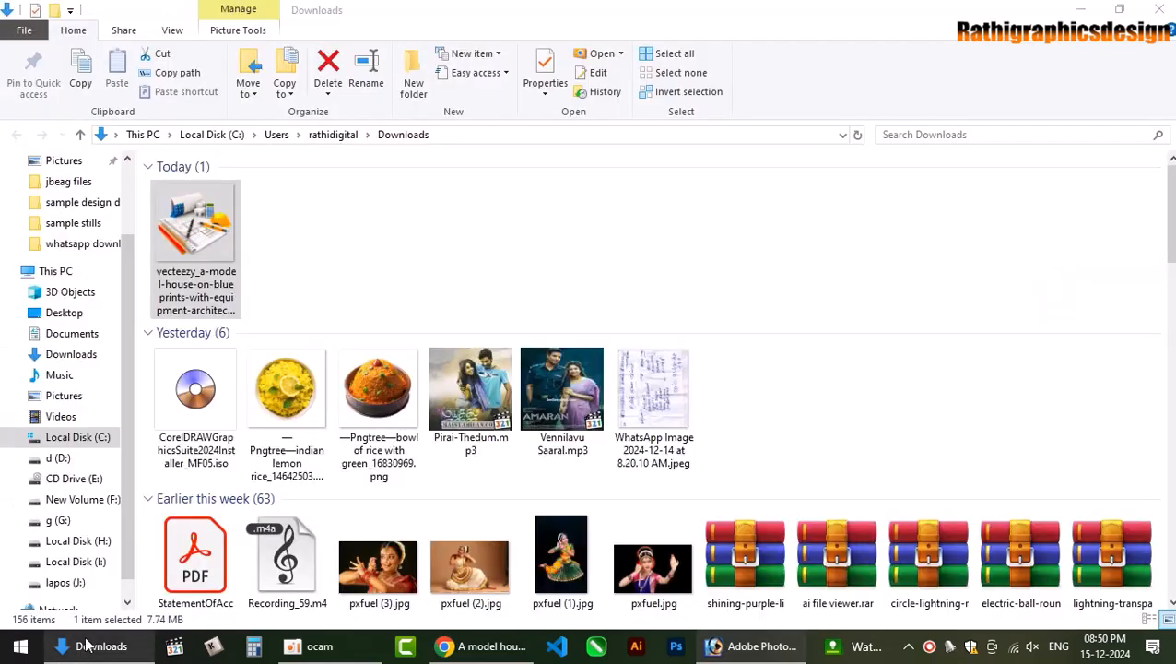
left_click(58, 459)
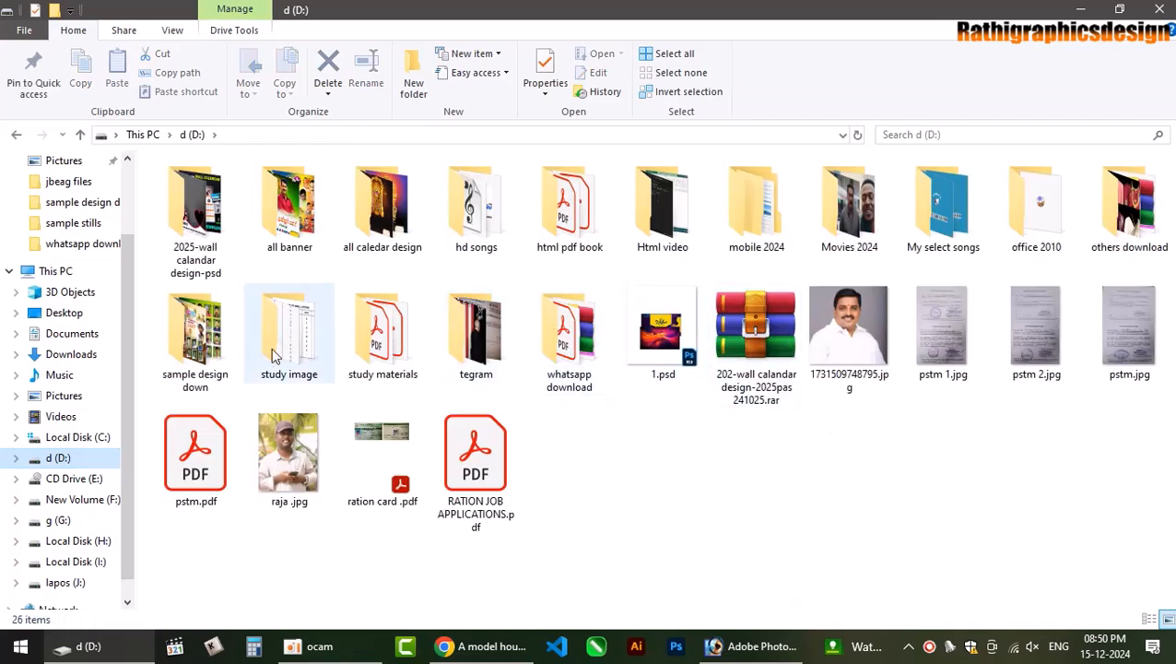
left_click(79, 497)
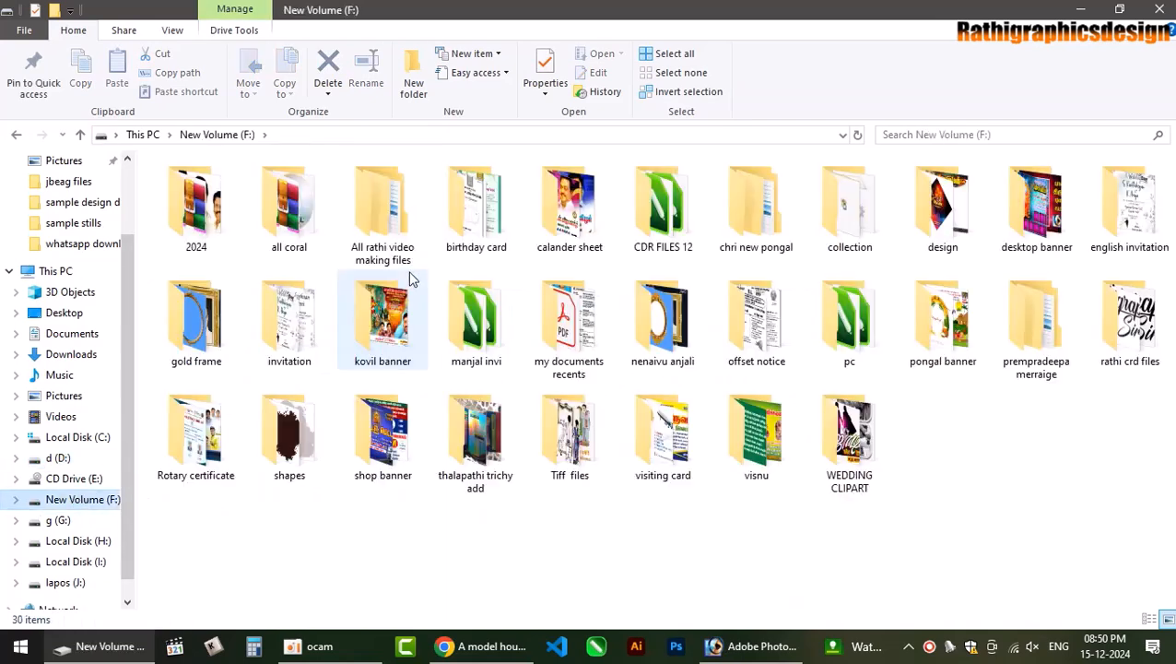
double_click(196, 208)
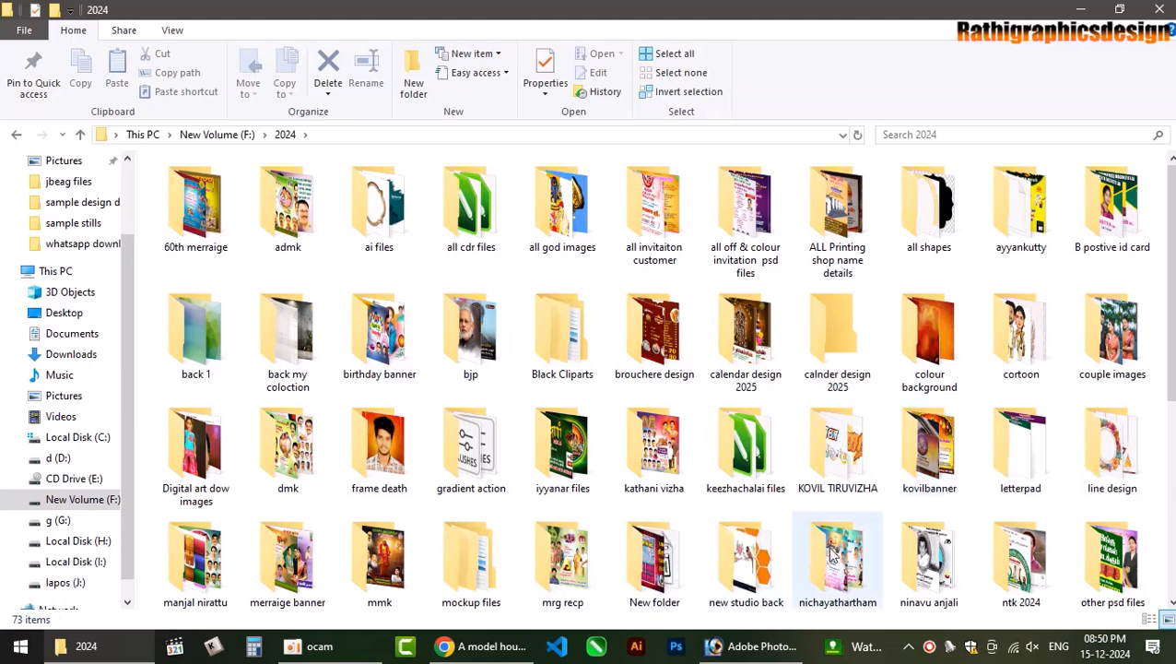
scroll(1120, 478, "down", 2)
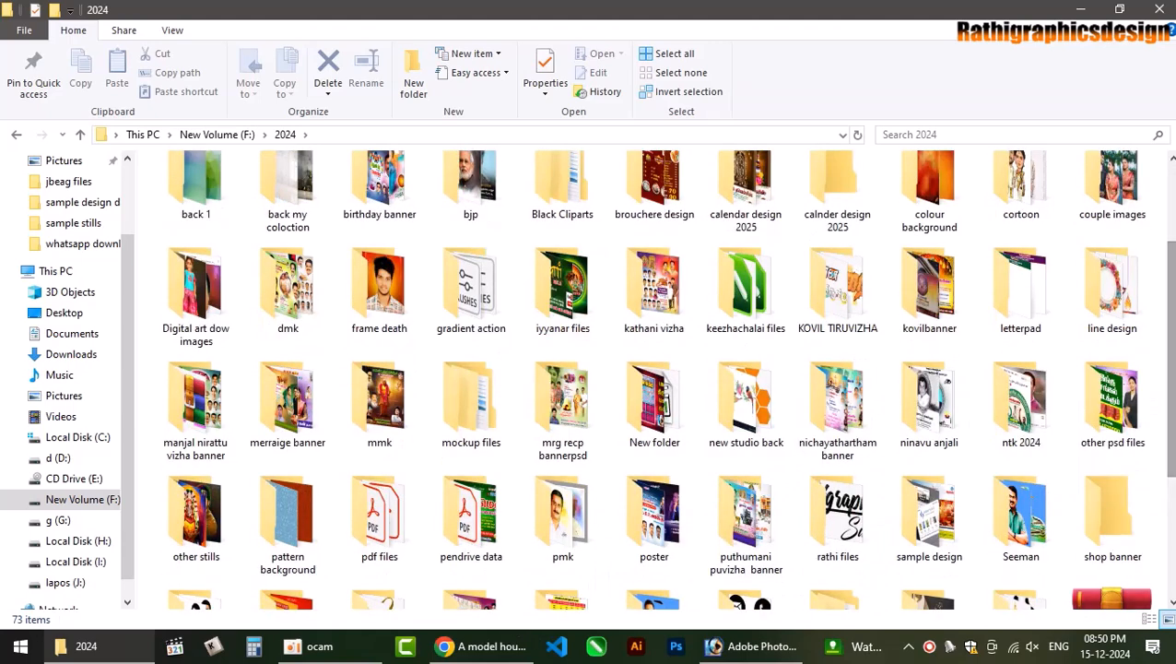
scroll(1173, 425, "down", 2)
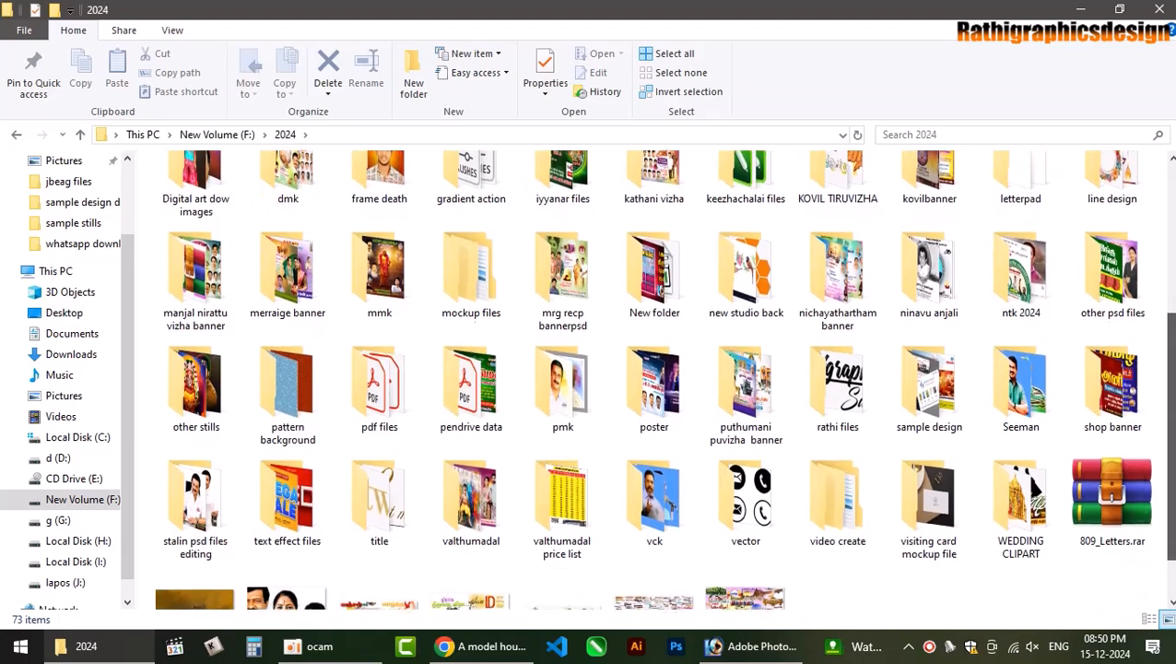
scroll(1172, 425, "up", 1)
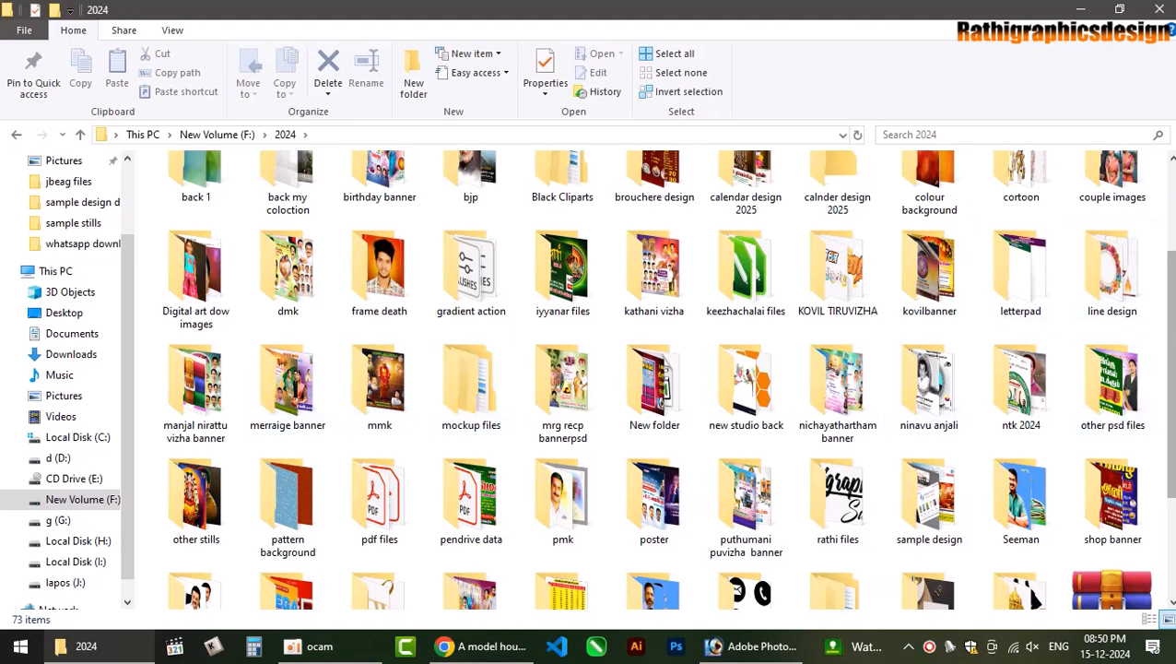
scroll(1171, 369, "up", 2)
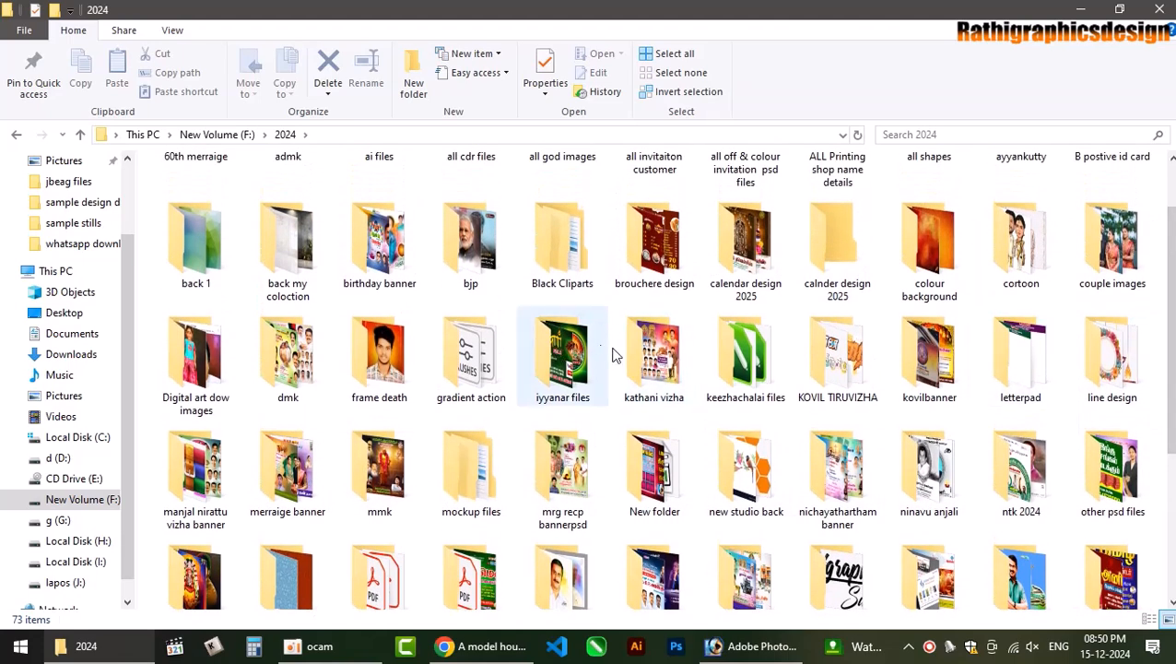
scroll(1143, 323, "up", 1)
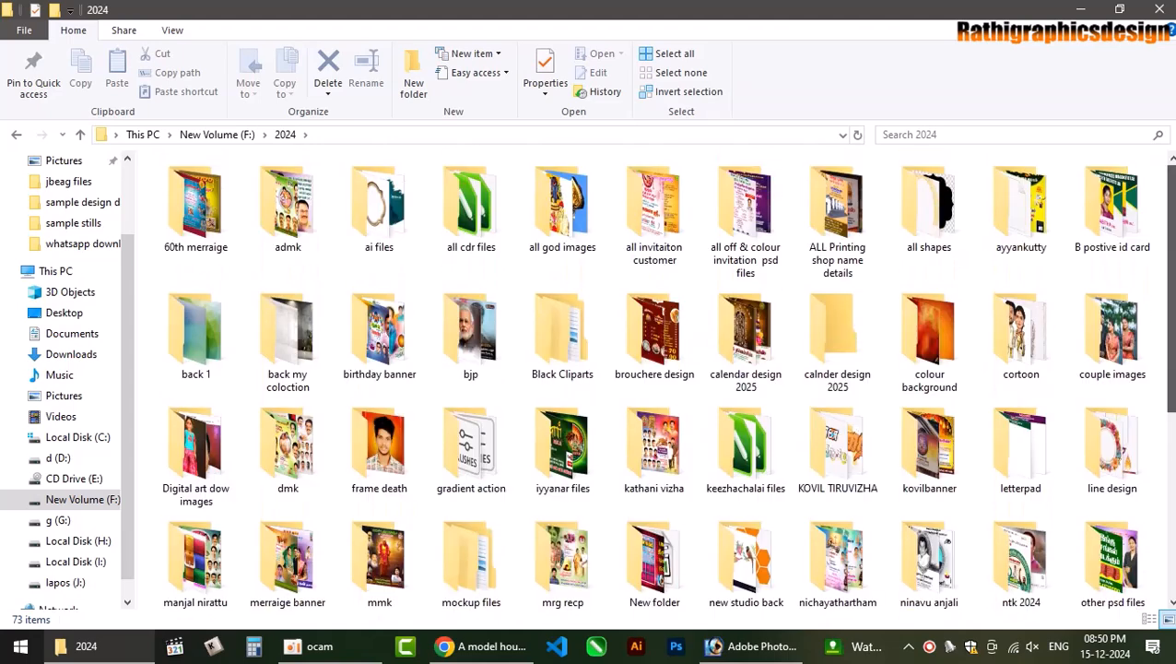
double_click(288, 334)
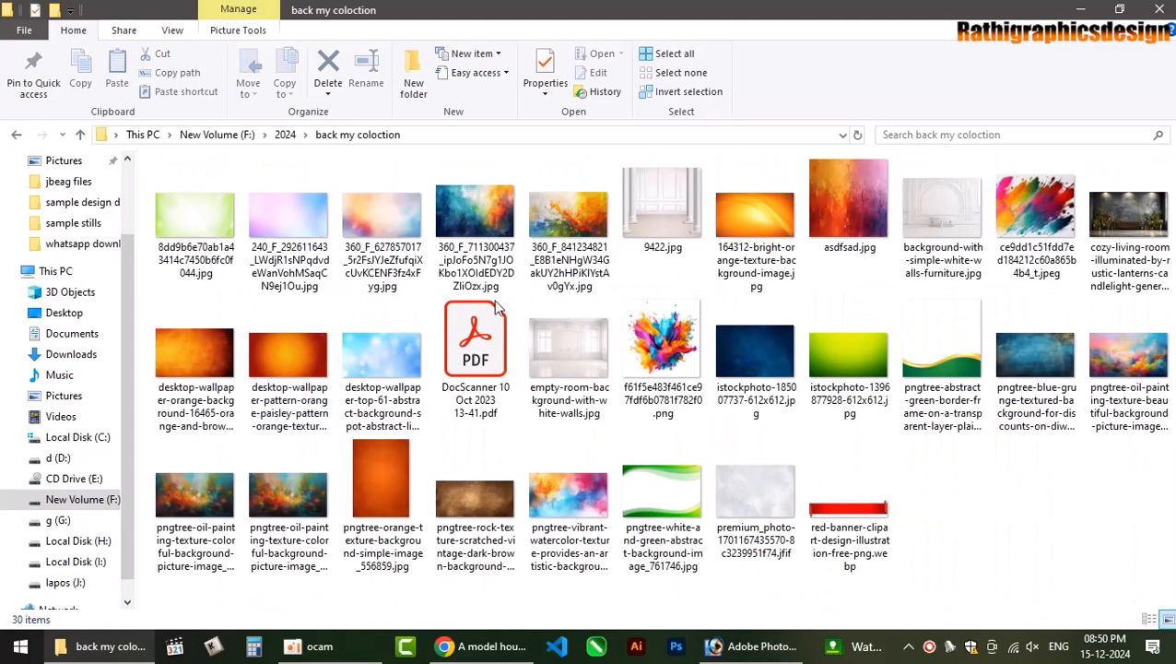
Drag asdfsad.jpg onto Photoshop to open the texture.
left_click(867, 197)
left_click_drag(867, 182, 851, 259)
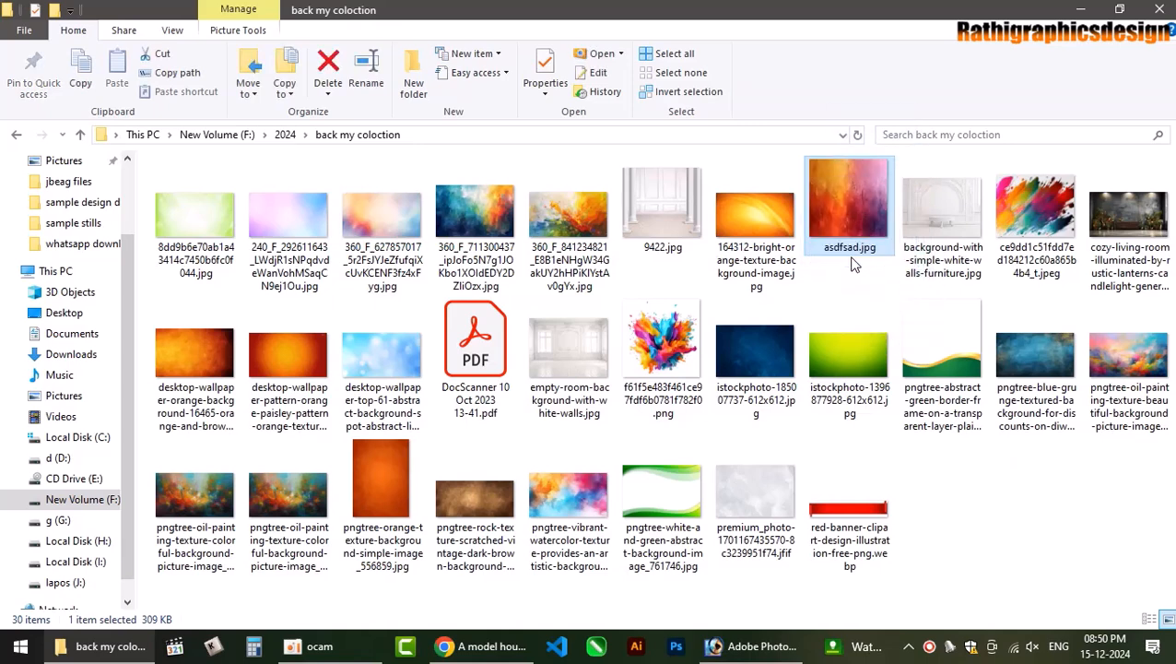
left_click_drag(854, 187, 473, 239)
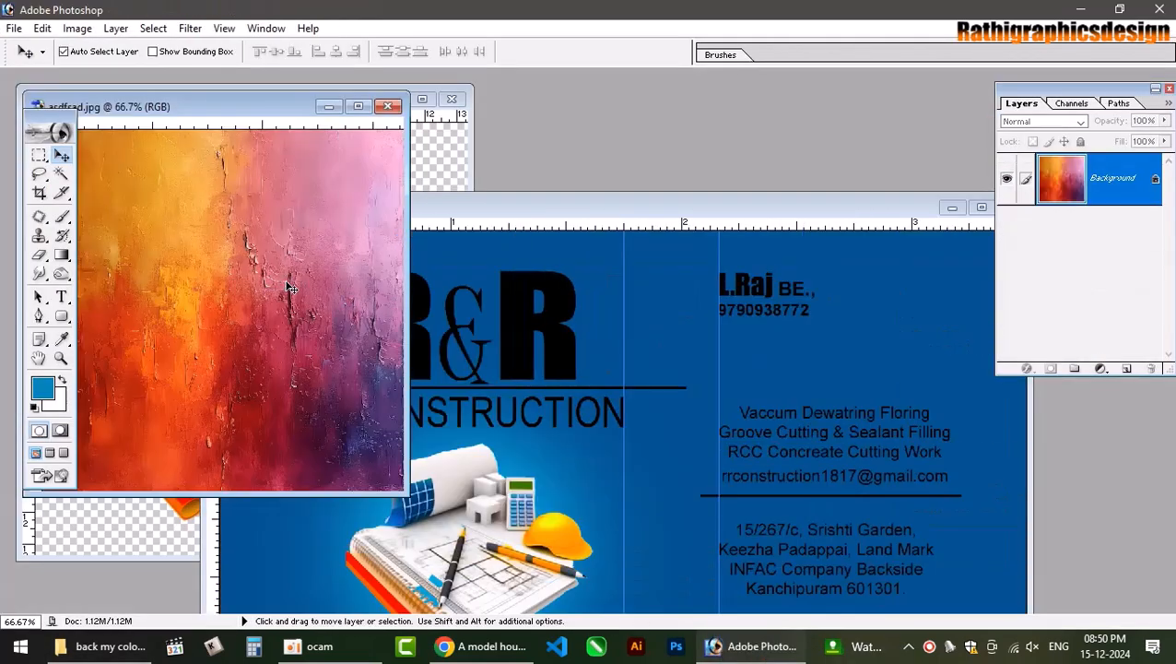
Place the asdfsad.jpg texture into the business card as a new layer.
left_click_drag(287, 291, 538, 347)
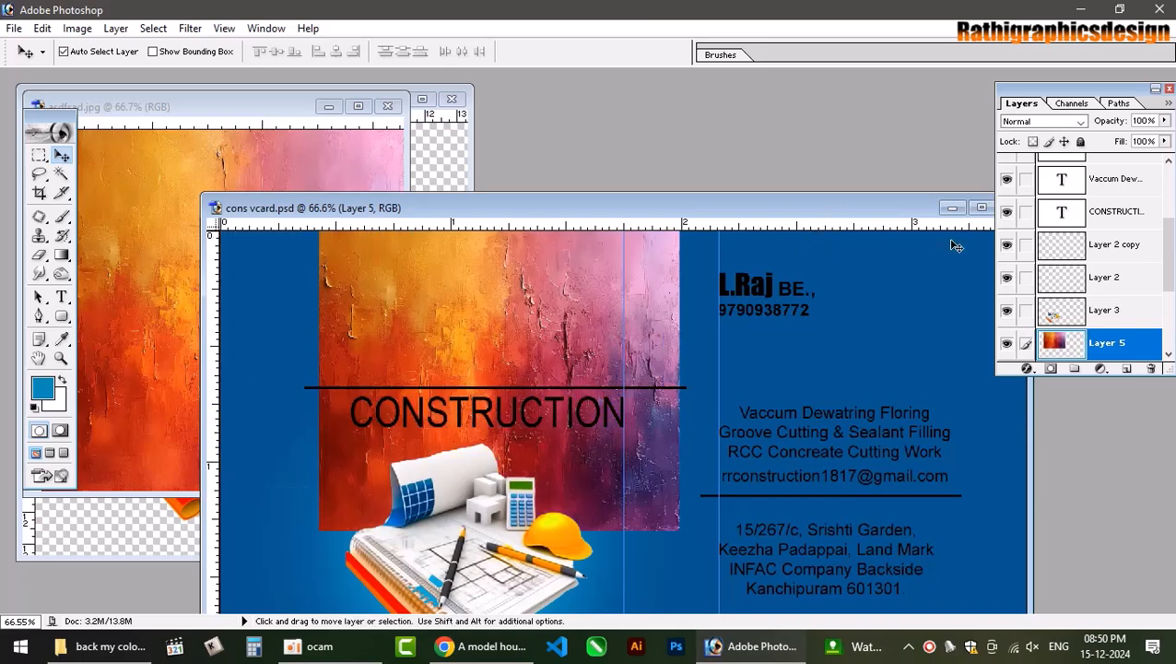
scroll(1153, 261, "down", 3)
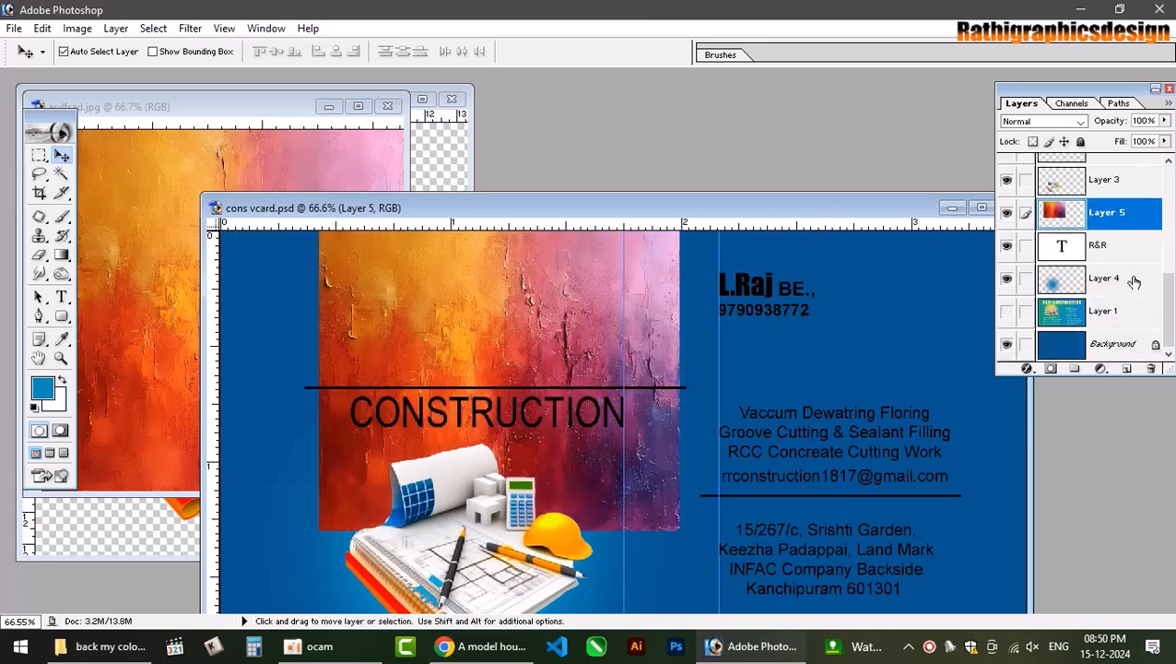
double_click(827, 211)
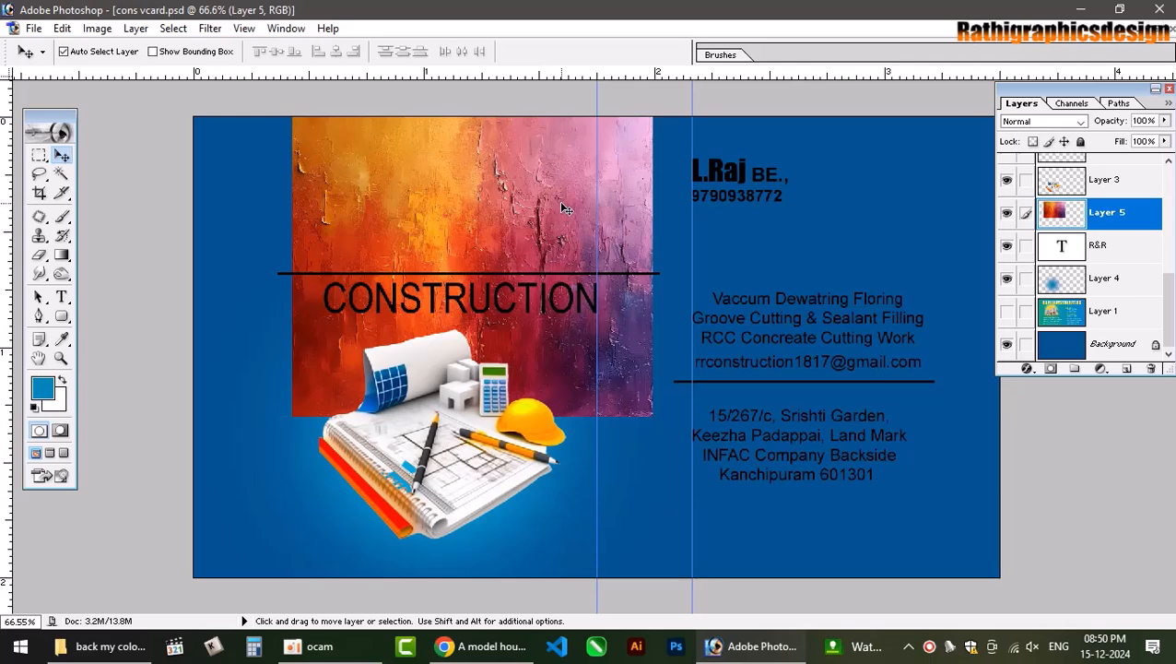
left_click(1008, 215)
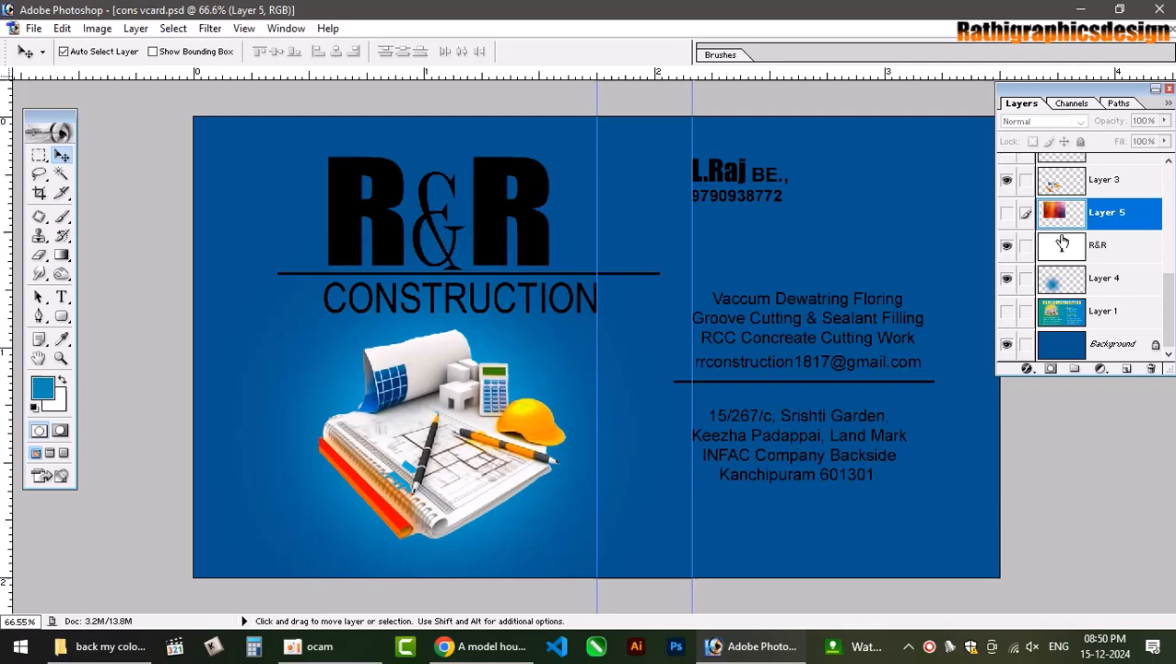
left_click(1007, 214)
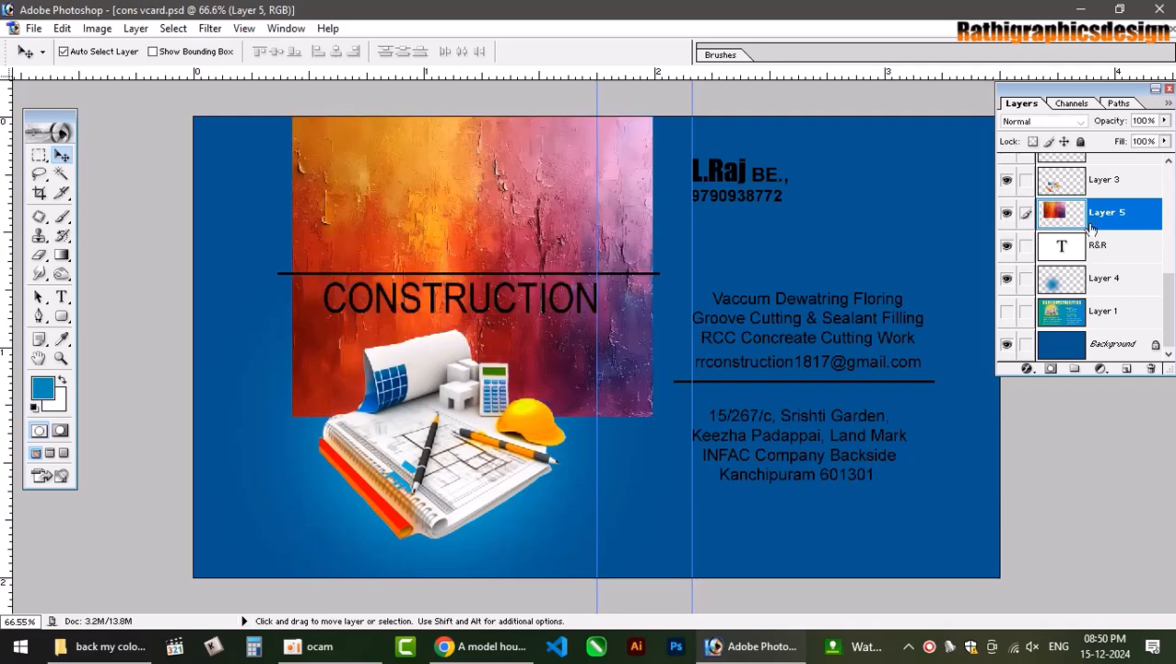
Flip the texture vertically, shift it lower, and mask it to the R&R letter shapes.
key("ctrl+t")
right_click(509, 225)
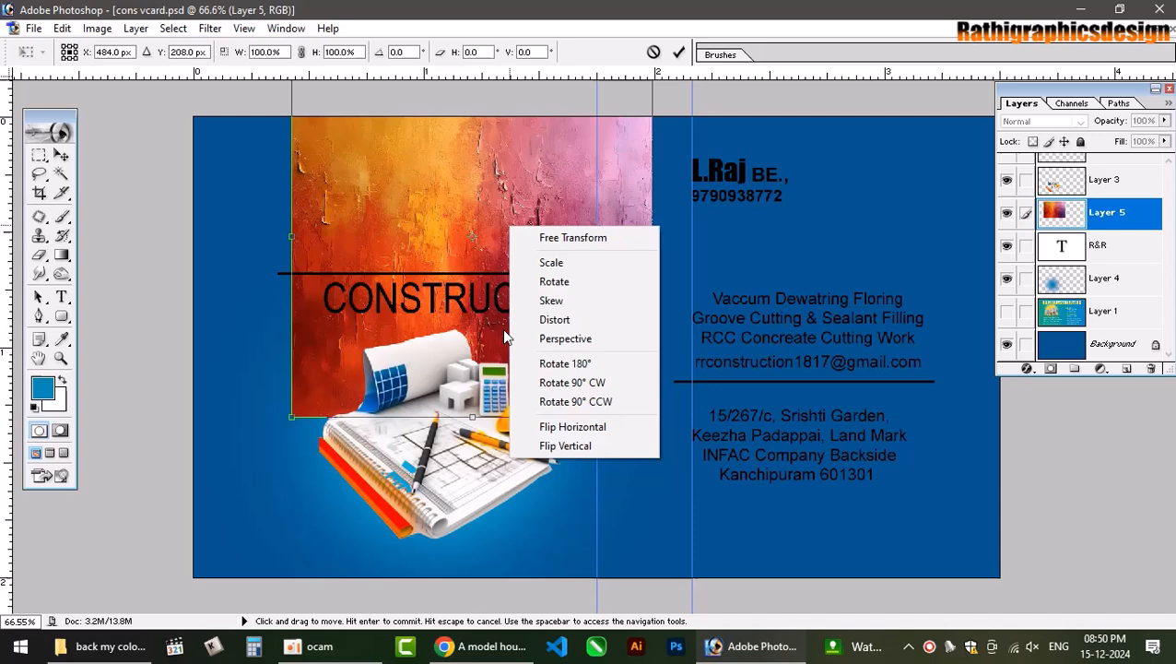
left_click(594, 446)
key("Return")
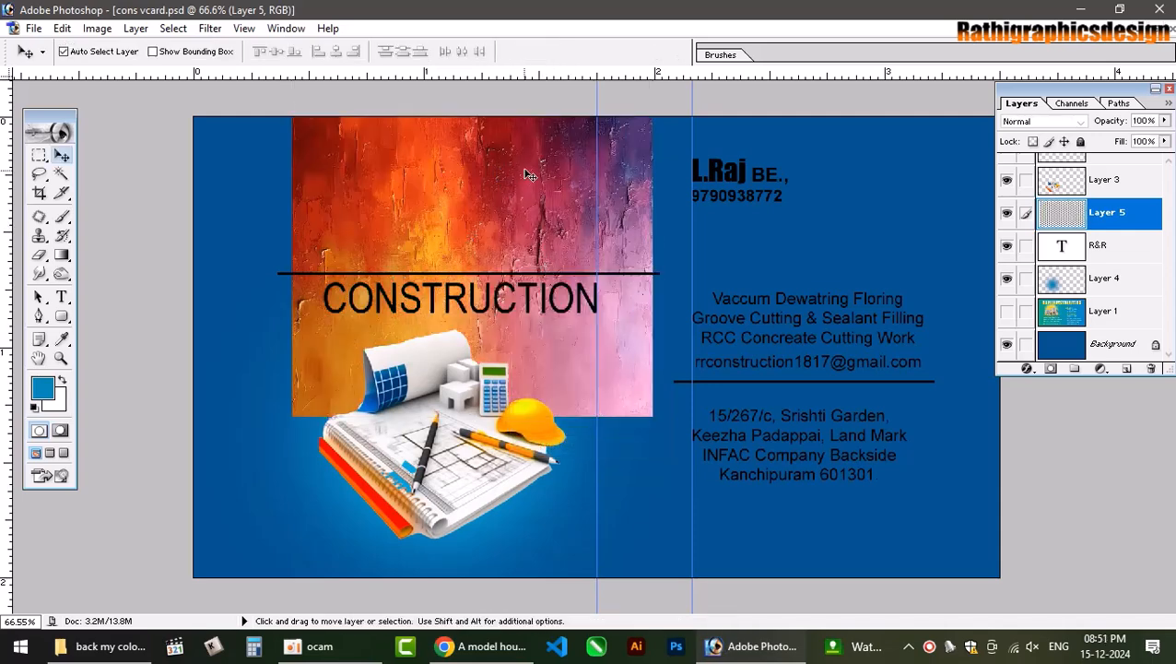
left_click_drag(526, 175, 526, 216)
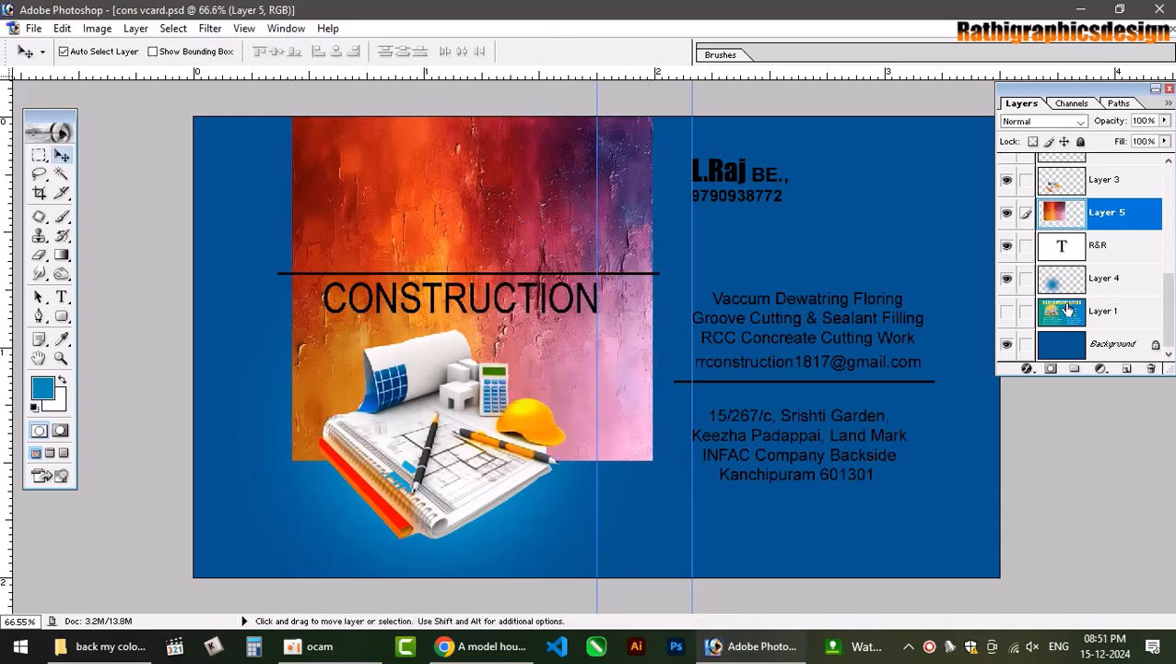
left_click(1063, 249, "ctrl")
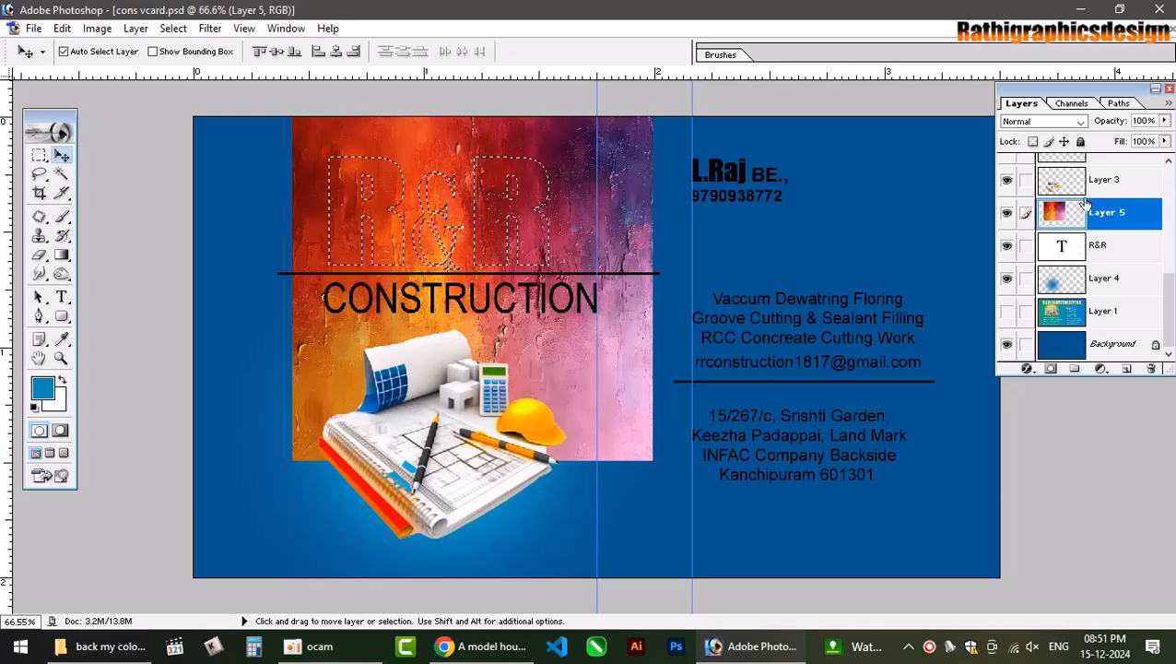
left_click(1051, 368)
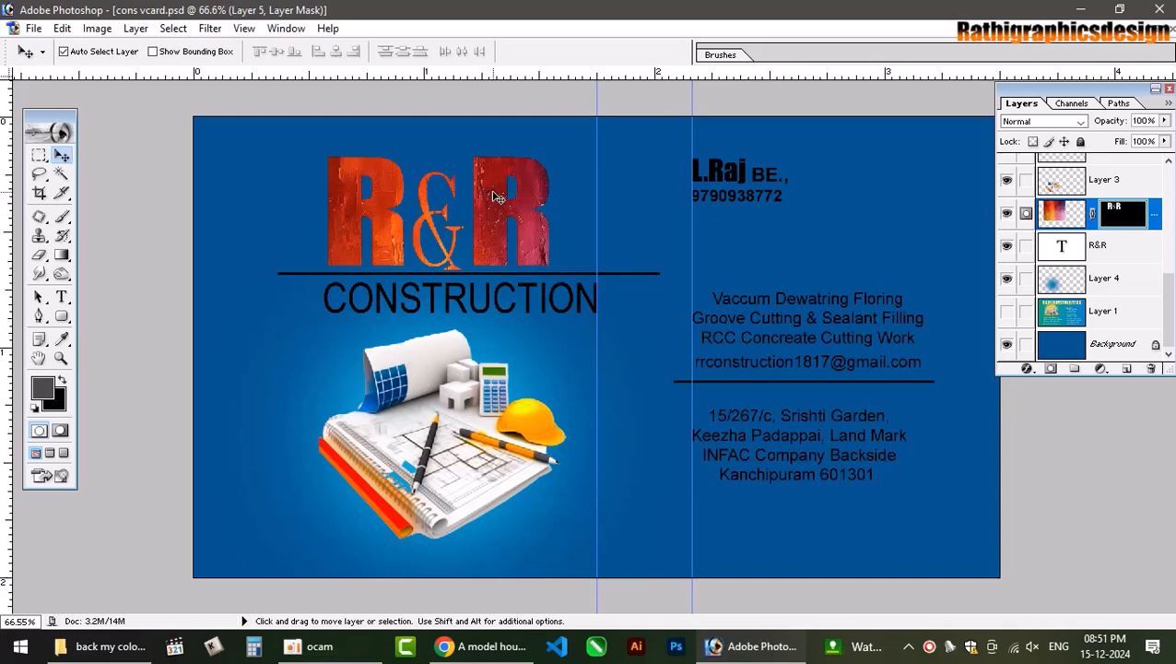
Link the Layer 5 texture to the R&R text and settle its blend mode on Dissolve.
left_click(1025, 247)
left_click(1047, 129)
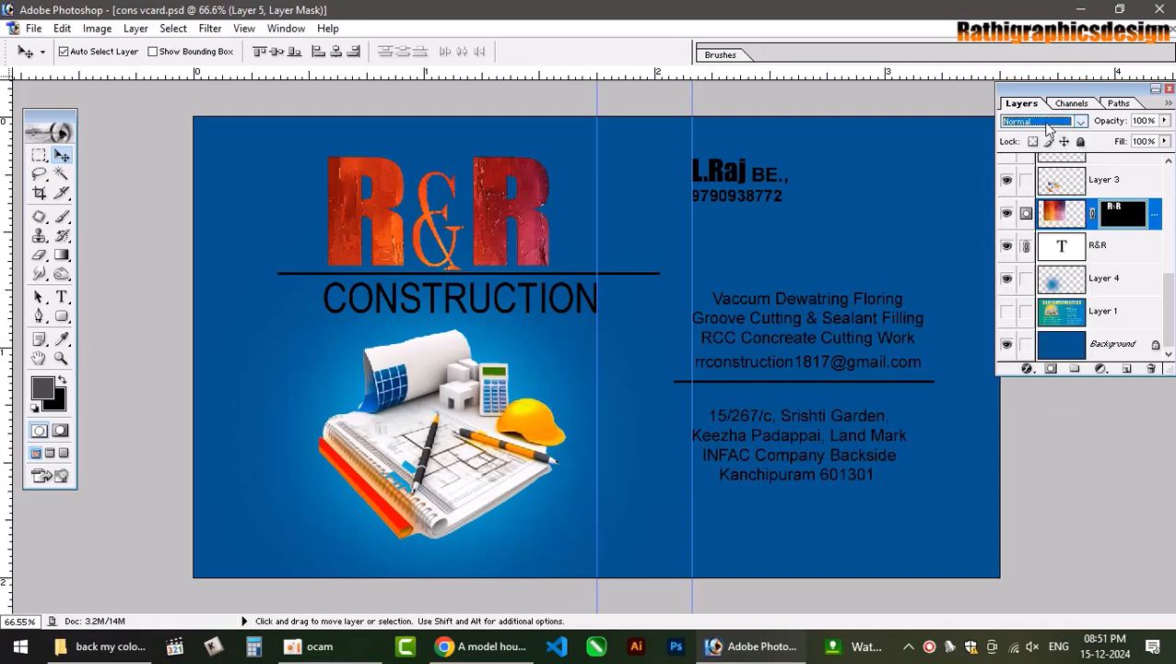
key("Down")
key("Down")
key("Down")
key("Down")
key("Down")
key("Down")
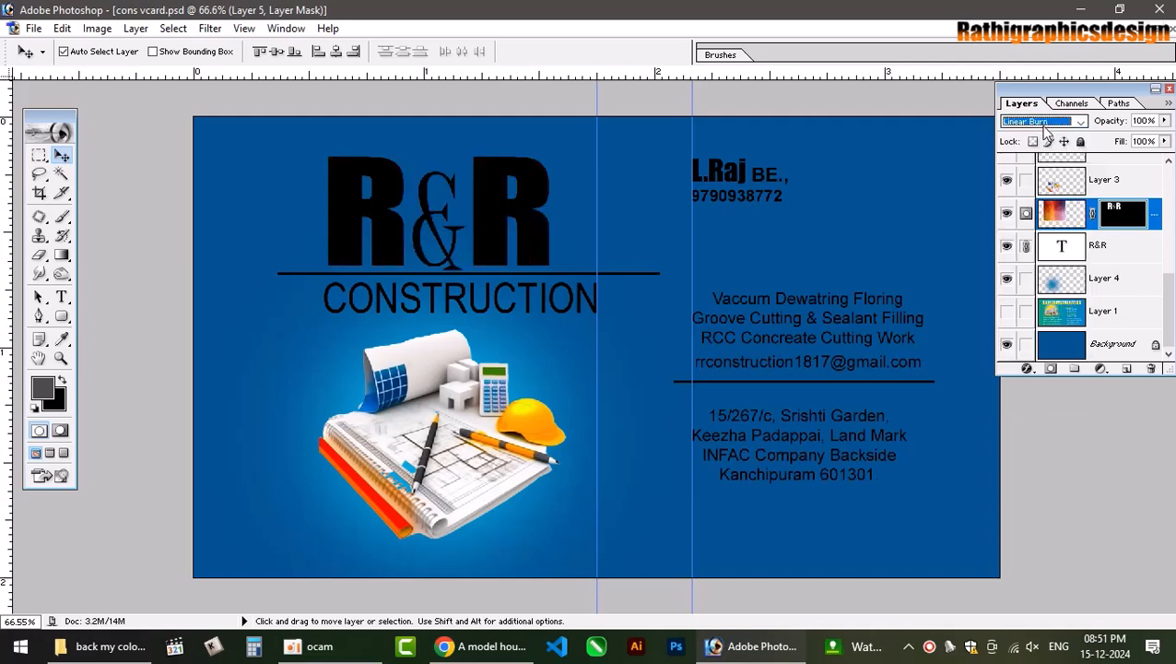
key("Down")
key("Down")
key("Down")
key("Down")
key("Down")
key("Down")
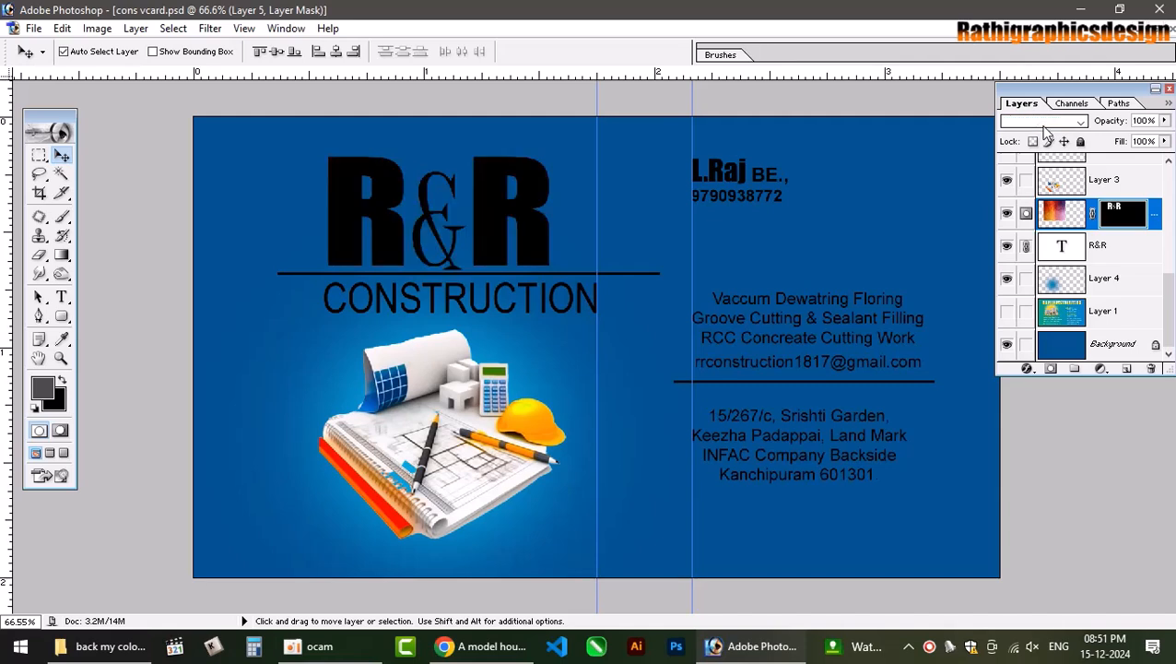
key("Down")
key("Down")
key("Down")
key("Down")
key("Down")
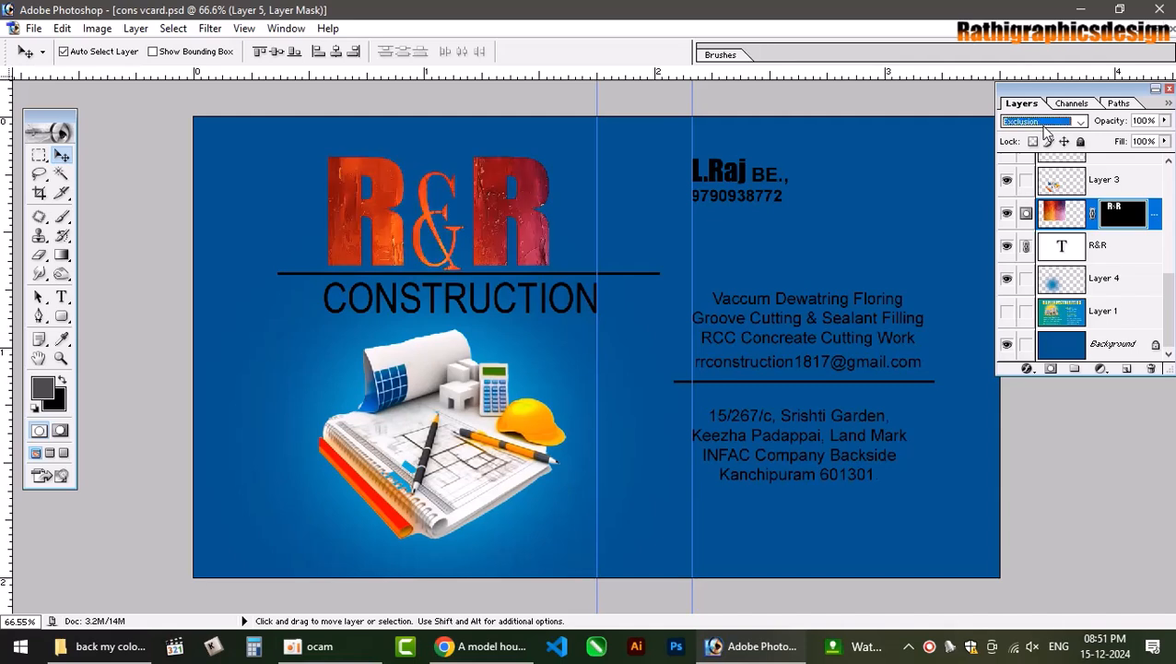
key("Down")
key("Down")
key("Down")
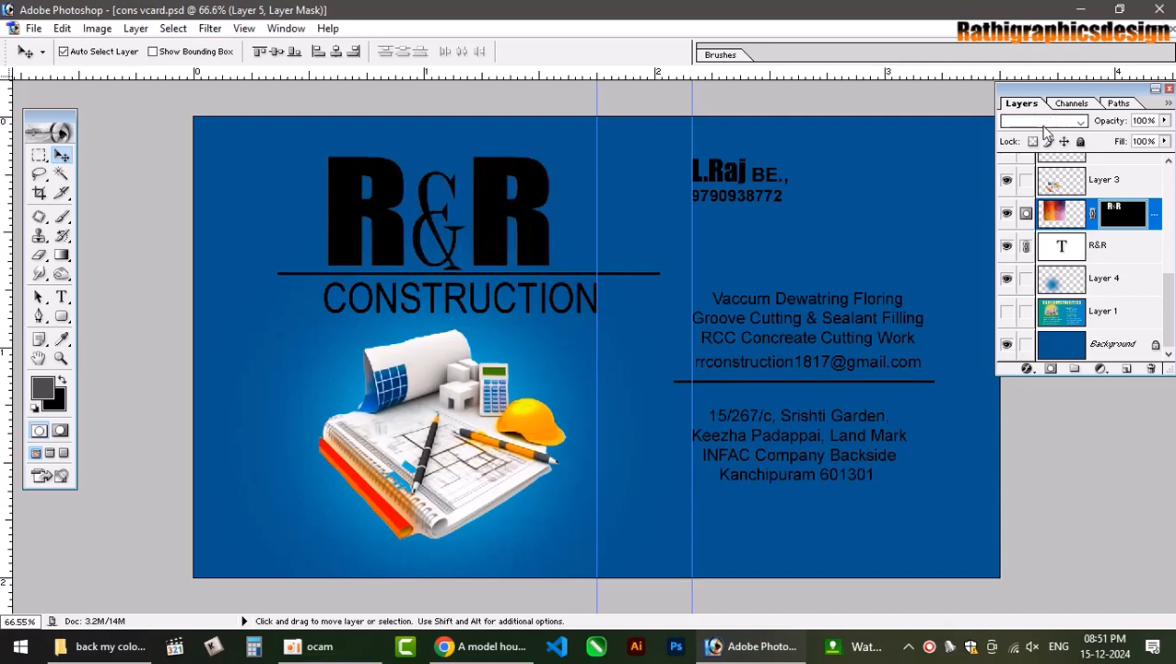
key("Up")
key("Up")
key("Up")
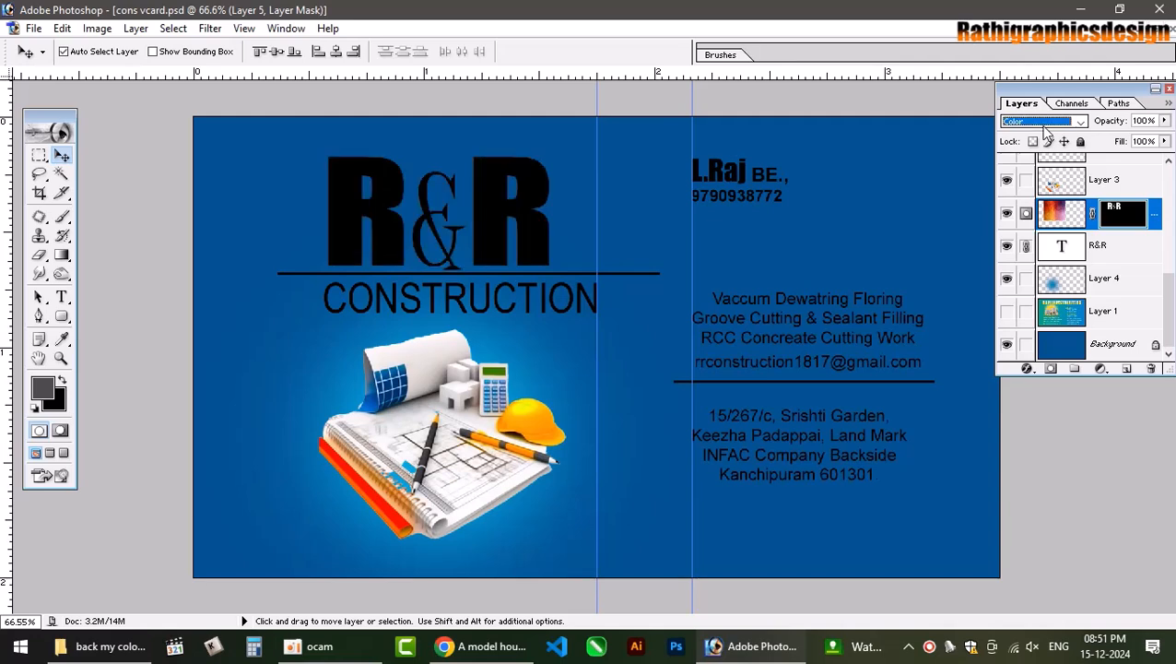
key("Up")
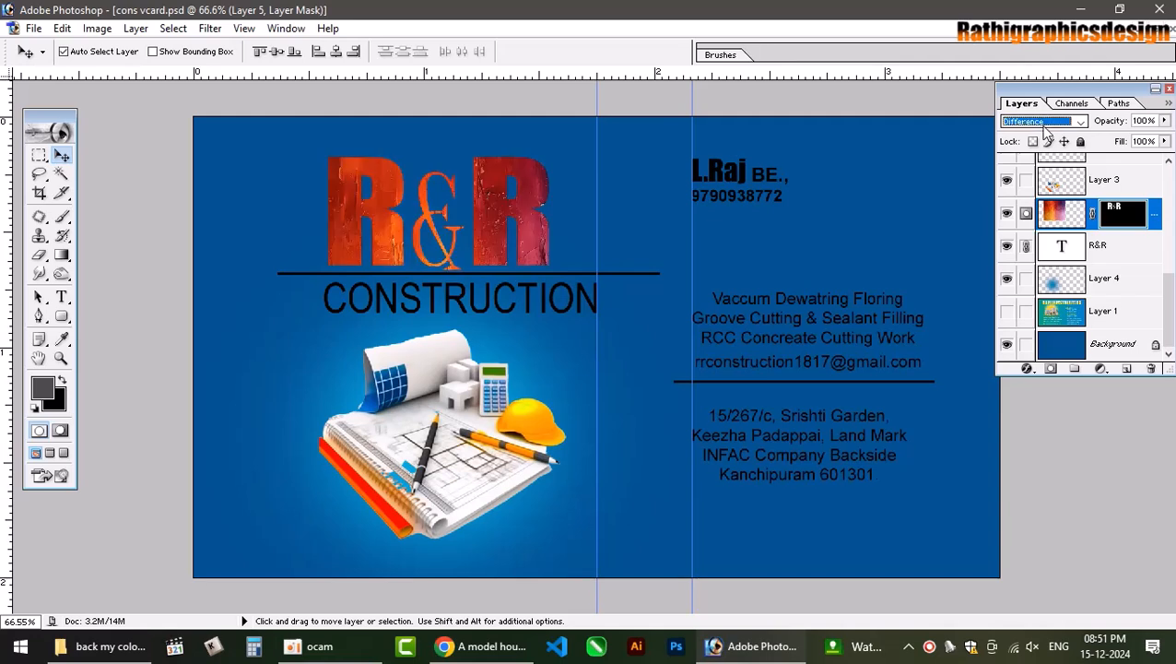
key("Up")
key("Up")
key("Up")
key("Up")
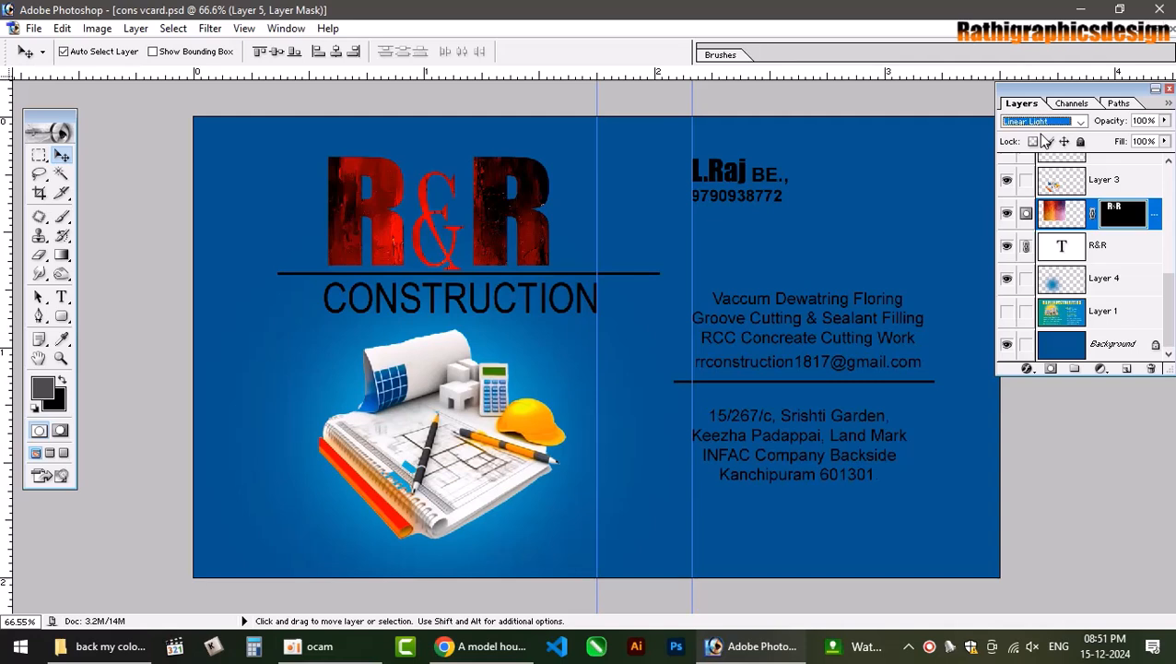
key("Up")
key("Up")
key("Up")
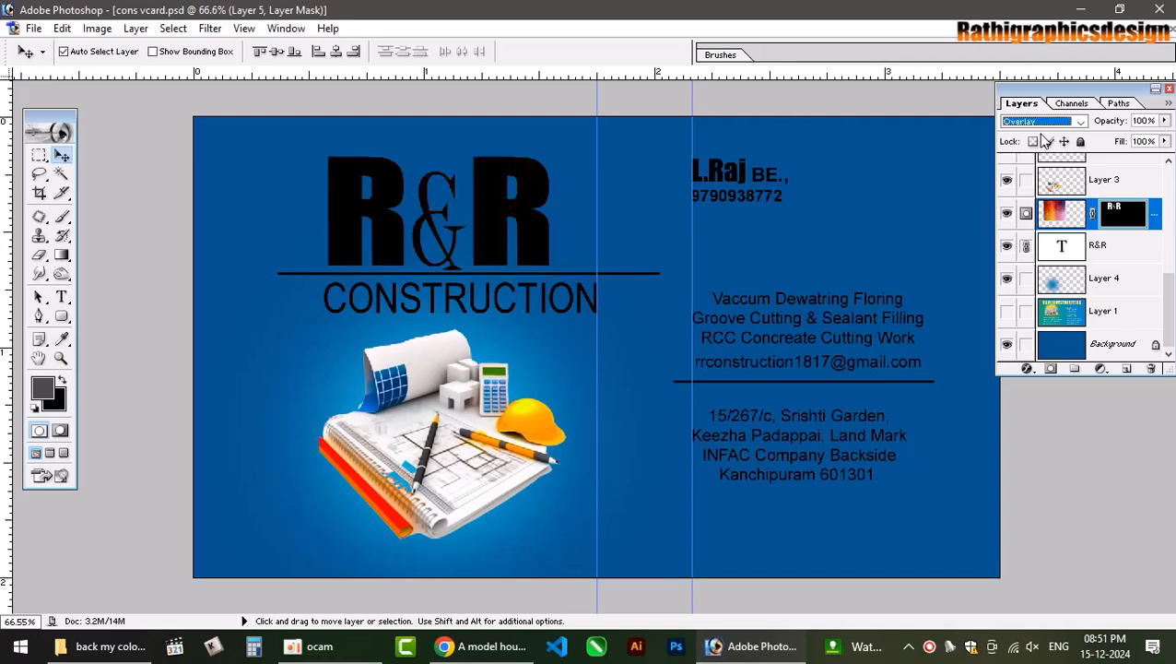
key("Up")
key("Up")
key("Up")
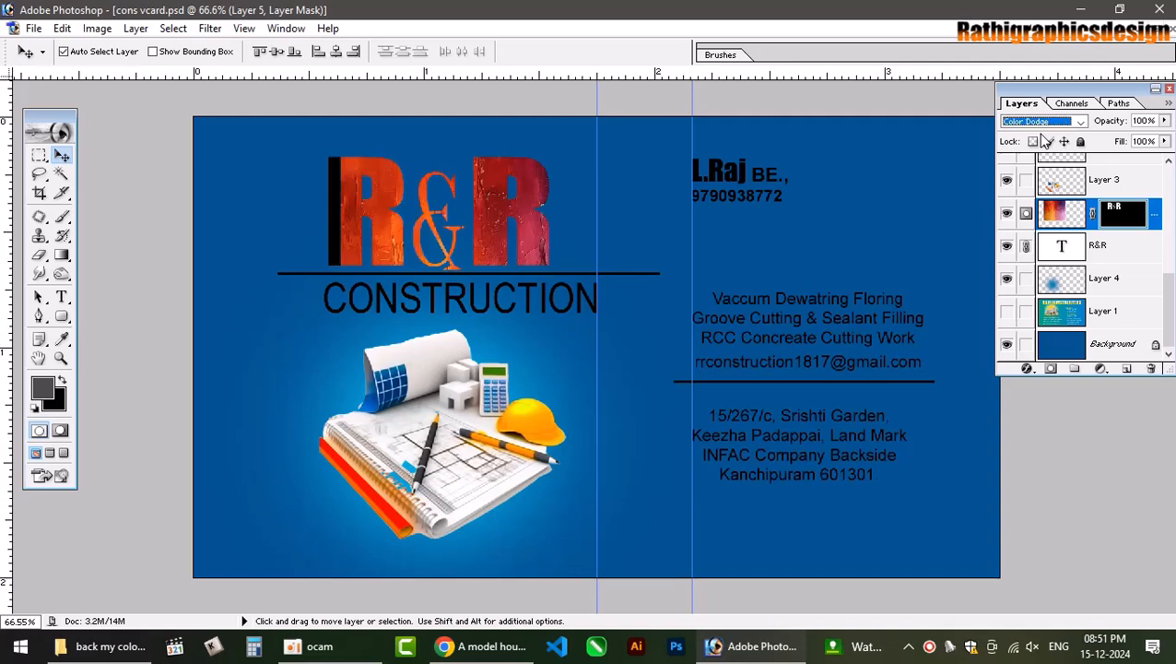
key("Up")
key("Up")
key("Up")
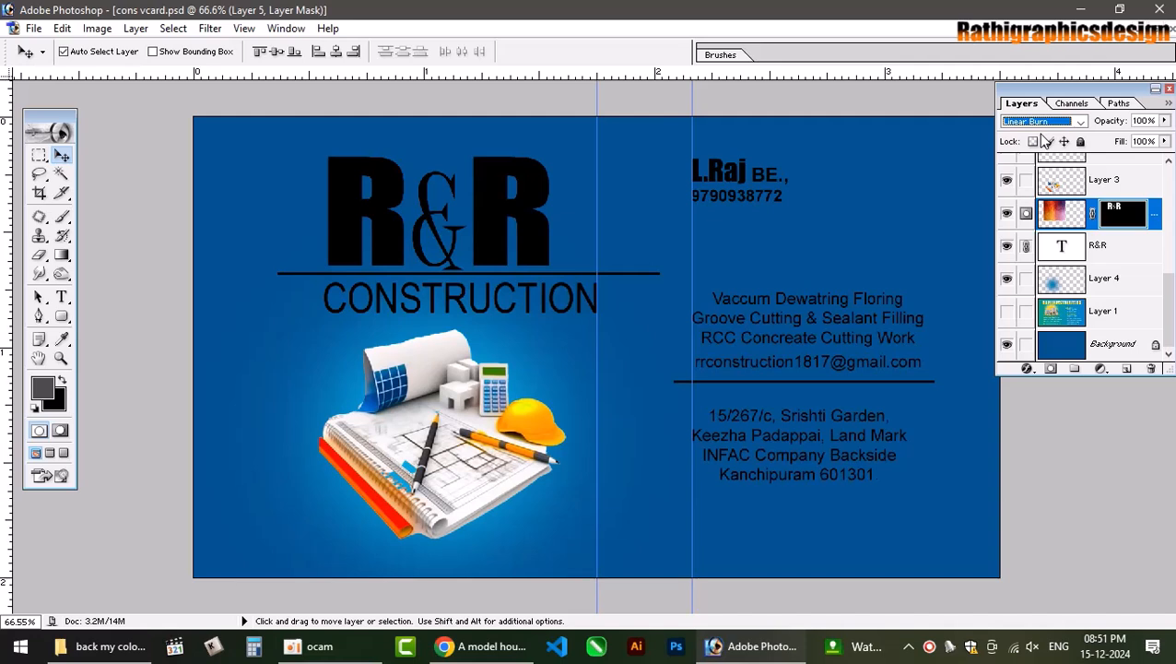
key("Up")
key("Up")
key("Up")
key("Up")
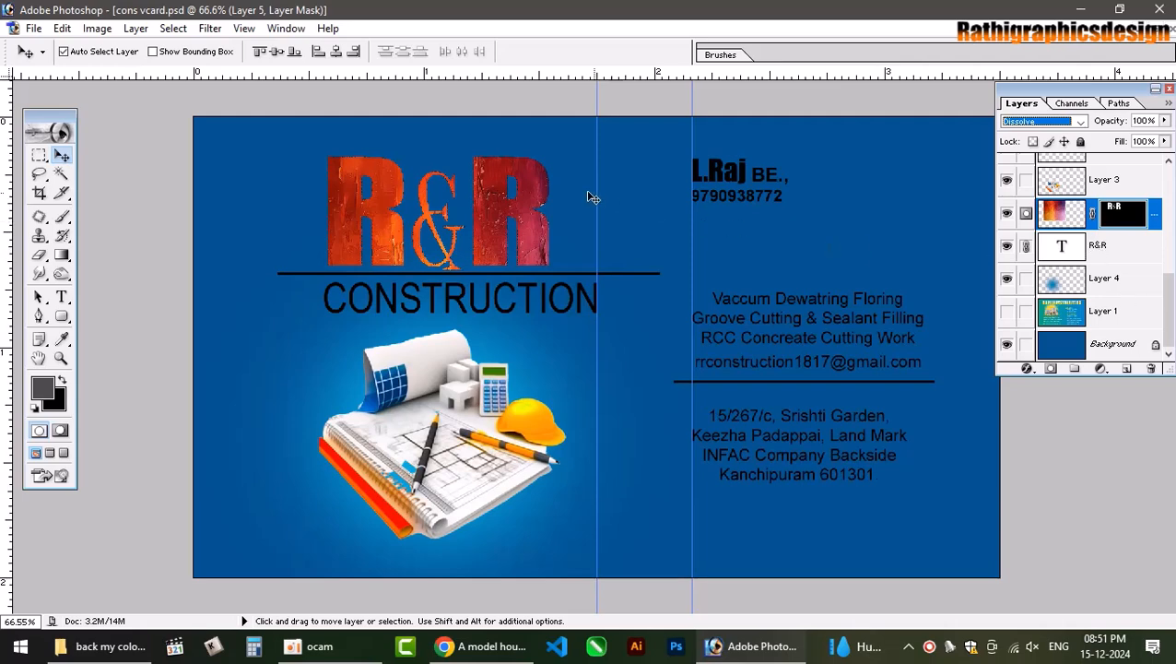
key("ctrl+plus")
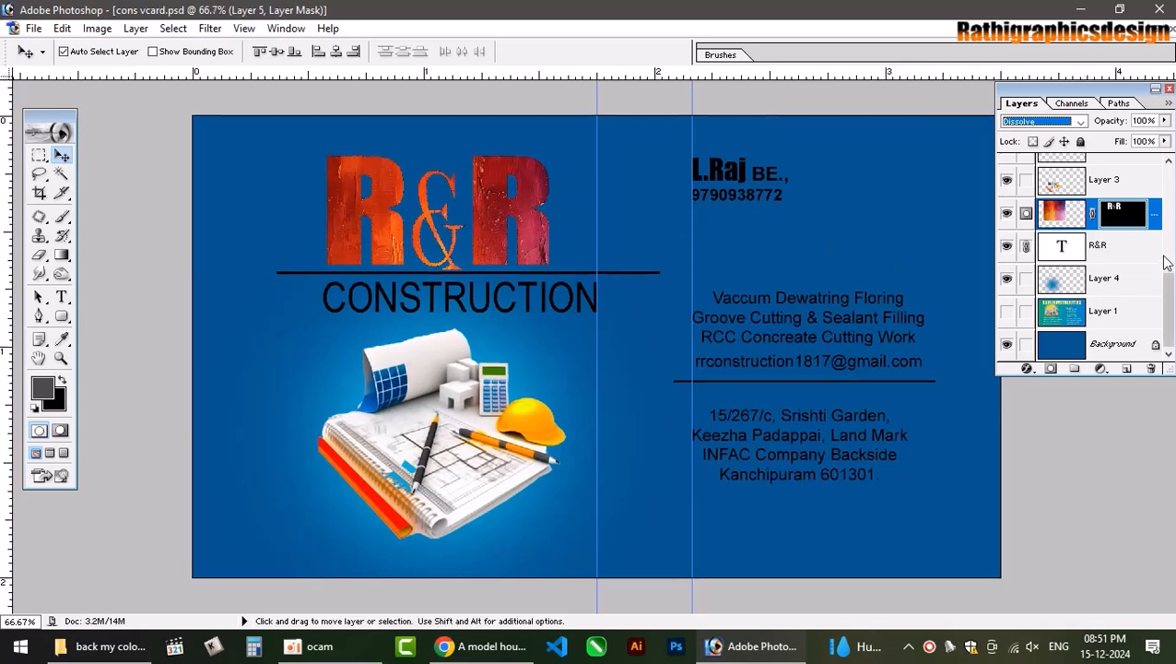
Zoom in and pan to inspect the textured R&R logo, then zoom back out.
key("ctrl+plus")
key("ctrl+plus")
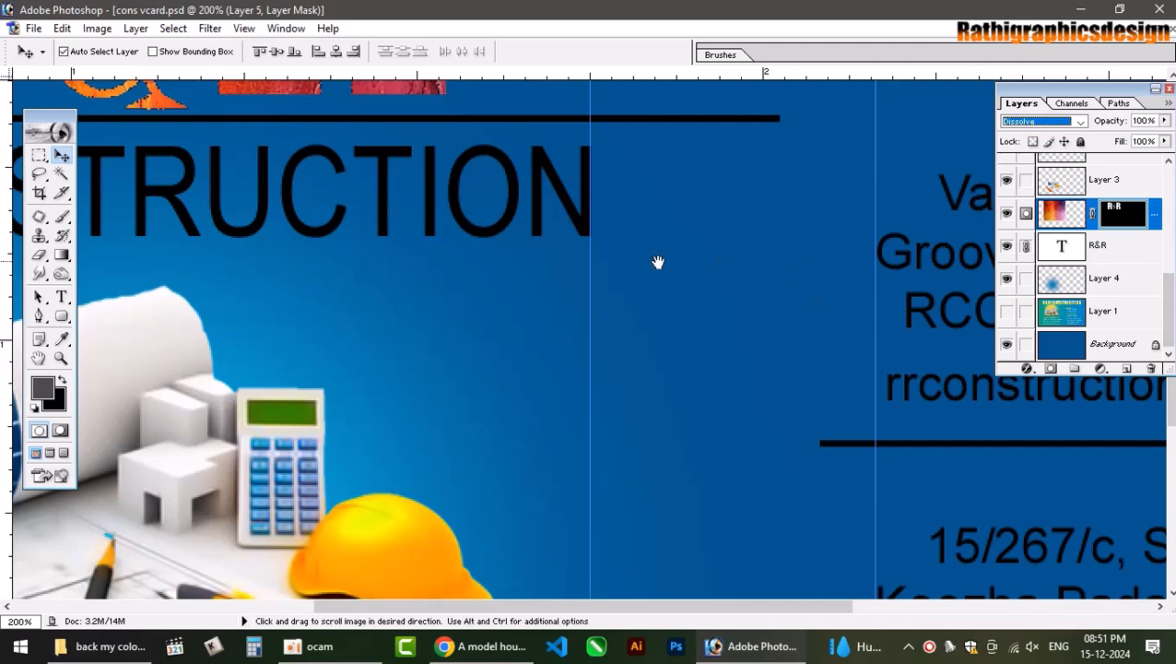
left_click_drag(656, 259, 722, 609)
left_click_drag(578, 325, 817, 353)
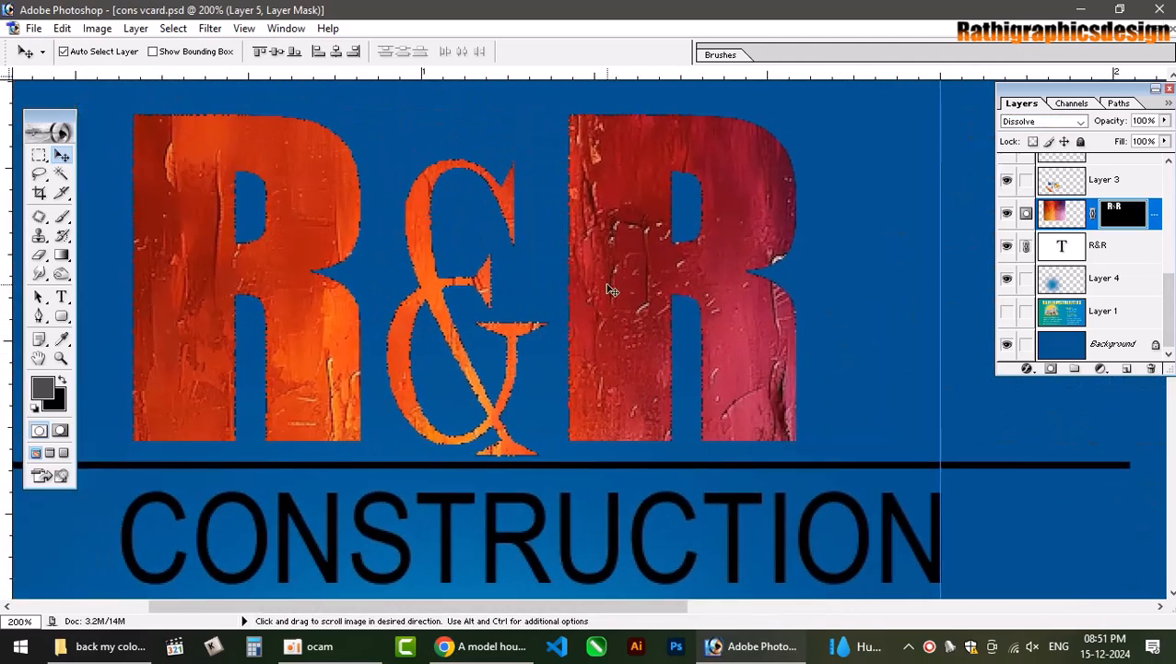
key("ctrl+minus")
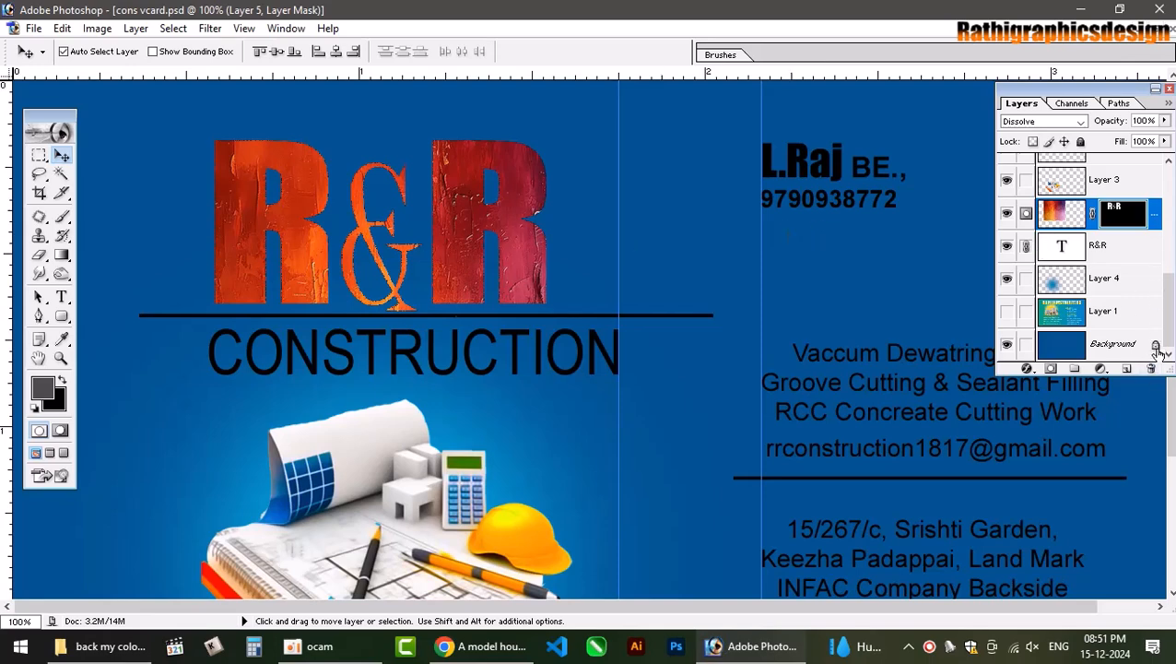
Select Layer 5's image thumbnail, then move and widen the Layers palette.
left_click(1159, 225)
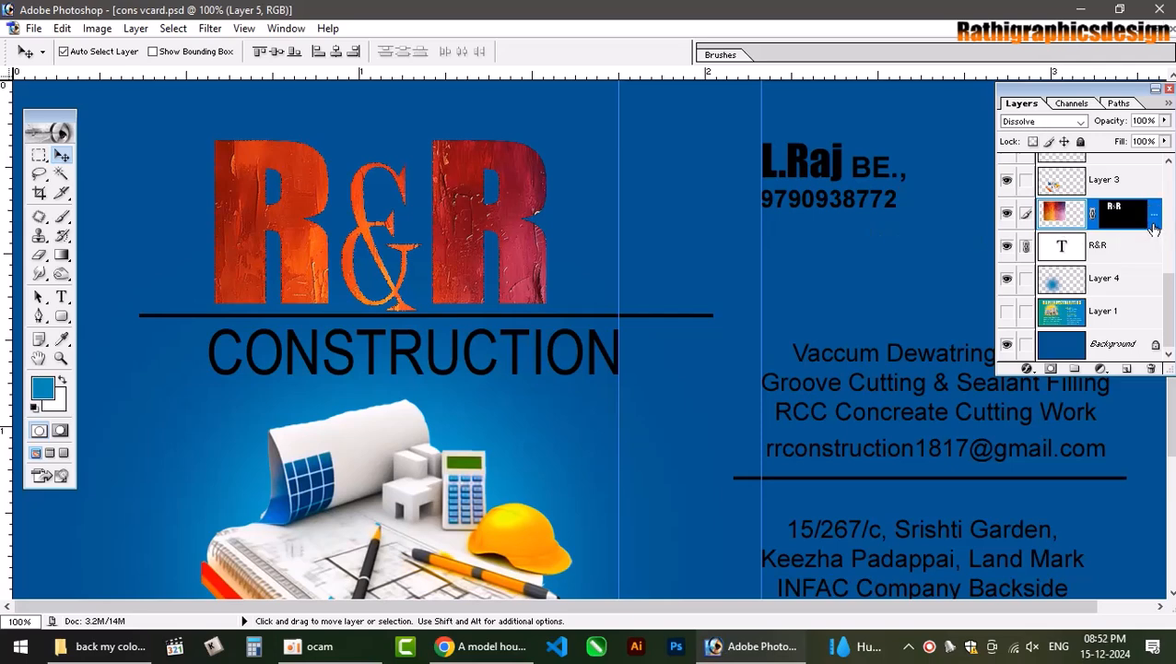
left_click_drag(1100, 90, 1061, 91)
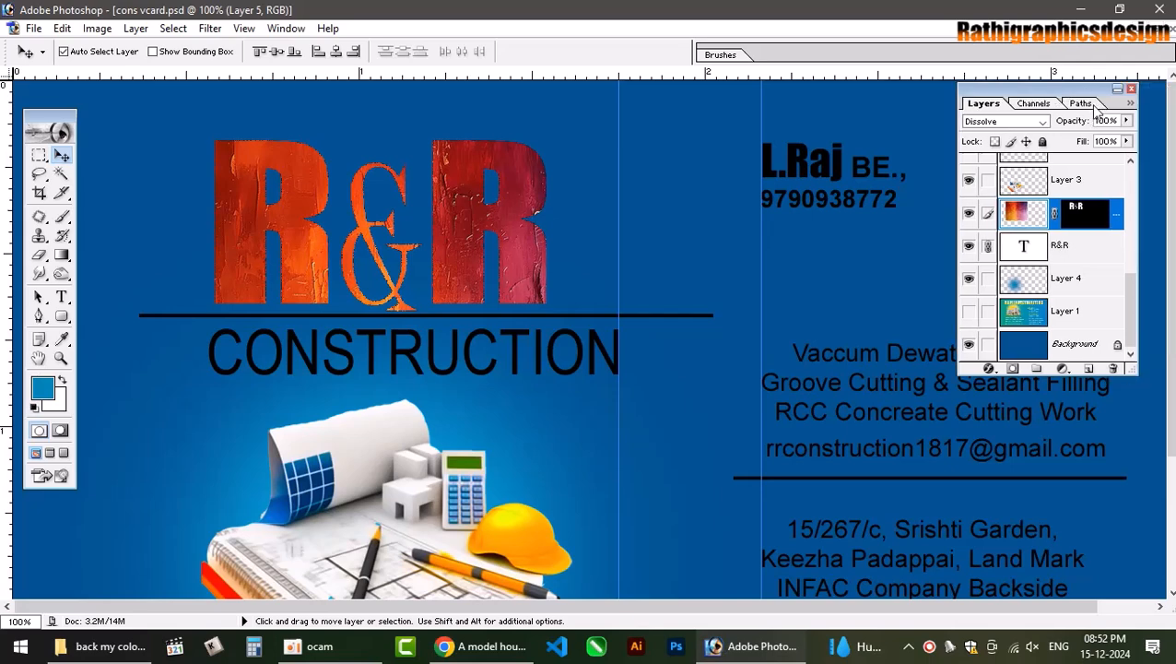
left_click_drag(1139, 264, 1157, 232)
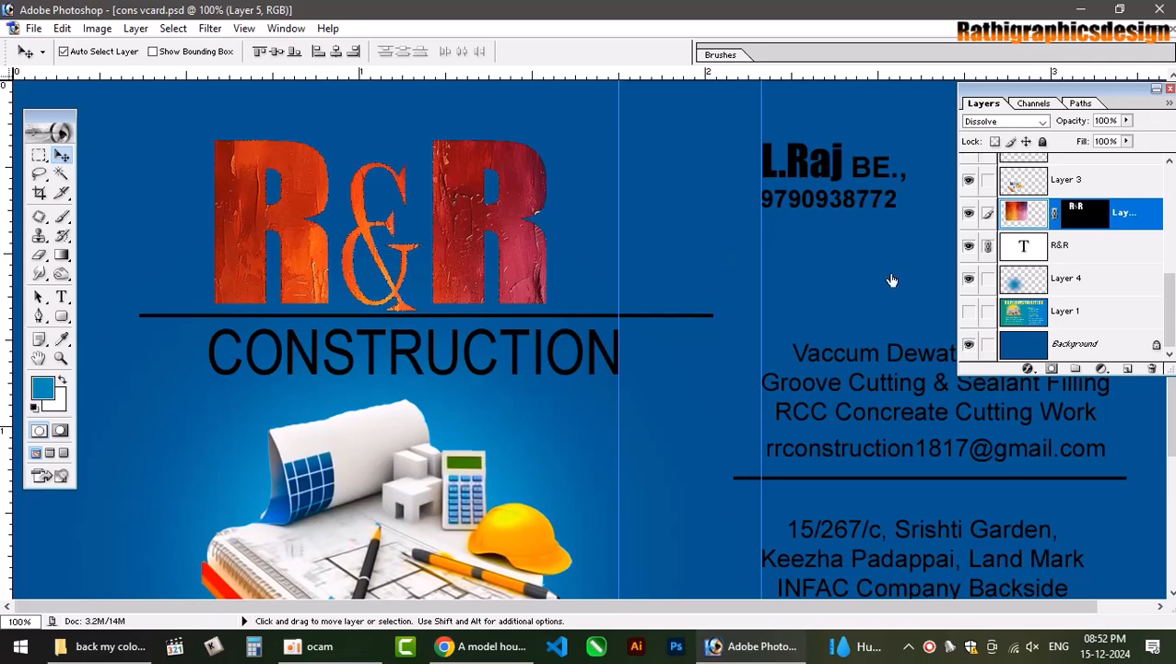
Add a white 5 px Stroke to Layer 5 in Layer Style.
double_click(1140, 223)
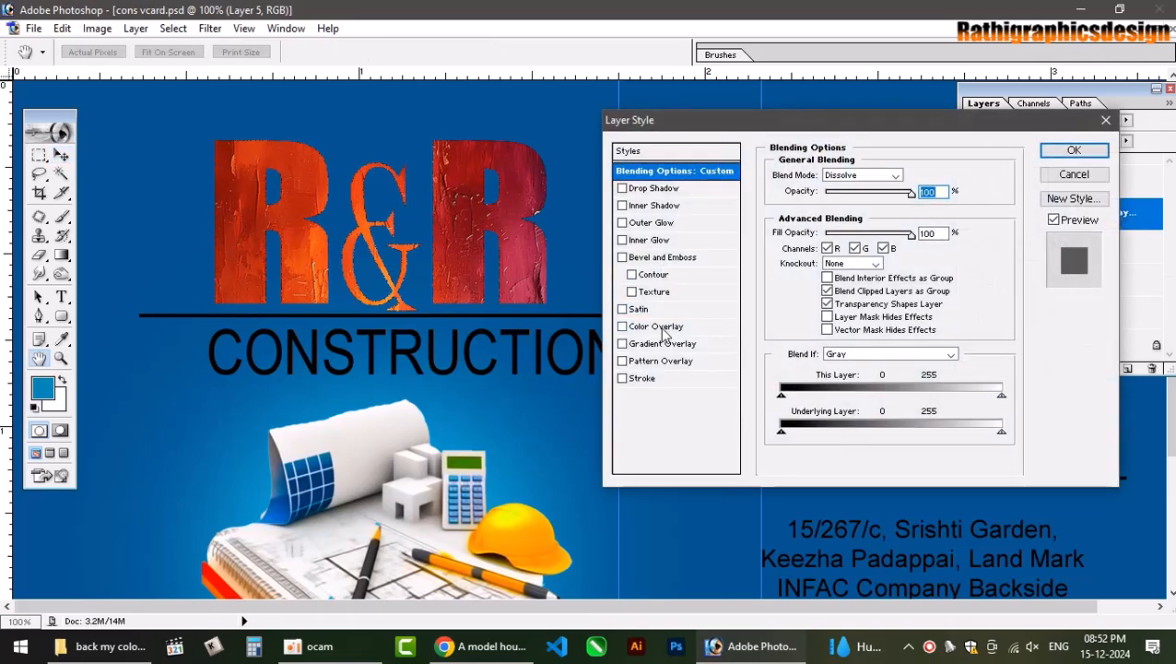
left_click(644, 380)
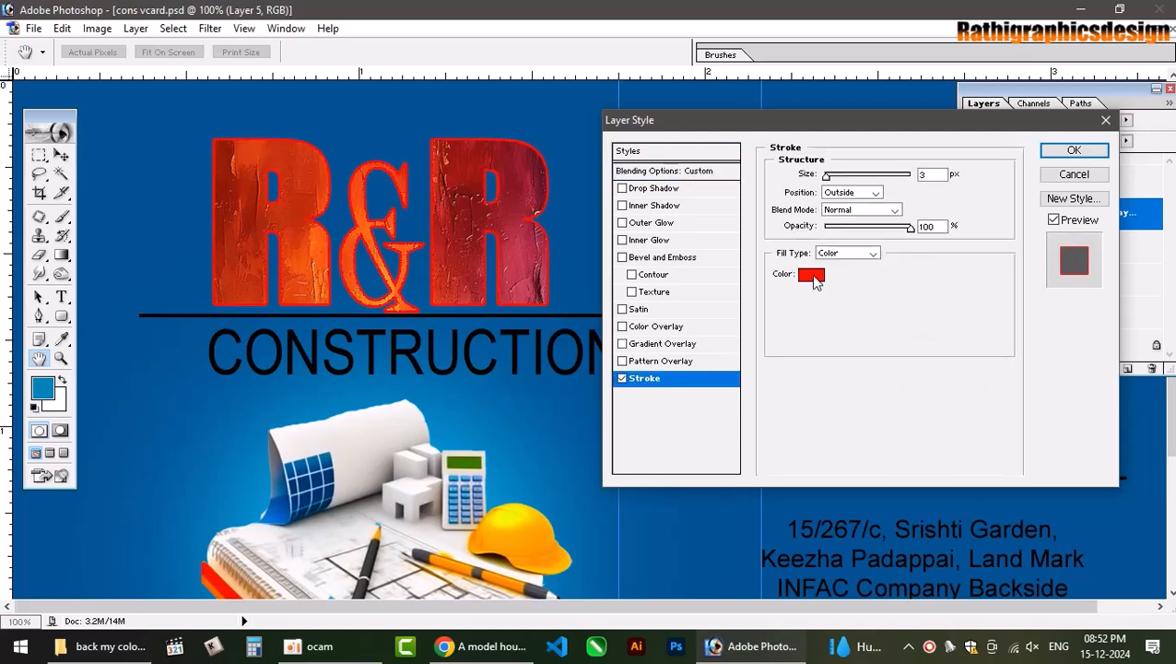
left_click(814, 277)
left_click_drag(407, 403, 295, 341)
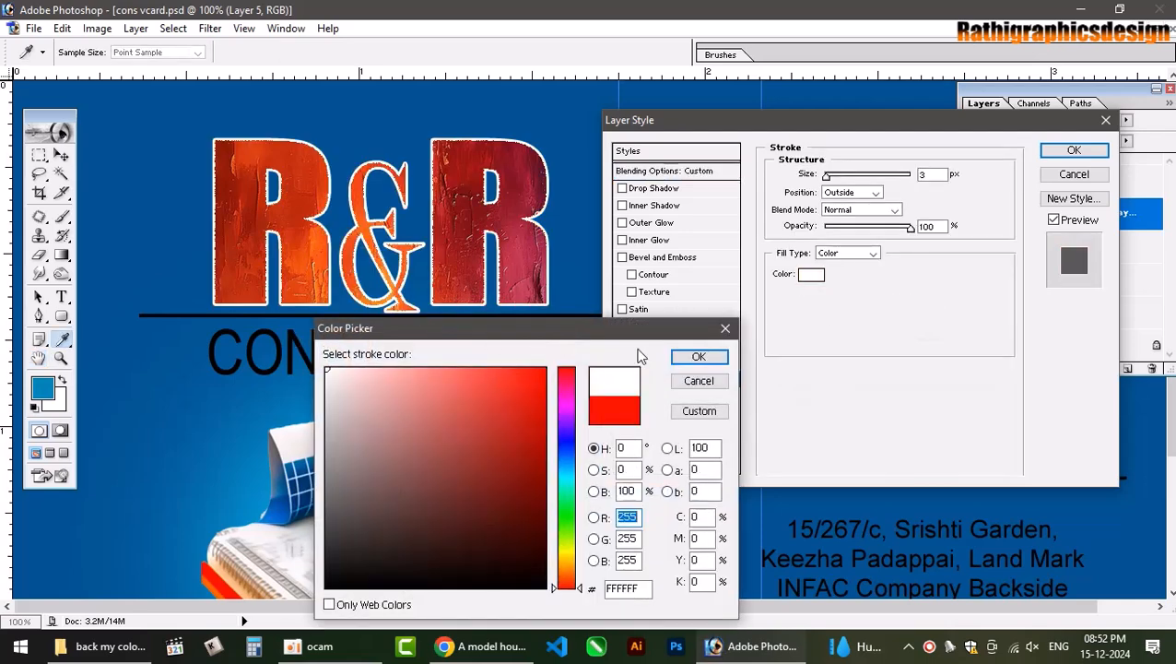
left_click(698, 356)
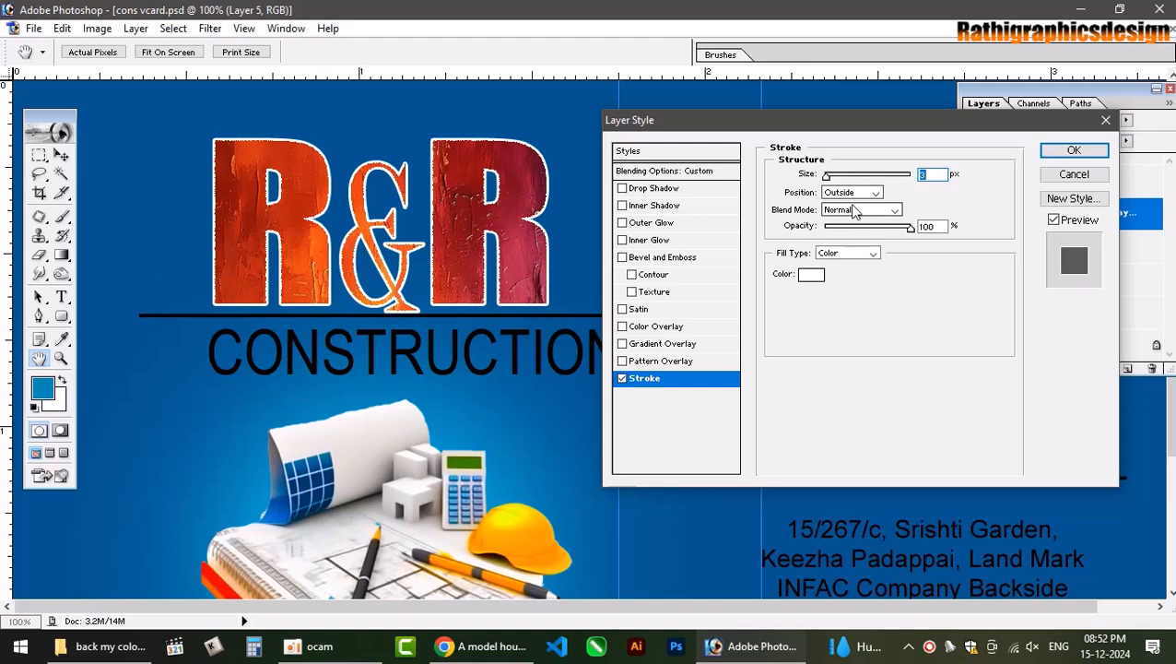
type("5")
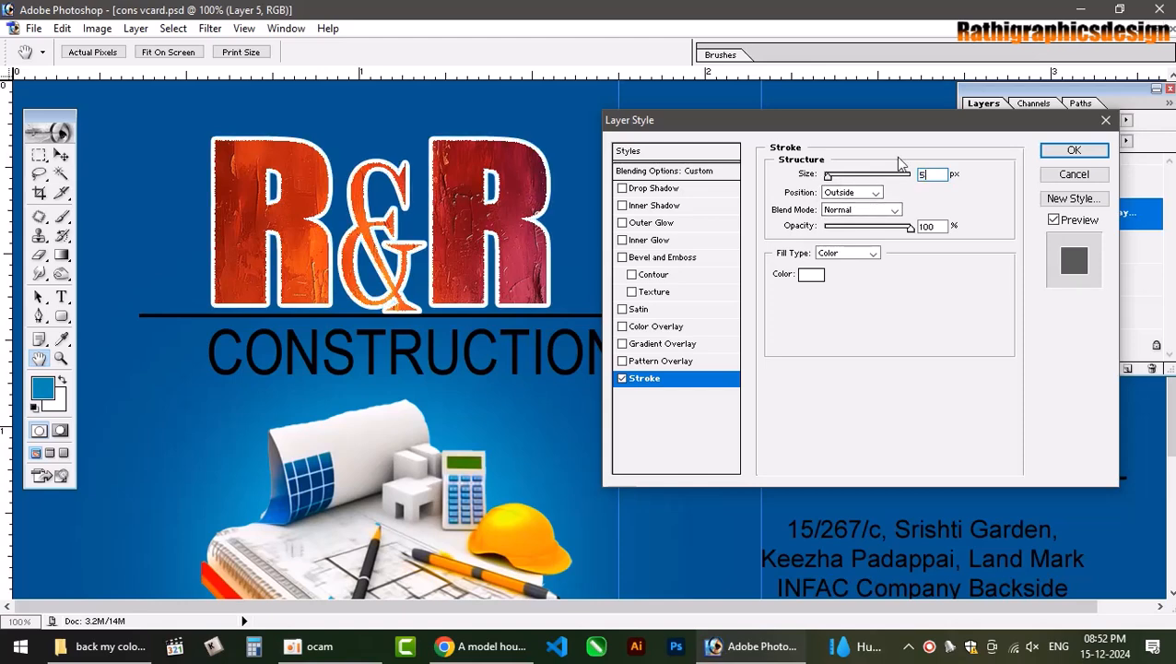
Cycle the stroke's blend modes and settle on Luminosity.
left_click(860, 210)
left_click(844, 255)
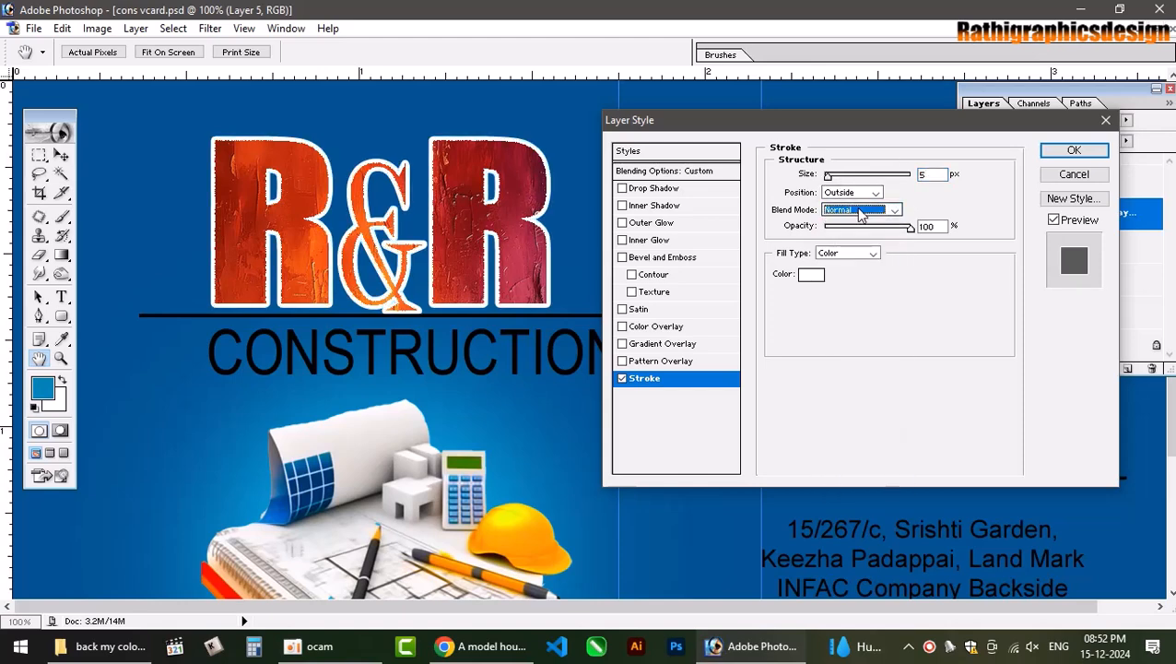
key("Down")
key("Down")
key("Down")
key("Down")
key("Down")
key("Down")
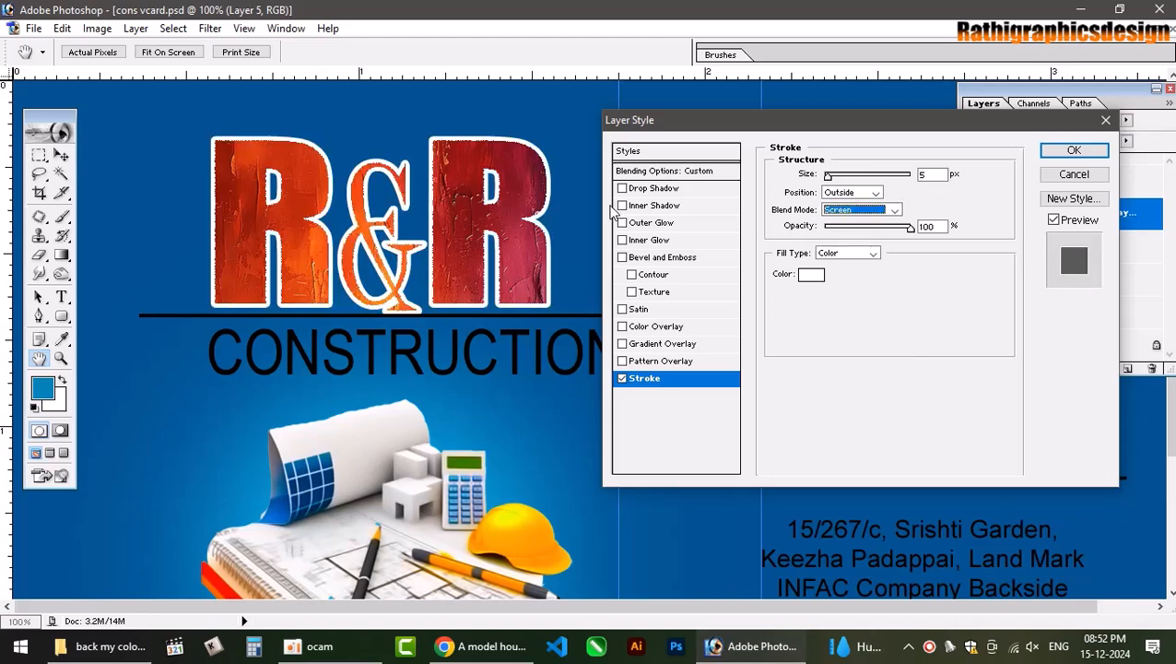
key("Down")
key("Down")
key("Down")
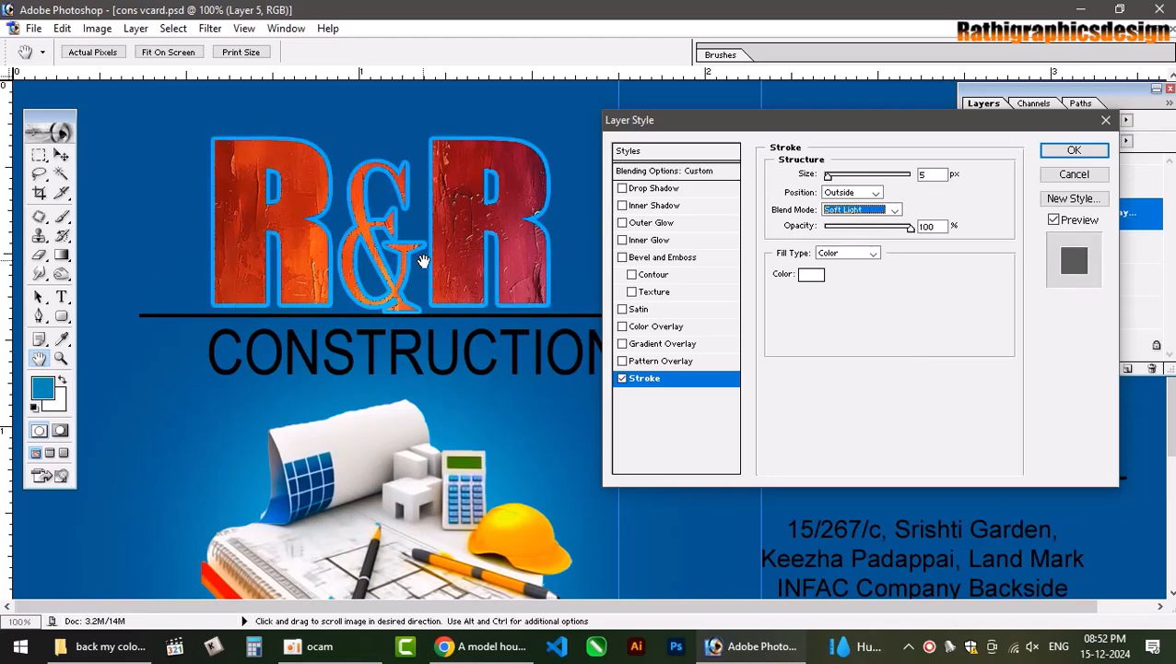
key("Down")
key("Down")
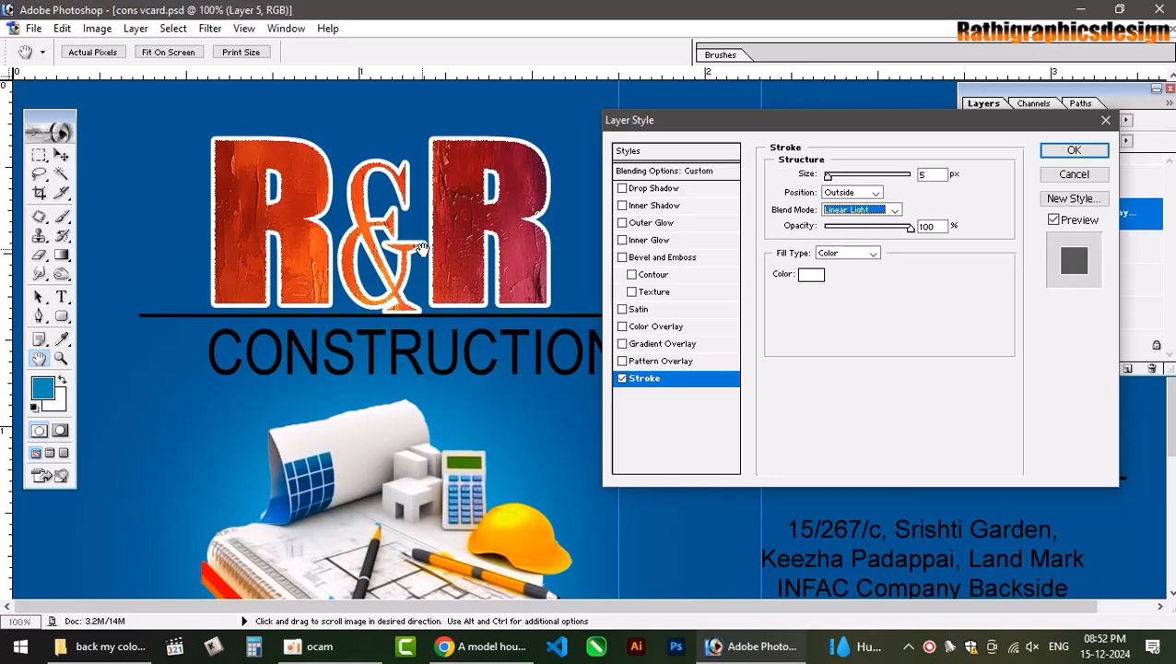
key("Down")
key("Down")
key("Down")
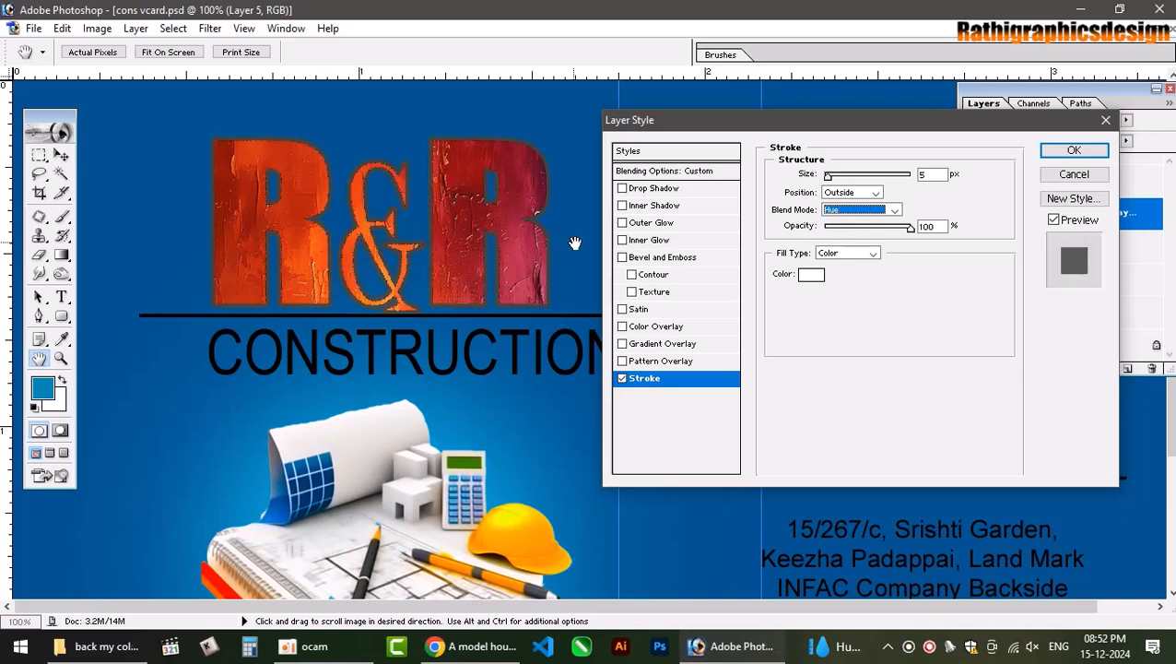
key("Down")
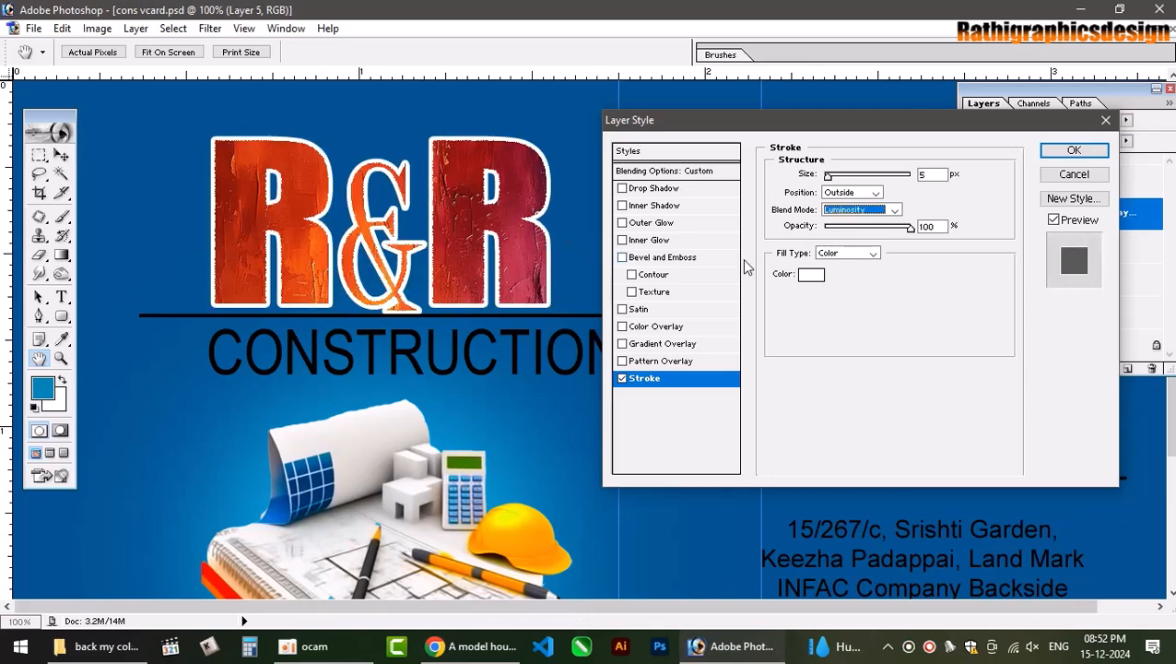
mouse_move(920, 232)
left_mouse_down()
mouse_move(855, 243)
mouse_move(932, 229)
left_mouse_up()
left_click(874, 256)
Switch the stroke to the Orange, Yellow, Orange gradient, Normal blending, 150% scale.
left_click(841, 299)
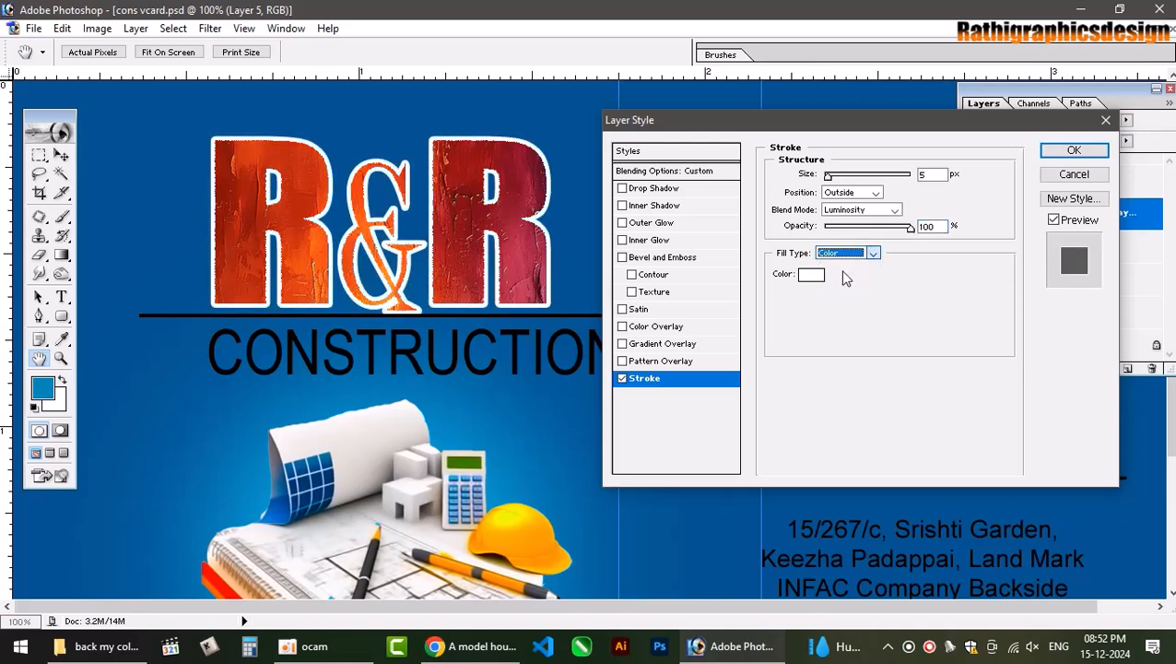
left_click(874, 255)
left_click(834, 276)
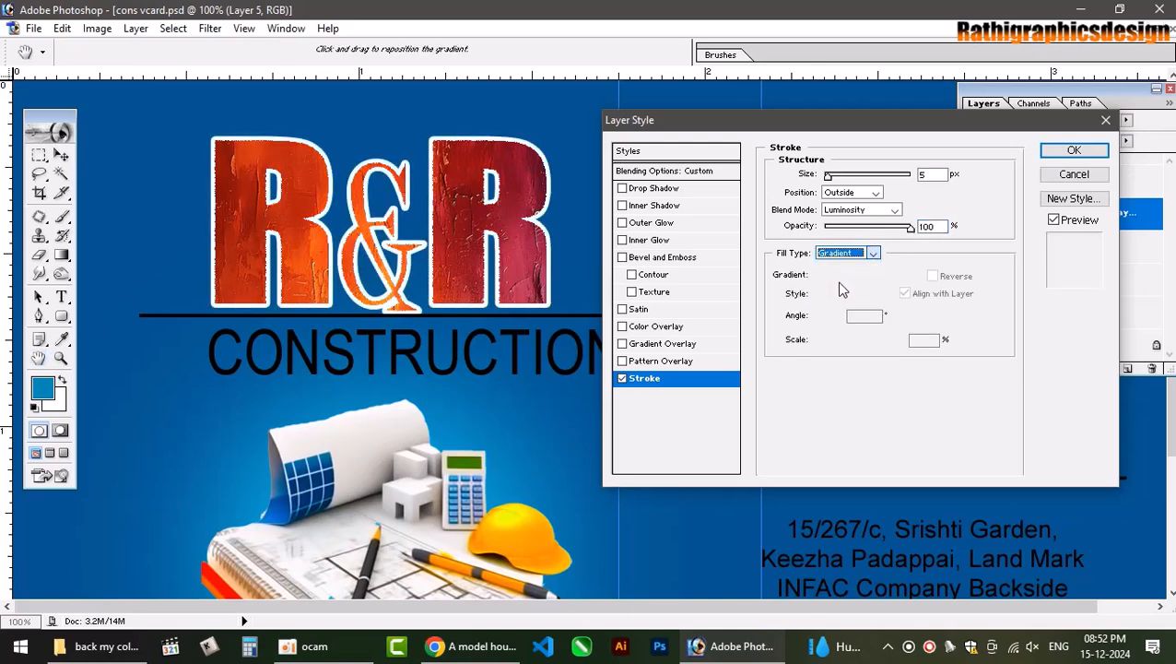
left_click(861, 277)
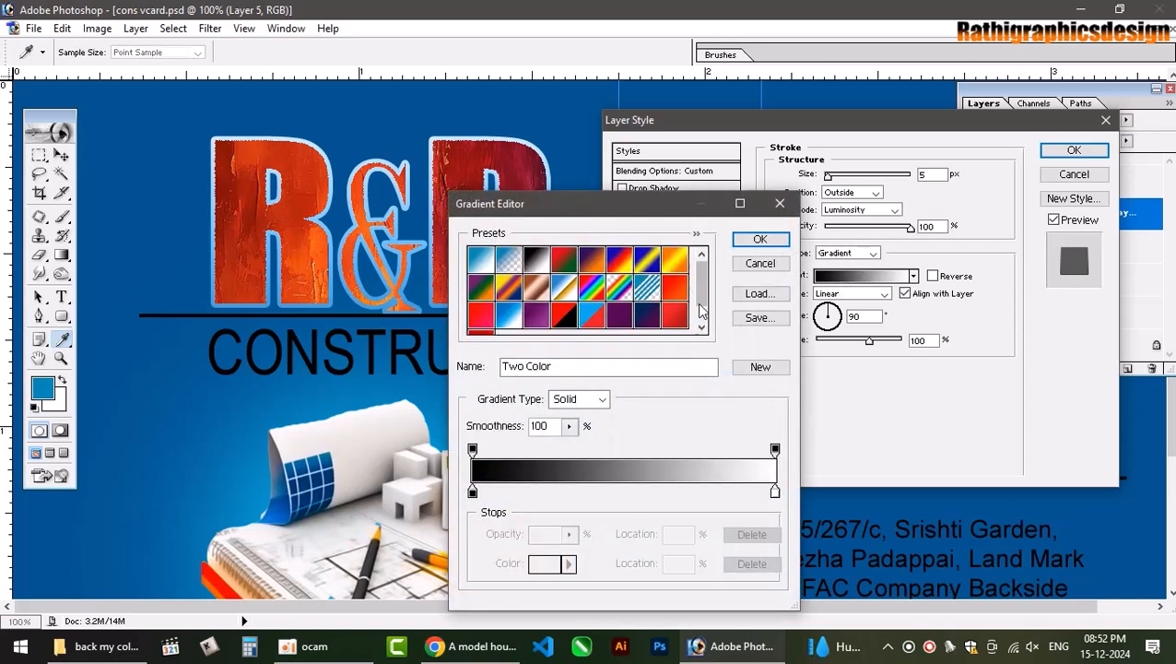
left_click(676, 263)
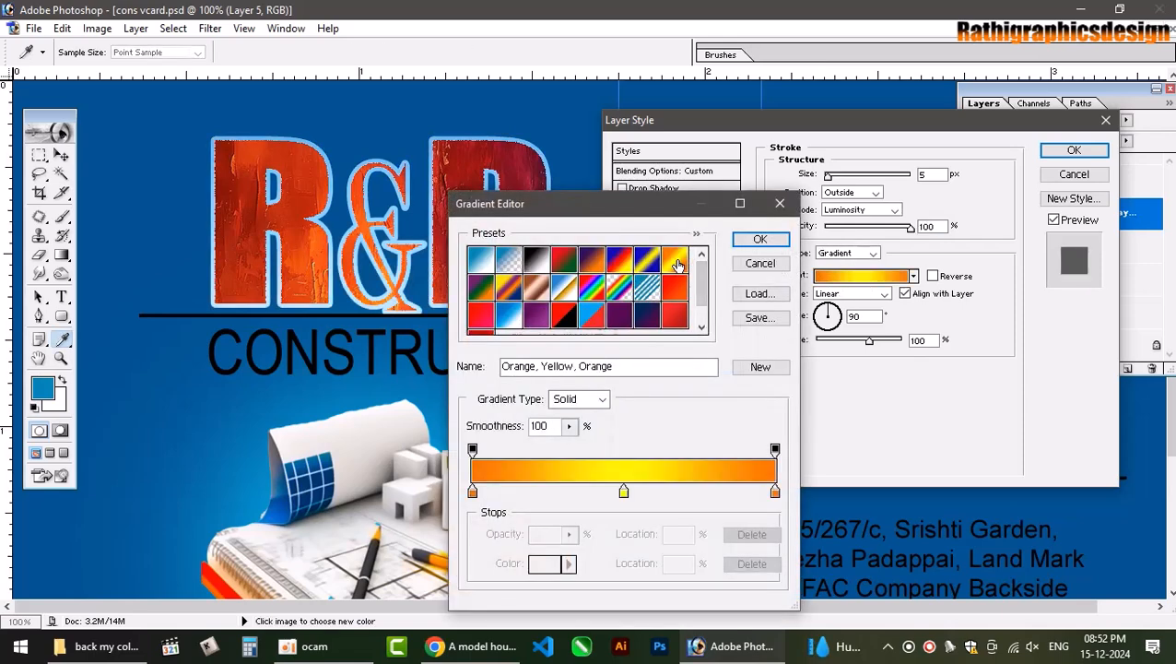
left_click(759, 239)
left_click(874, 210)
left_click(871, 225)
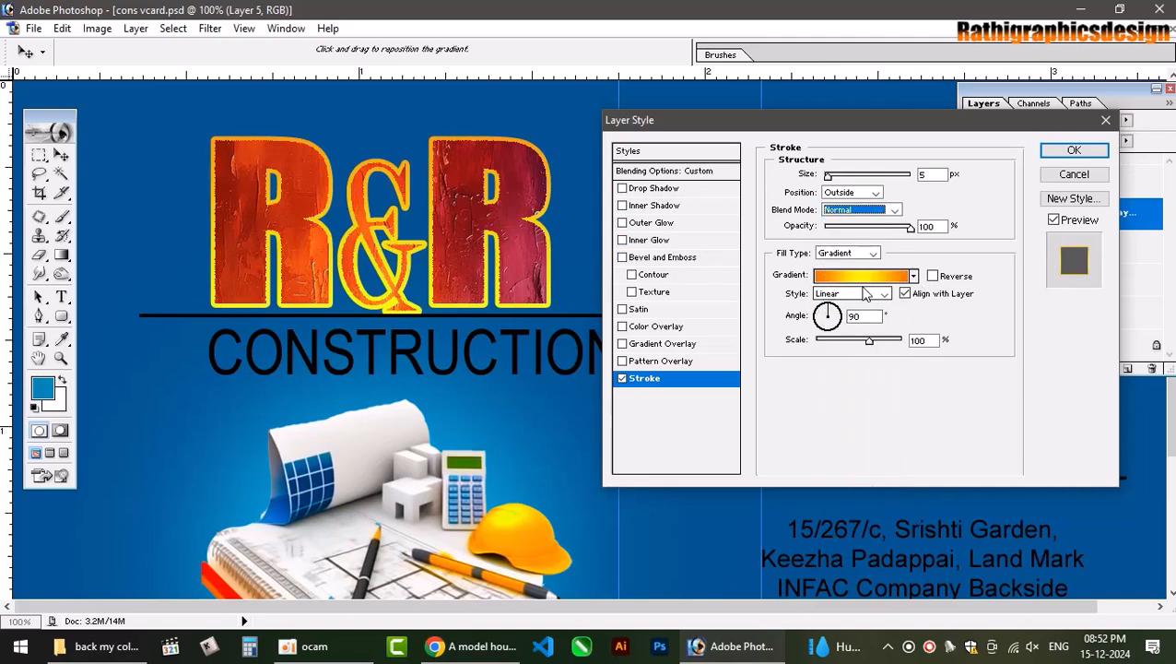
mouse_move(868, 341)
left_mouse_down()
mouse_move(835, 341)
mouse_move(968, 337)
left_mouse_up()
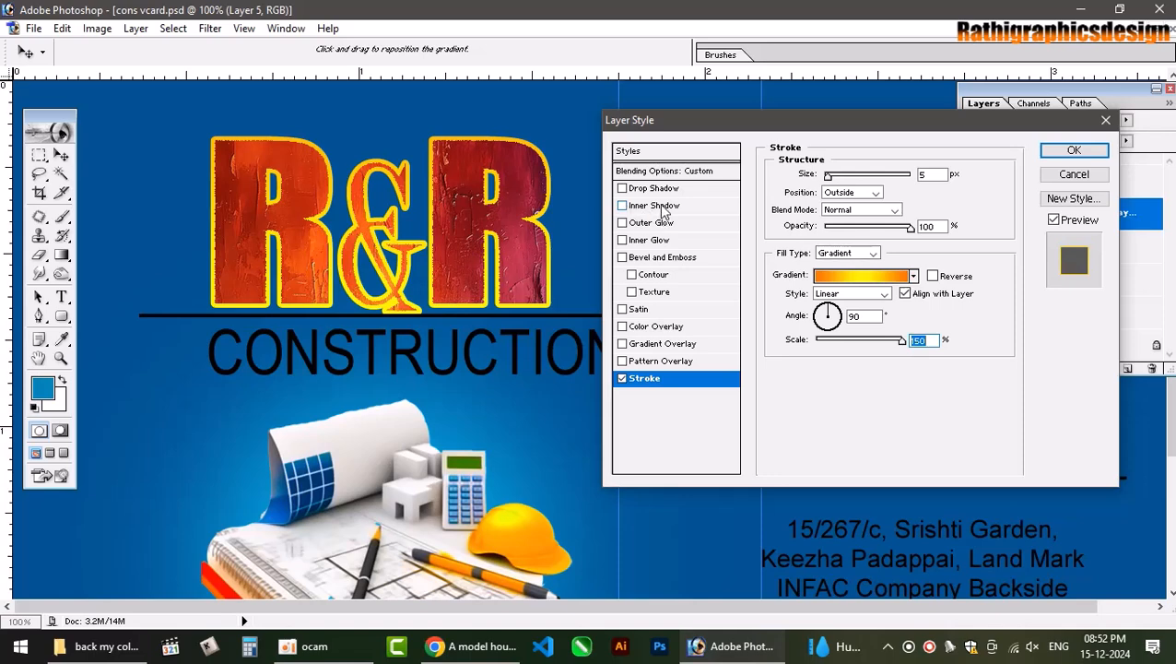
Enable Bevel and Emboss with 640% depth and a red-orange gloss contour.
left_click(656, 262)
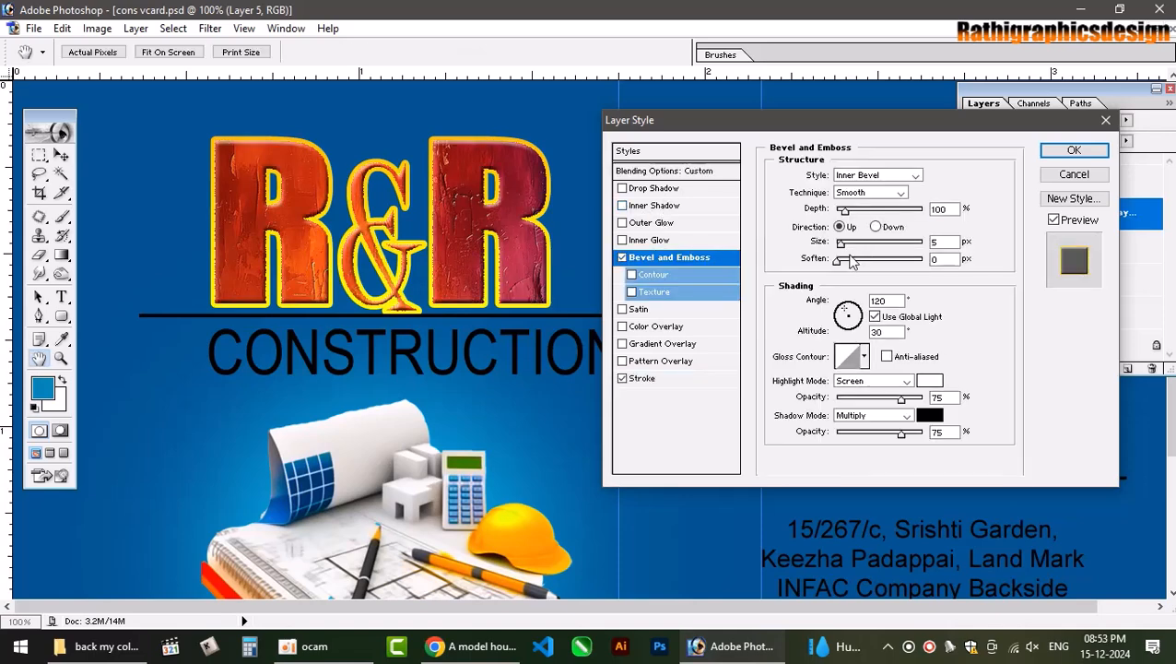
left_click_drag(849, 210, 890, 215)
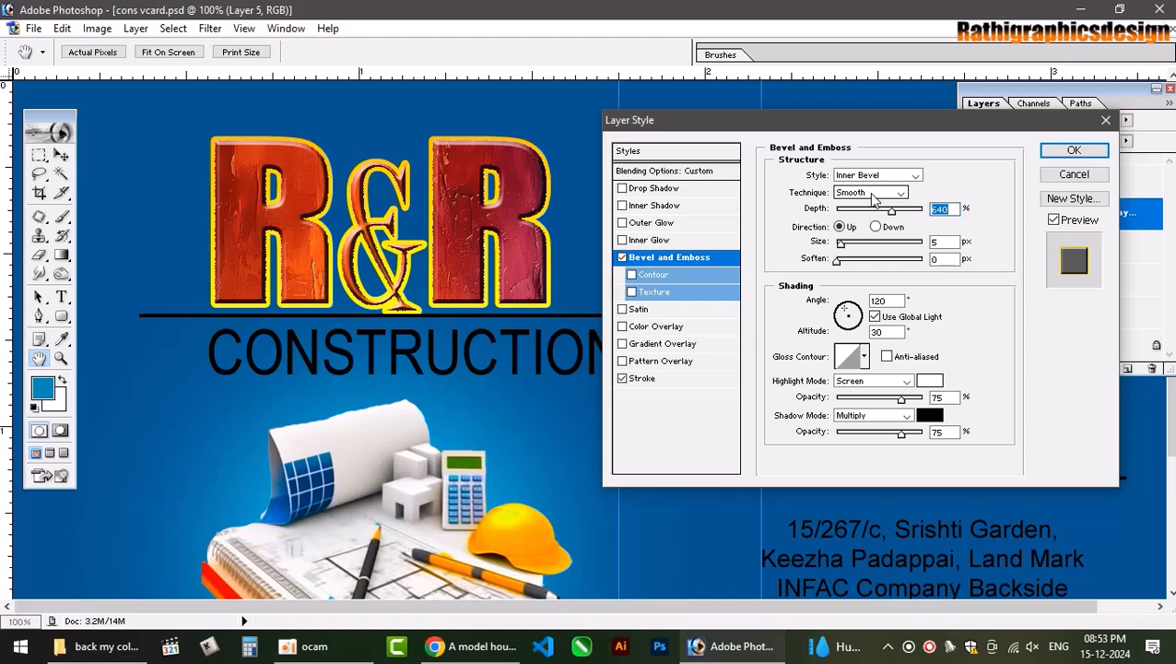
left_click(864, 357)
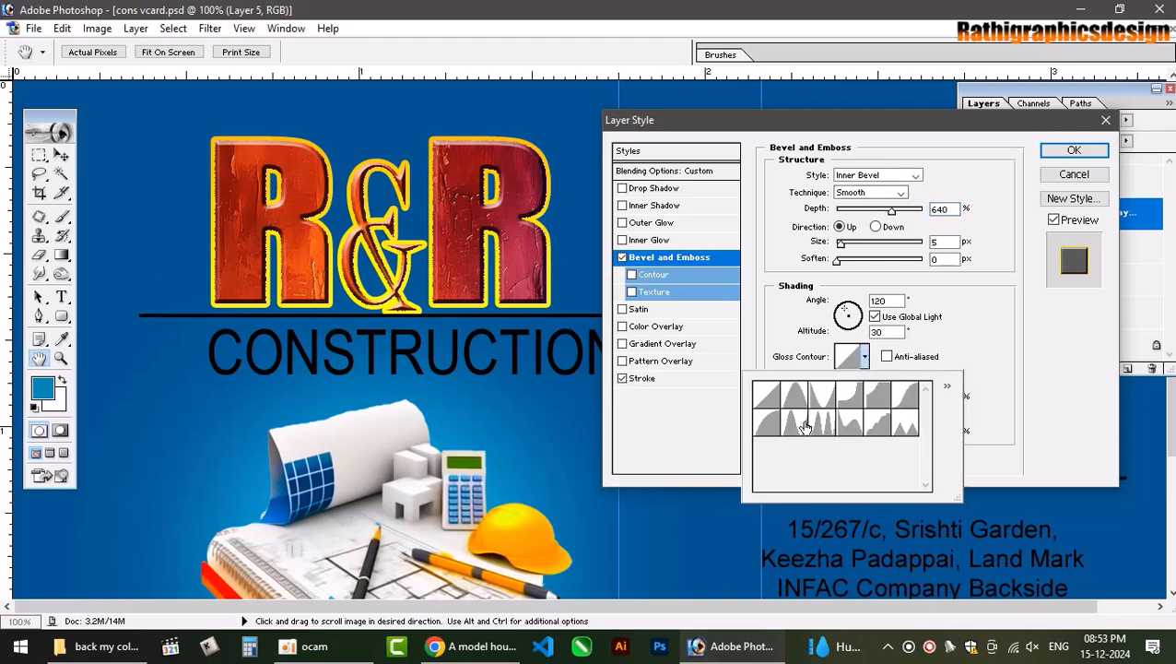
left_click(802, 426)
left_click(798, 399)
left_click(849, 399)
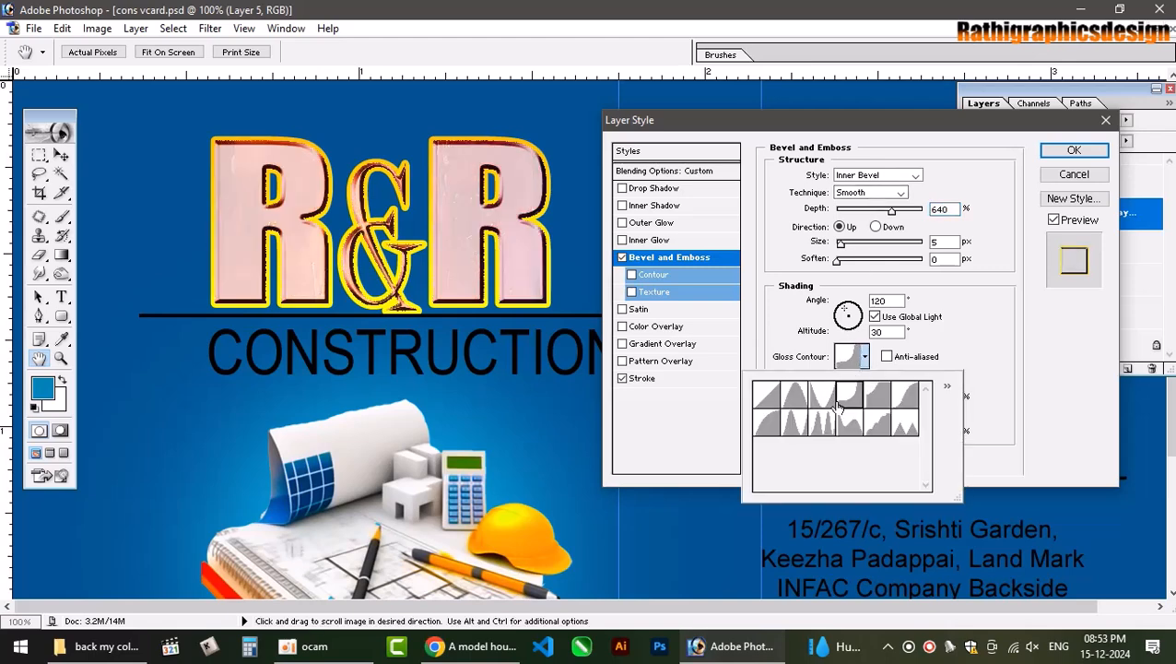
left_click(823, 402)
left_click(849, 398)
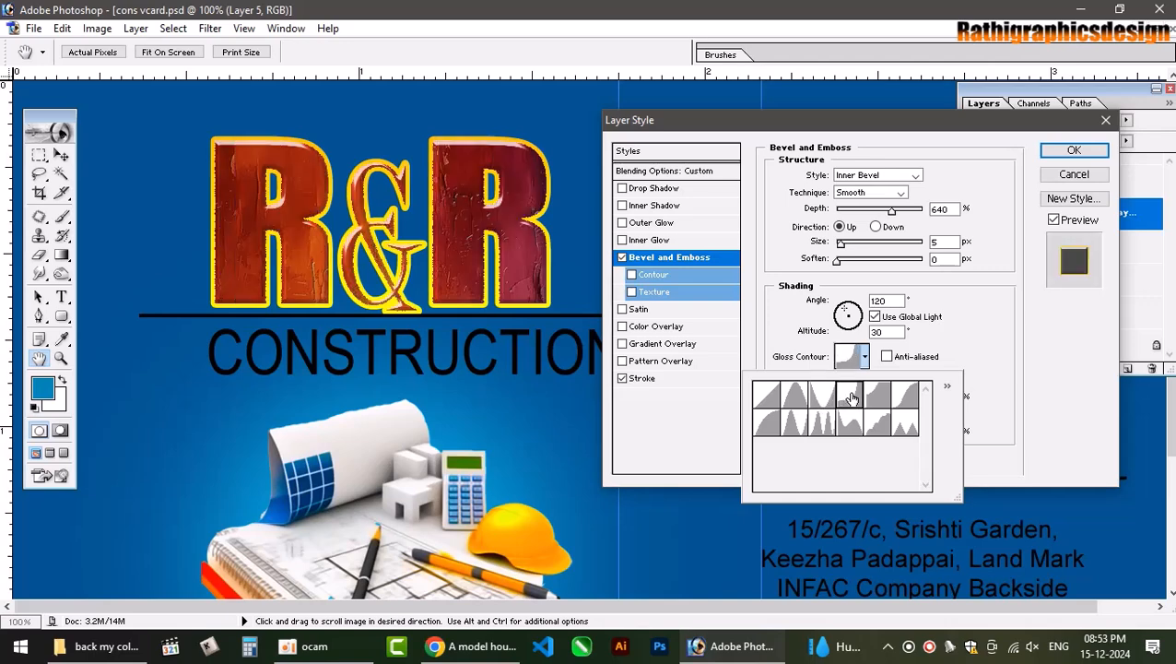
left_click(1013, 372)
Set bevel shadows to Color Burn, highlights to Linear Dodge, apply, and select Layer 2.
double_click(887, 421)
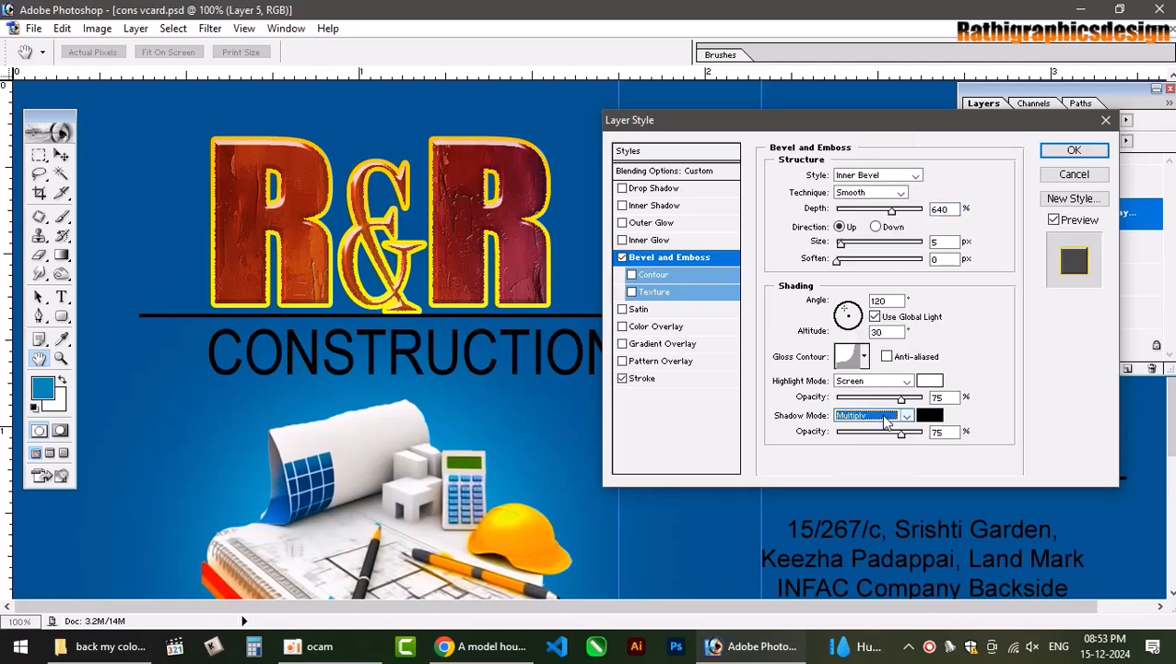
key("Down")
key("Down")
key("Up")
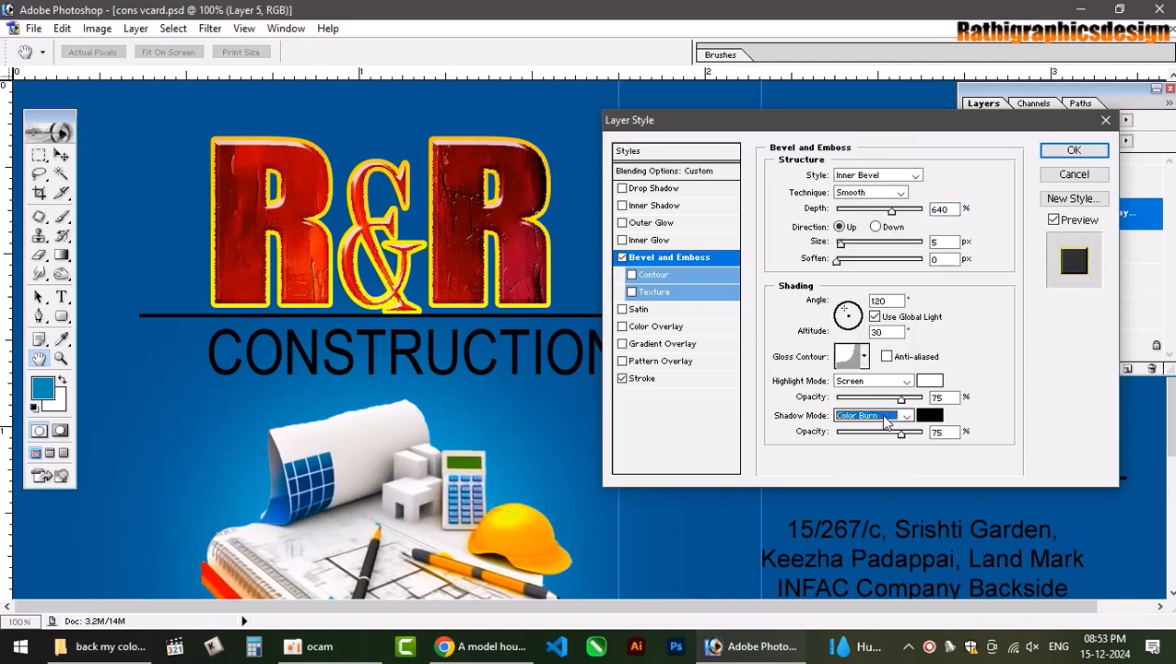
left_click(876, 381)
left_click(862, 312)
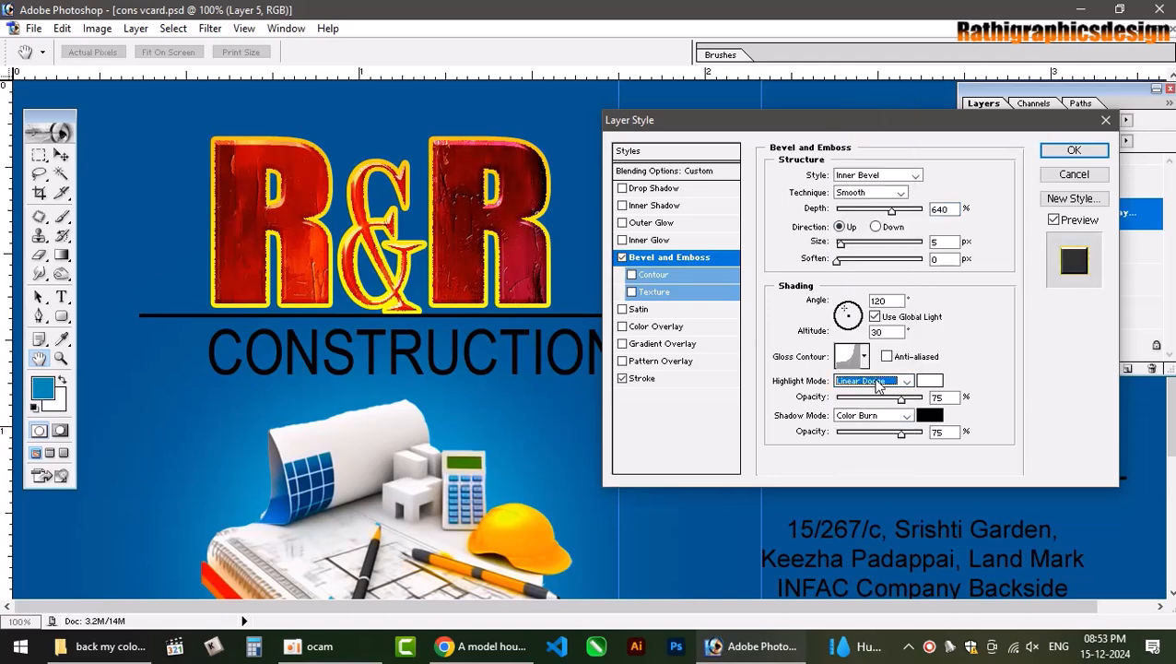
key("Down")
key("Up")
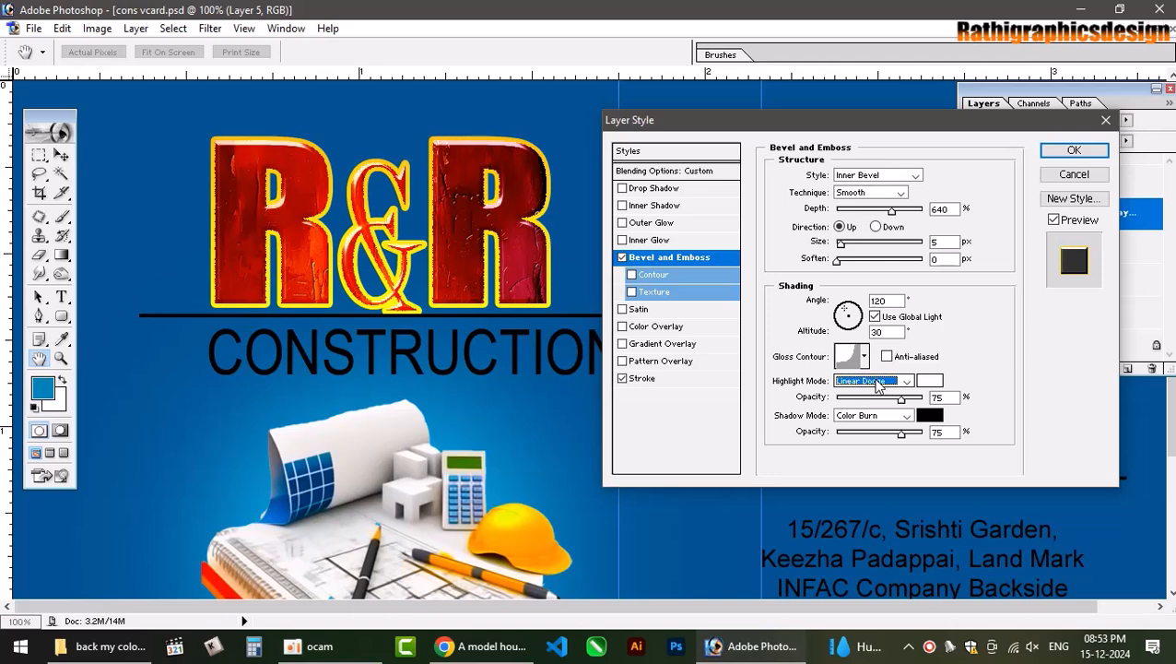
key("Return")
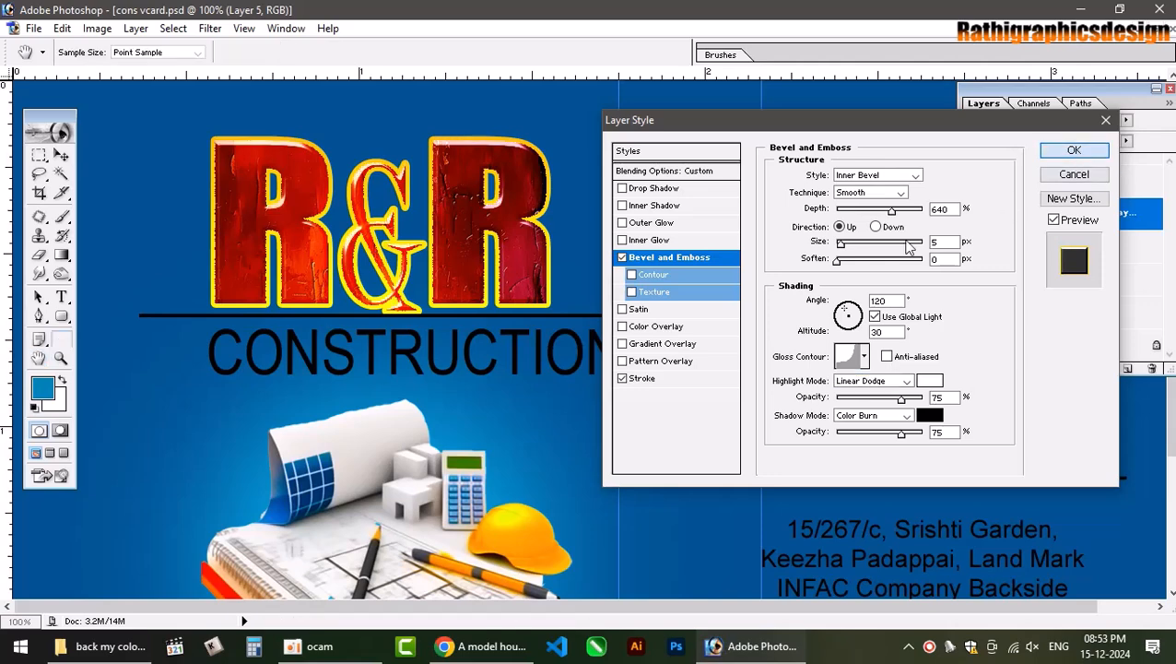
right_click(642, 316)
left_click(668, 330)
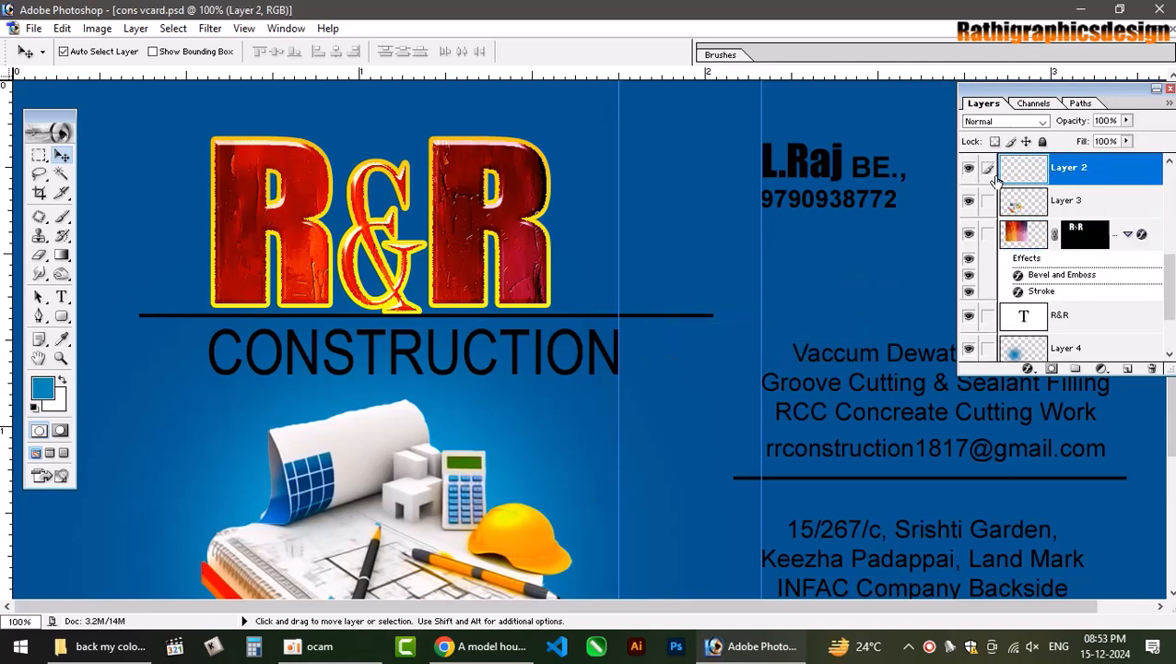
Nudge the white divider line down a few pixels.
left_click(1024, 179, "ctrl")
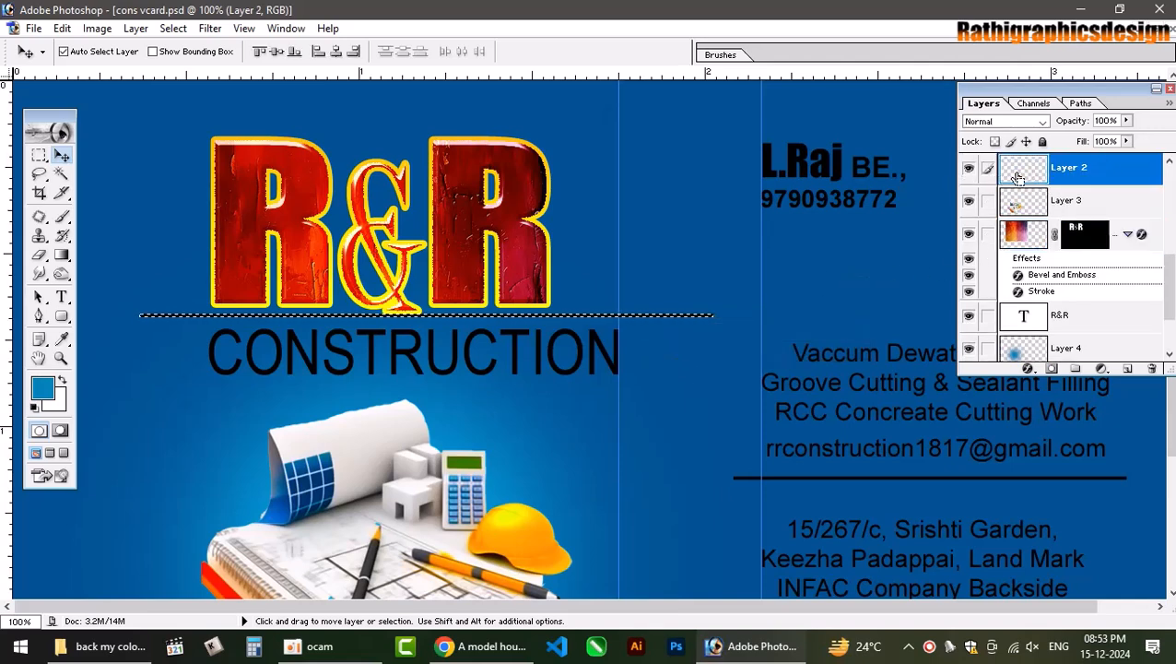
key("ctrl+d")
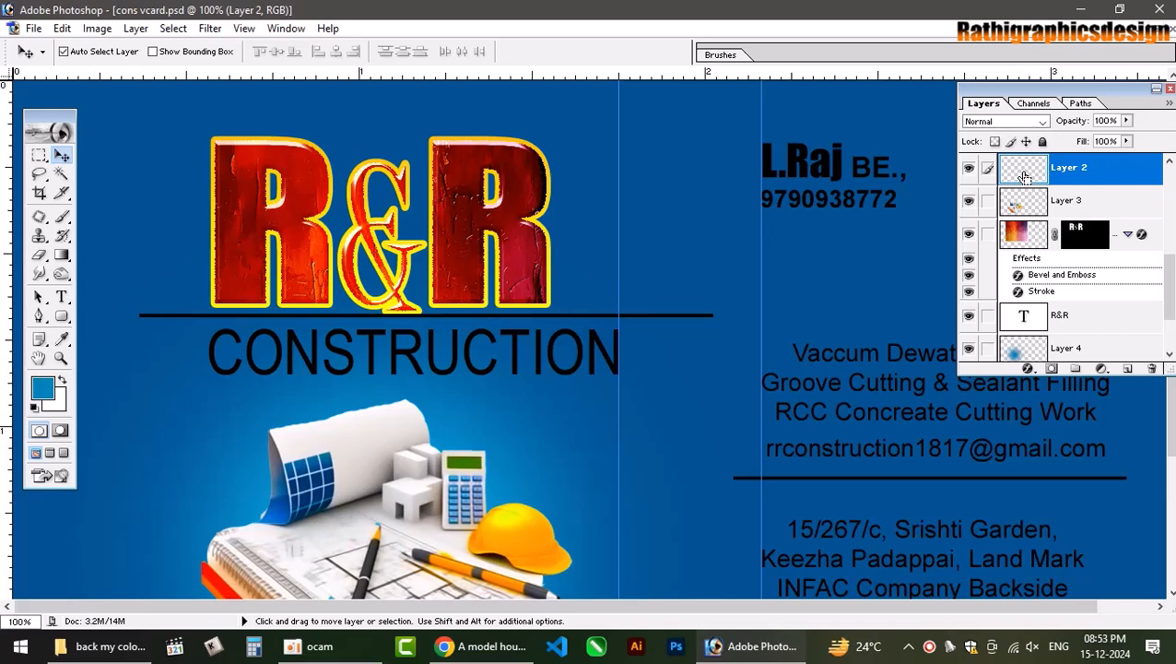
left_click(1020, 175, "ctrl")
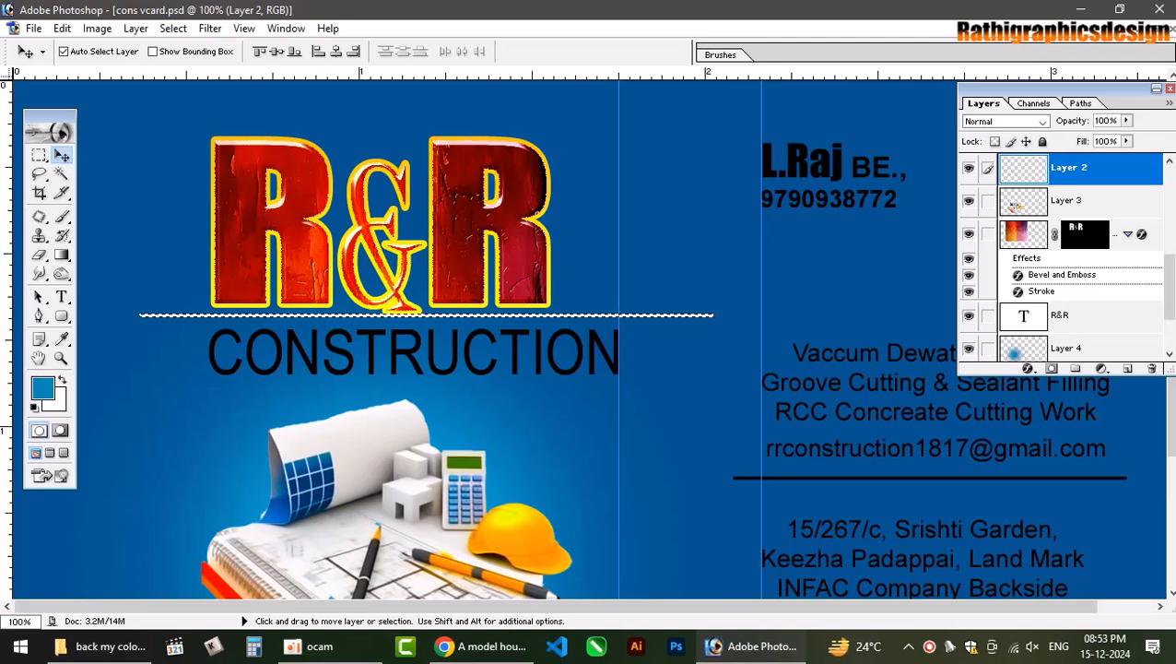
key("ctrl+d")
key("ctrl+plus")
key("ctrl+plus")
key("ctrl+plus")
key("ctrl+plus")
key("ctrl+plus")
key("ctrl+plus")
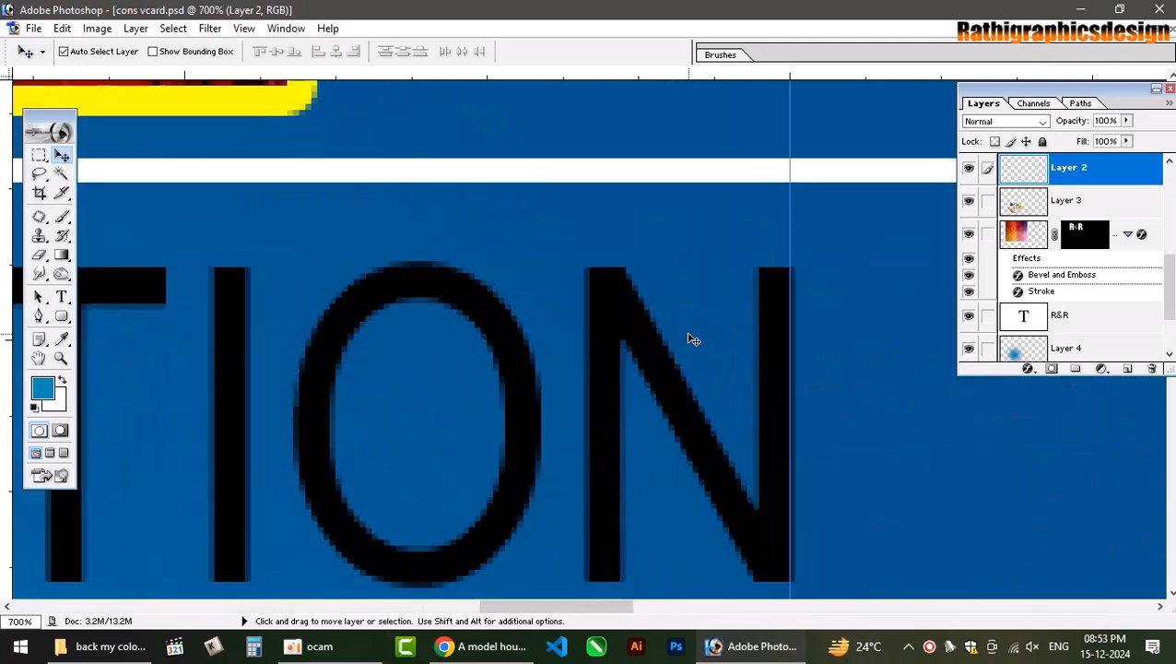
key("ctrl+minus")
key("ctrl+minus")
key("ctrl+minus")
key("ctrl+minus")
key("ctrl+minus")
key("ctrl+minus")
key("ctrl+minus")
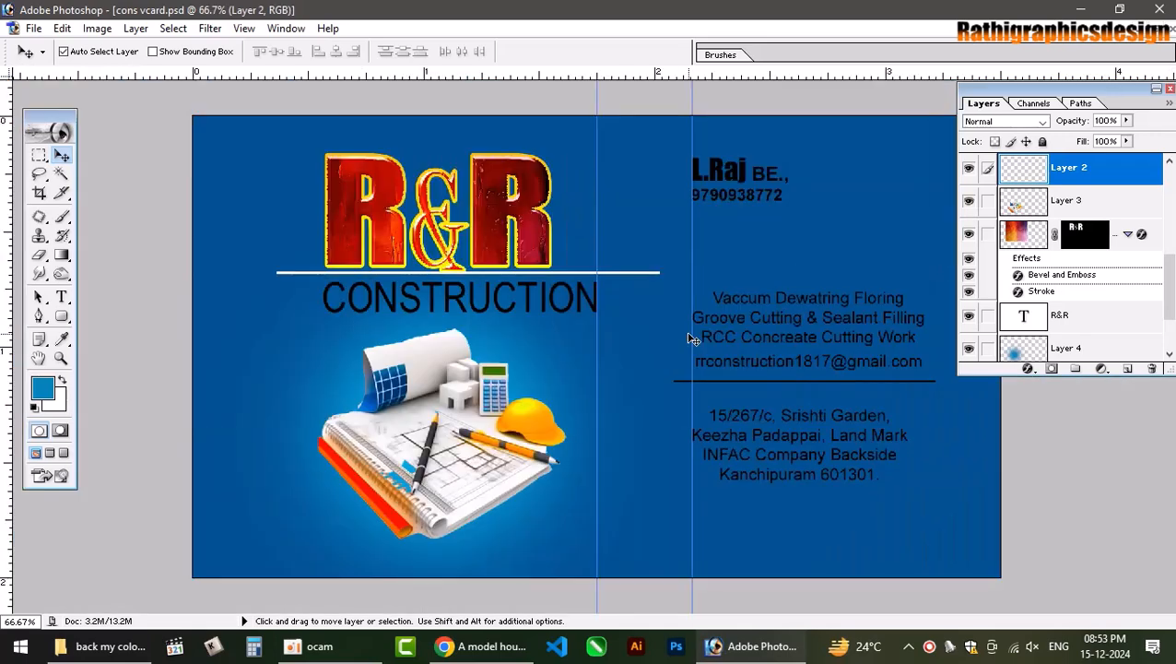
key("shift")
key("Down")
key("Down")
key("Down")
key("Down")
key("Down")
key("Down")
key("Down")
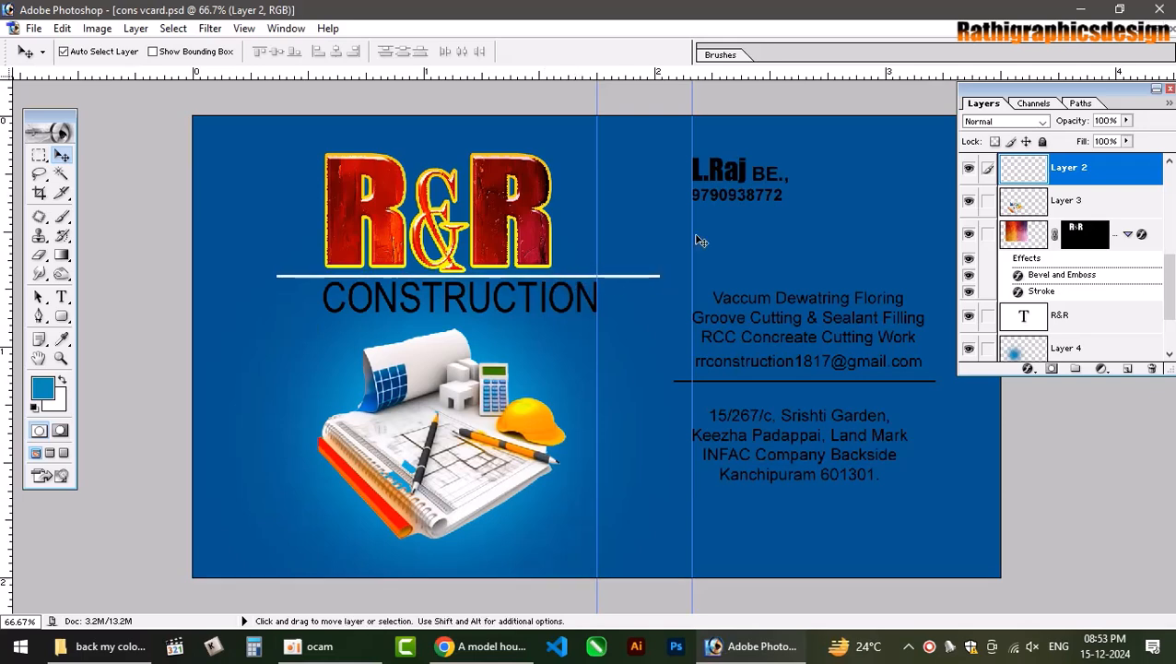
Link the divider's Layer 2 to the R&R logo layer, verify visibility, and reselect Layer 5.
left_click(545, 241)
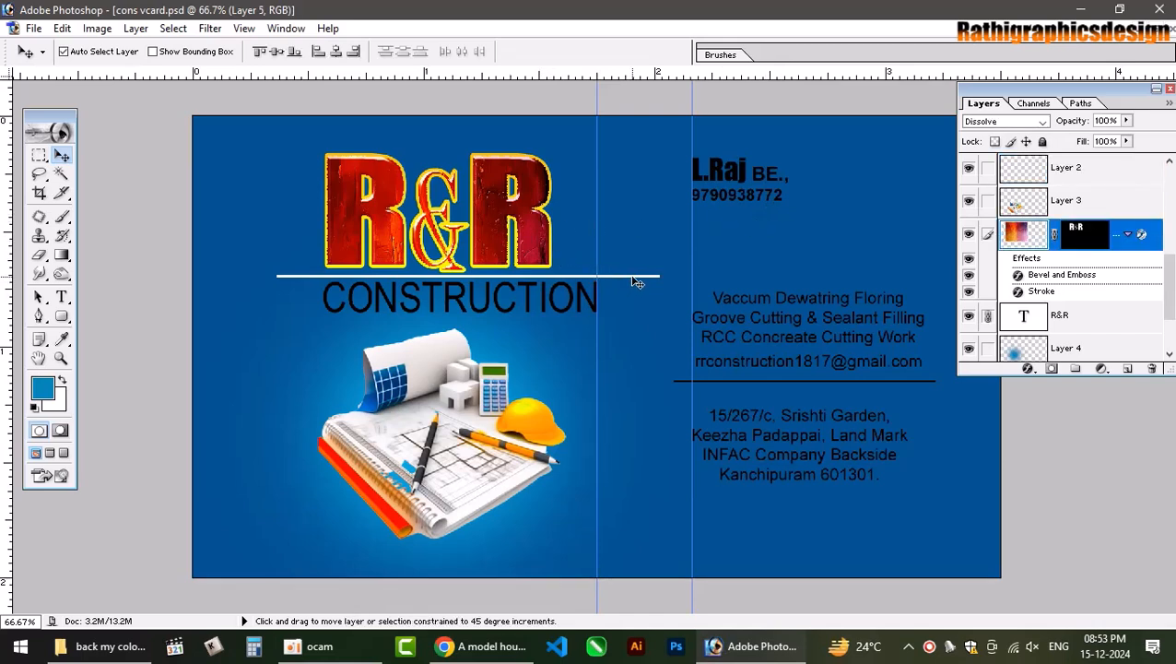
right_click(640, 277)
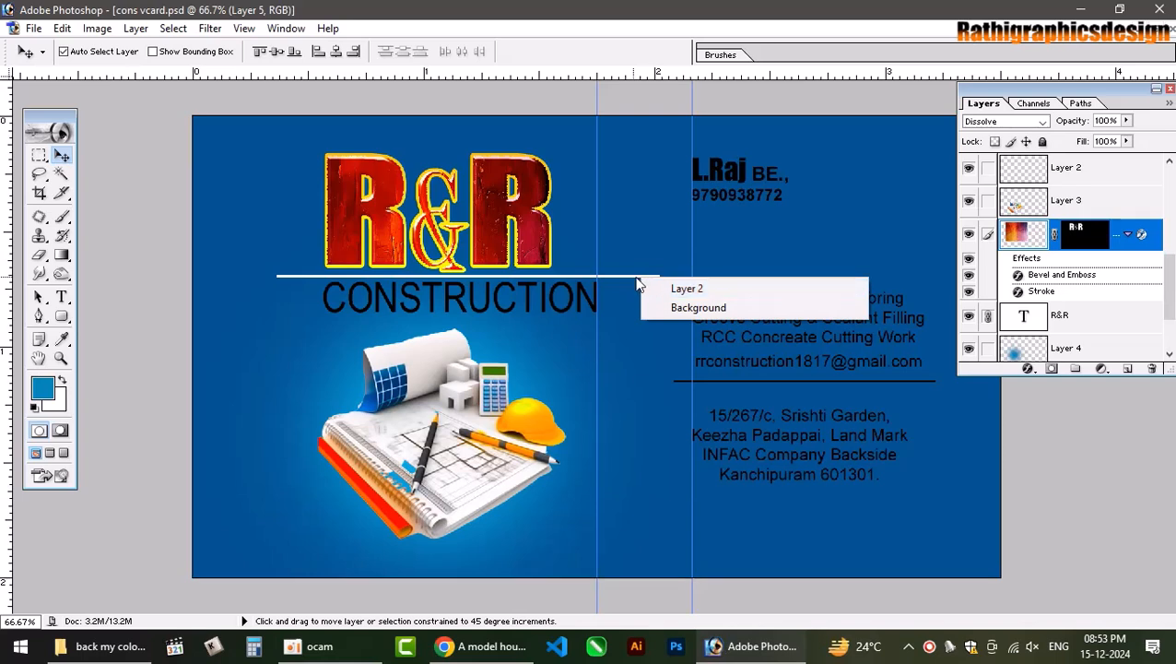
left_click(650, 287)
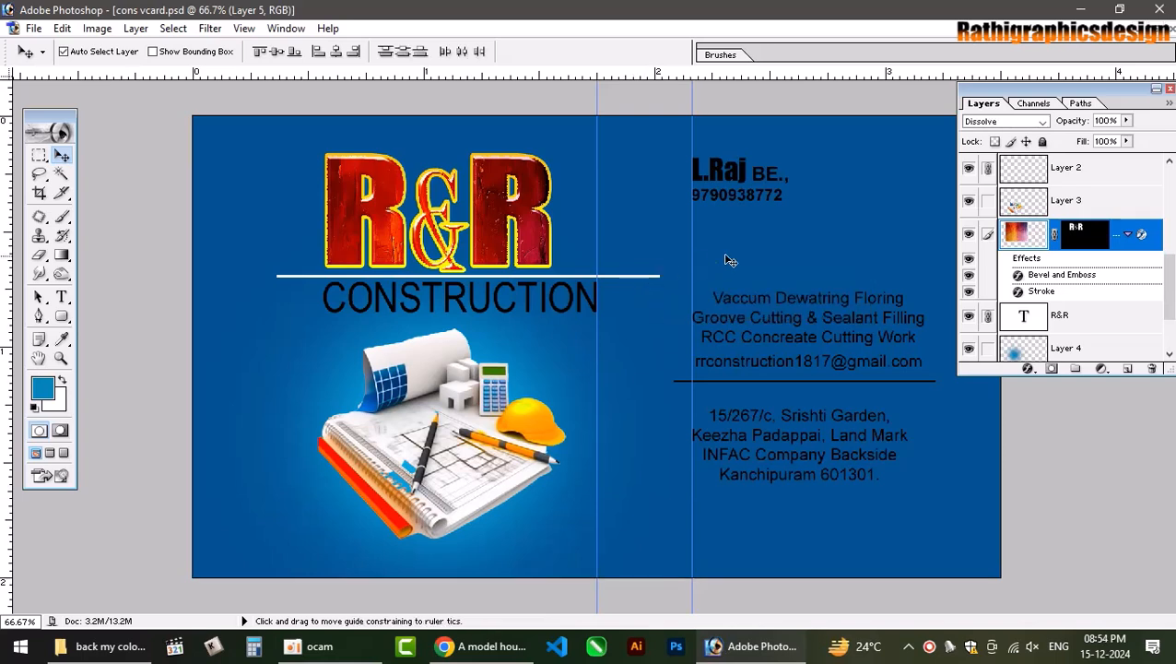
left_click(968, 170)
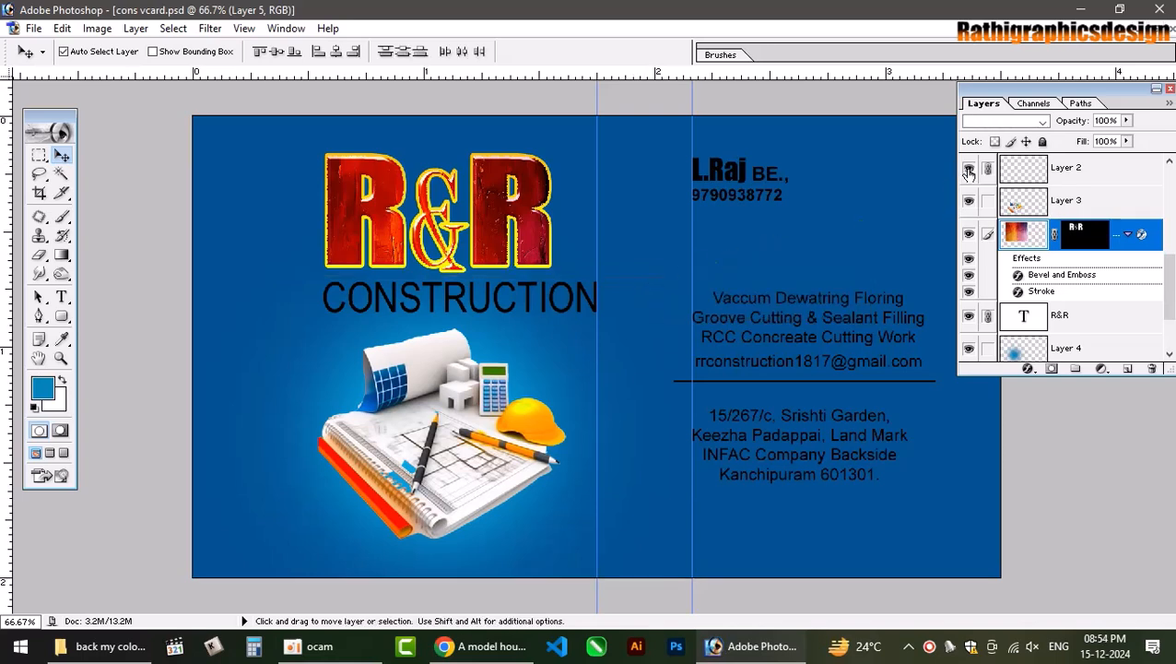
left_click(968, 170)
left_click(452, 298)
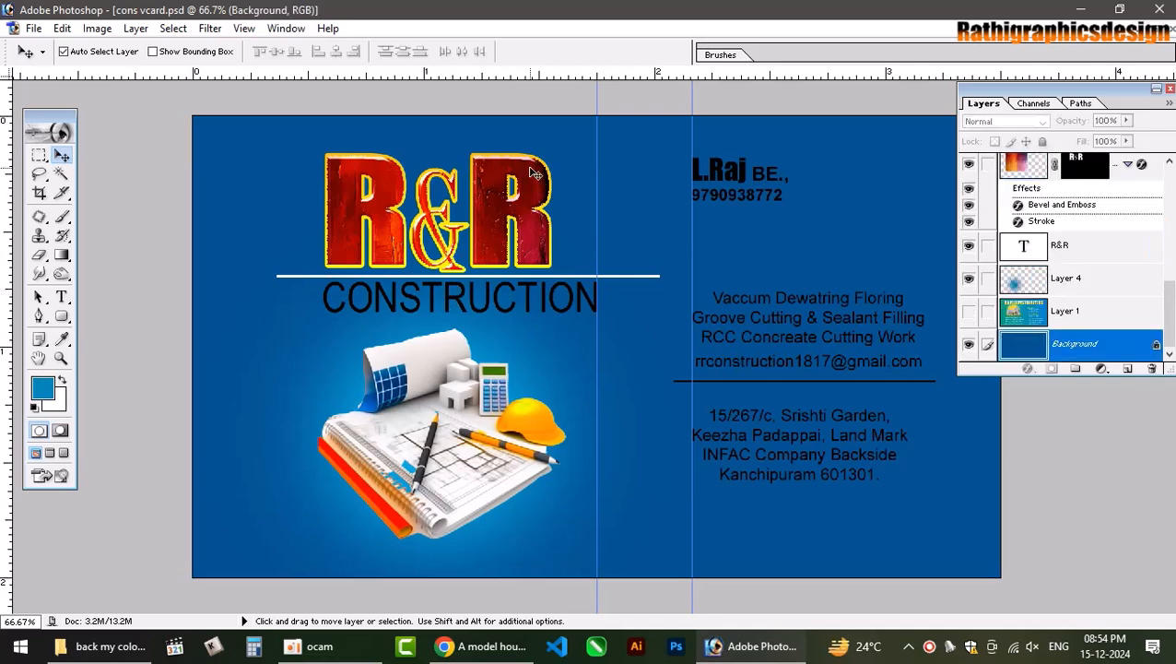
left_click(480, 219)
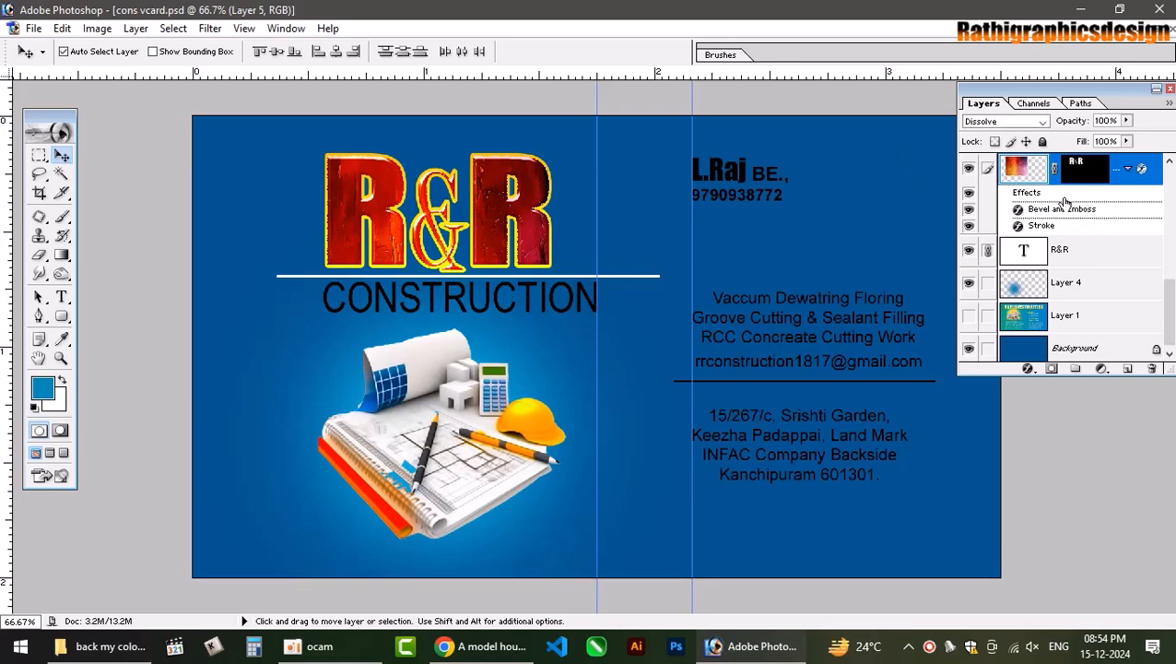
Enable Drop Shadow on the R&R logo, adjusting distance and resetting spread to 0%.
double_click(1159, 173)
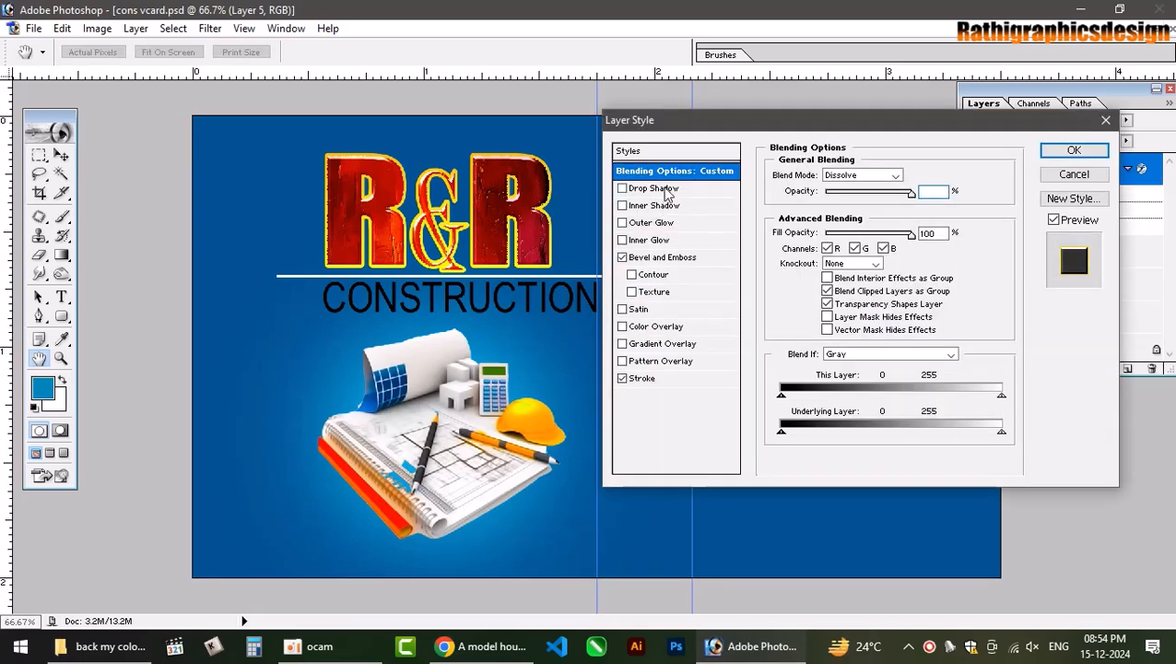
left_click(664, 189)
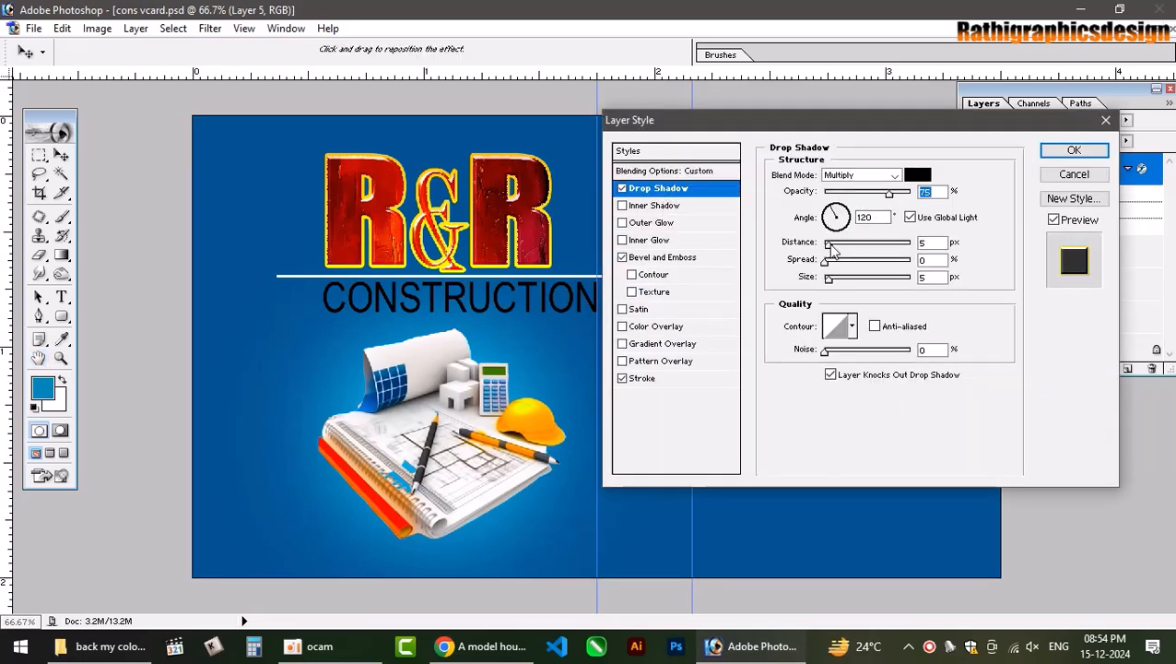
left_click_drag(829, 244, 840, 209)
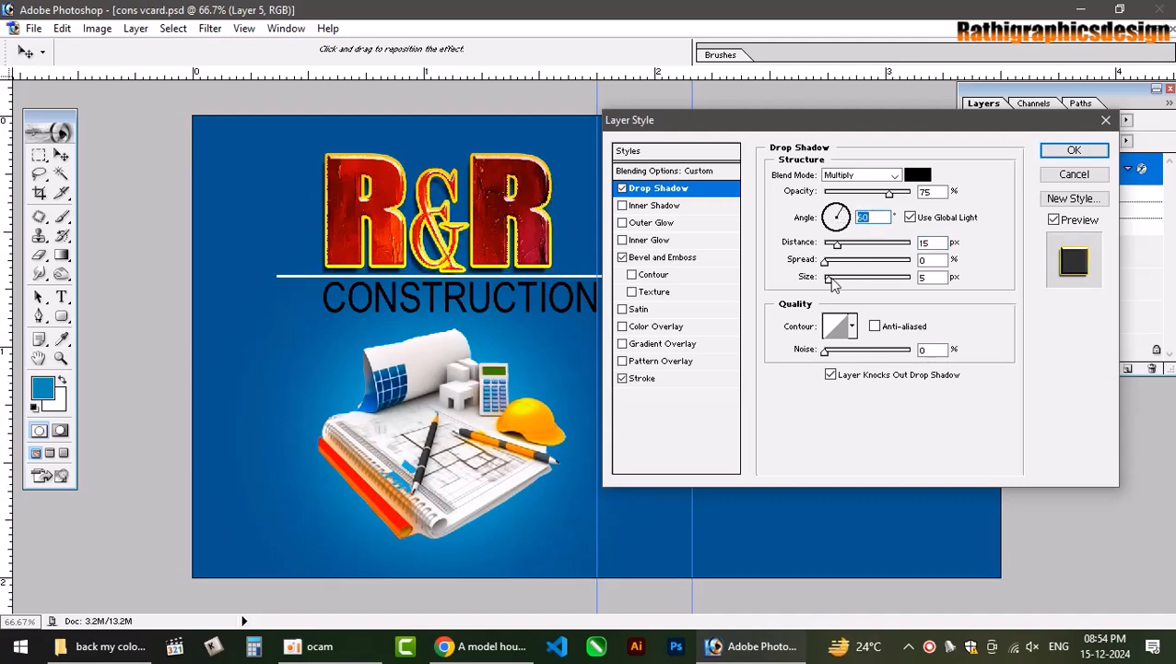
mouse_move(824, 262)
left_mouse_down()
mouse_move(849, 264)
mouse_move(847, 286)
mouse_move(835, 283)
mouse_move(856, 262)
mouse_move(843, 264)
left_mouse_up()
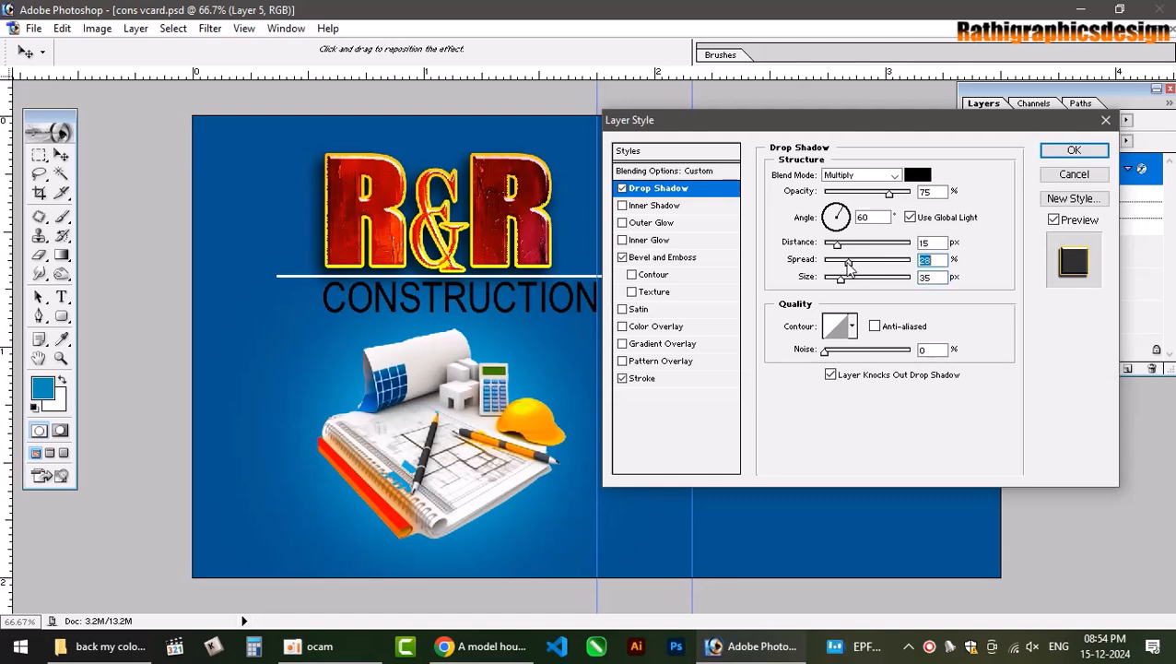
left_click(852, 327)
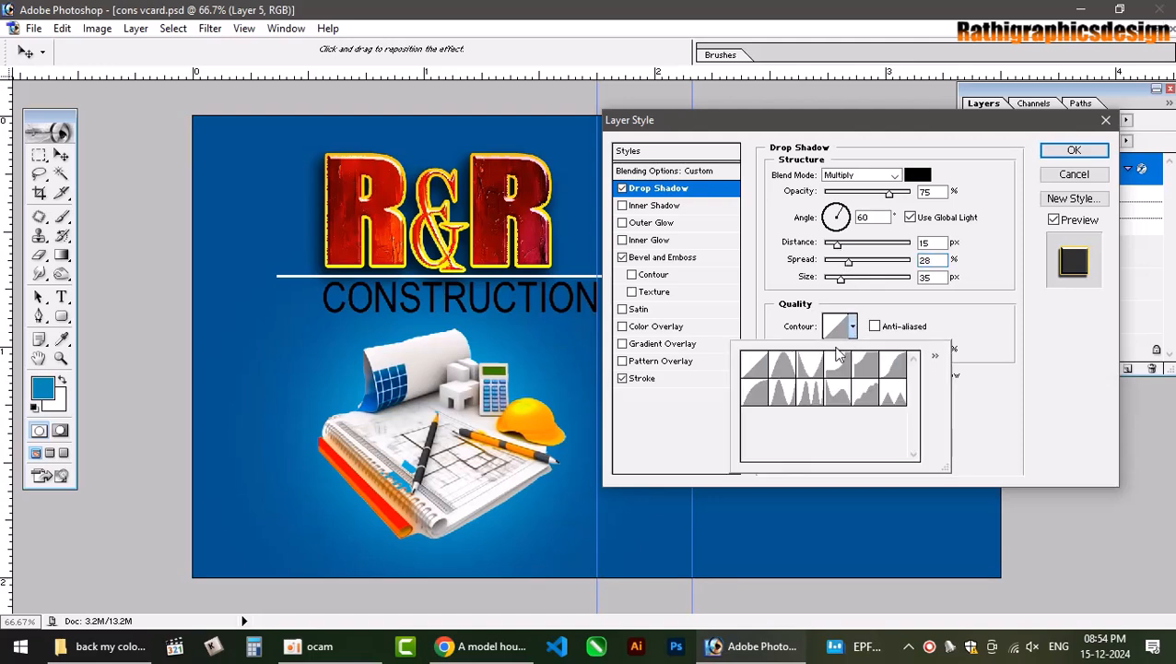
left_click(782, 365)
left_click(810, 369)
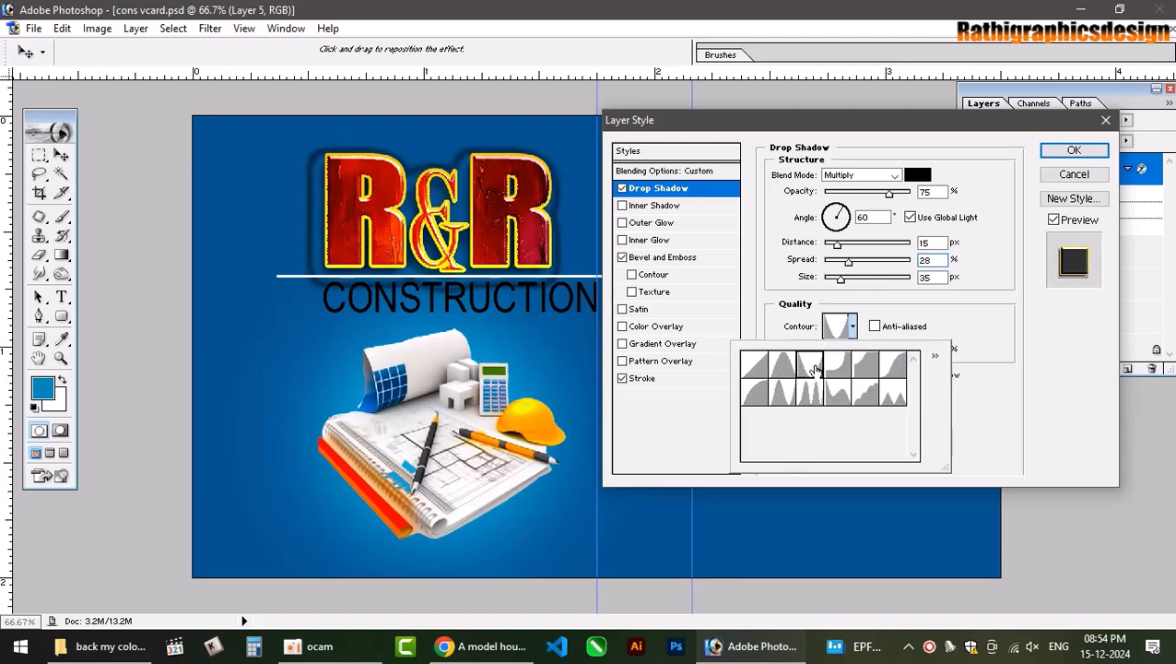
left_click_drag(846, 265, 824, 262)
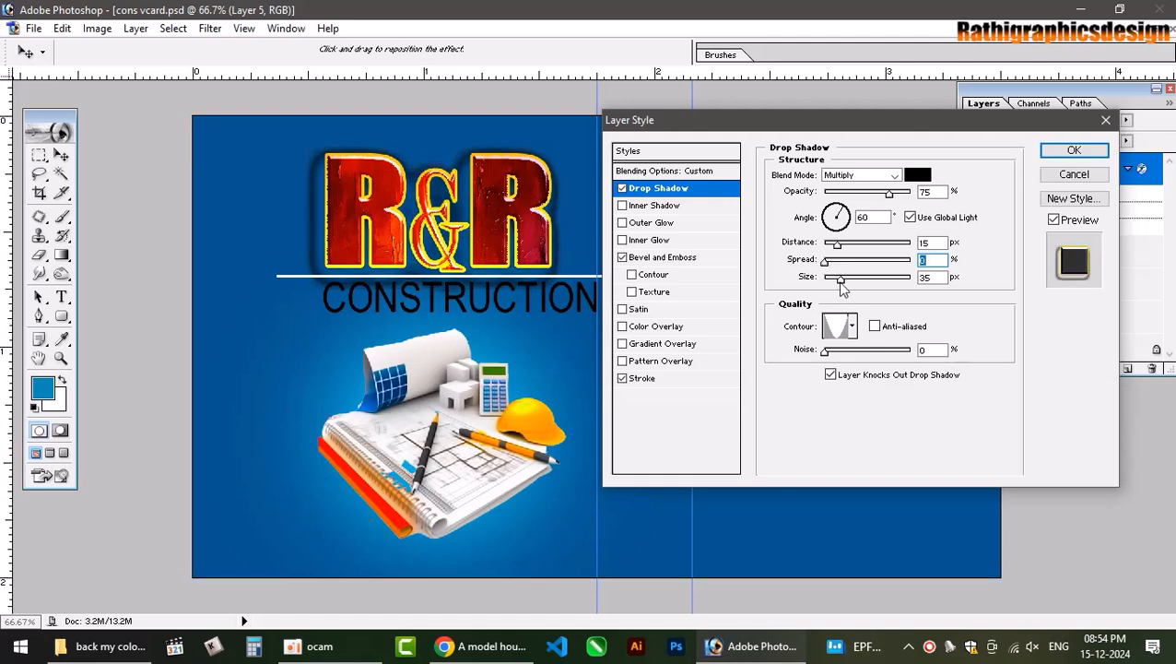
left_click_drag(840, 278, 831, 278)
Browse the drop shadow contour presets and settle on the second one.
left_click(852, 326)
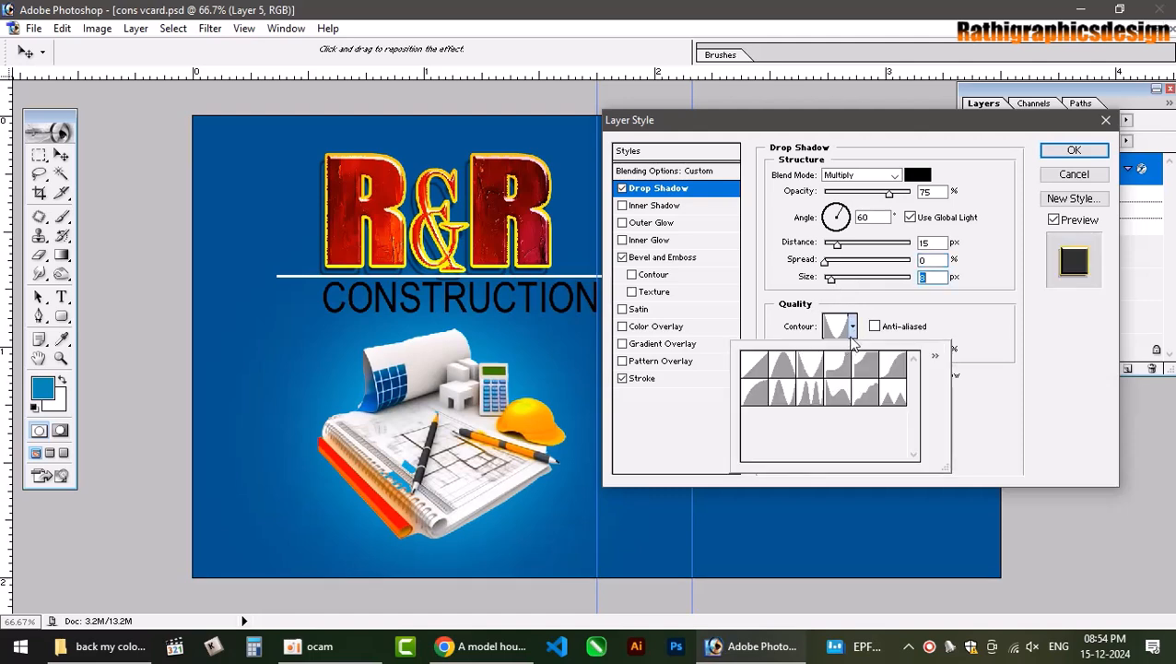
left_click(787, 372)
left_click(809, 371)
left_click(830, 375)
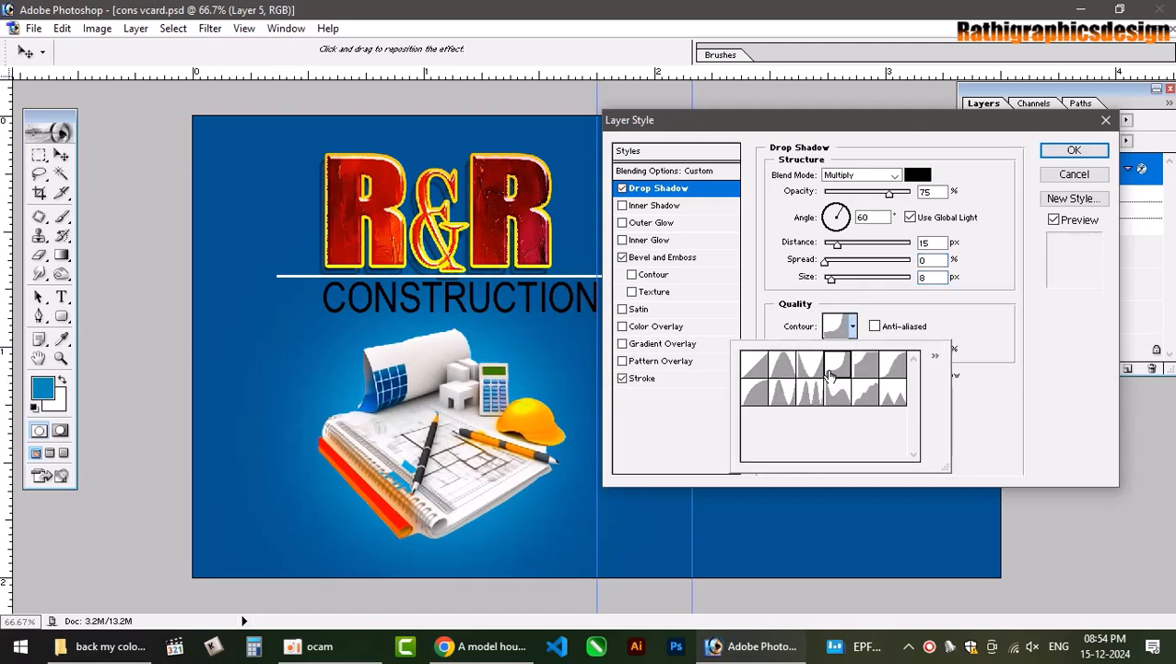
left_click(863, 370)
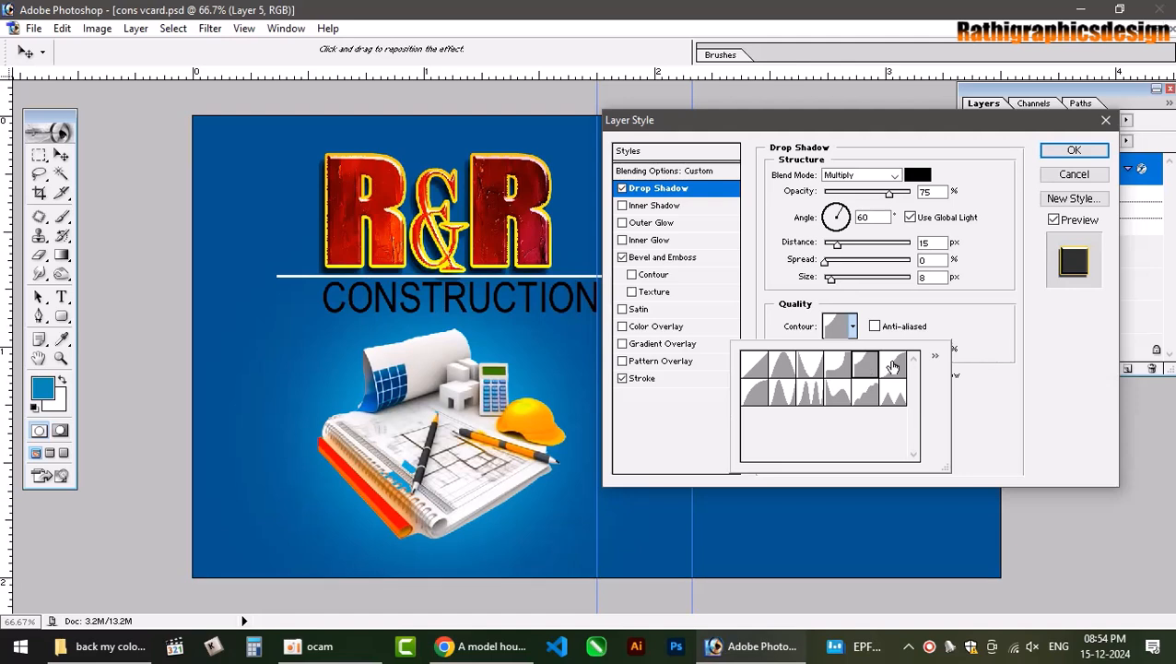
left_click(884, 369)
left_click(763, 399)
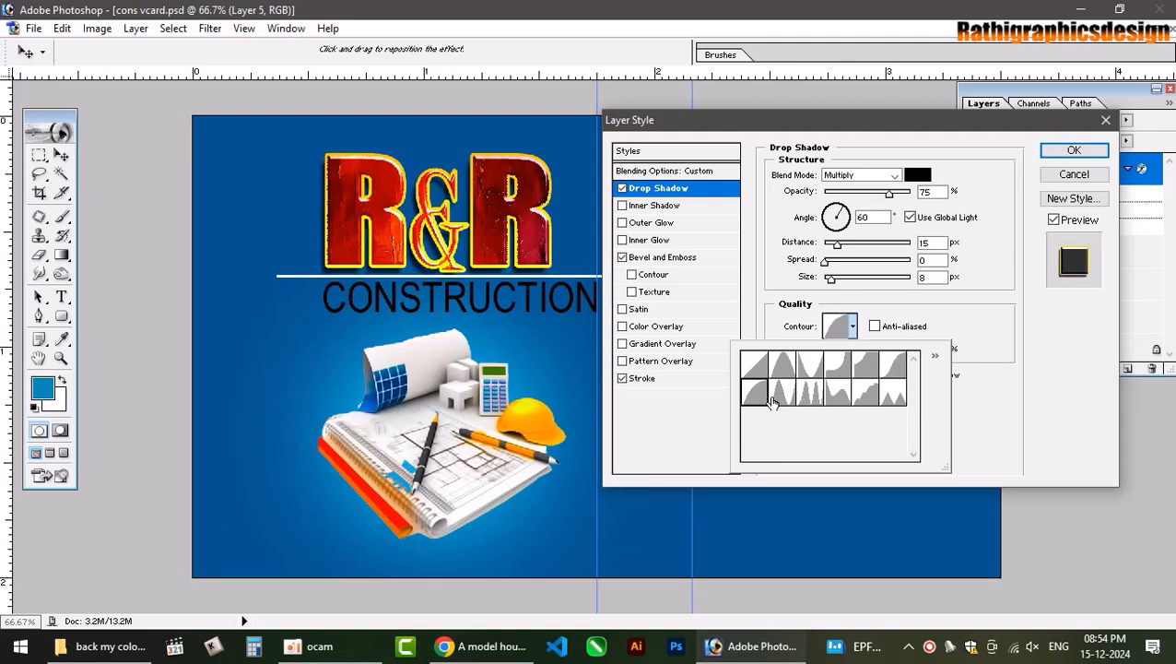
left_click(781, 398)
left_click(806, 399)
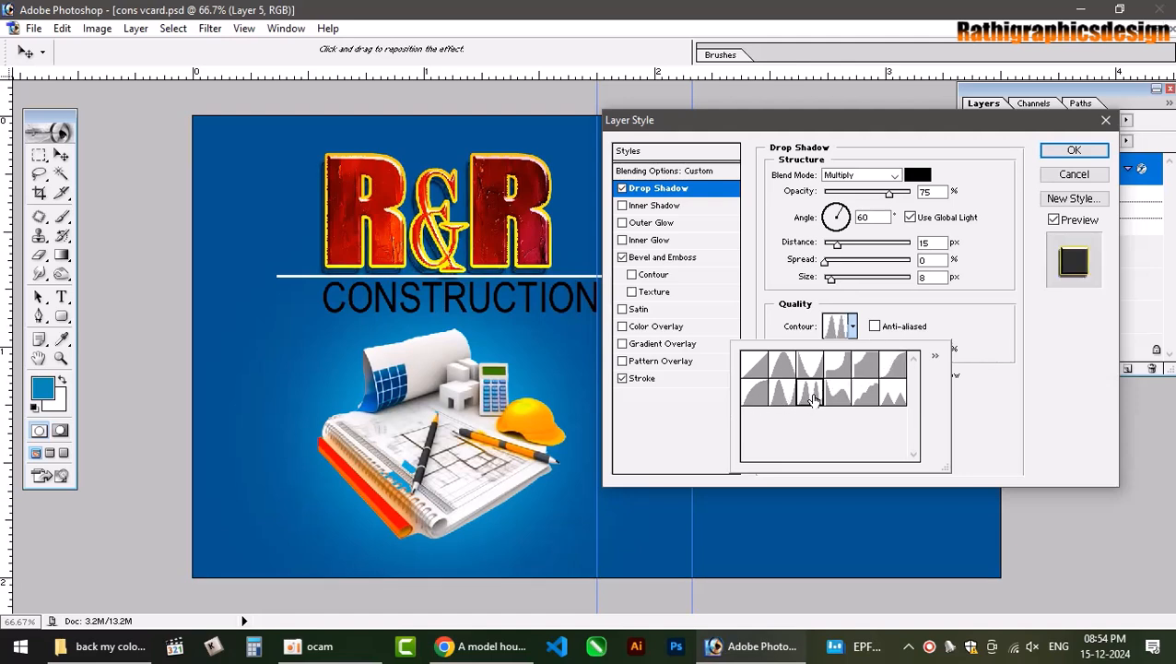
left_click(835, 399)
left_click(867, 400)
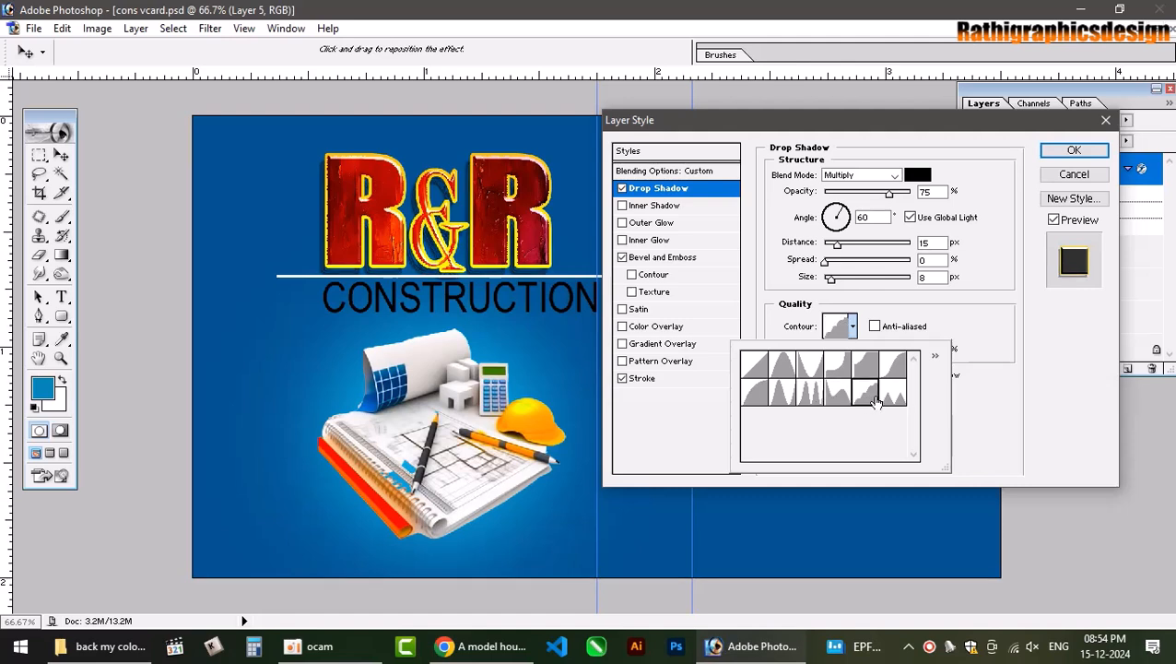
left_click(885, 399)
left_click(790, 371)
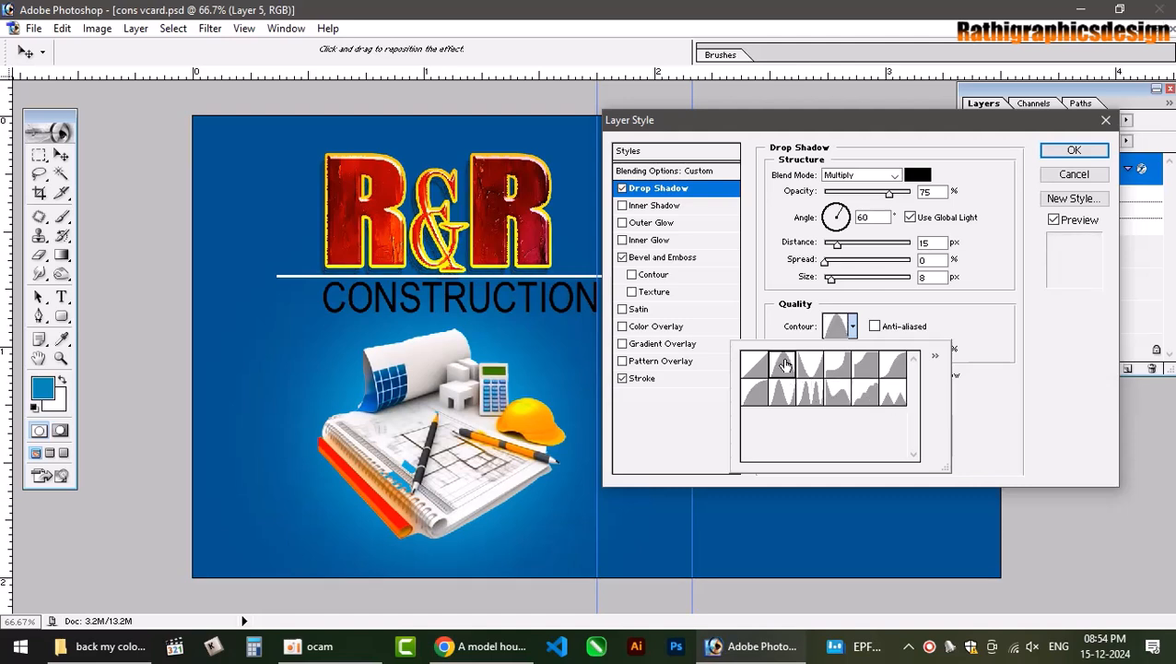
left_click(988, 330)
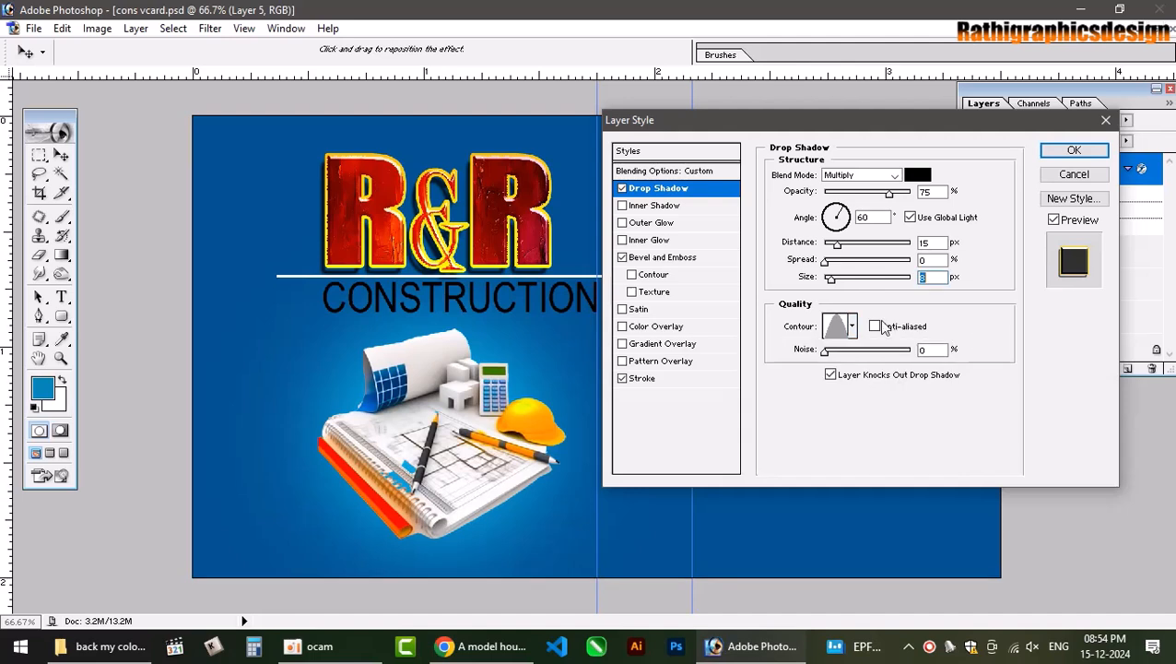
Add shadow noise, set size 27 px, distance 13 px, opacity 100%, and confirm.
mouse_move(825, 354)
left_mouse_down()
mouse_move(854, 351)
mouse_move(805, 350)
left_mouse_up()
key("ctrl+plus")
key("ctrl+plus")
key("ctrl+plus")
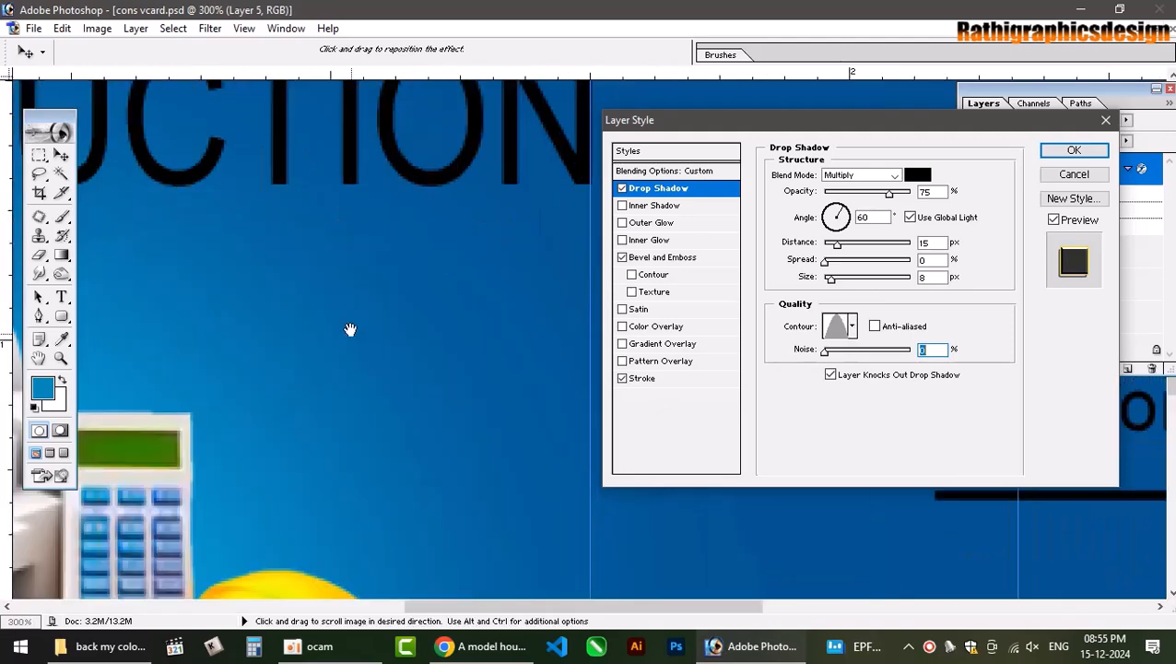
left_click_drag(351, 329, 449, 388)
key("ctrl+minus")
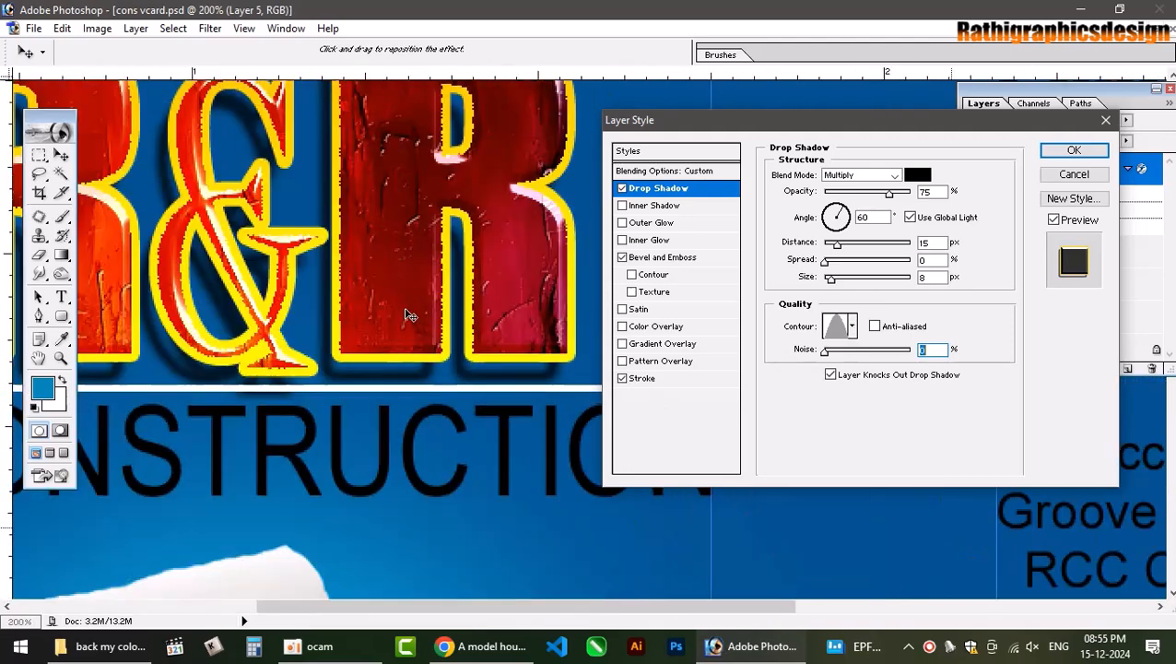
left_click_drag(826, 351, 791, 354)
left_click_drag(833, 284, 843, 284)
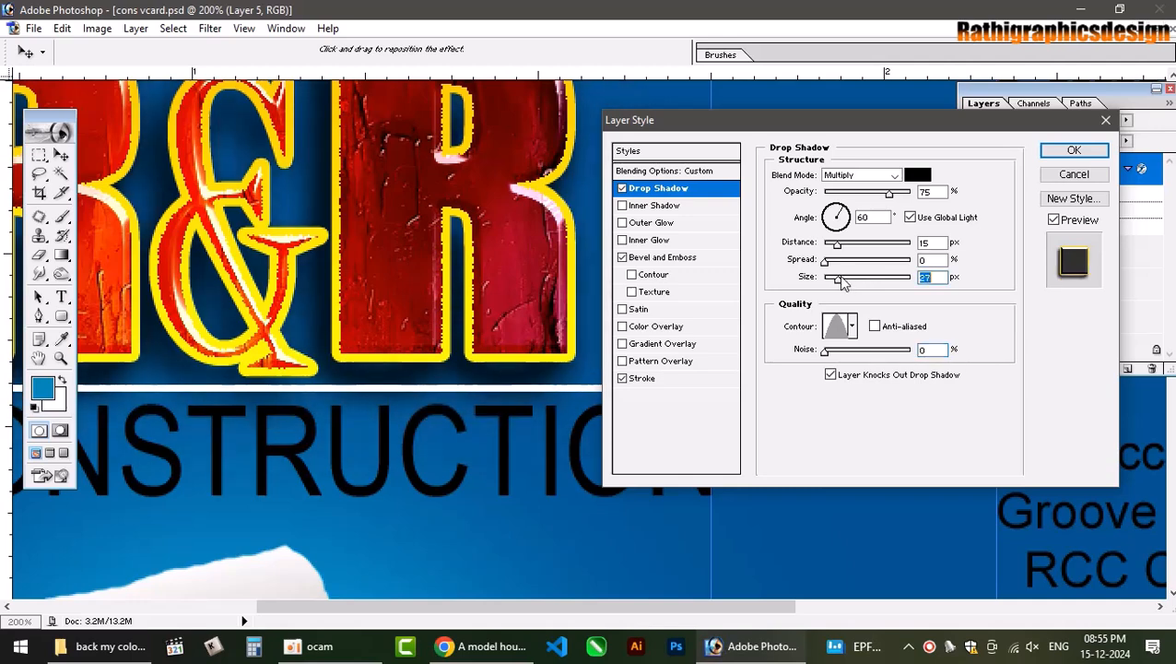
key("ctrl+minus")
key("ctrl+minus")
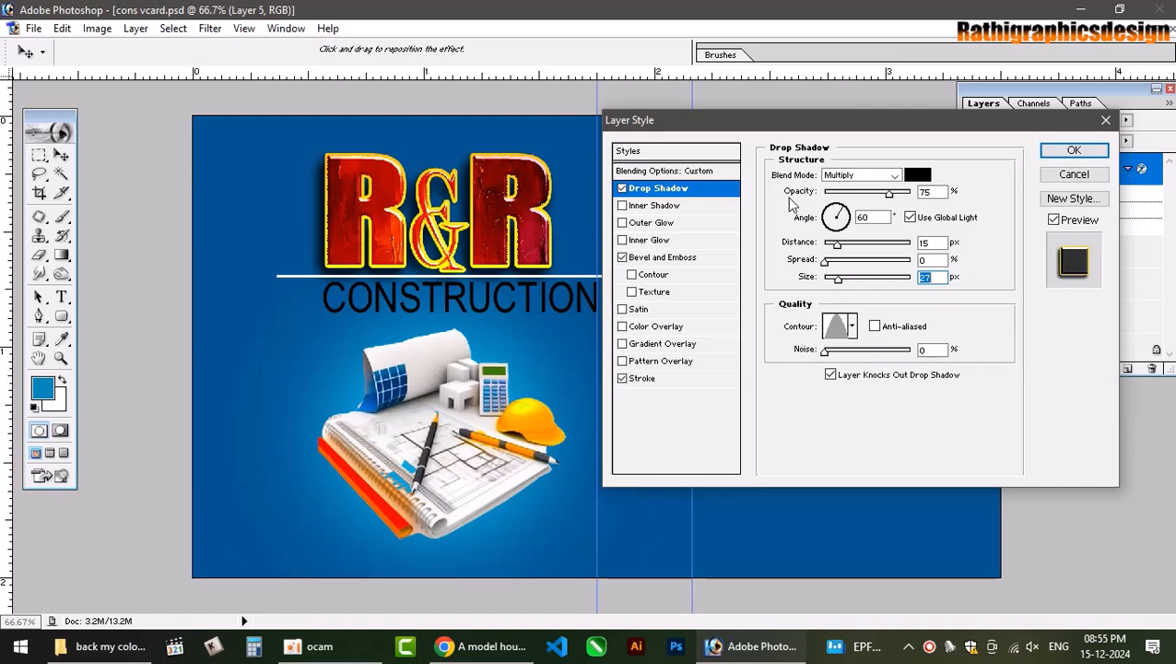
left_click_drag(840, 249, 836, 249)
left_click_drag(889, 192, 912, 193)
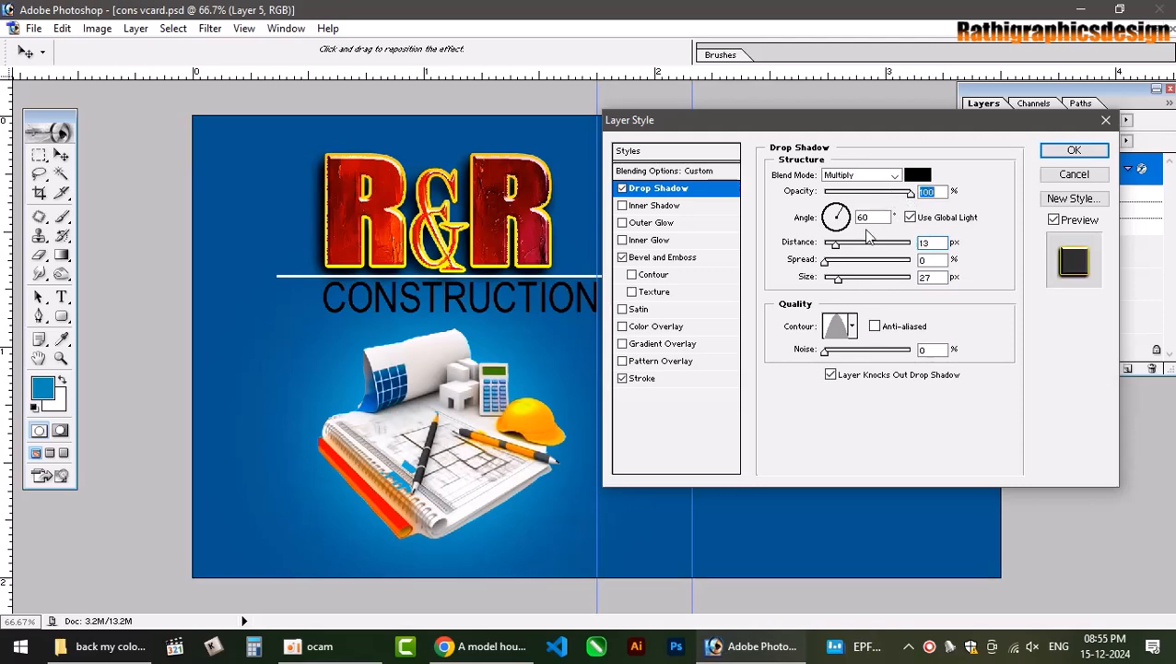
left_click(1074, 150)
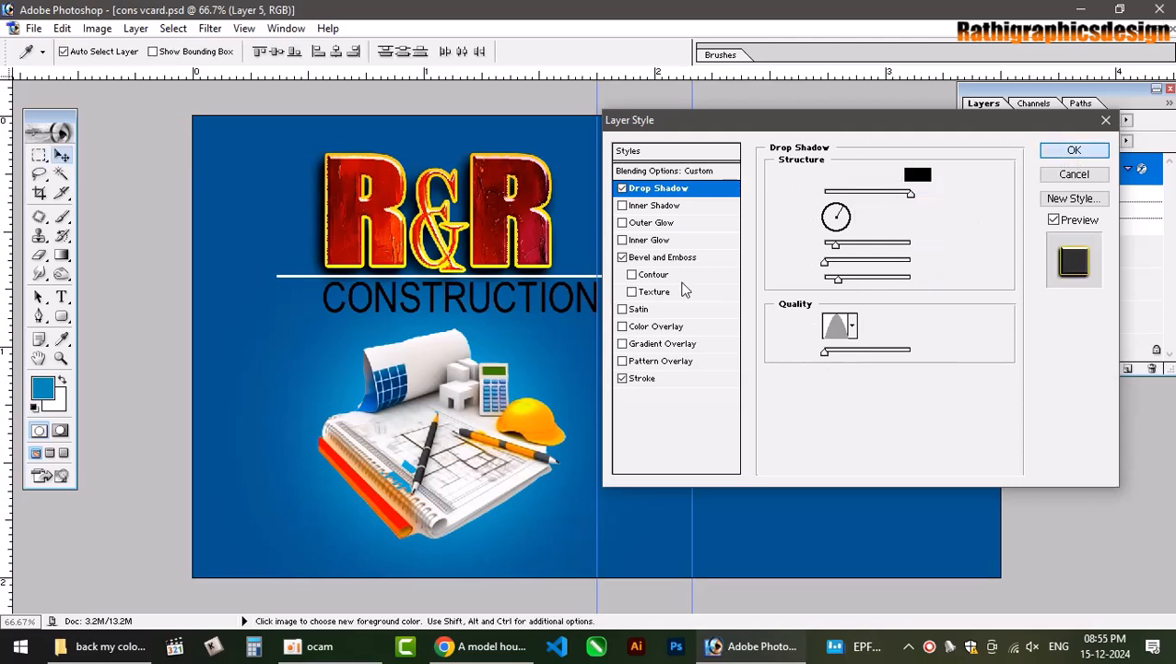
Nudge CONSTRUCTION down below the white line and shift the R&R logo right.
left_click(573, 288)
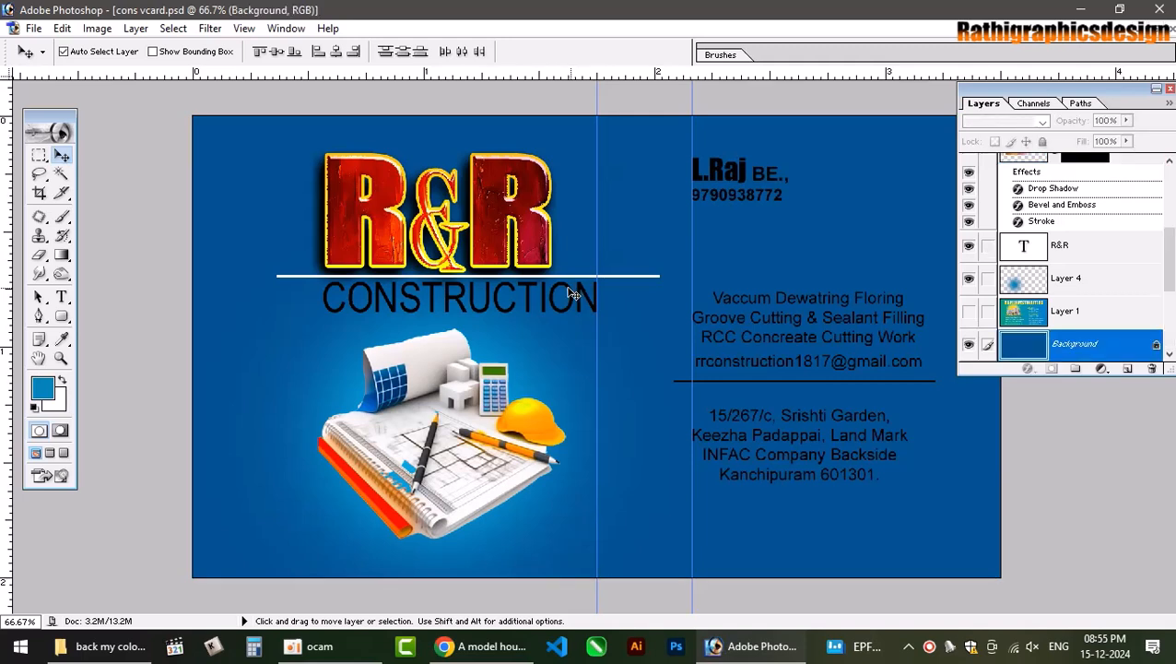
left_click(568, 288)
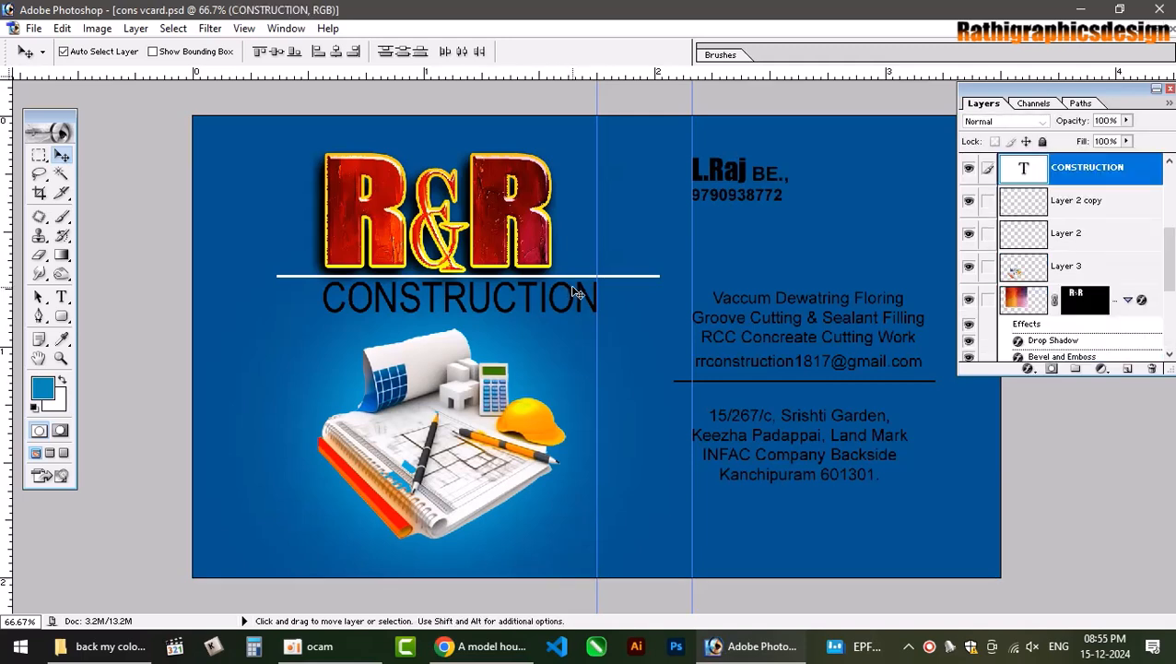
left_click_drag(570, 286, 570, 289)
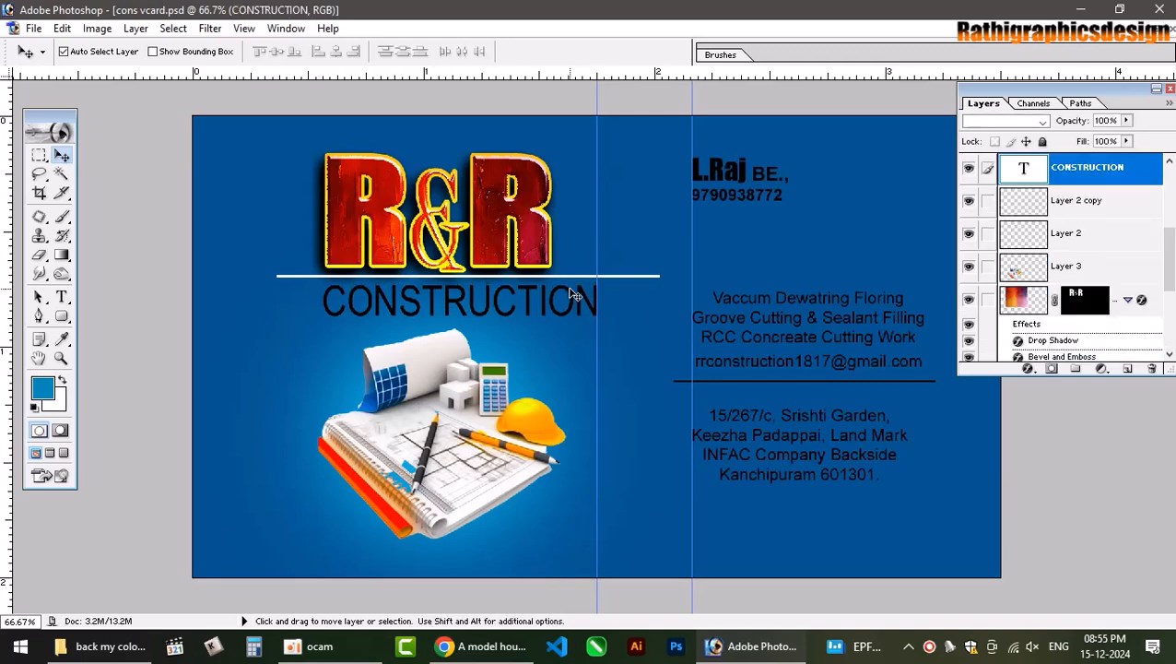
key("shift+Down")
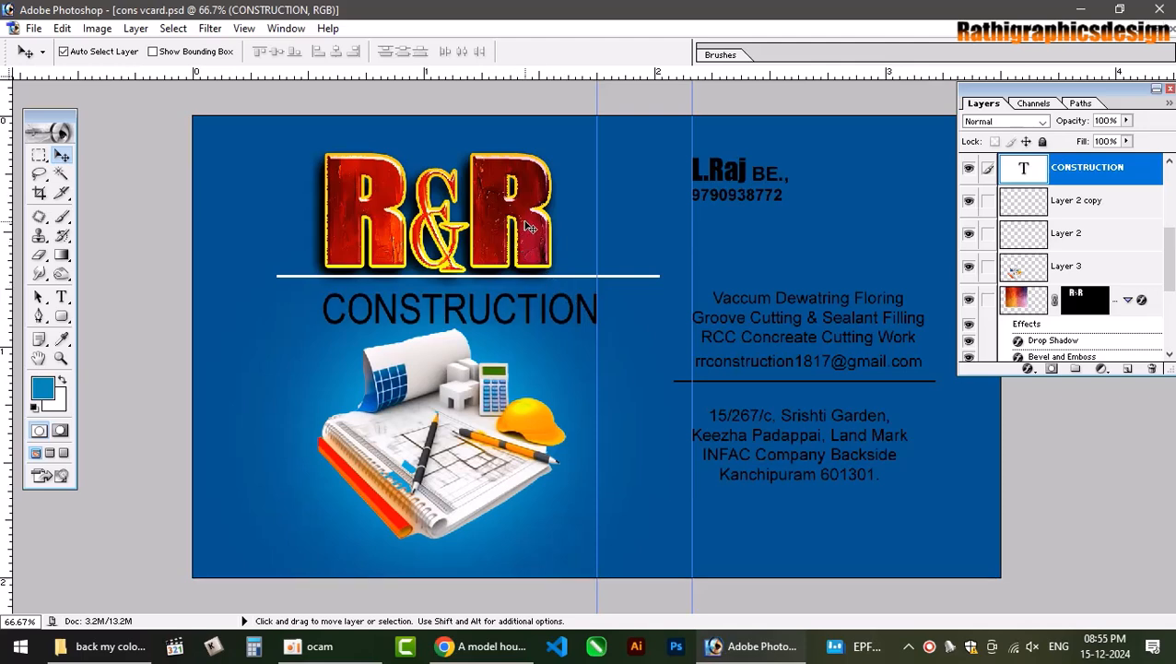
mouse_move(530, 227)
left_mouse_down()
mouse_move(554, 225)
mouse_move(539, 236)
left_mouse_up()
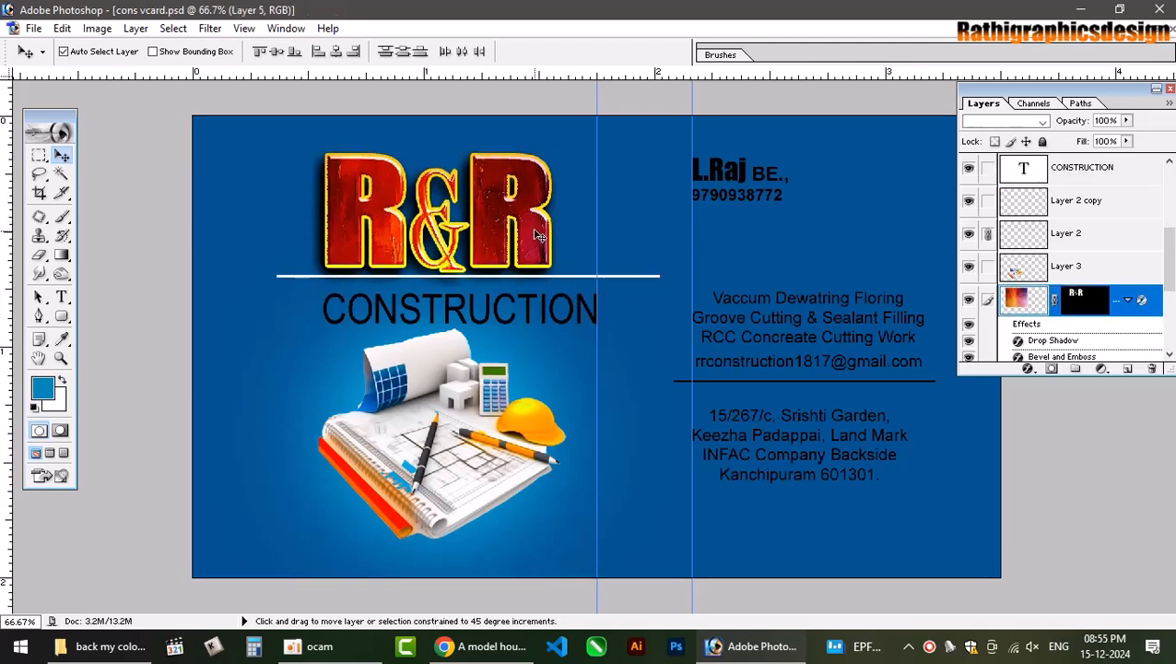
Try moving the logo and CONSTRUCTION text up and right, then undo it.
right_click(565, 295, "shift")
left_click(602, 306)
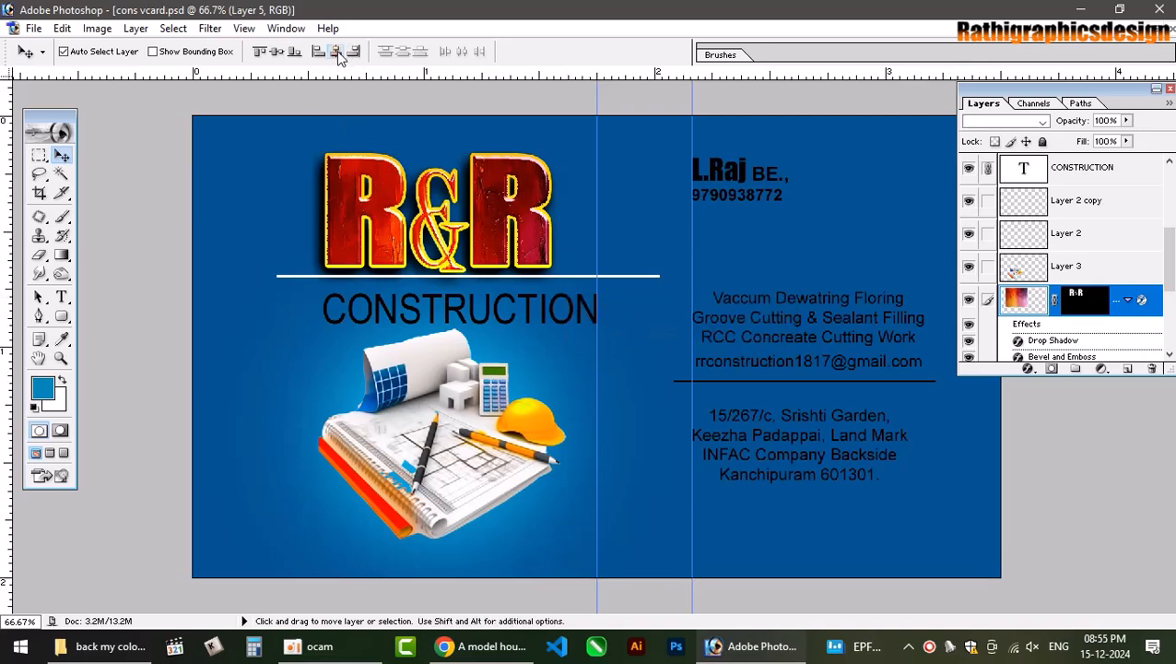
left_click_drag(499, 215, 598, 165)
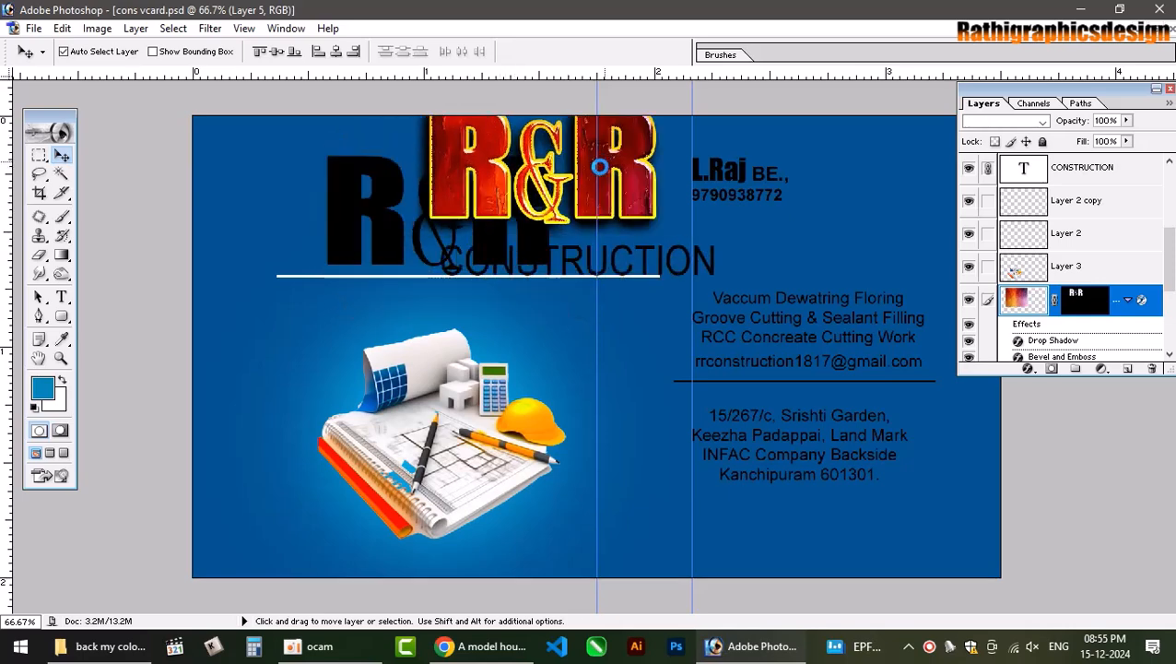
key("ctrl+z")
Link the R&R text layer to the logo, testing a move and horizontal centering, both undone.
scroll(1079, 328, "down", 3)
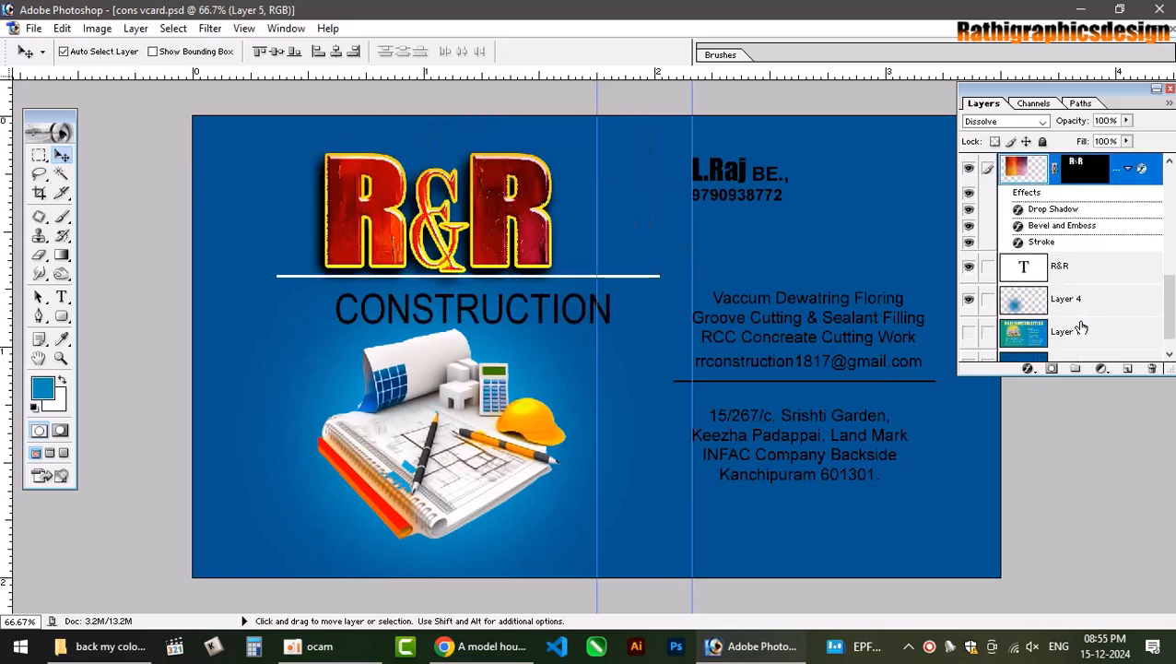
left_click(987, 266)
left_click_drag(511, 213, 528, 204)
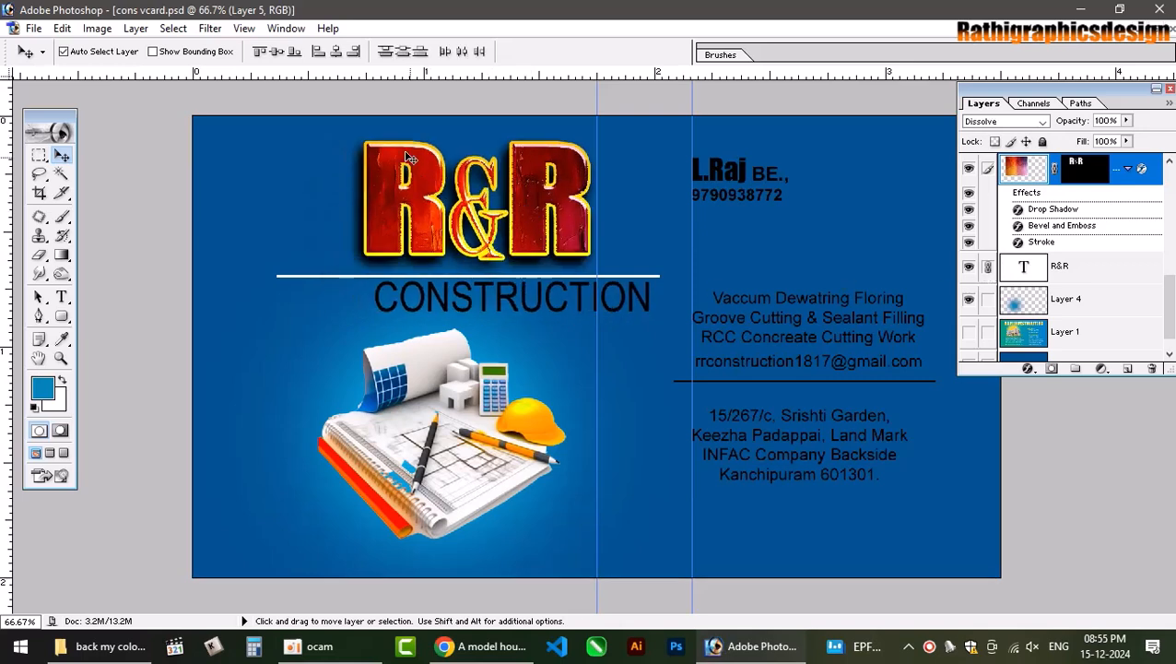
key("ctrl+z")
left_click(337, 53)
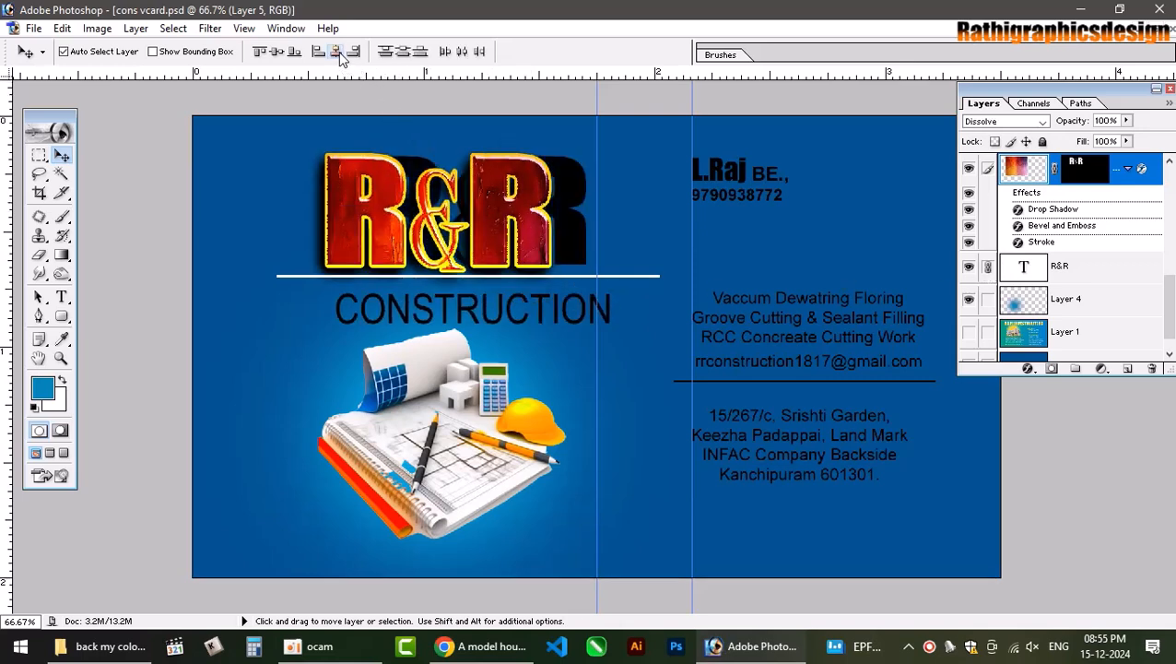
key("ctrl+z")
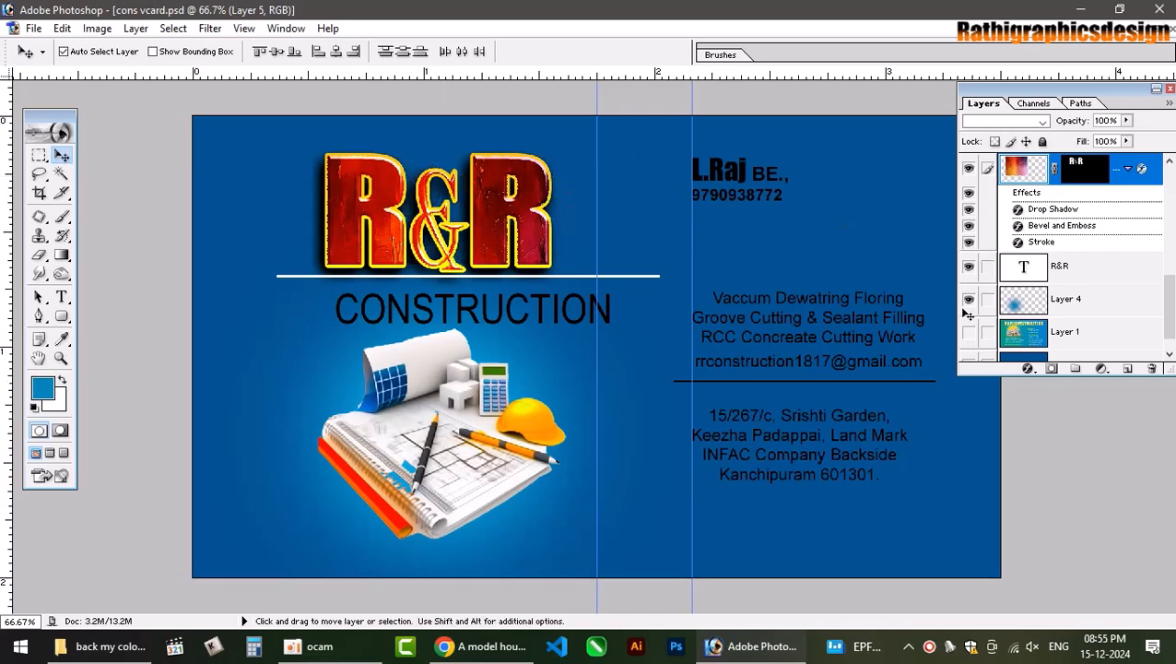
Relink the R&R layers, shift the logo right, and drop a vertical guide at CONSTRUCTION's centre.
left_click(988, 270)
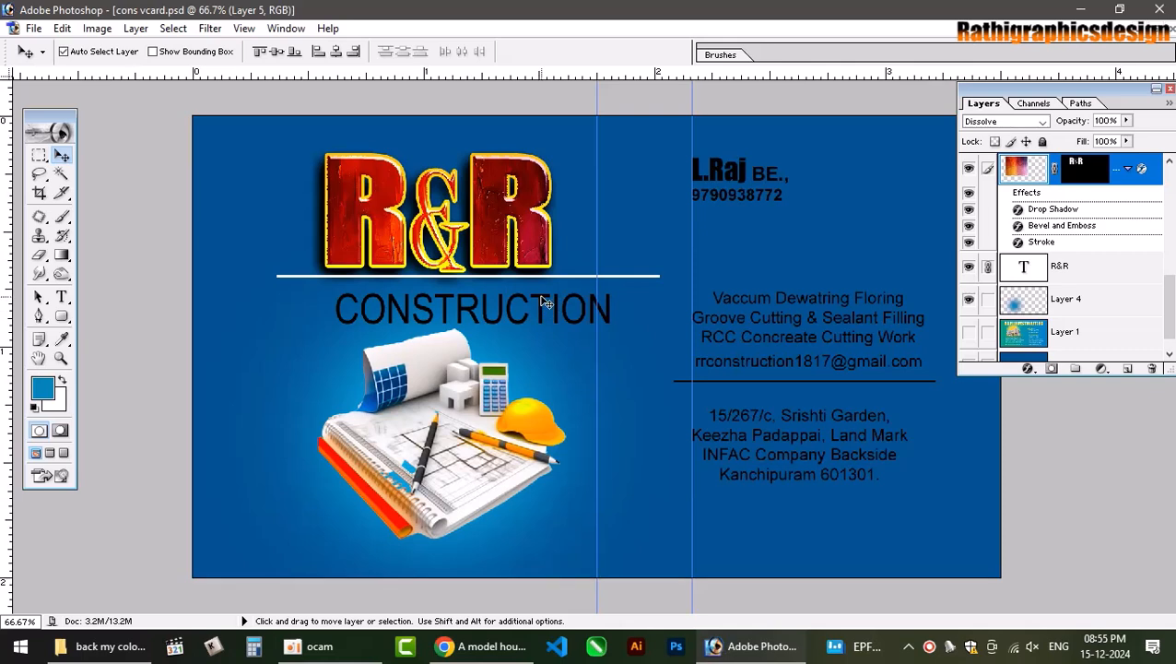
left_click_drag(492, 233, 520, 235)
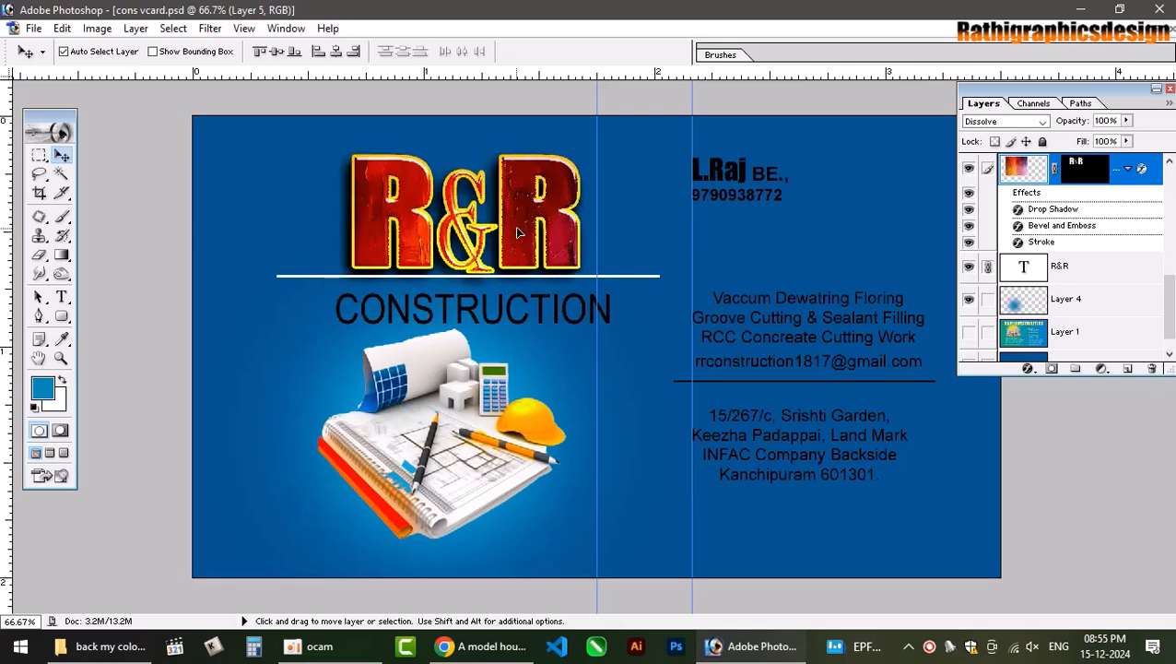
left_click(545, 305)
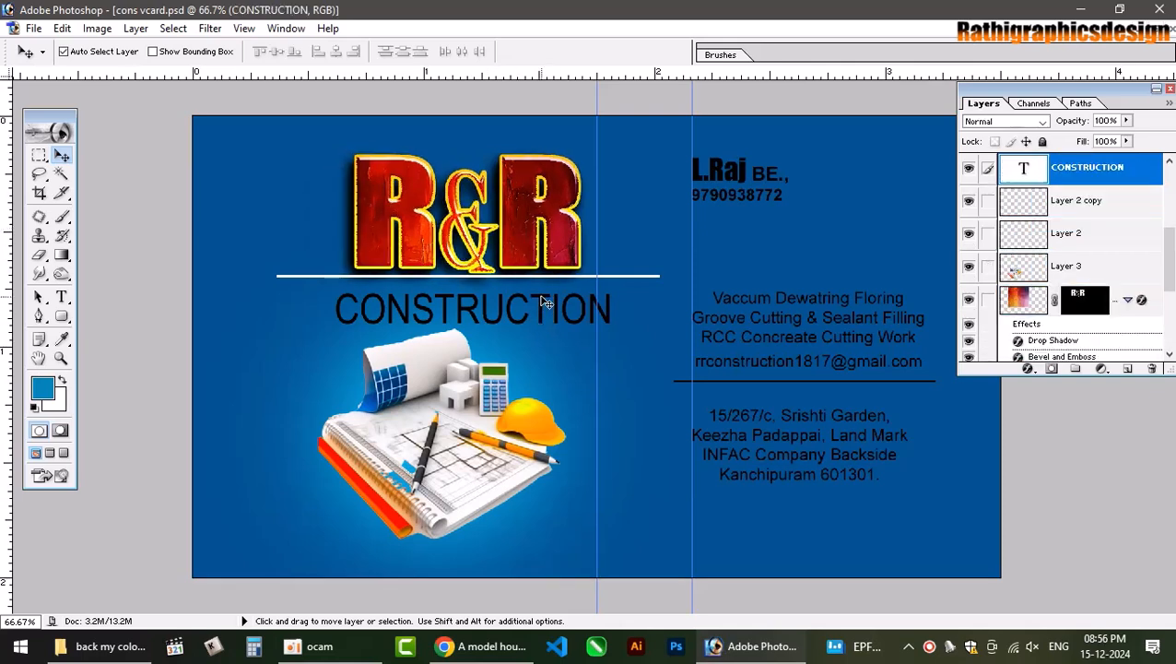
key("ctrl+t")
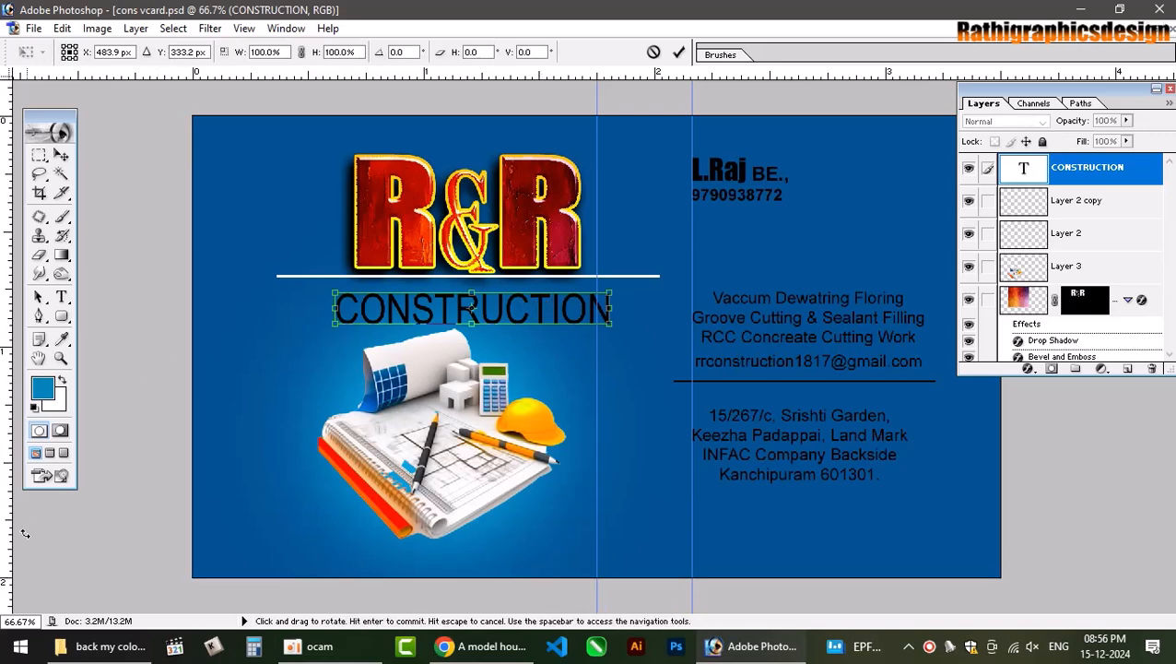
left_click_drag(8, 550, 472, 433)
key("Return")
Nudge the R&R logo up slightly.
left_click_drag(529, 241, 526, 219)
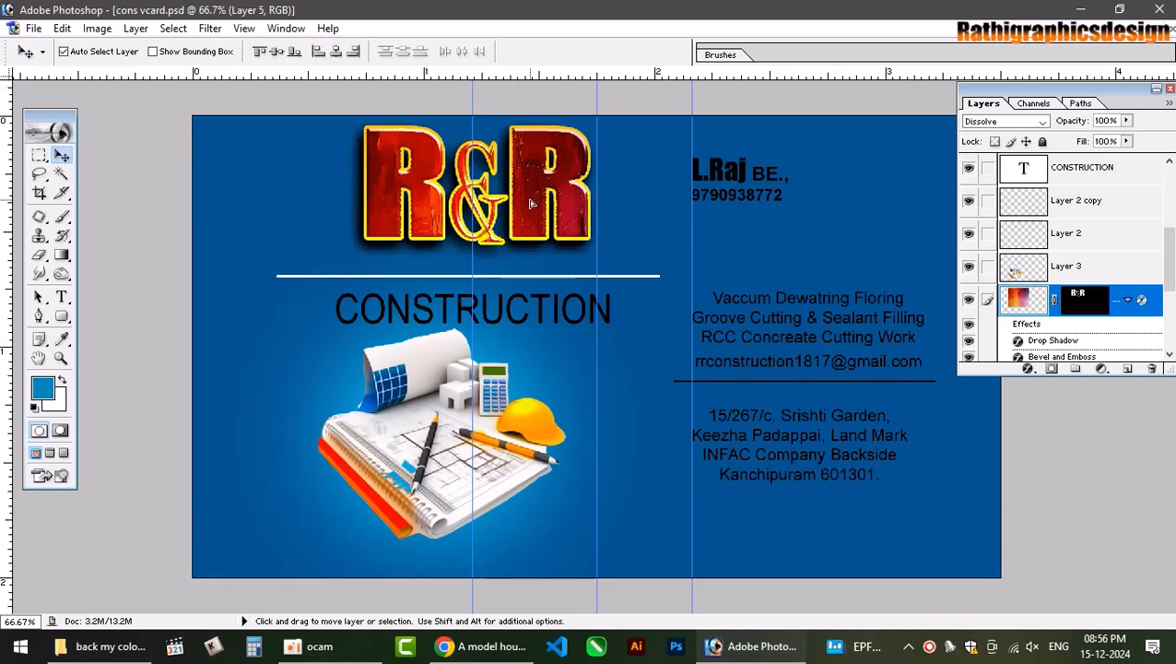
key("ctrl+z")
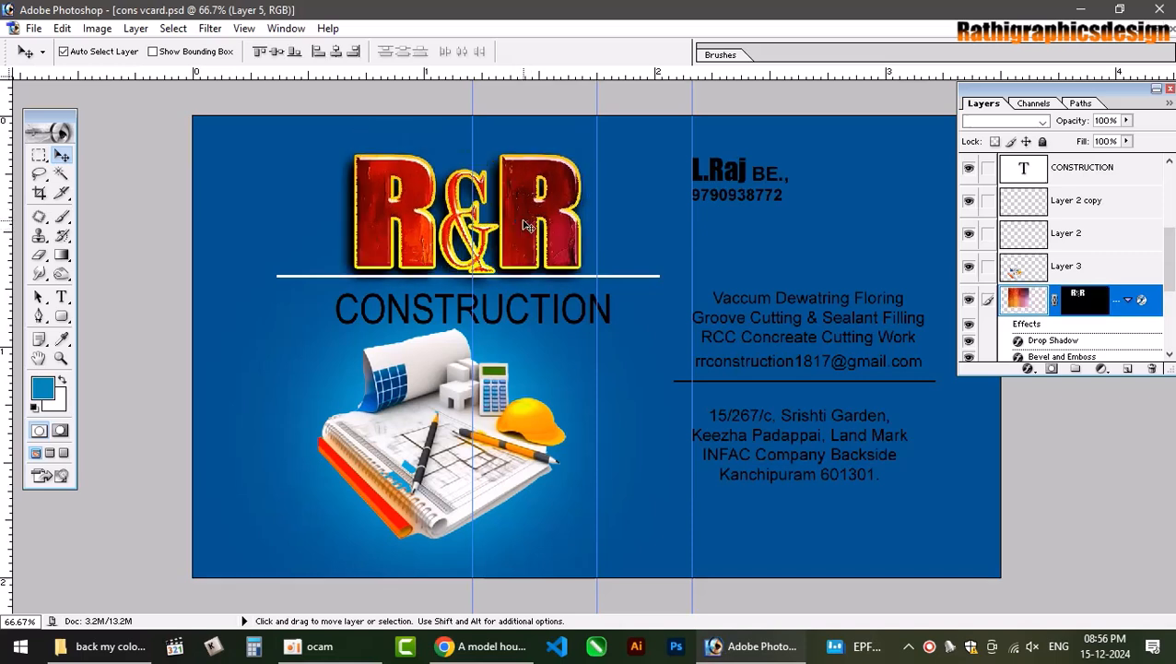
key("Up")
key("Up")
key("Up")
key("Up")
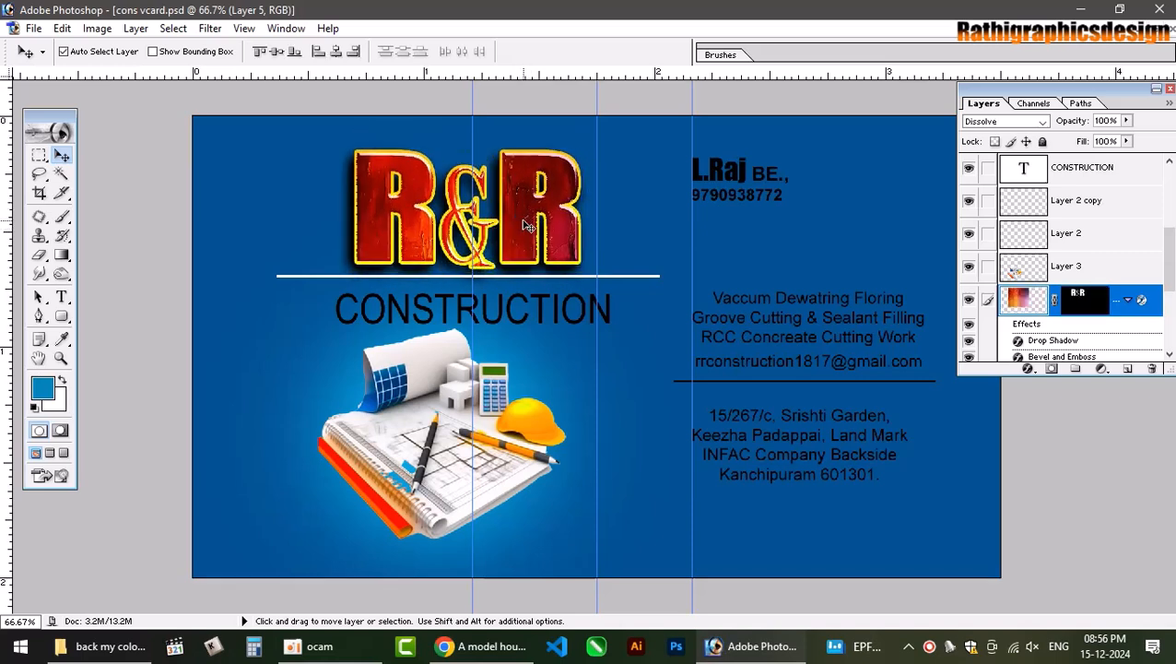
scroll(1109, 346, "down", 3)
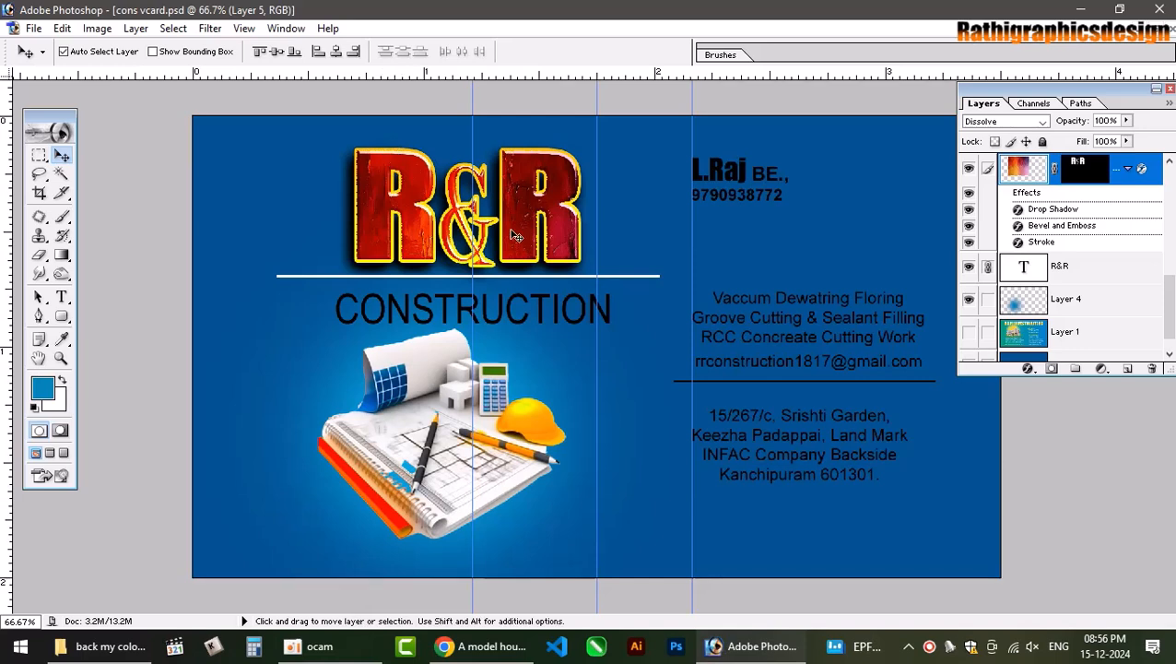
Try Align Horizontal Centers on CONSTRUCTION, undo it, and dismiss the locked Background warning.
right_click(507, 296)
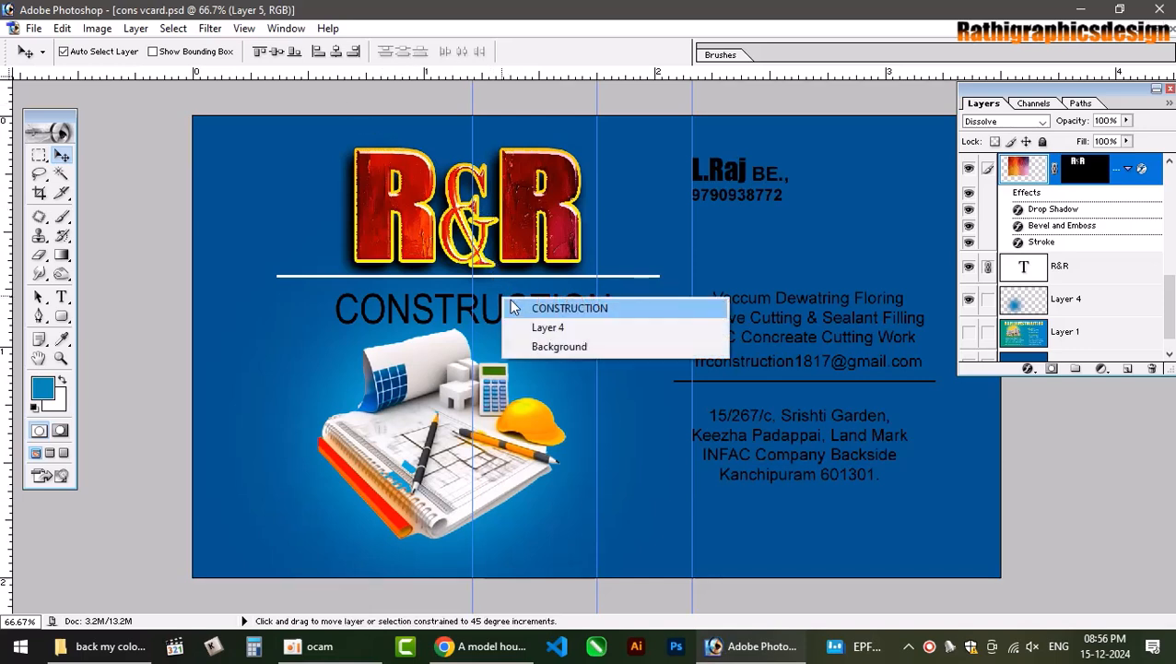
left_click(521, 305)
left_click(338, 52)
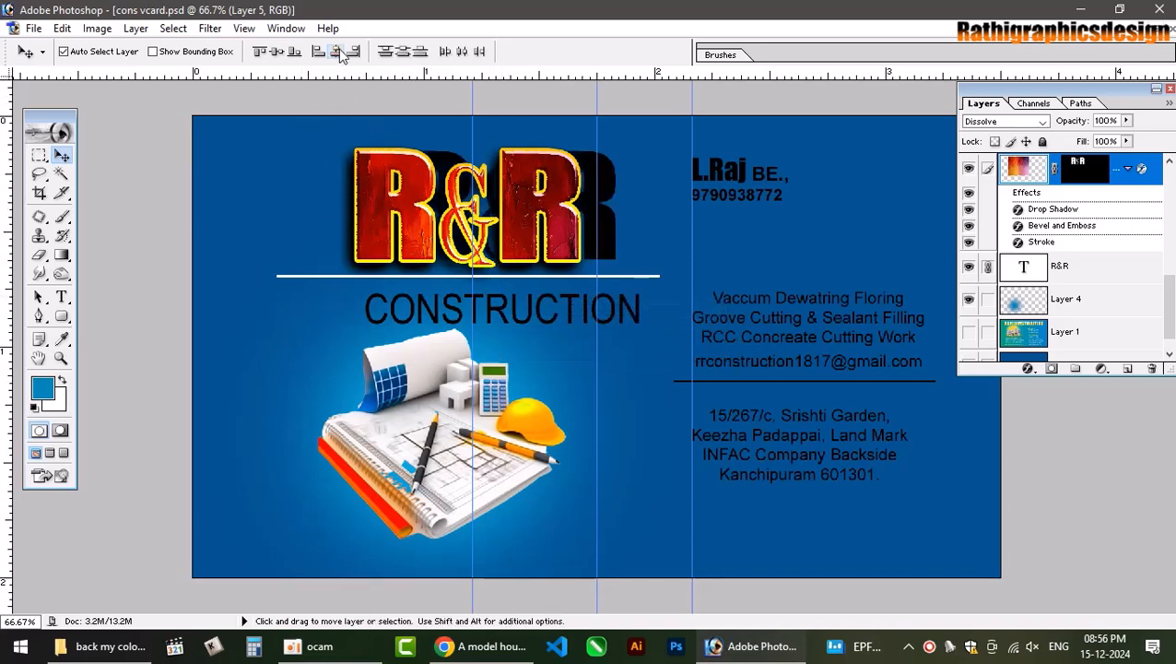
key("ctrl+z")
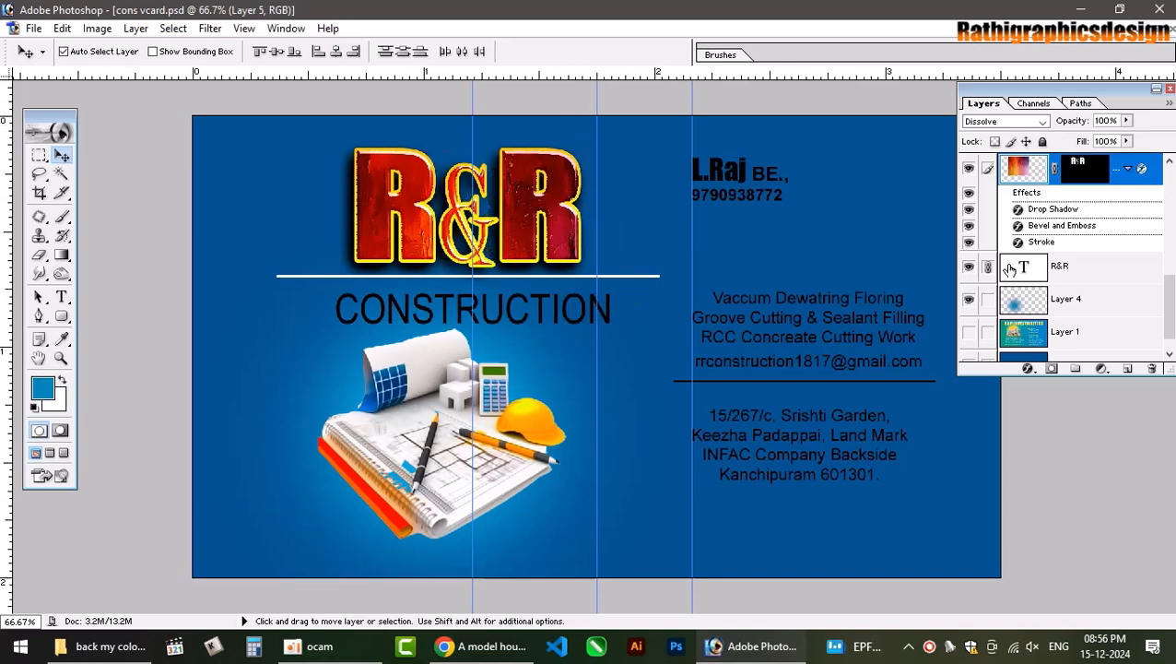
left_click(559, 303)
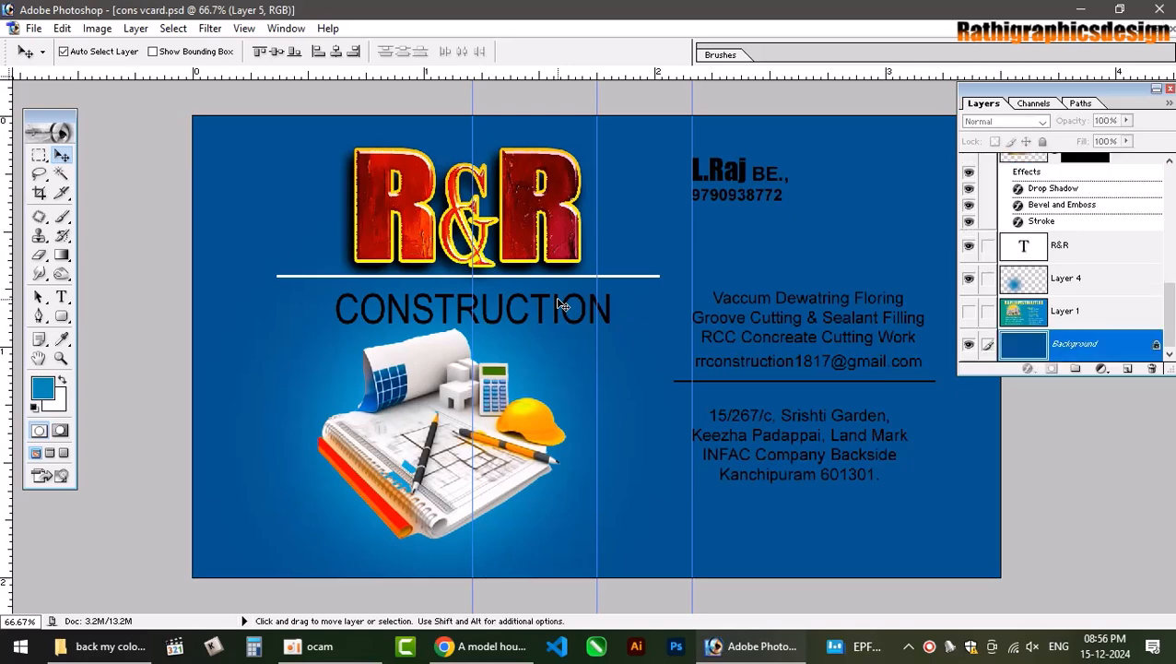
left_click(564, 307)
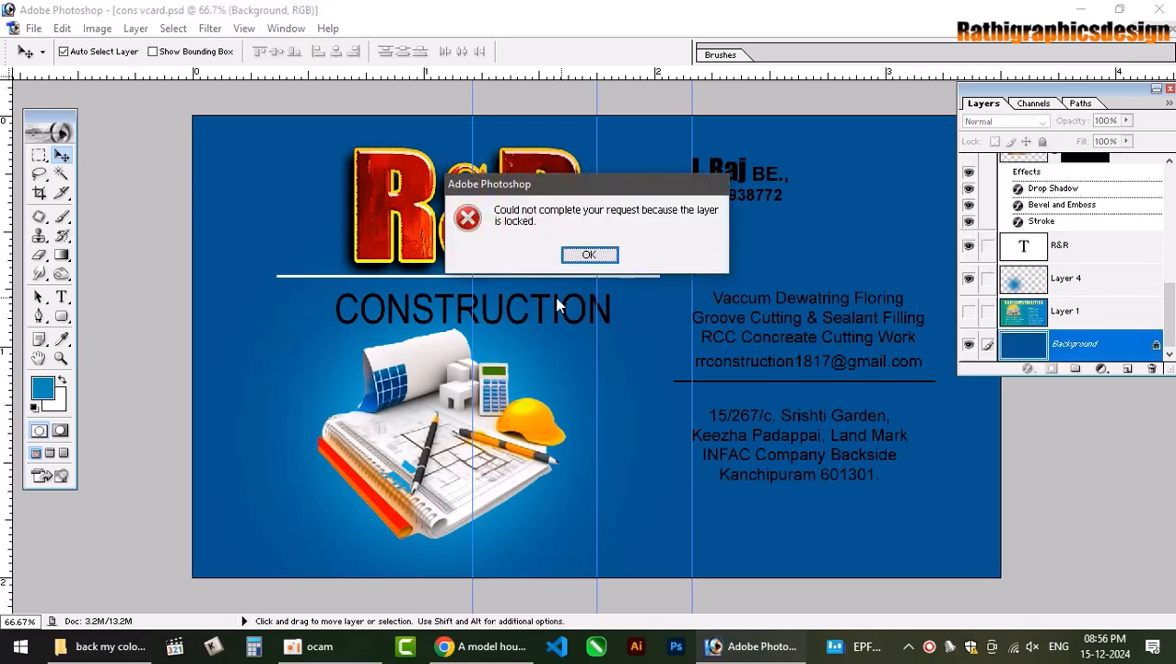
key("Return")
Test a small right shift and a transform on the logo and text, reverting both.
left_click(557, 303)
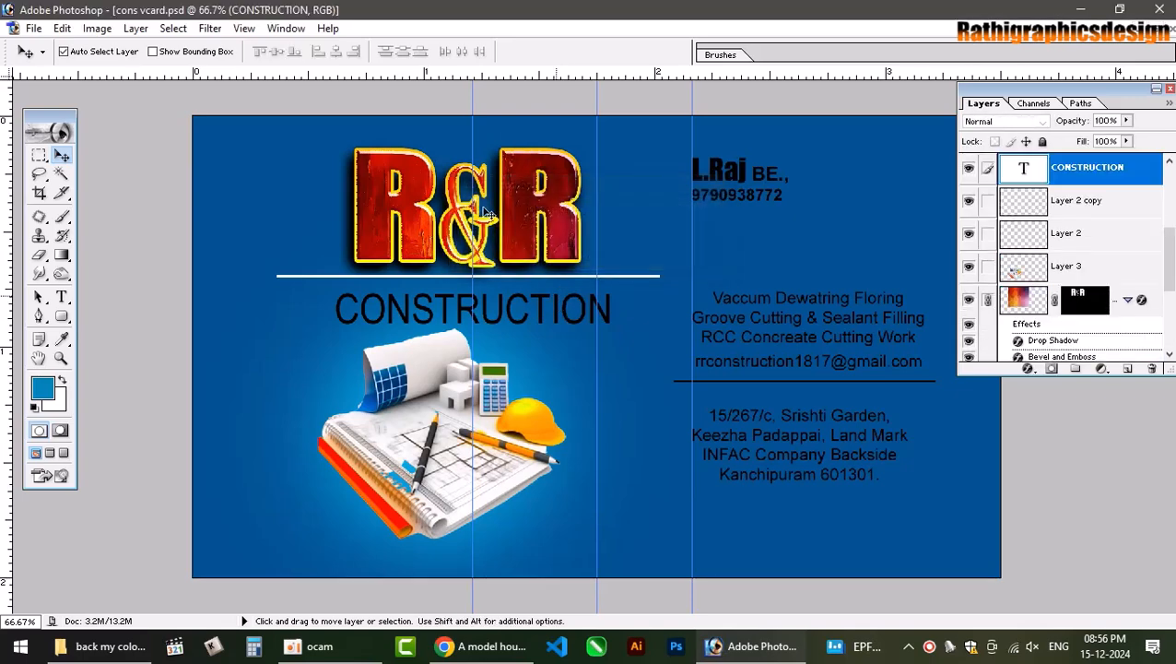
left_click_drag(515, 214, 525, 210)
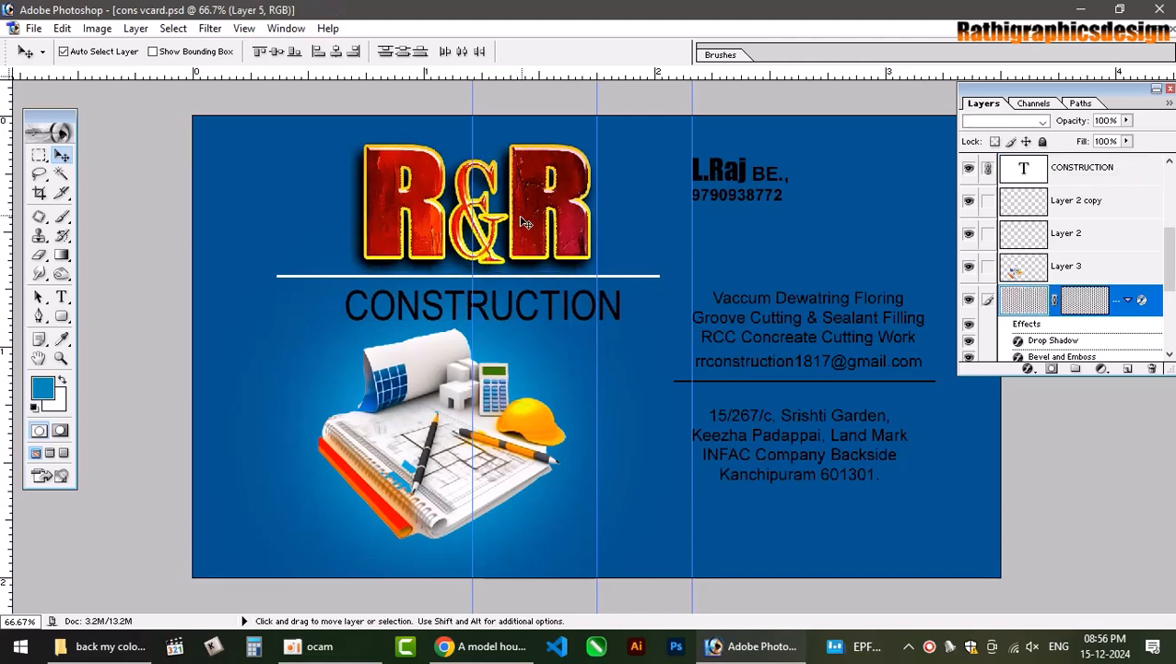
key("ctrl+z")
key("ctrl+t")
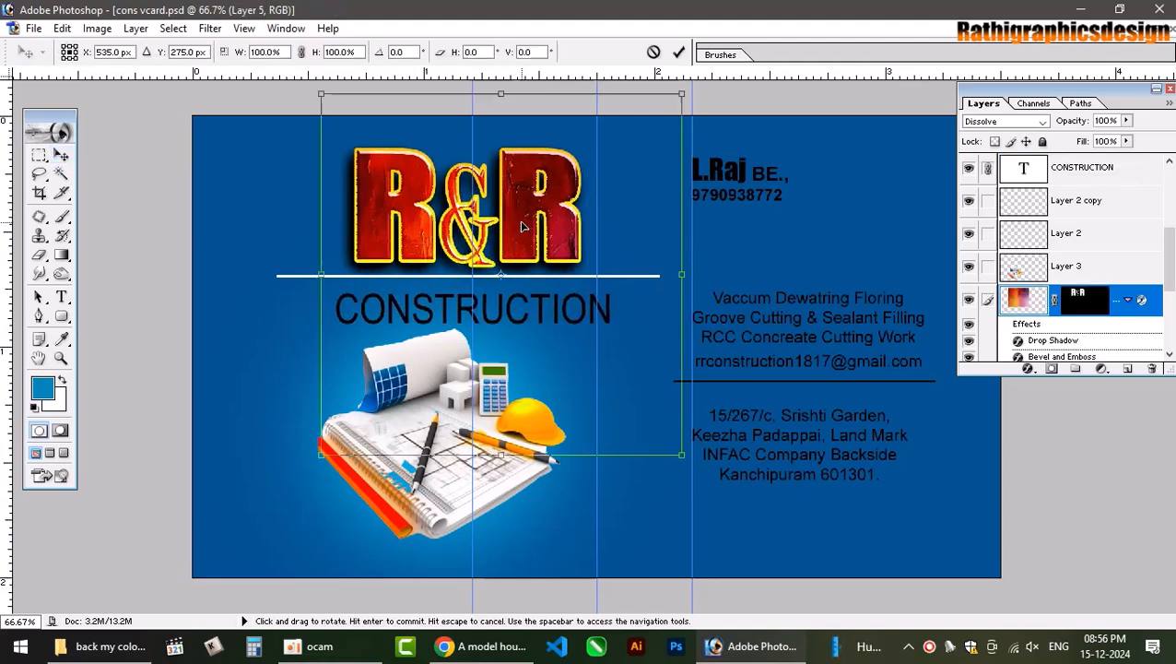
key("Return")
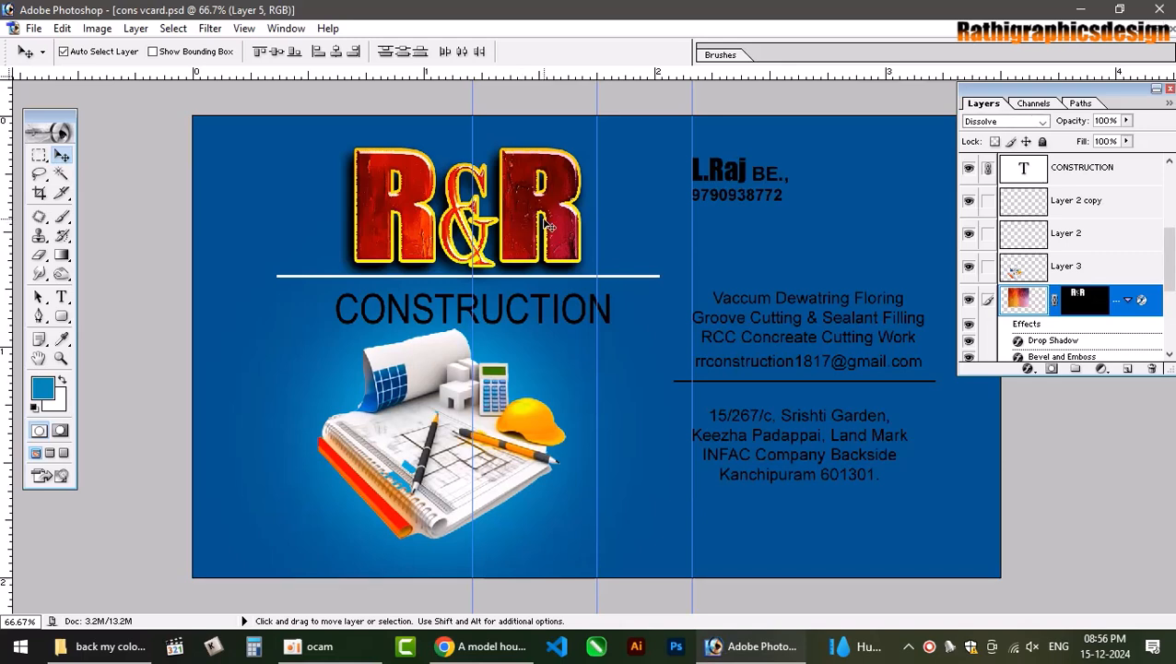
Duplicate Layer 2 and reselect the CONSTRUCTION text layer.
left_click(641, 274)
left_click(640, 276)
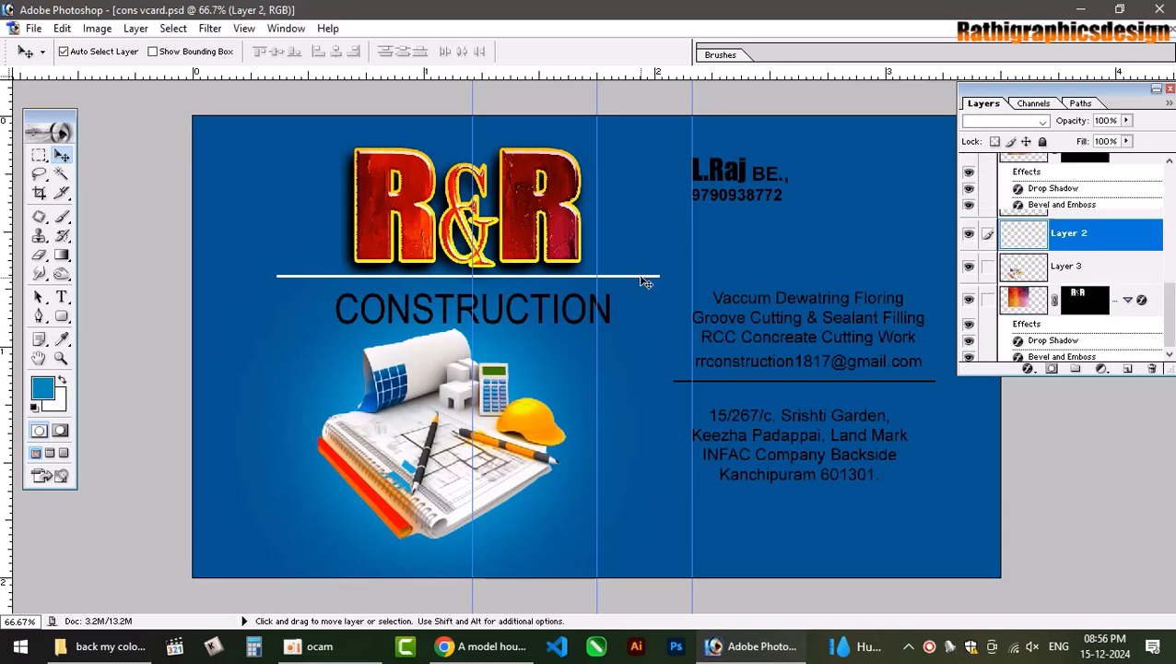
left_click(641, 275)
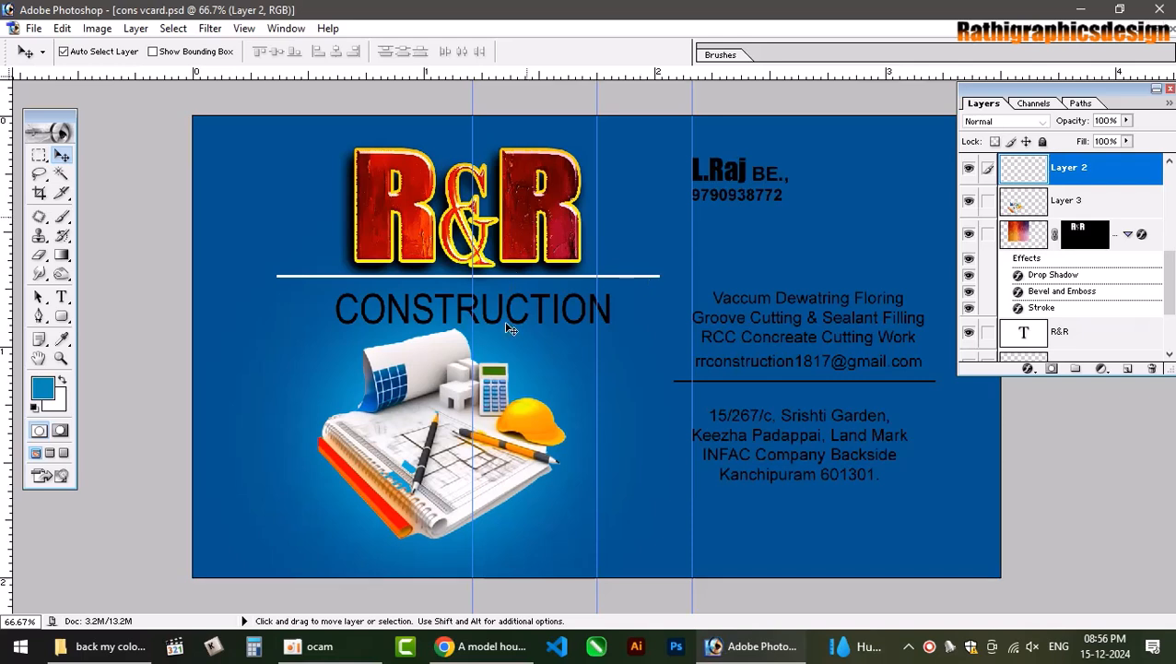
key("ctrl+j")
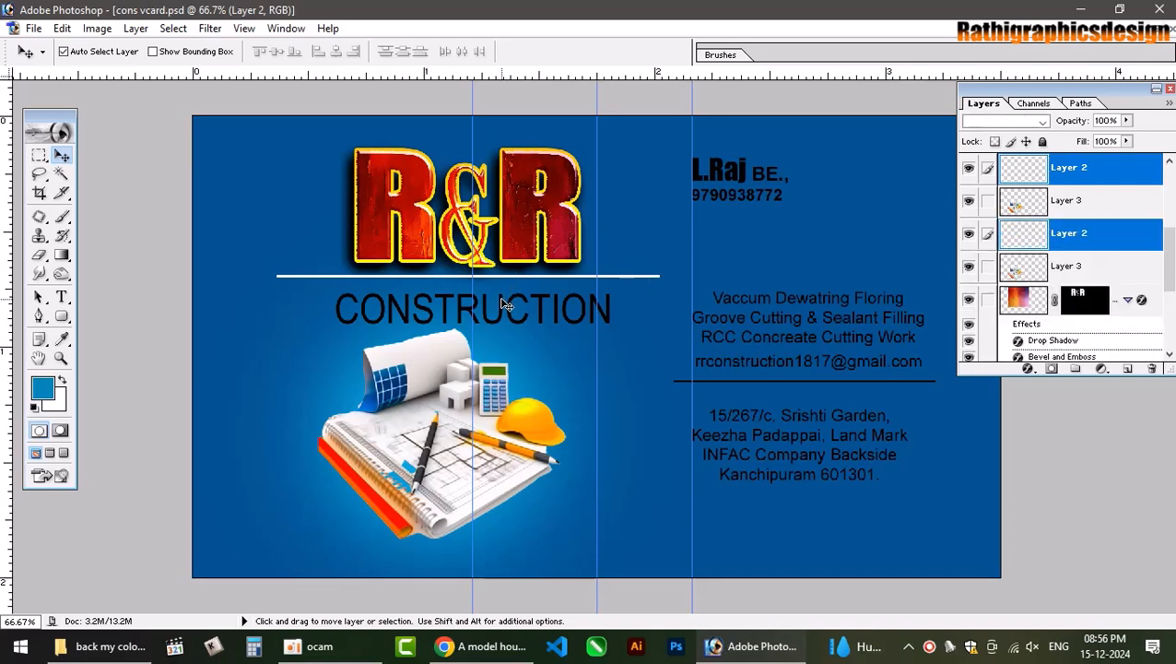
left_click(506, 304)
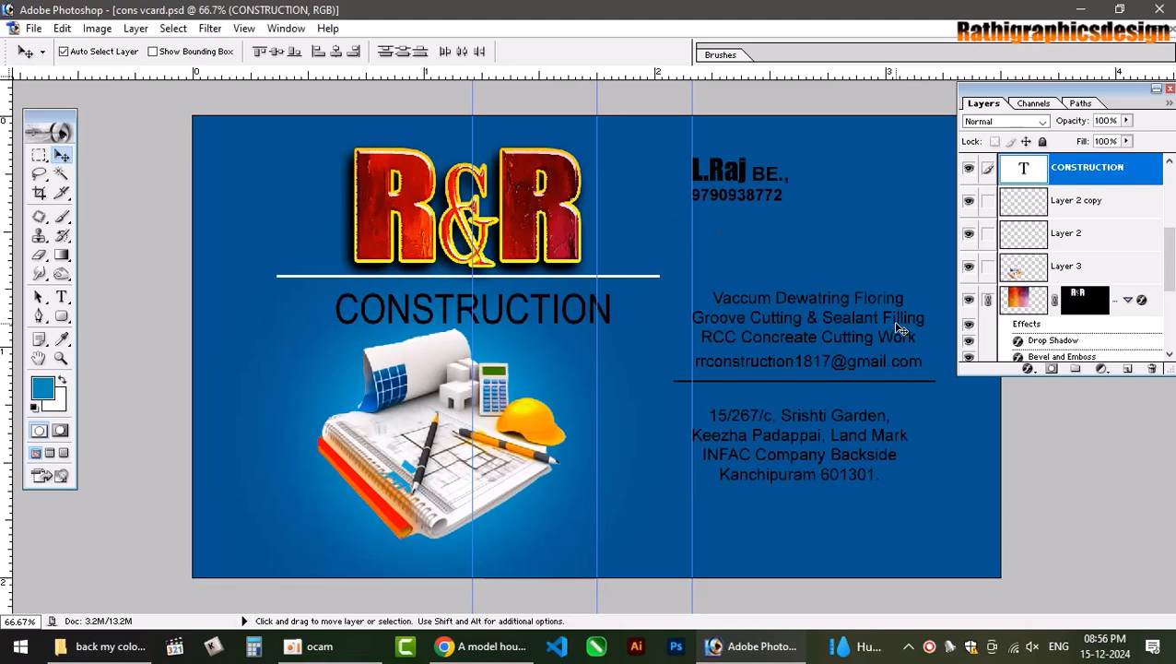
Sample the card's blue and darken the foreground colour to 004574.
left_click(307, 399)
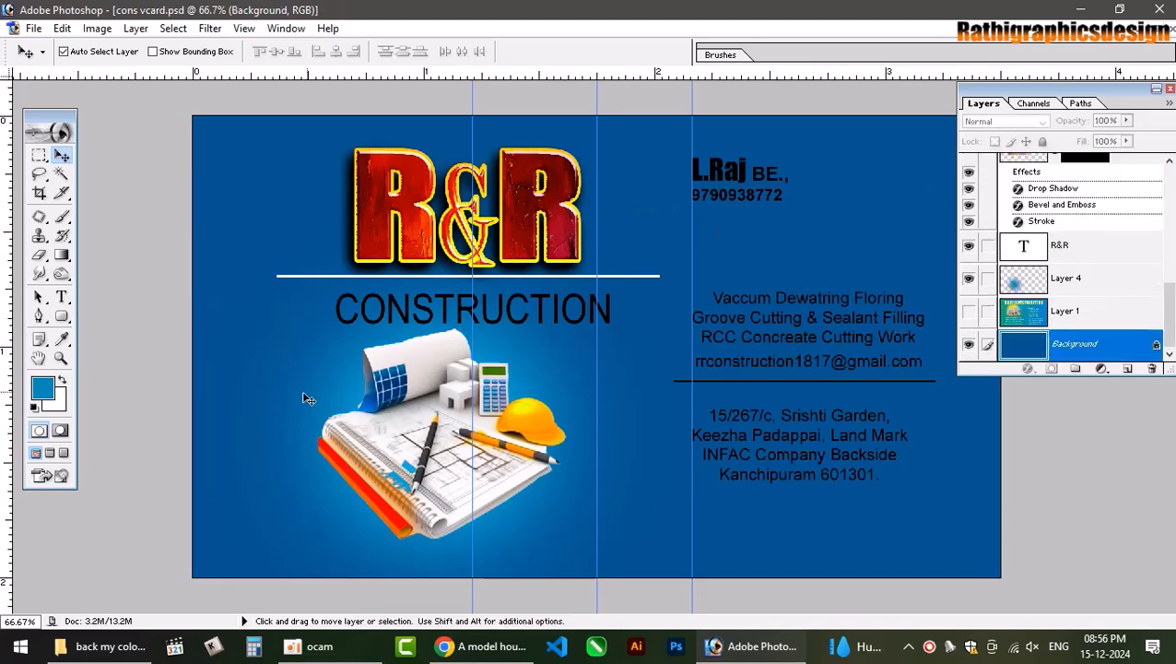
left_click(62, 339)
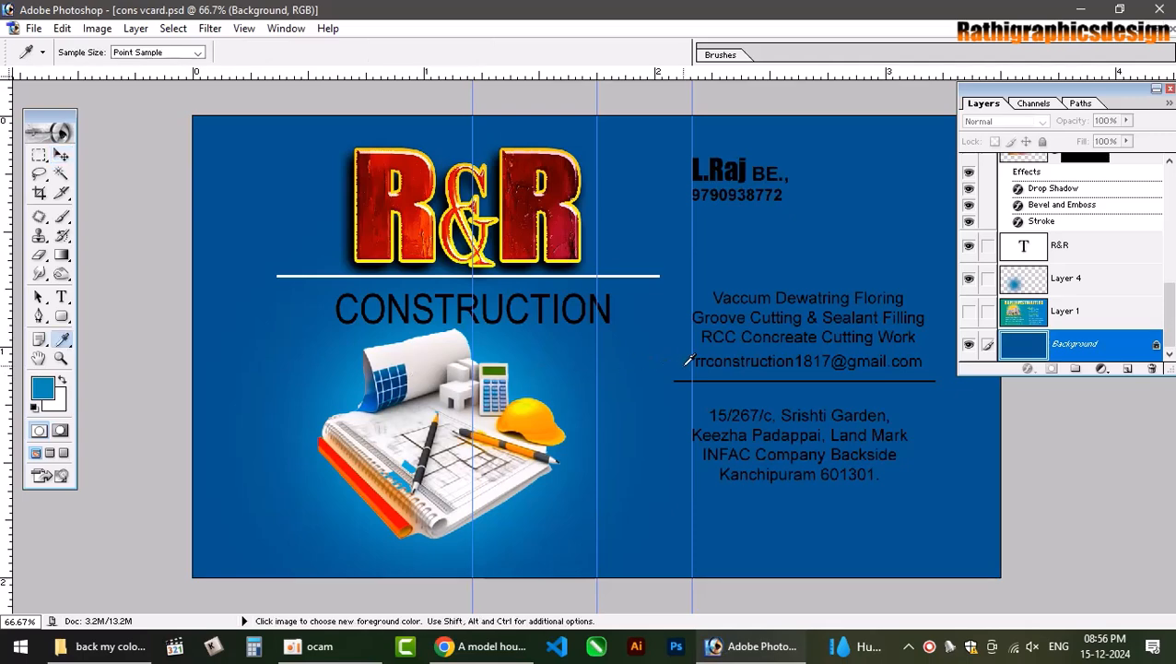
left_click(628, 362)
left_click(45, 388)
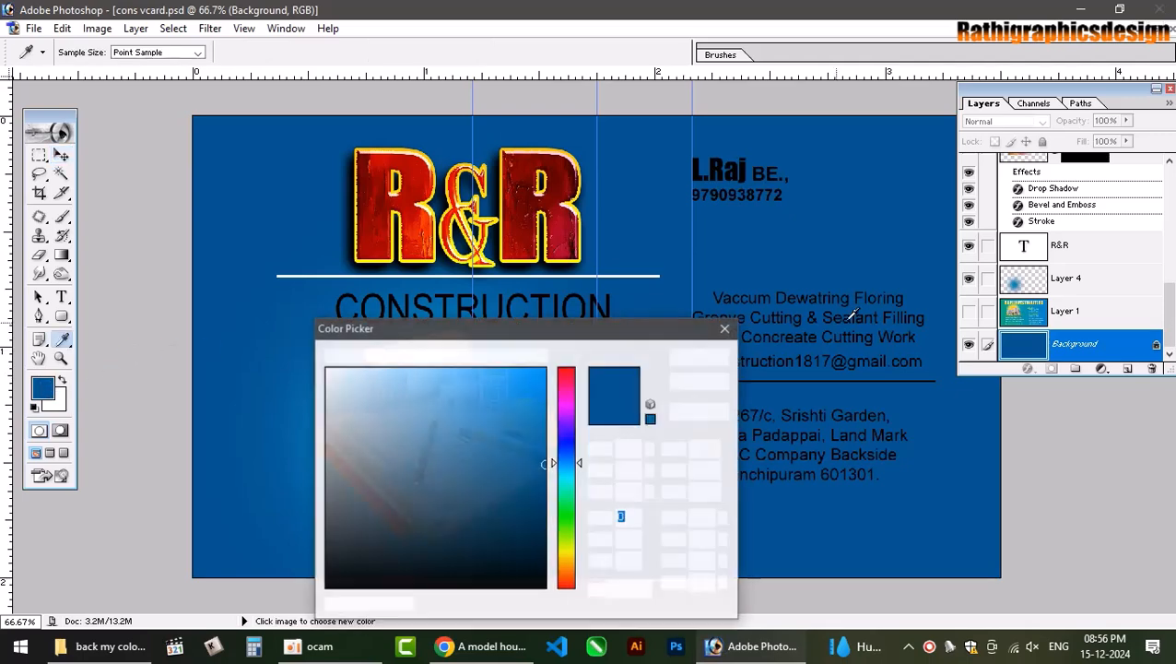
left_click_drag(543, 416, 550, 489)
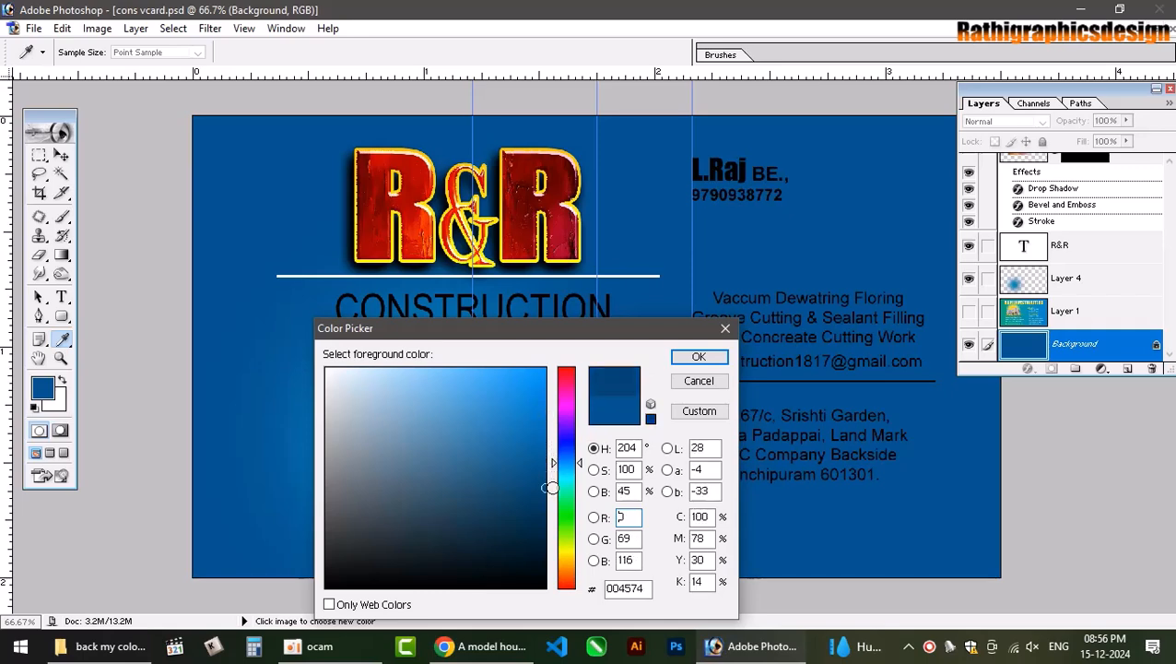
left_click(698, 357)
Test-fill the background with the dark blue, undo it, and select the CONSTRUCTION layer.
key("alt+BackSpace")
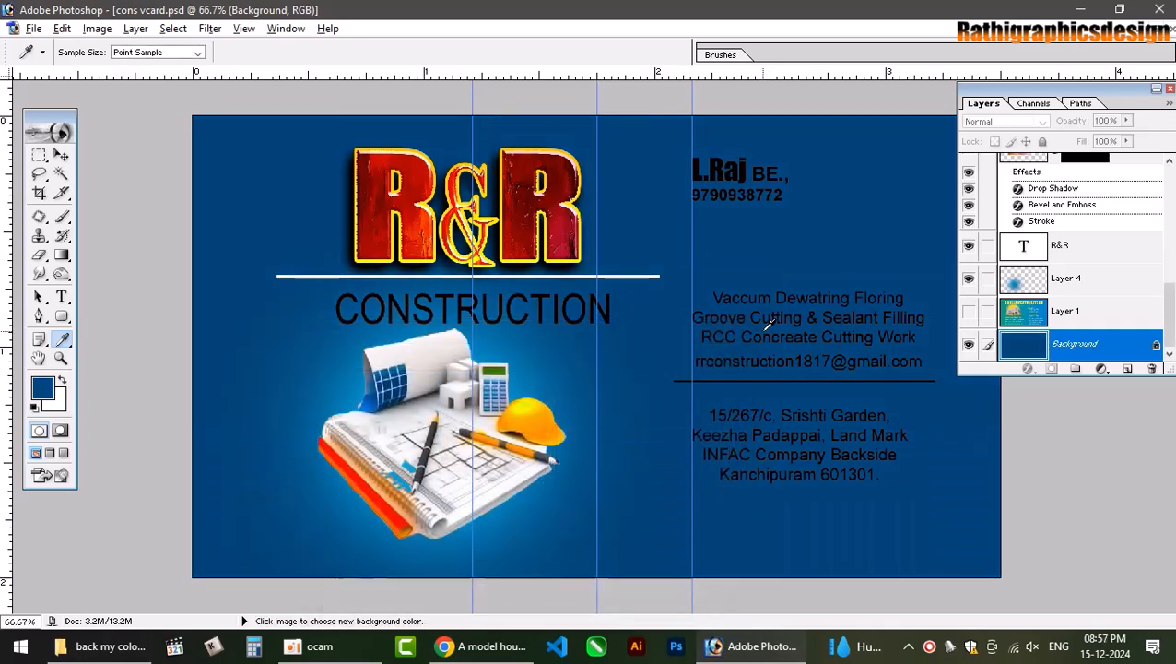
key("ctrl+z")
key("v")
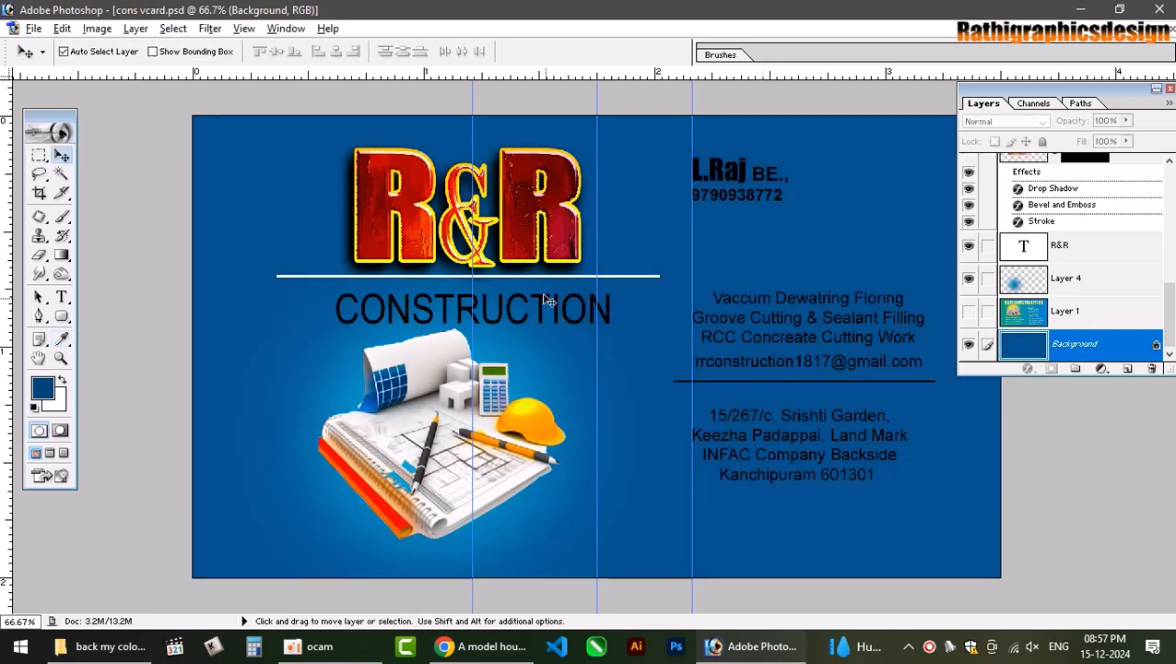
left_click(544, 300)
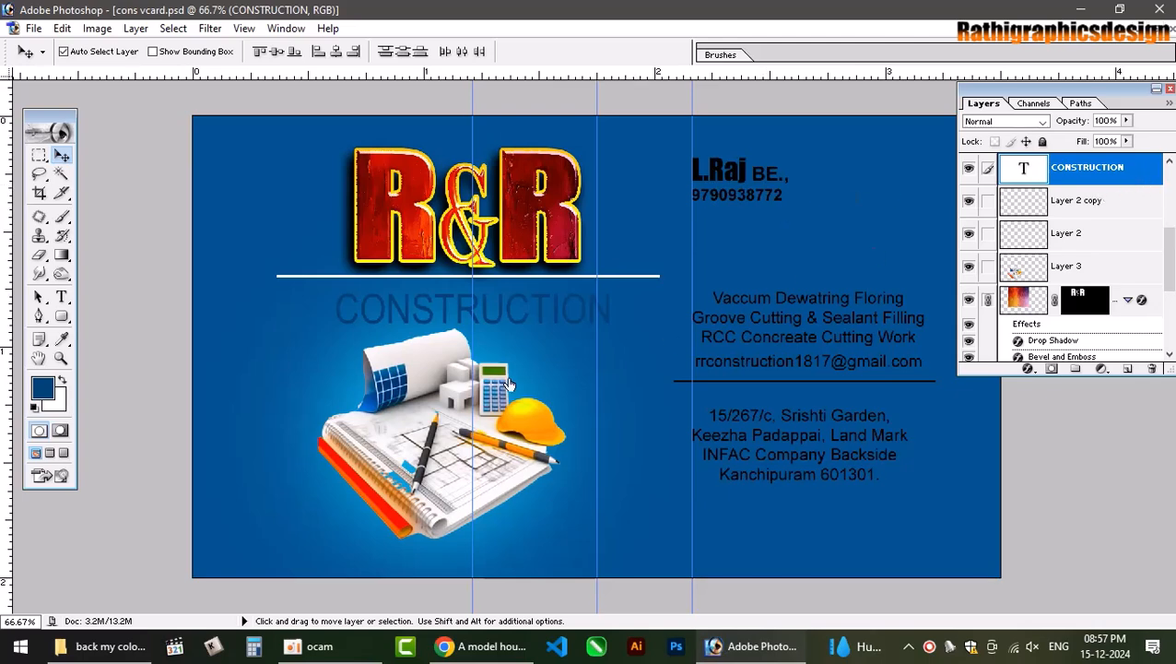
Give CONSTRUCTION a white Normal drop shadow at 96% opacity, then enable Color Overlay.
double_click(1134, 175)
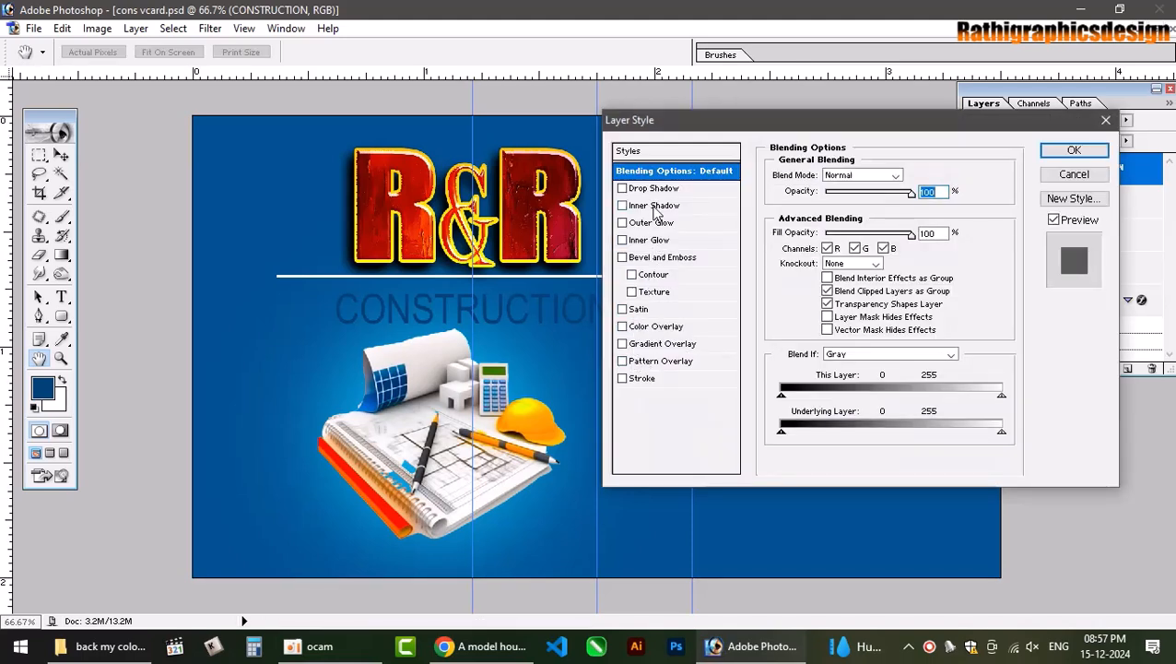
left_click(655, 188)
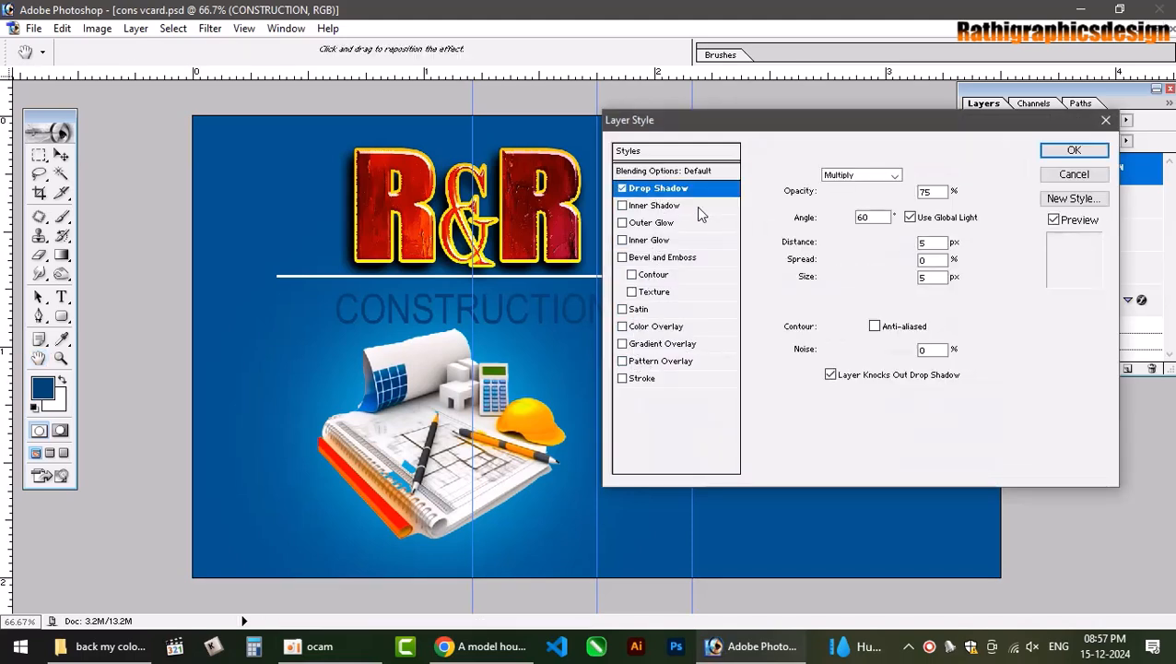
left_click(915, 173)
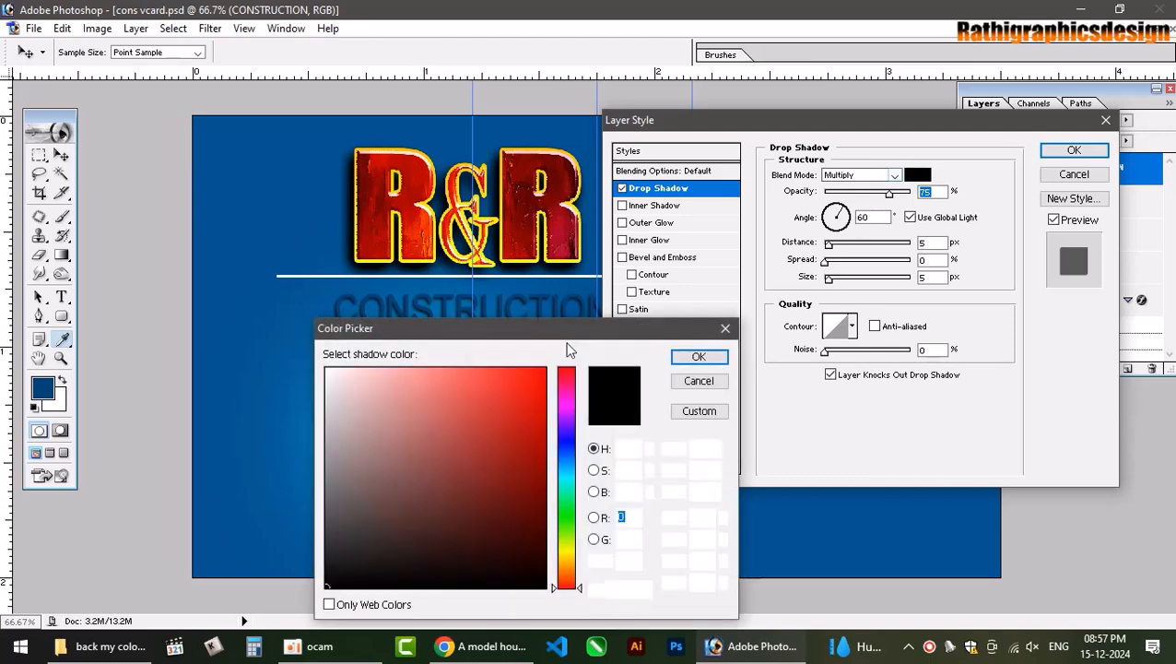
left_click_drag(337, 386, 318, 357)
left_click(712, 356)
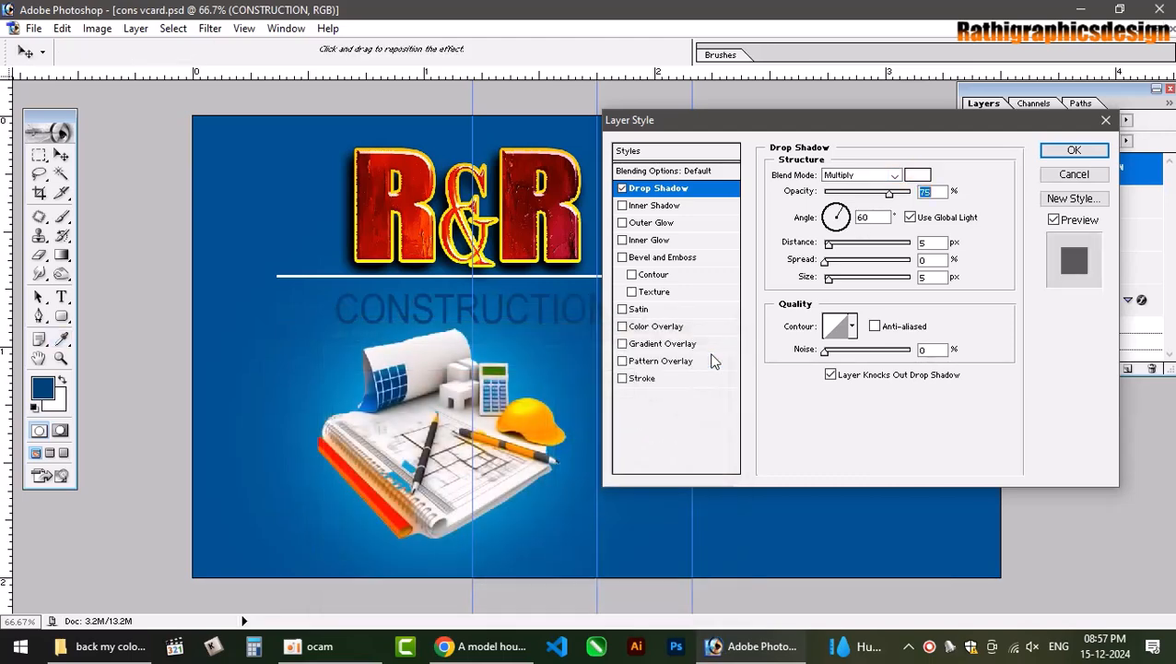
left_click_drag(831, 247, 849, 247)
left_click_drag(888, 194, 907, 191)
left_click(857, 175)
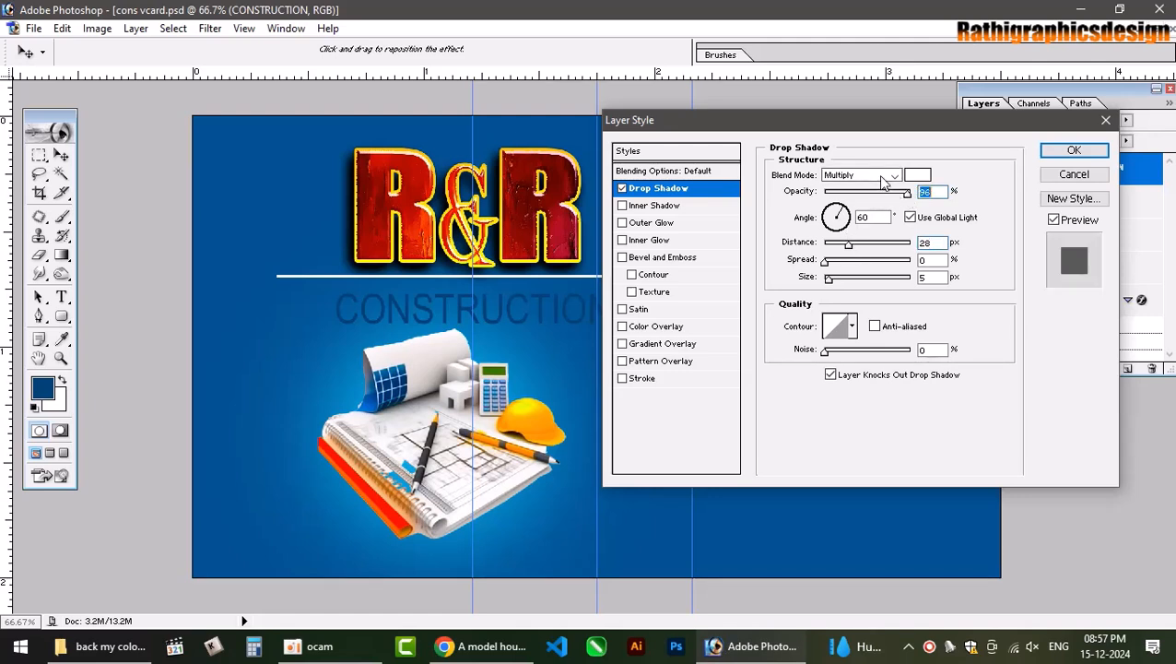
left_click(844, 175)
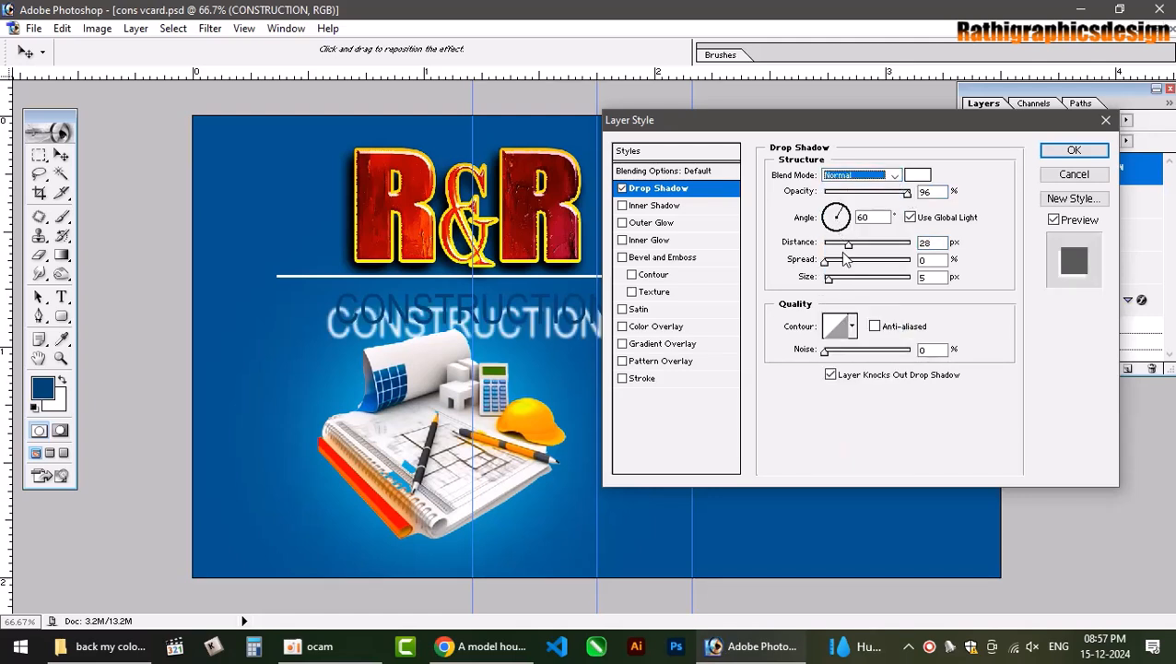
mouse_move(848, 245)
left_mouse_down()
mouse_move(832, 249)
mouse_move(843, 286)
mouse_move(827, 280)
mouse_move(828, 245)
left_mouse_up()
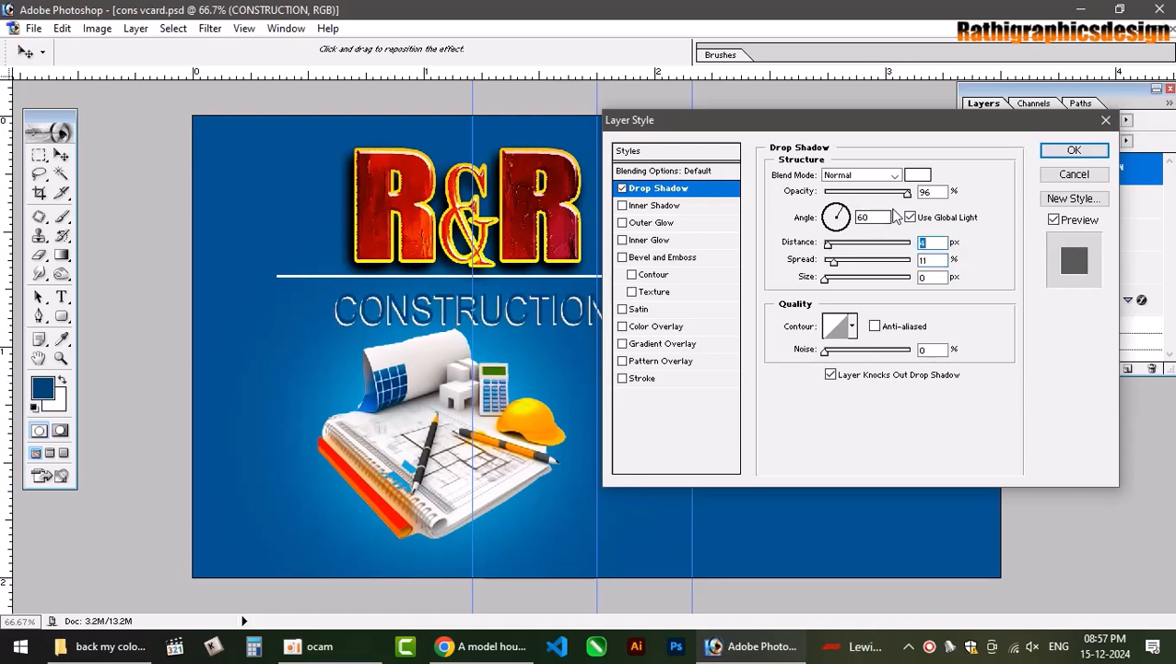
left_click(671, 330)
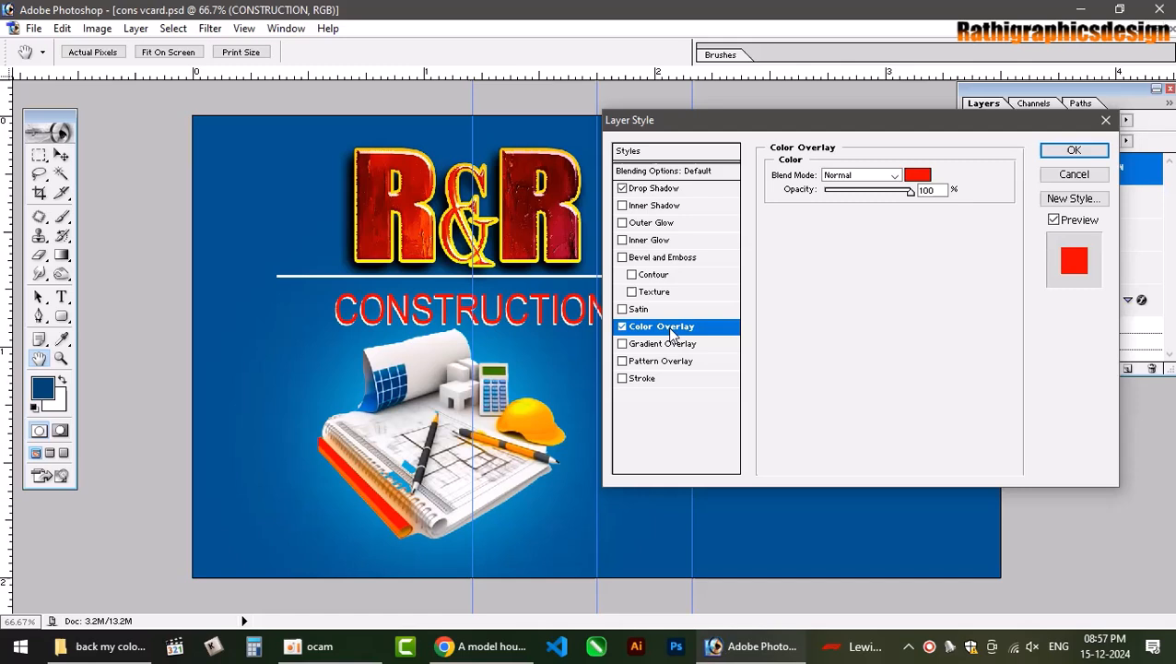
Set the Color Overlay to yellow (magenta 0) in Normal blend mode.
left_click(855, 176)
left_click(855, 211)
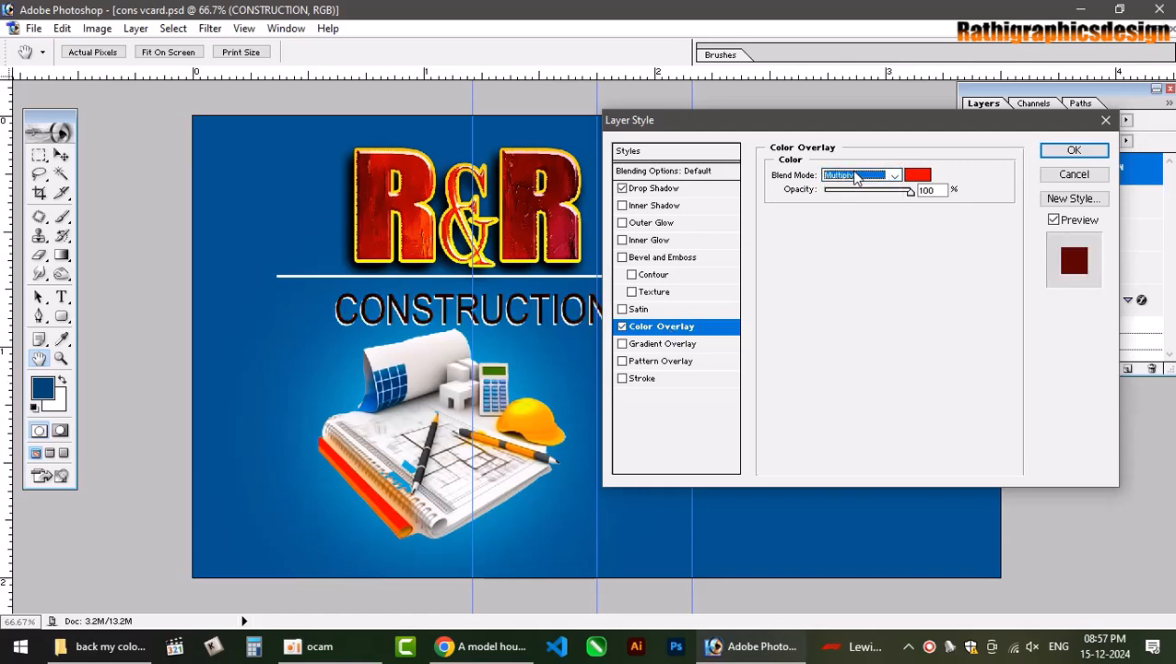
scroll(856, 178, "down", 5)
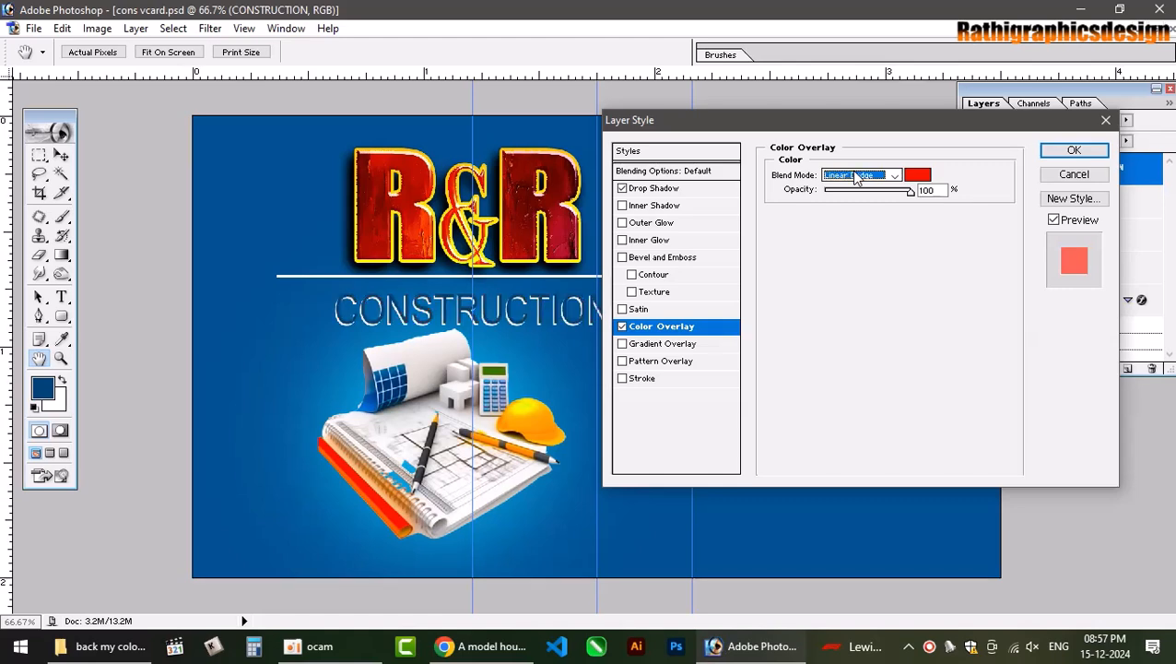
scroll(855, 178, "up", 1)
scroll(856, 178, "down", 3)
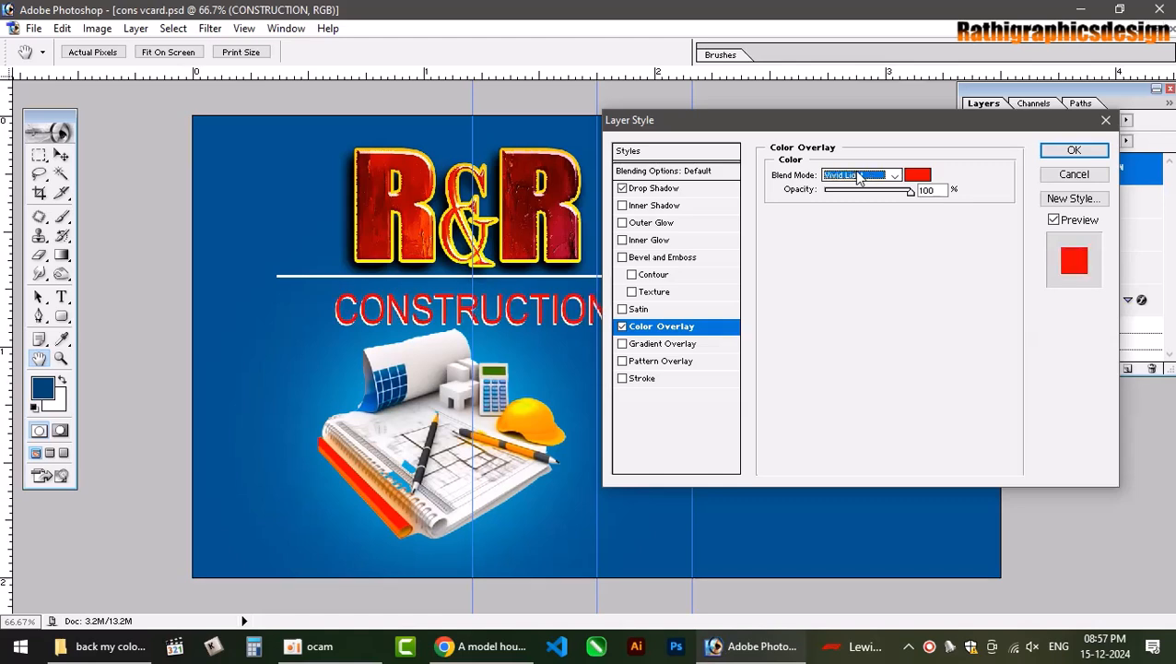
scroll(856, 175, "down", 7)
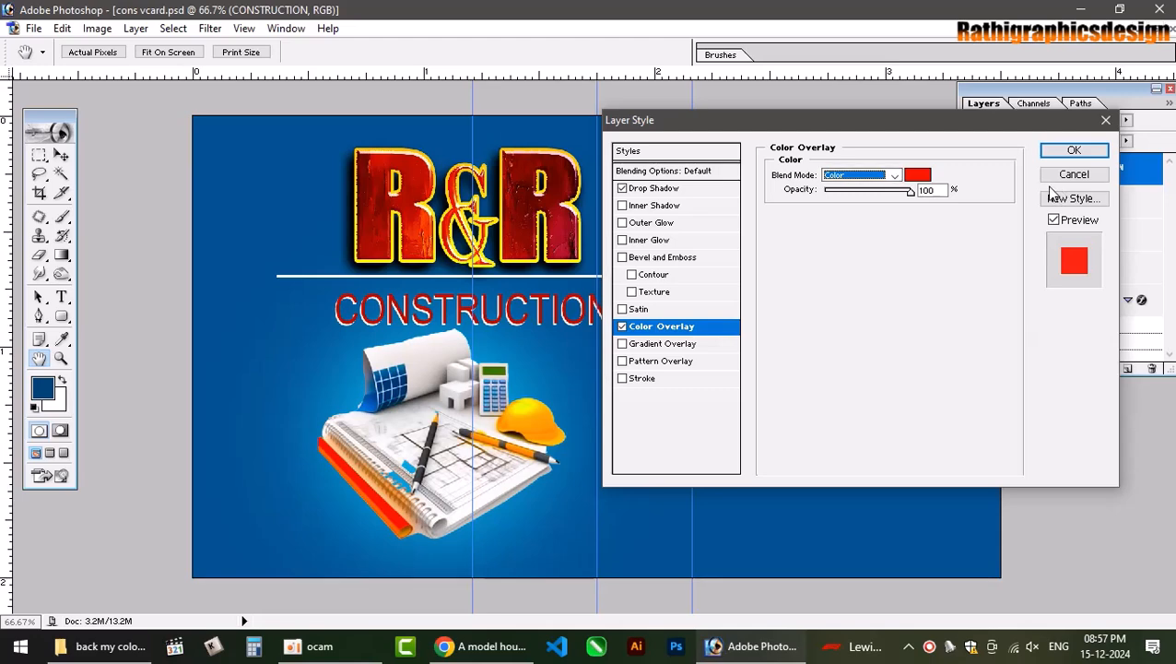
left_click(918, 175)
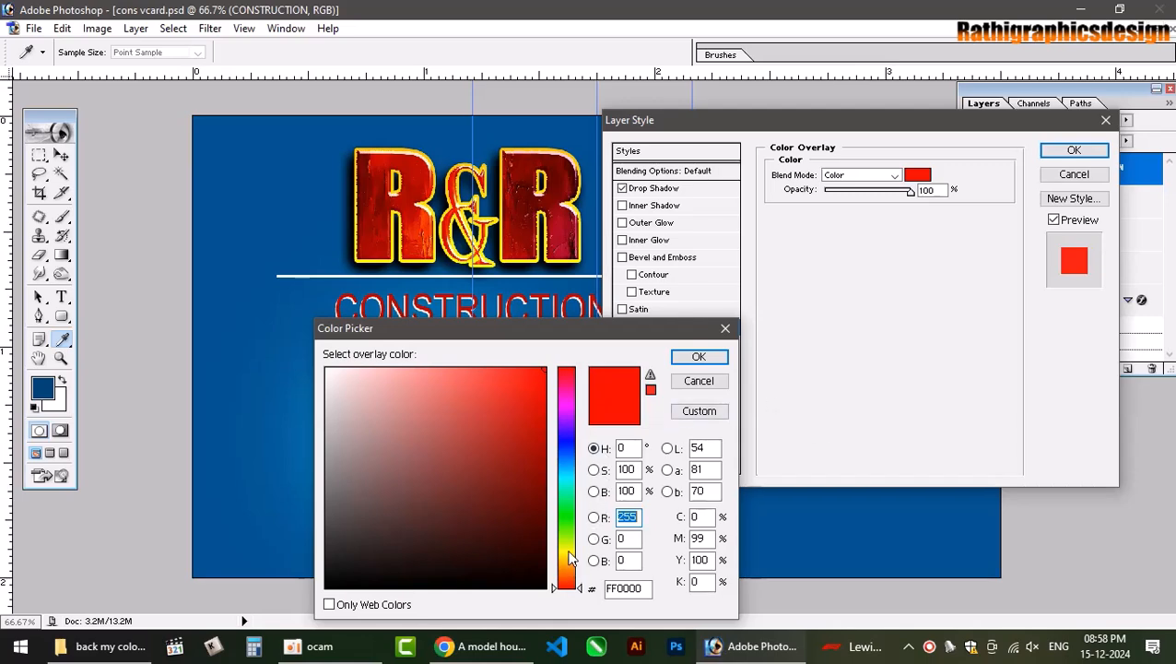
left_click_drag(708, 538, 643, 542)
type("0")
key("Return")
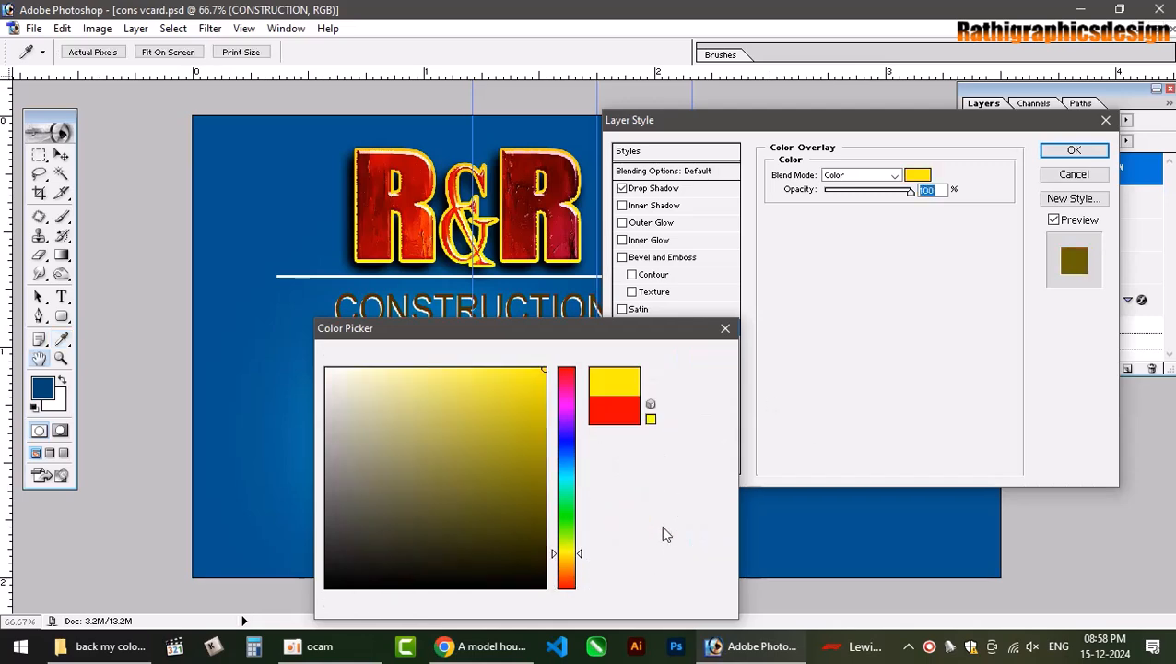
left_click(860, 176)
left_click(844, 183)
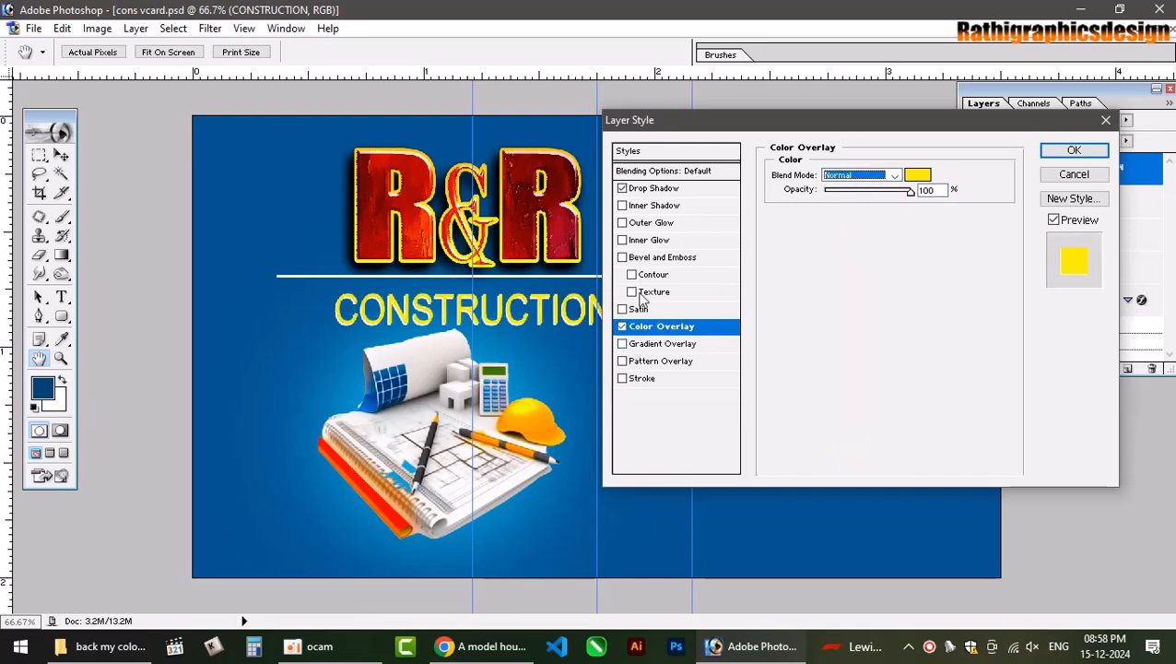
Recolour the drop shadow dark blue 003050 at distance 3, apply the style, and hide guides.
left_click(623, 188)
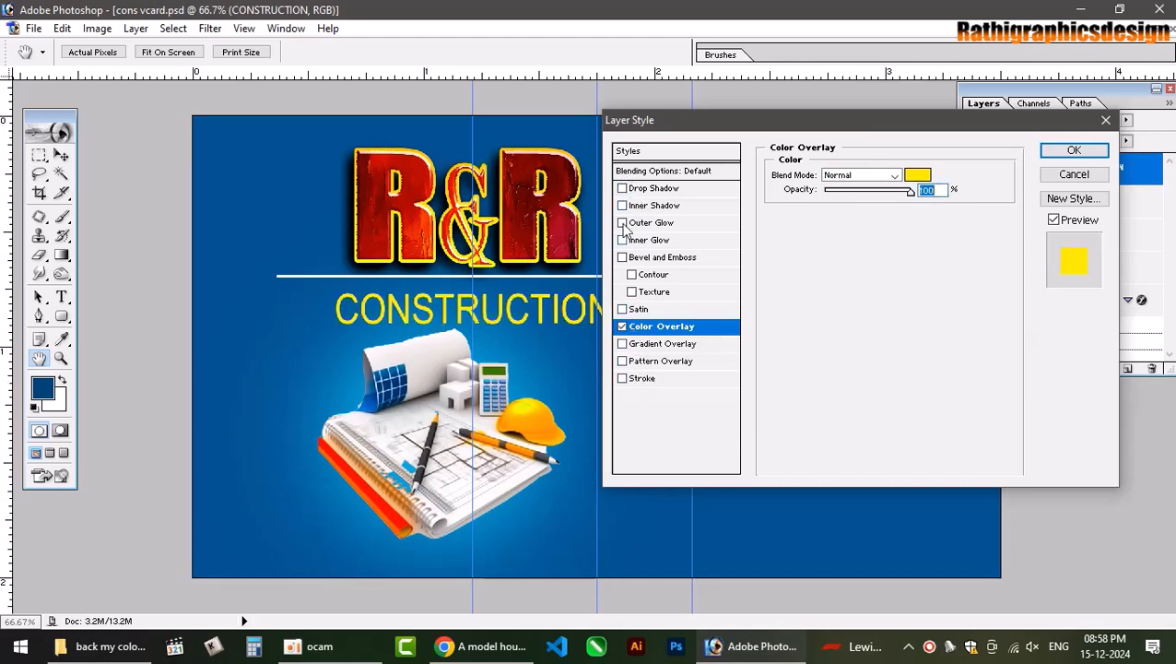
left_click(622, 188)
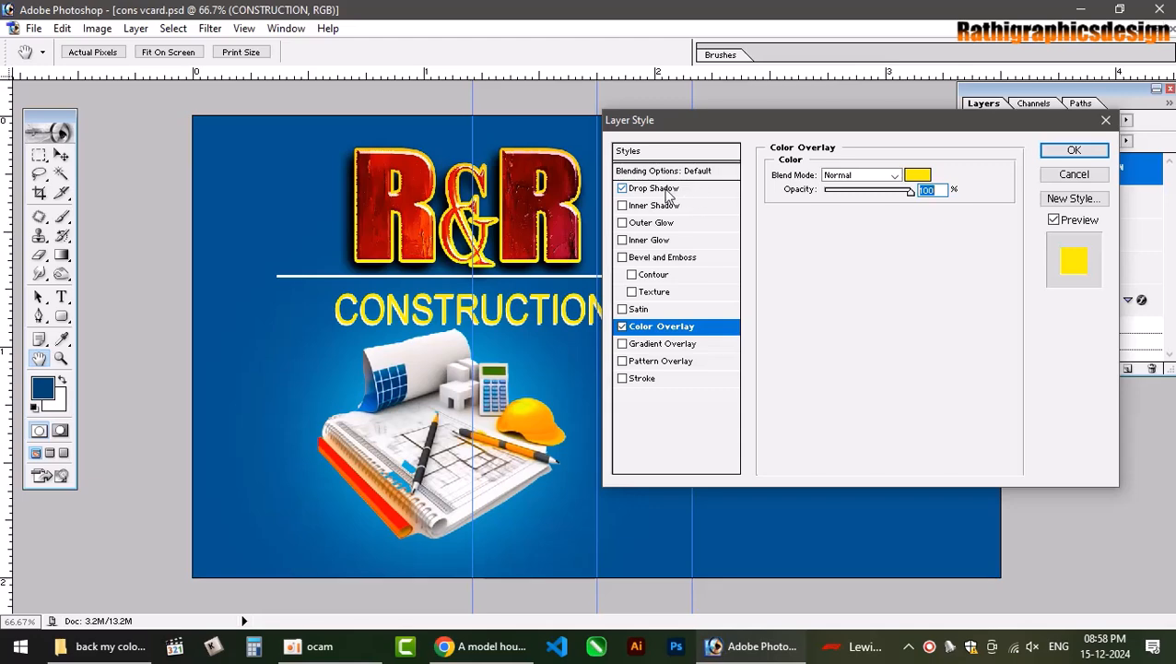
left_click(669, 188)
left_click(917, 175)
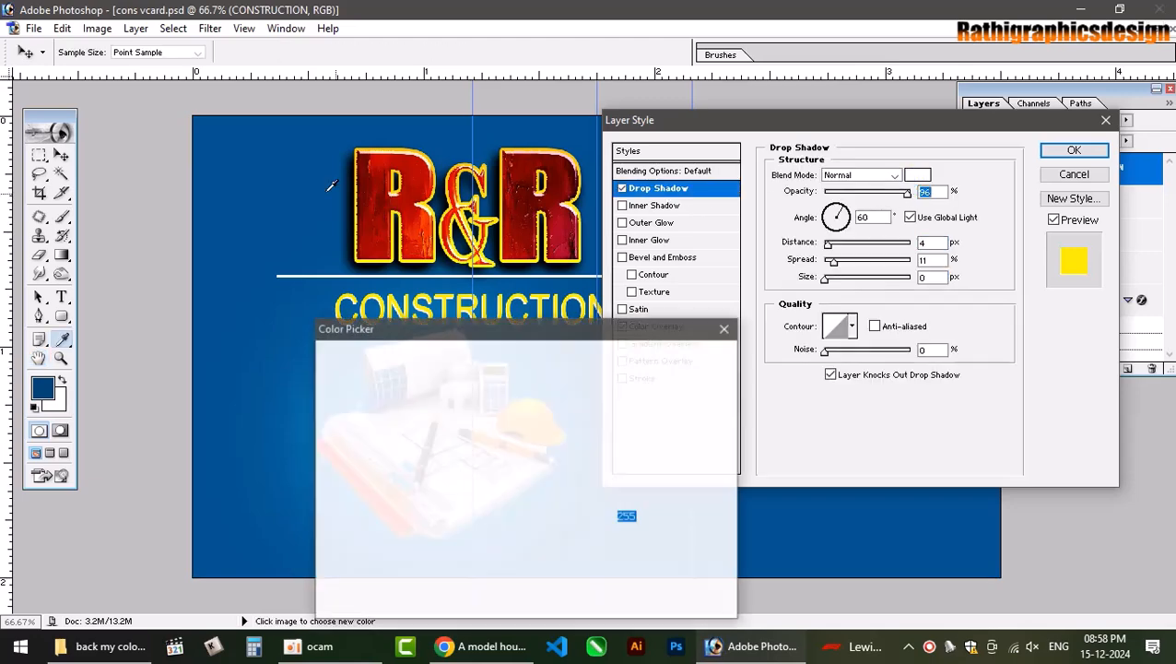
left_click(544, 519)
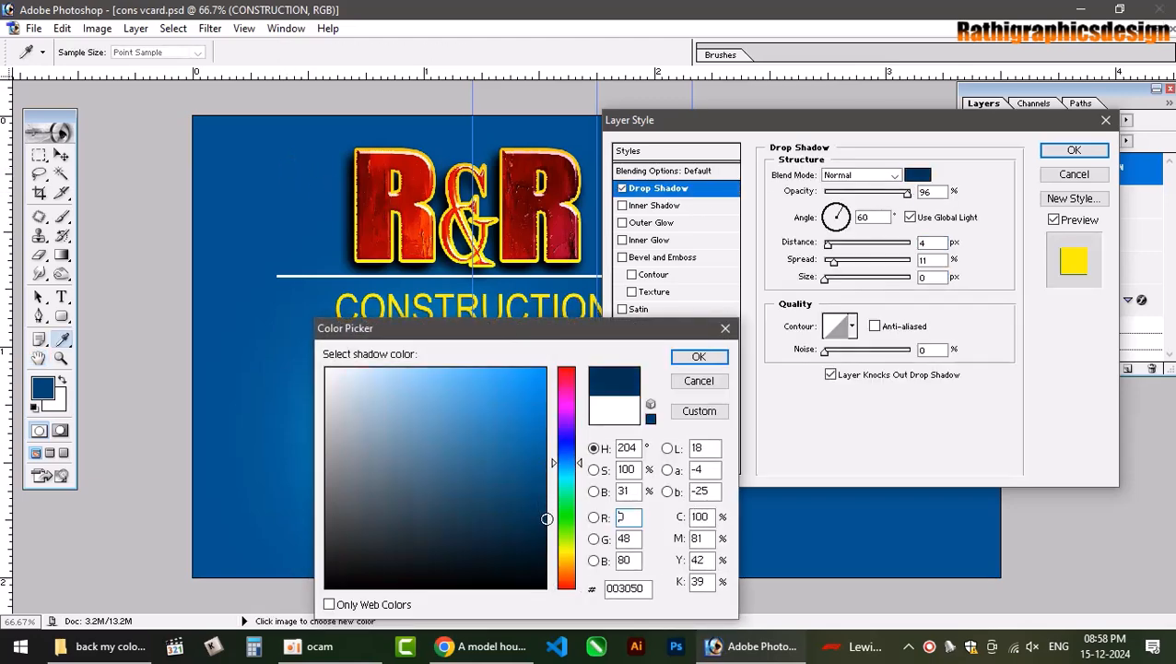
left_click(697, 357)
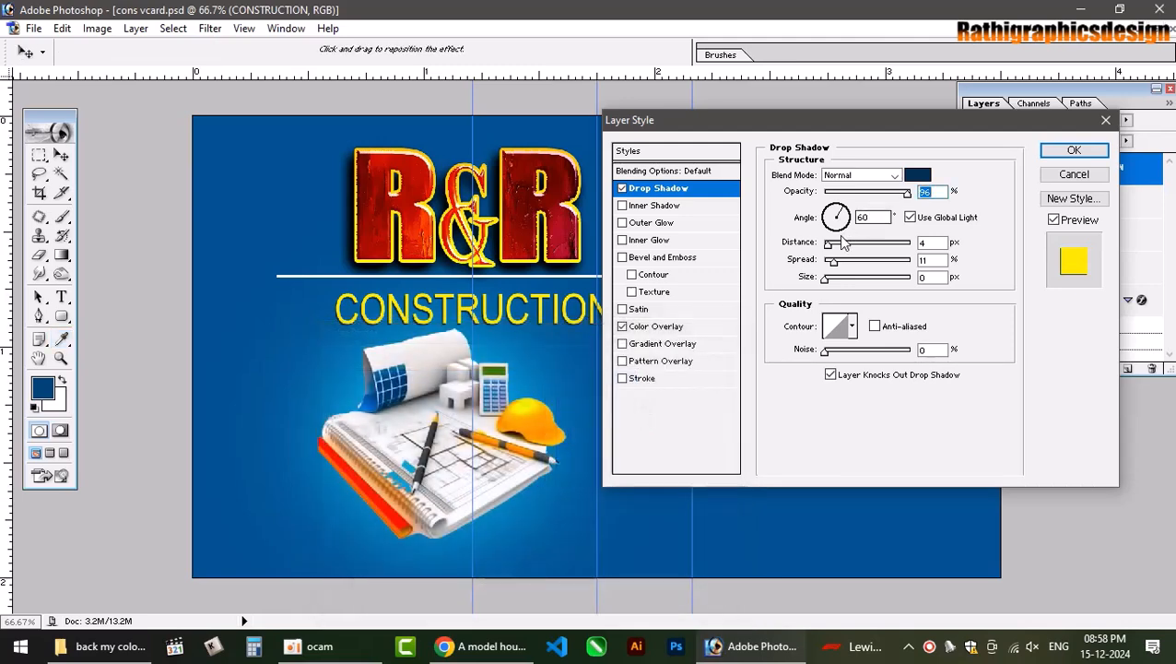
left_click_drag(831, 248, 833, 251)
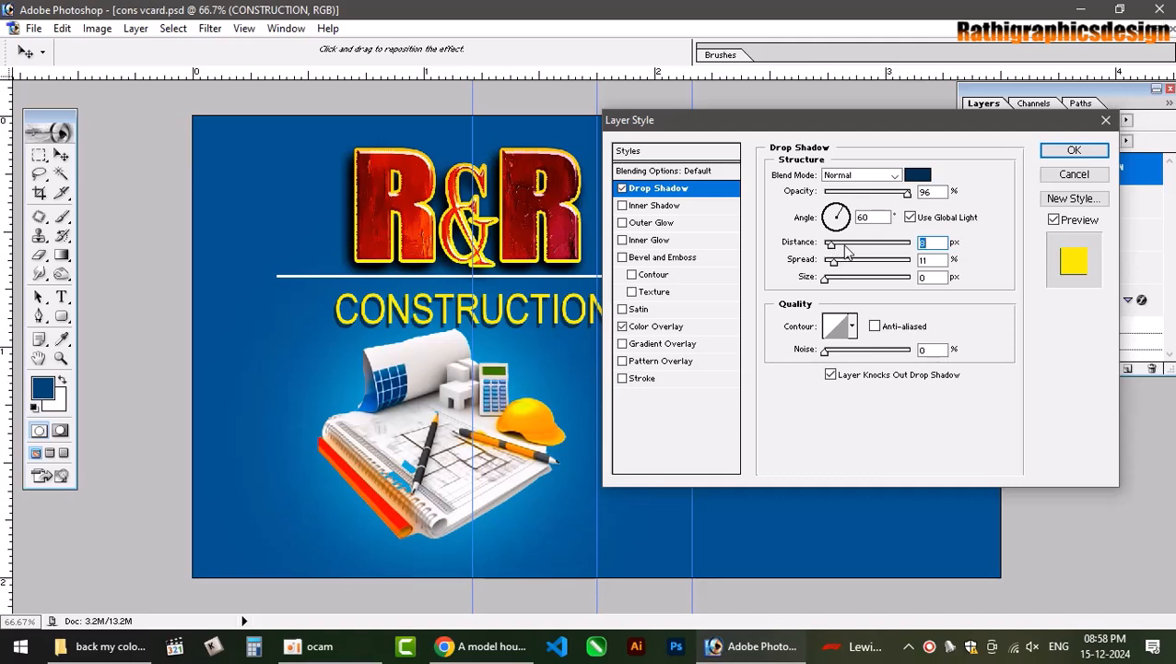
key("Return")
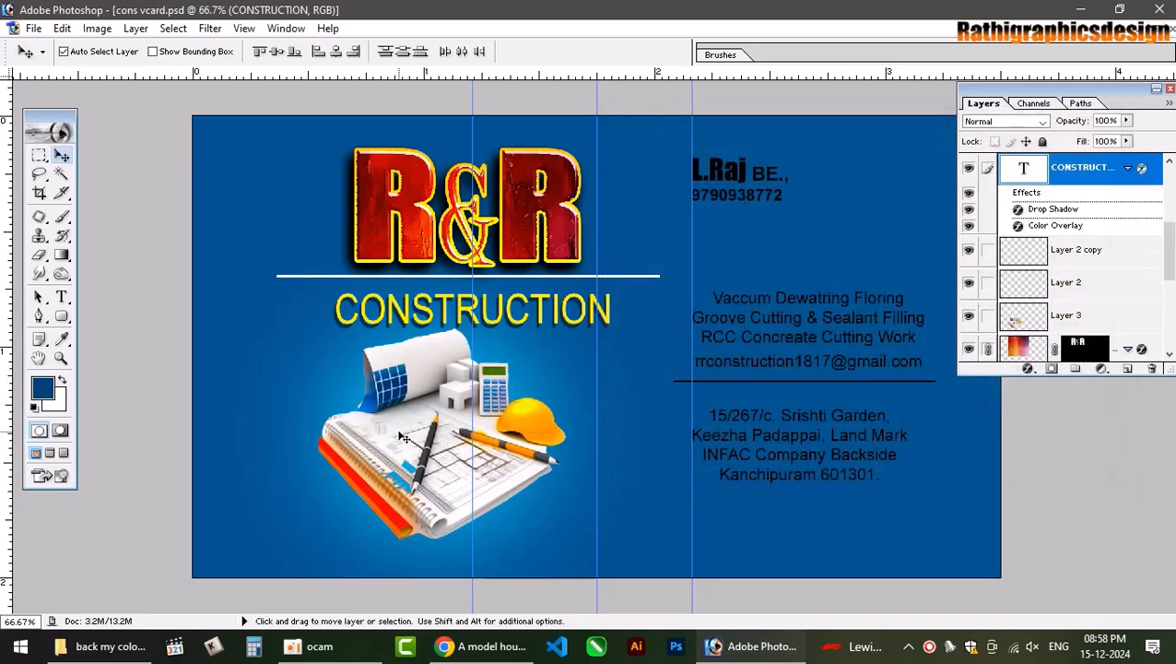
key("ctrl+semicolon")
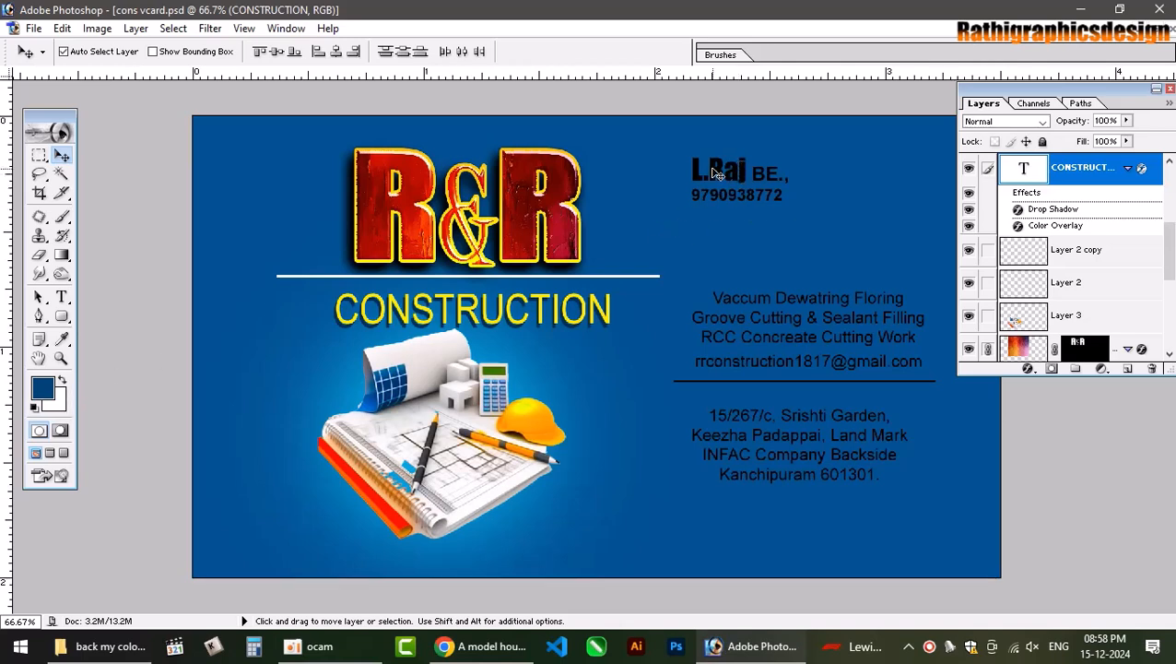
Select the name text layer and try zeroing the cyan value in the Color Picker.
left_click(714, 173)
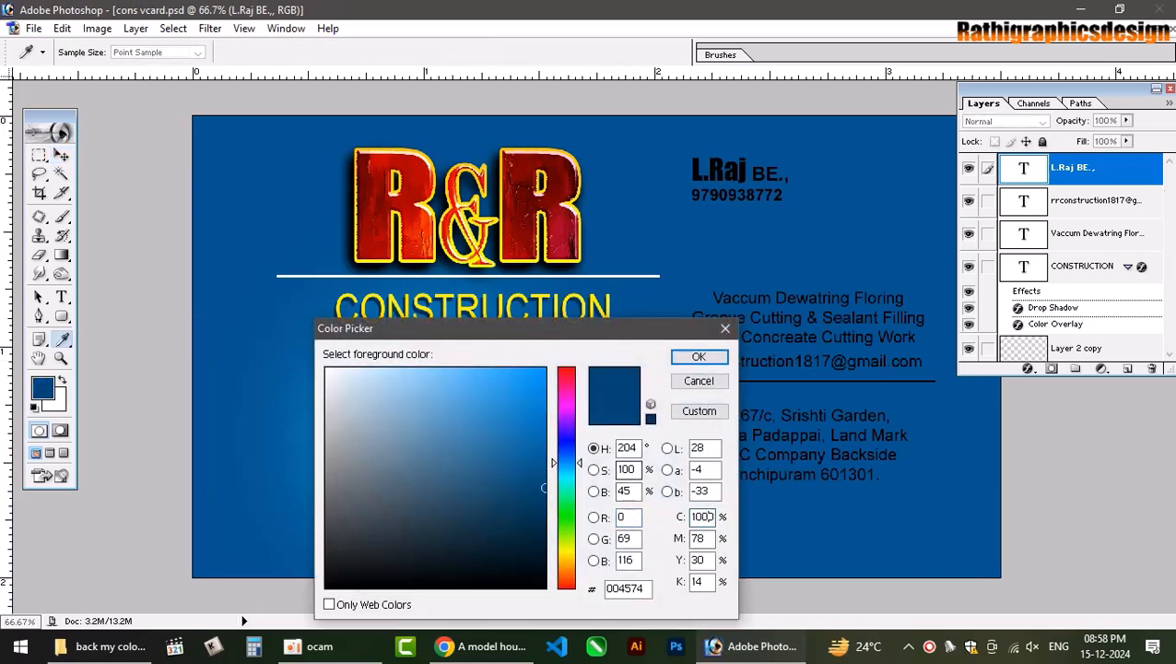
left_click_drag(709, 516, 631, 475)
type("0")
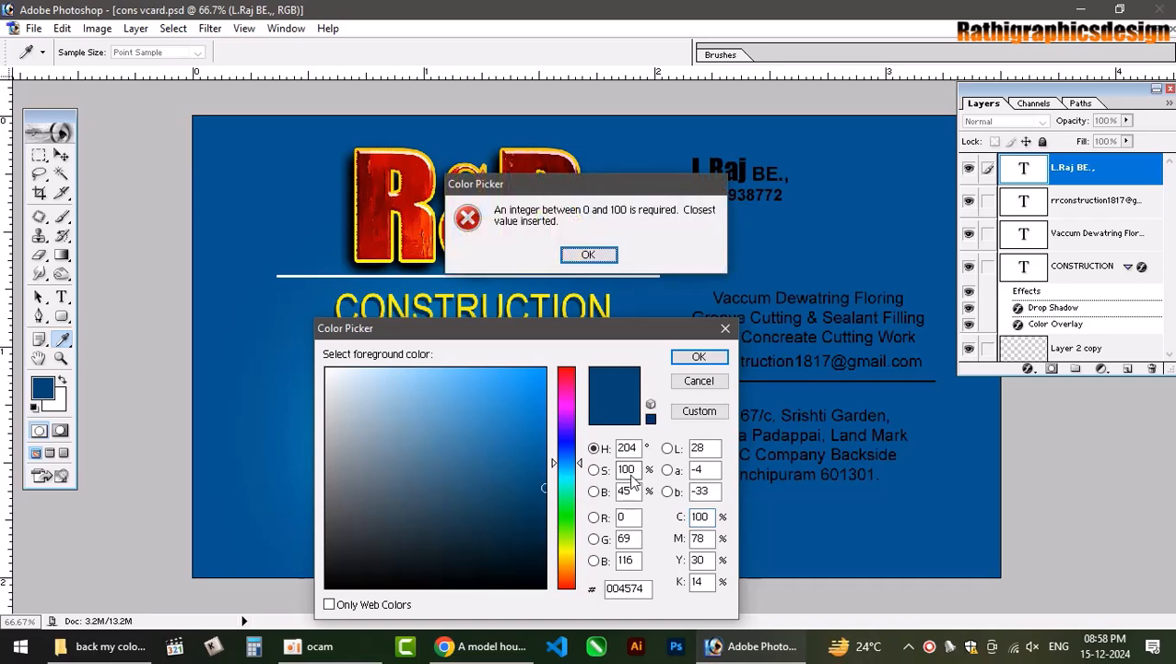
key("Return")
key("Return")
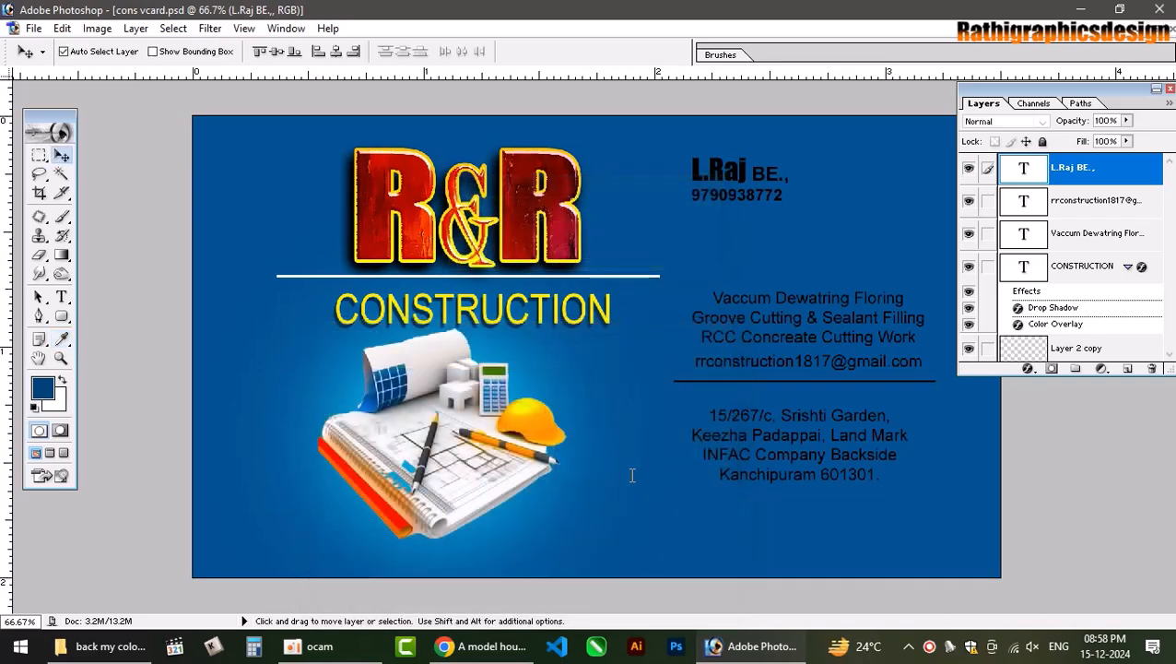
Set the foreground colour to yellow CMYK 0/0/100/0 and fill the name text with it.
left_click(44, 391)
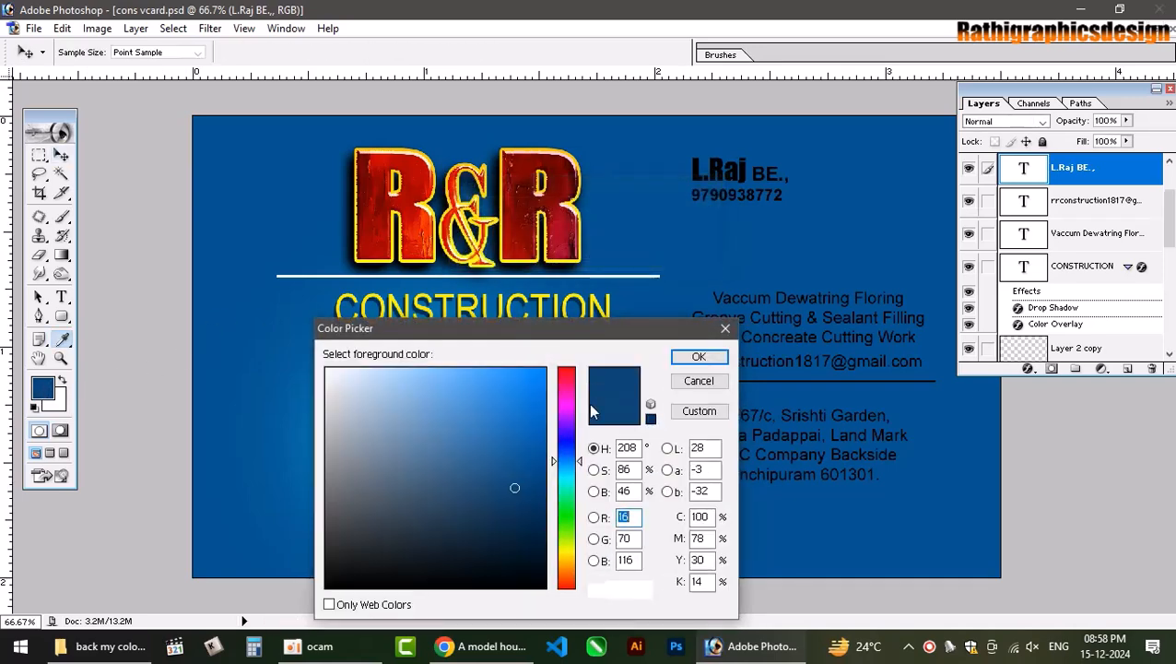
double_click(701, 518)
type("0")
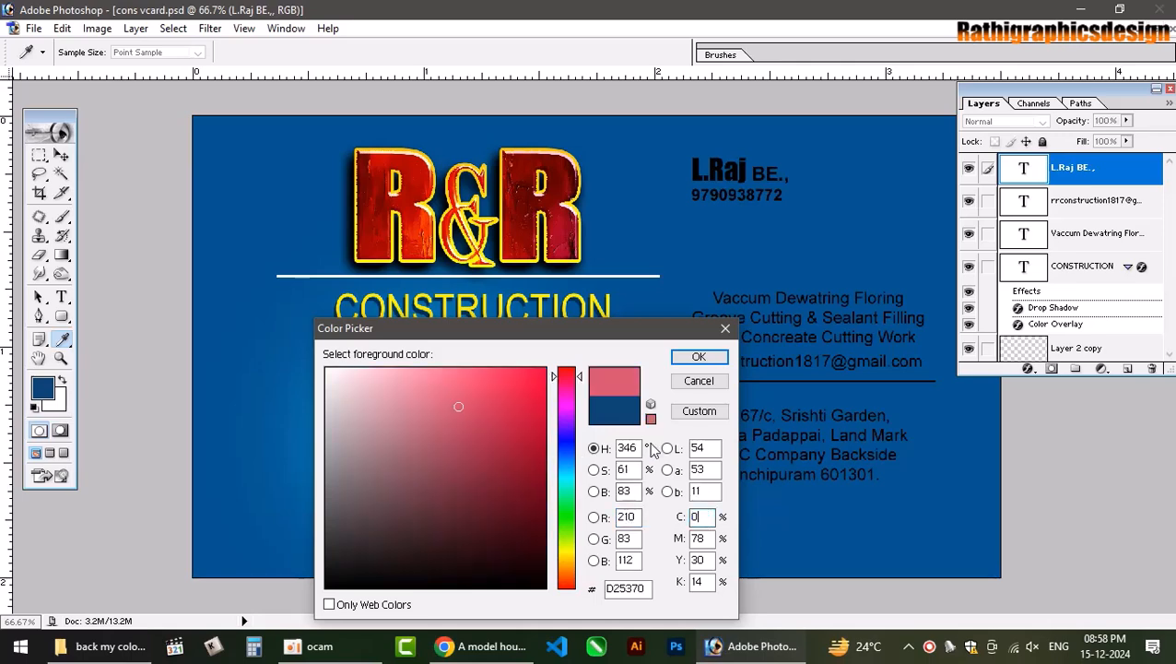
type("0")
key("Tab")
type("100")
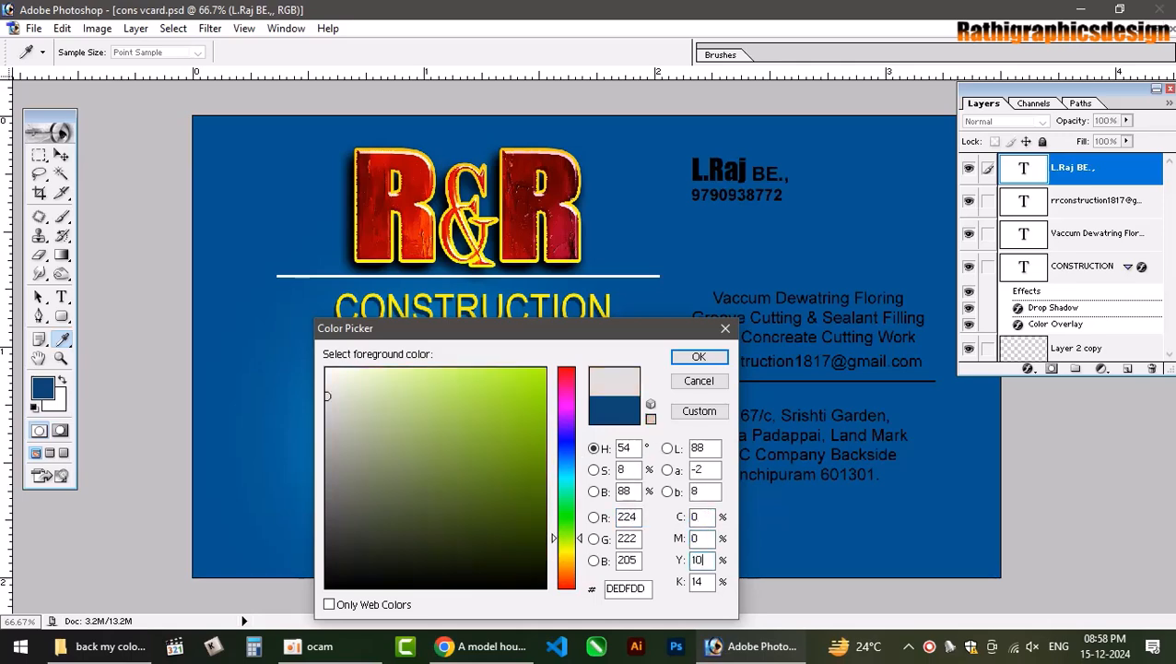
key("Tab")
type("0")
key("Return")
key("v")
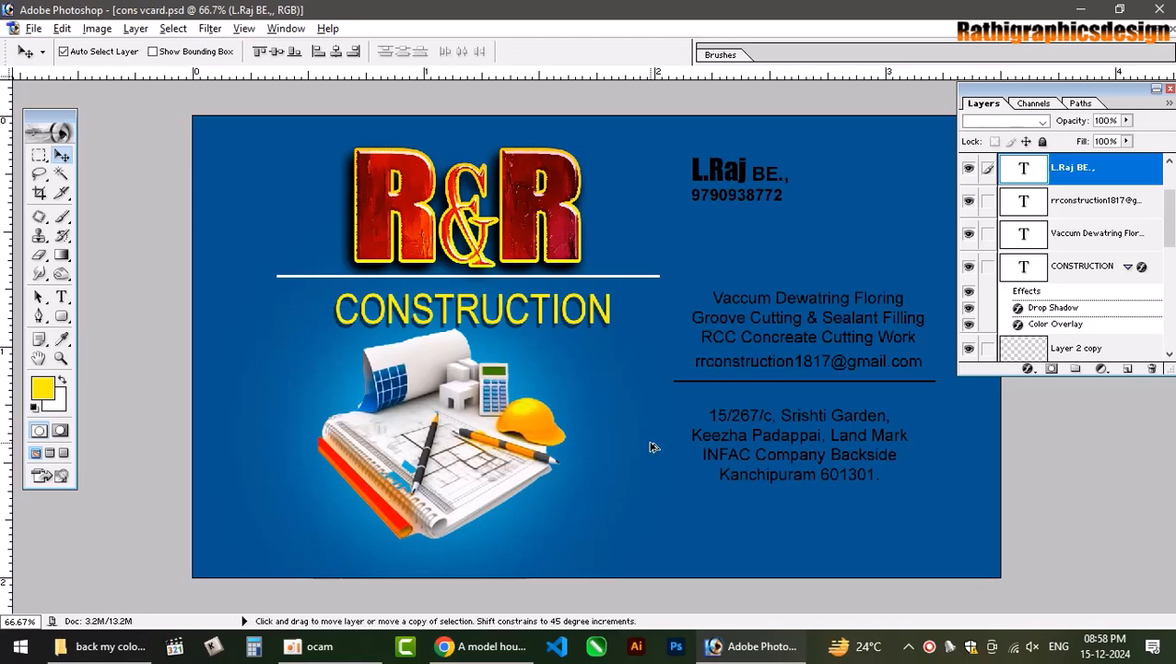
key("alt+BackSpace")
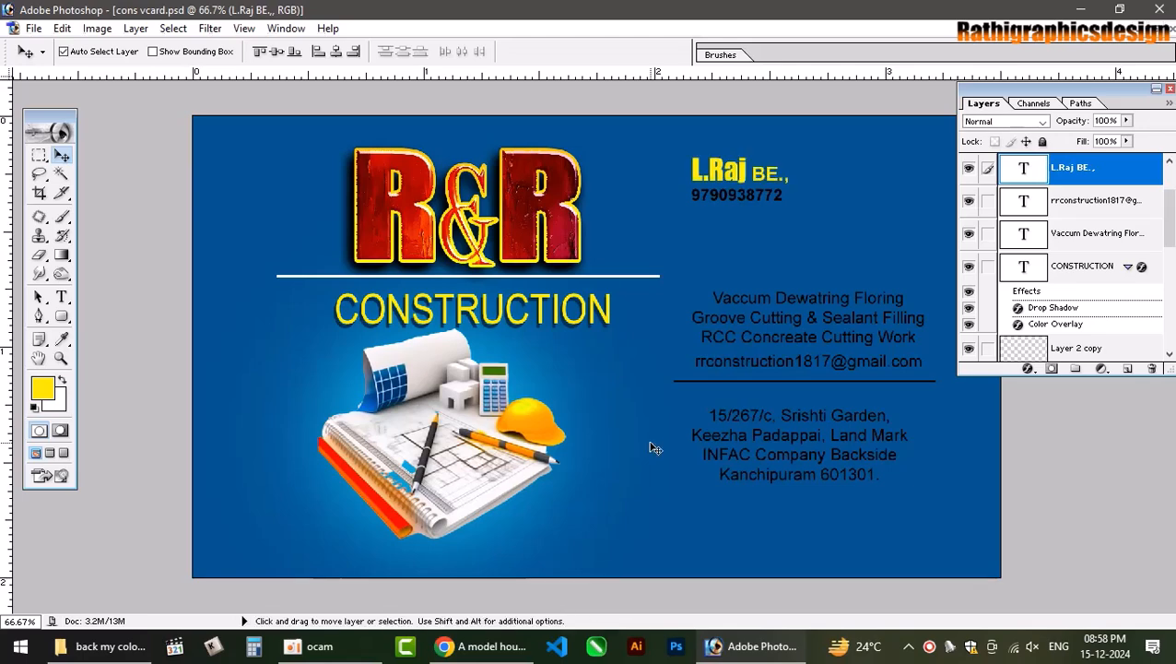
Select the phone number text layer and fill it with white.
right_click(735, 199)
left_click(752, 203)
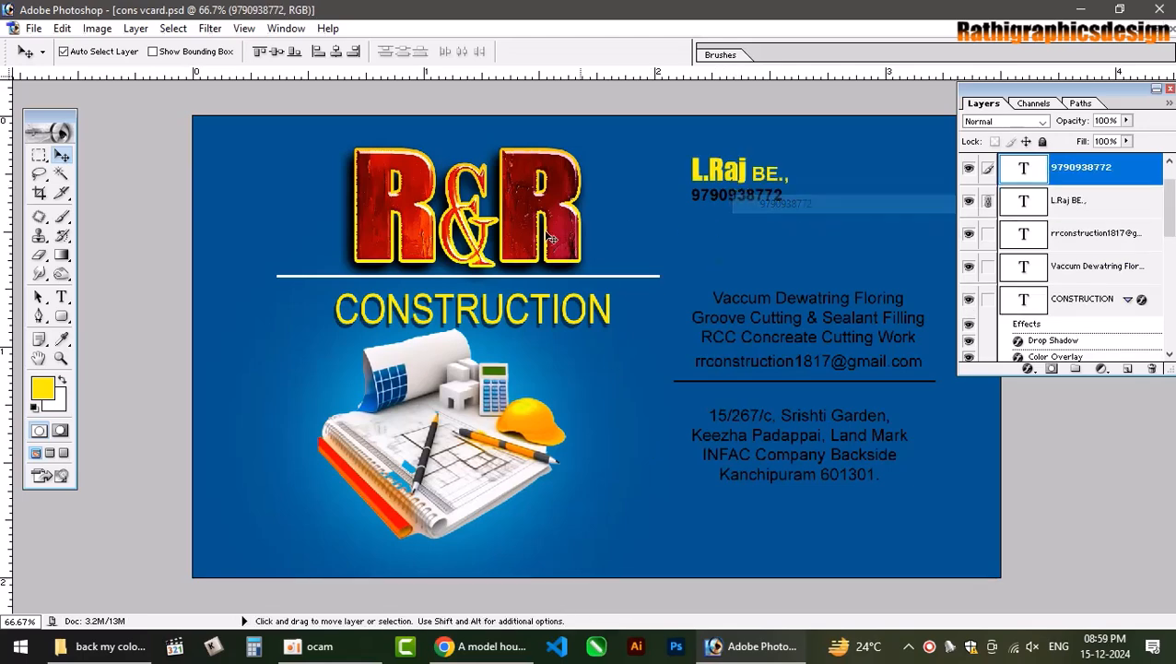
left_click(43, 392)
left_click(697, 380)
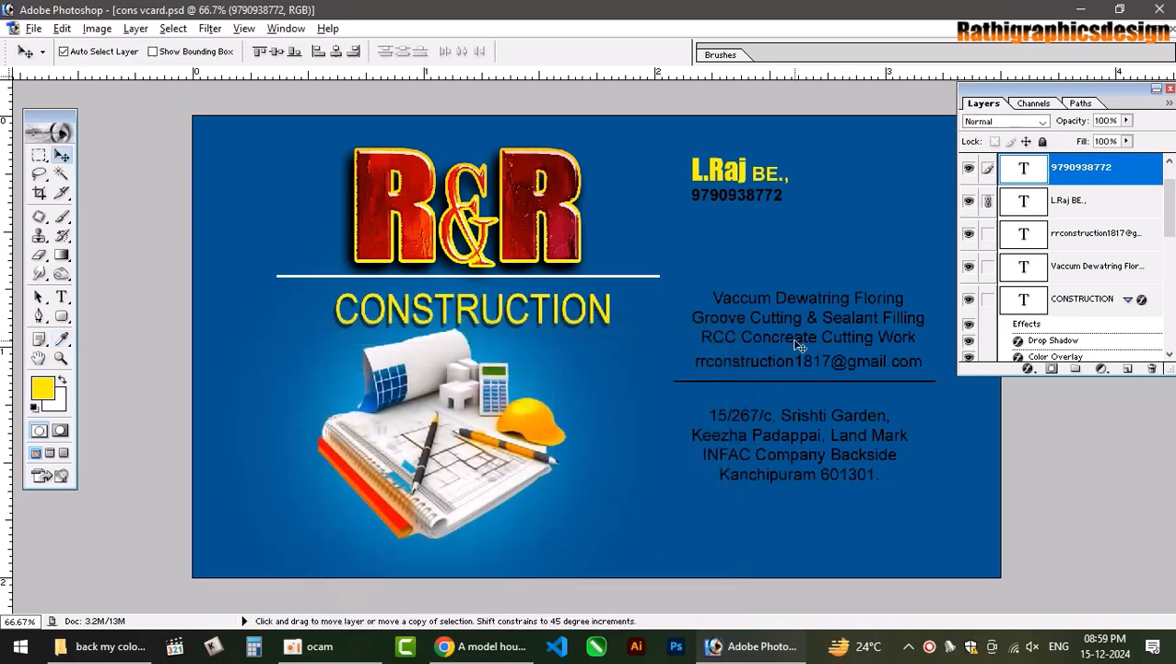
key("alt+BackSpace")
key("ctrl+BackSpace")
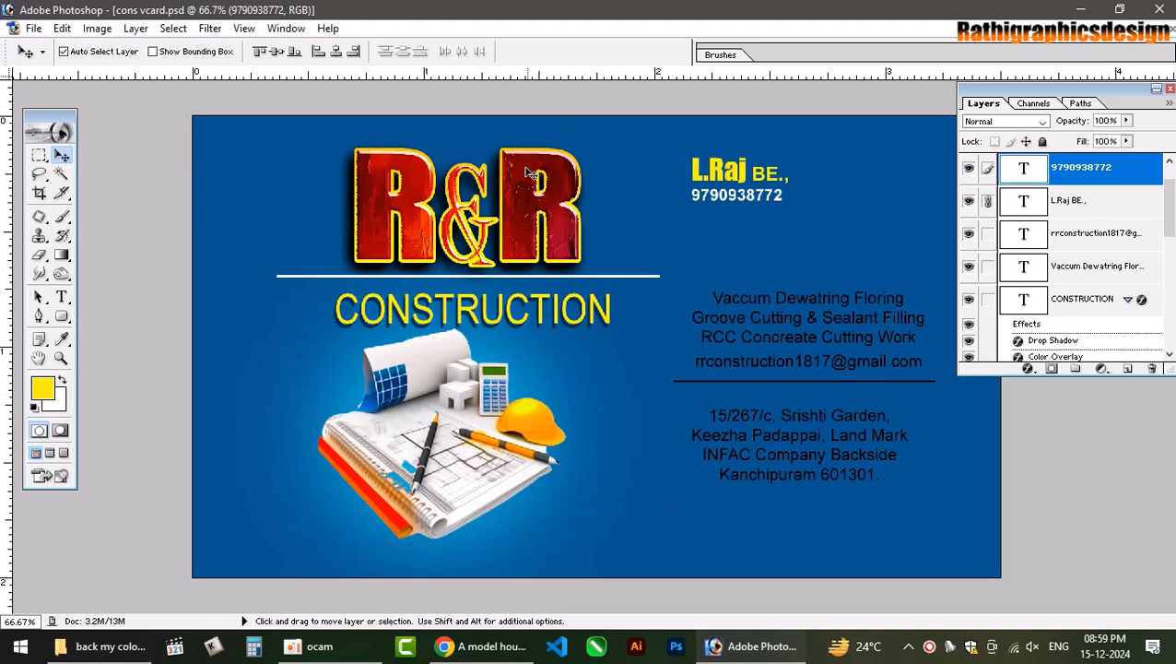
Reselect the name text layer and zoom in on the card.
left_click(725, 175)
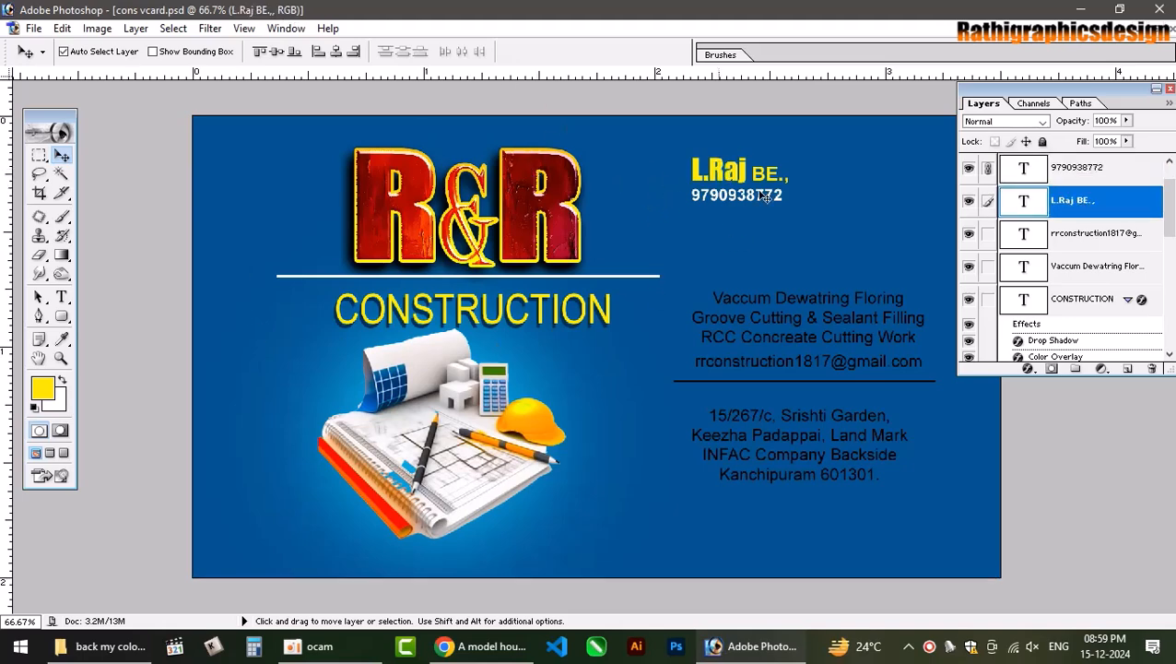
key("ctrl+plus")
key("ctrl+plus")
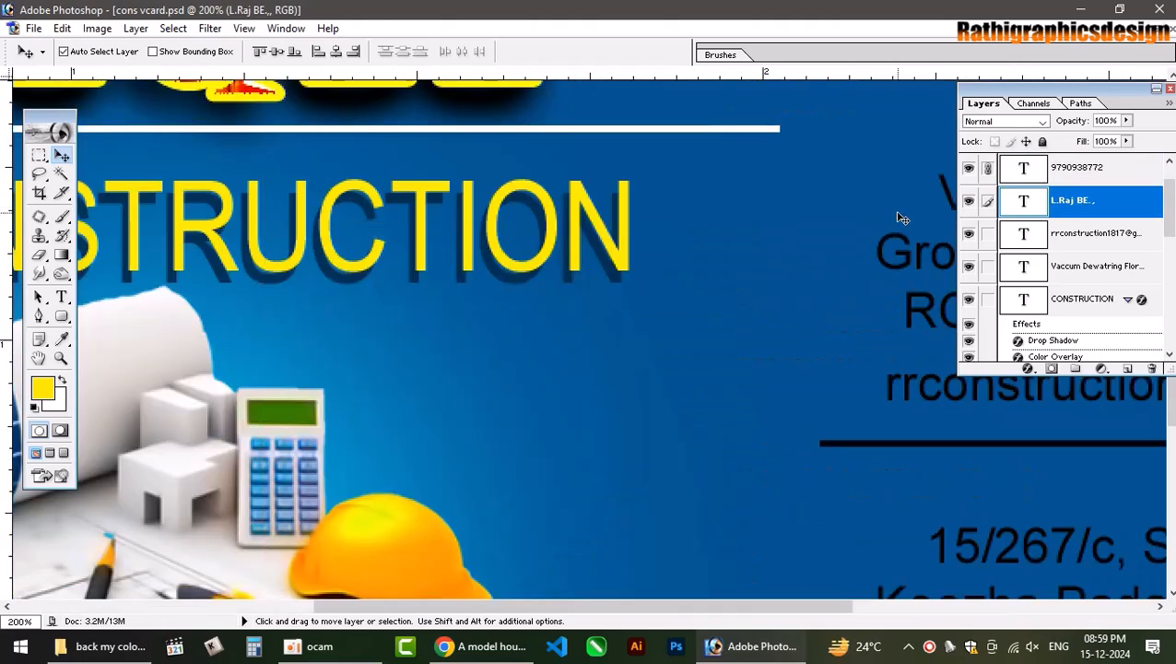
scroll(903, 218, "up", 5)
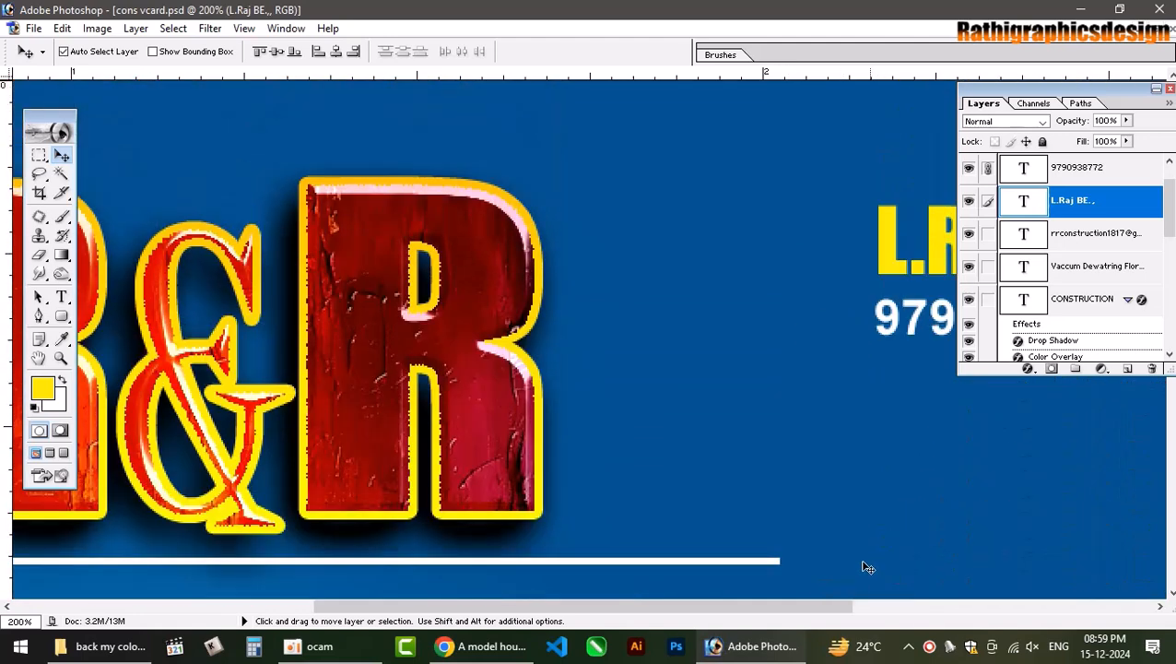
left_click_drag(808, 606, 951, 605)
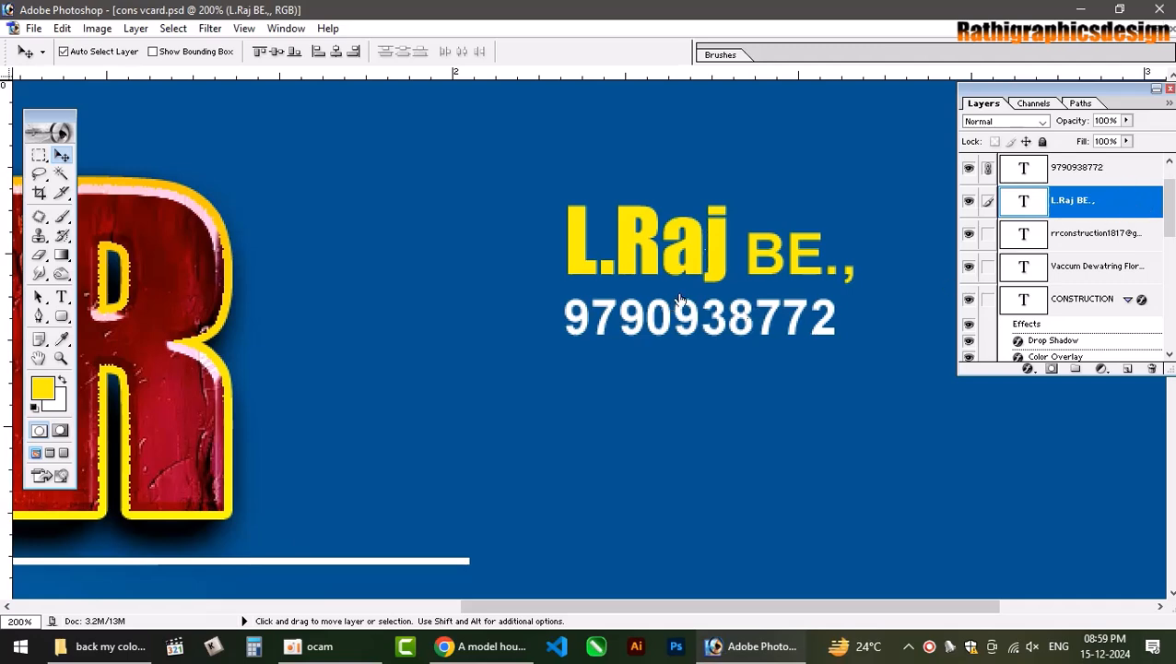
Add a Drop Shadow layer style to the yellow name layer, then zoom out to the whole card.
double_click(1124, 205)
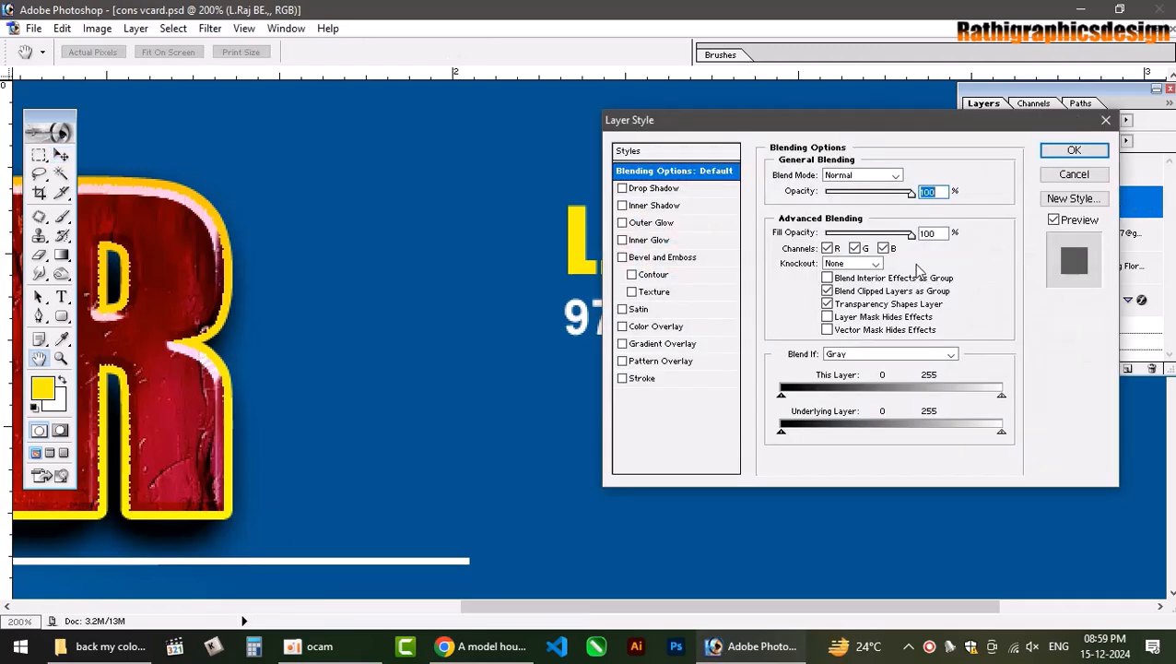
left_click_drag(959, 126, 421, 104)
left_click(116, 166)
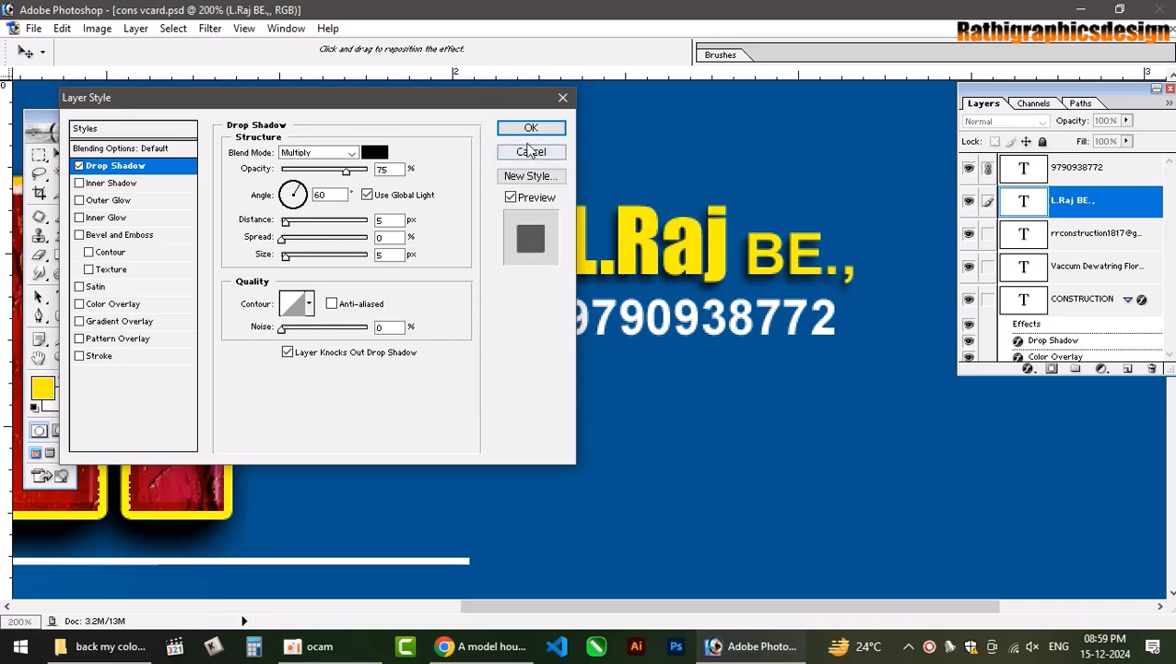
left_click(531, 128)
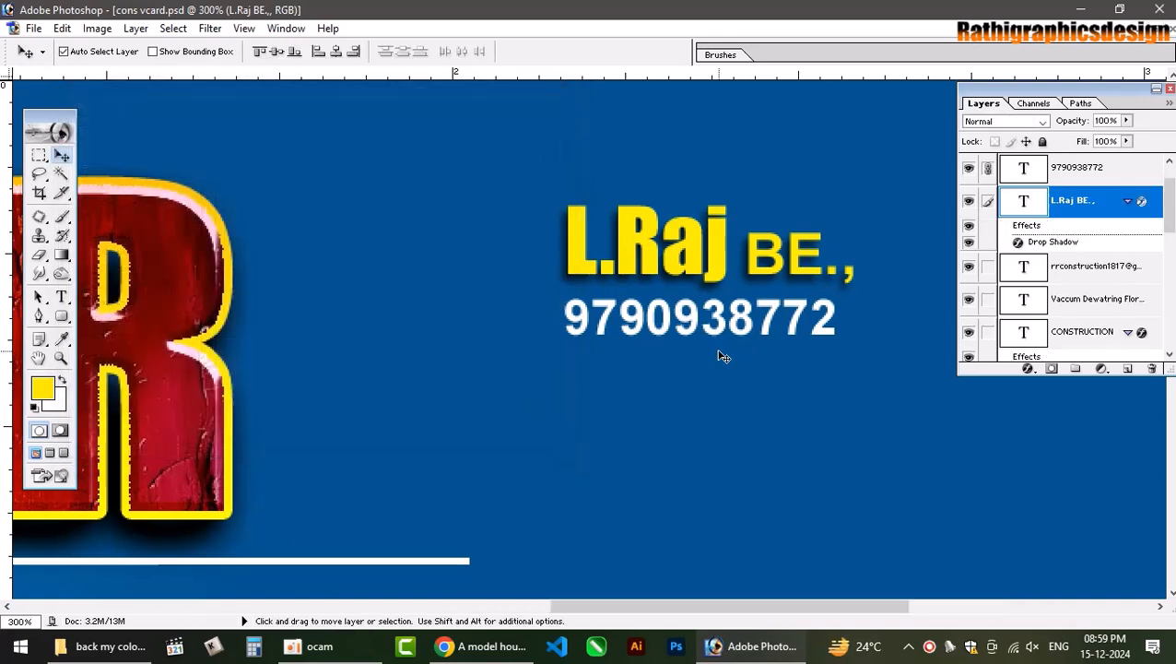
key("ctrl+minus")
key("ctrl+minus")
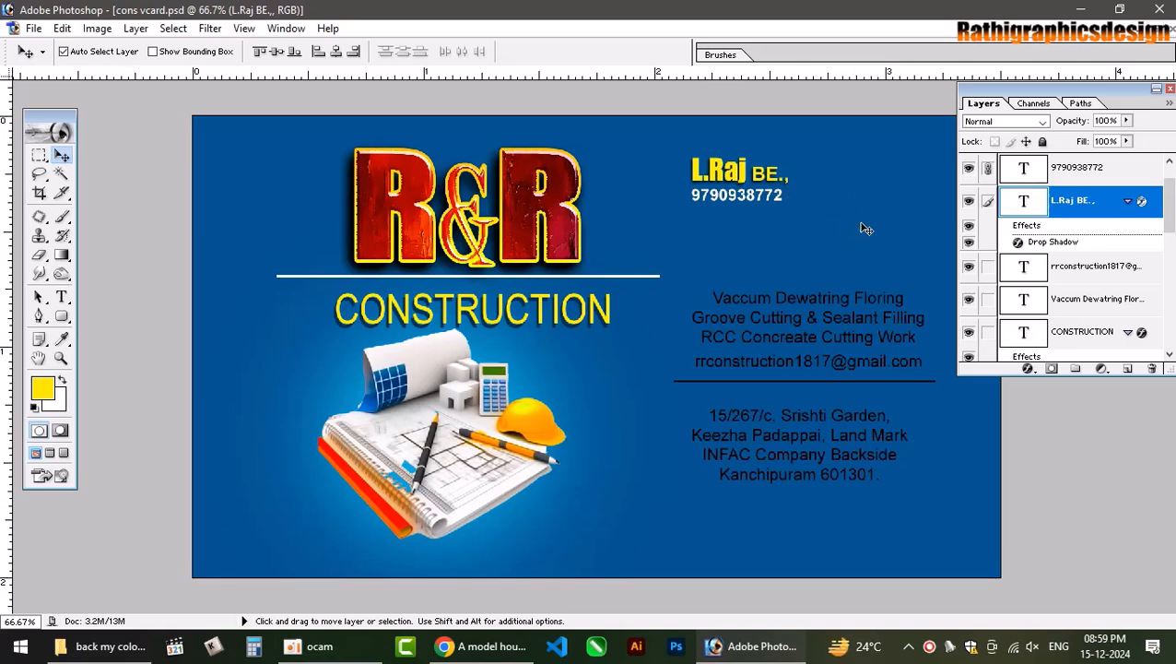
Turn the services list white and the e-mail line yellow.
left_click(753, 385)
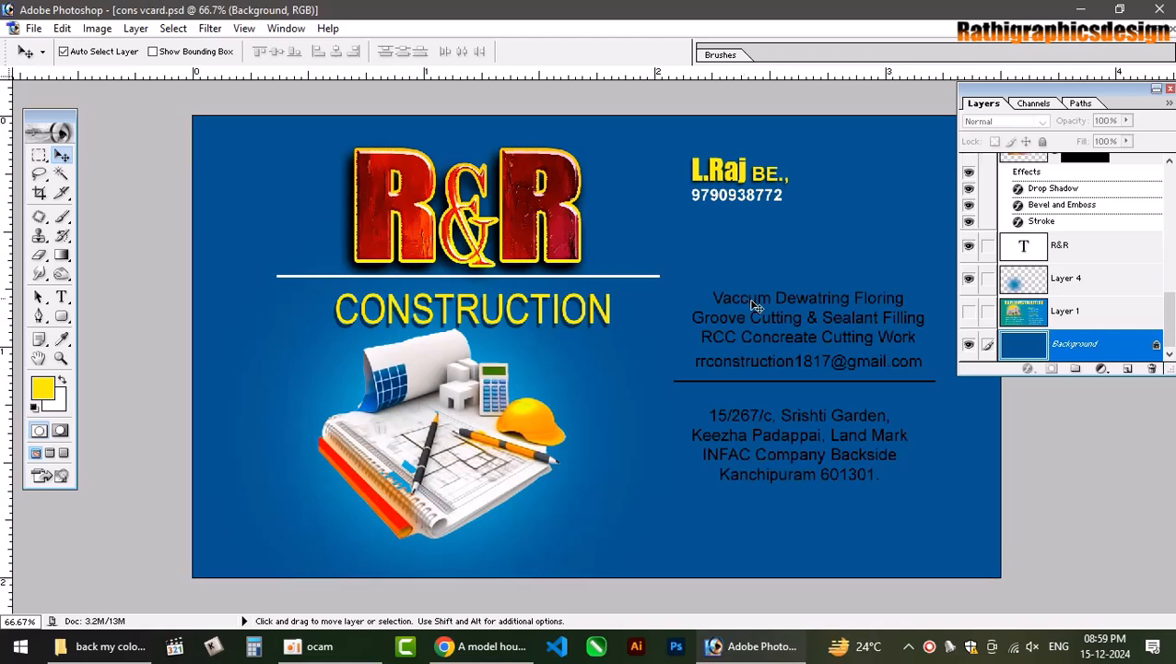
left_click(793, 297)
right_click(793, 297)
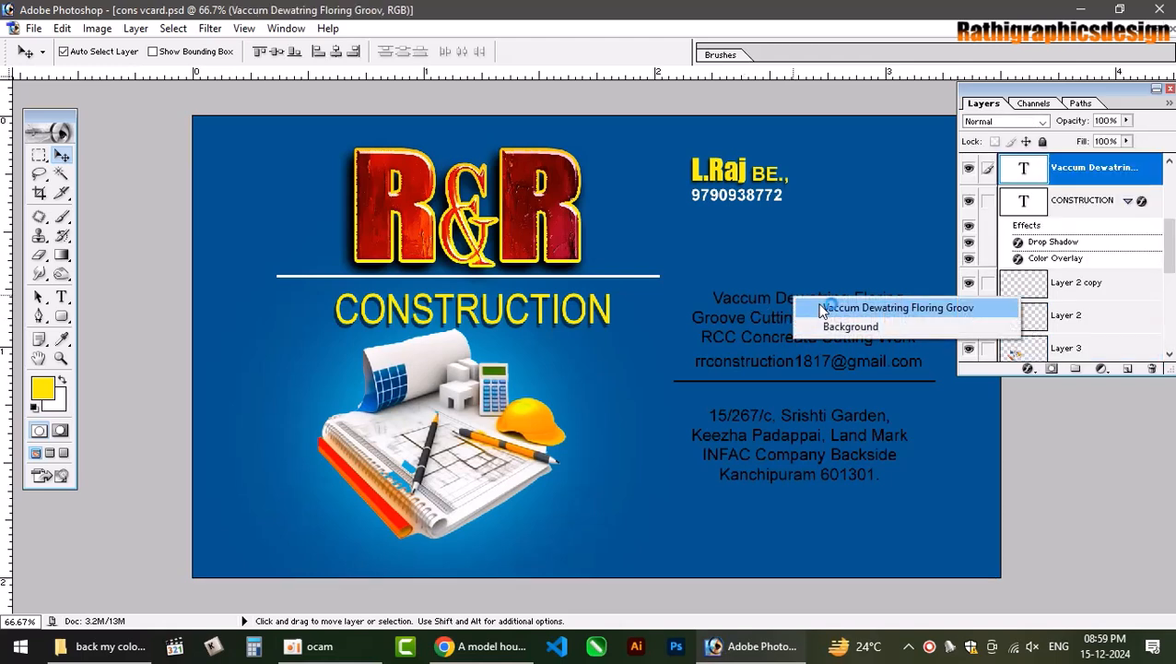
left_click(824, 309)
key("alt+BackSpace")
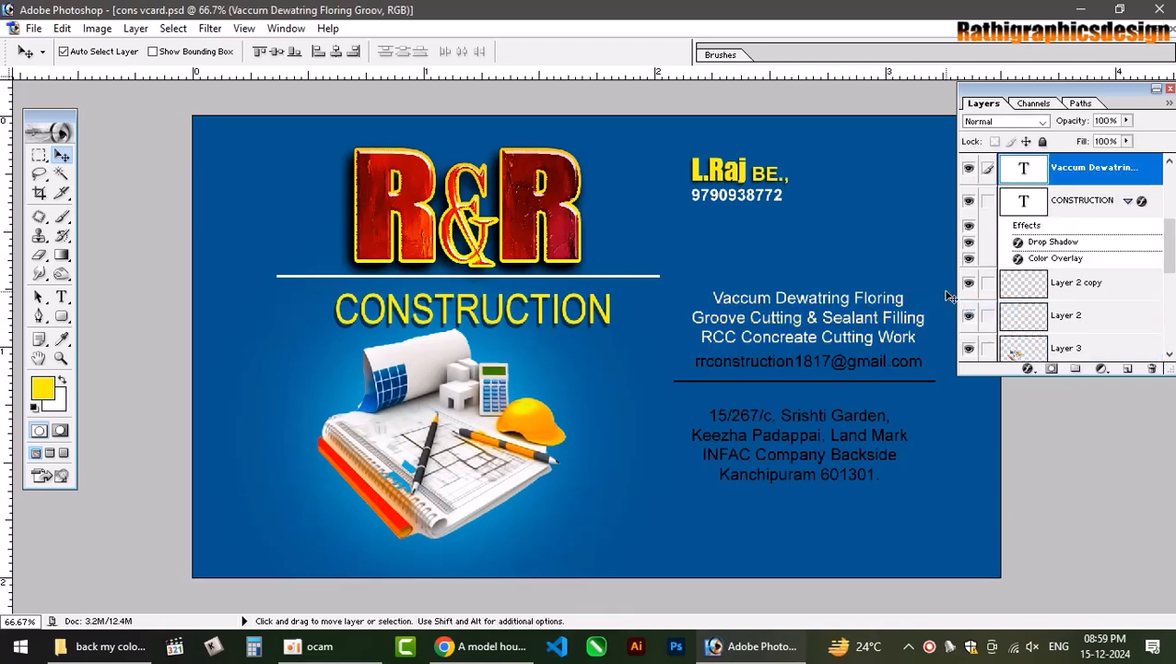
right_click(850, 359)
left_click(880, 367)
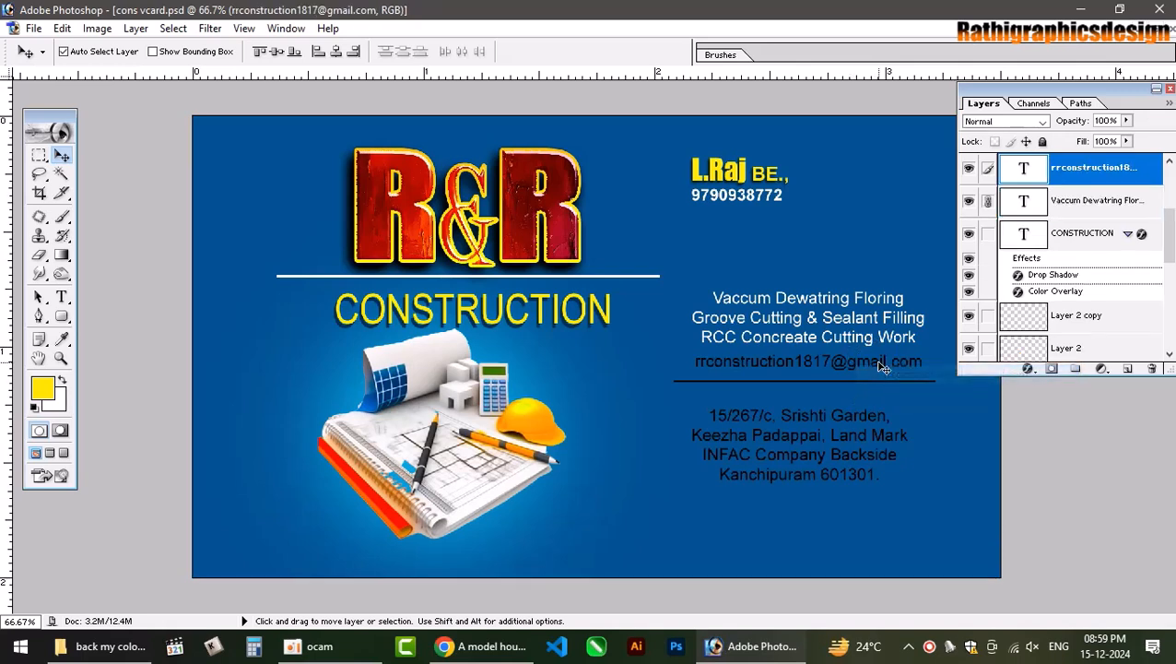
key("alt+BackSpace")
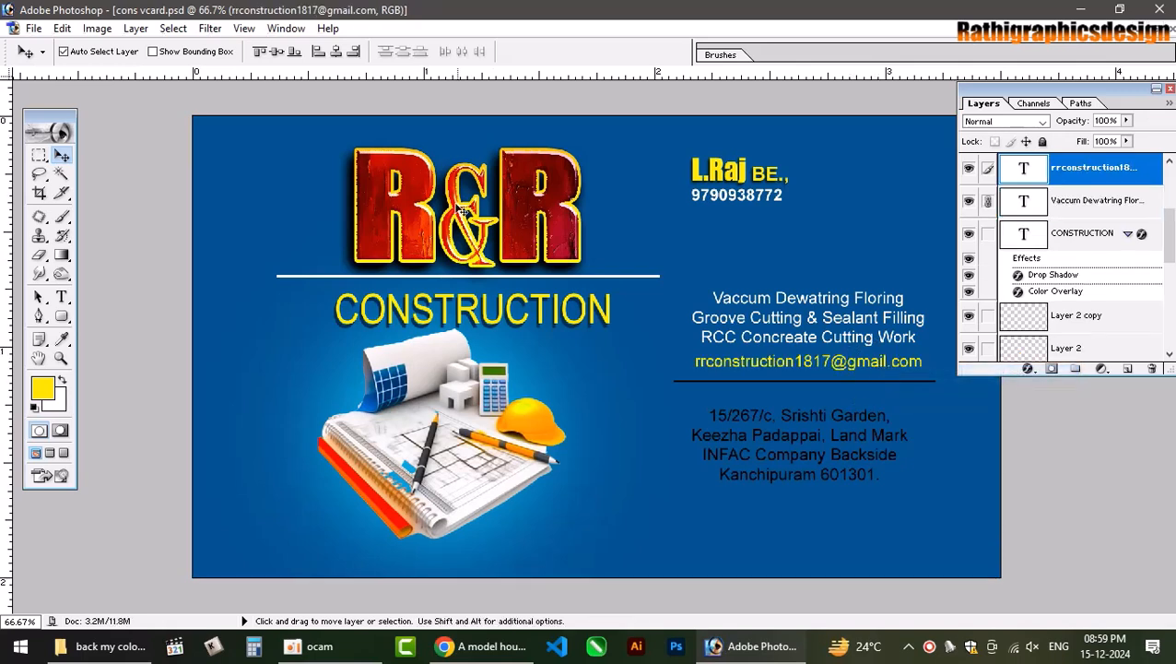
Make the address block white and select the Layer 2 copy divider layer.
right_click(784, 421)
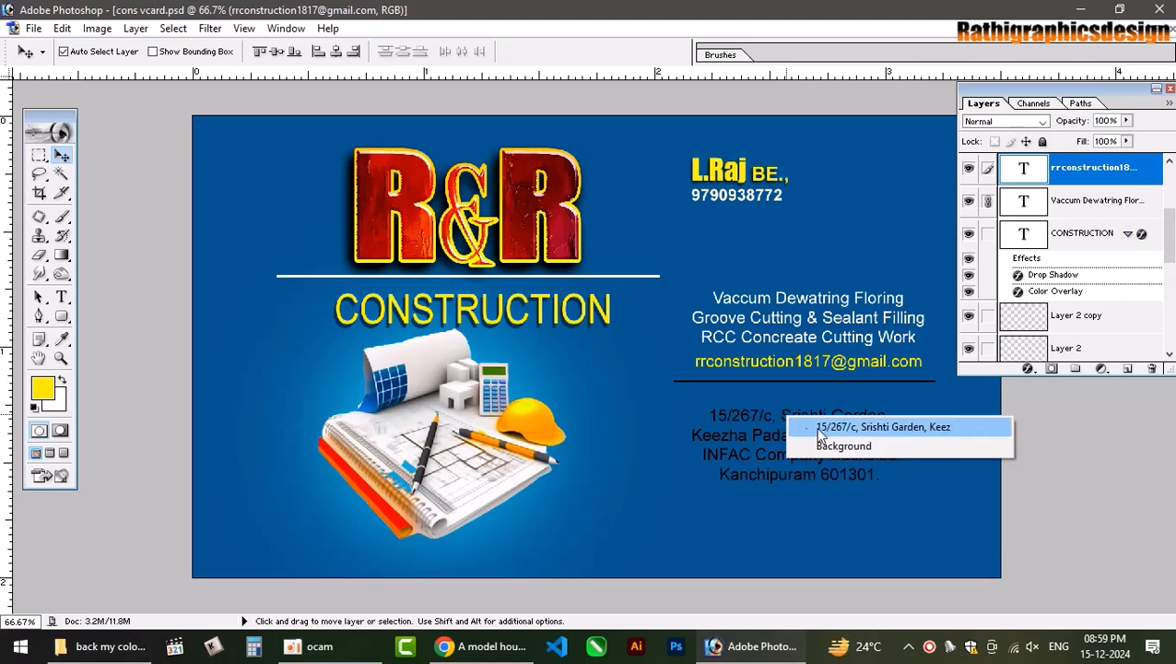
left_click(811, 425)
key("alt+BackSpace")
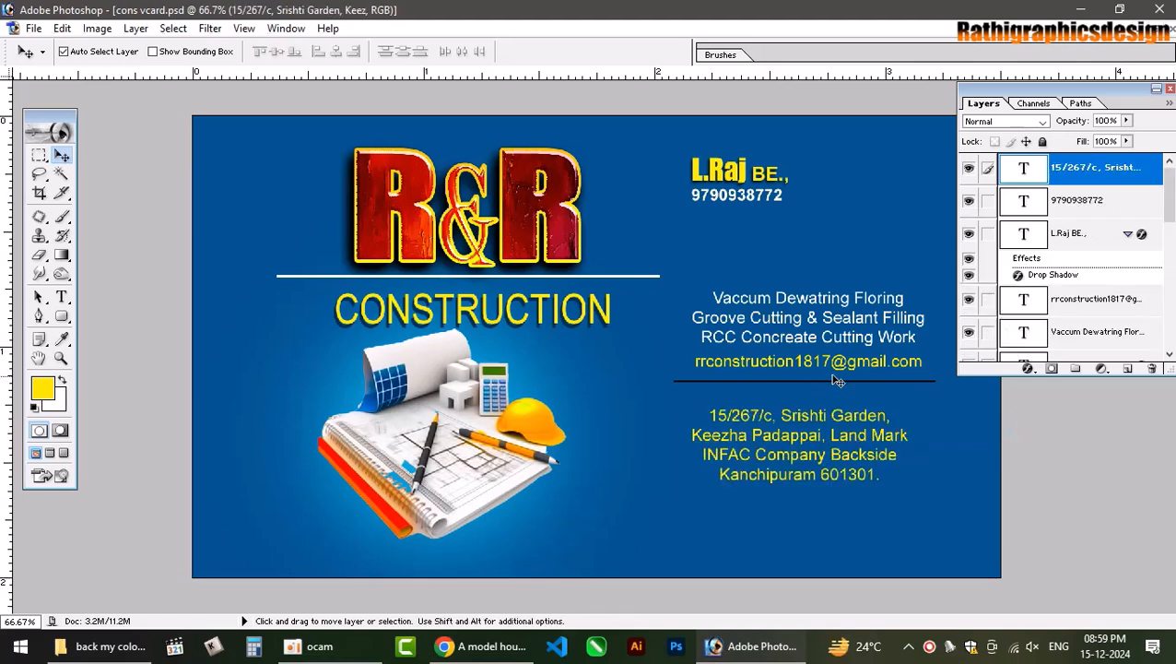
key("ctrl+z")
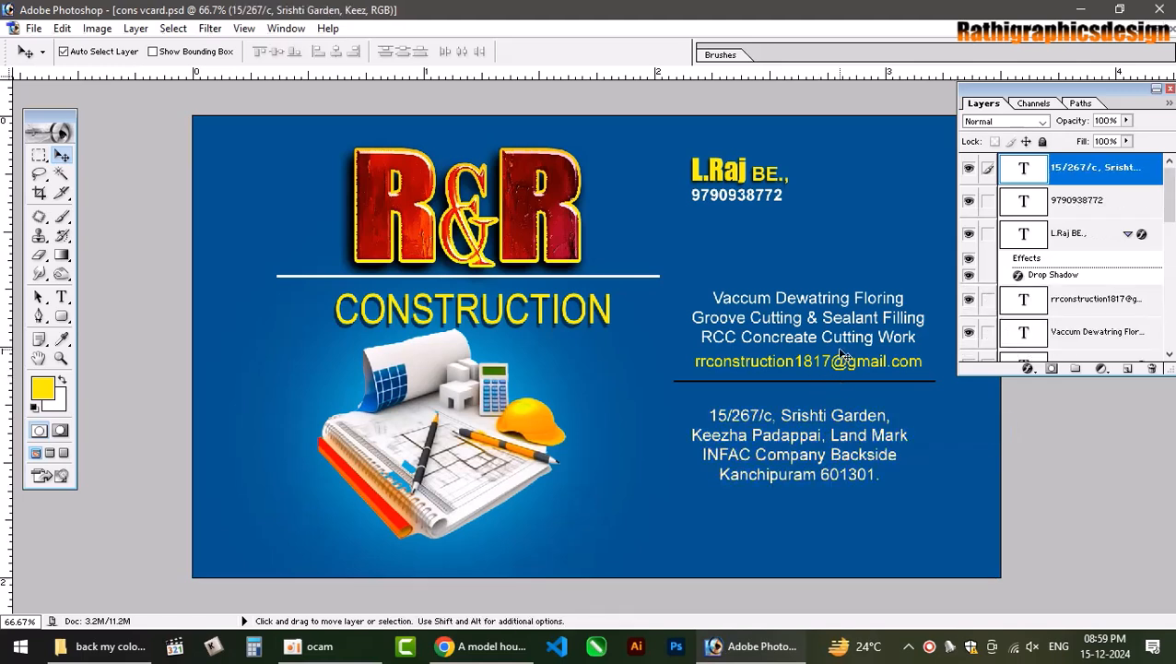
right_click(895, 382)
left_click(959, 395)
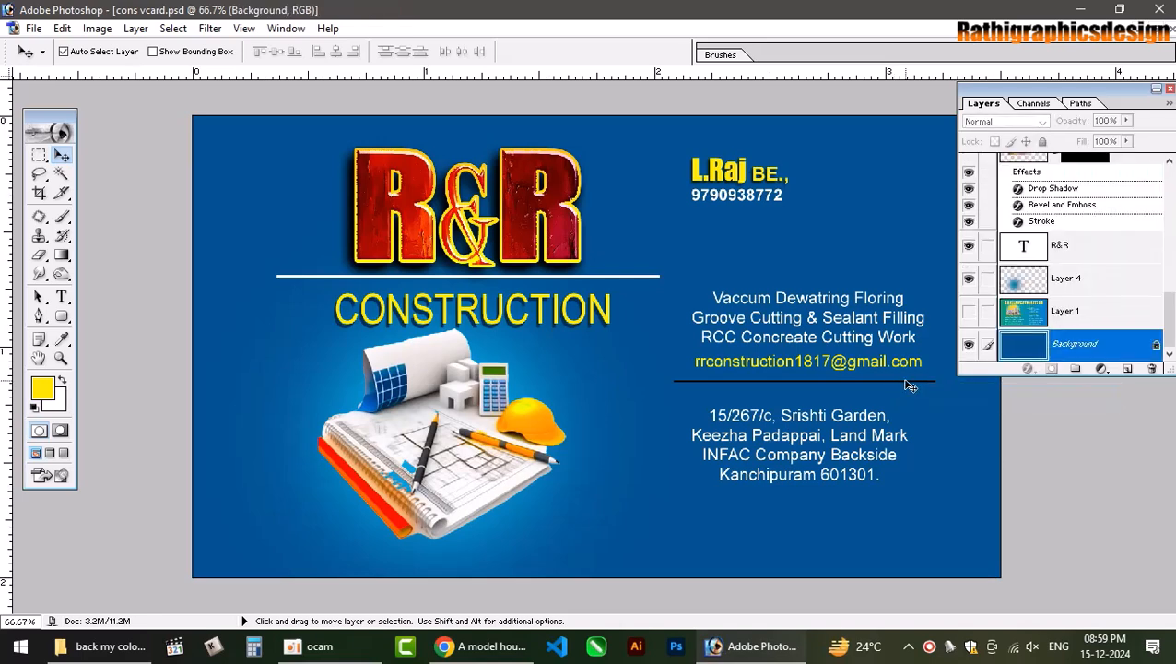
right_click(911, 385)
left_click(930, 388)
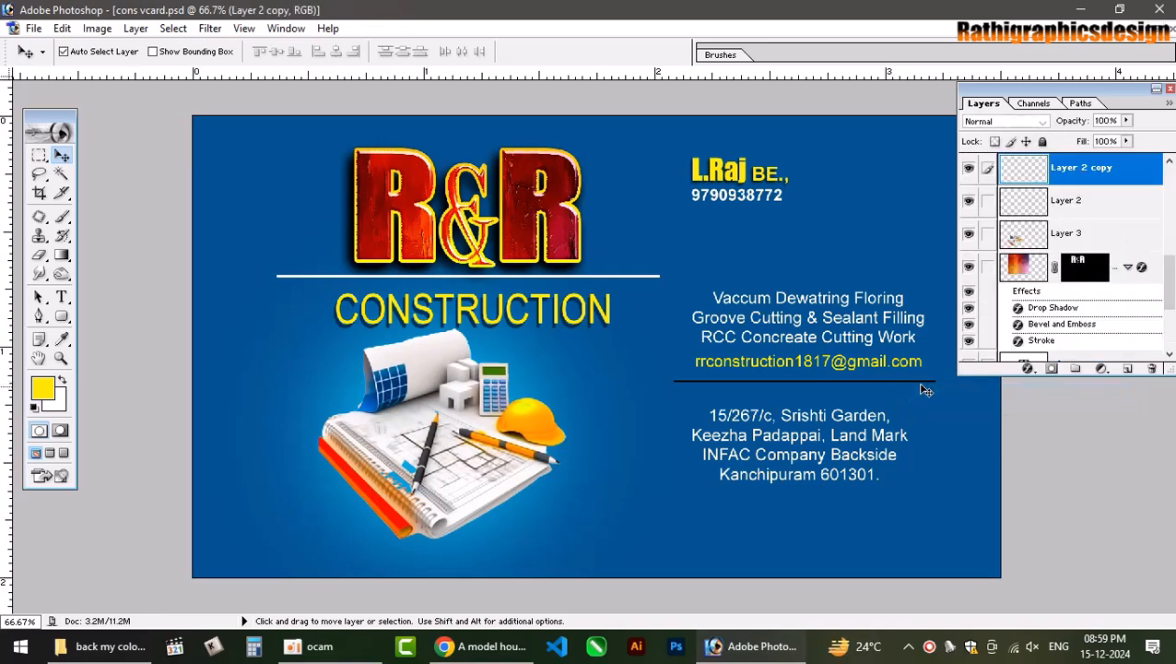
Select the divider line's pixels and fill them with light blue 33ACFF.
left_click(1009, 171, "ctrl")
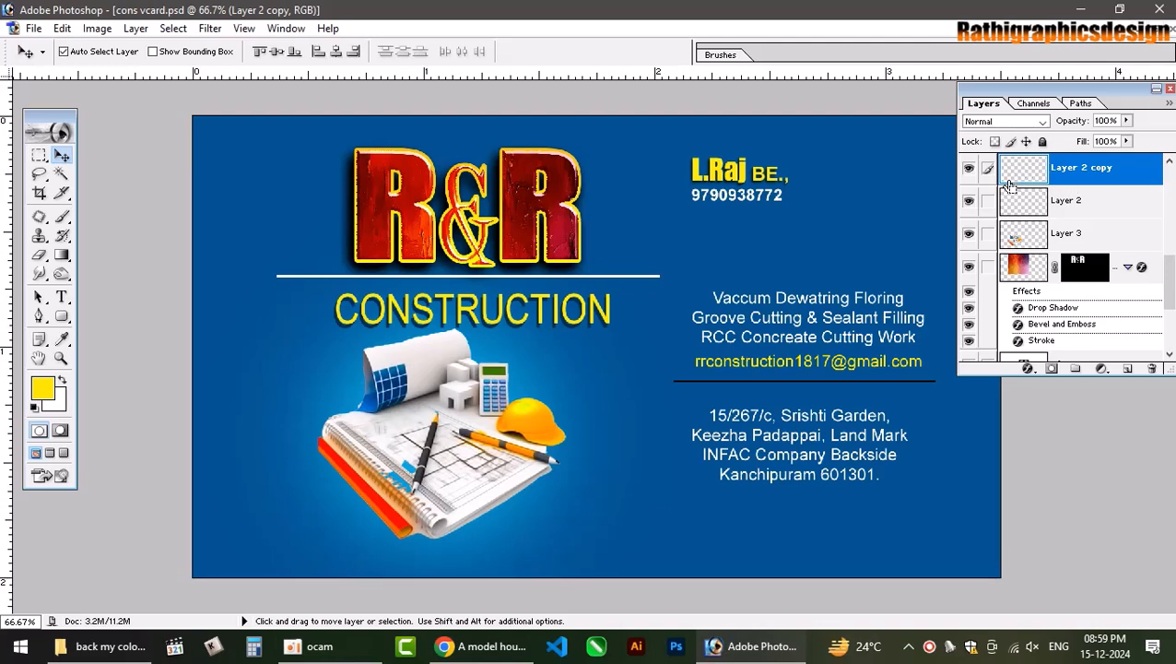
left_click(62, 340)
left_click(827, 535)
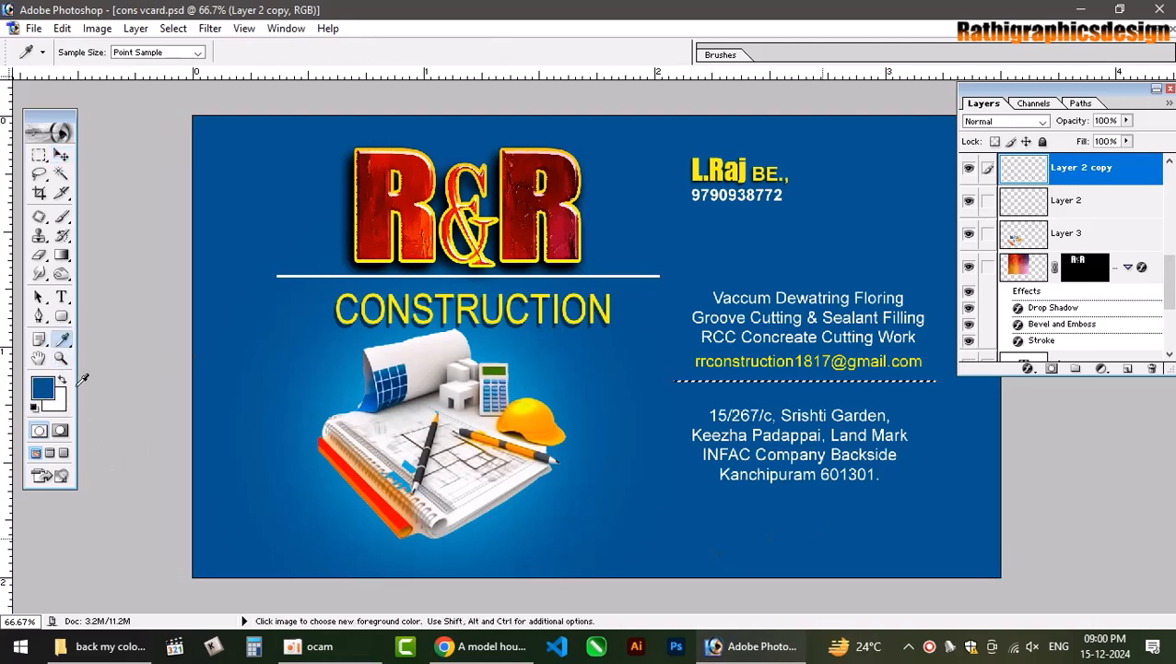
left_click(43, 388)
left_click_drag(481, 399, 502, 353)
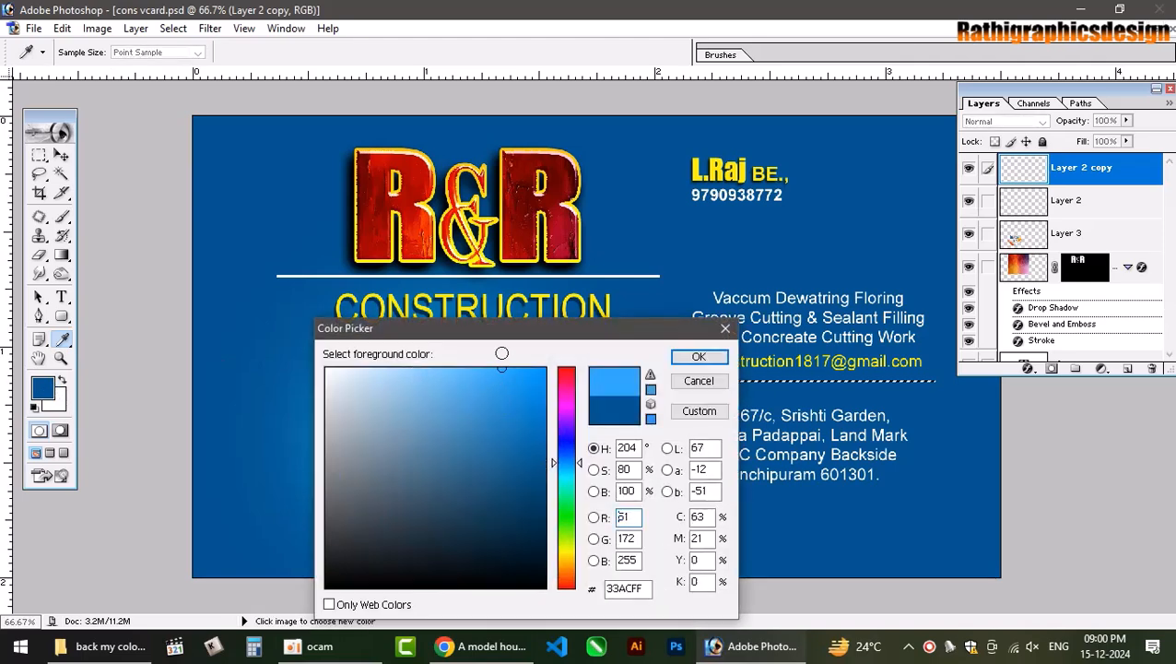
left_click(699, 357)
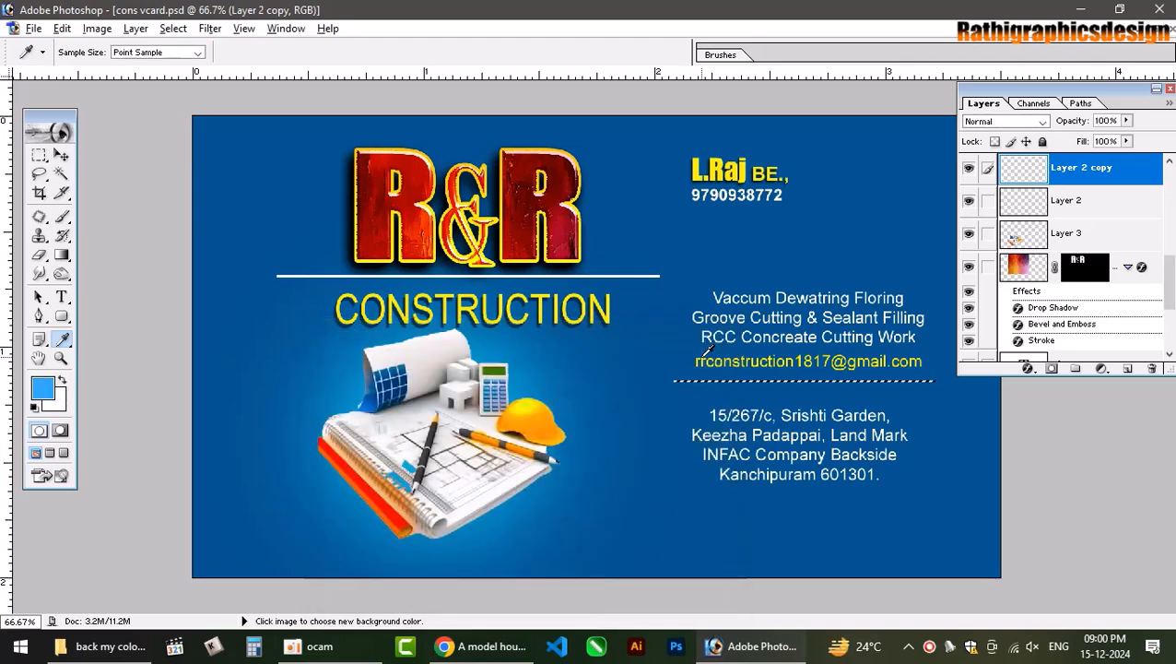
key("alt+BackSpace")
key("ctrl+d")
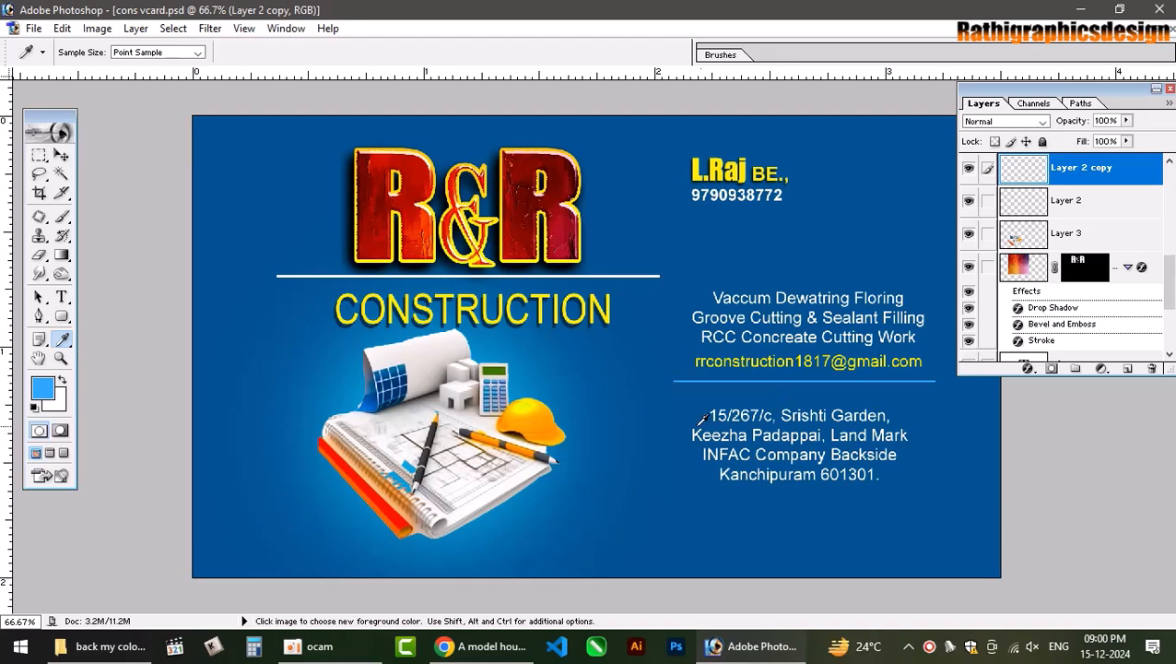
left_click(64, 159)
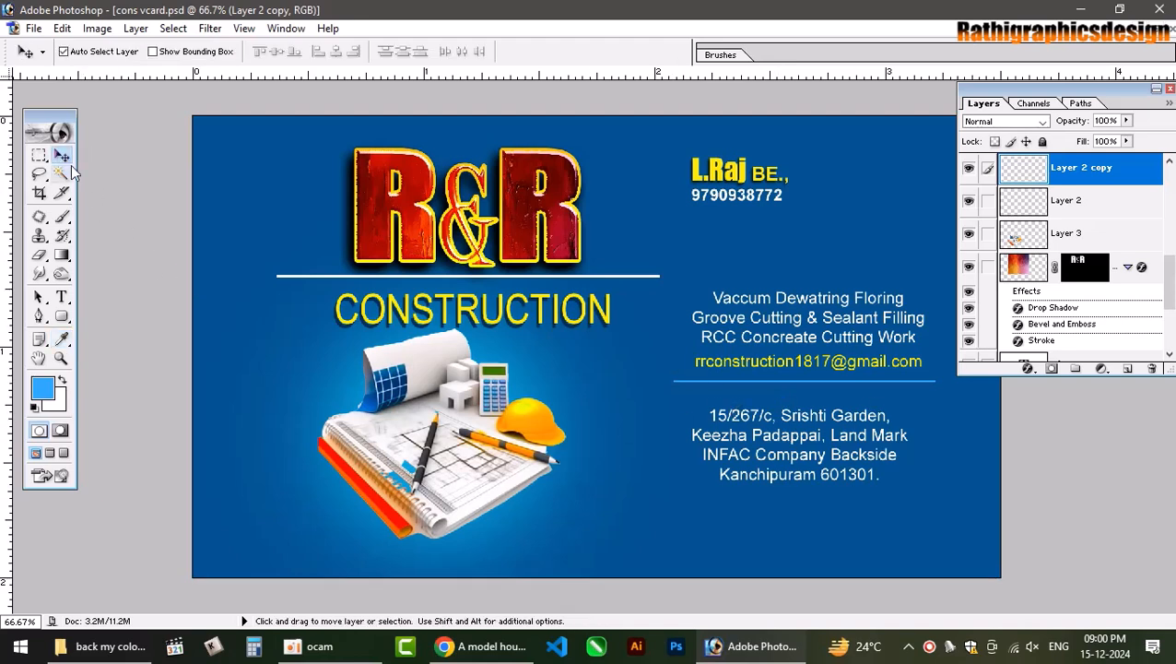
Select the address text layer and nudge it up toward the blue divider.
left_click(804, 422)
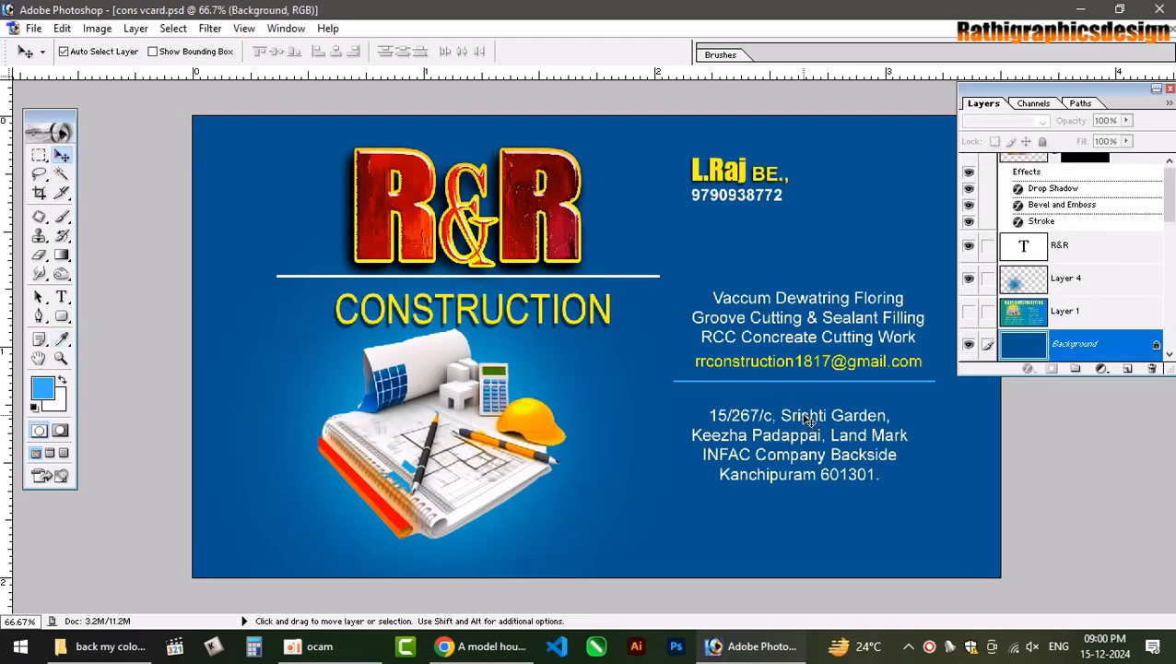
left_click(809, 422)
key("Up")
key("Up")
key("Up")
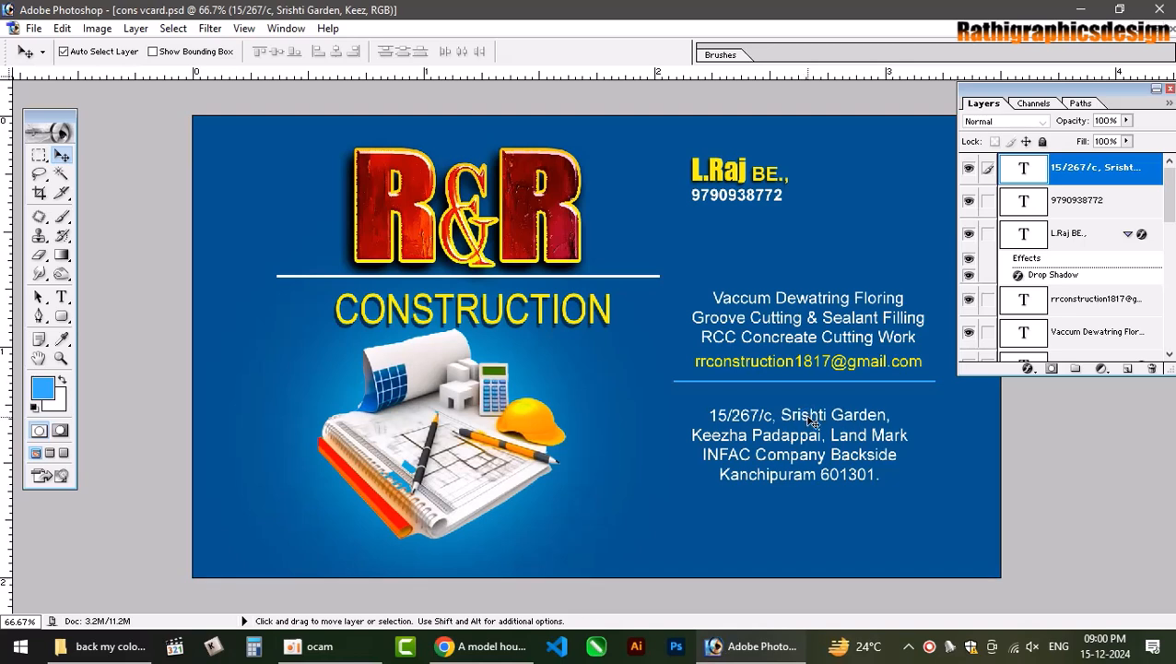
key("Down")
key("Down")
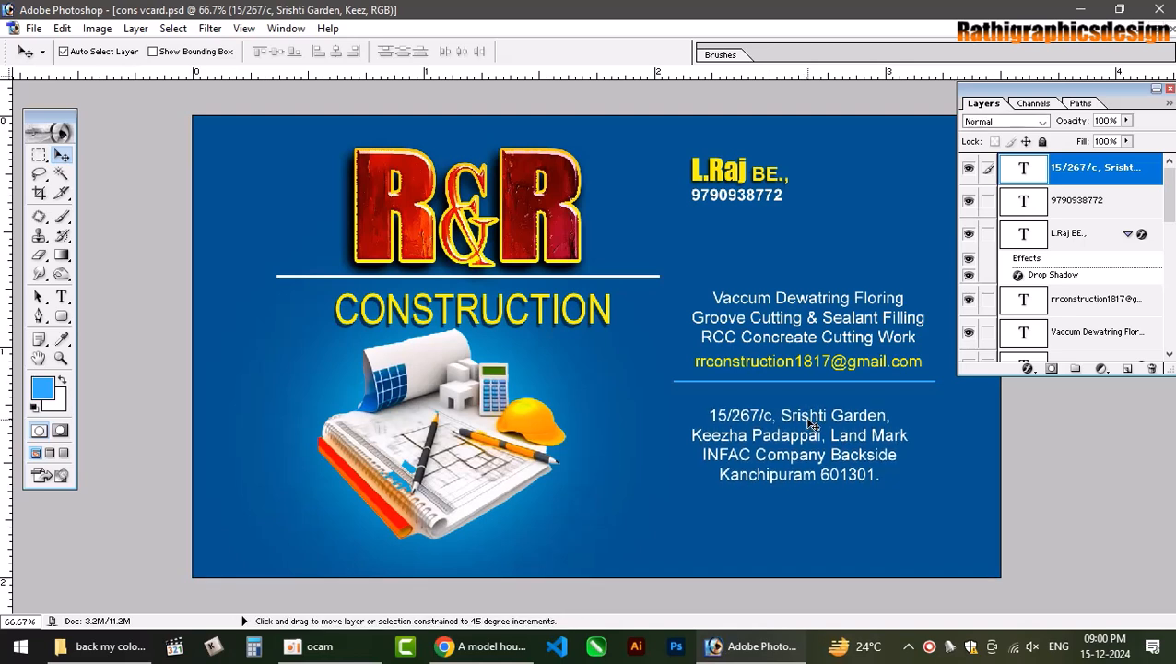
left_click(807, 420)
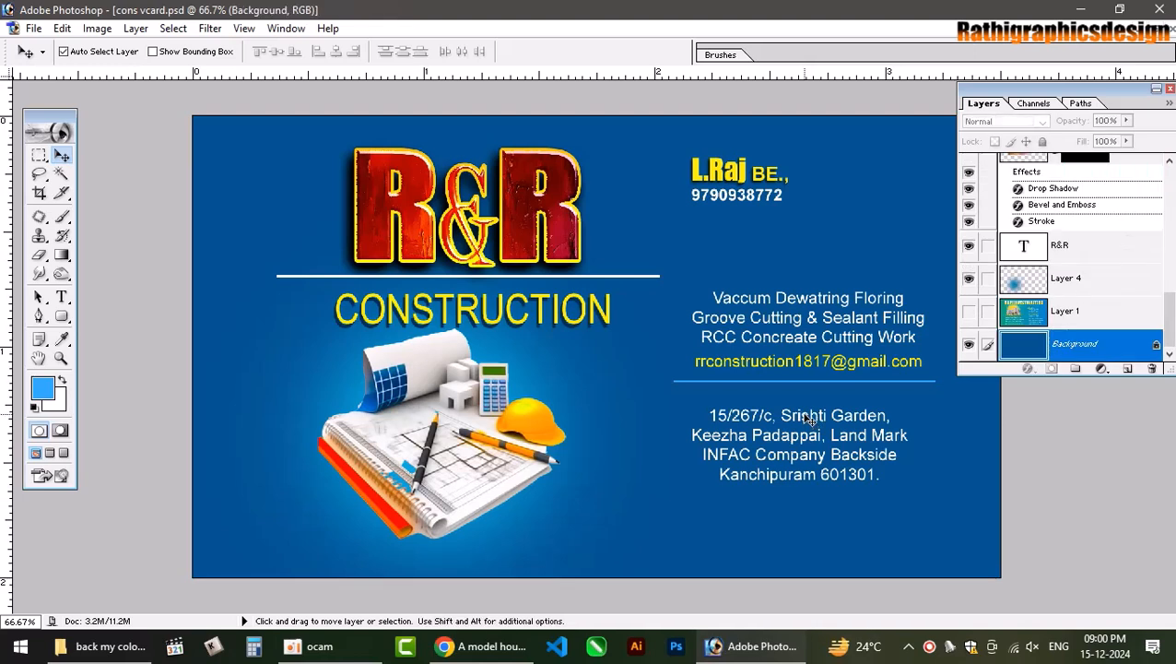
key("ctrl+a")
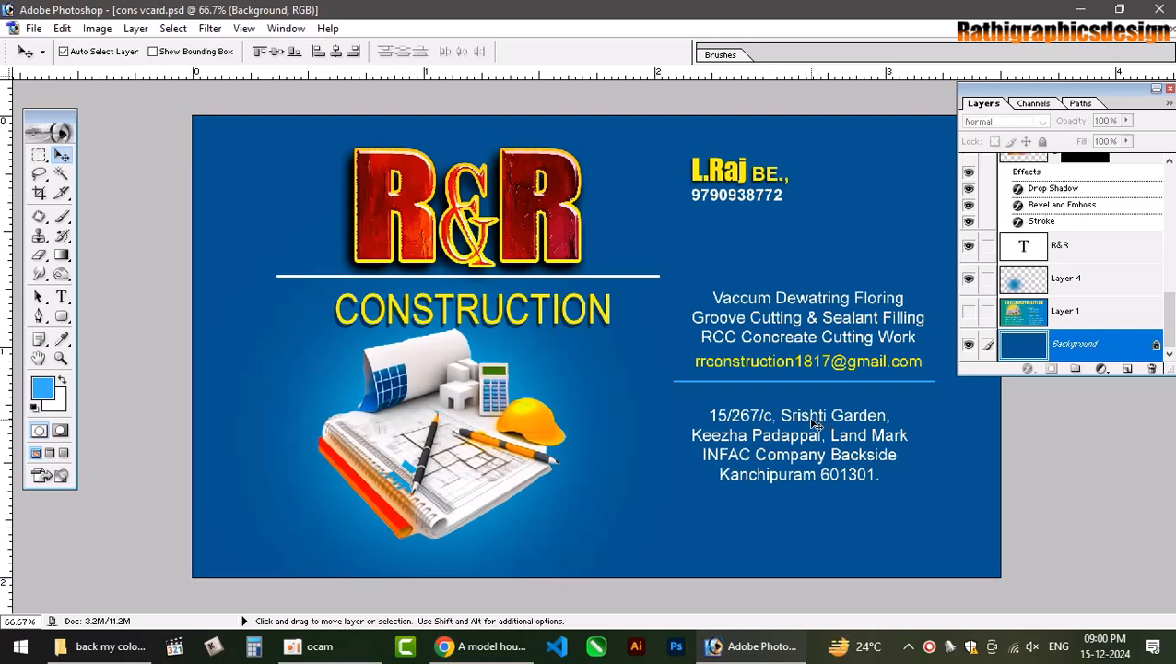
right_click(805, 420)
left_click(809, 423)
key("ctrl+shift+e")
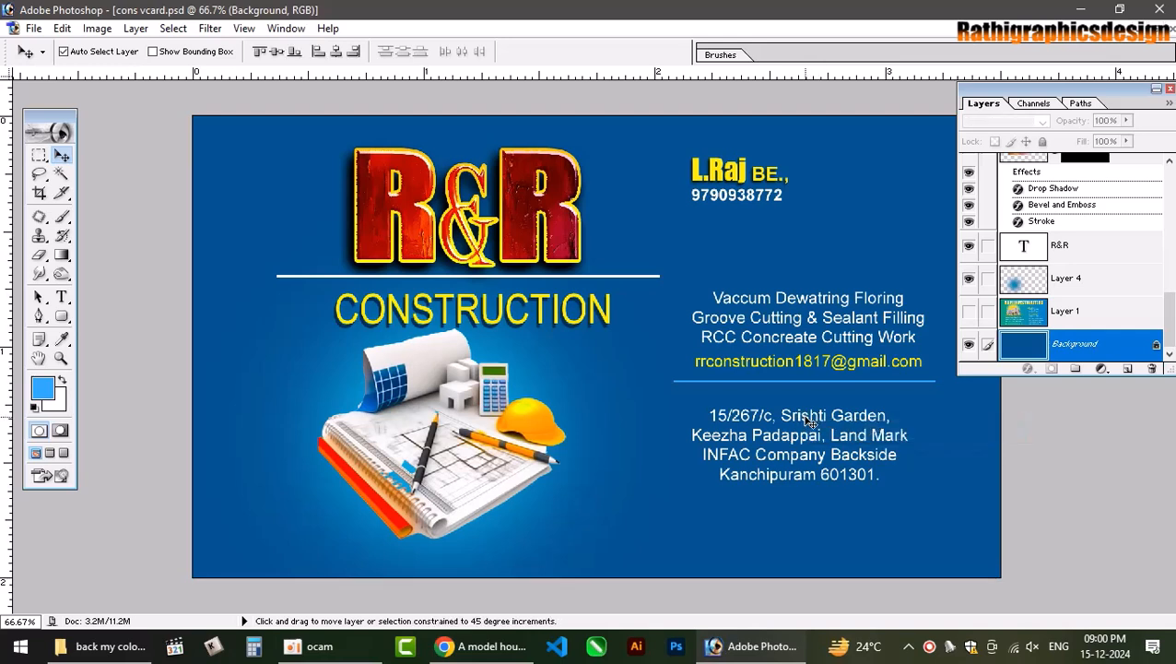
left_click(805, 420)
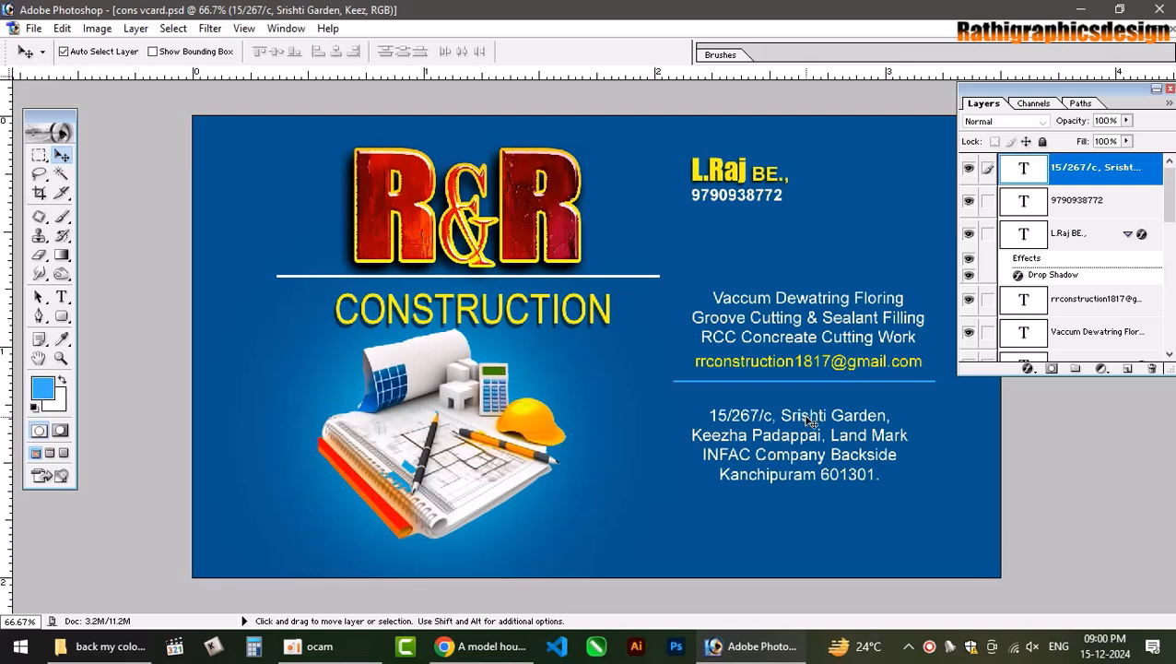
key("Up")
key("Up")
key("Up")
key("Up")
key("Up")
key("Up")
key("Up")
key("Up")
key("Up")
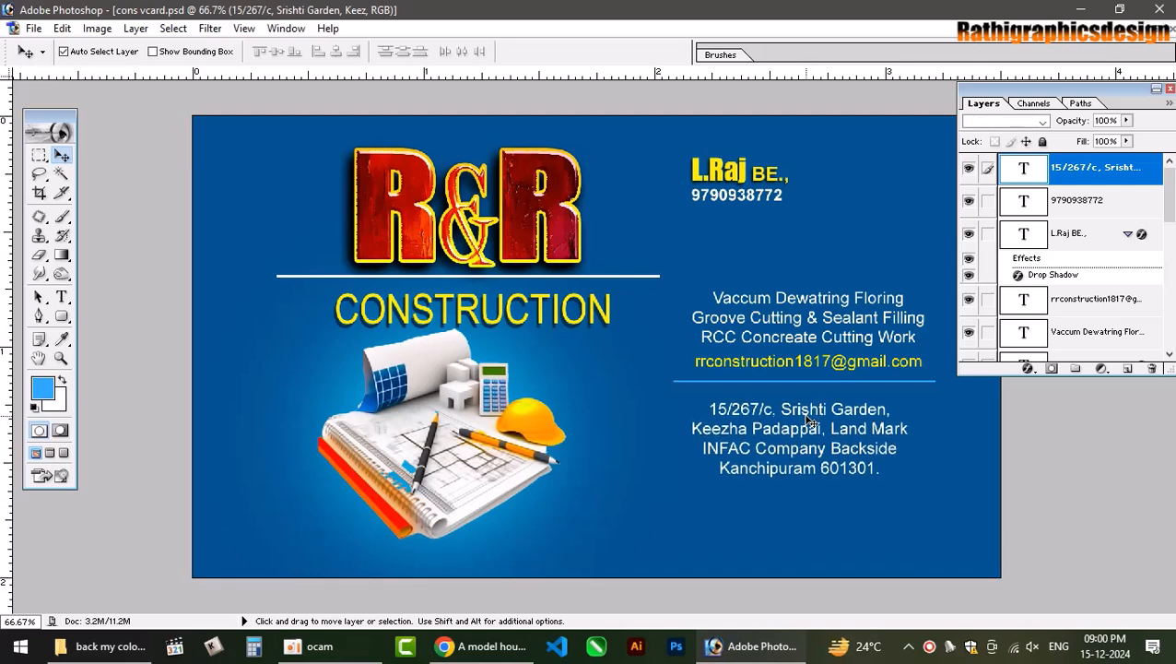
key("Up")
key("Up")
key("Up")
key("Up")
key("Up")
key("Up")
key("Up")
key("Up")
key("Up")
key("Up")
key("Up")
key("Up")
key("Up")
key("Up")
key("Up")
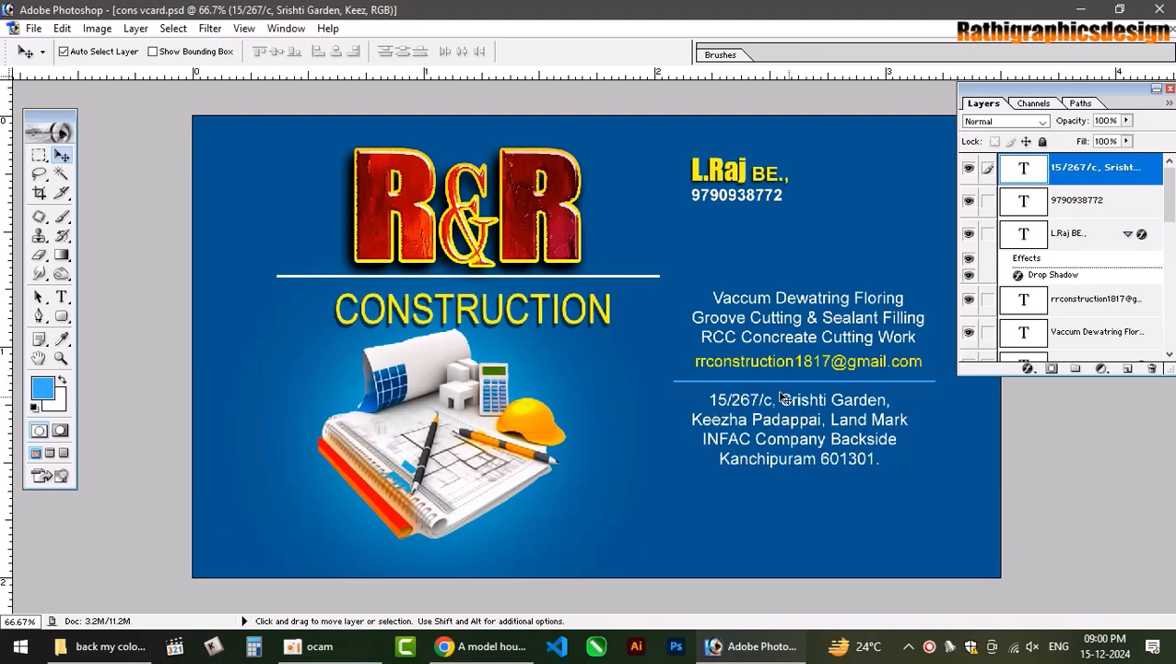
Align the address block's horizontal centre with the service text layer.
left_click(807, 302)
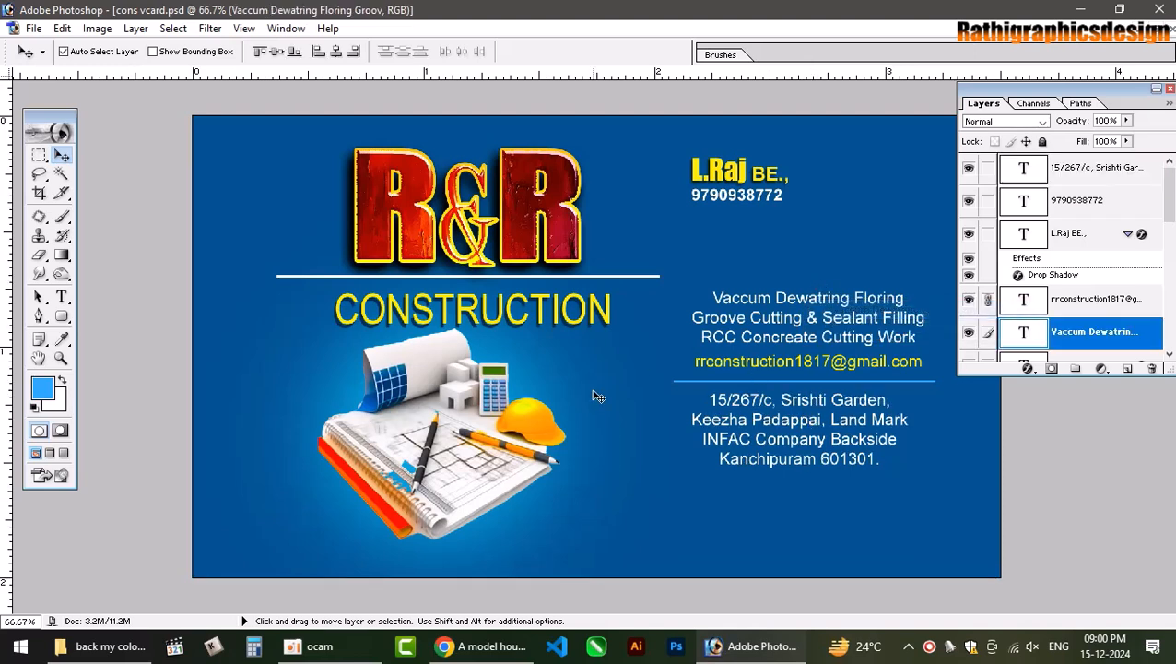
key("ctrl+t")
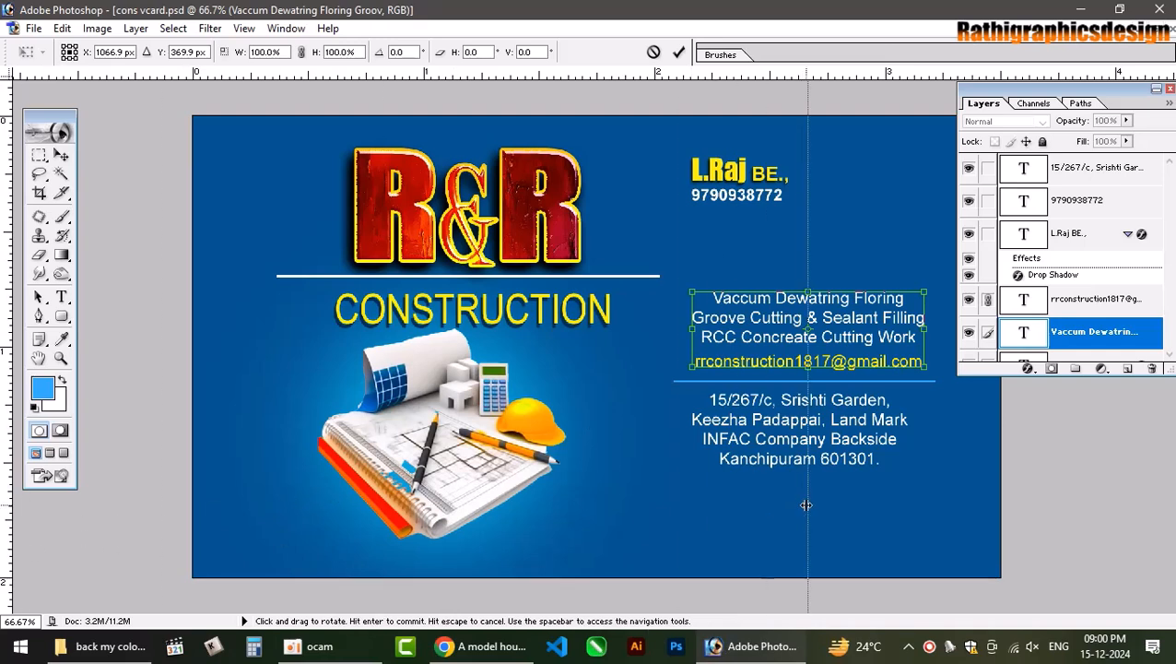
key("Return")
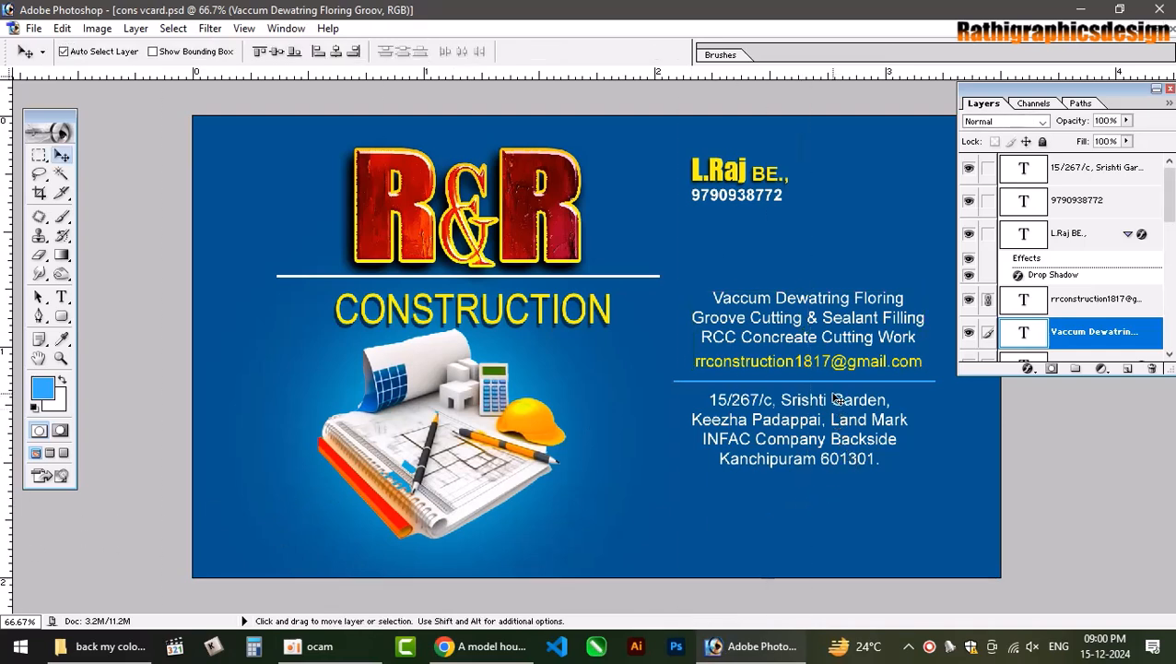
key("alt+shift+bracketleft")
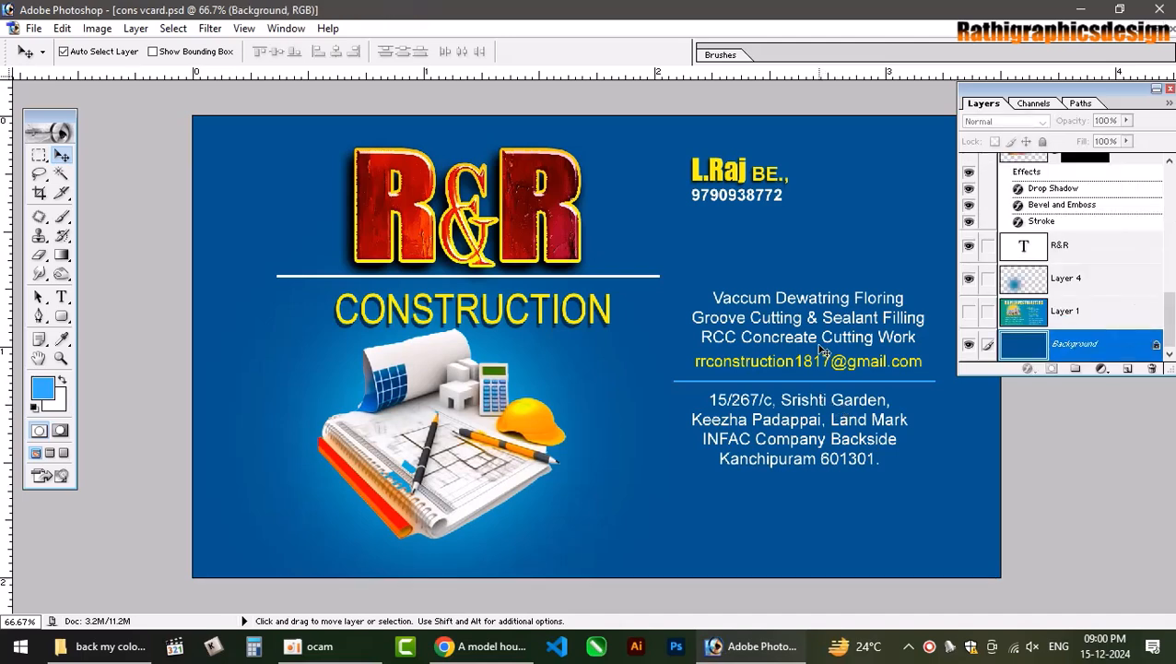
key("alt+shift+bracketright")
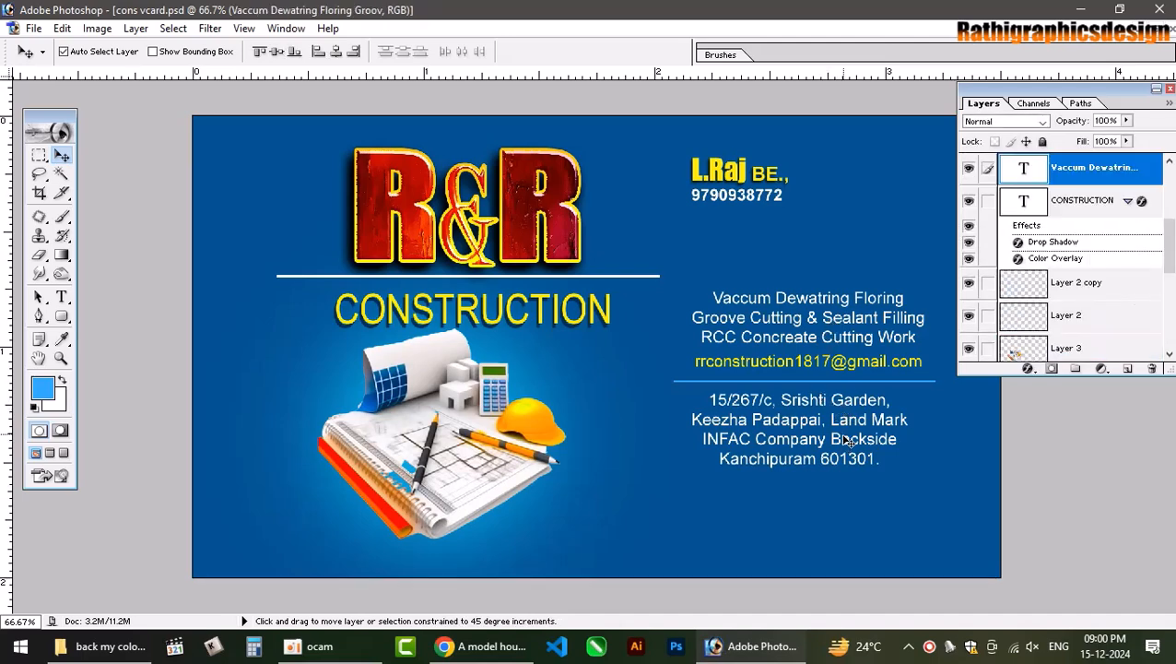
right_click(846, 443)
key("Escape")
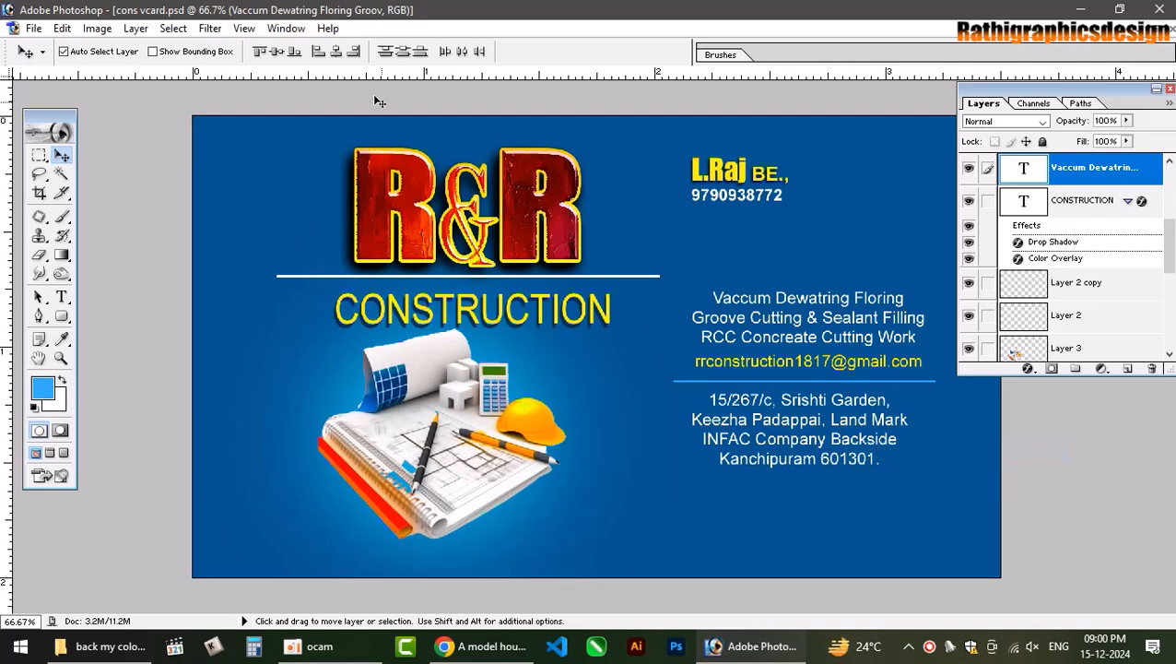
left_click(337, 52)
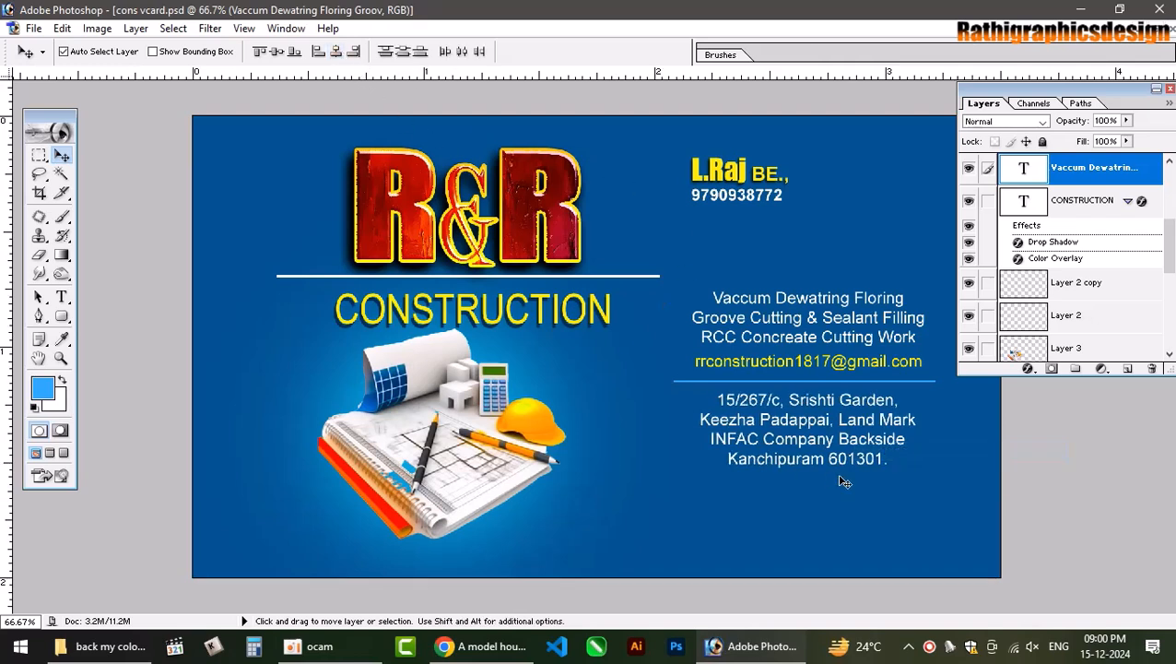
key("alt+shift+bracketleft")
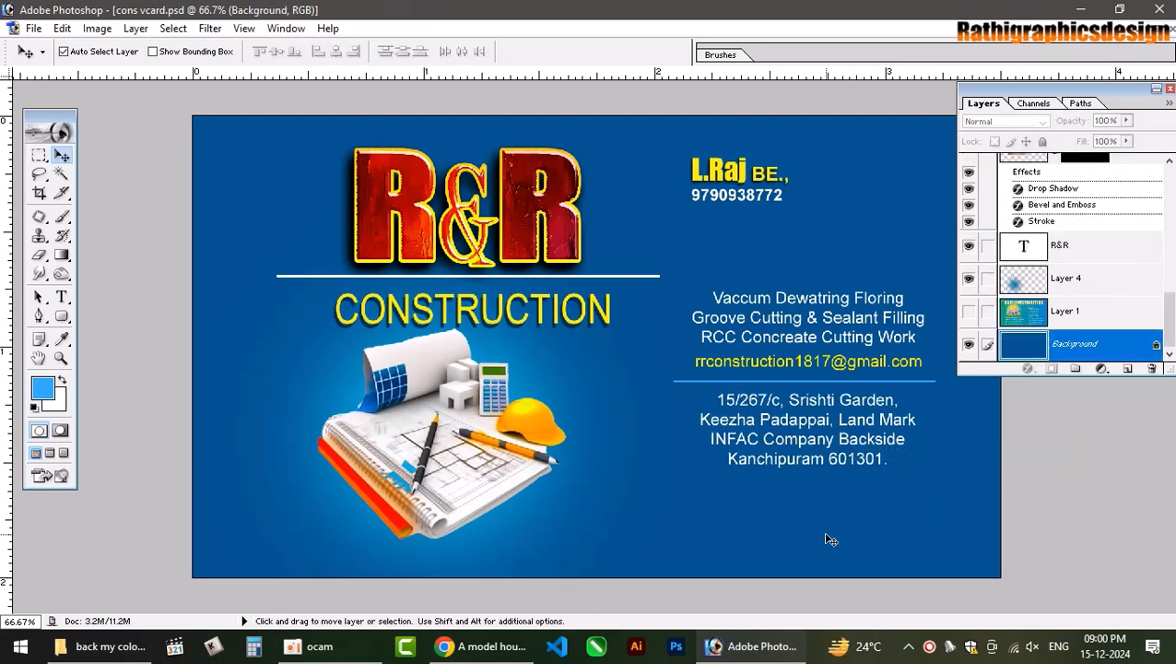
Search Google Images for 'construction background' and load more results.
left_click(455, 648)
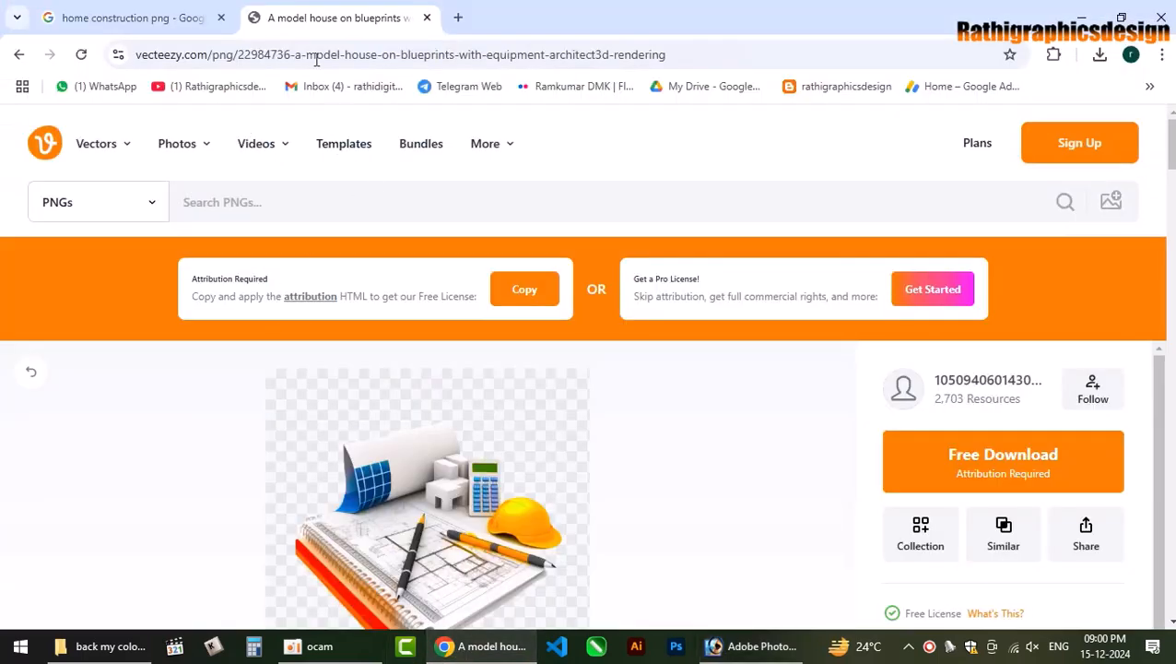
left_click(427, 18)
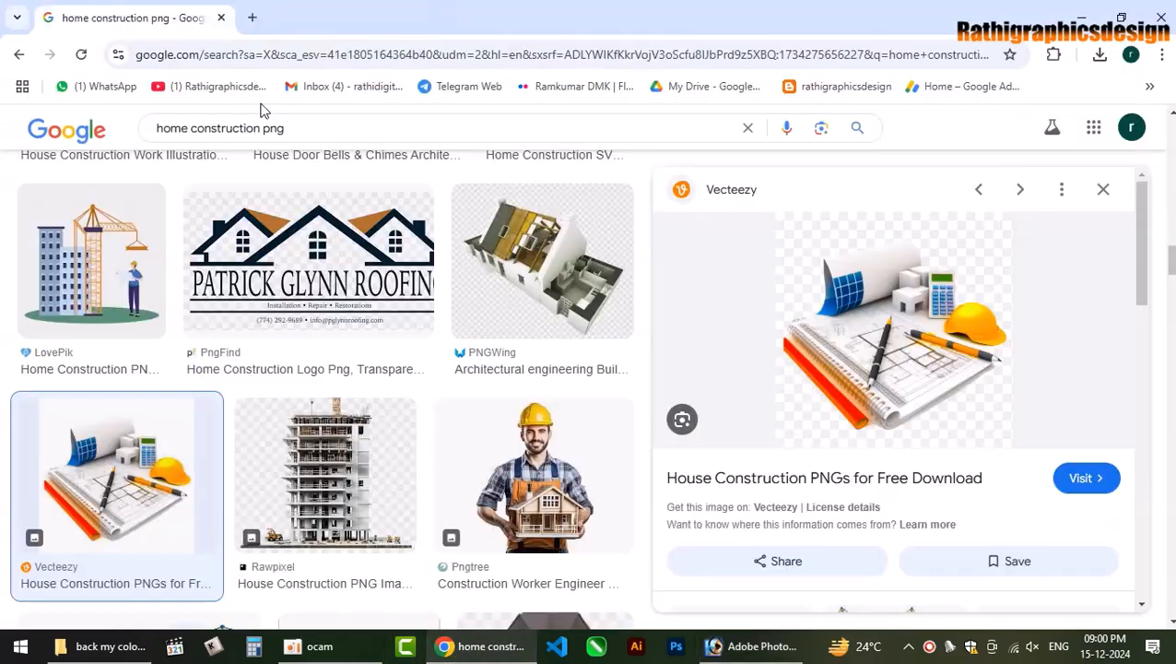
left_click(310, 54)
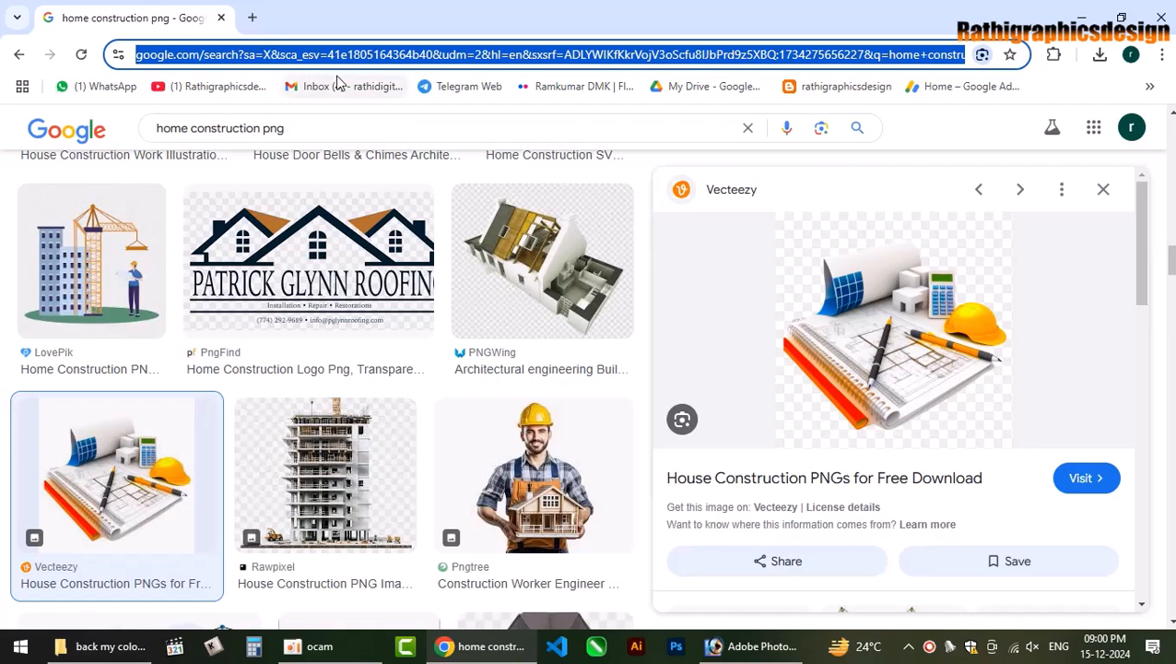
type("cons")
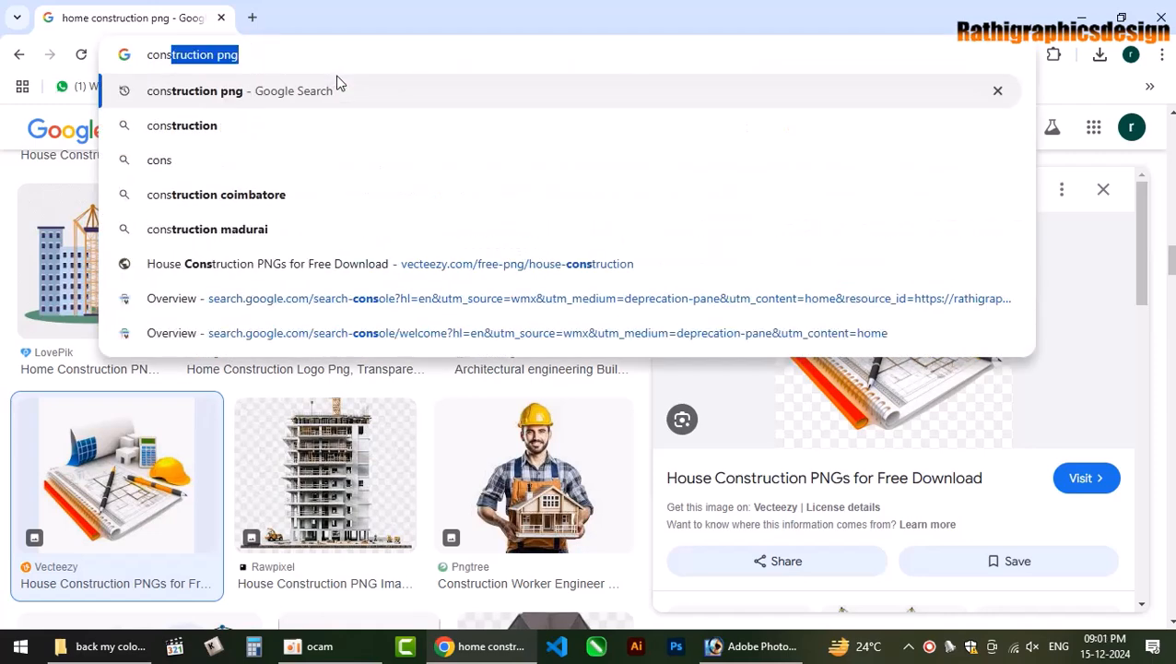
key("Right")
key("BackSpace")
key("BackSpace")
key("BackSpace")
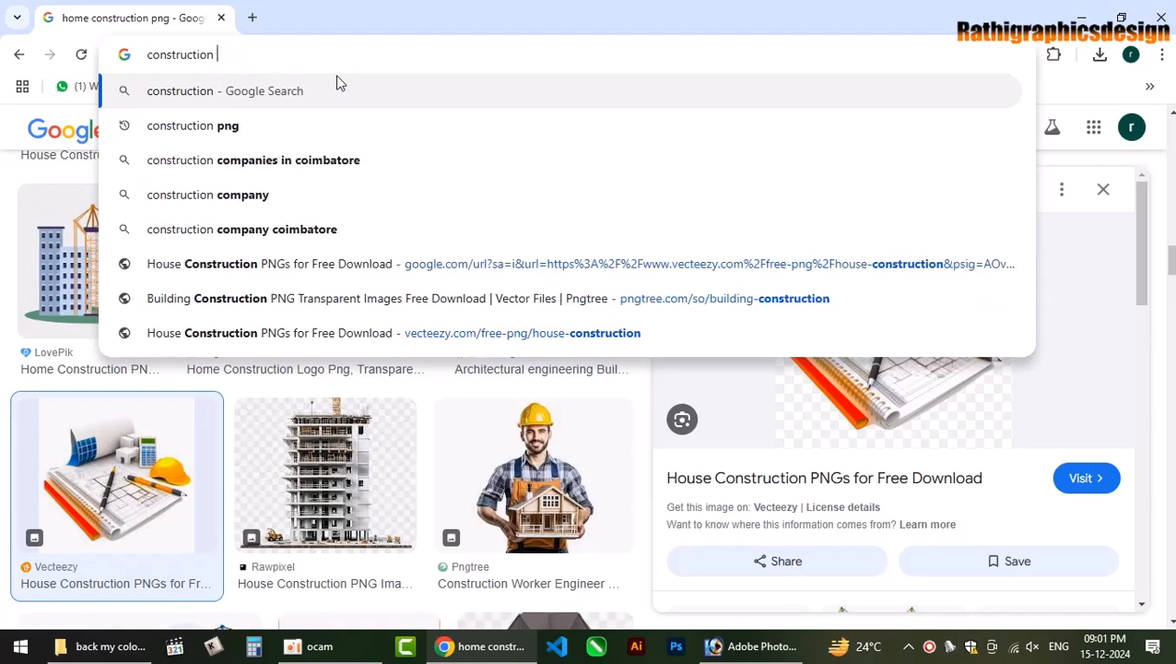
type("back")
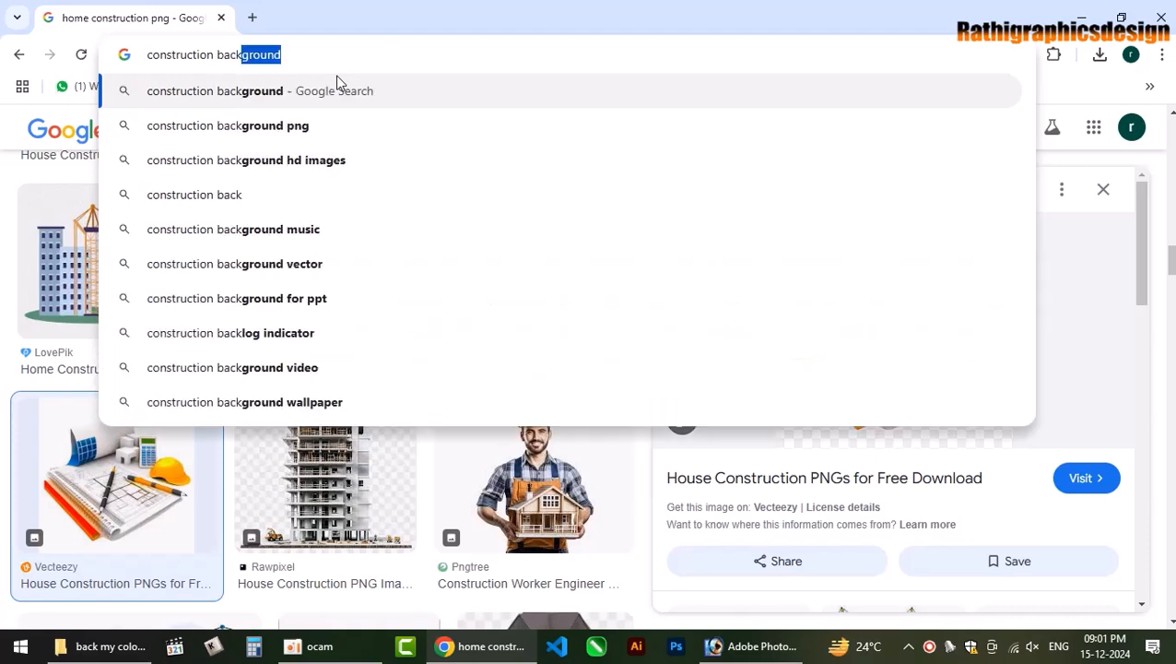
key("Return")
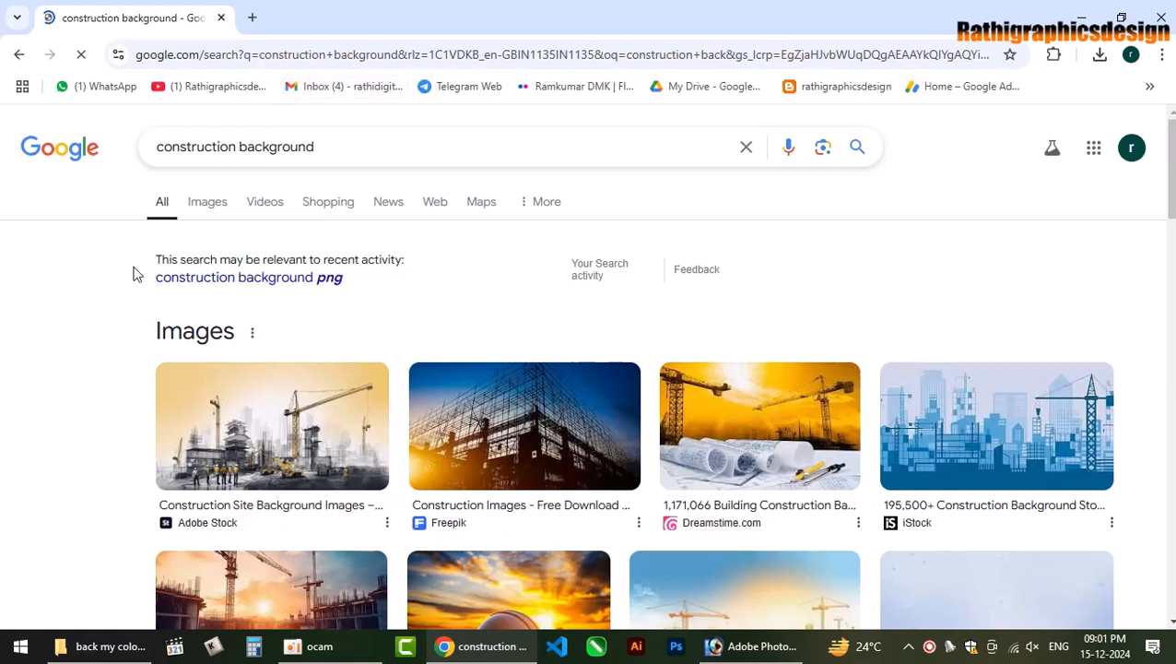
scroll(421, 487, "down", 1)
scroll(420, 487, "down", 3)
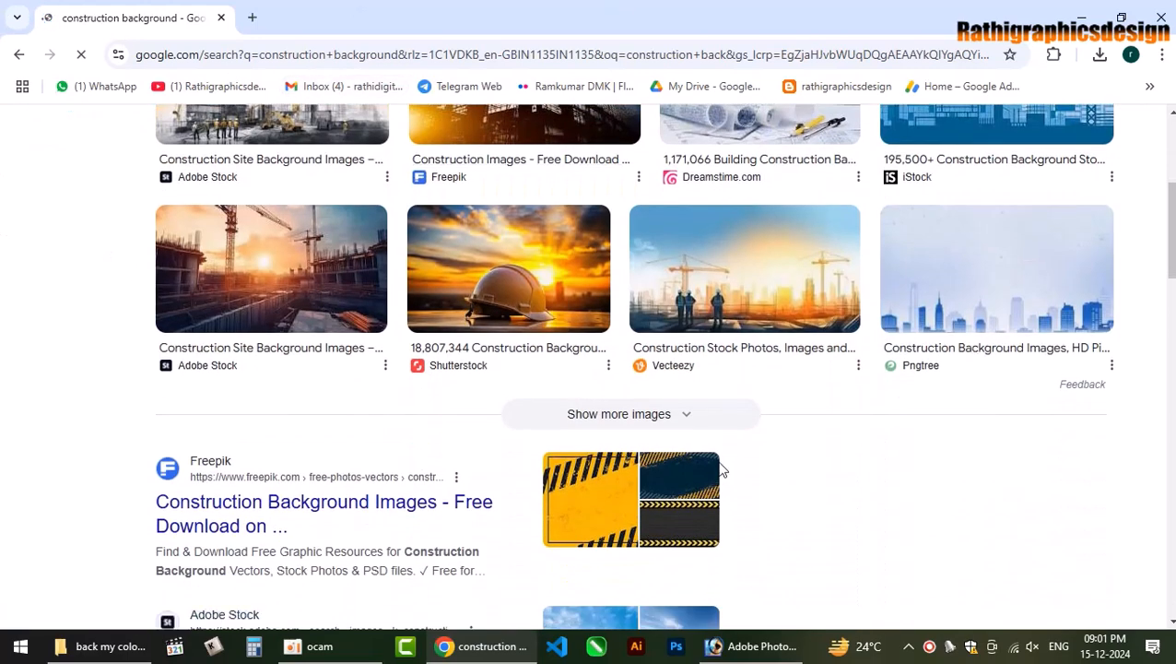
left_click(662, 422)
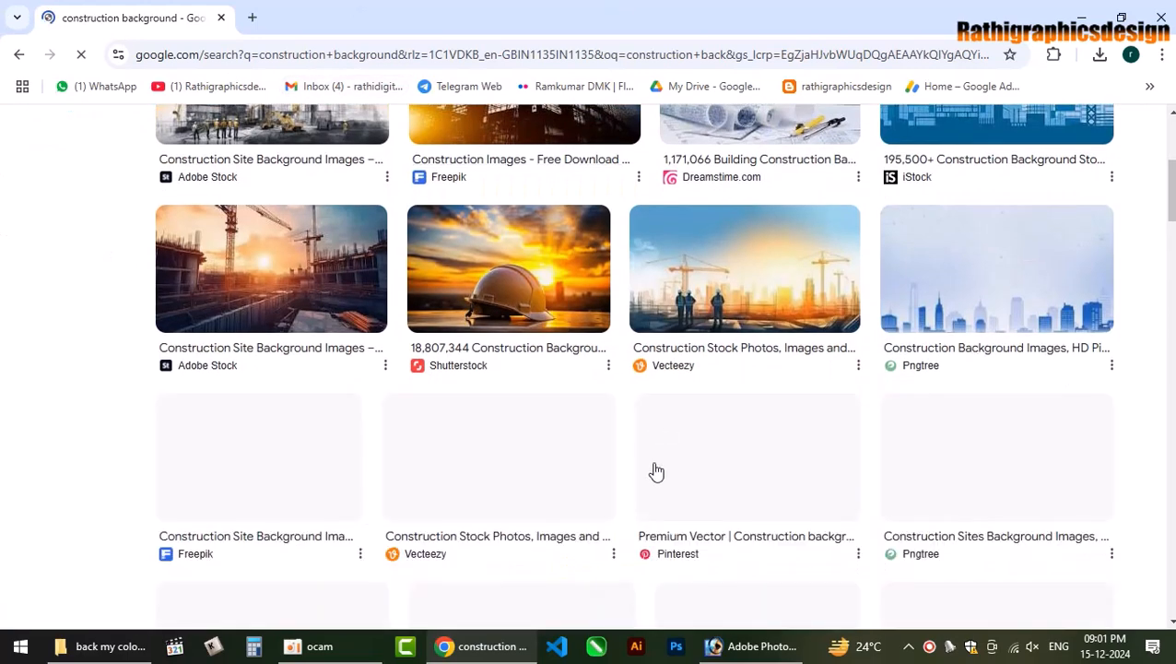
scroll(725, 477, "down", 1)
scroll(725, 478, "down", 1)
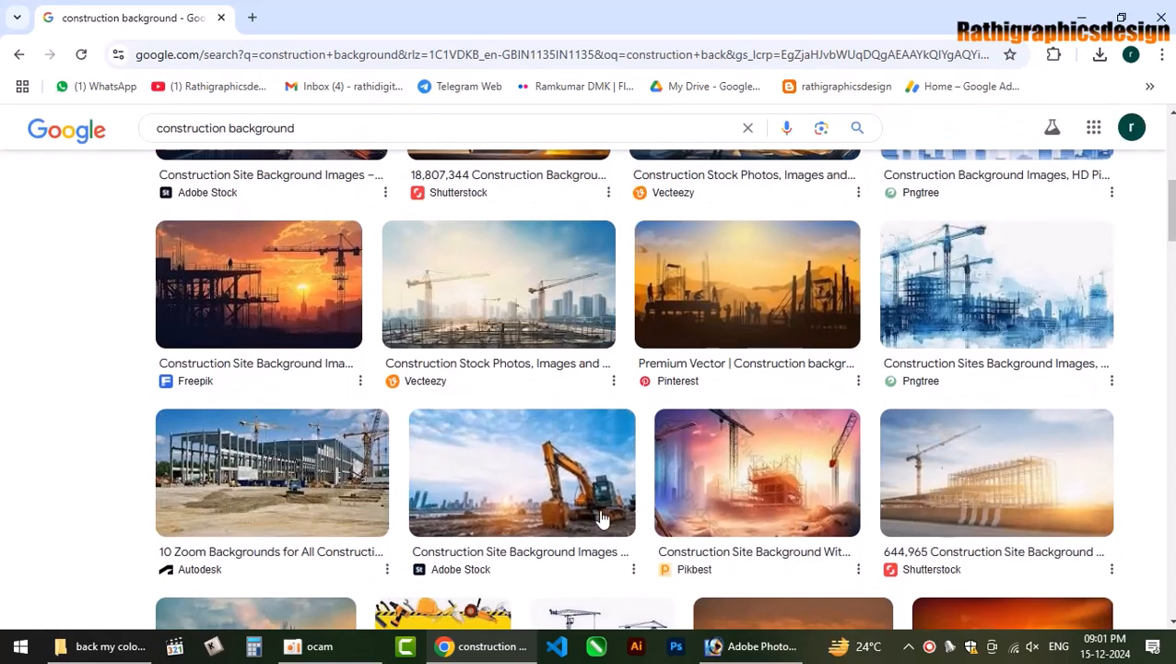
Save the blue watercolour Pngtree construction painting as a JPG in Downloads.
left_click(1003, 318)
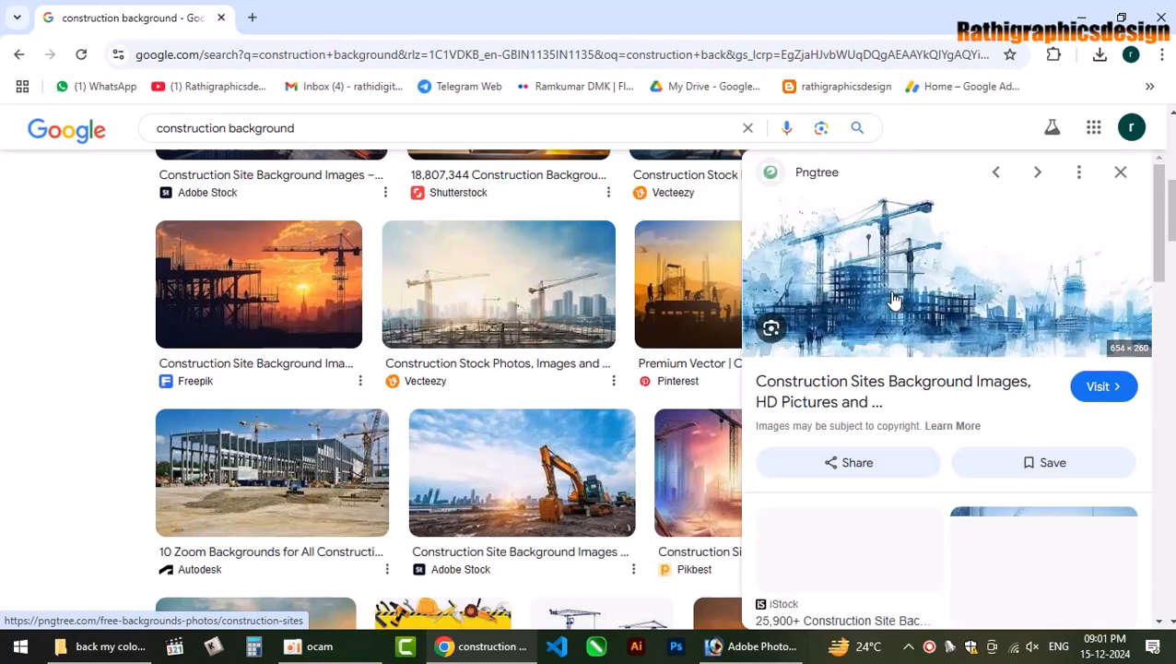
right_click(925, 214)
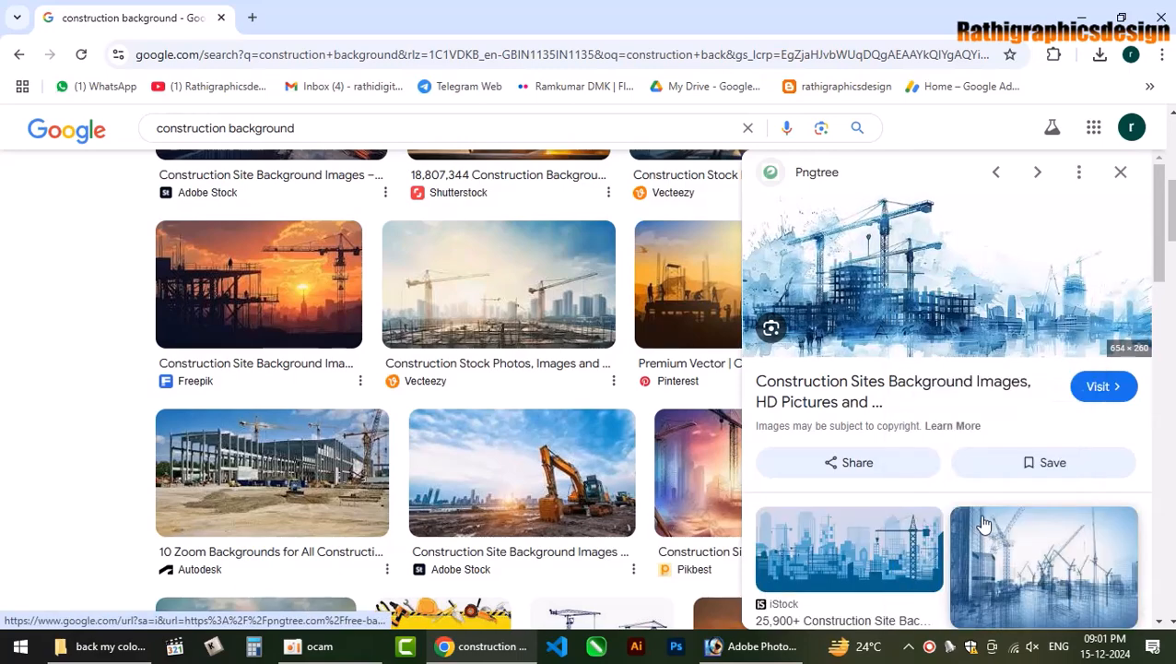
left_click(986, 516)
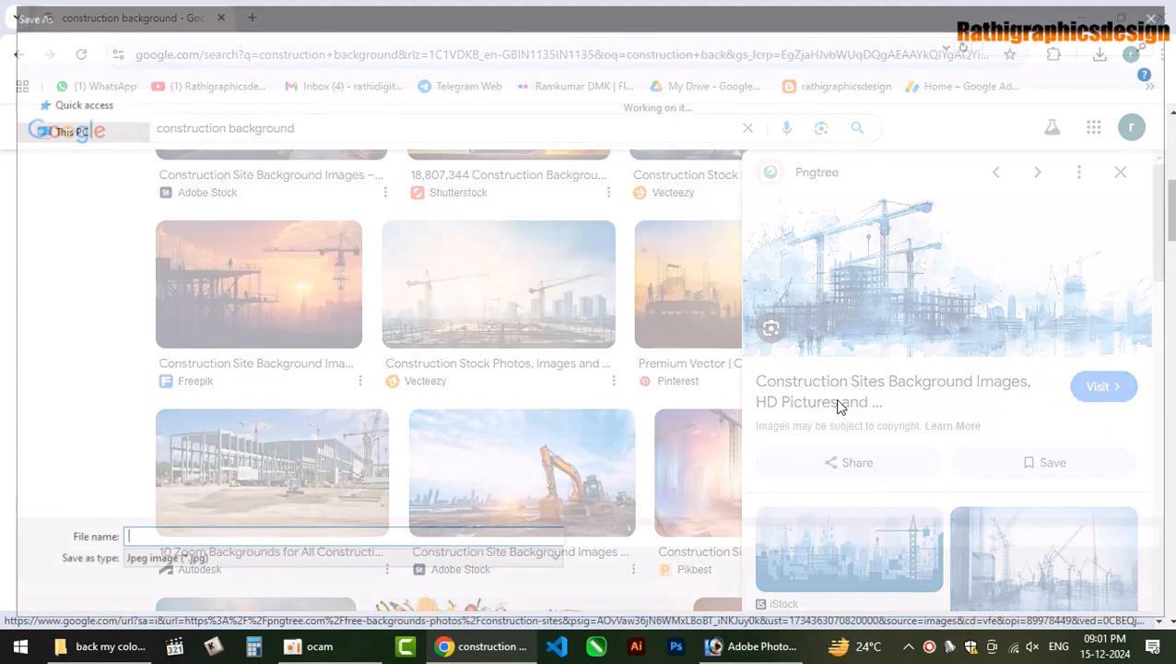
key("Return")
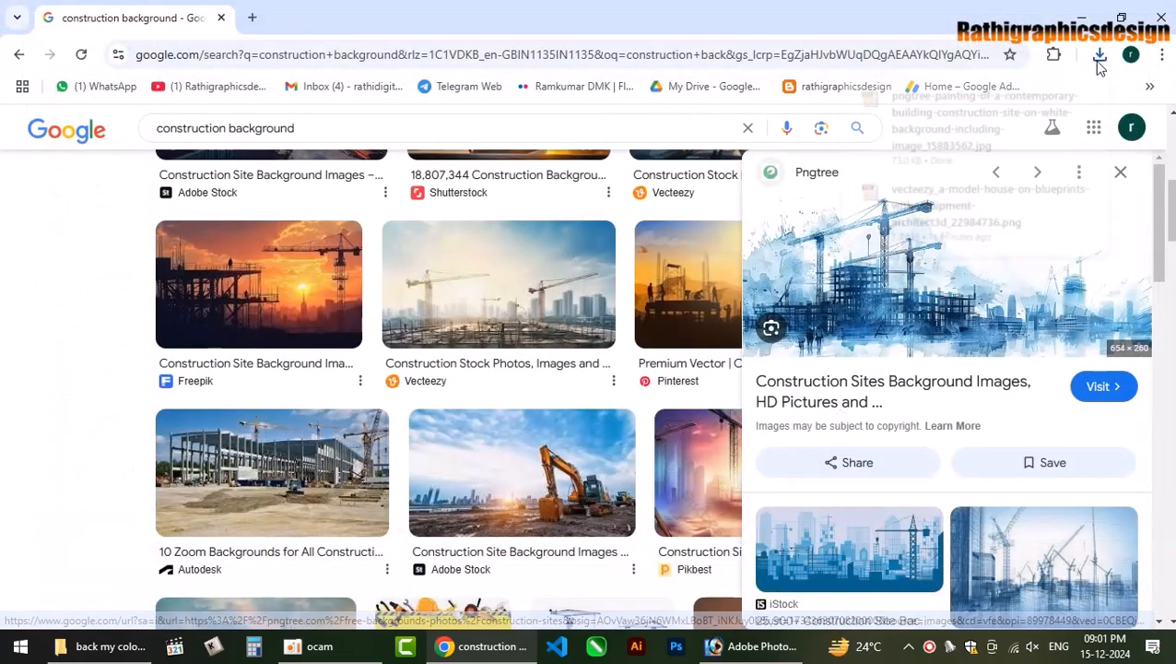
left_click(1100, 54)
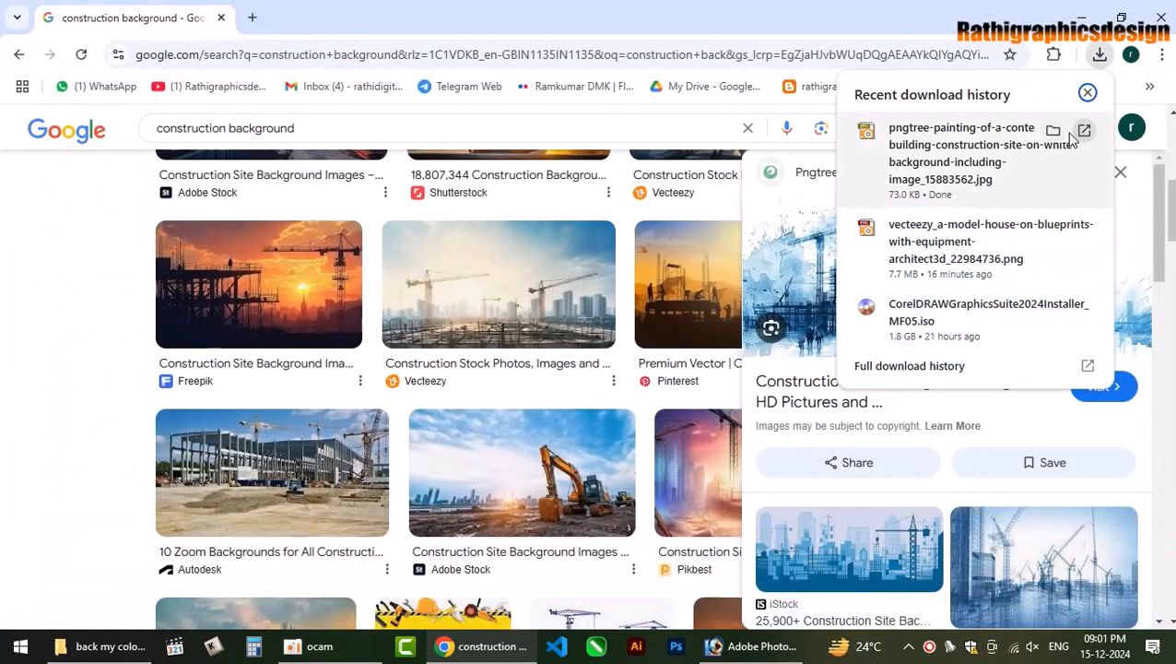
left_click(1052, 129)
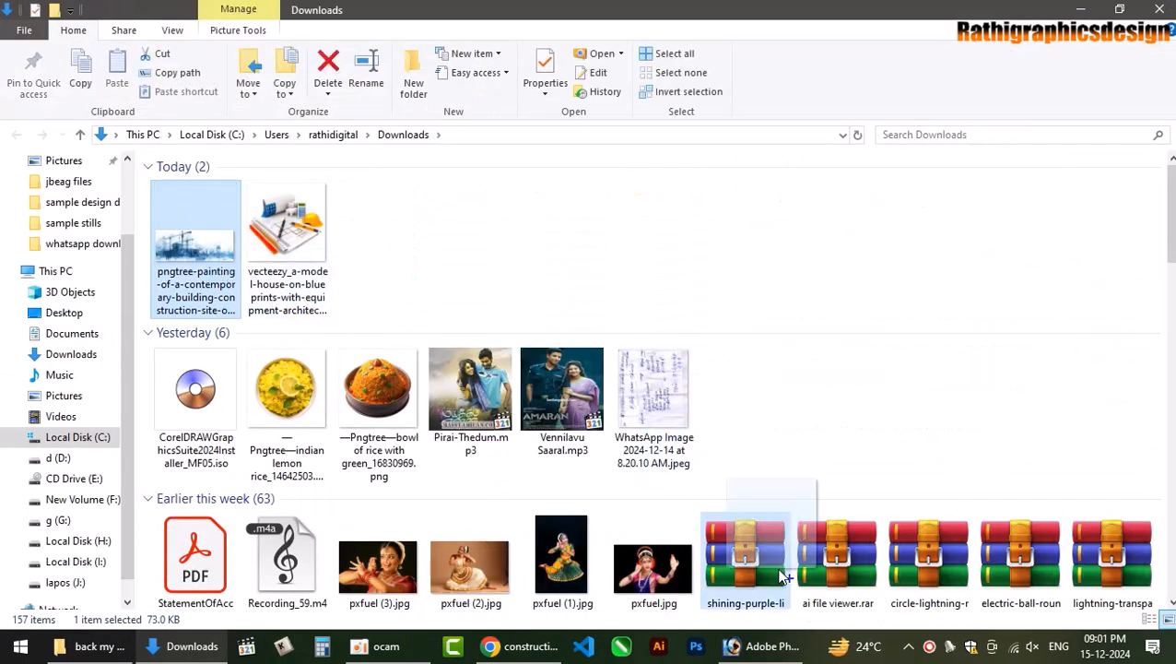
left_click(749, 646)
Open the downloaded painting and copy it onto the business card as a new layer.
left_click_drag(696, 410, 579, 393)
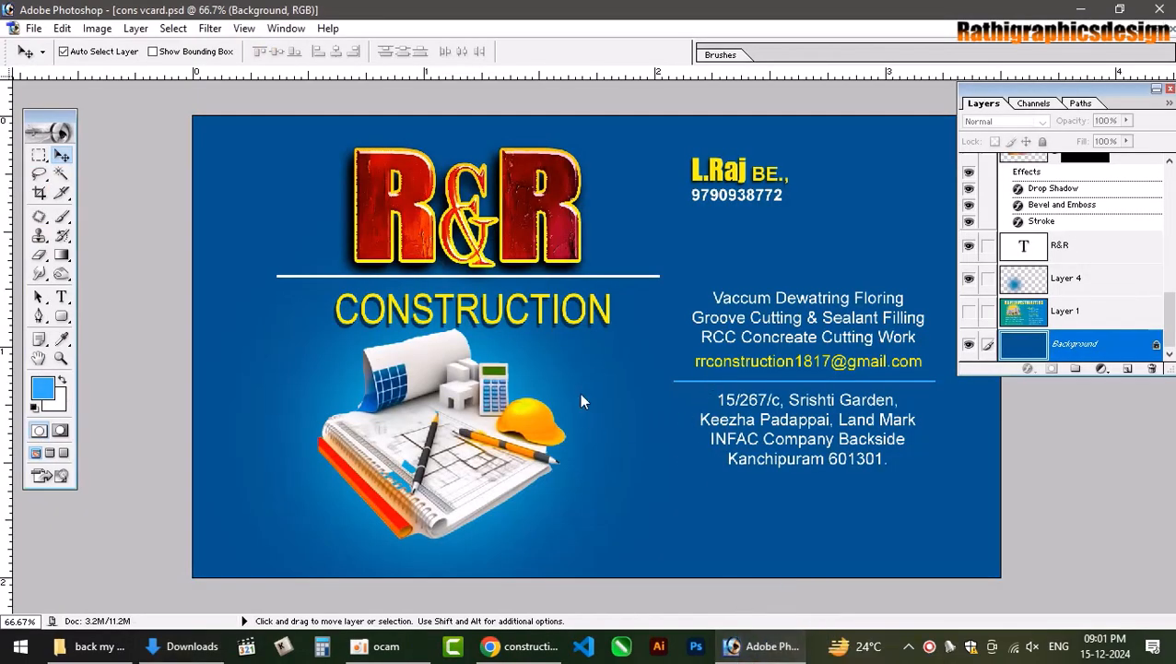
left_click(652, 426)
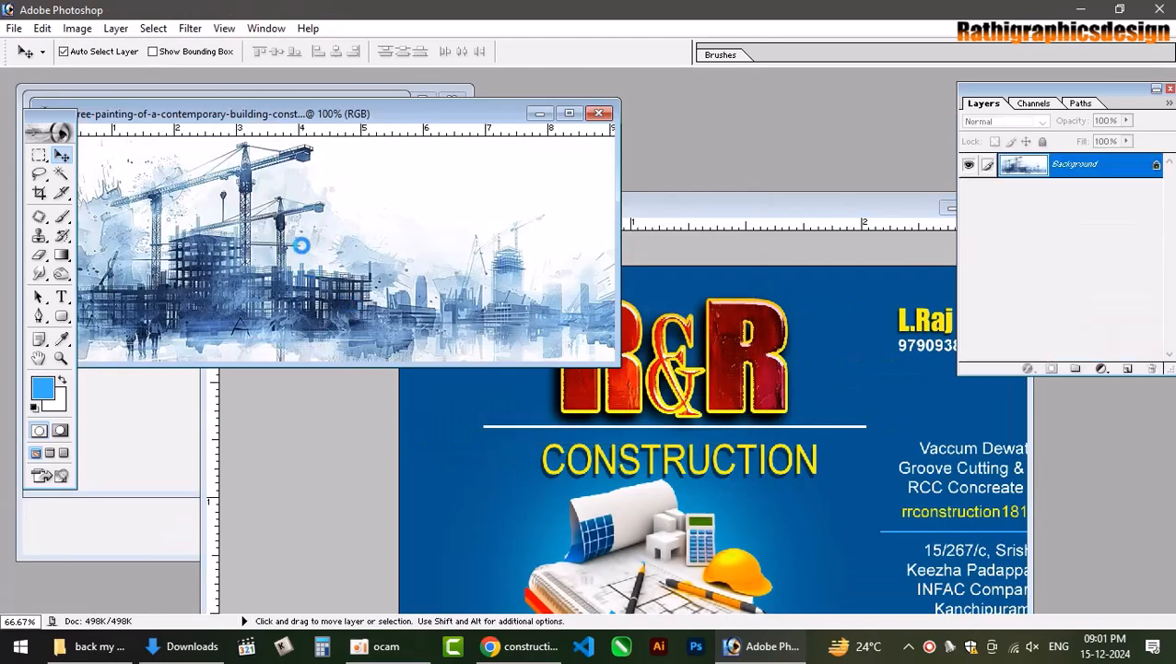
left_click_drag(713, 365, 717, 357)
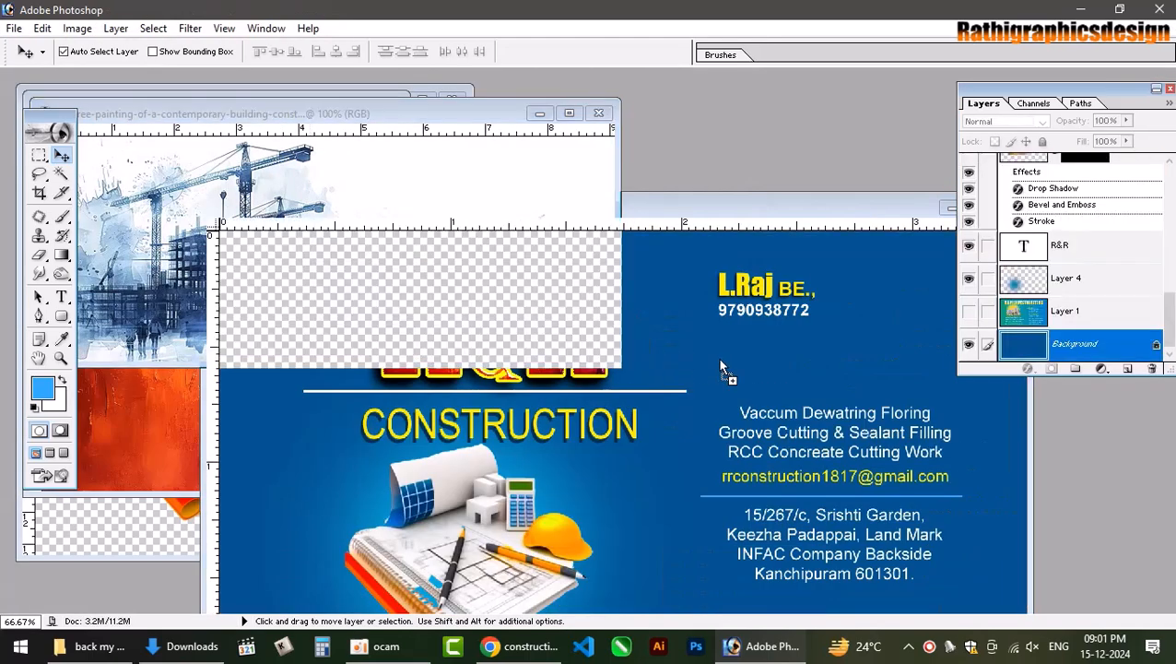
double_click(818, 207)
left_click(1170, 89)
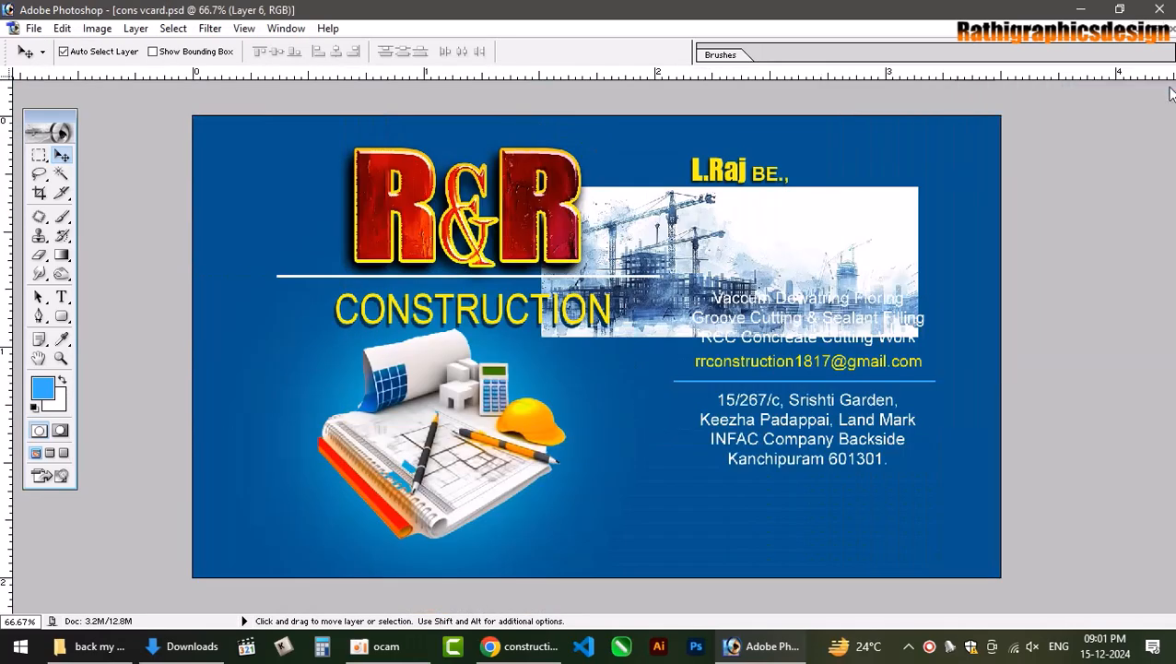
Flip the painting horizontally and enlarge it across the card's upper part.
key("ctrl+t")
right_click(827, 236)
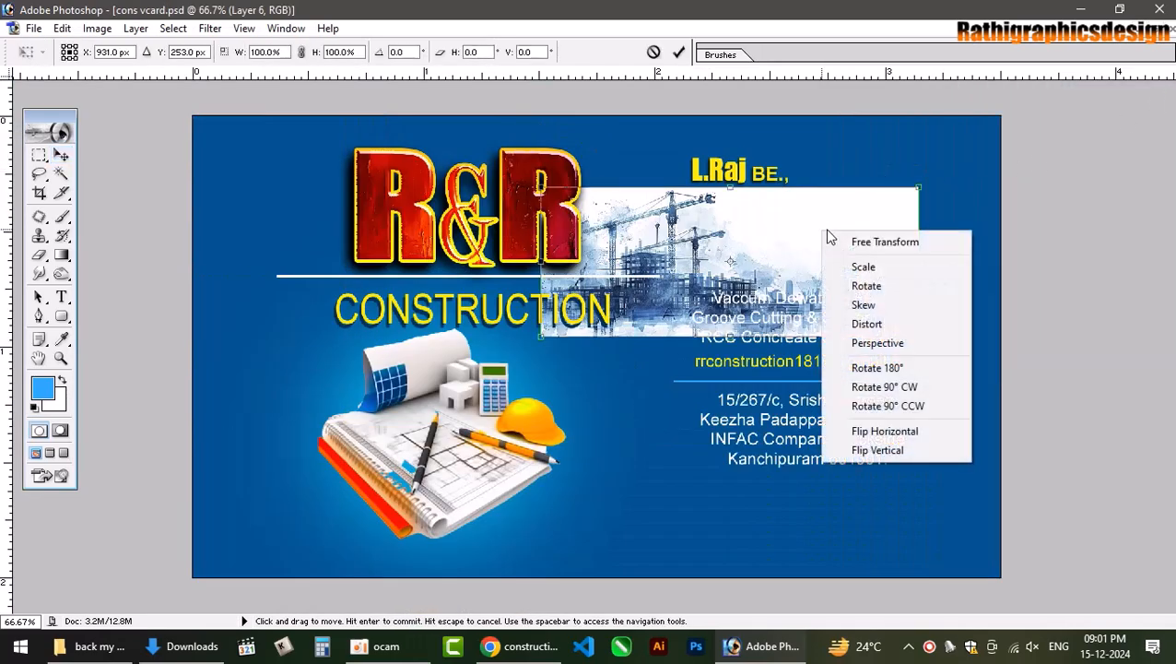
left_click(899, 430)
key("Return")
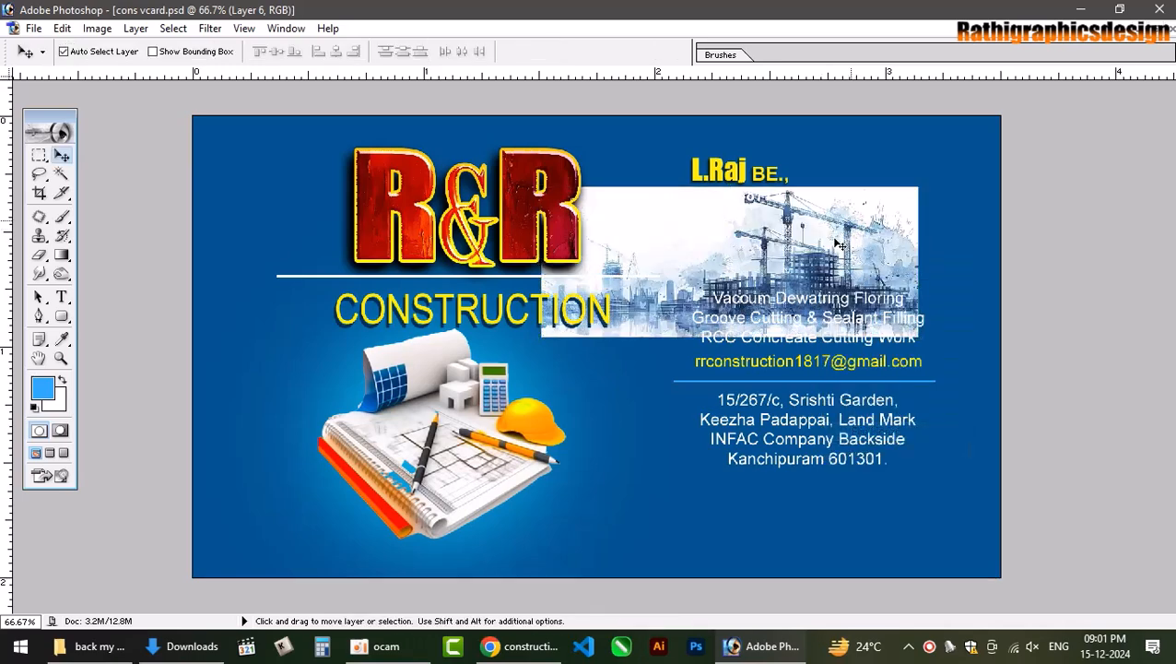
left_click_drag(837, 244, 913, 178)
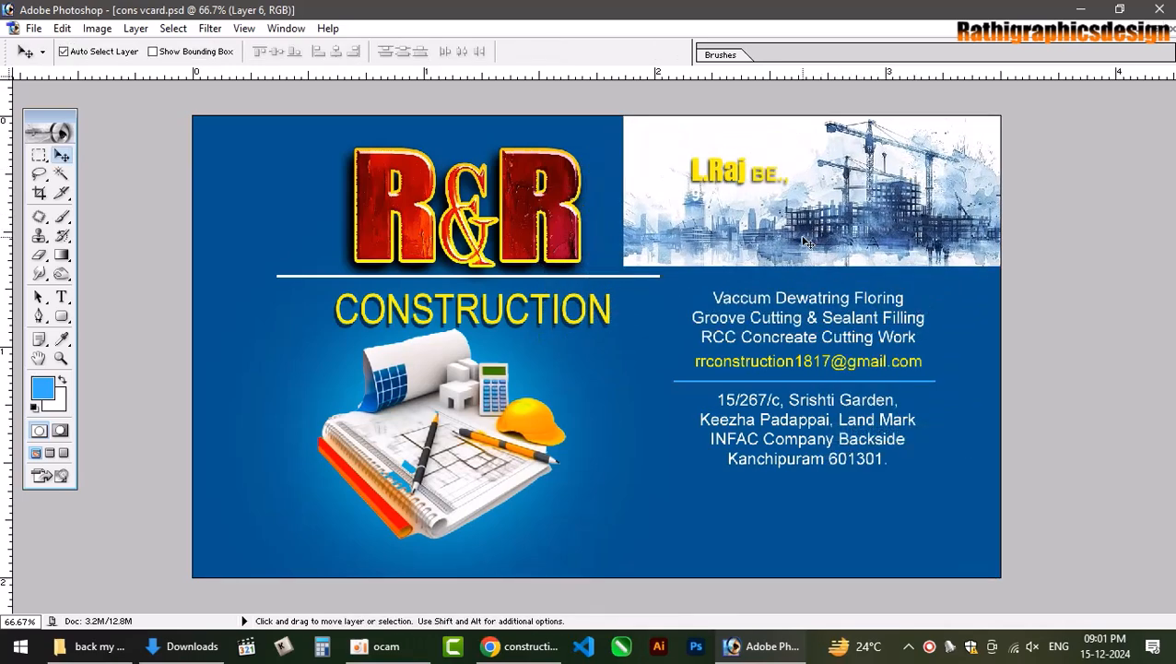
key("ctrl+t")
left_click_drag(623, 268, 218, 533)
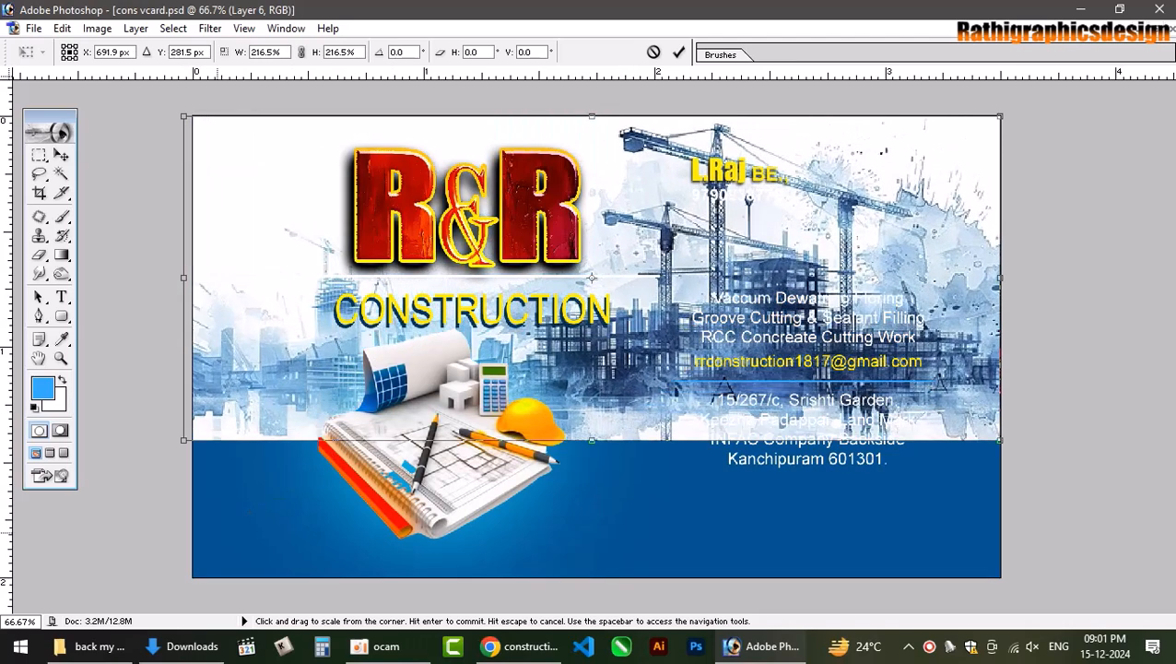
key("Return")
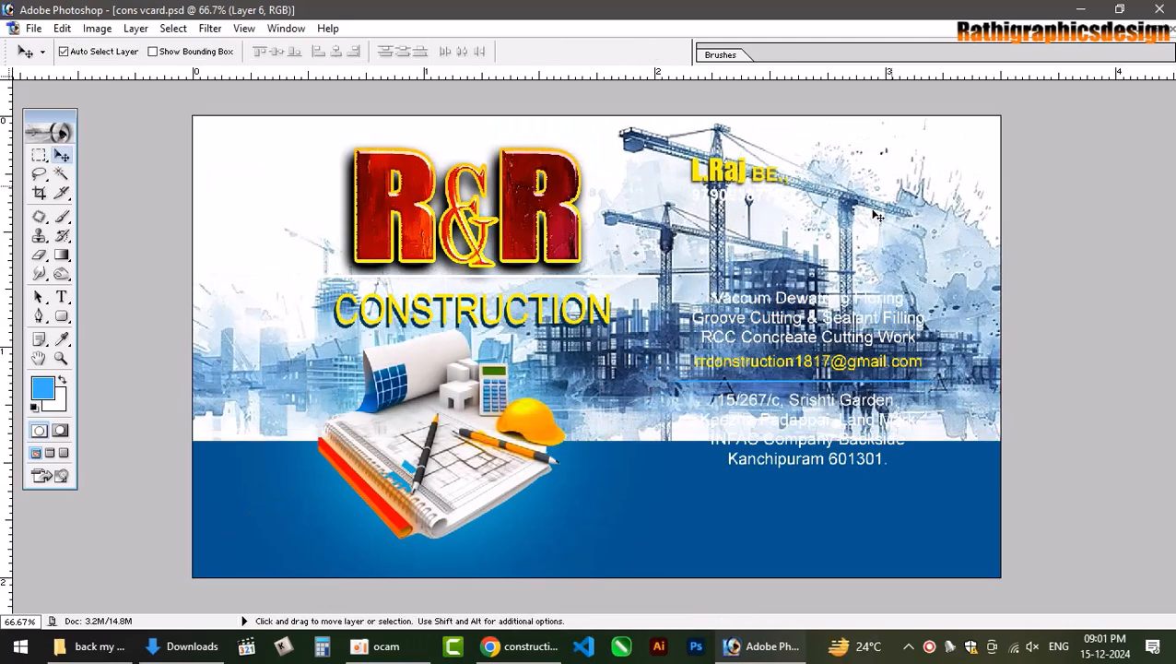
left_click_drag(809, 209, 913, 201)
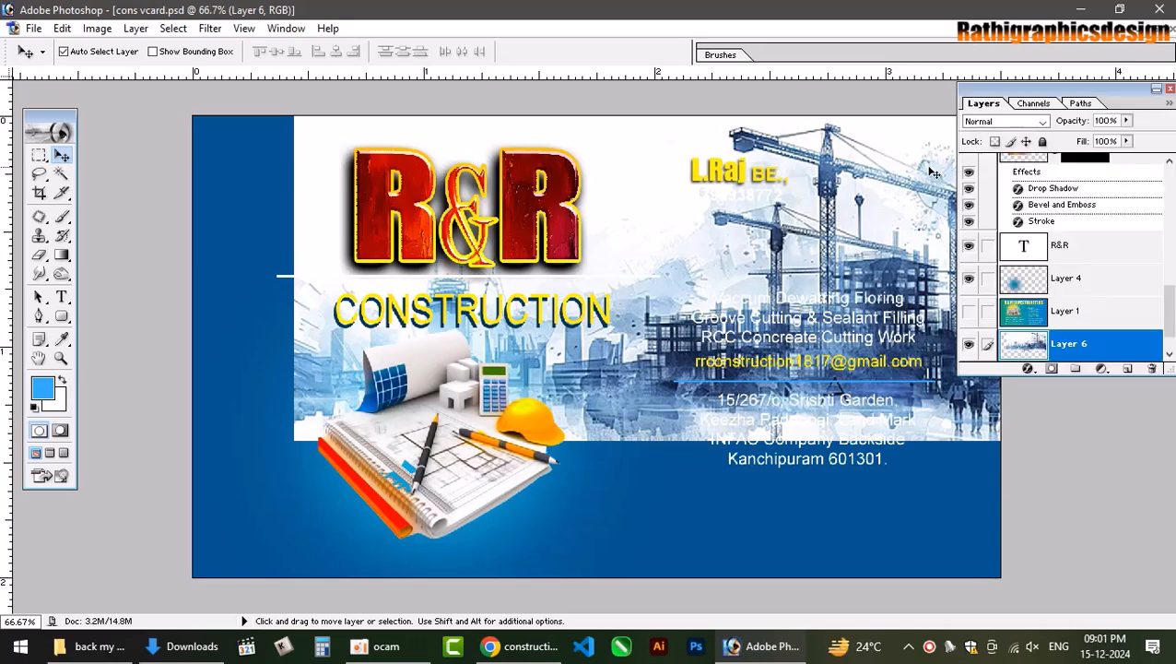
Set Layer 6's blend mode to Luminosity and lower its Fill to 12%.
left_click(1014, 123)
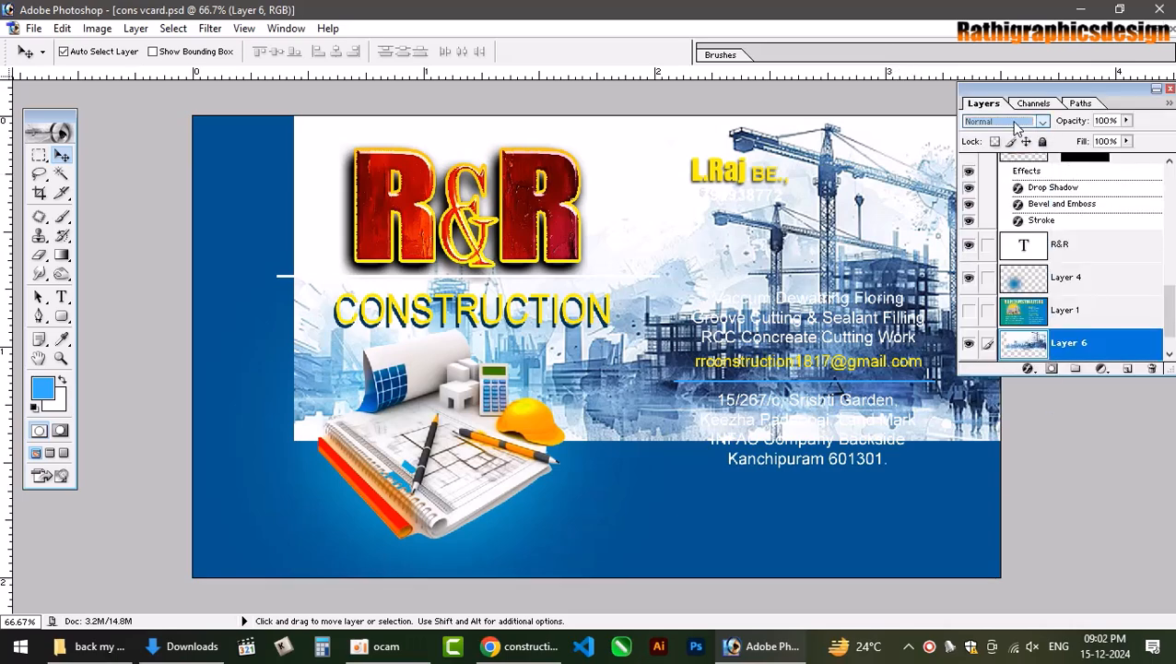
key("Down")
key("Down")
key("Down")
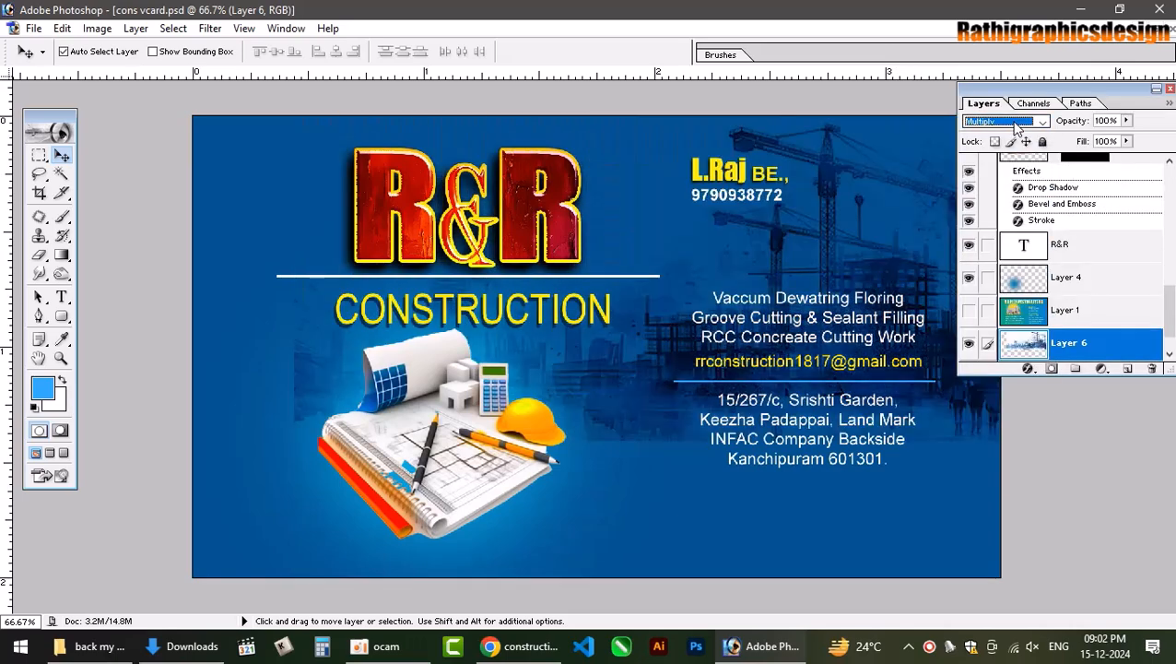
key("Down")
key("Down")
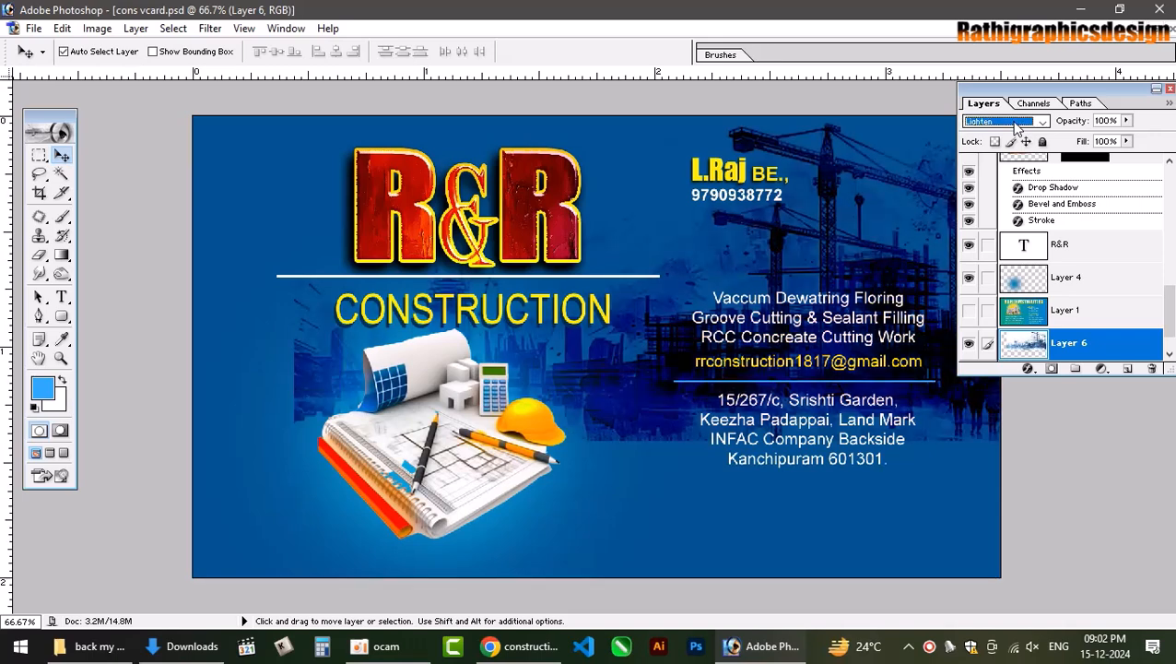
key("Down")
key("Down")
key("Down")
key("Down")
key("Down")
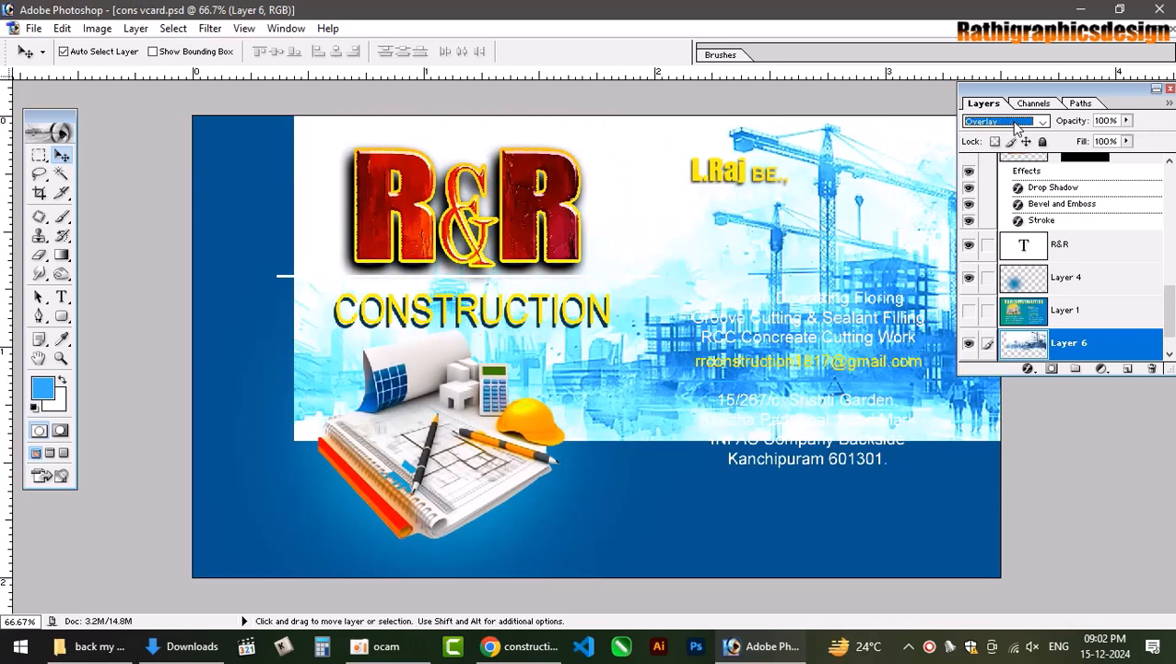
key("Down")
key("Down")
key("Down")
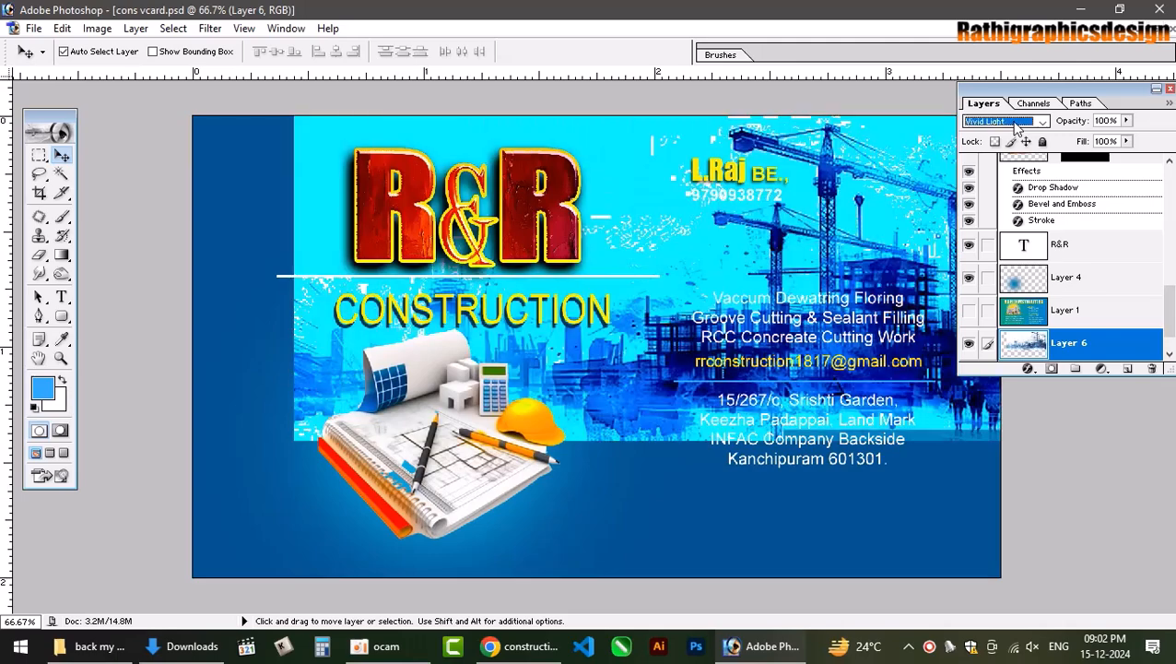
key("Down")
key("Down")
key("Down")
key("Down")
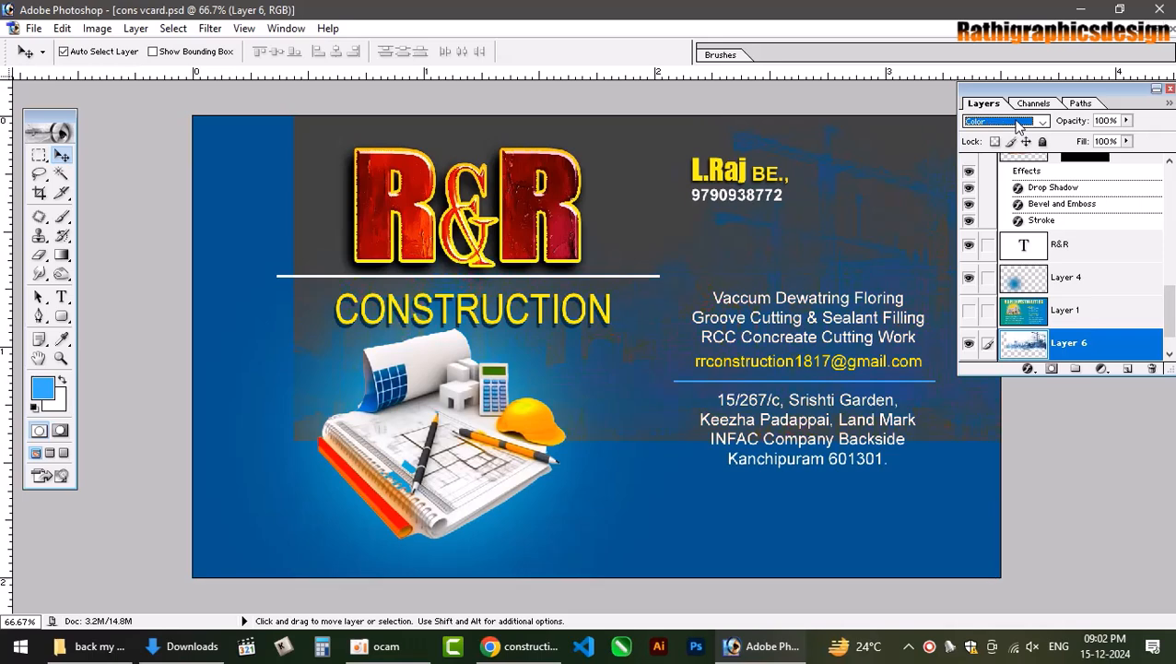
key("Down")
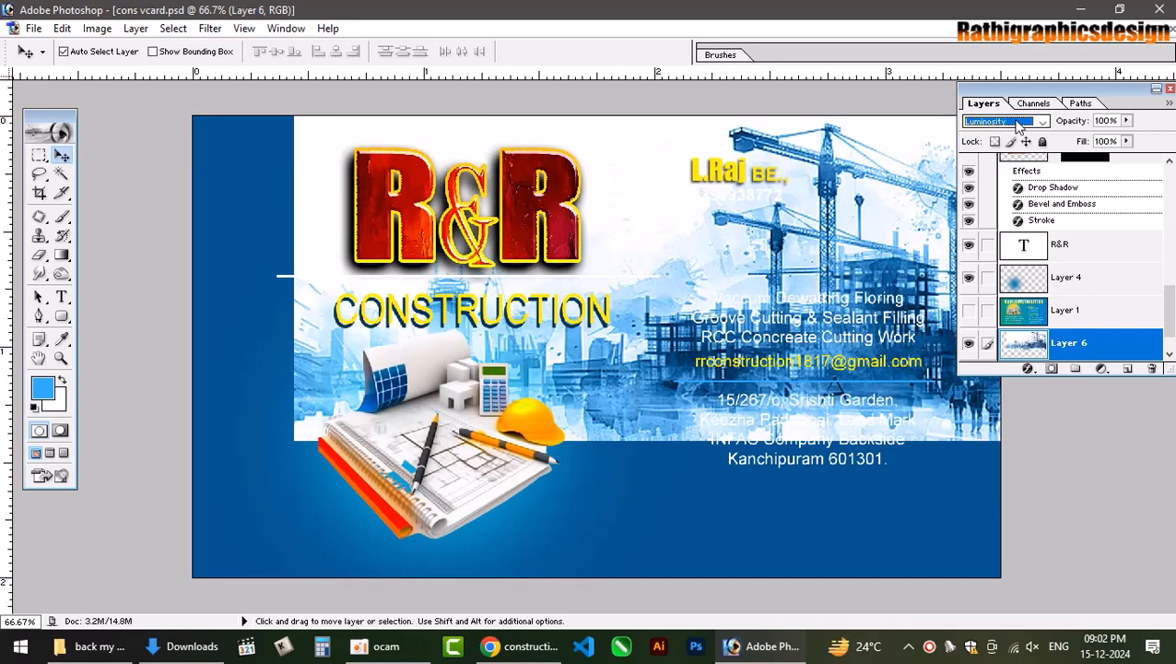
left_click(1127, 141)
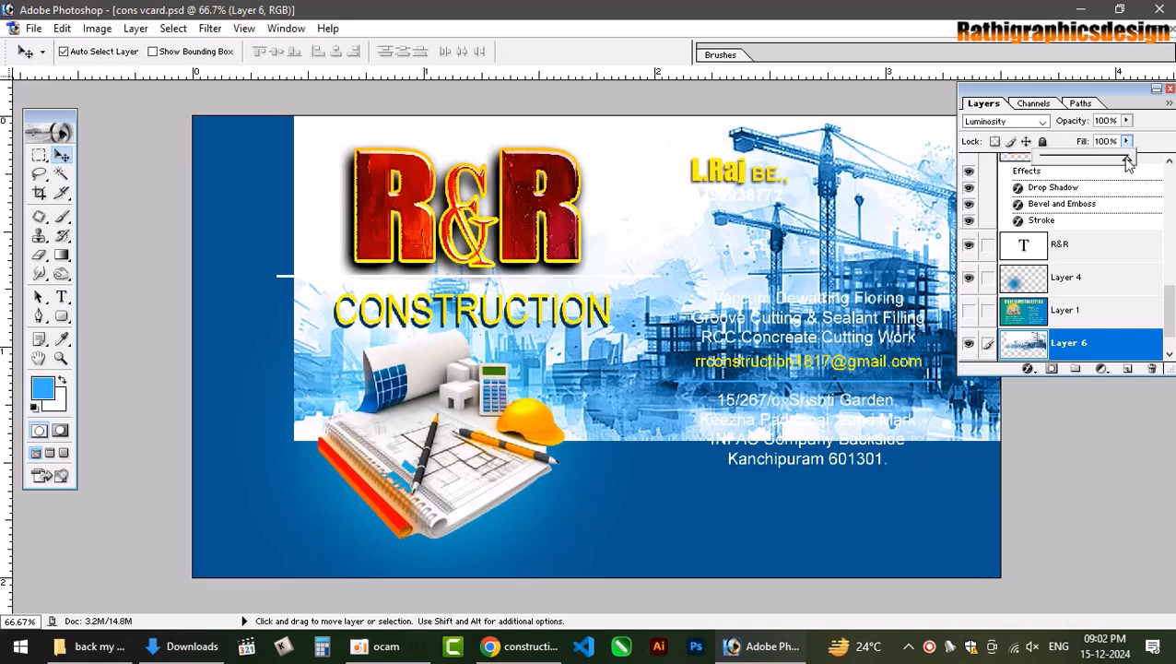
left_click_drag(1095, 161, 1047, 152)
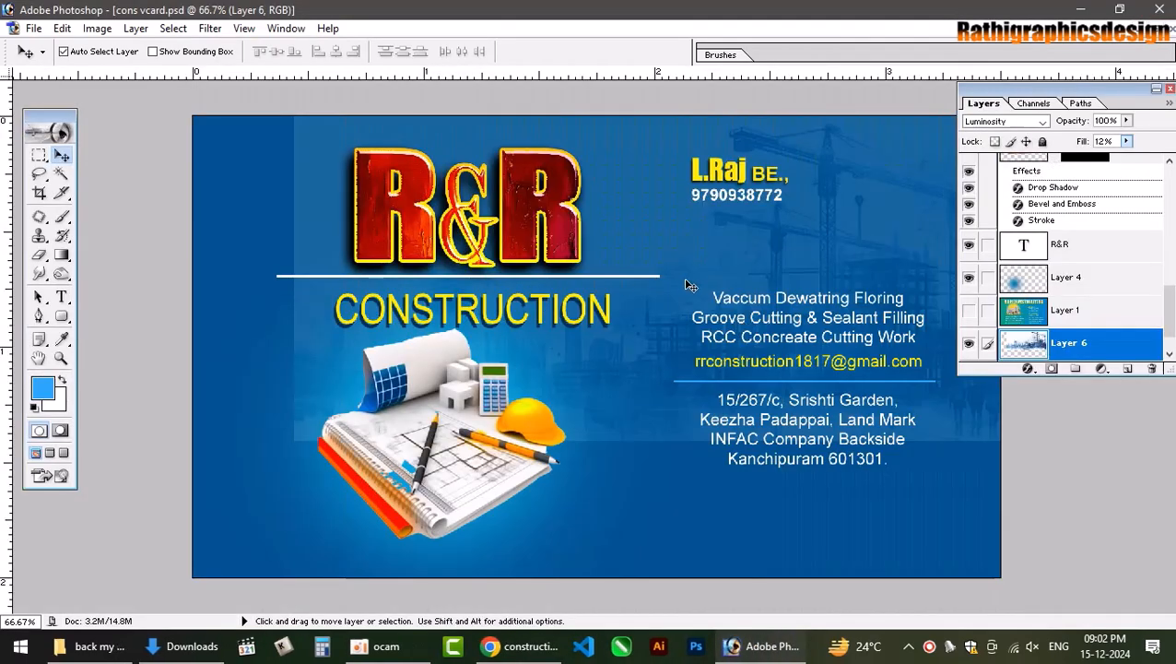
Add a layer mask to Layer 6 and erase its left and lower-right edges with a large brush.
key("e")
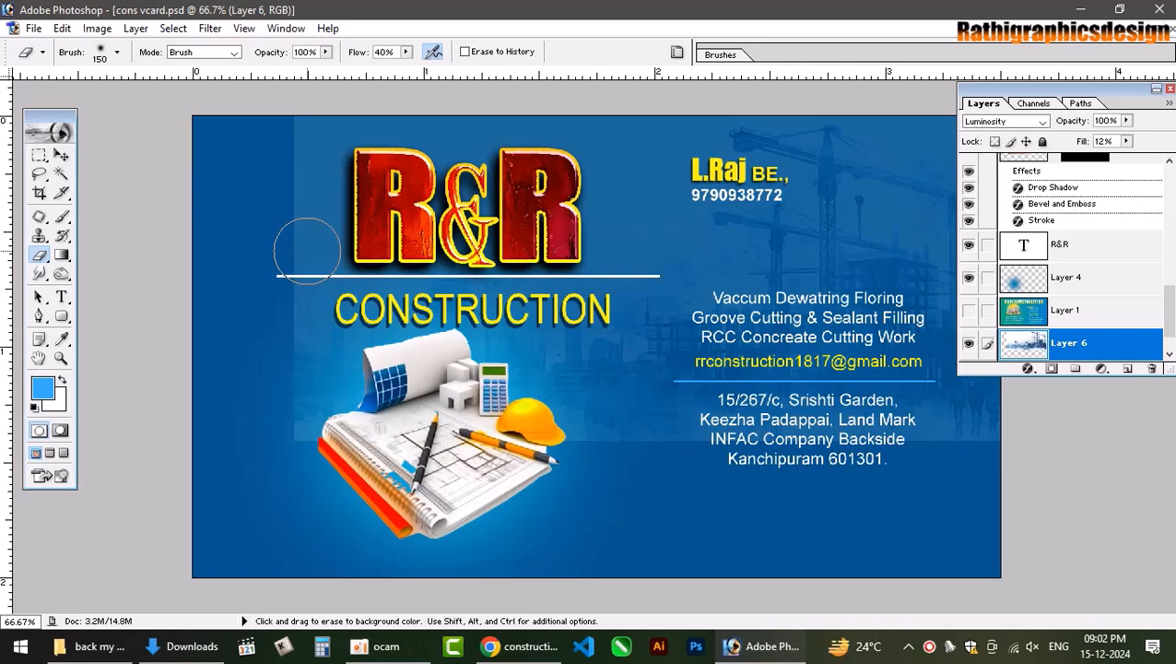
key("bracketright")
key("bracketright")
key("bracketright")
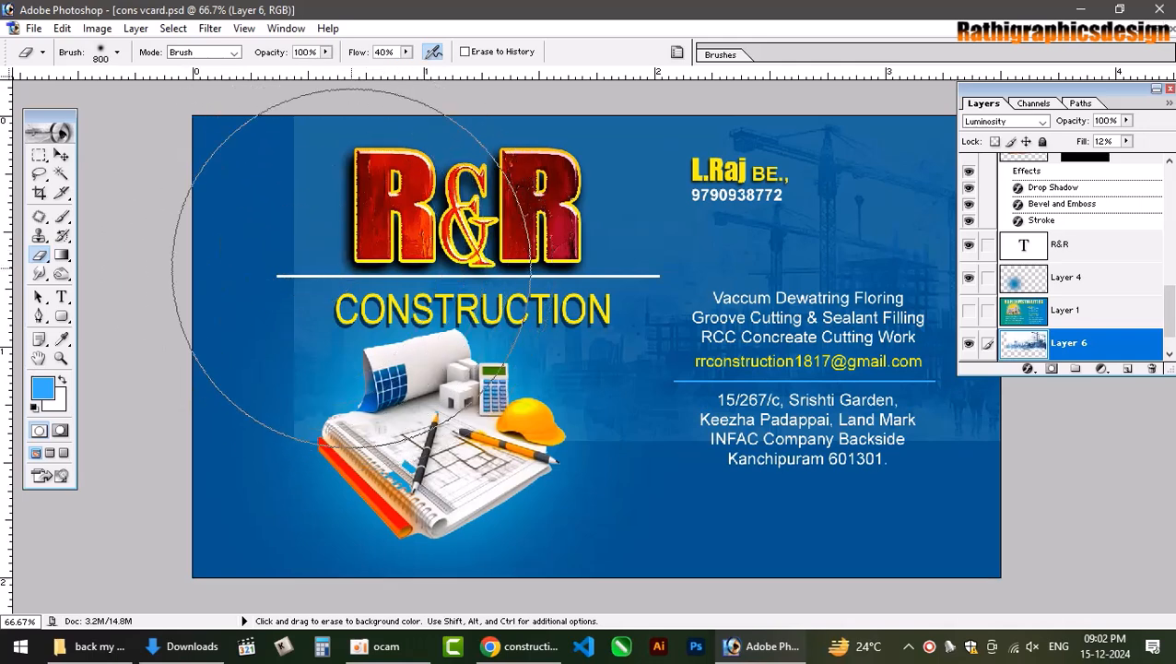
key("bracketright")
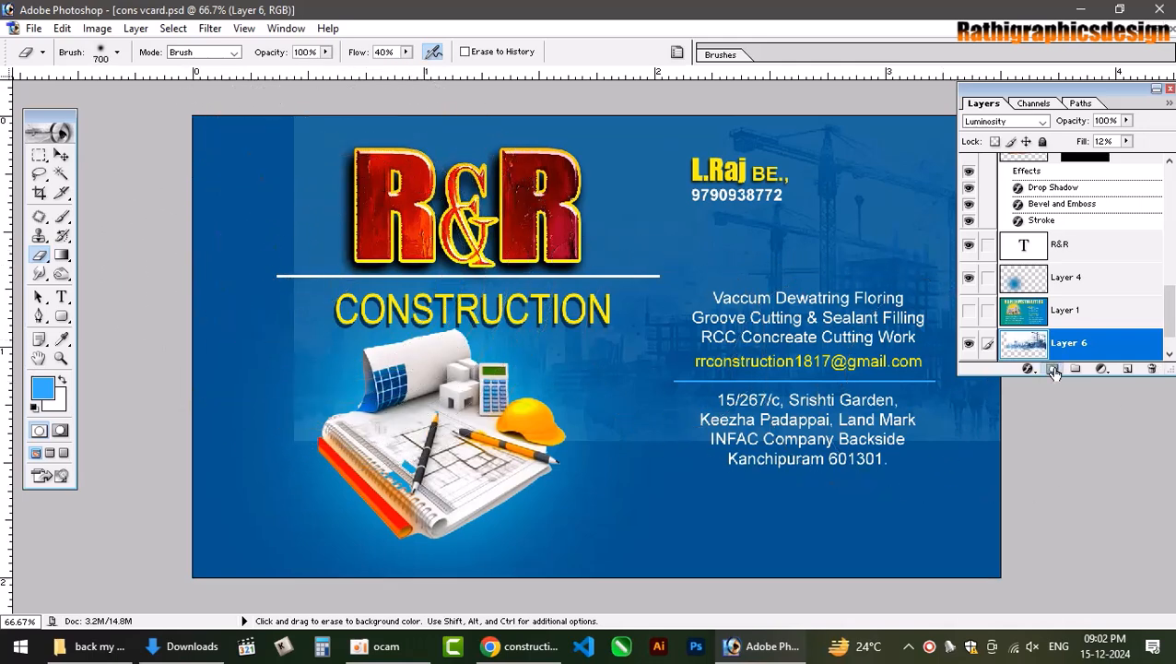
left_click(1053, 369)
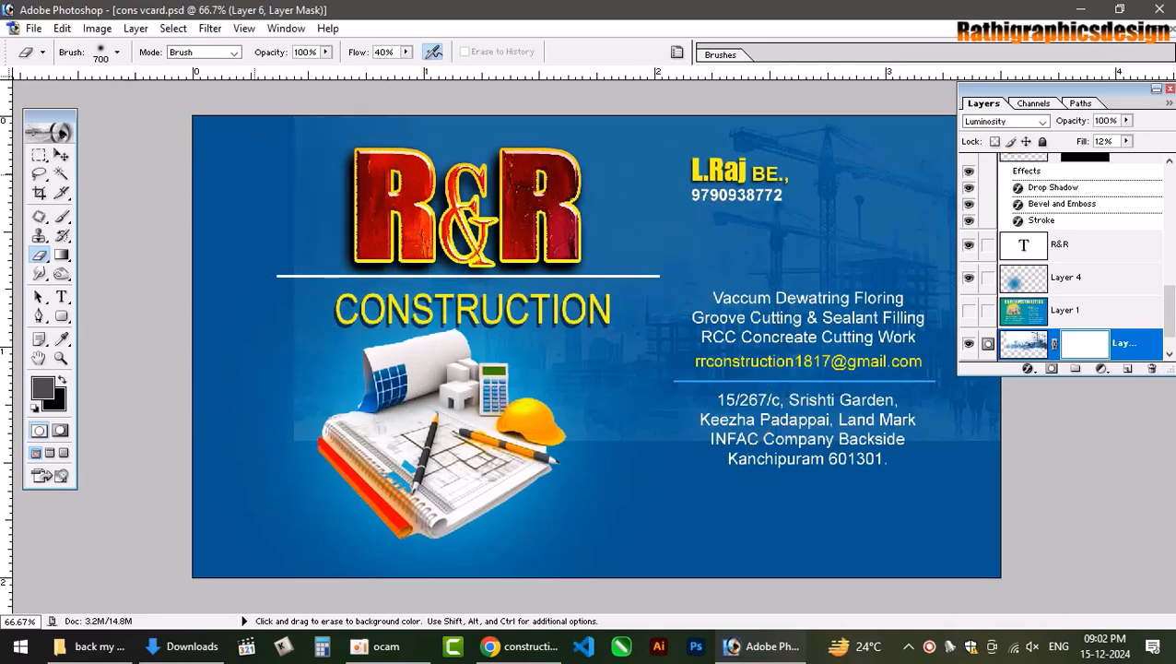
left_click_drag(251, 224, 271, 316)
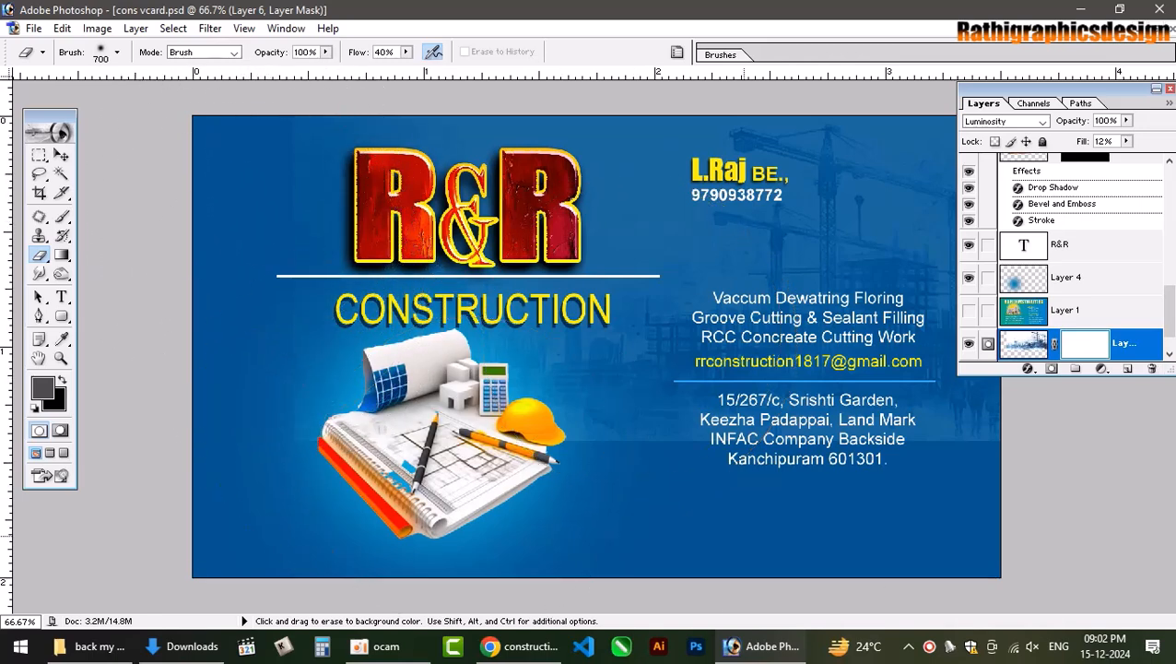
mouse_move(892, 527)
left_mouse_down()
mouse_move(979, 531)
mouse_move(781, 514)
mouse_move(998, 503)
left_mouse_up()
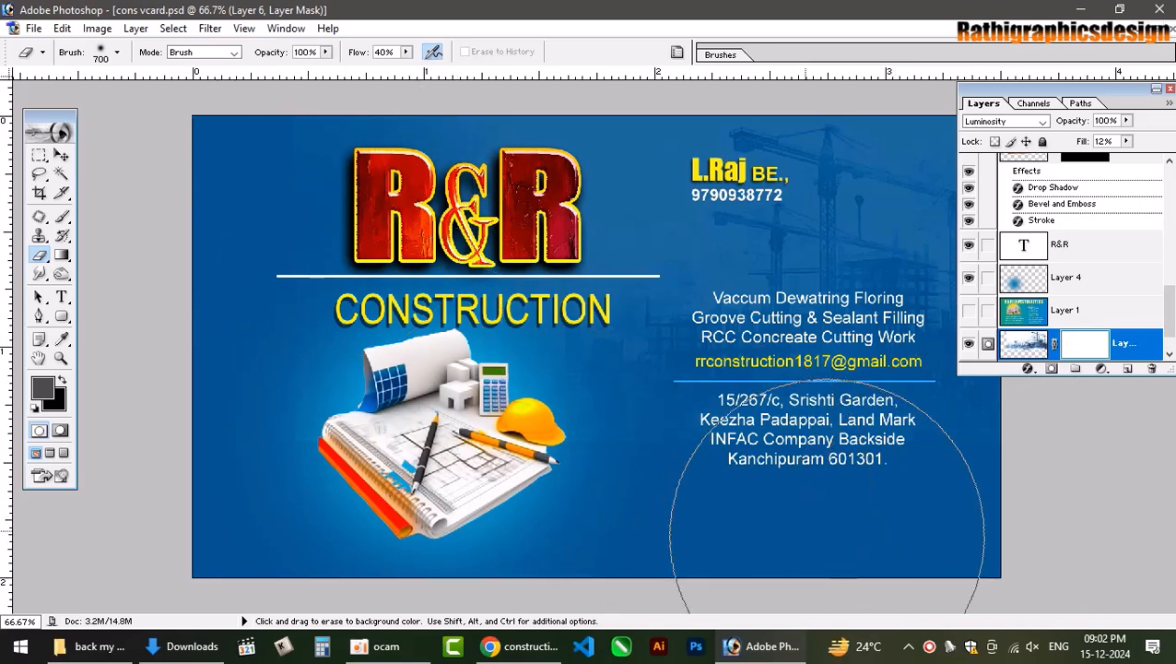
Discard the layer mask, then undo to restore it.
key("v")
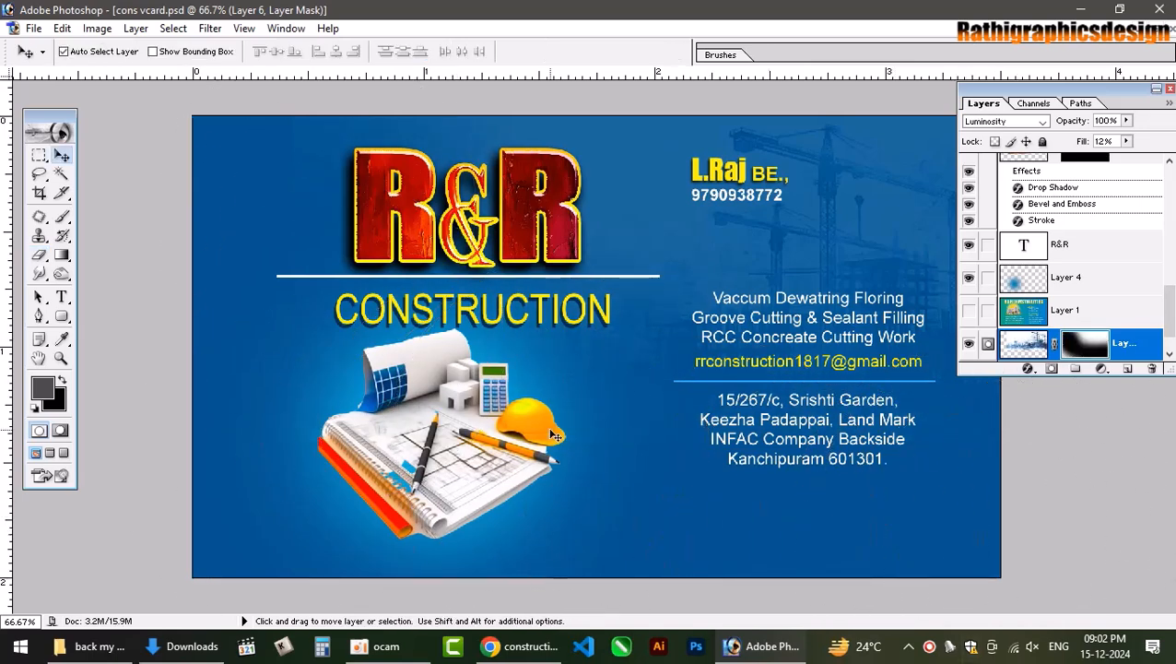
right_click(1087, 345)
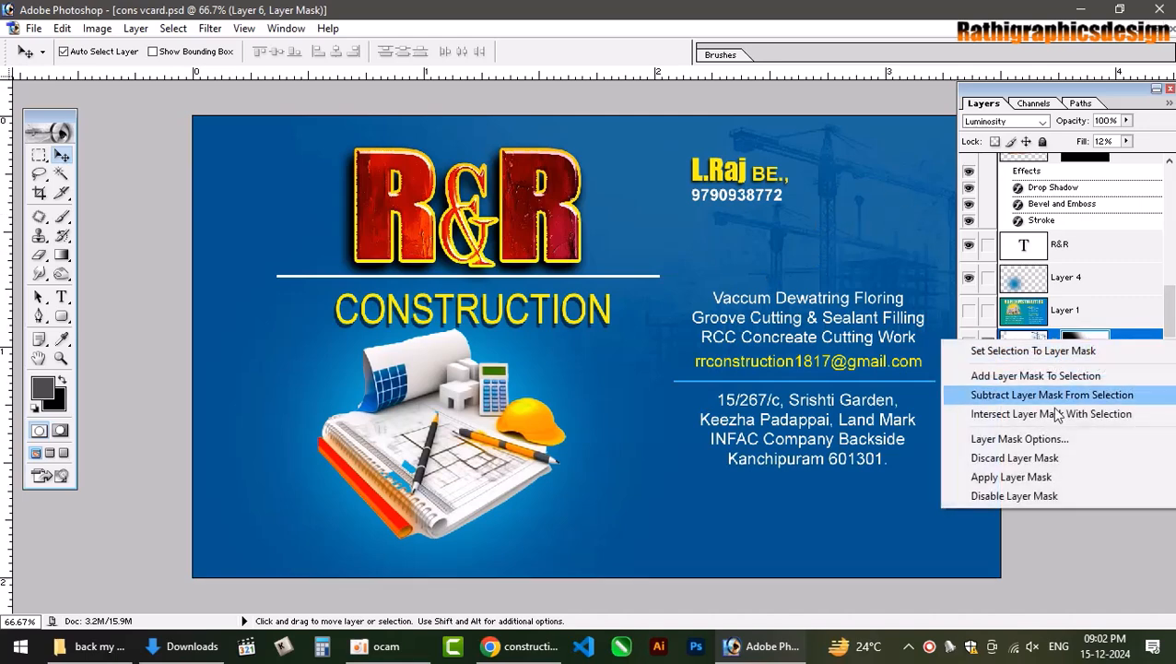
left_click(1039, 458)
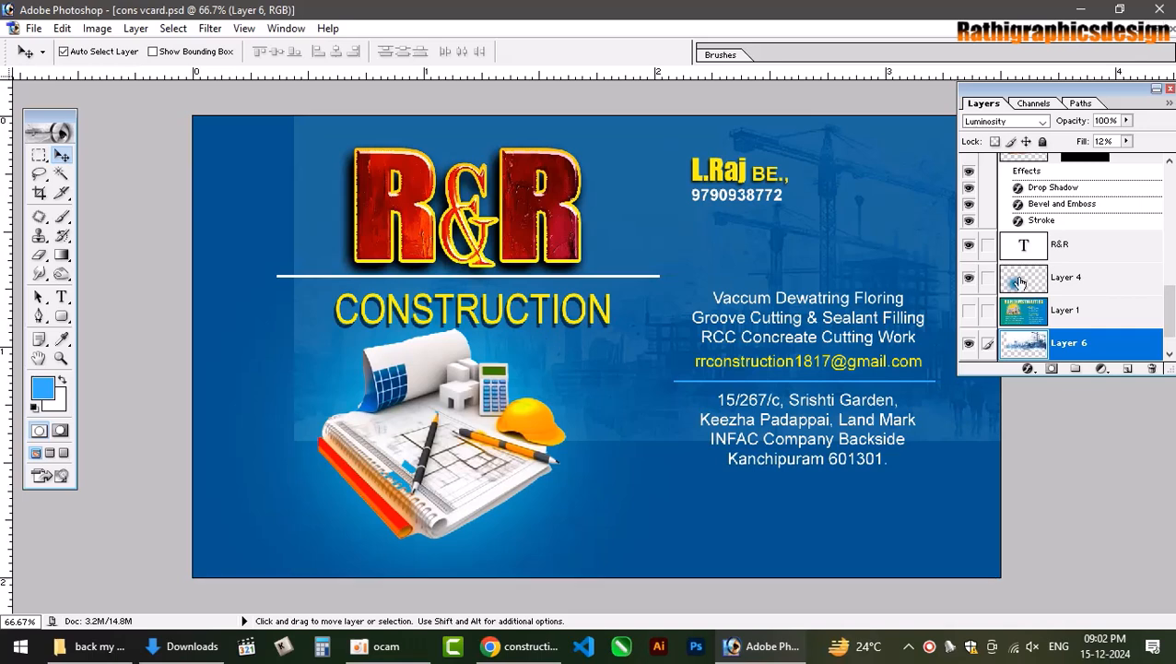
right_click(1090, 346)
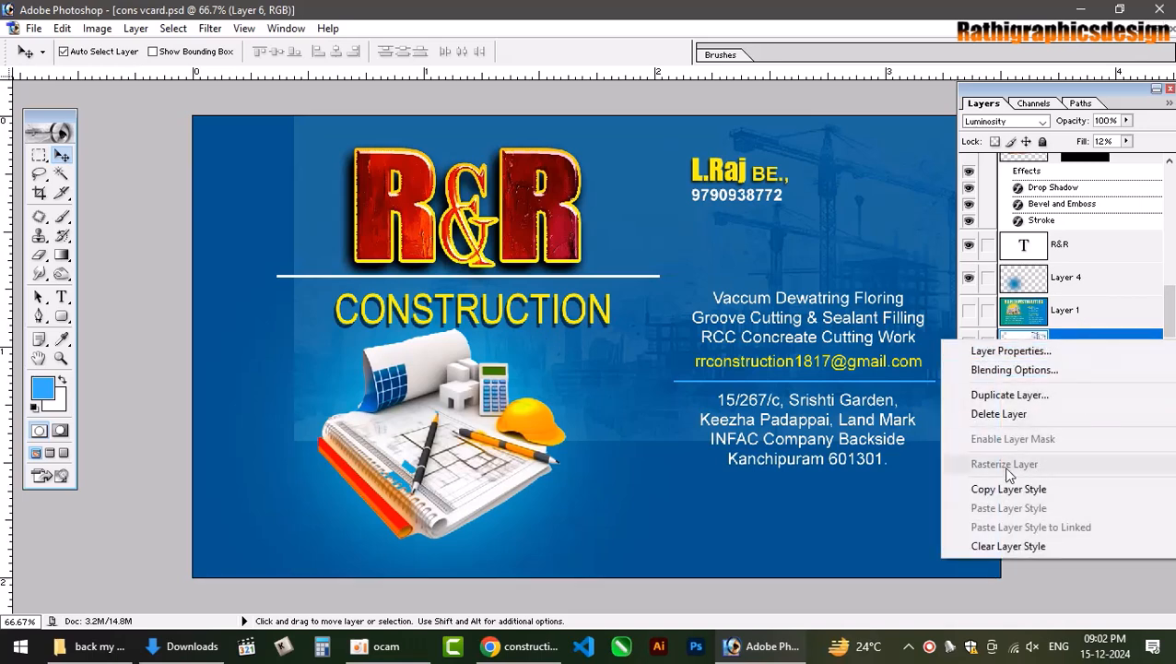
left_click(901, 514)
key("ctrl+z")
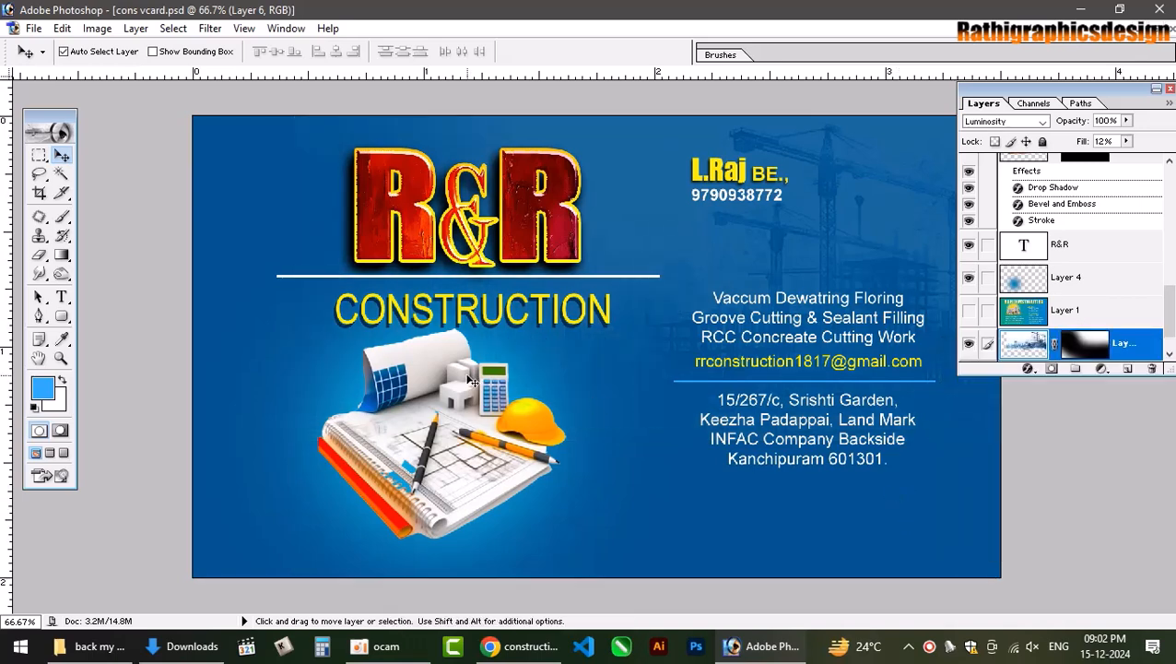
Search Google Images for 'construction drawing background'.
left_click(553, 646)
scroll(938, 461, "down", 3)
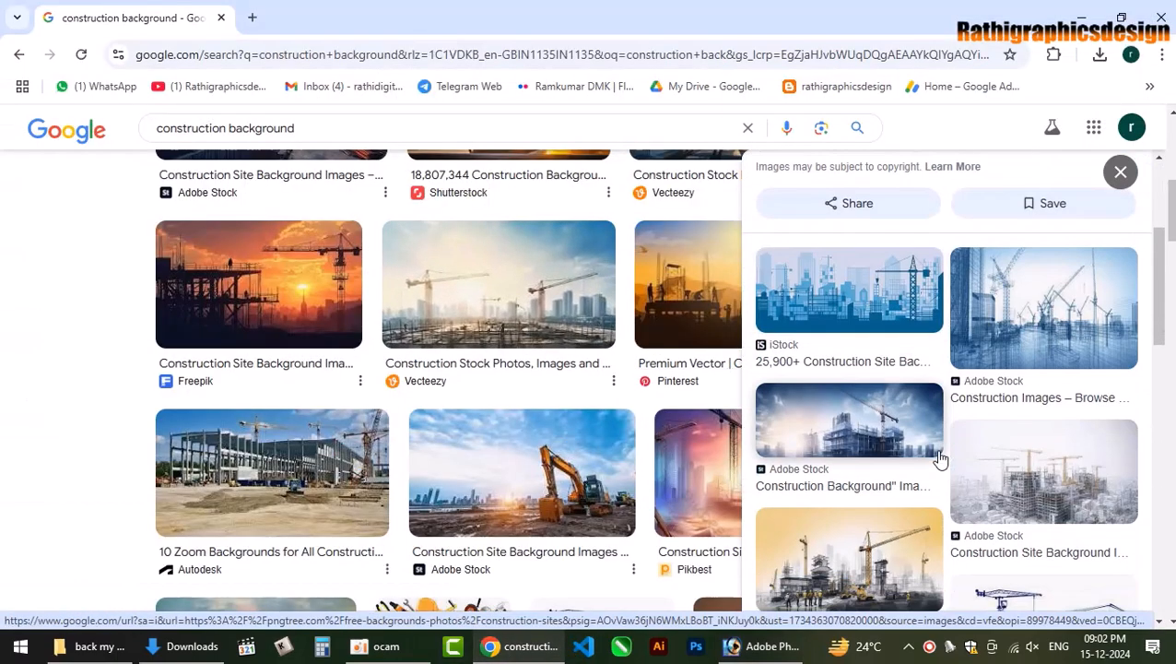
scroll(941, 461, "down", 3)
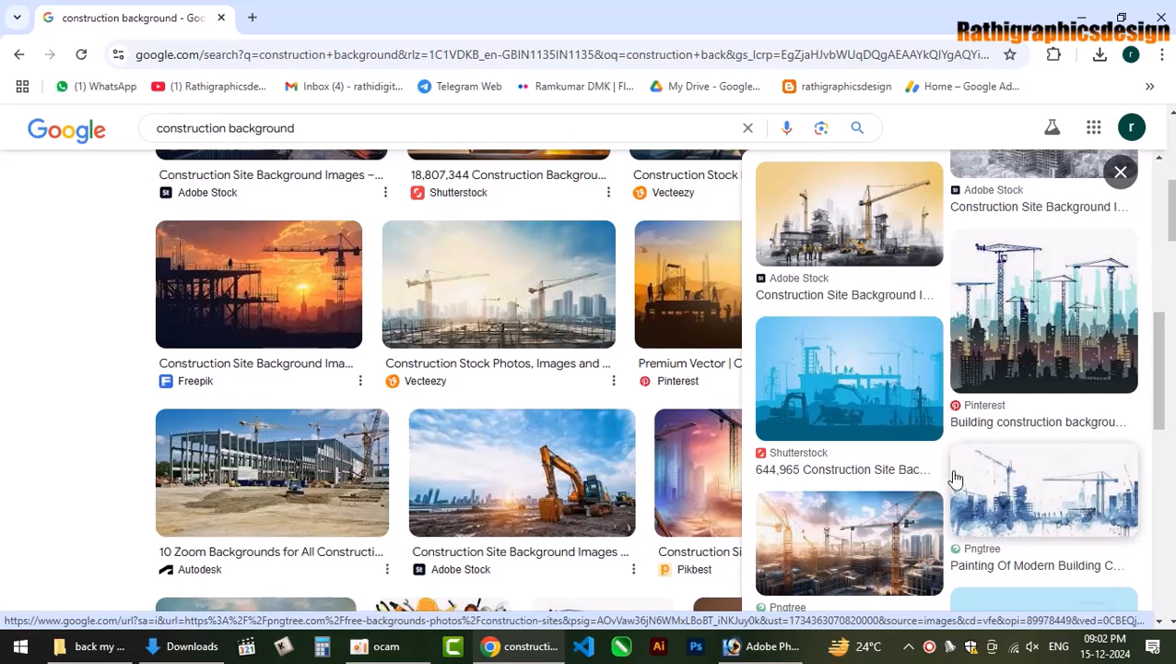
scroll(1001, 498, "down", 2)
scroll(1001, 498, "down", 2)
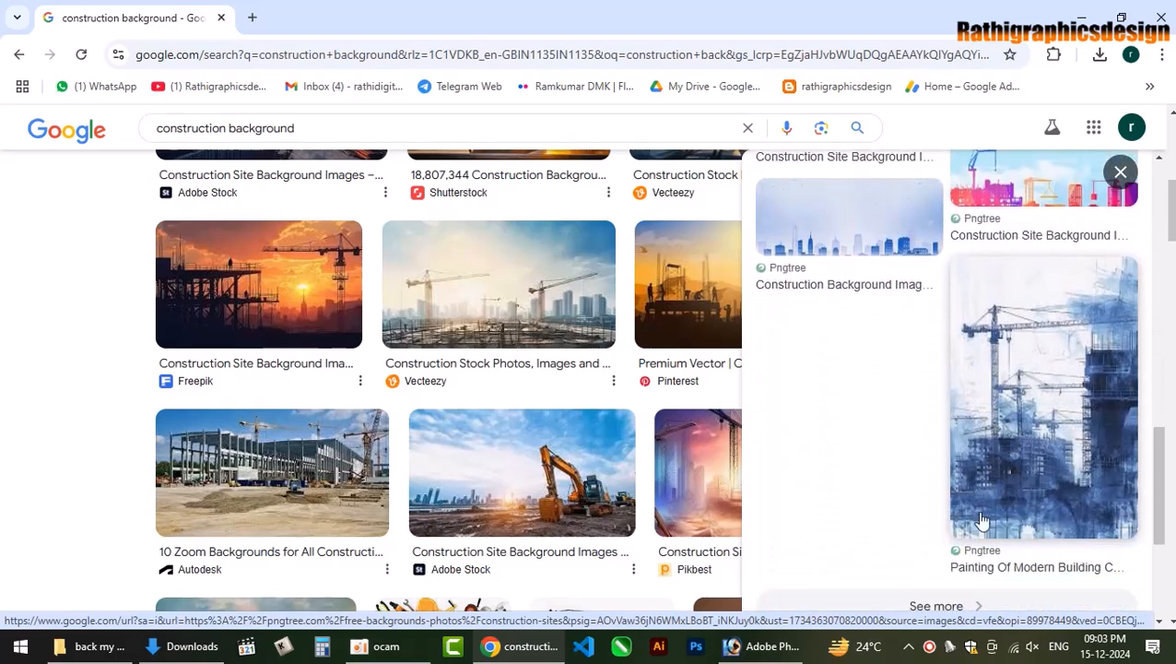
left_click(228, 128)
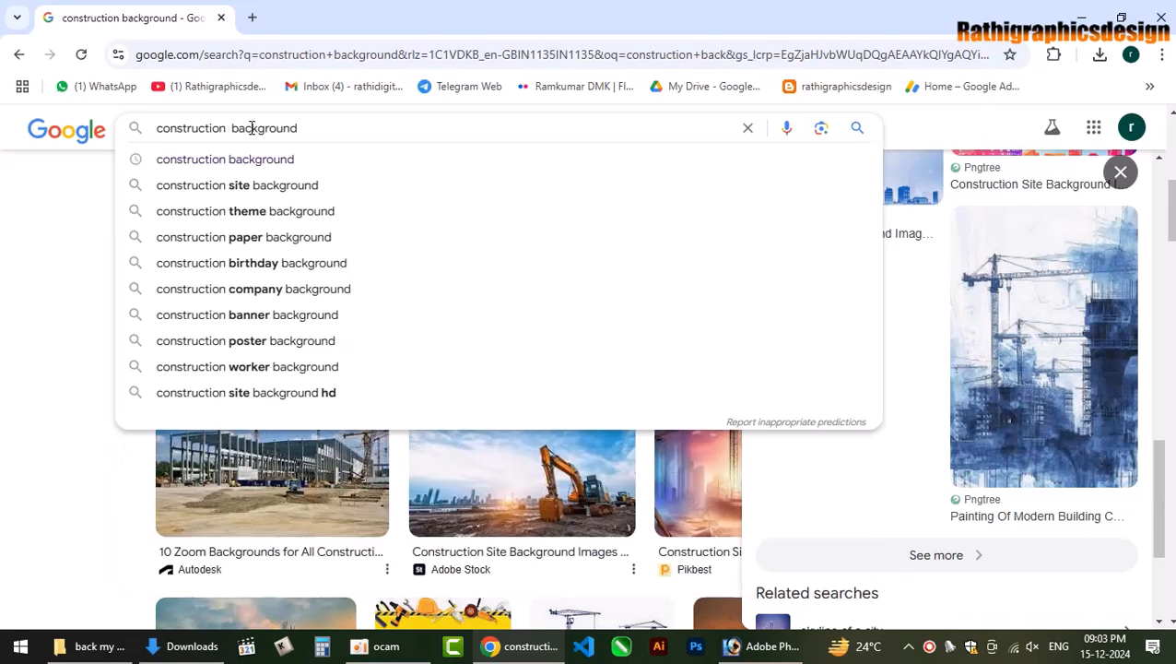
type("dr")
key("BackSpace")
type("a")
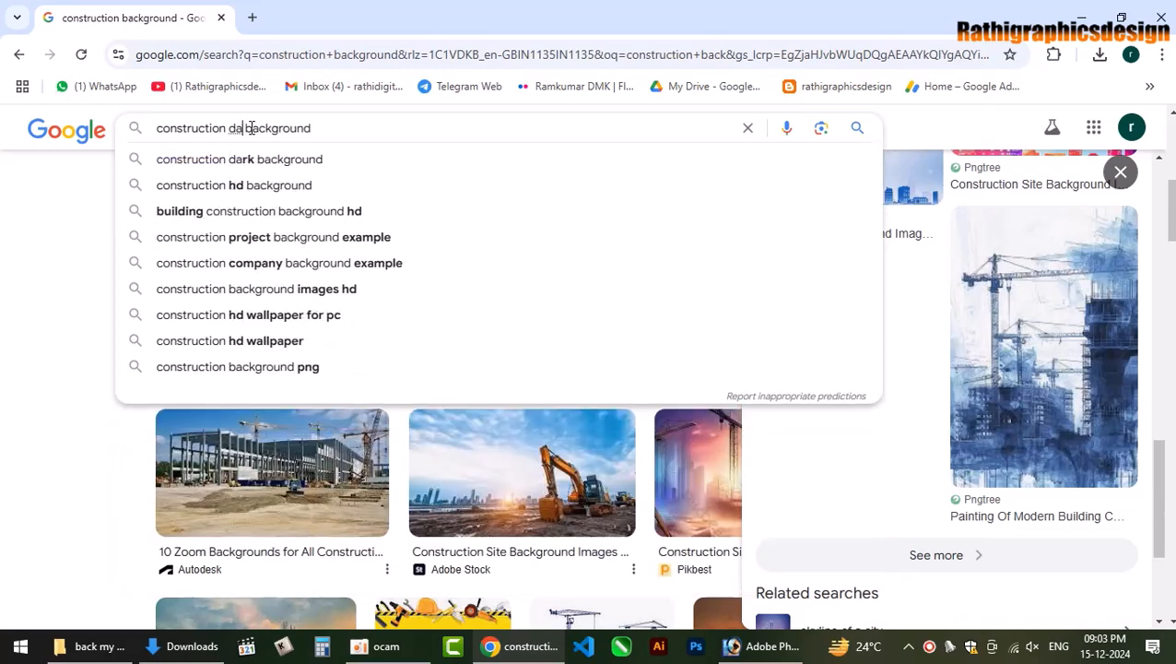
key("BackSpace")
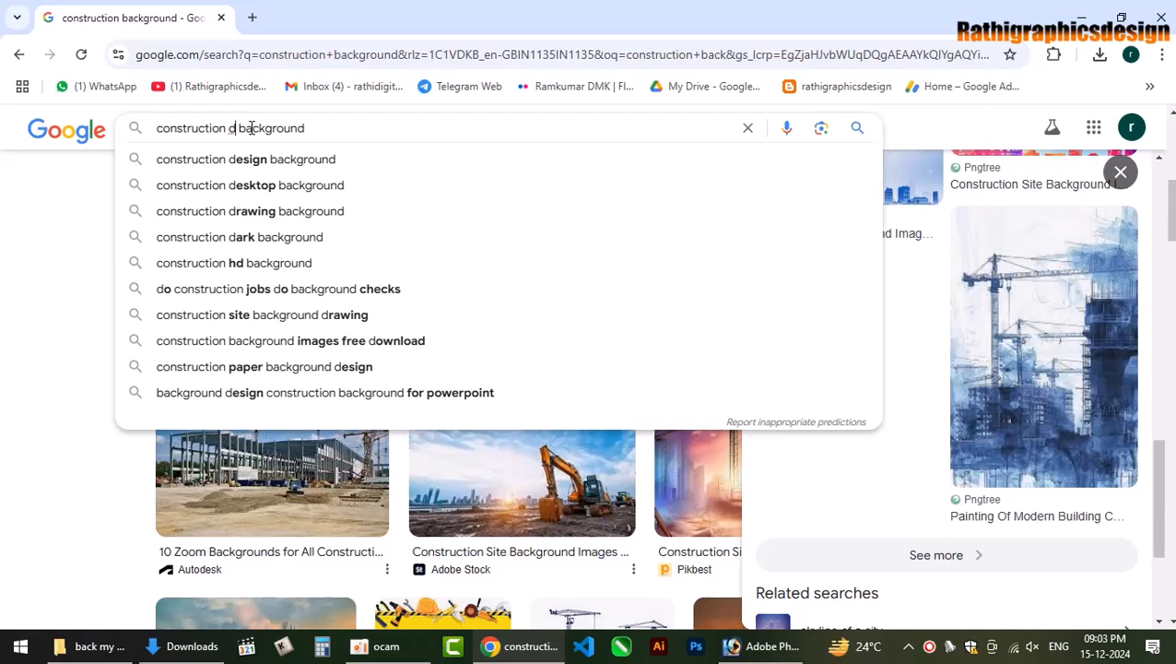
key("BackSpace")
type("dr")
key("Down")
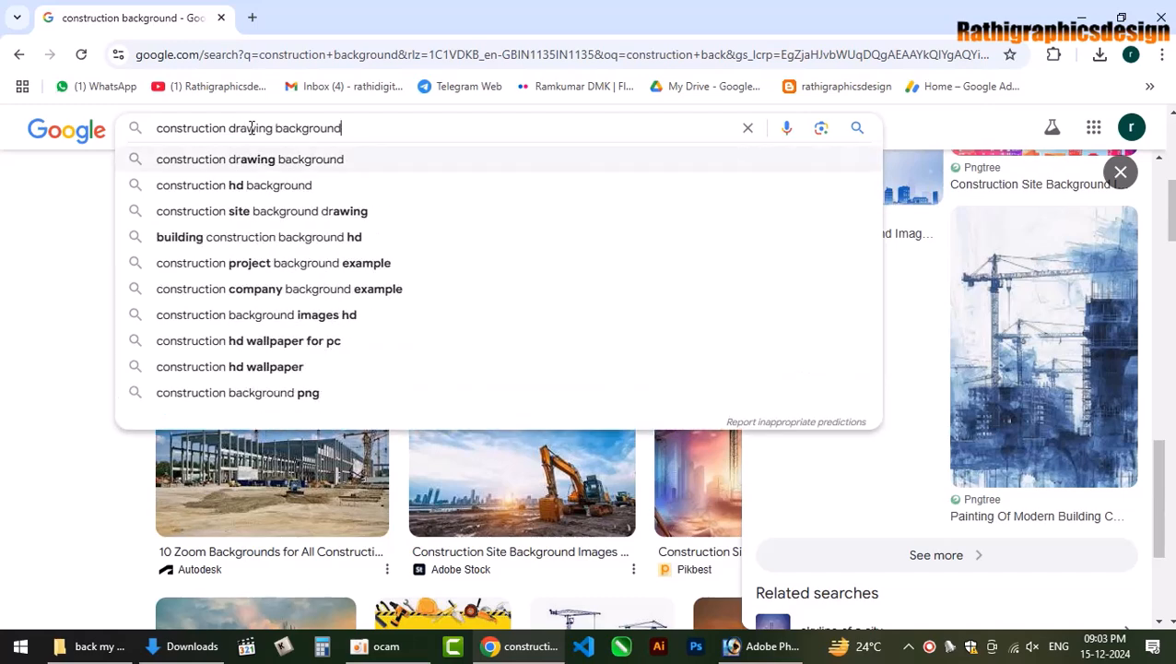
key("Return")
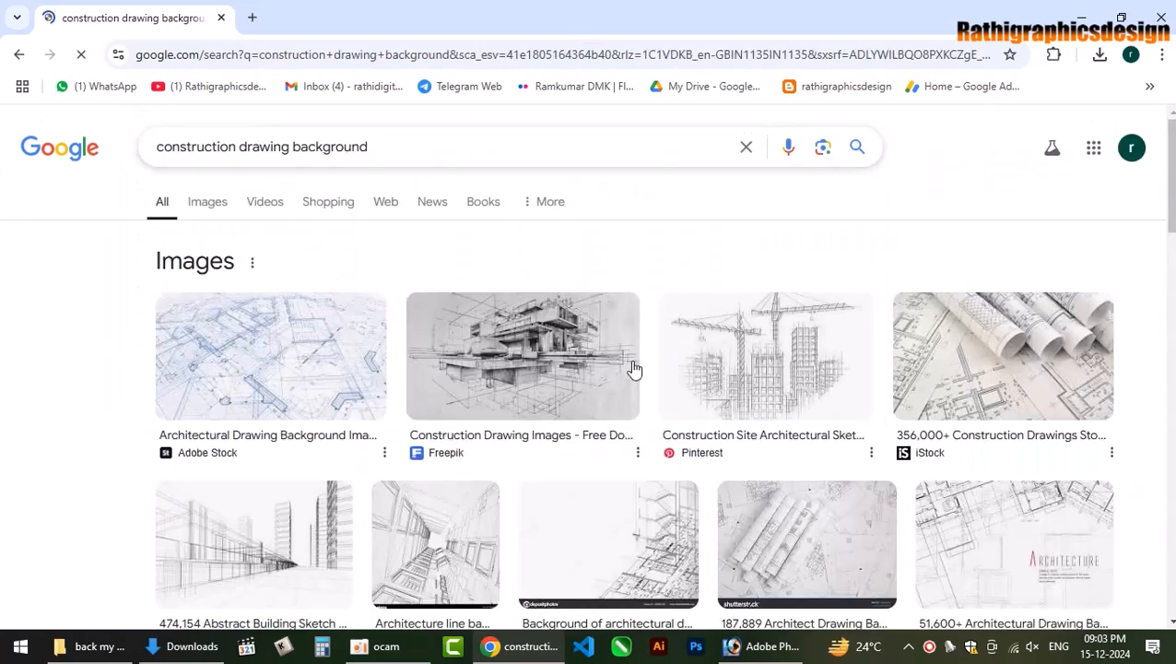
Copy the rolled-blueprints iStock image and paste it onto the card as Layer 7.
key("alt+Tab")
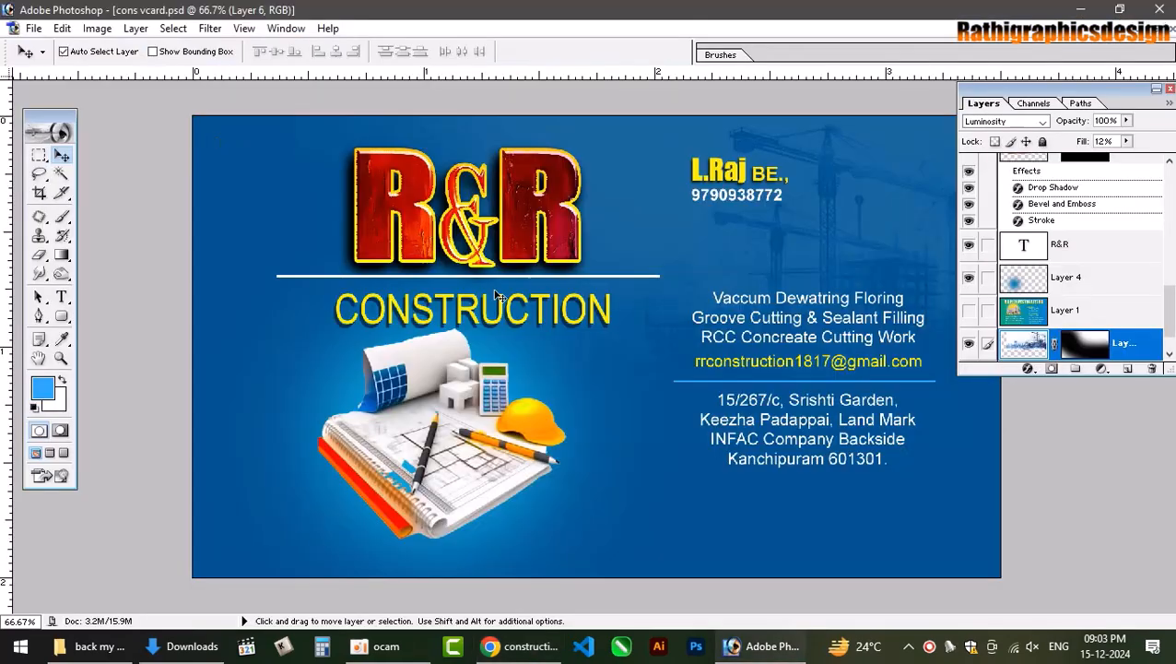
key("alt+Tab")
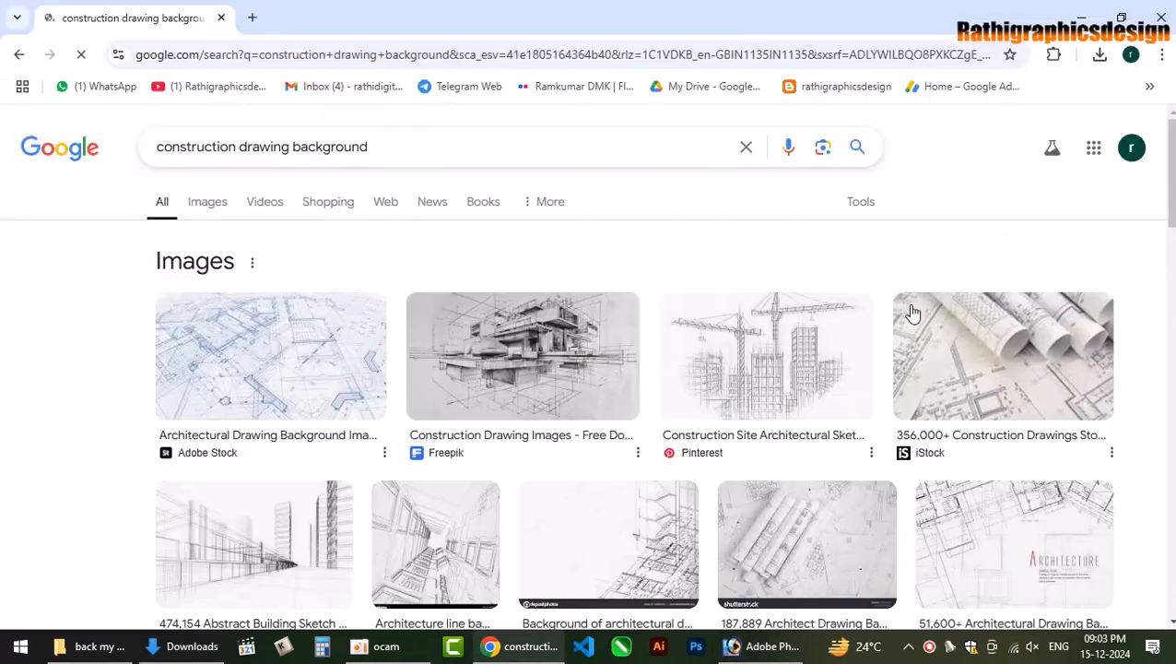
left_click(1005, 359)
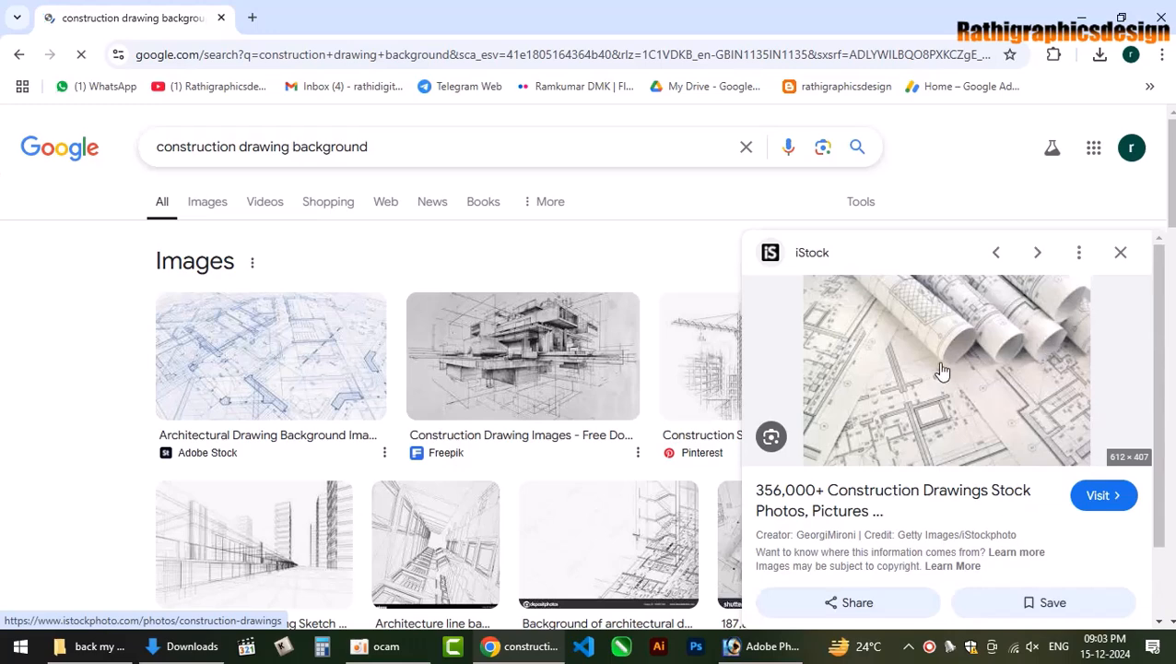
right_click(942, 371)
left_click(1018, 263)
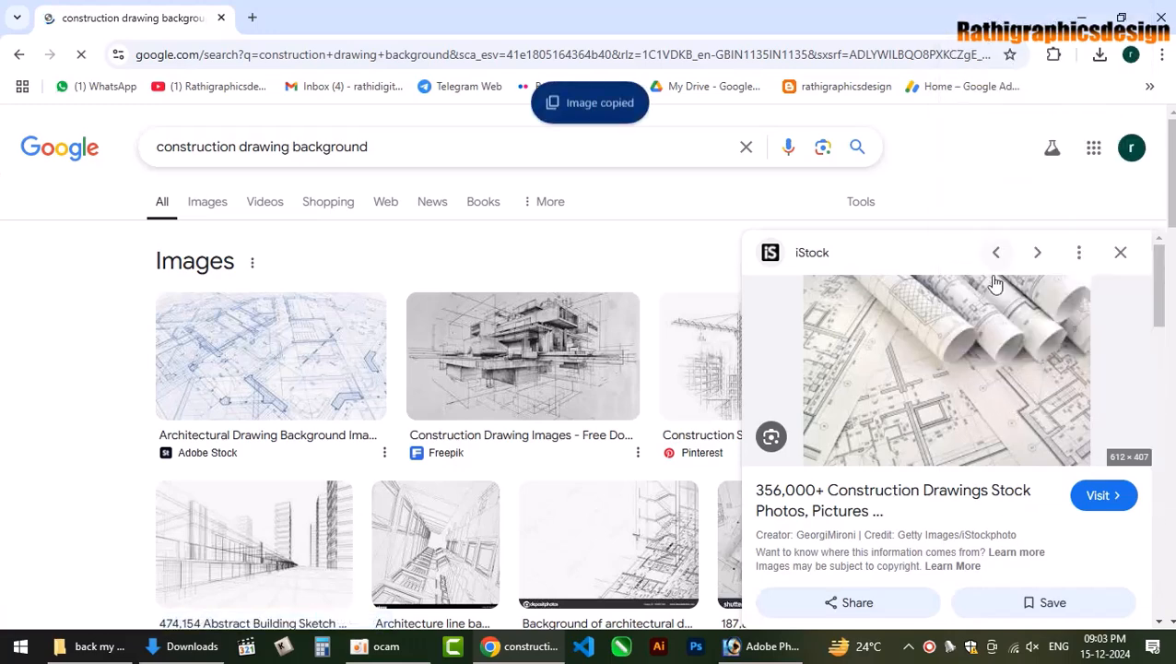
key("alt+Tab")
key("ctrl+v")
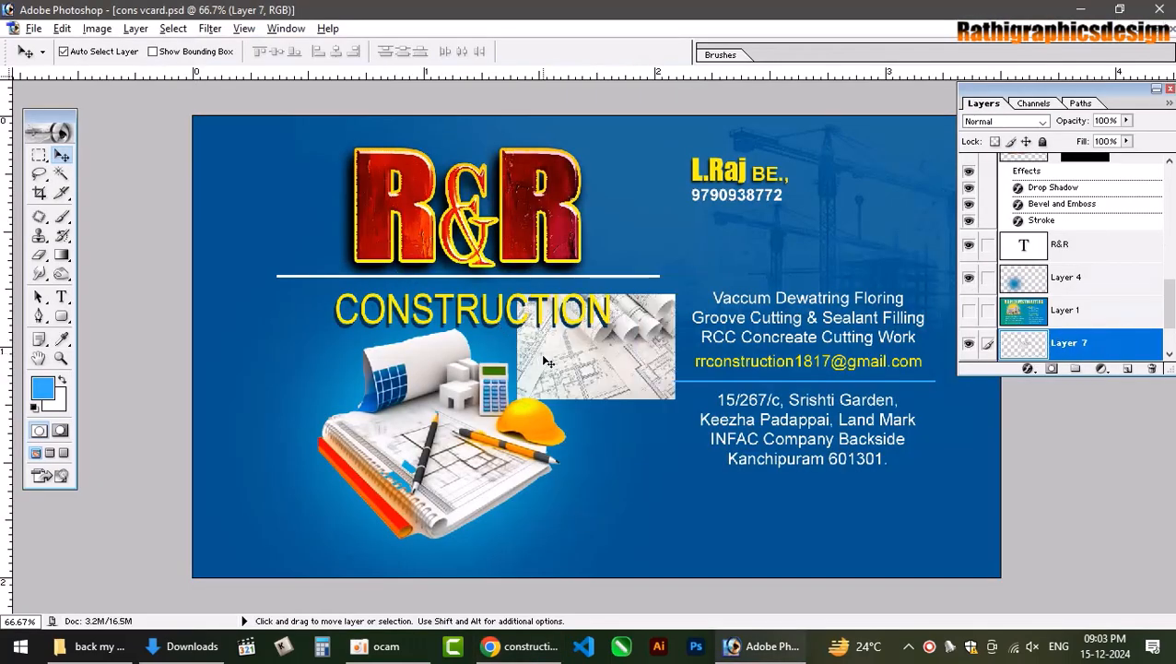
Move and resize the blueprint image over the card's left side.
left_click_drag(626, 378, 512, 329)
key("ctrl+t")
left_click_drag(305, 214, 339, 287)
key("Return")
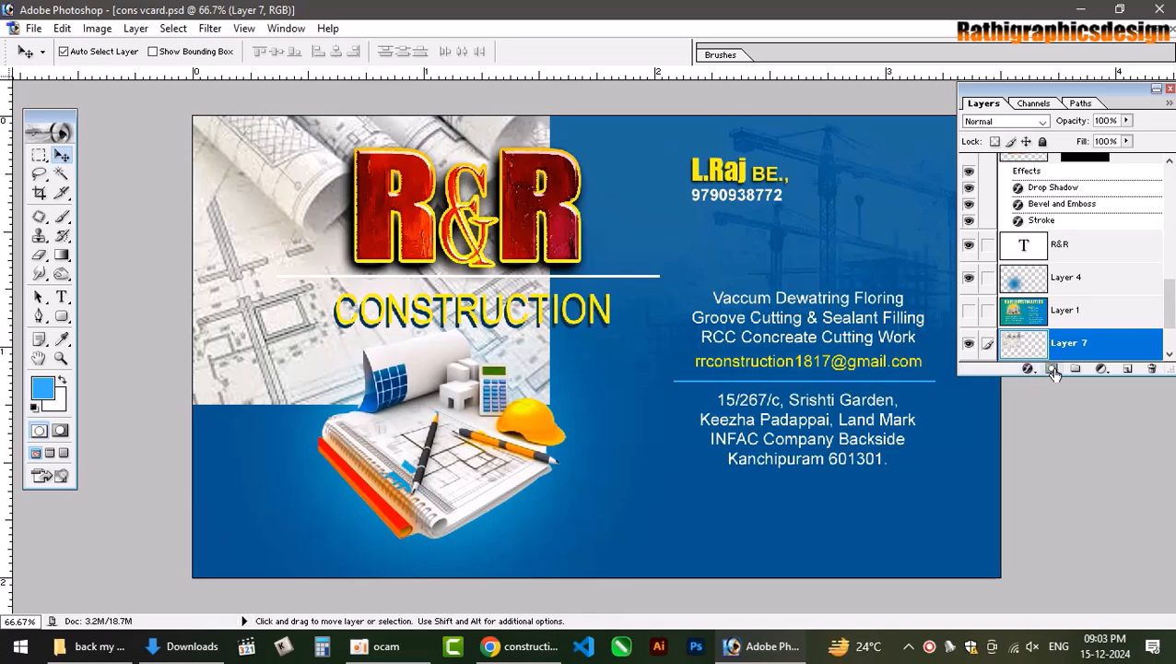
Set the blueprint layer to Luminosity blending at about 13% fill and add a layer mask.
left_click(1042, 123)
left_click(1040, 127)
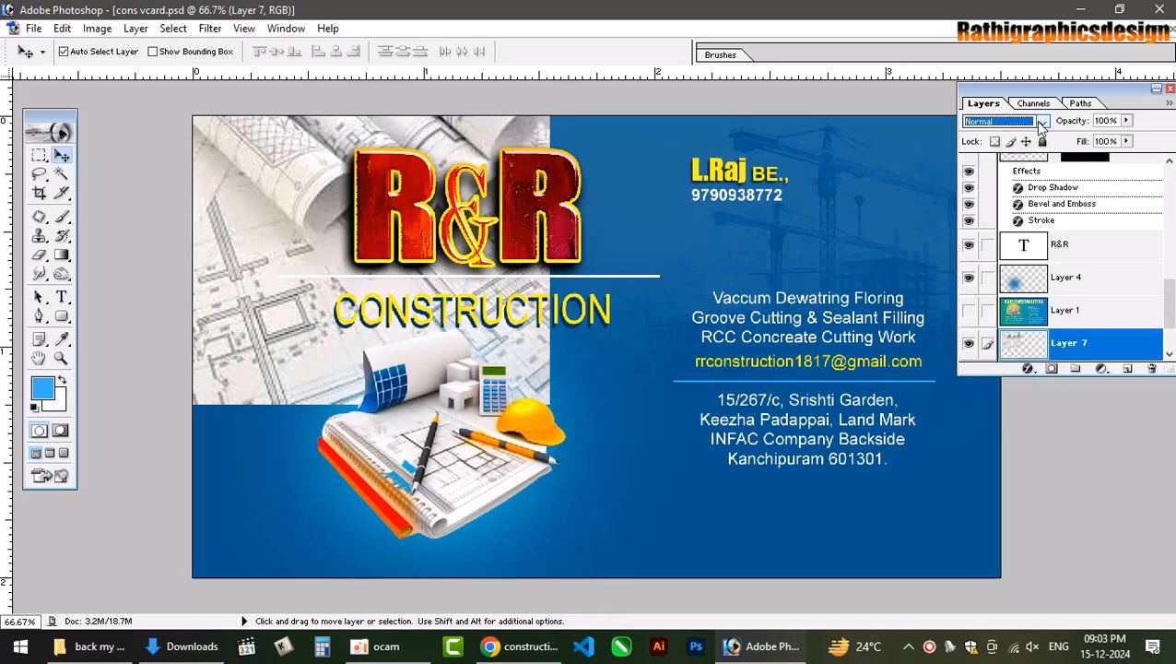
key("Down")
key("Down")
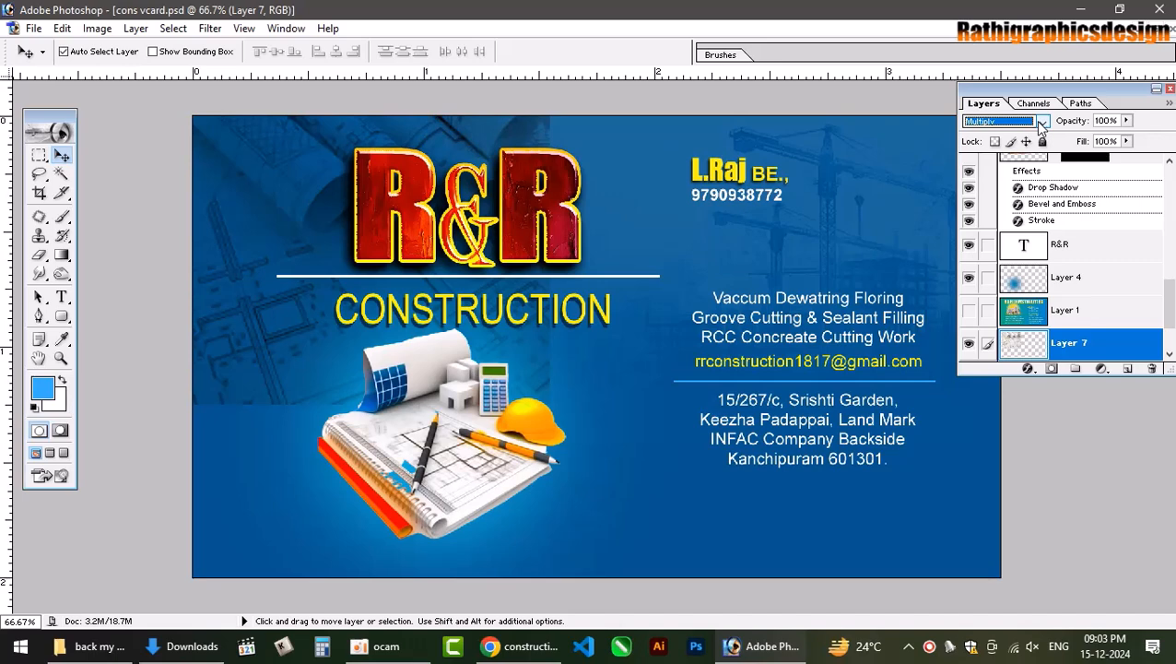
key("Down")
key("Down")
key("Down")
key("Down")
key("Down")
key("Down")
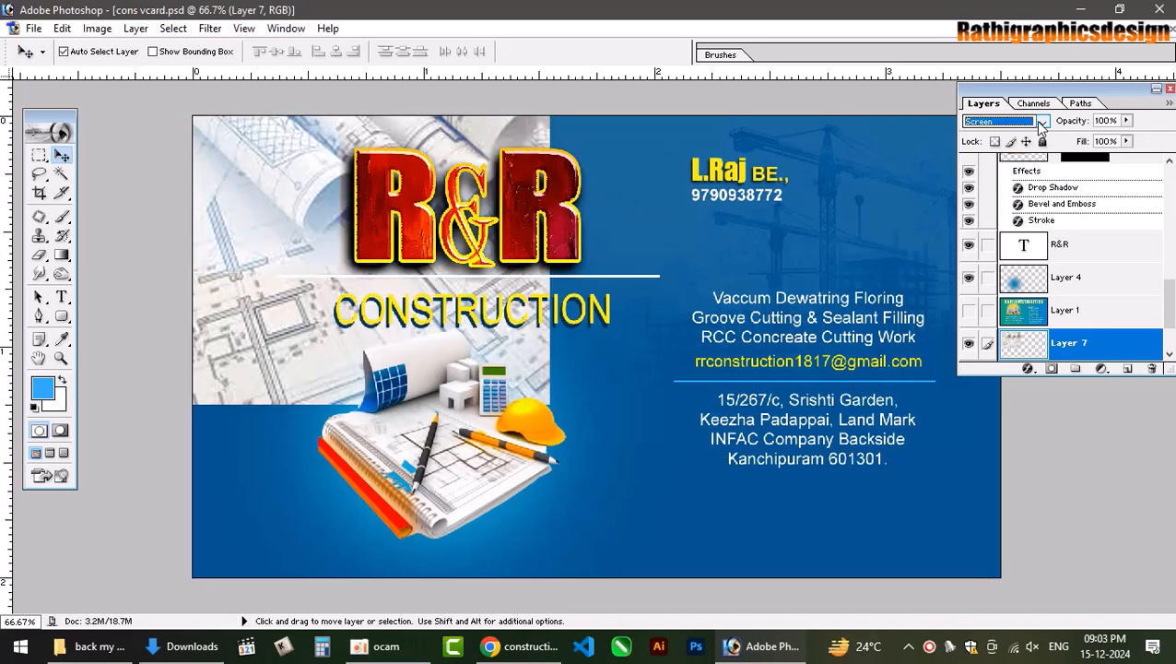
key("Down")
key("Down")
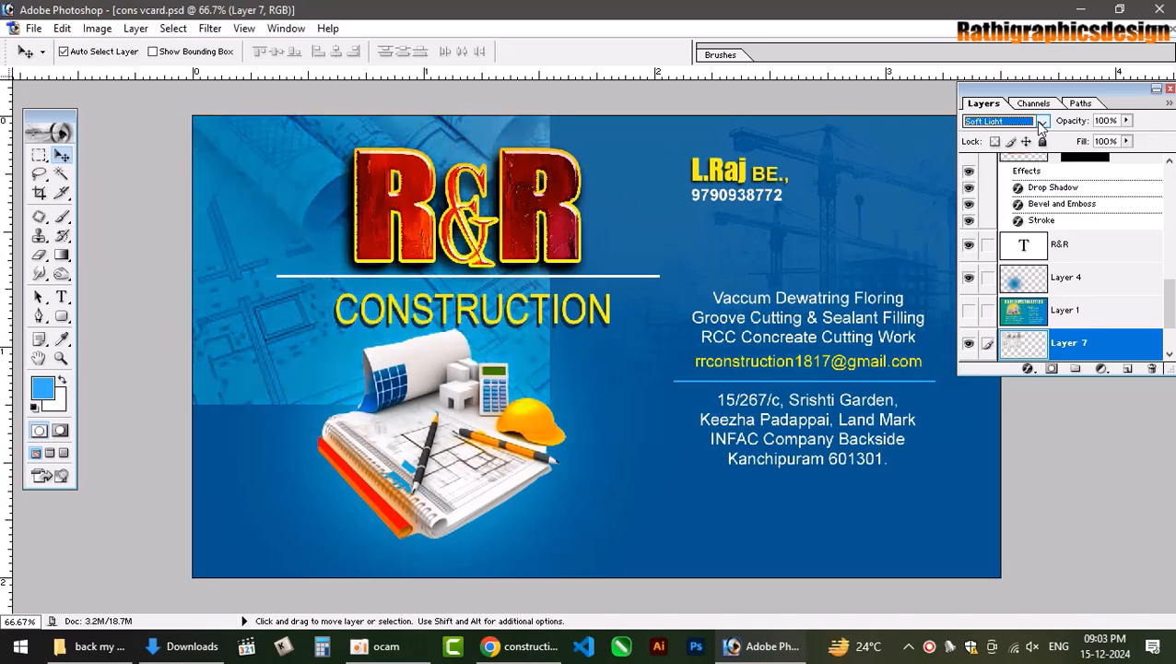
key("Down")
key("Down")
key("Down")
key("Down")
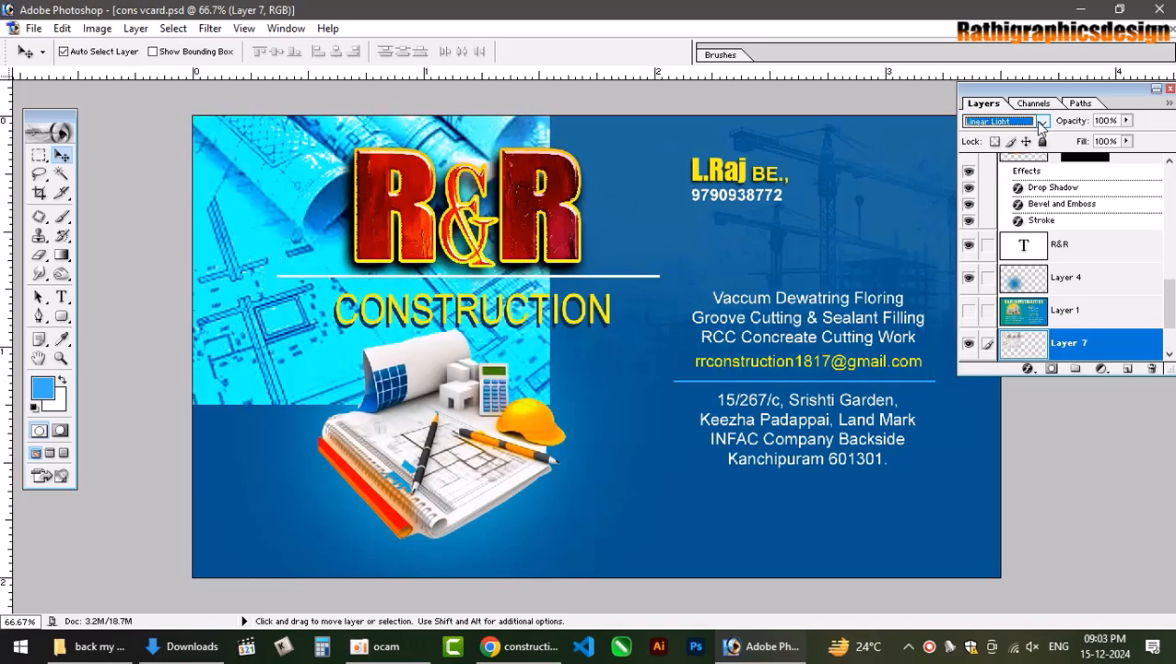
key("Down")
key("Down")
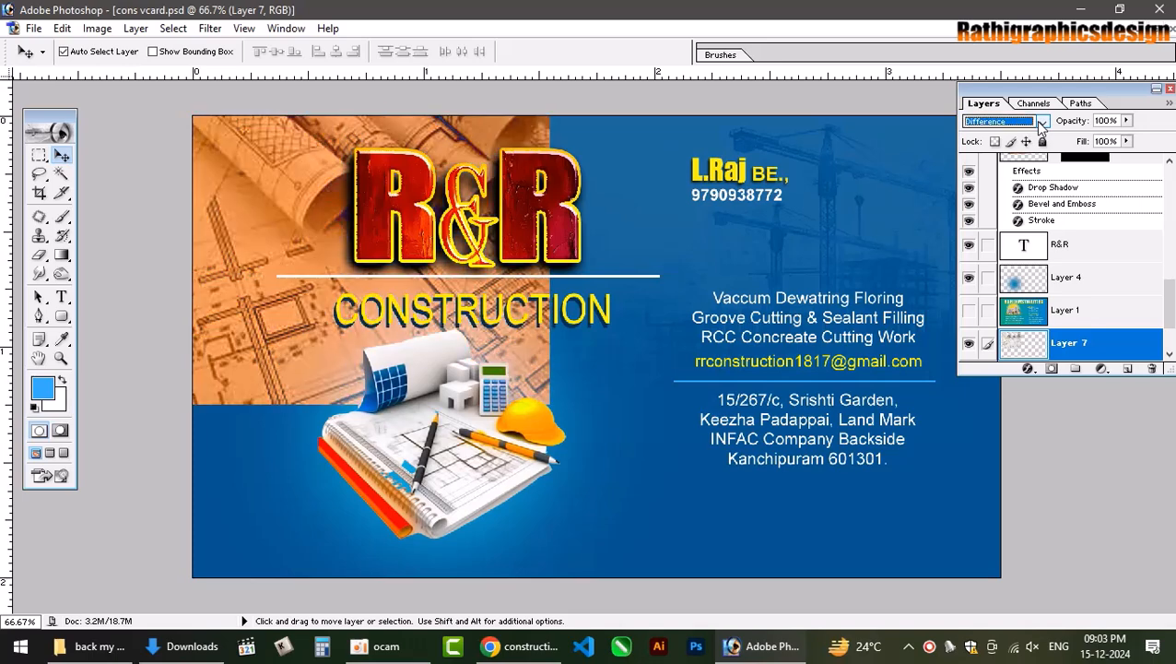
key("Down")
key("Down")
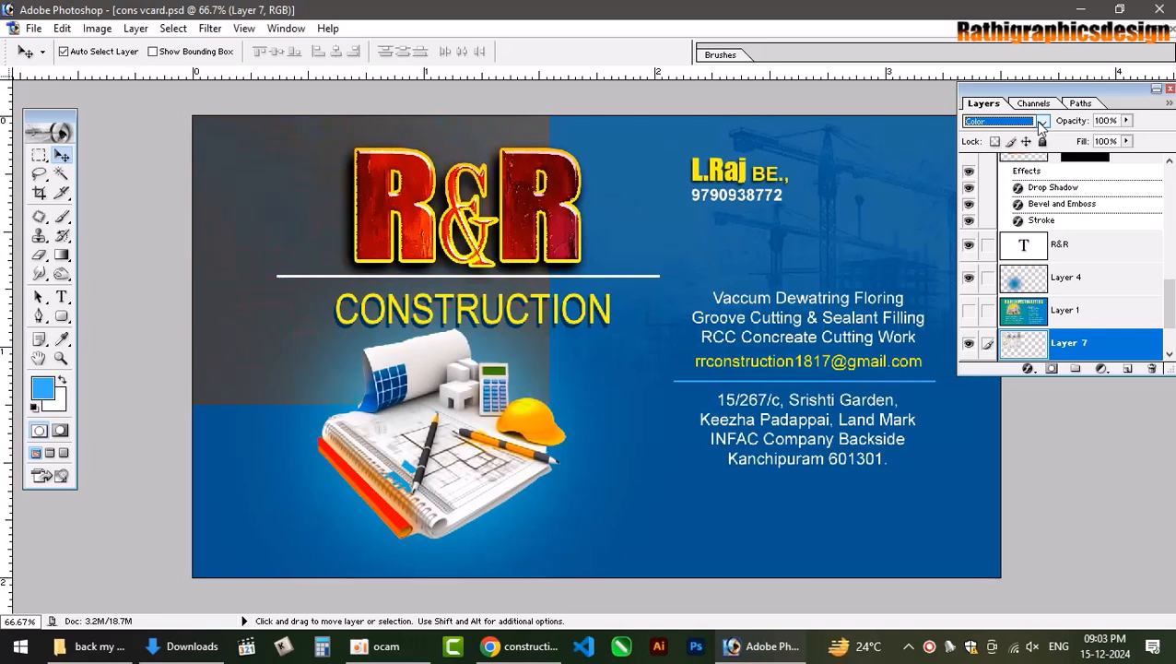
key("Down")
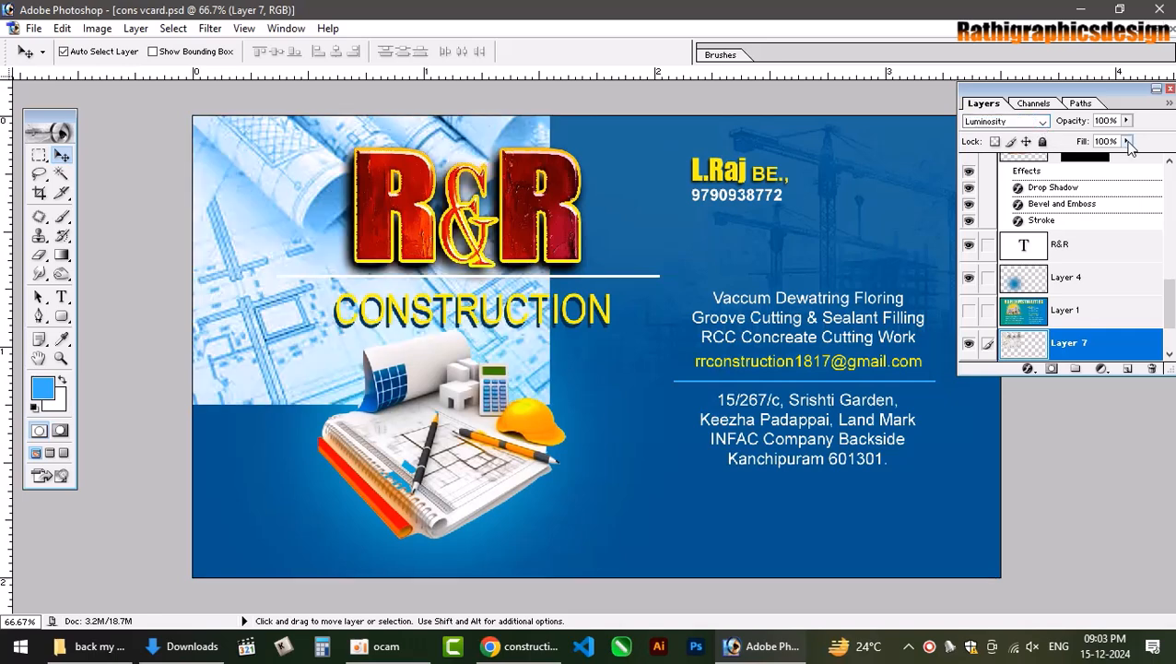
left_click(1128, 142)
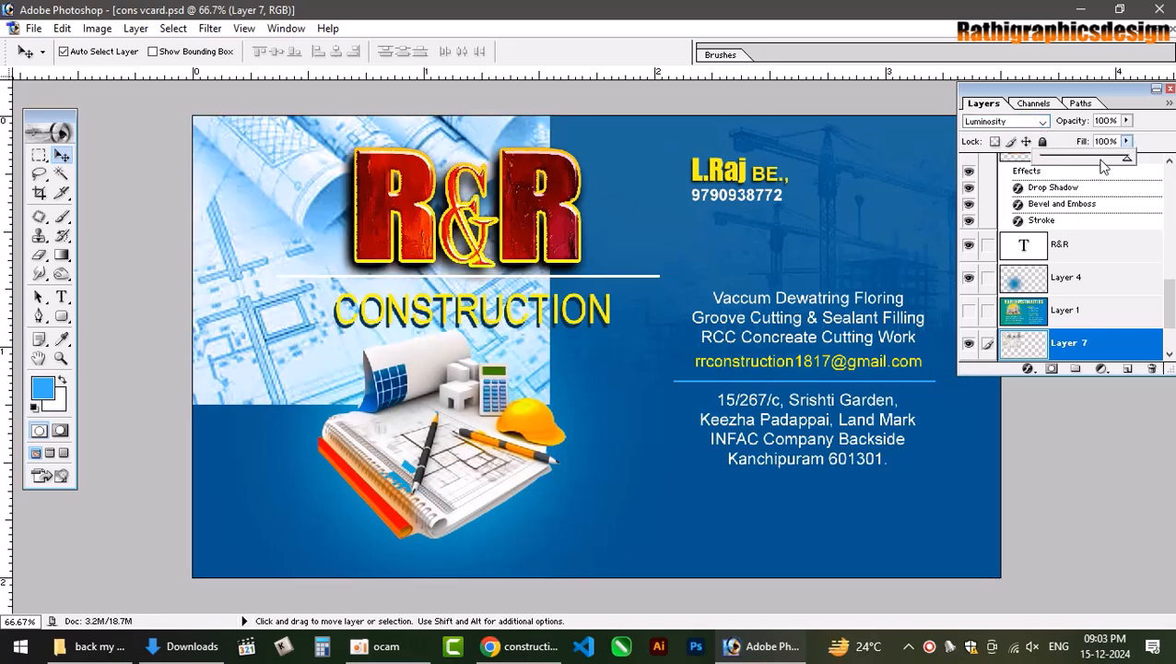
left_click_drag(1054, 160, 1065, 166)
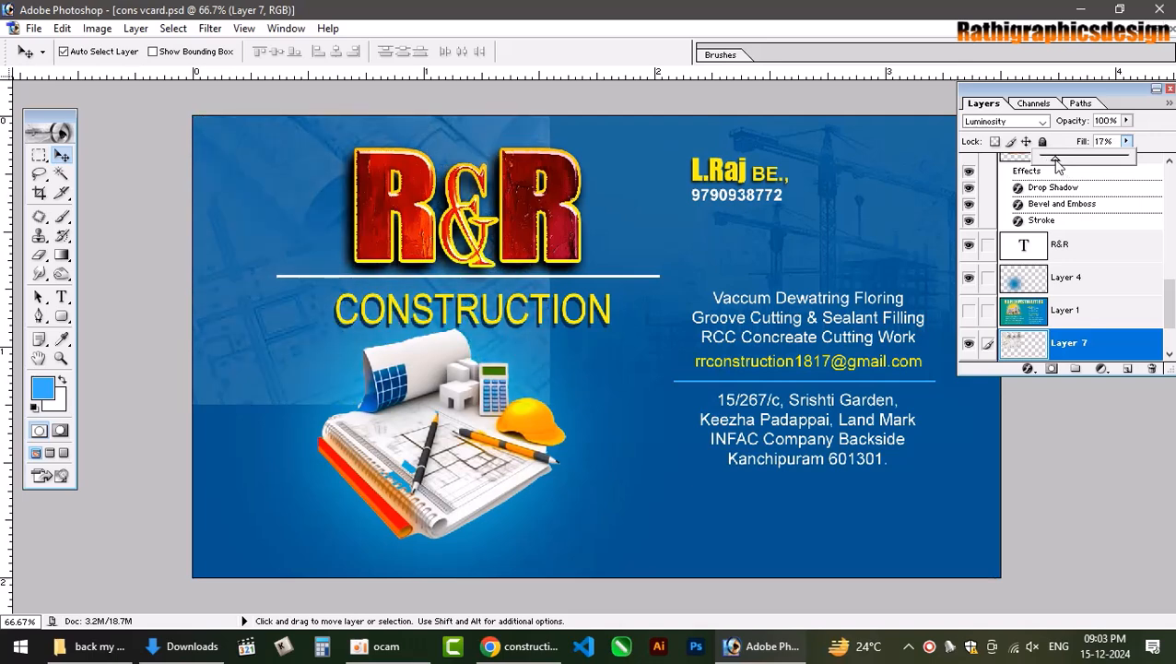
left_click(1051, 370)
Erase a diagonal band of the blueprint overlay on its mask, then reselect Layer 7.
left_click(39, 255)
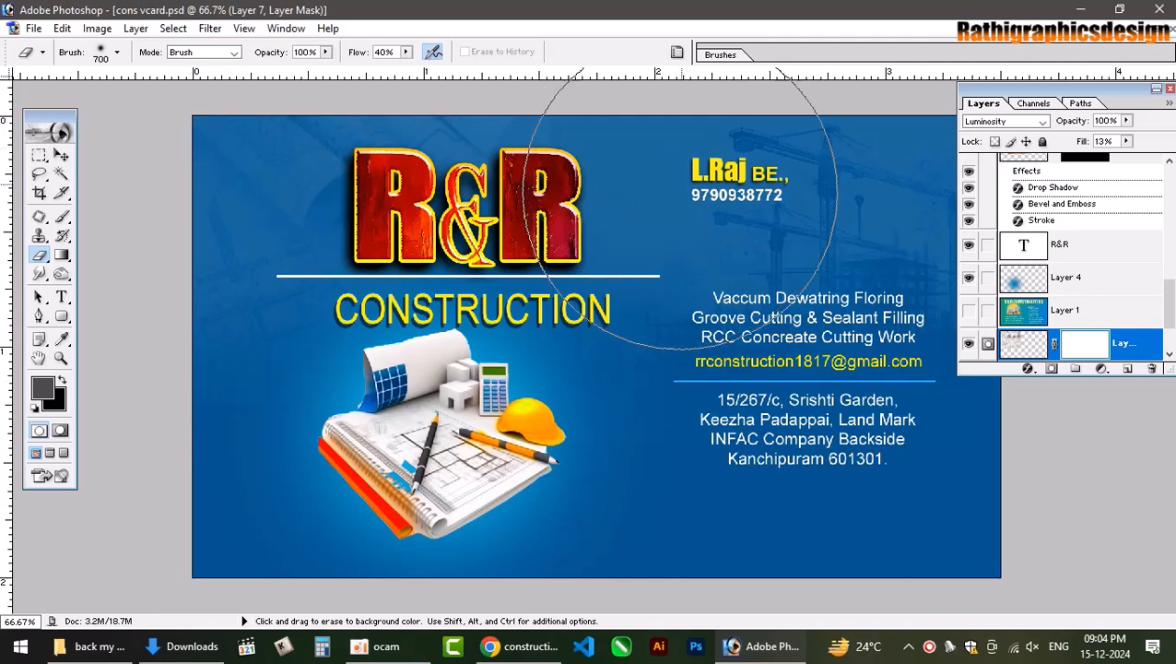
left_click_drag(679, 216, 474, 408)
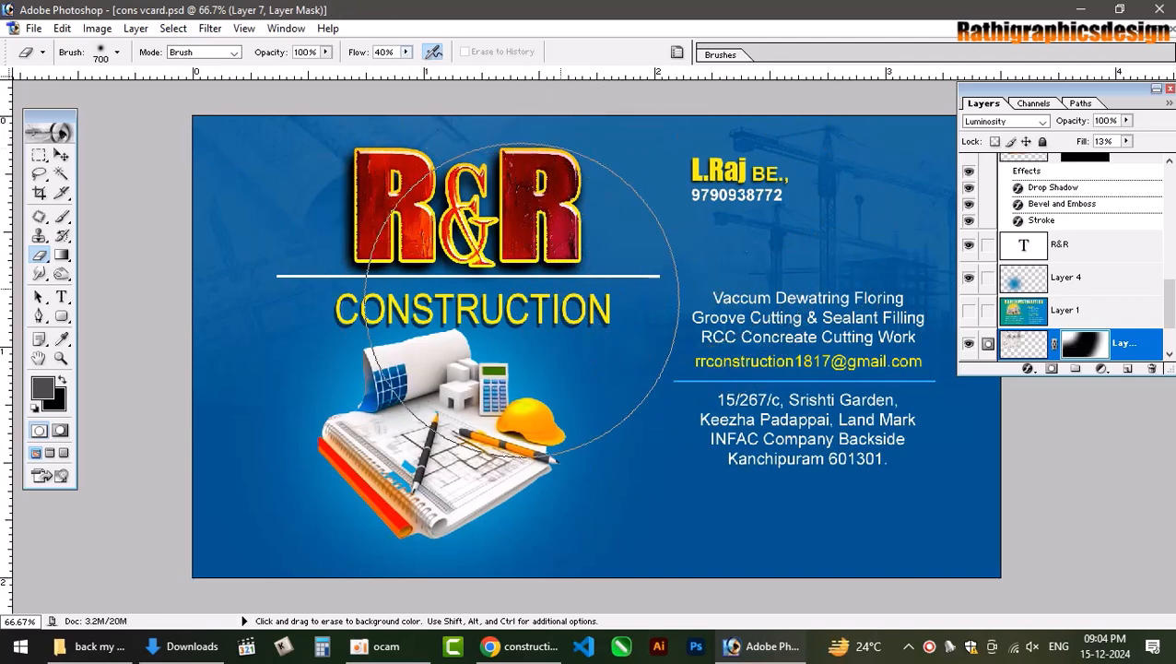
left_click(62, 159)
left_click(852, 172)
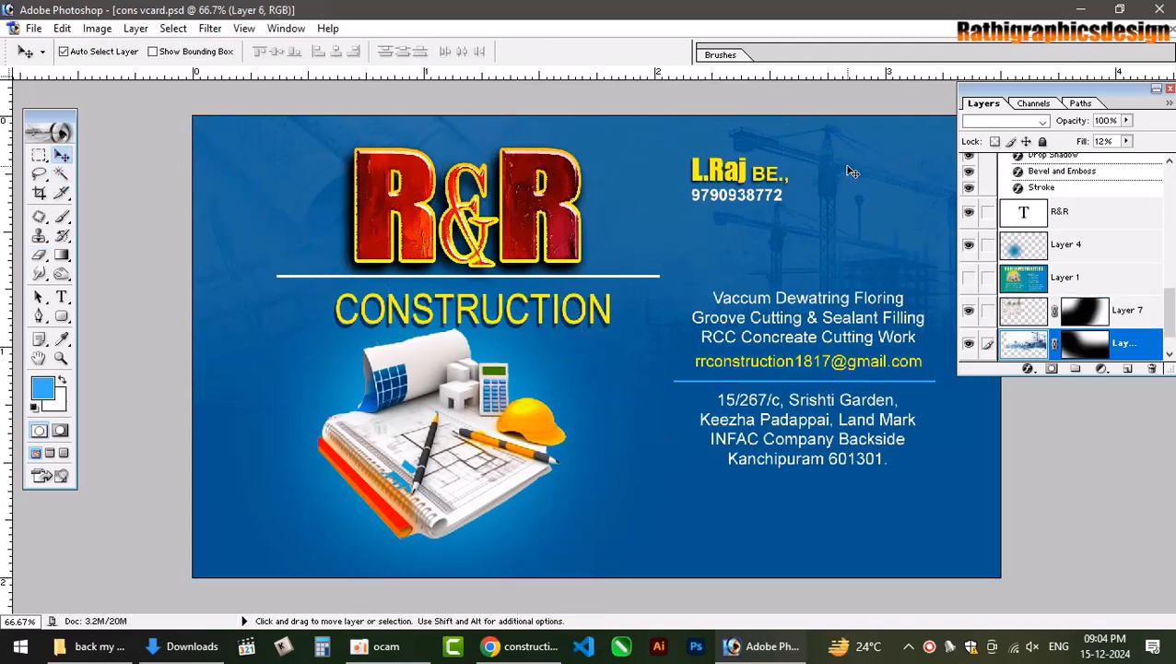
right_click(450, 147)
left_click(464, 149)
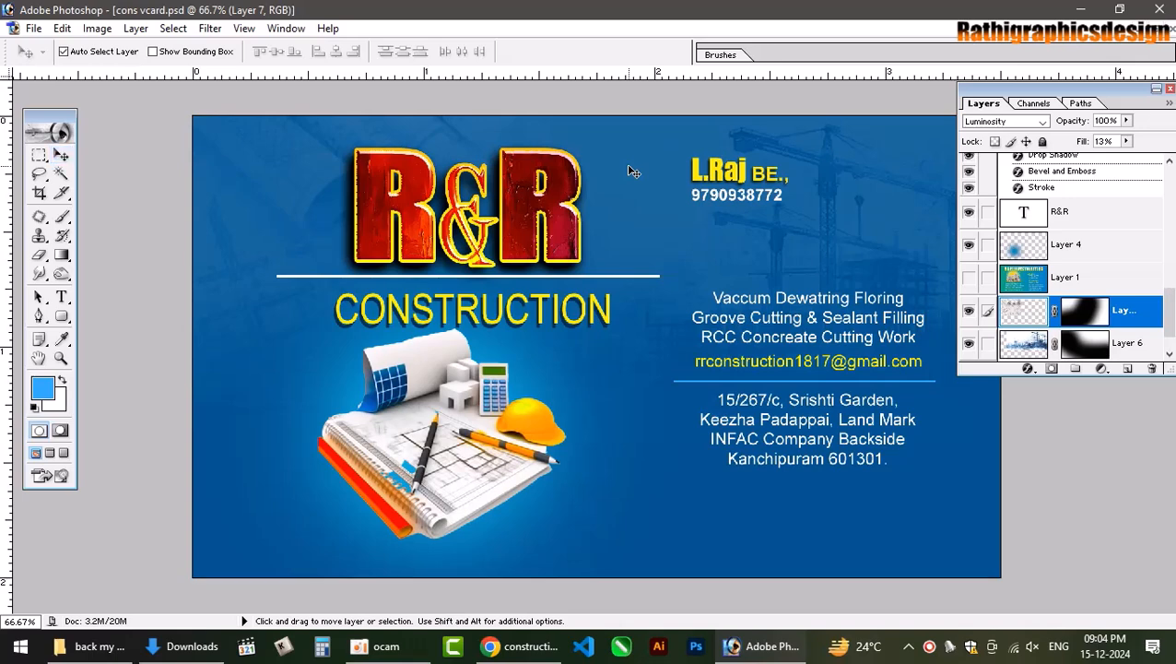
Scale the blueprint overlay to about 128%, save the card, and return to the Chrome results.
key("ctrl+t")
left_click_drag(550, 405, 696, 477)
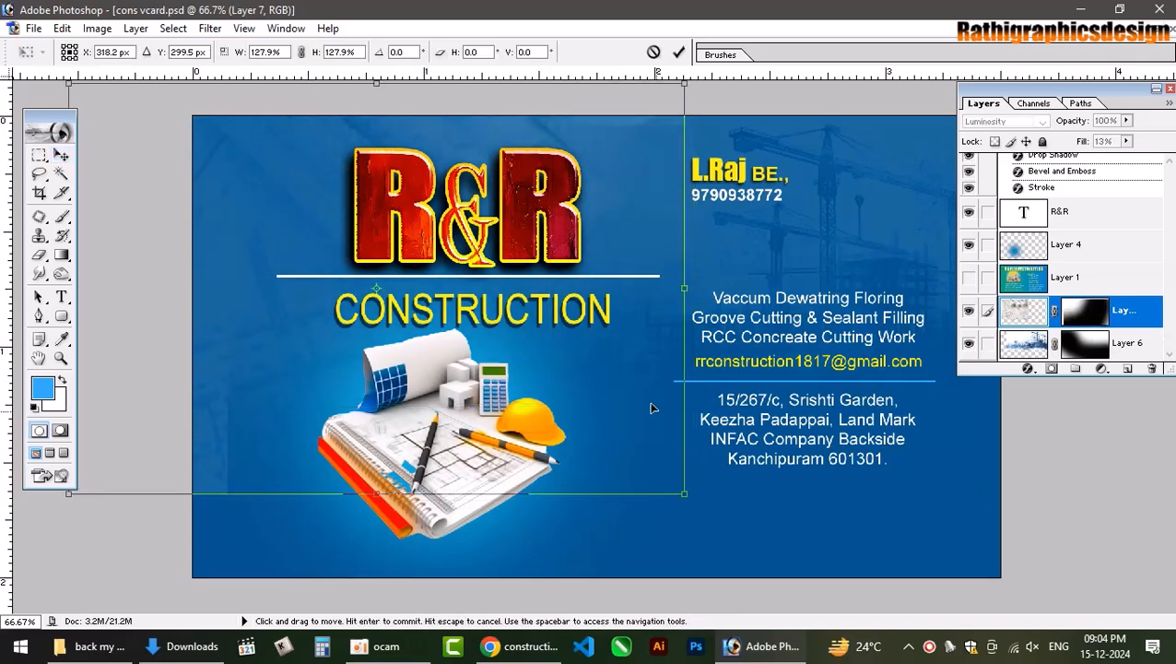
key("Return")
key("e")
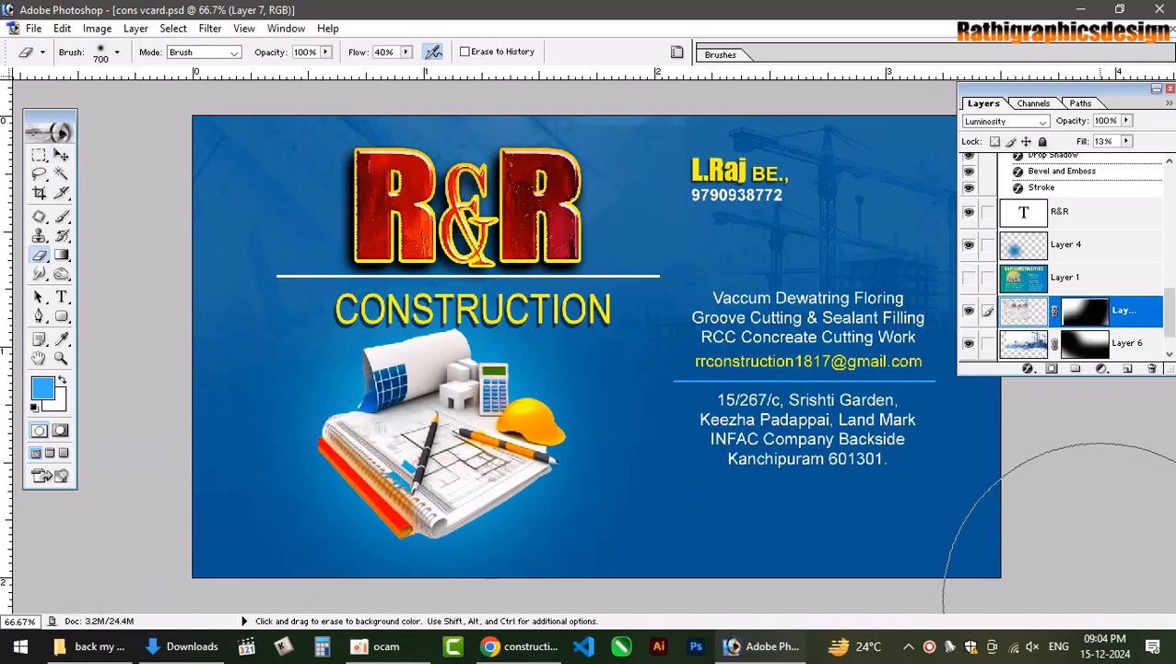
key("ctrl+s")
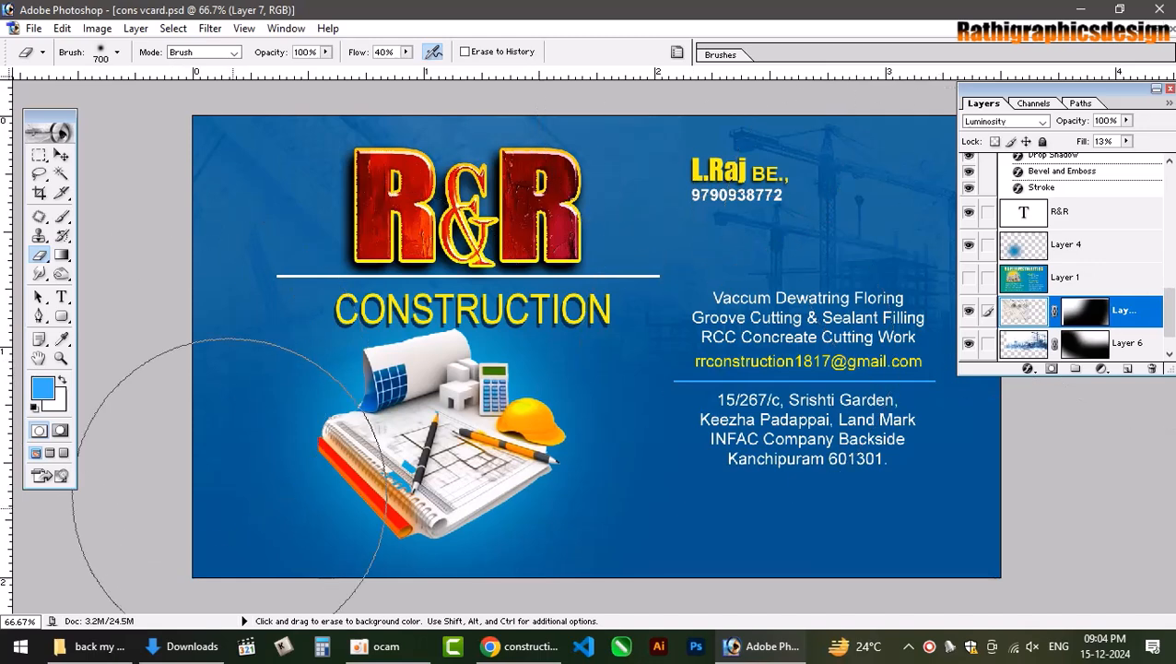
left_click(518, 645)
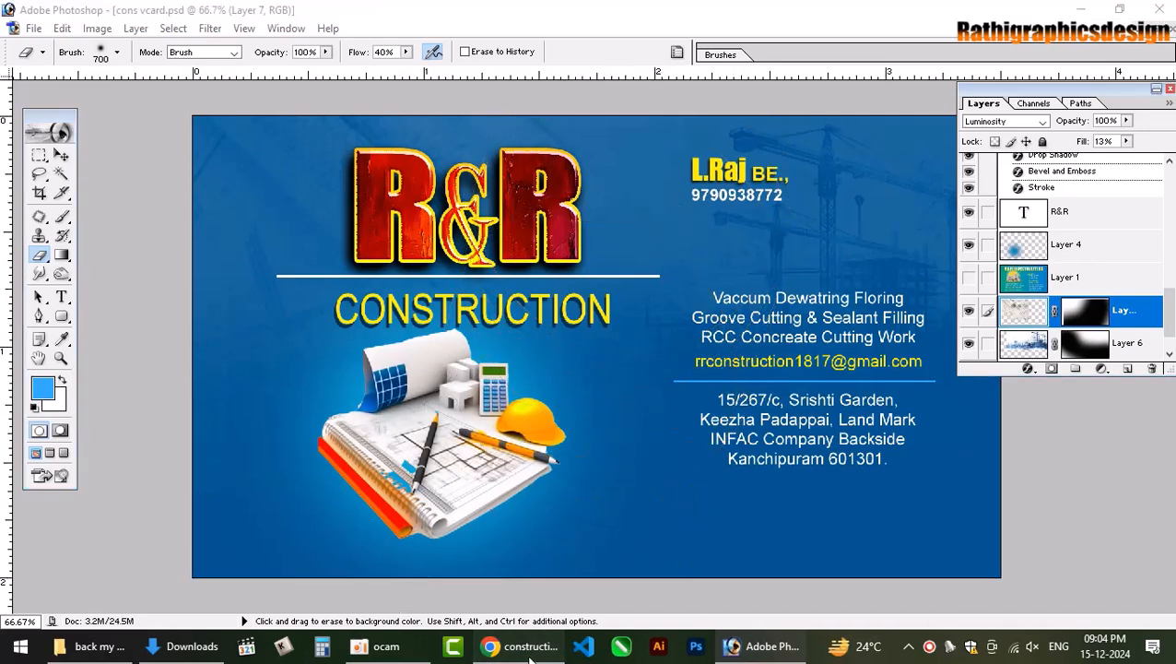
scroll(790, 426, "down", 3)
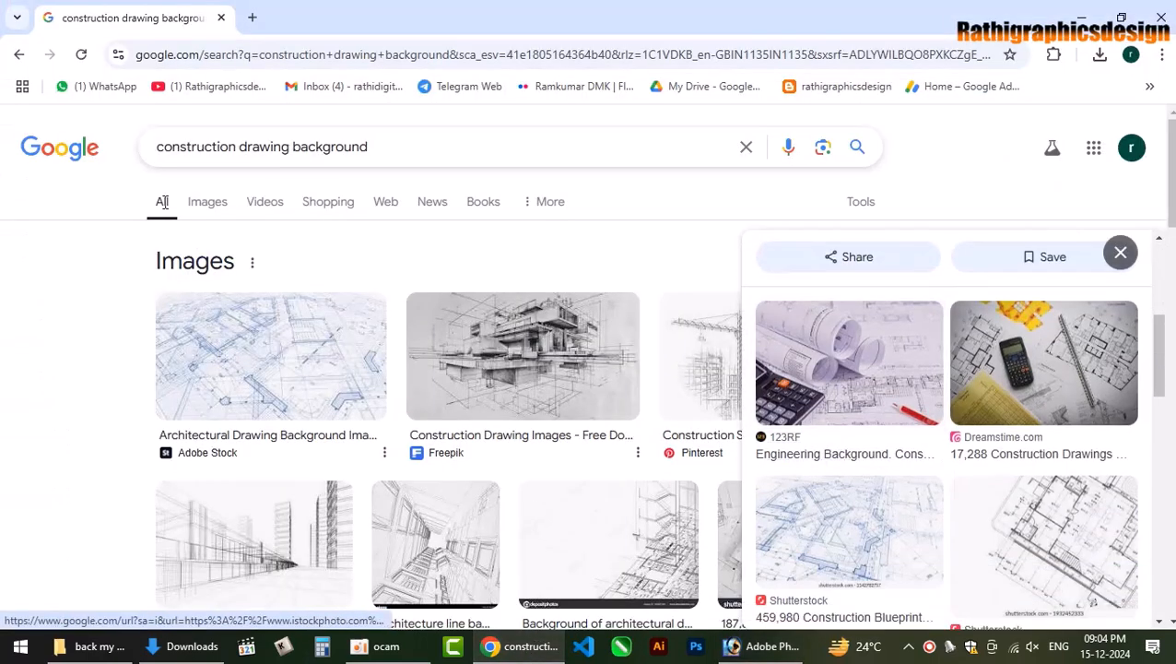
Search Google Images for 'texture background' and browse the image results.
left_click_drag(368, 146, 11, 108)
type("t")
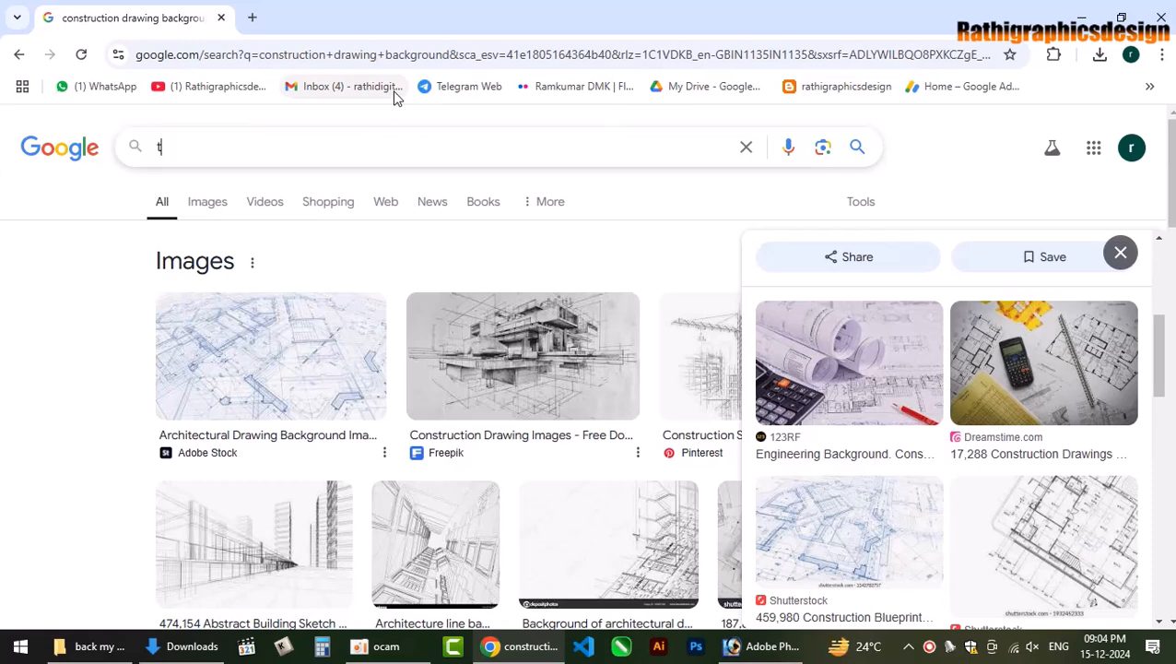
type("ext")
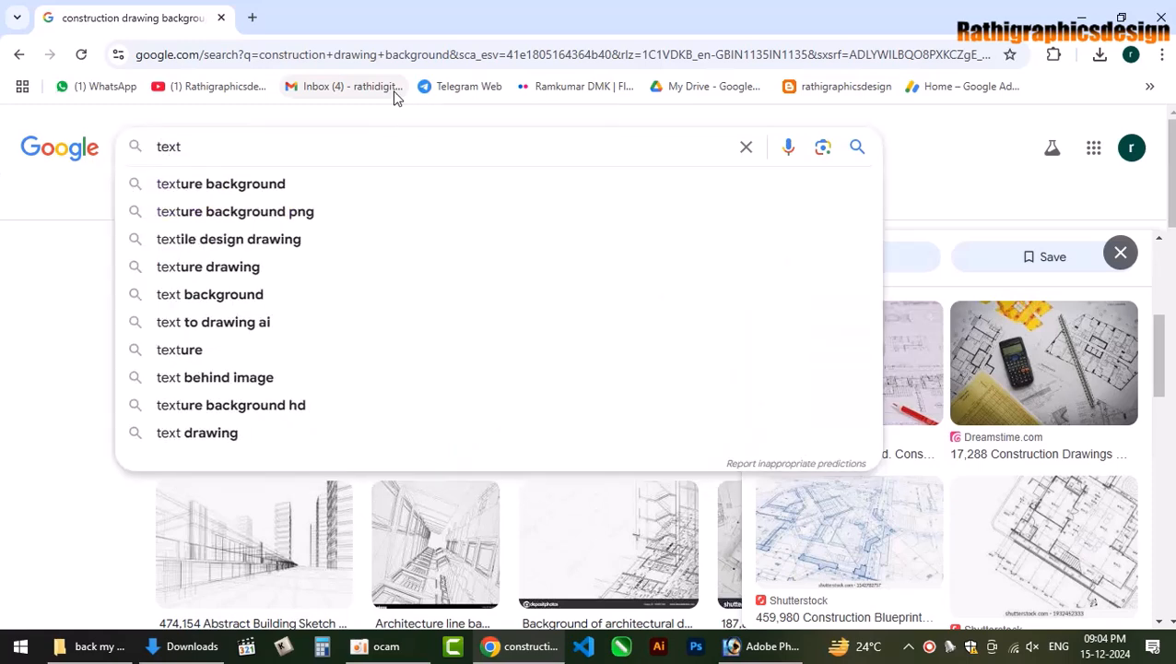
key("Down")
key("Return")
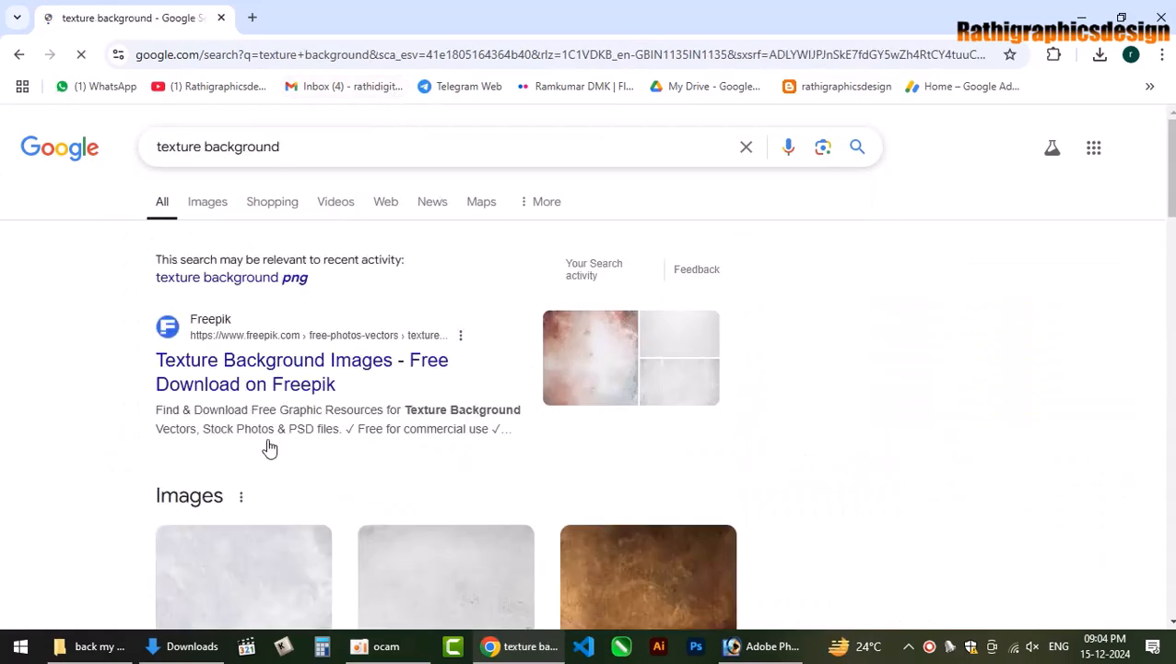
left_click(209, 203)
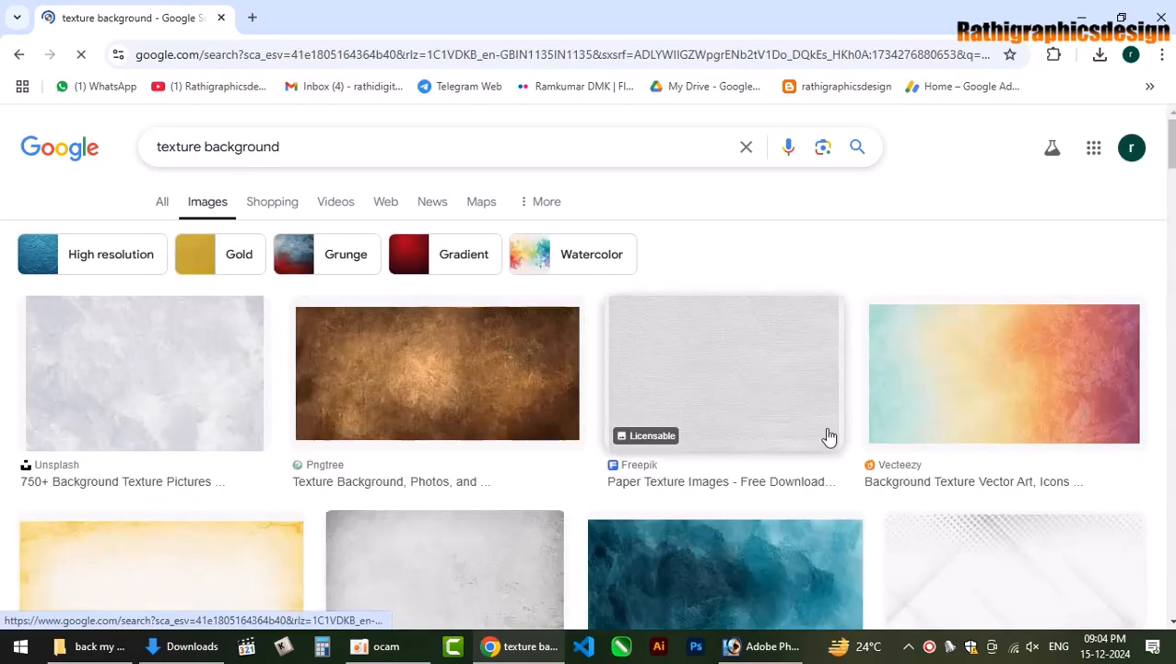
scroll(835, 448, "down", 3)
scroll(840, 452, "down", 2)
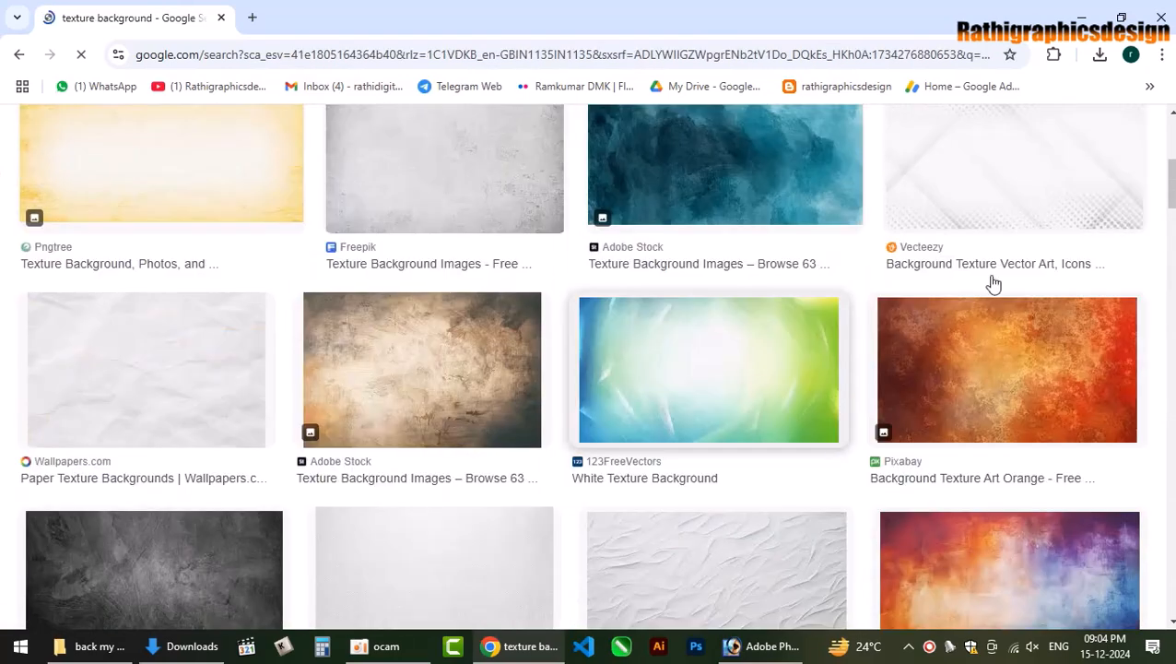
left_click(1029, 205)
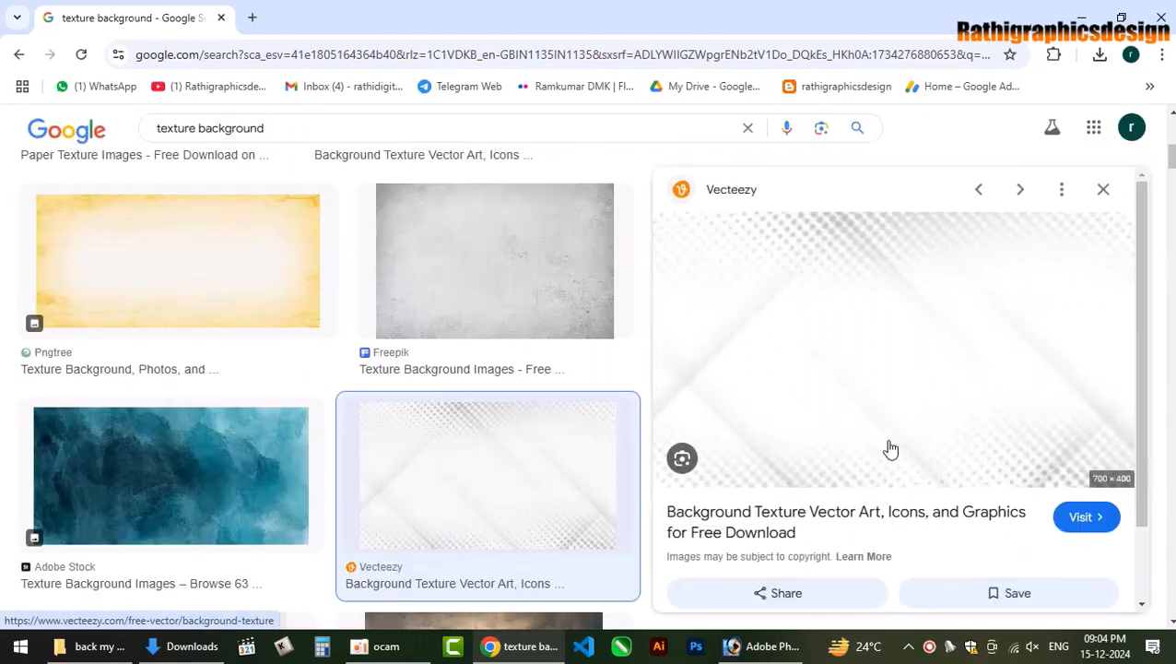
scroll(901, 430, "down", 8)
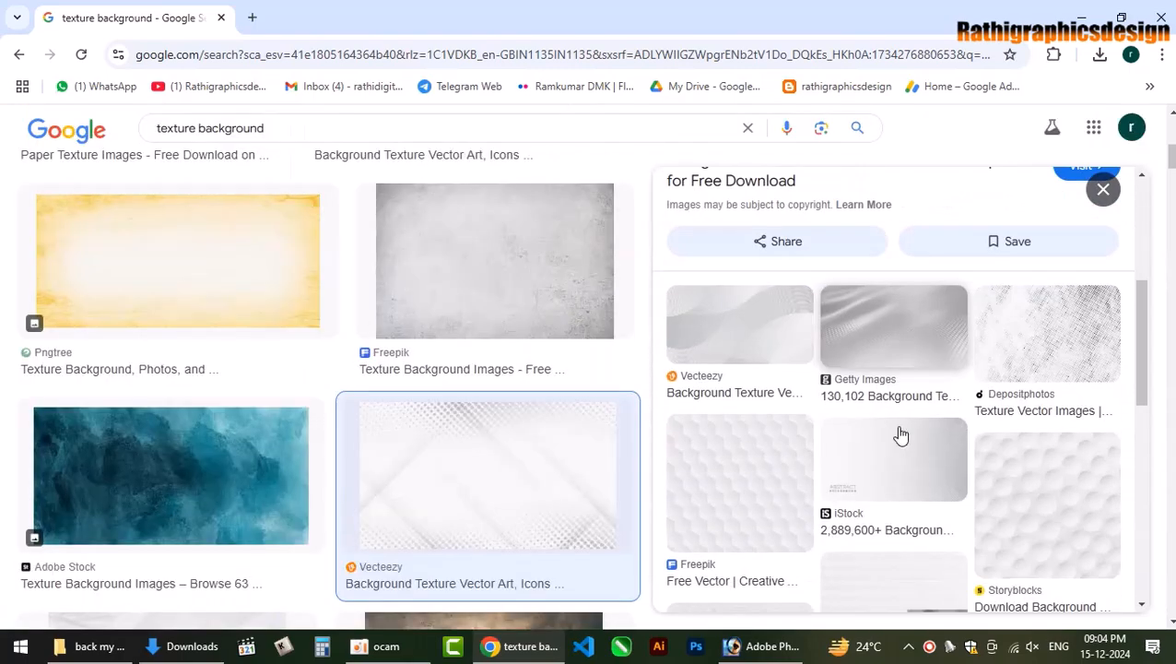
scroll(901, 434, "down", 3)
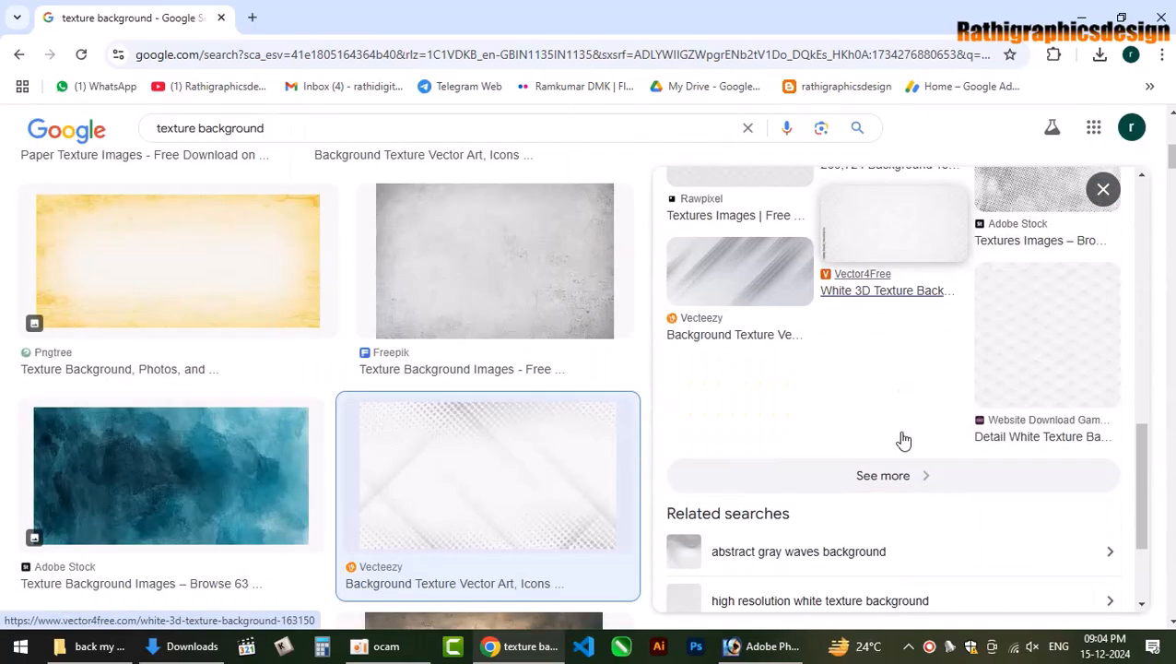
scroll(462, 466, "down", 4)
scroll(466, 461, "down", 8)
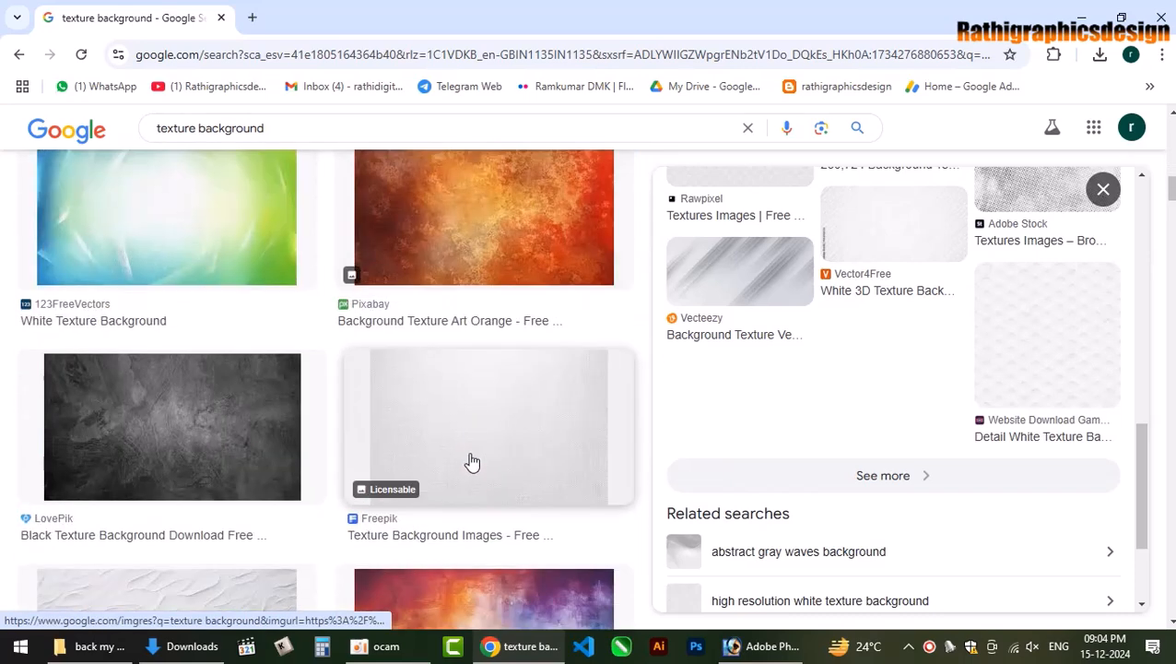
scroll(472, 458, "up", 6)
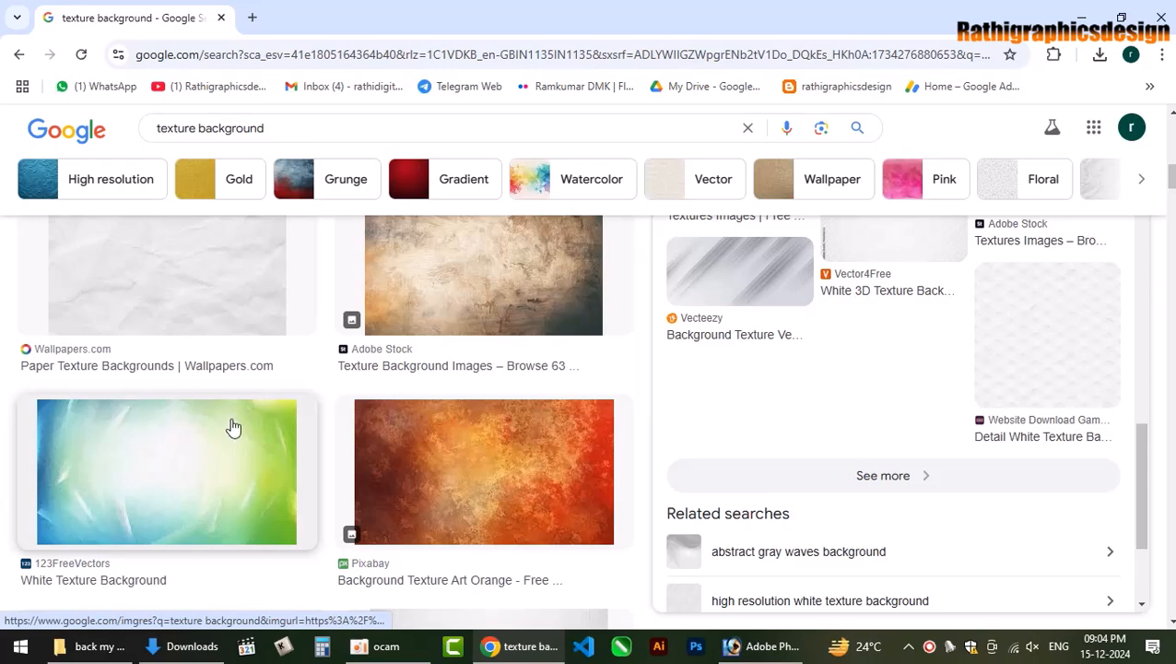
Save the light blue Vecteezy squares texture to Downloads and show it in its folder.
left_click(233, 427)
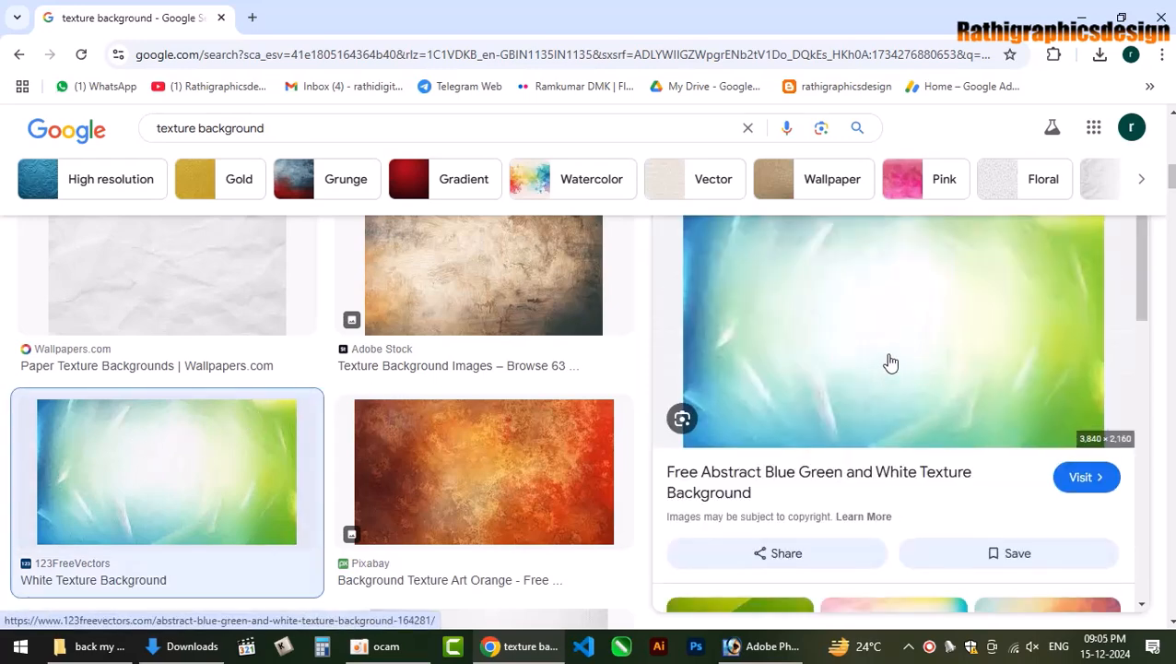
scroll(891, 362, "down", 3)
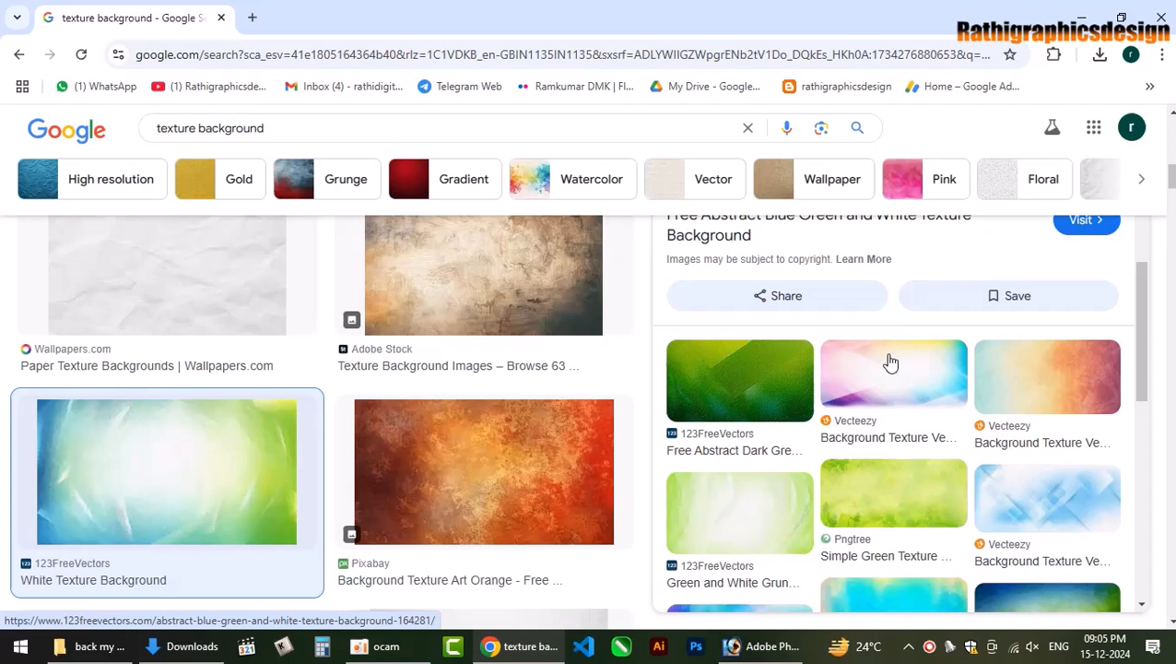
left_click(1024, 496)
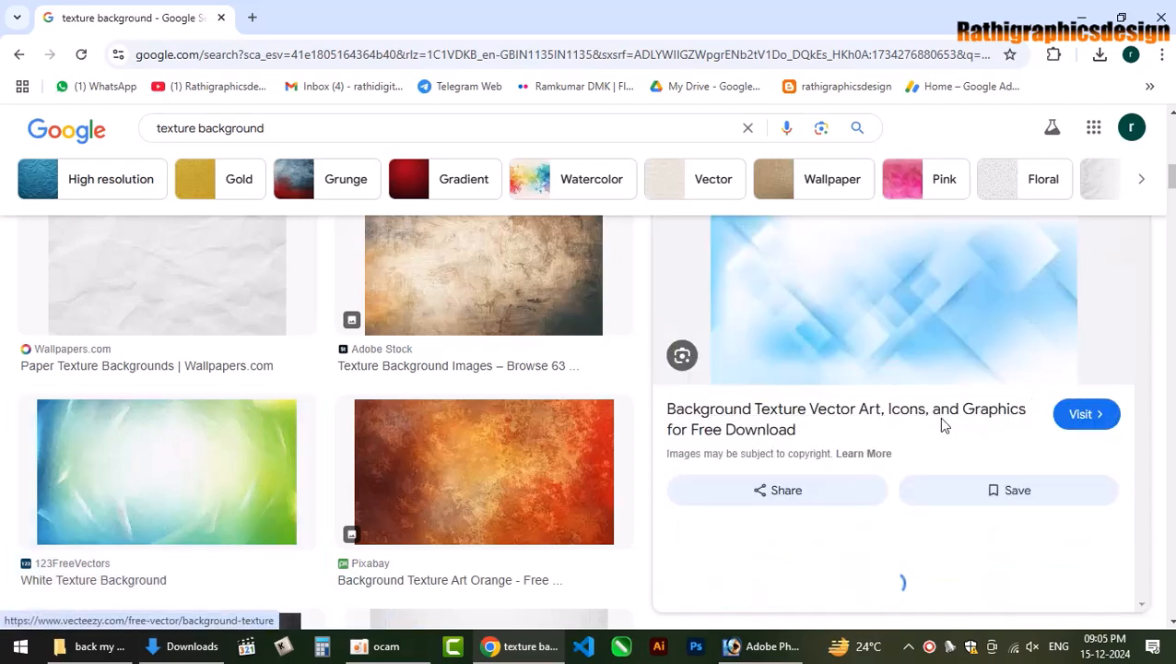
right_click(913, 295)
left_click(1007, 532)
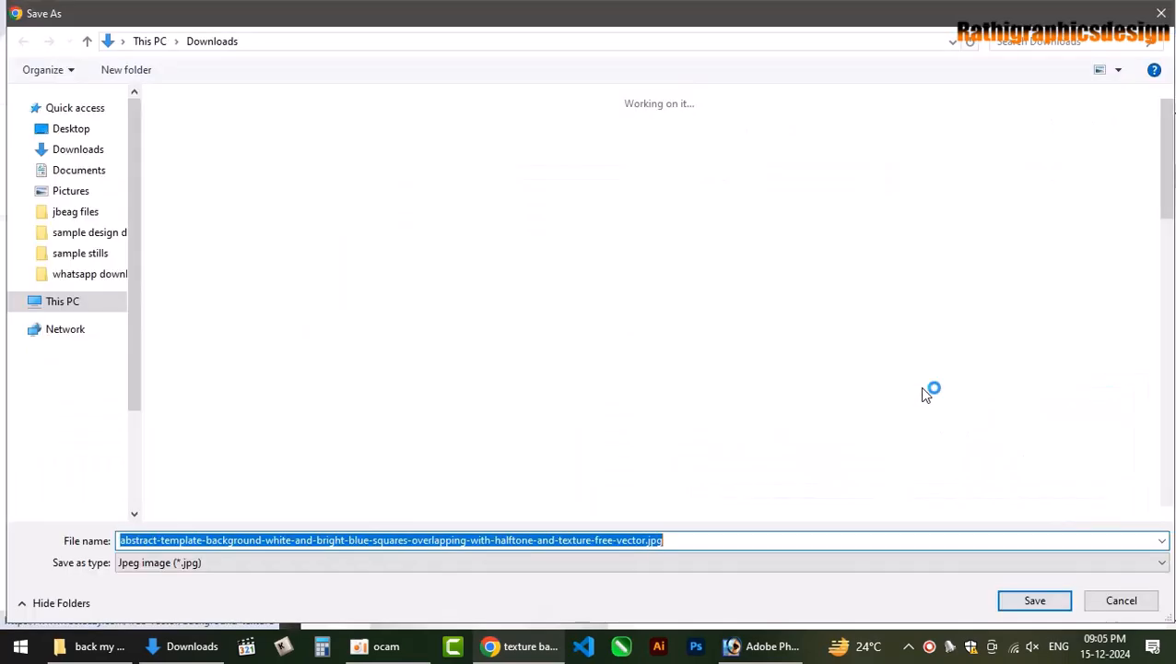
key("Return")
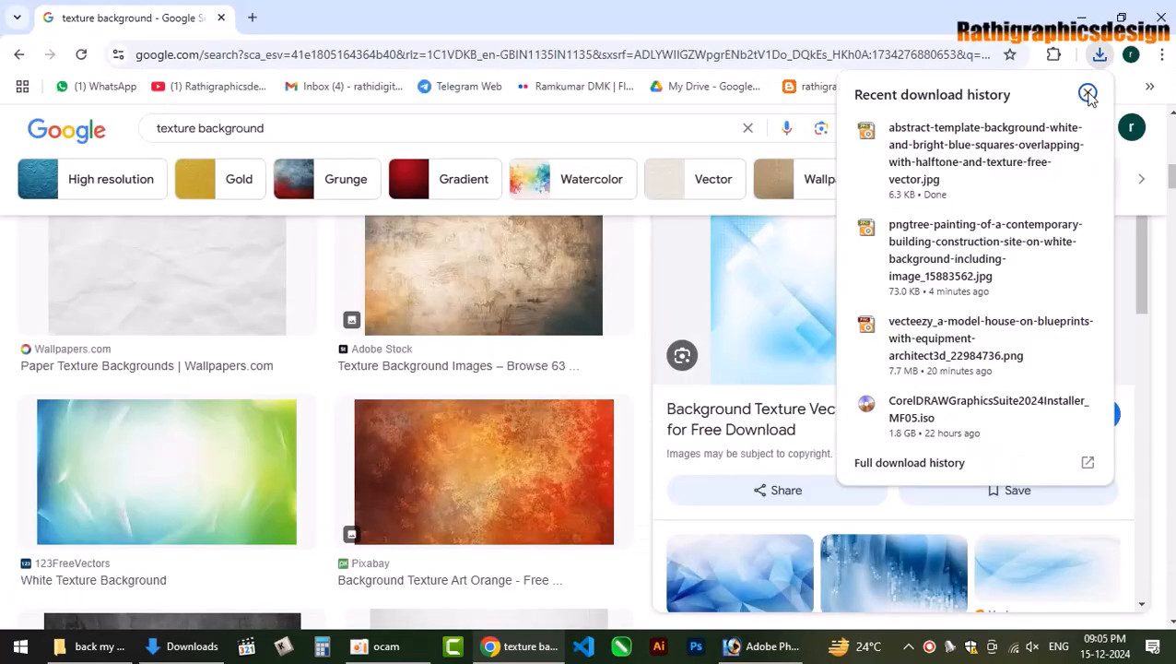
left_click(1050, 127)
Open the downloaded squares texture in Photoshop and drag it into the business card.
left_click_drag(210, 316, 670, 554)
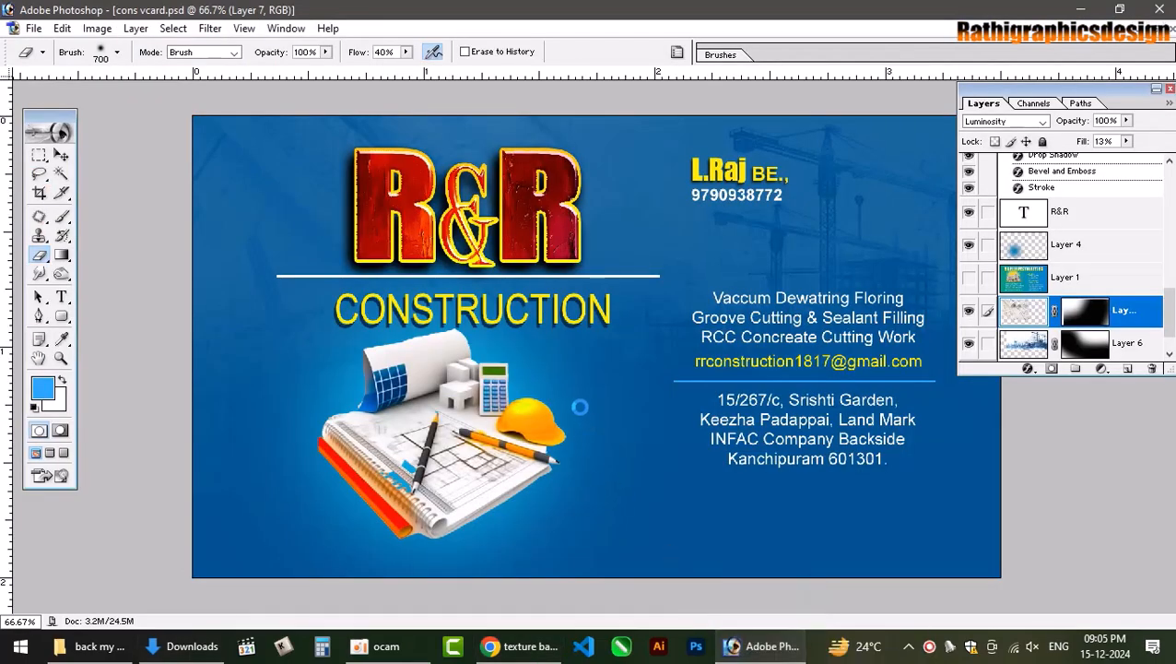
left_click_drag(269, 231, 406, 281)
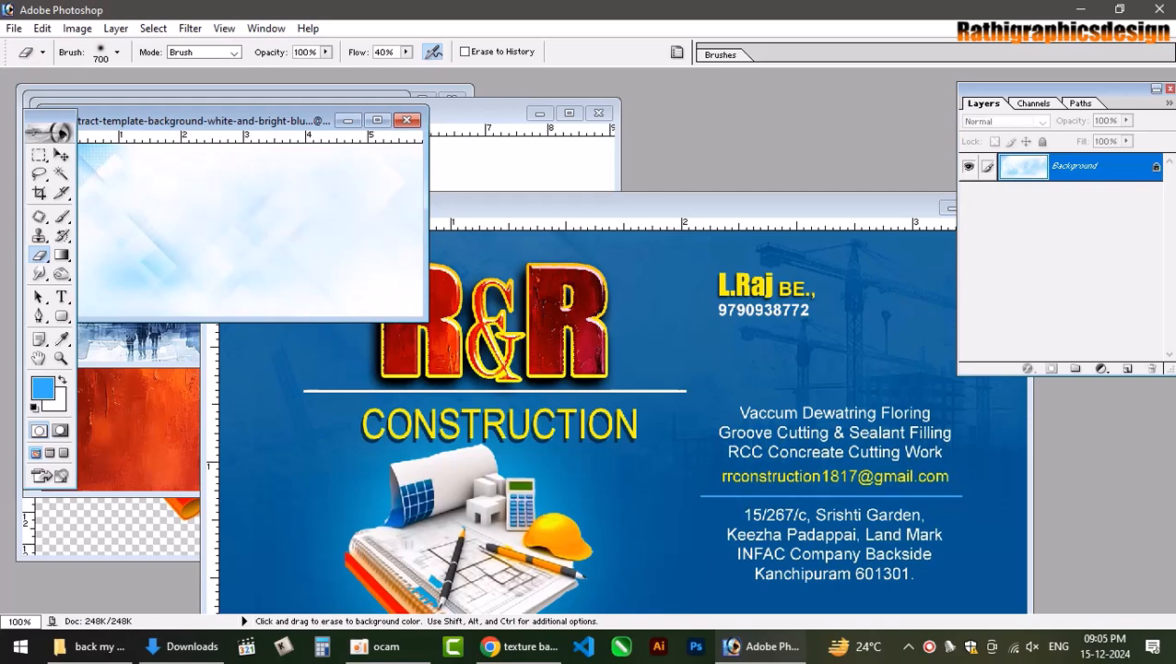
key("ctrl+z")
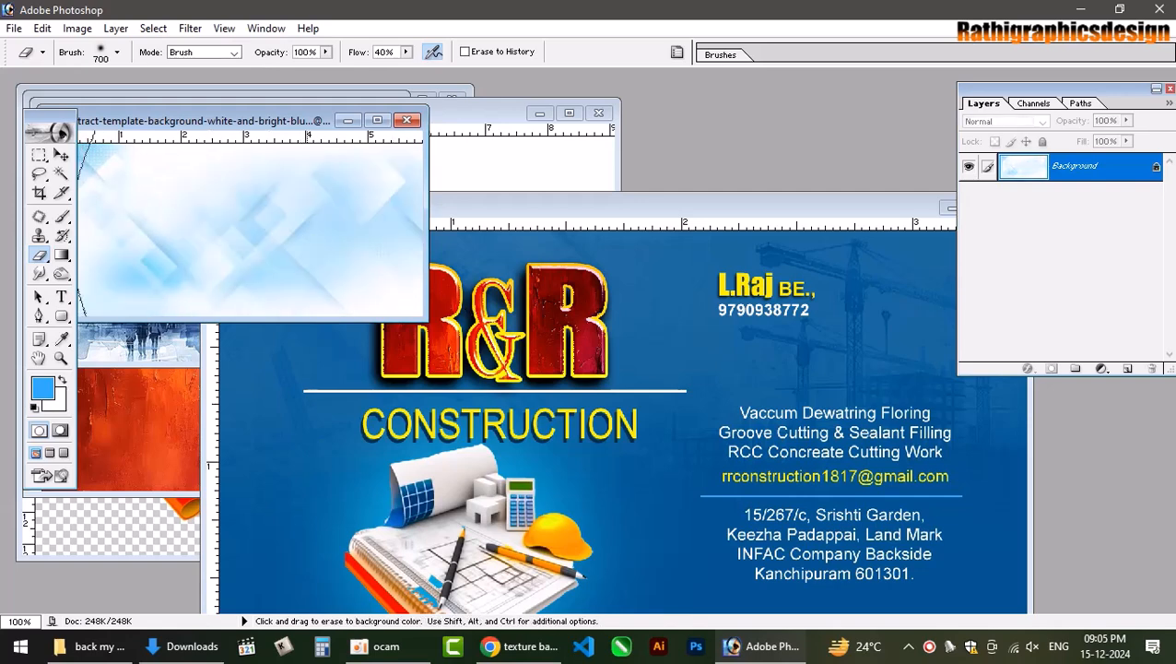
key("ctrl+z")
key("ctrl+z")
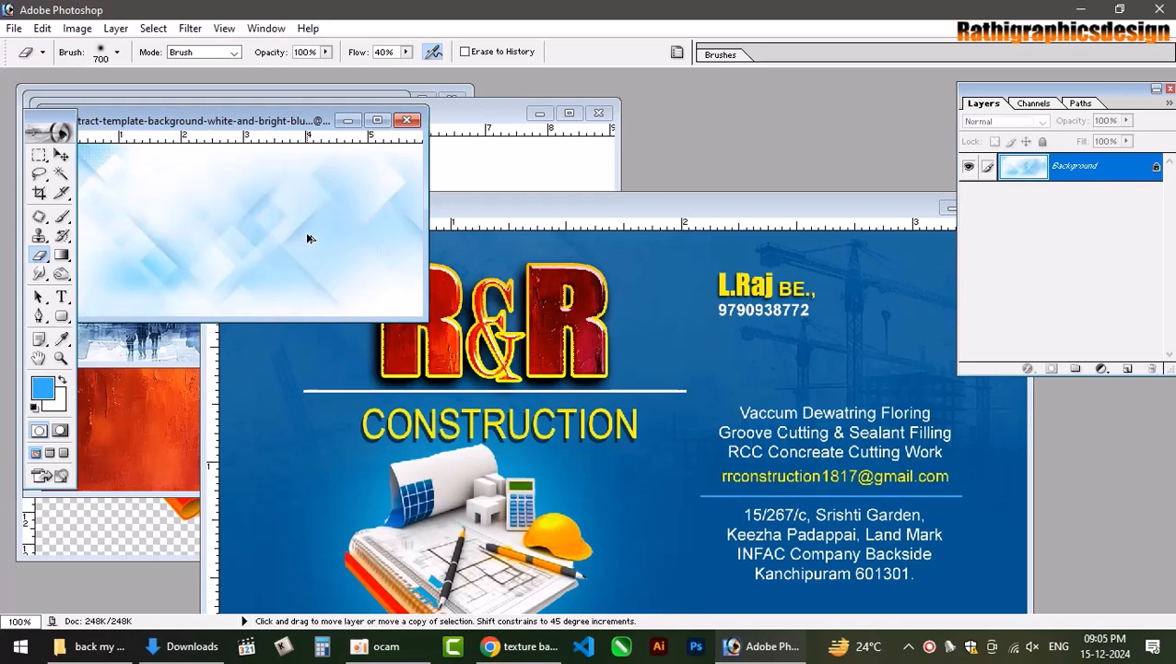
key("ctrl+z")
key("v")
left_click_drag(305, 231, 661, 369)
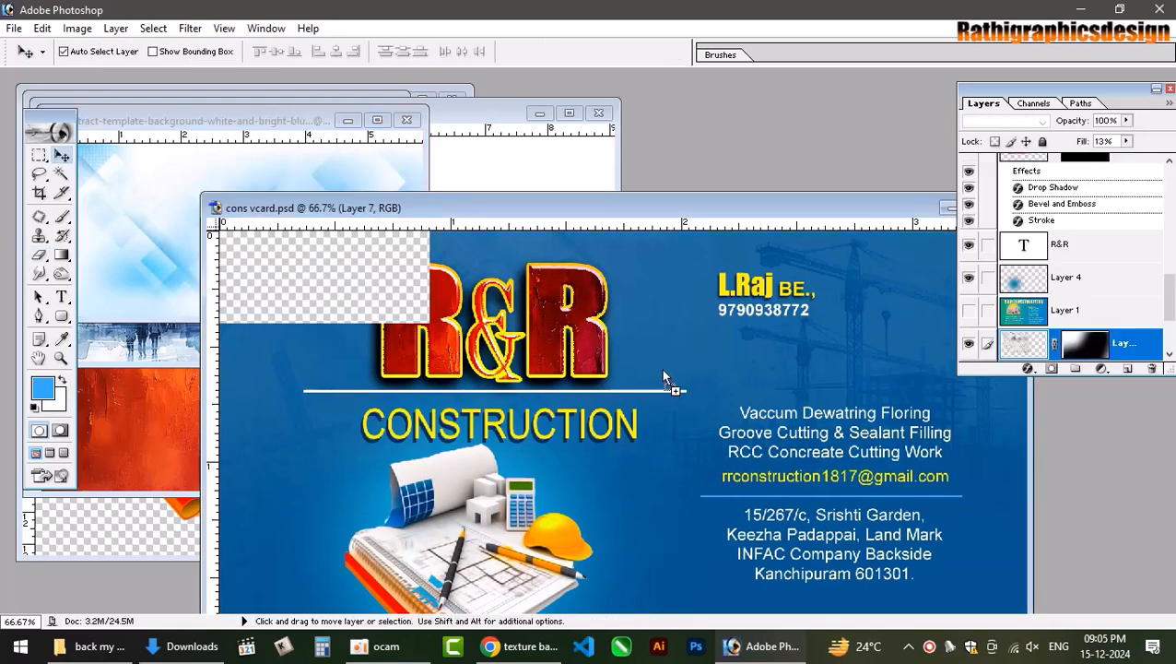
double_click(760, 203)
Enlarge the squares texture, Layer 8, to cover most of the card.
left_click(642, 273)
key("ctrl+minus")
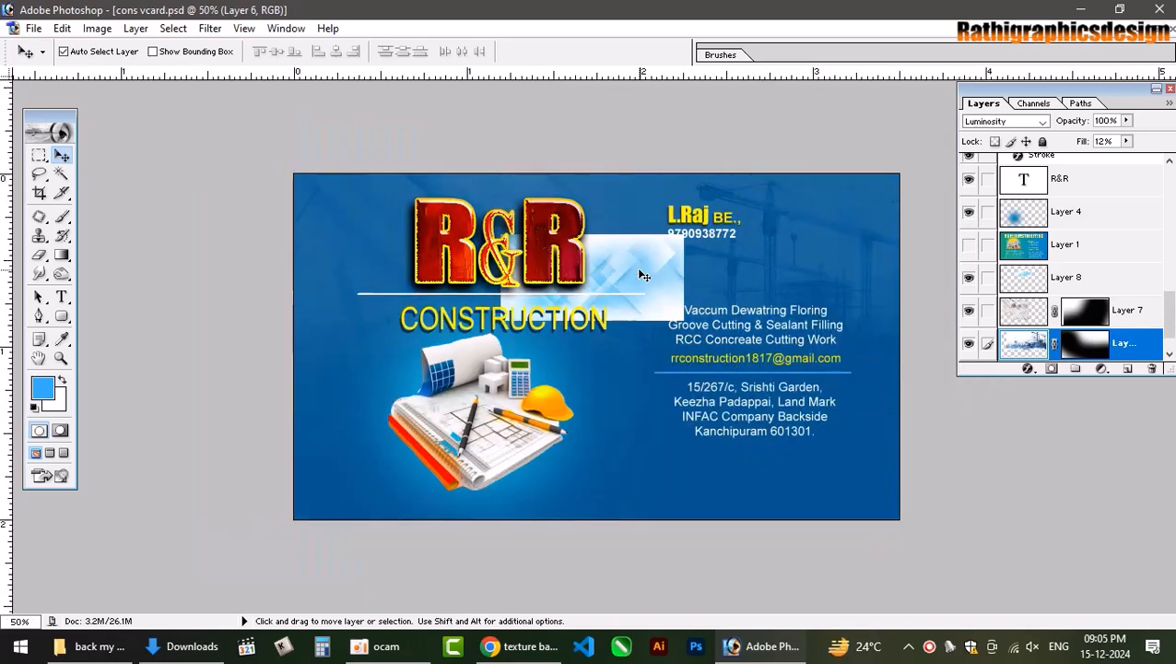
key("ctrl+t")
key("Return")
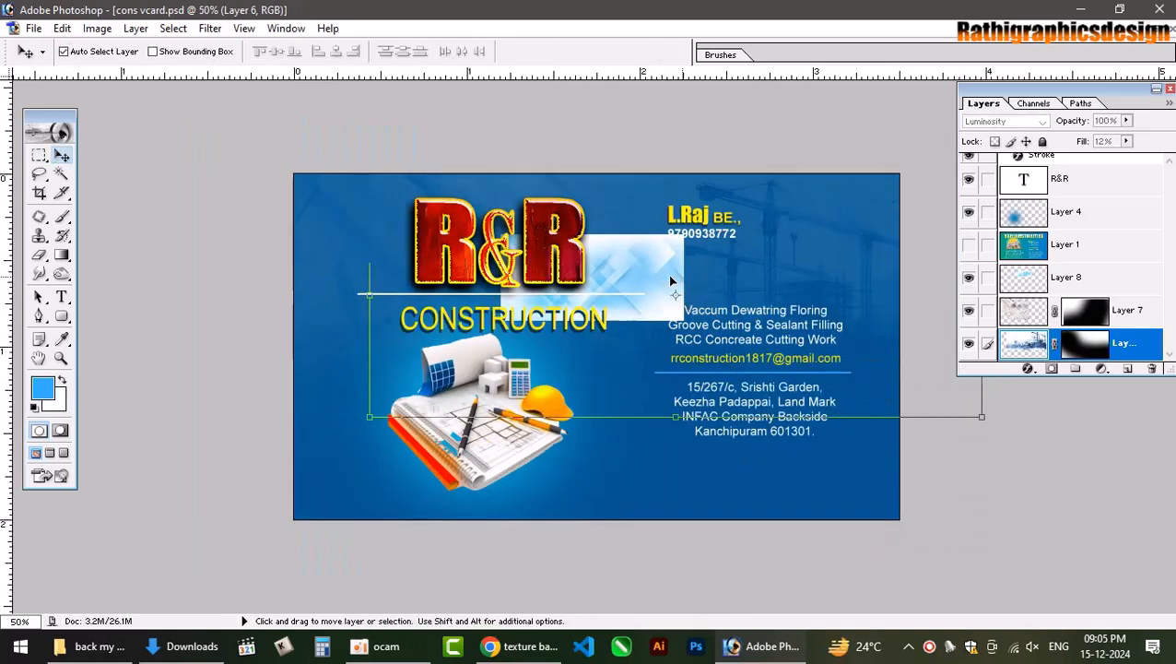
left_click(666, 274)
key("ctrl+t")
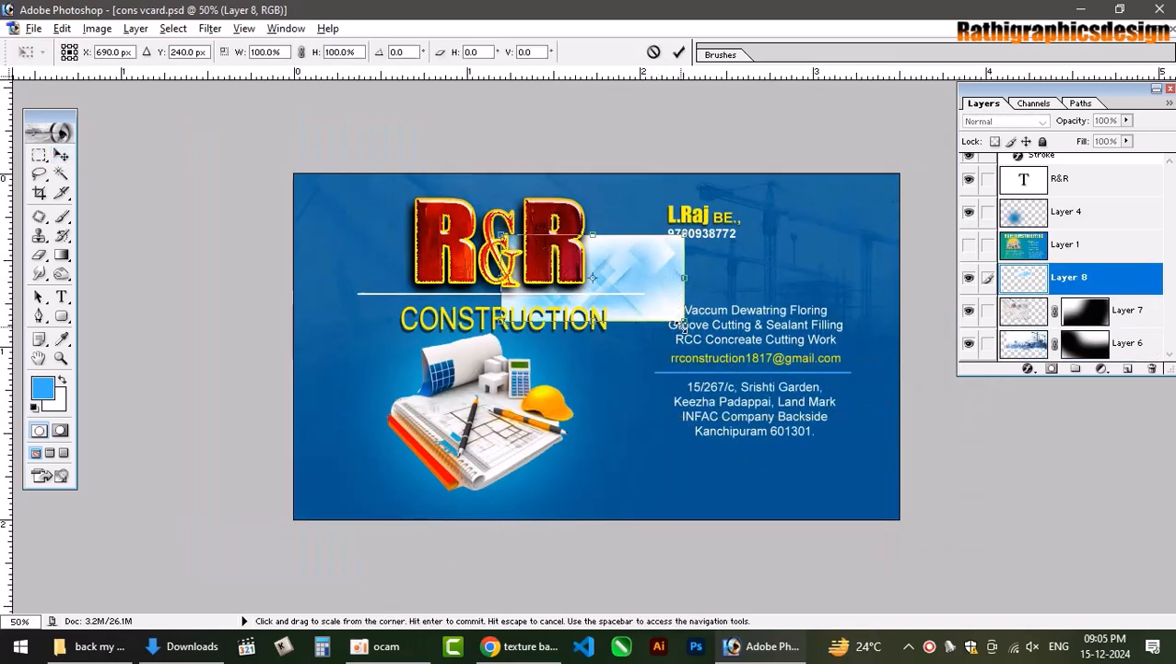
left_click_drag(802, 376, 903, 425)
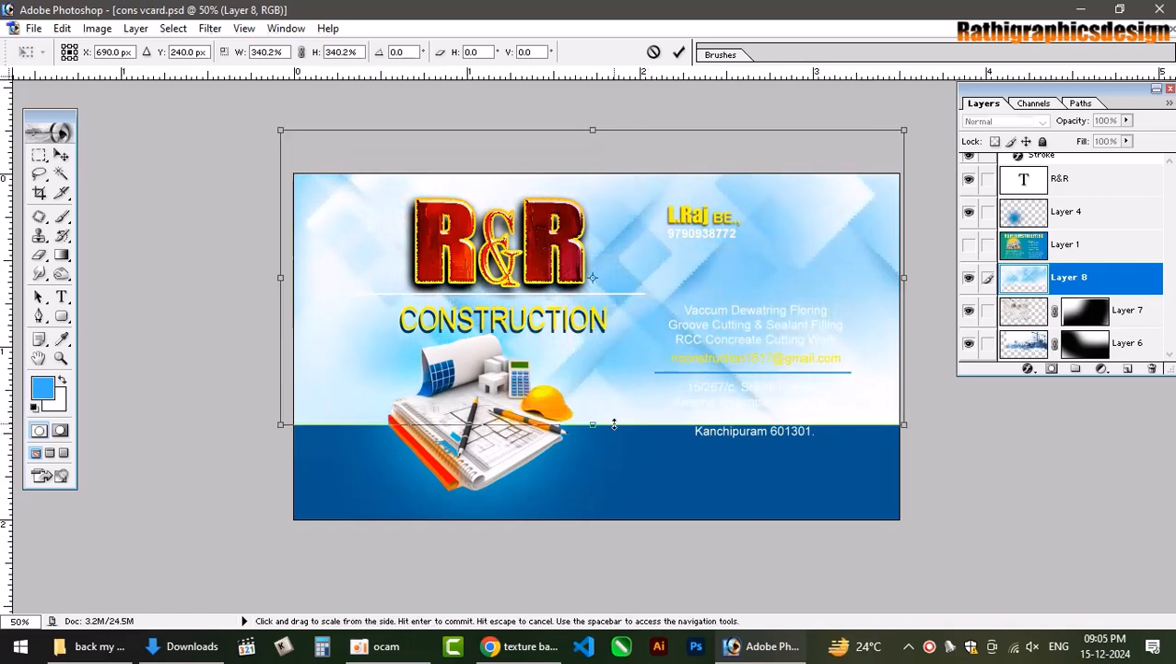
key("Return")
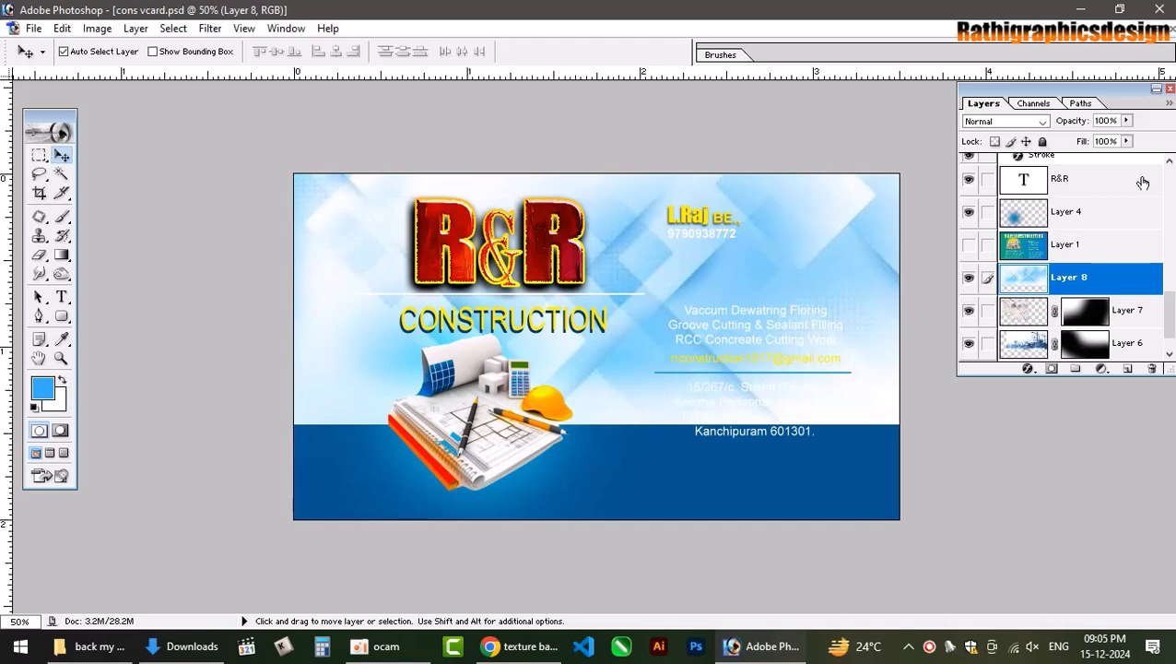
Try blend modes on the squares texture, ending on Luminosity with fill at 22%.
double_click(1009, 124)
key("Down")
key("Down")
key("Down")
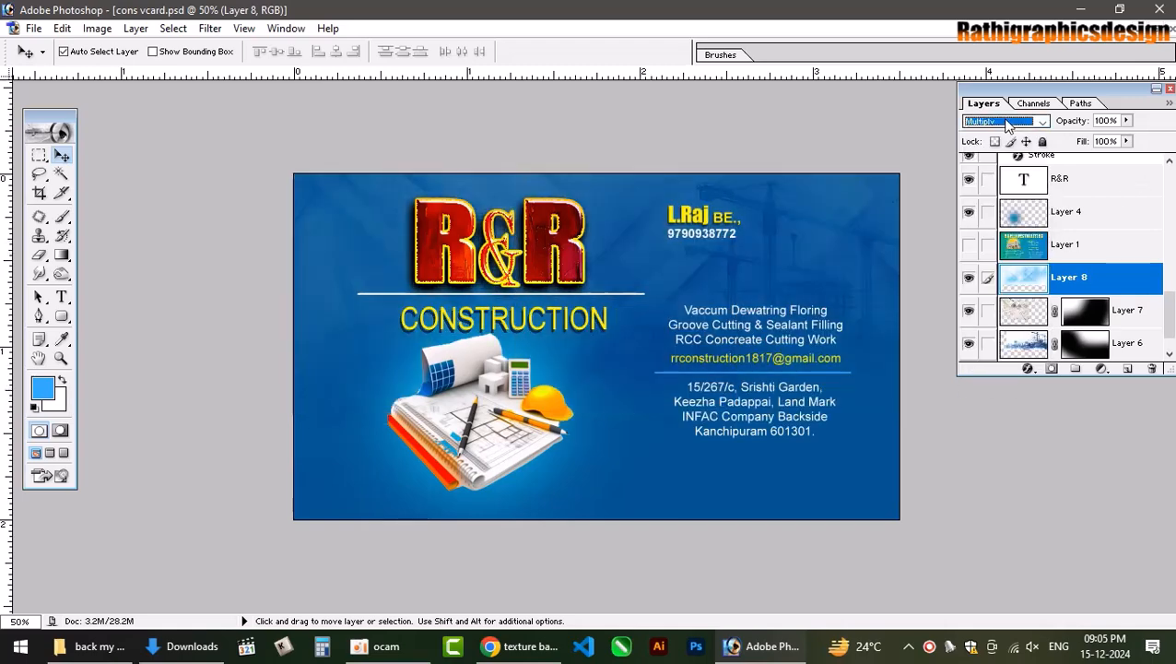
key("Down")
key("Down")
key("Down")
key("Down")
key("Down")
key("Down")
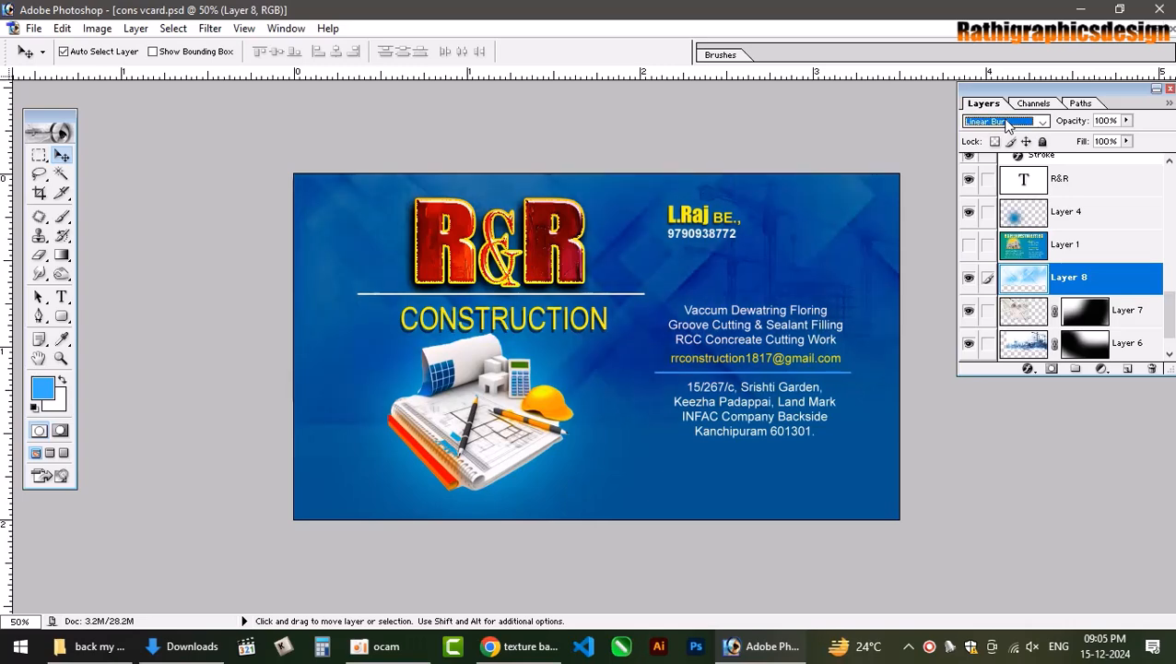
key("Down")
key("Down")
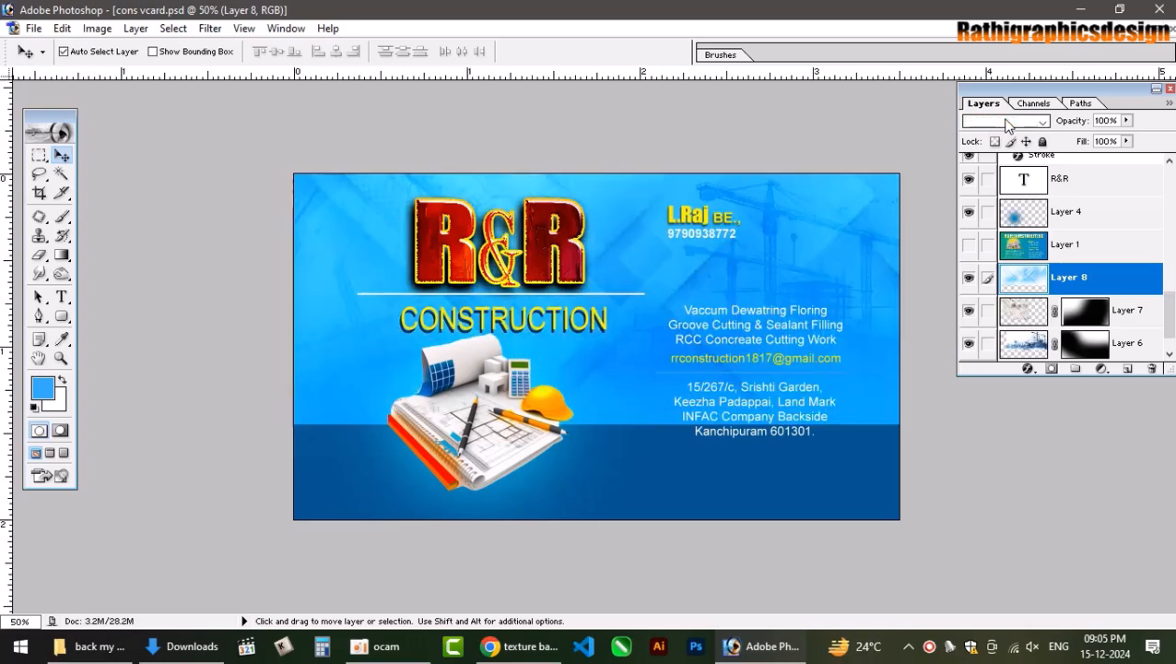
key("Down")
key("Down")
key("Down")
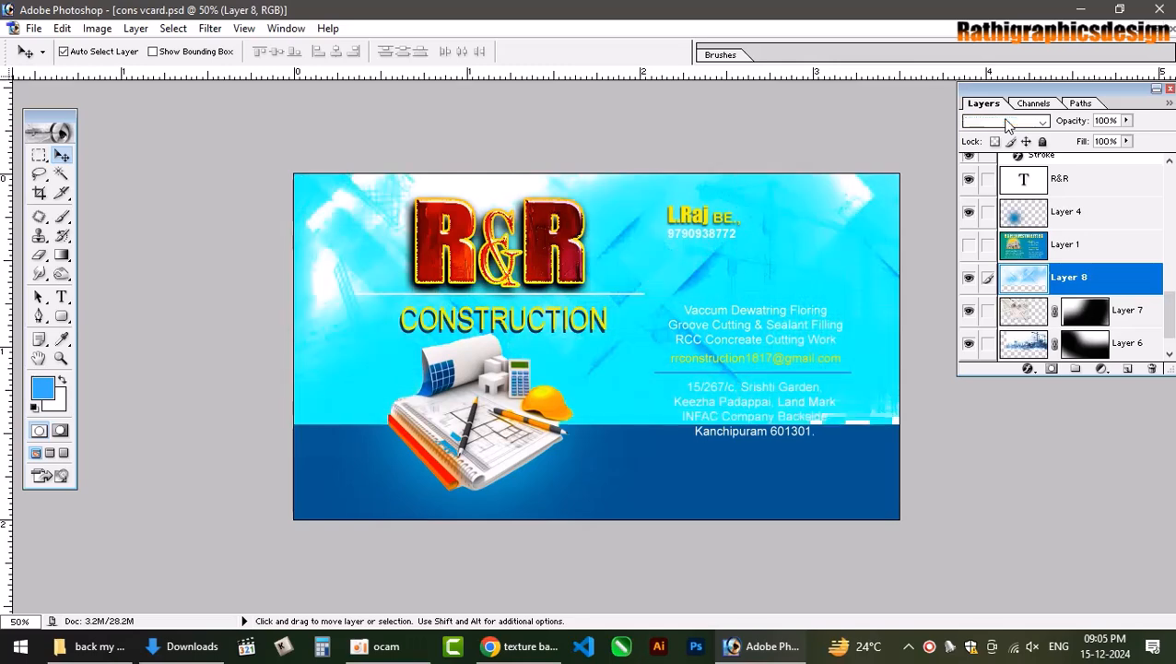
key("Down")
key("Down")
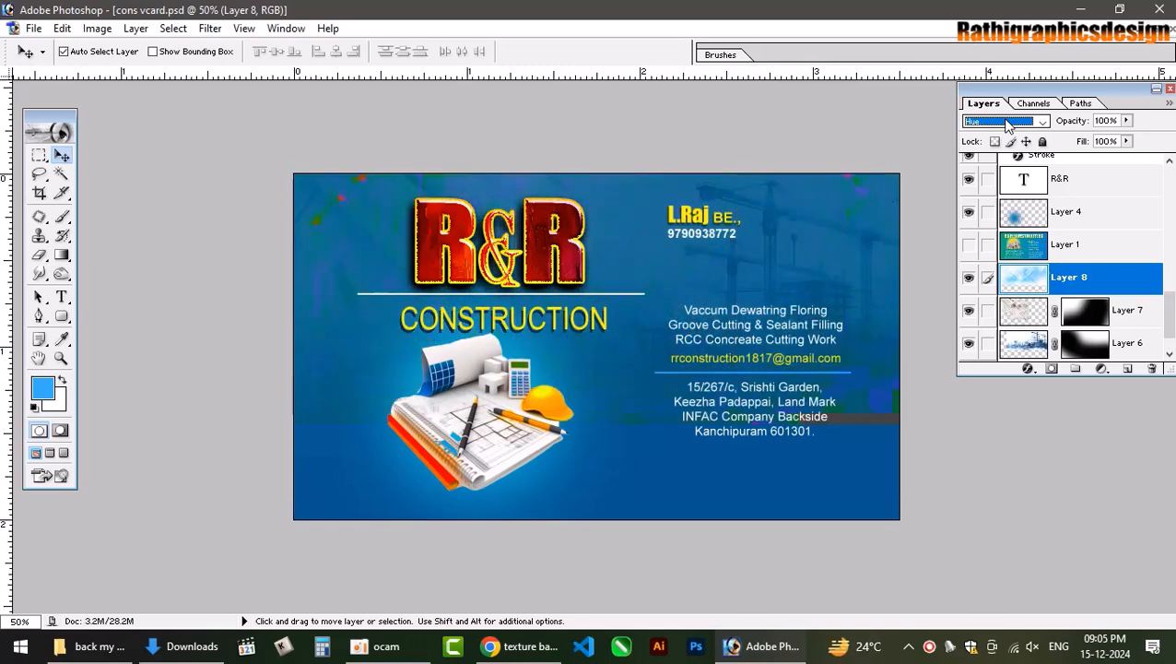
key("Down")
key("Down")
key("Down")
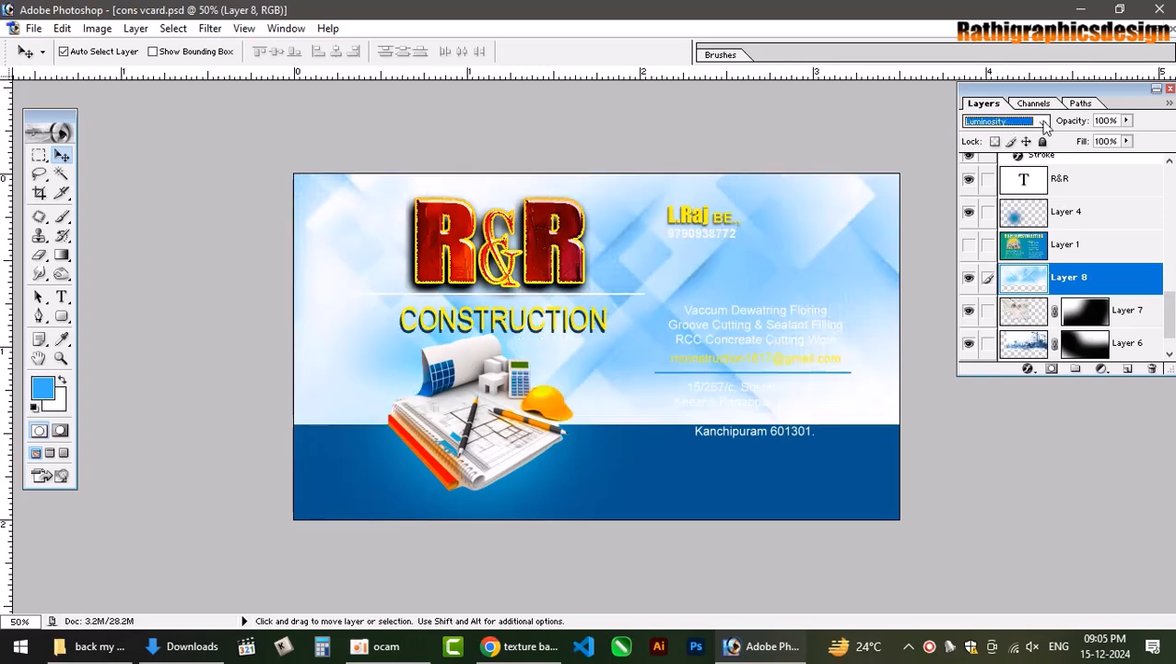
left_click(1127, 141)
left_click_drag(1126, 157, 1056, 156)
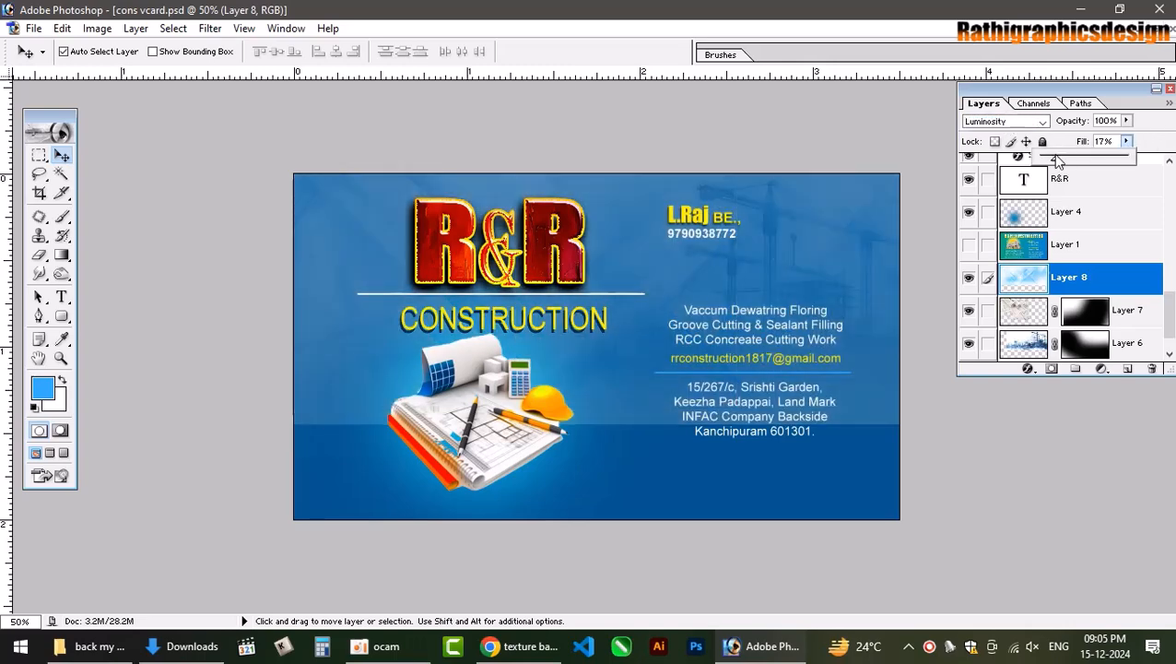
Delete the squares texture layer and return to the texture background results.
left_click(1151, 370)
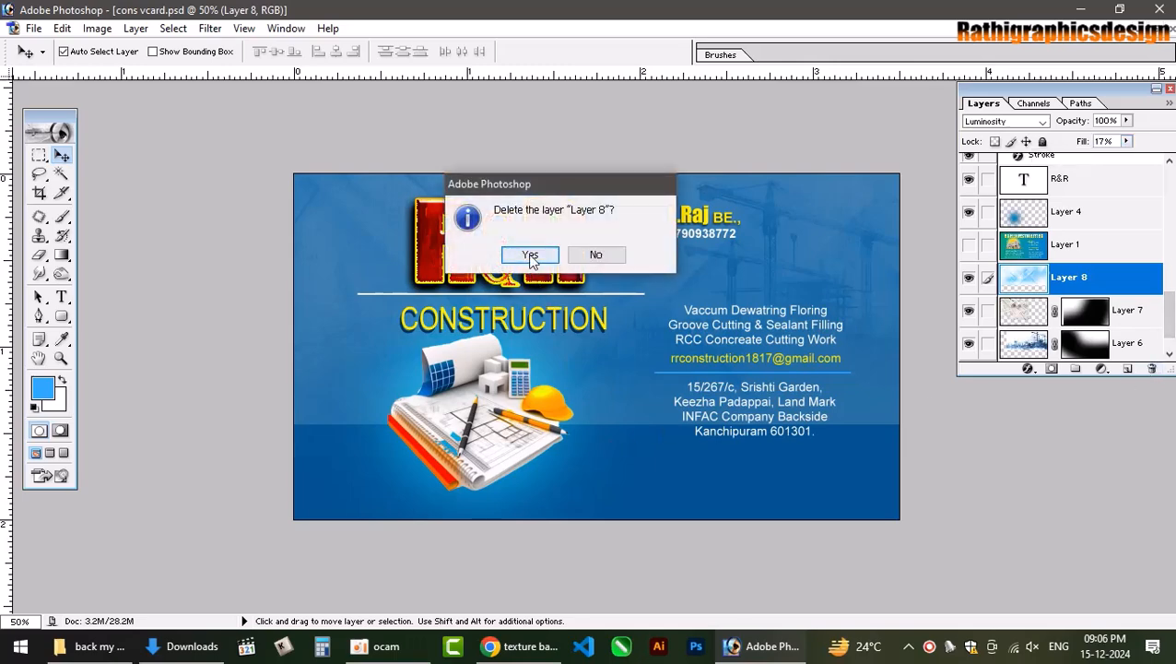
left_click(531, 254)
left_click(521, 646)
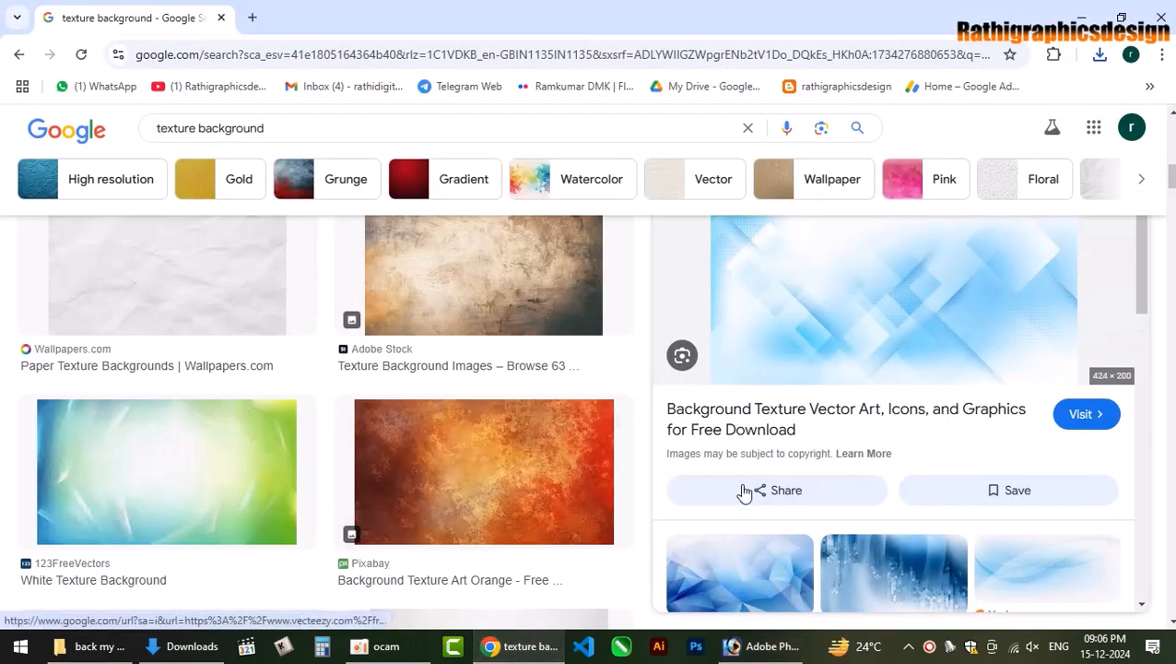
Save the blue abstract polygon Pngtree image to Downloads and show it in its folder.
scroll(756, 498, "down", 3)
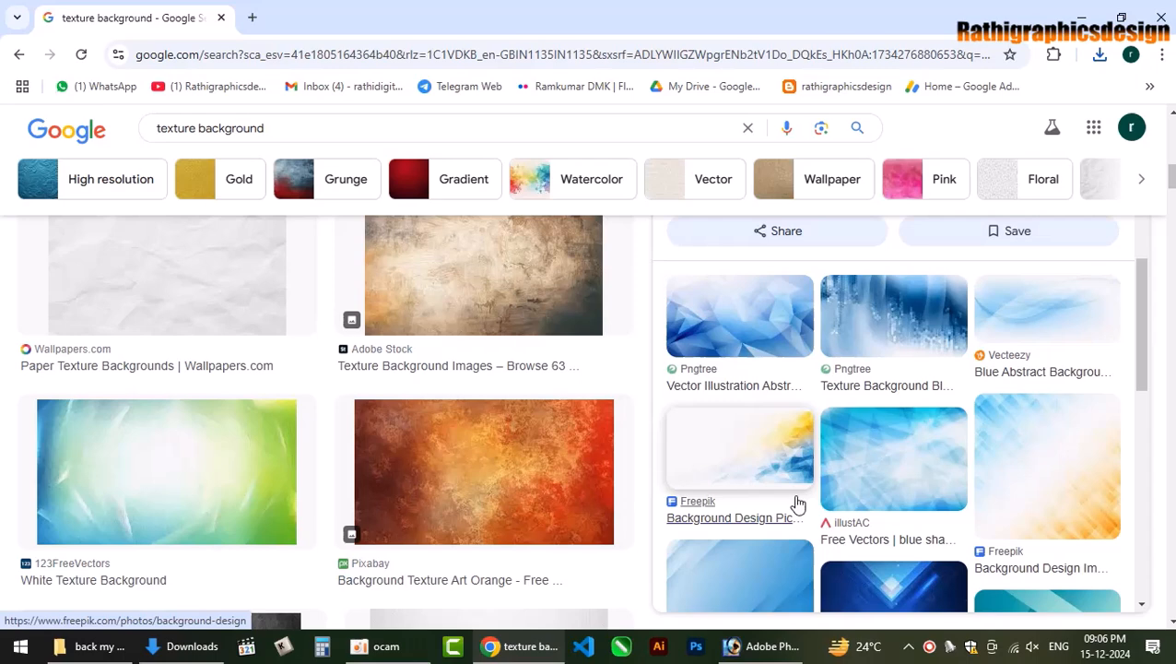
left_click(761, 340)
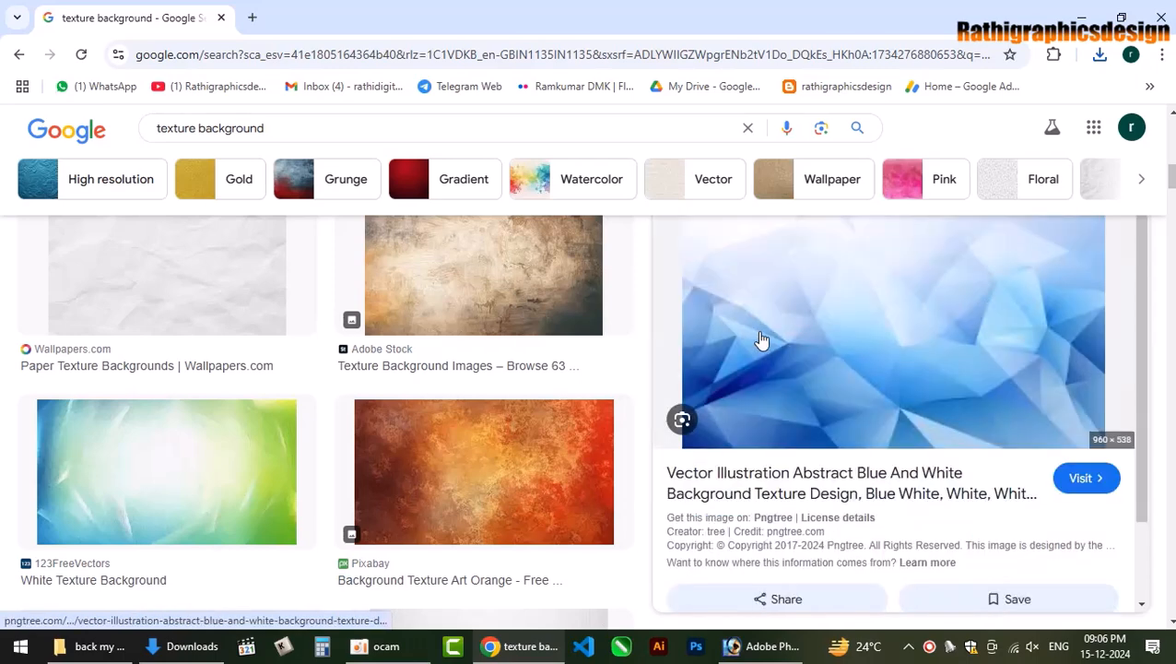
right_click(915, 339)
left_click(1000, 237)
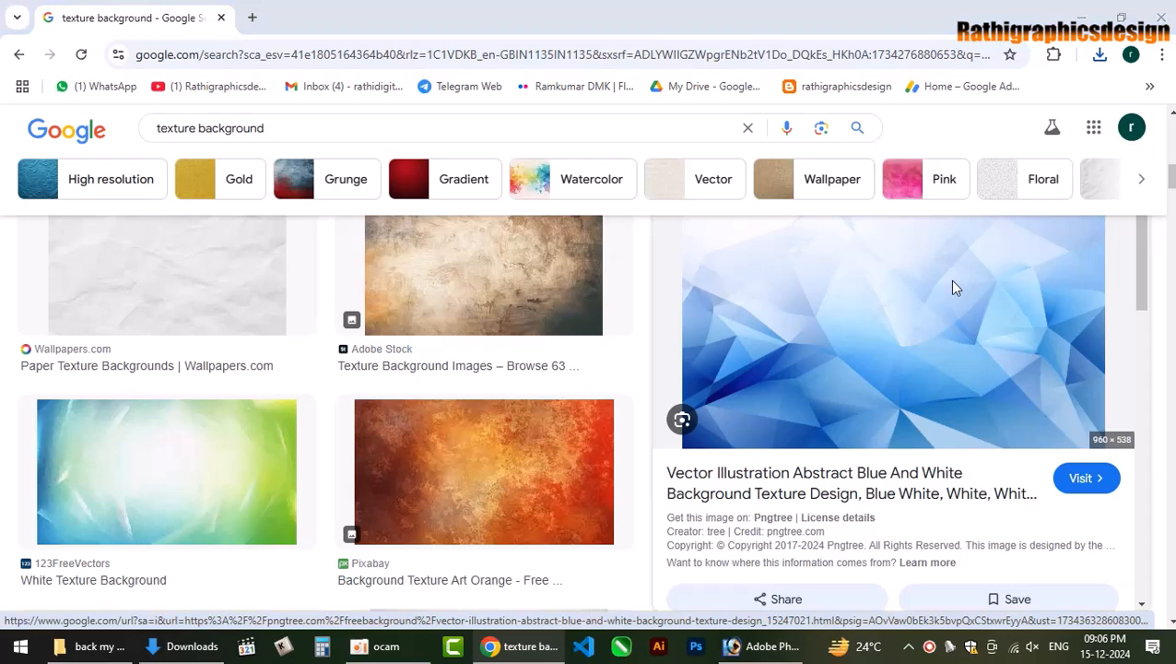
left_click(1029, 136)
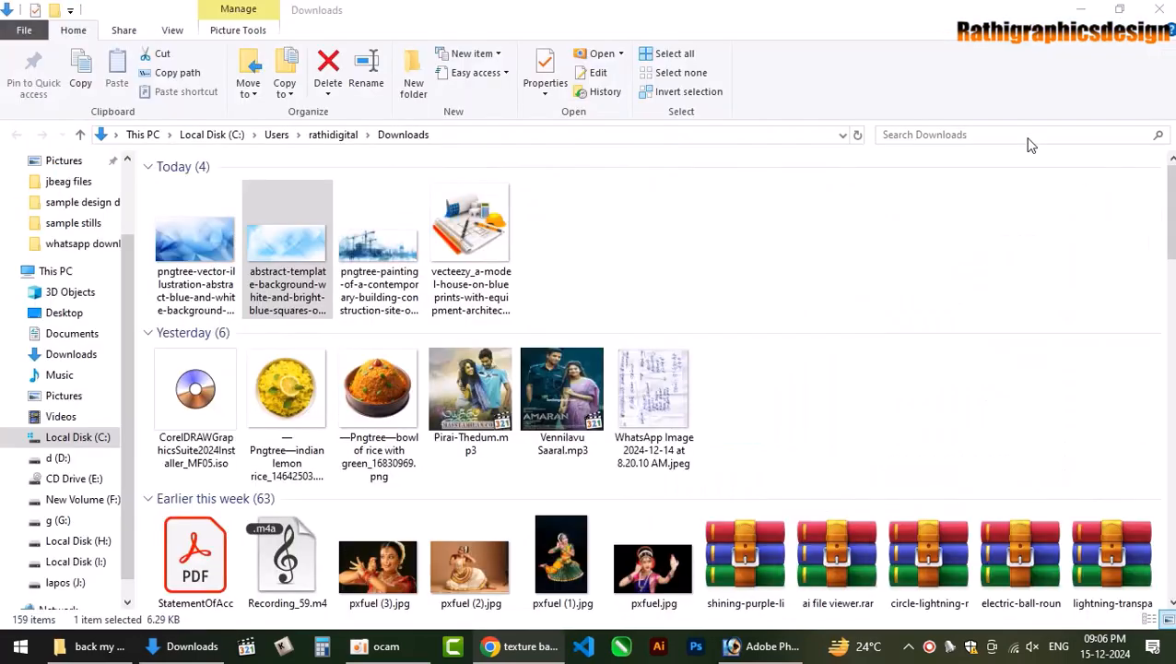
Bring the polygon image into the business card and position it over the lower right.
left_click_drag(181, 261, 552, 396)
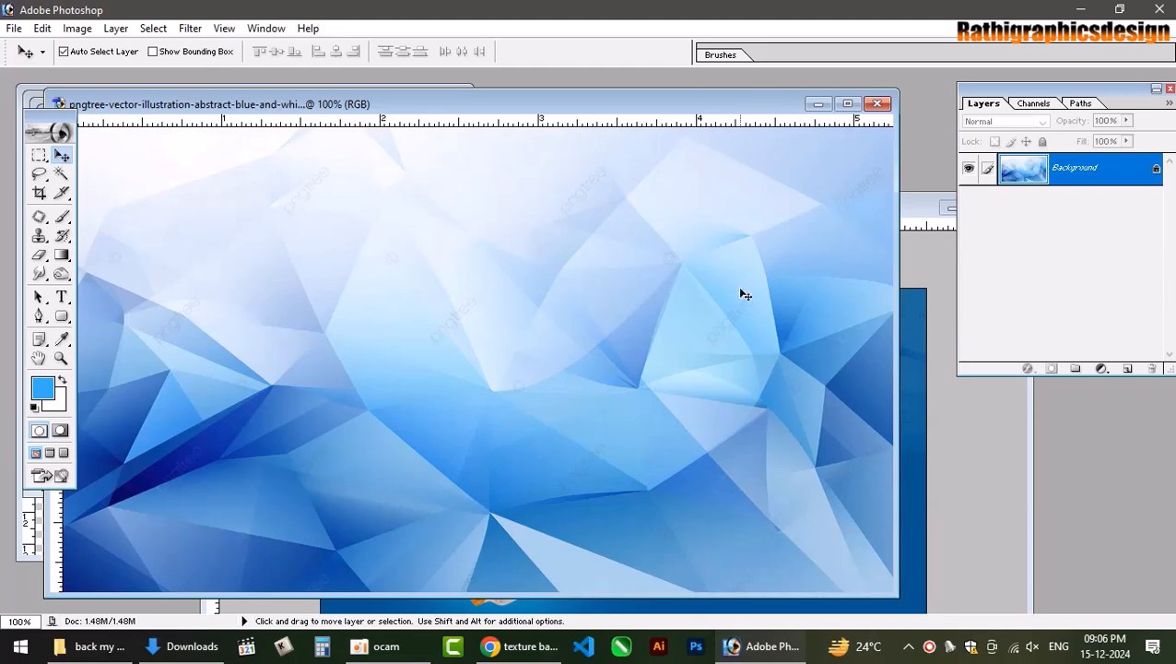
left_click(907, 449)
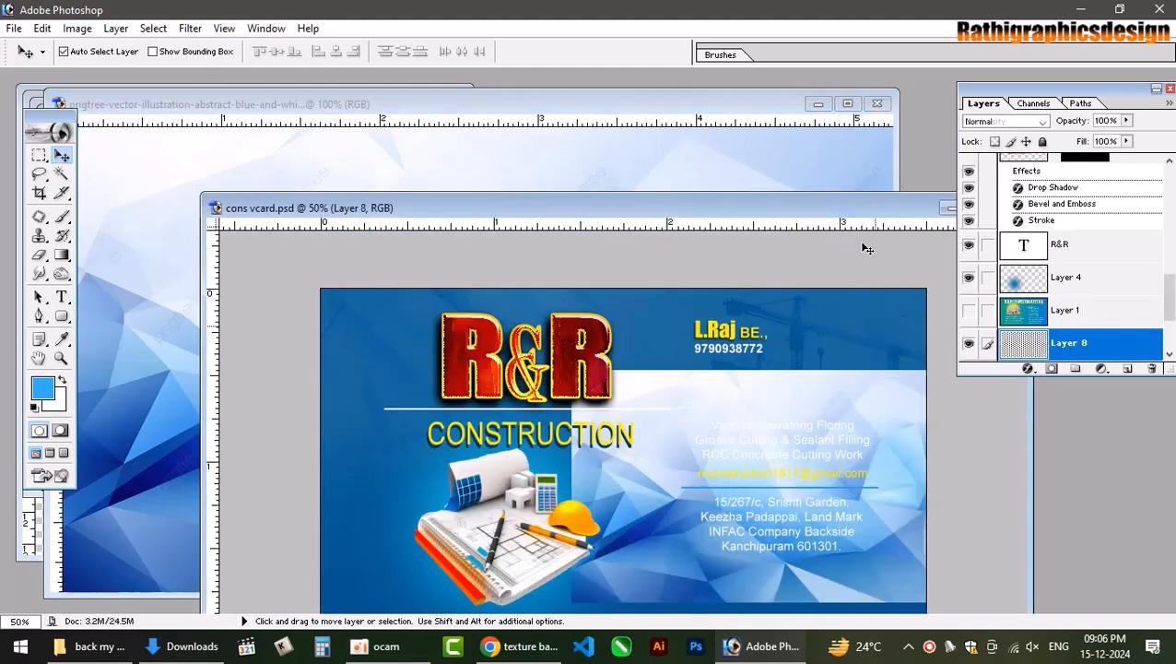
double_click(863, 210)
left_click_drag(856, 444, 807, 474)
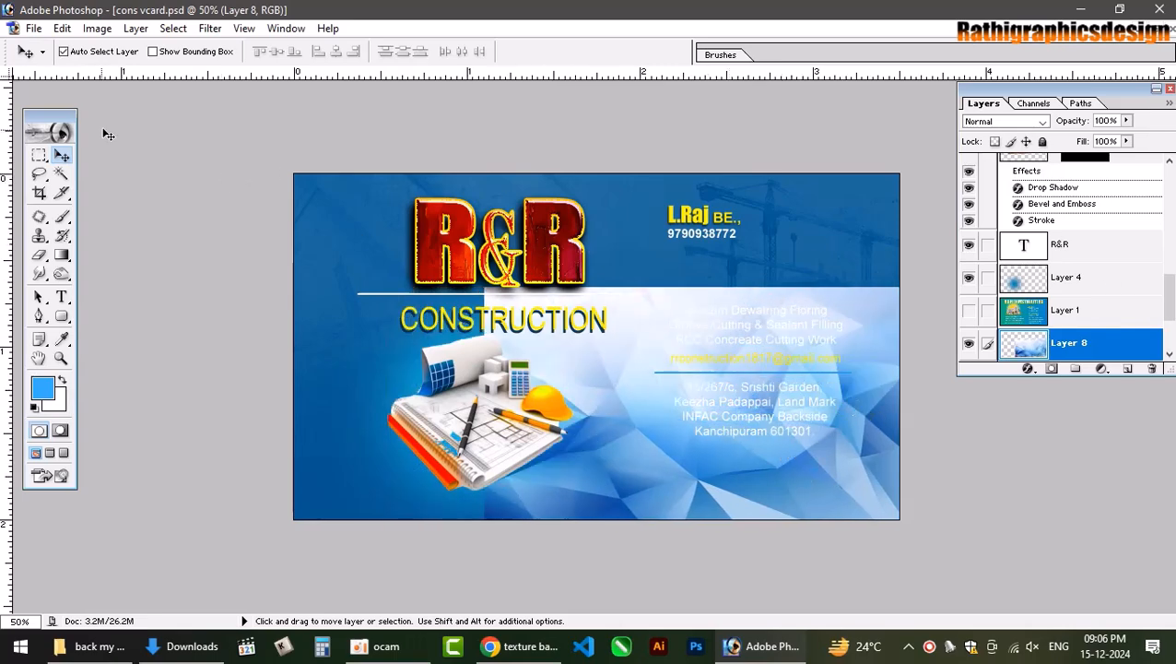
Run Topaz DeNoise 5 on Layer 8 with overall strength 0.22.
left_click(211, 28)
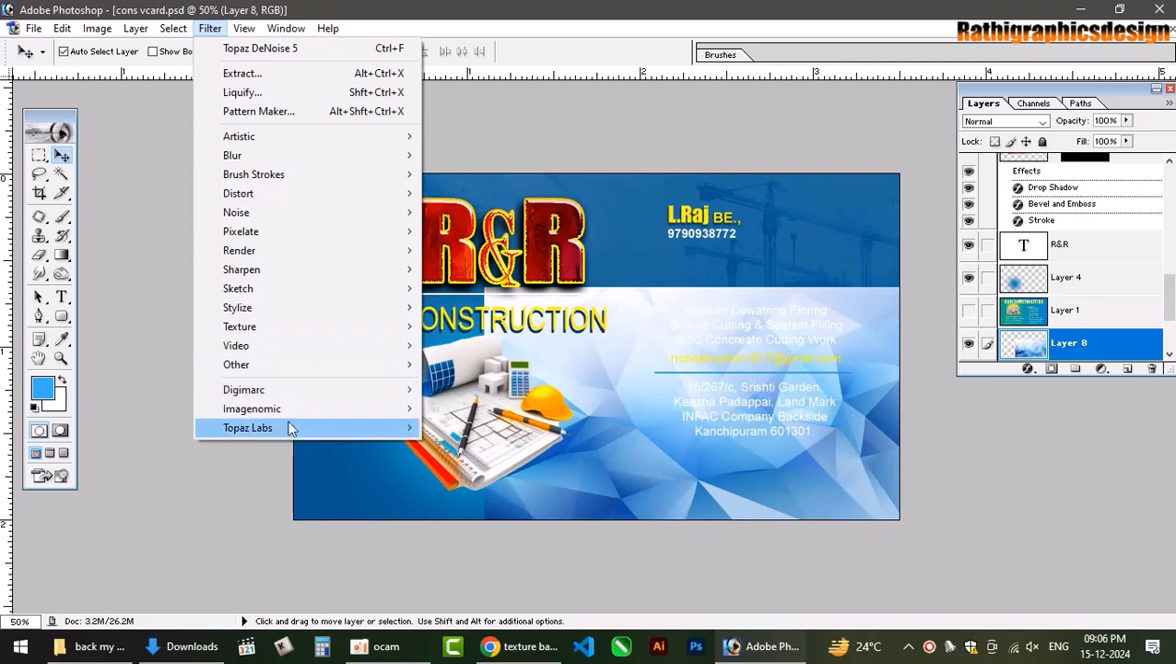
mouse_move(290, 428)
left_click(488, 275)
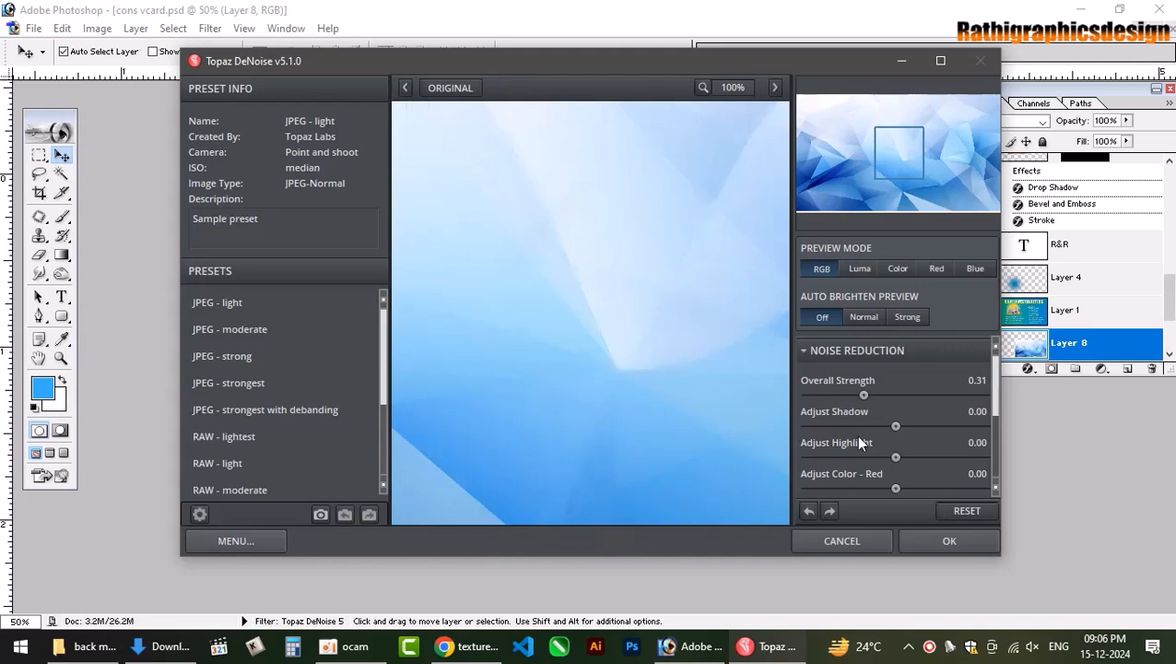
left_click_drag(861, 395, 848, 394)
left_click(946, 540)
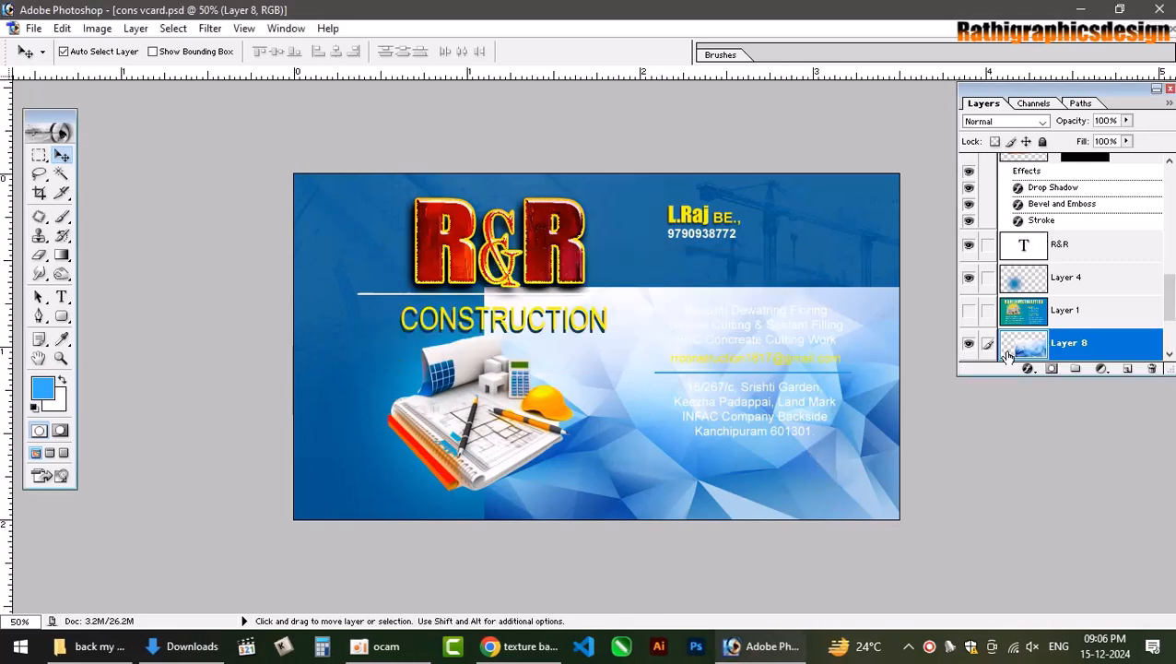
Set Layer 8 to Multiply blending.
left_click(1012, 121)
left_click(1015, 132)
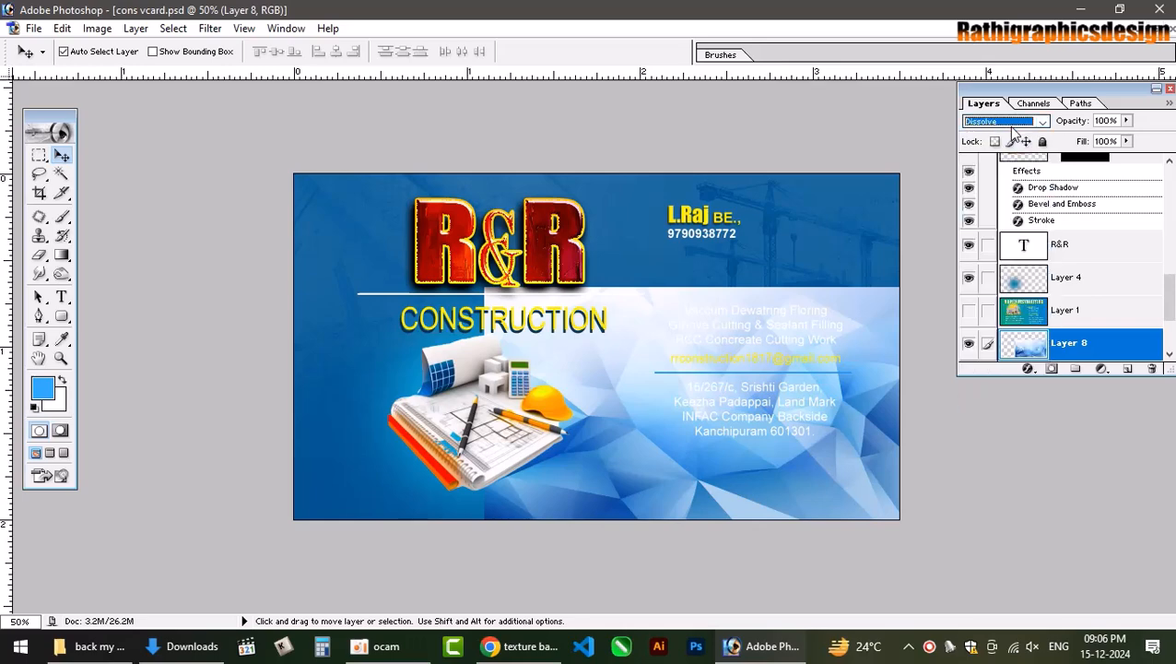
key("Down")
key("Down")
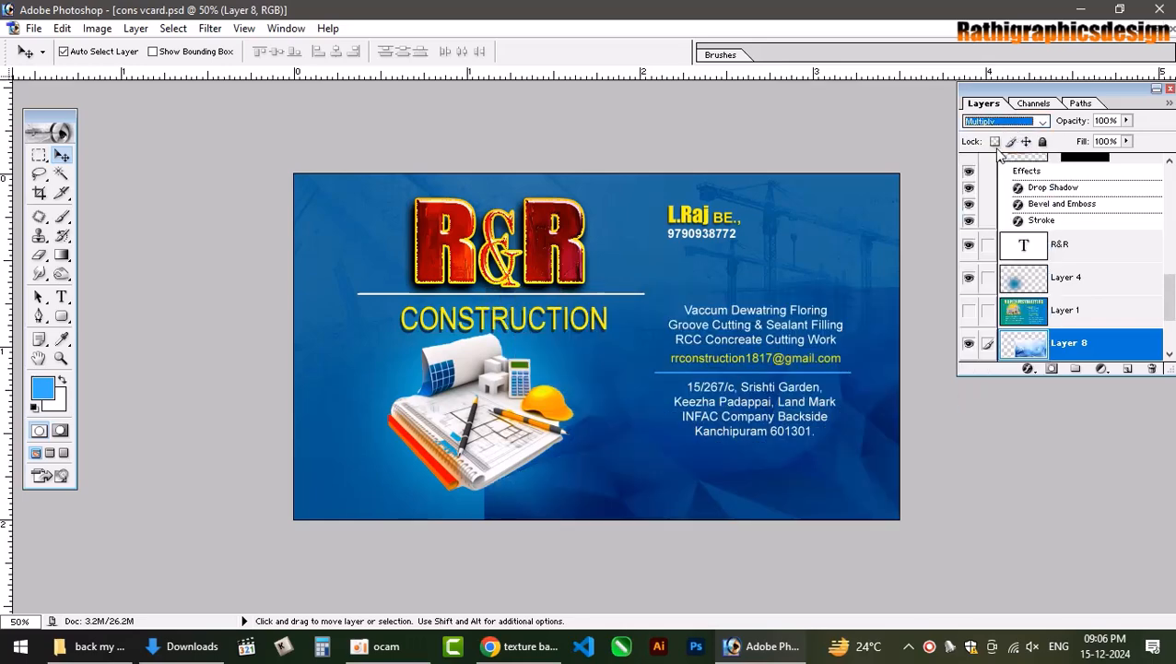
left_click(730, 477)
Duplicate Layer 8, flip the copy vertically, and slide it into place on the card.
key("ctrl+j")
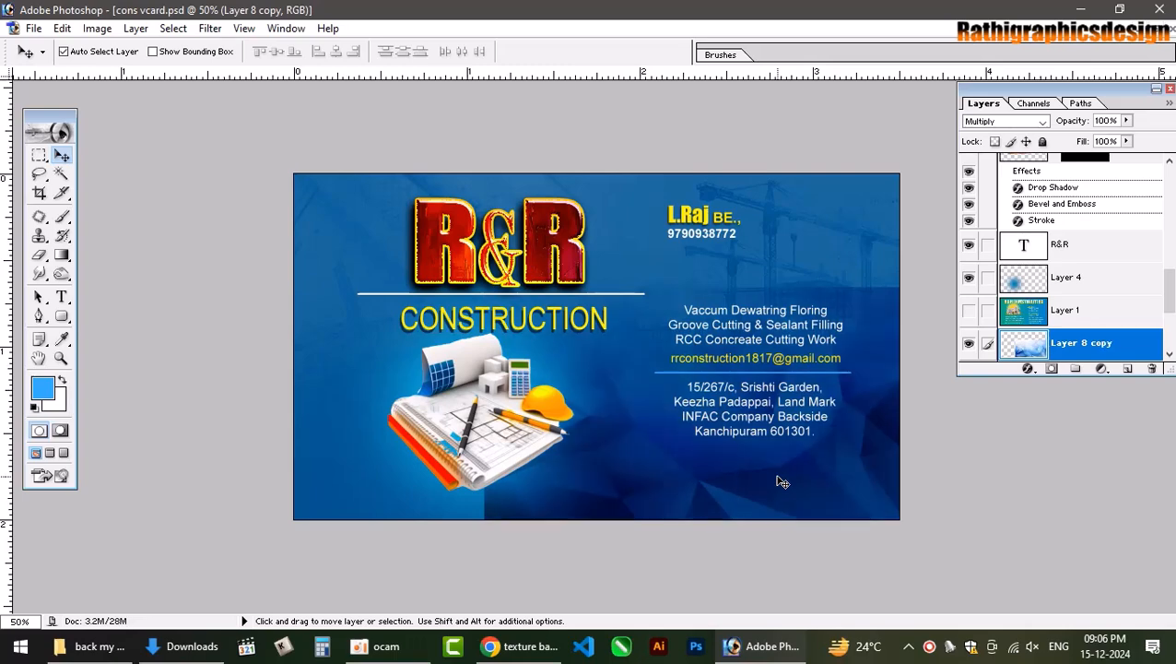
key("ctrl+t")
right_click(793, 472)
left_click(876, 456)
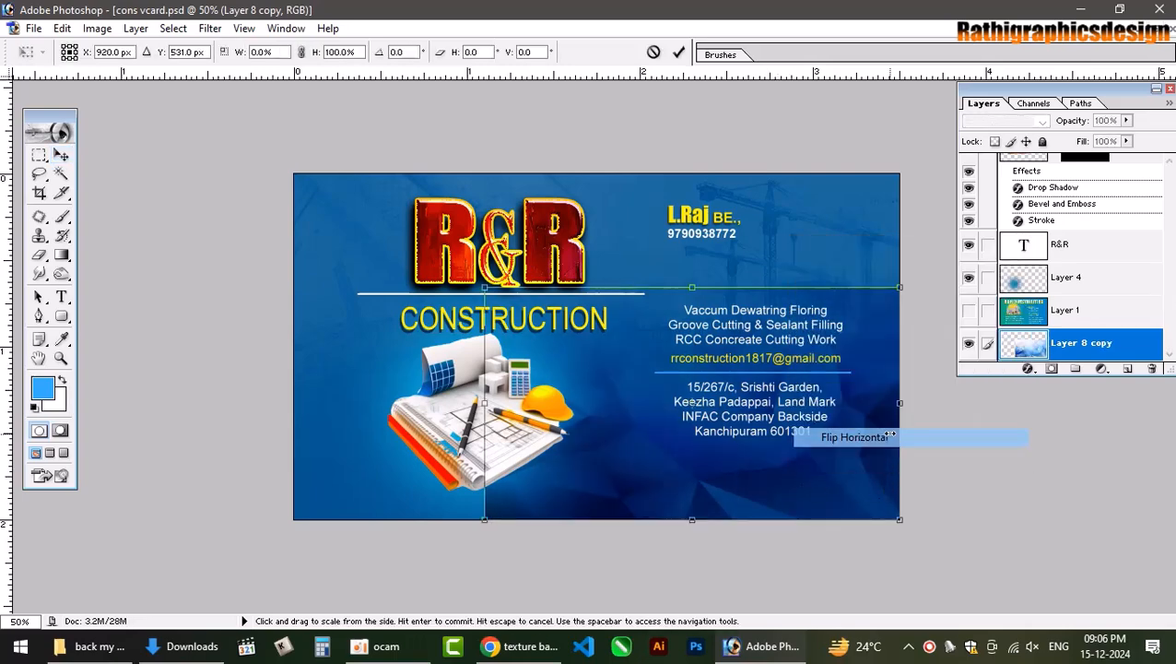
key("Return")
left_click_drag(754, 477, 554, 488)
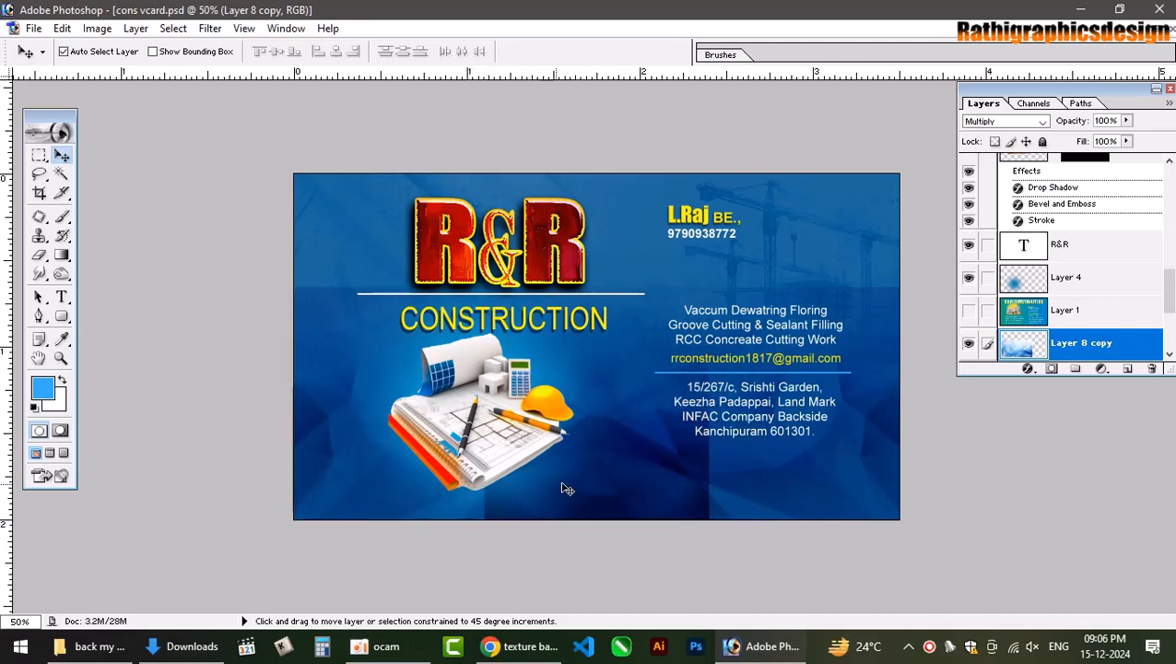
Erase Layer 8's hard edge so it fades into the card.
key("e")
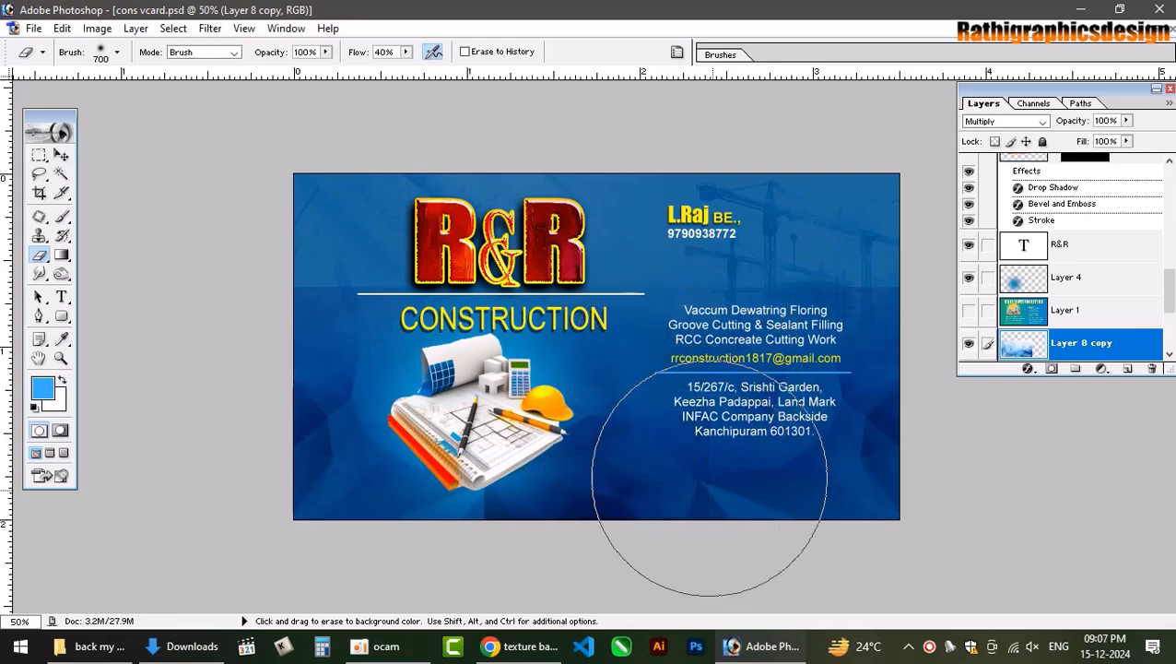
scroll(1060, 343, "down", 5)
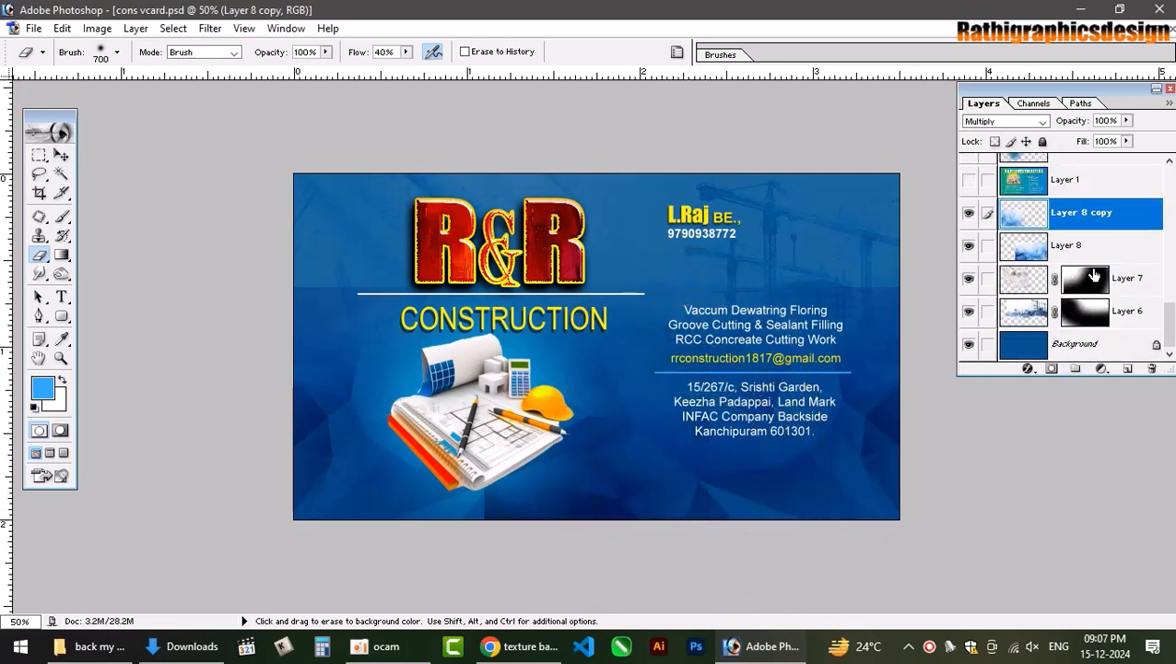
left_click(1090, 249)
mouse_move(384, 494)
left_mouse_down()
mouse_move(387, 446)
mouse_move(386, 530)
mouse_move(386, 477)
mouse_move(387, 513)
left_mouse_up()
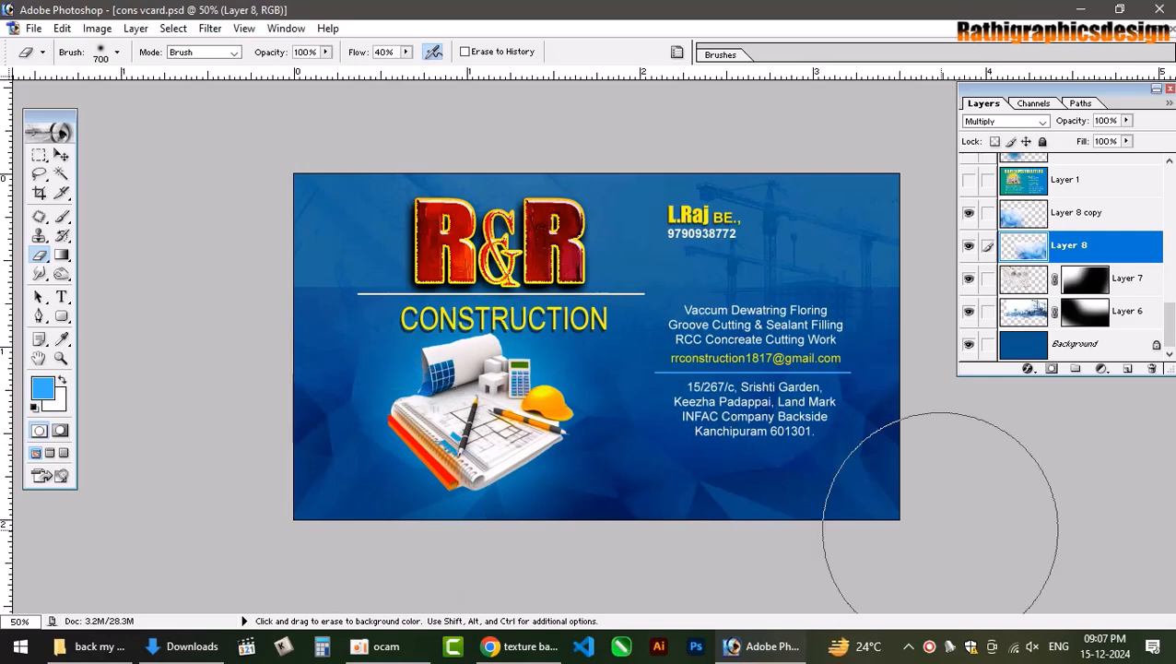
Merge the copy into Layer 8 and set the merged layer back to Multiply.
key("v")
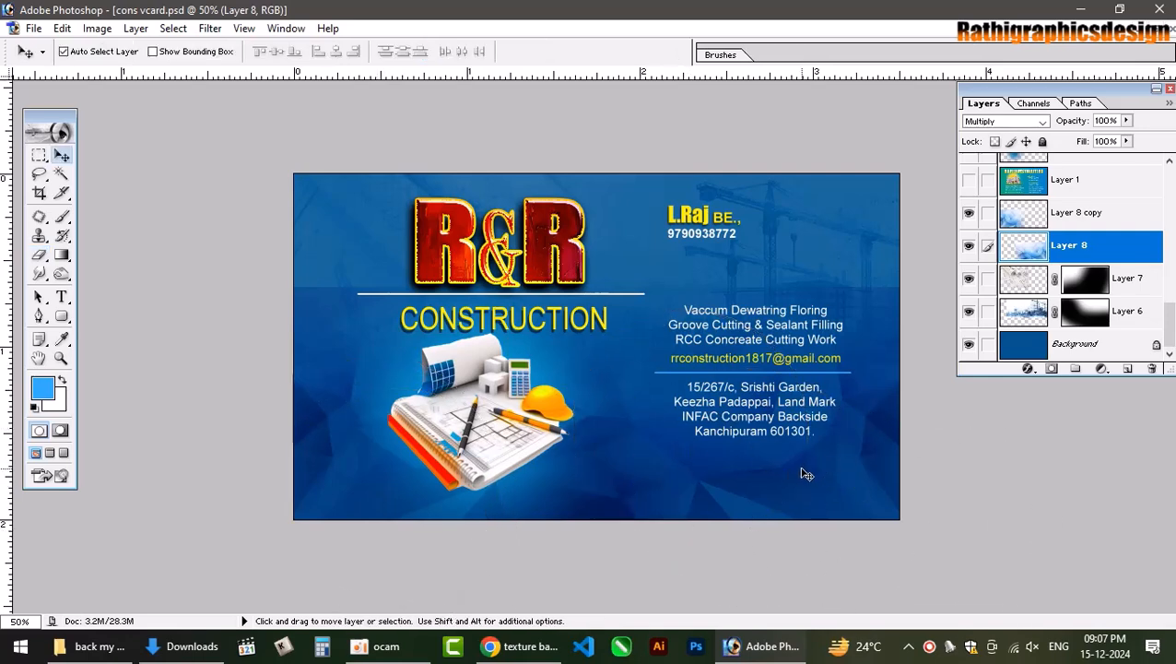
left_click(988, 214)
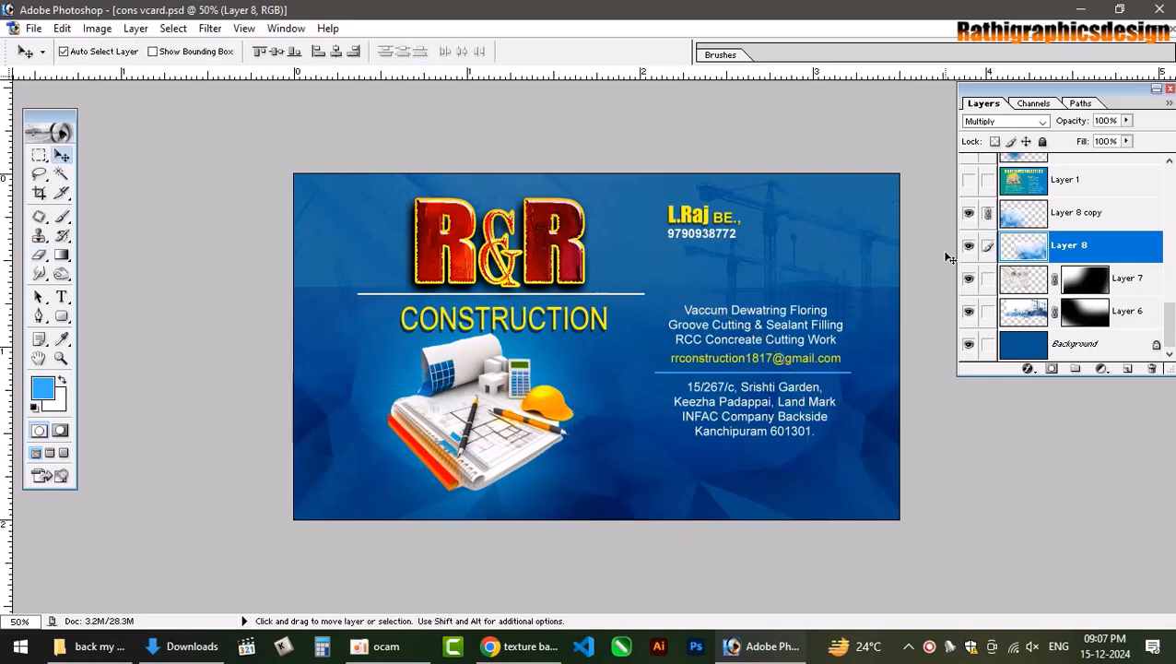
key("ctrl+e")
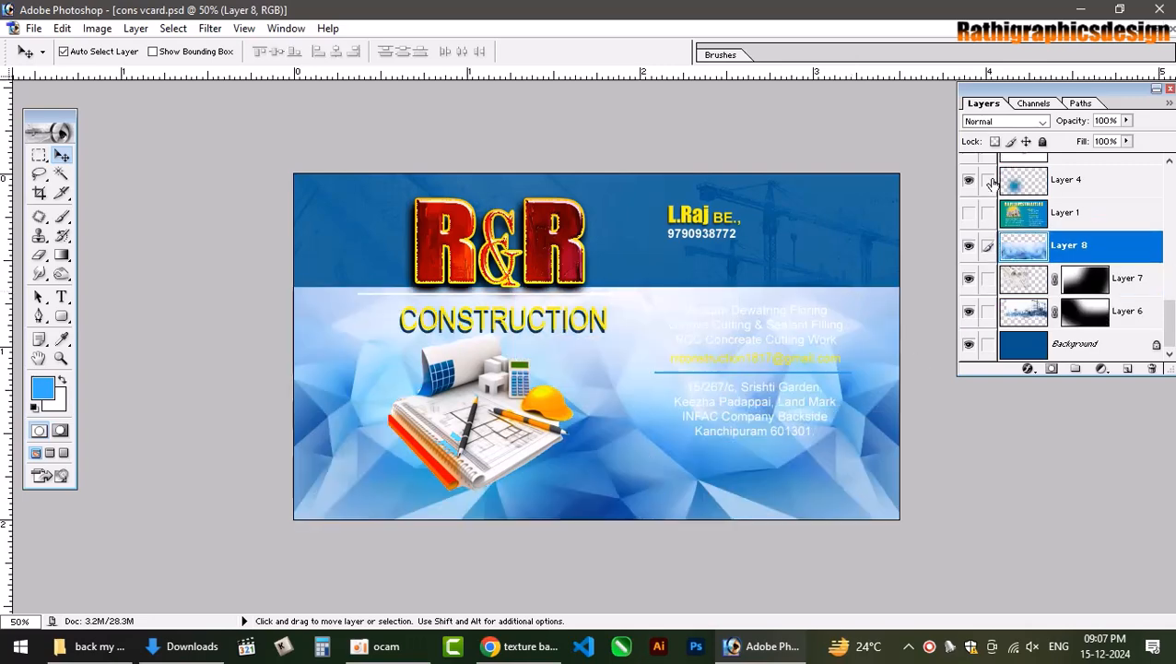
left_click(1019, 122)
left_click(1019, 126)
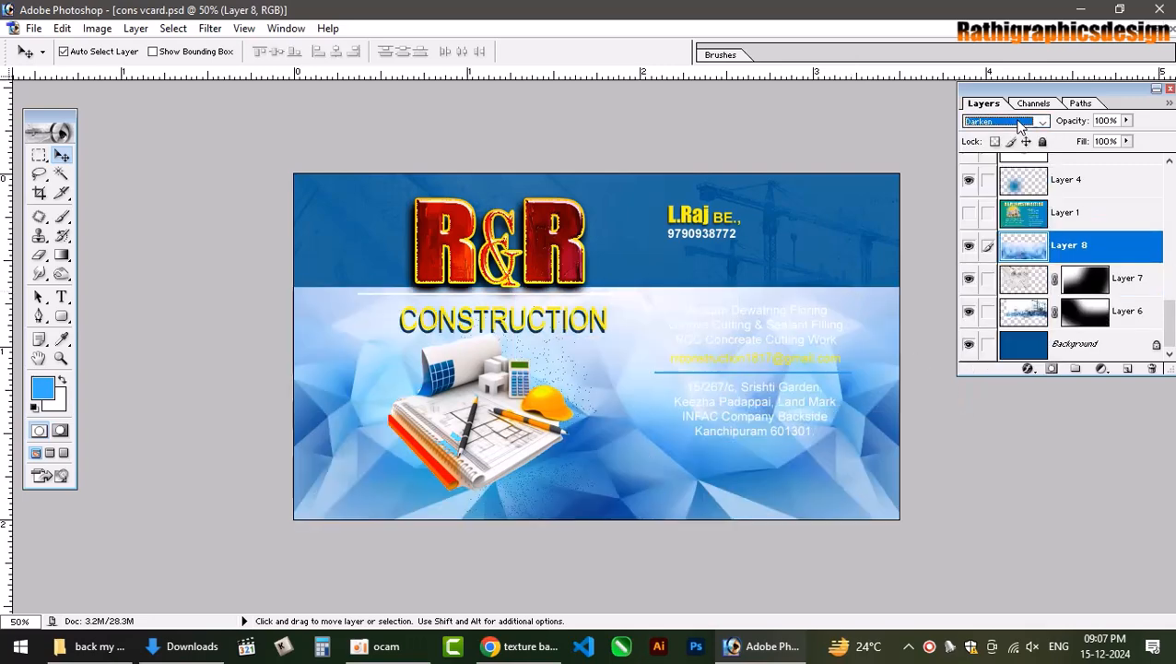
key("Down")
left_click(852, 457)
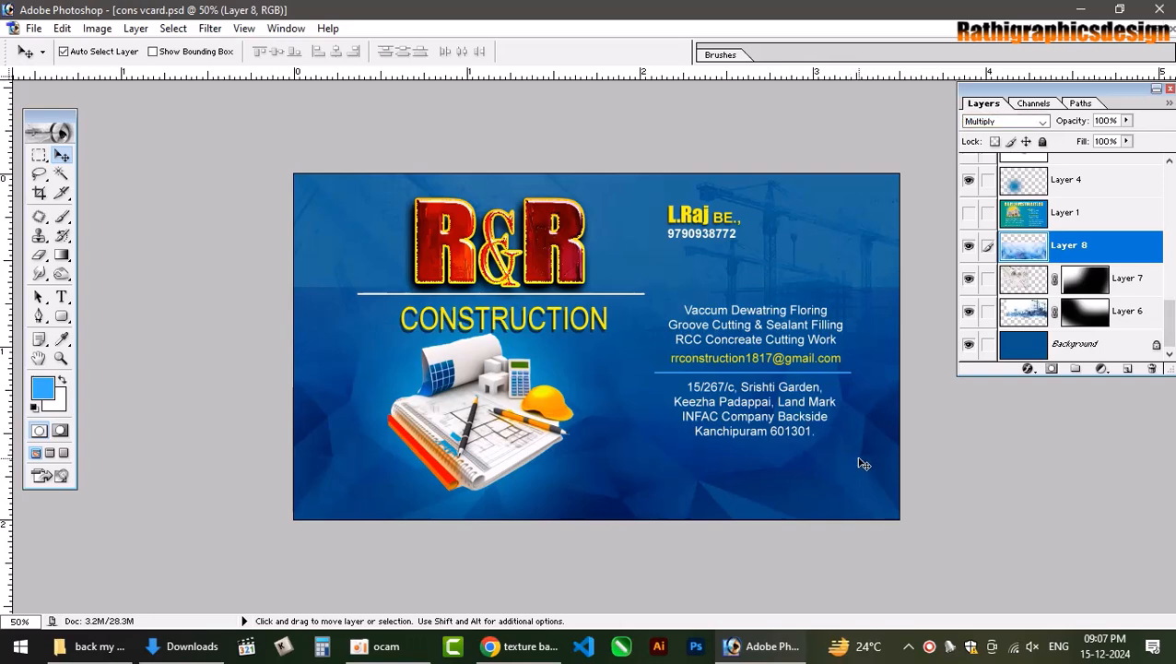
Flip Layer 8 horizontally and shift its texture upward on the card.
key("ctrl+t")
right_click(853, 460)
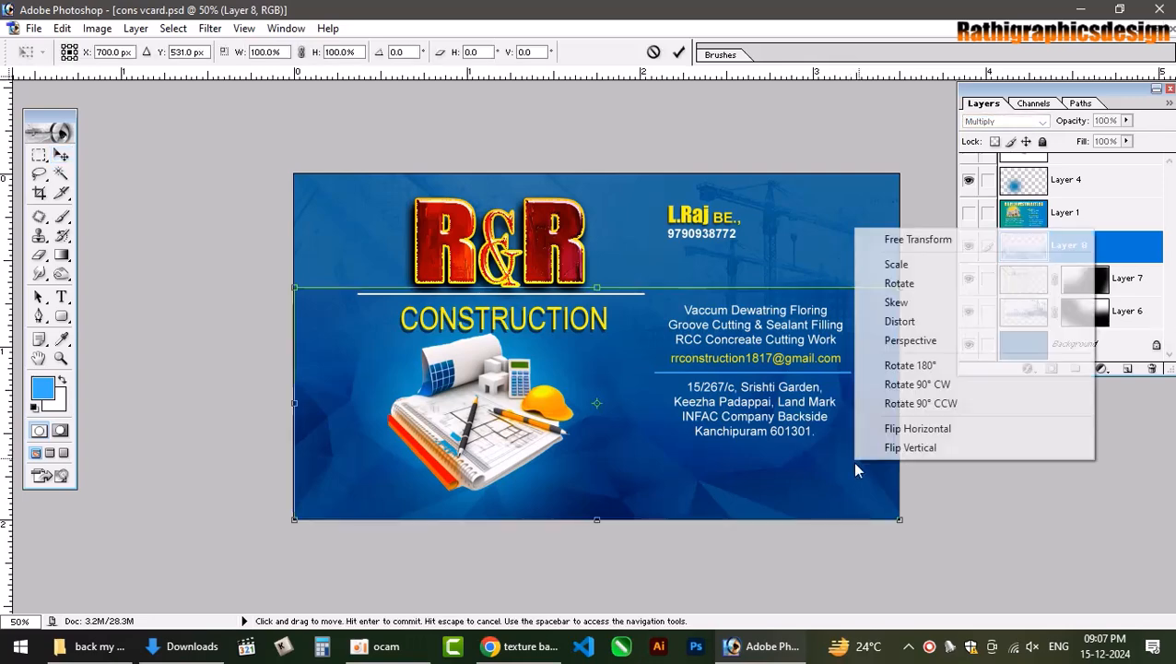
left_click(916, 430)
key("Return")
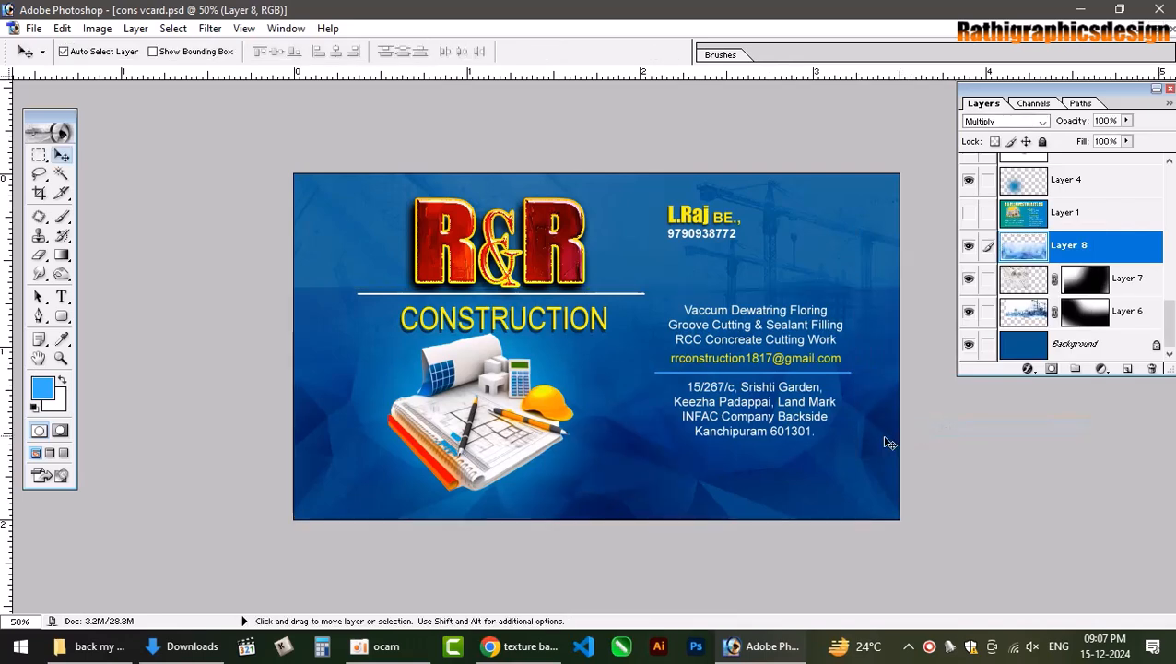
left_click_drag(823, 471, 850, 407)
Duplicate Layer 8, flip the copy vertically, and move it up to cover the card.
key("ctrl+j")
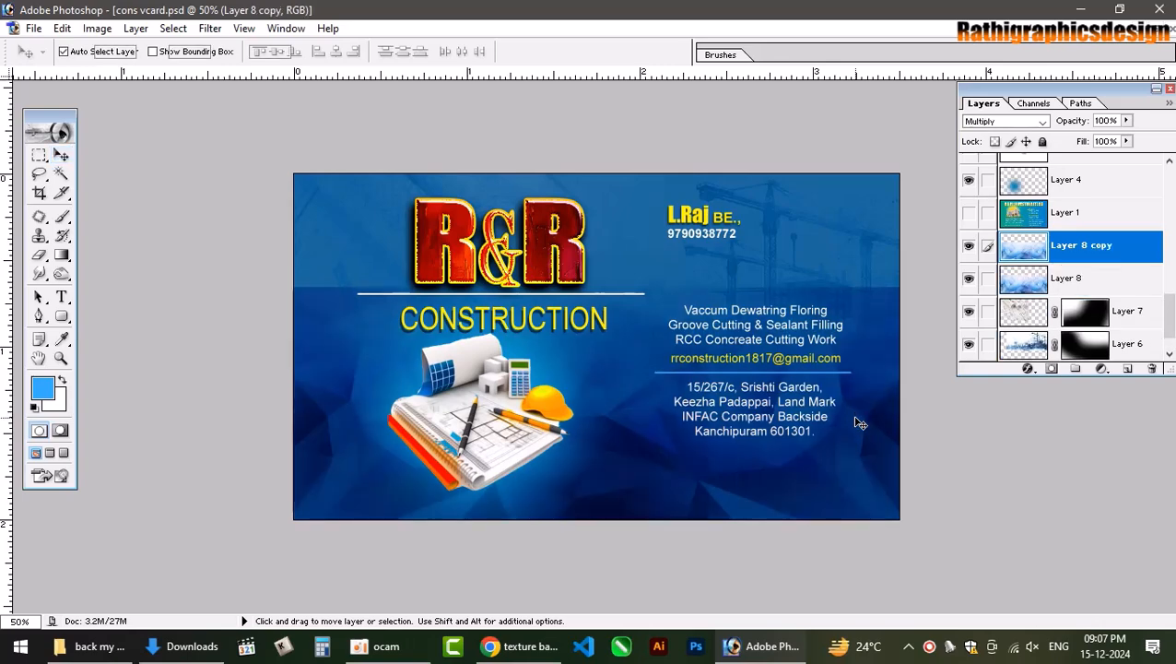
key("ctrl+t")
right_click(876, 419)
left_click(922, 407)
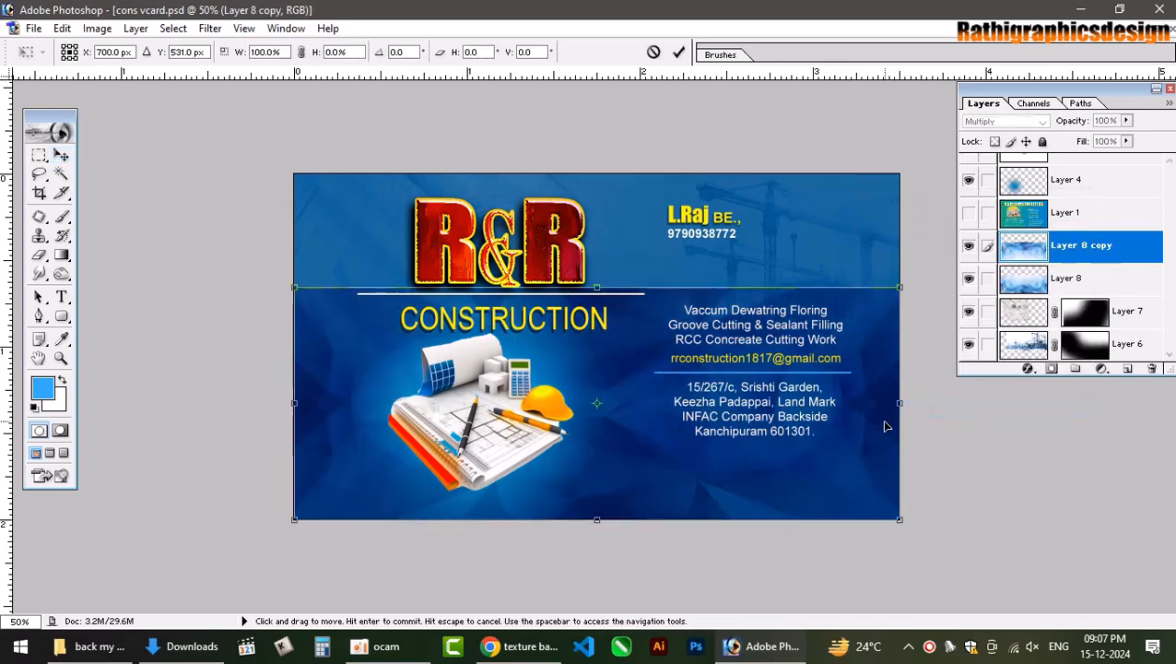
key("Return")
left_click_drag(877, 399, 881, 273)
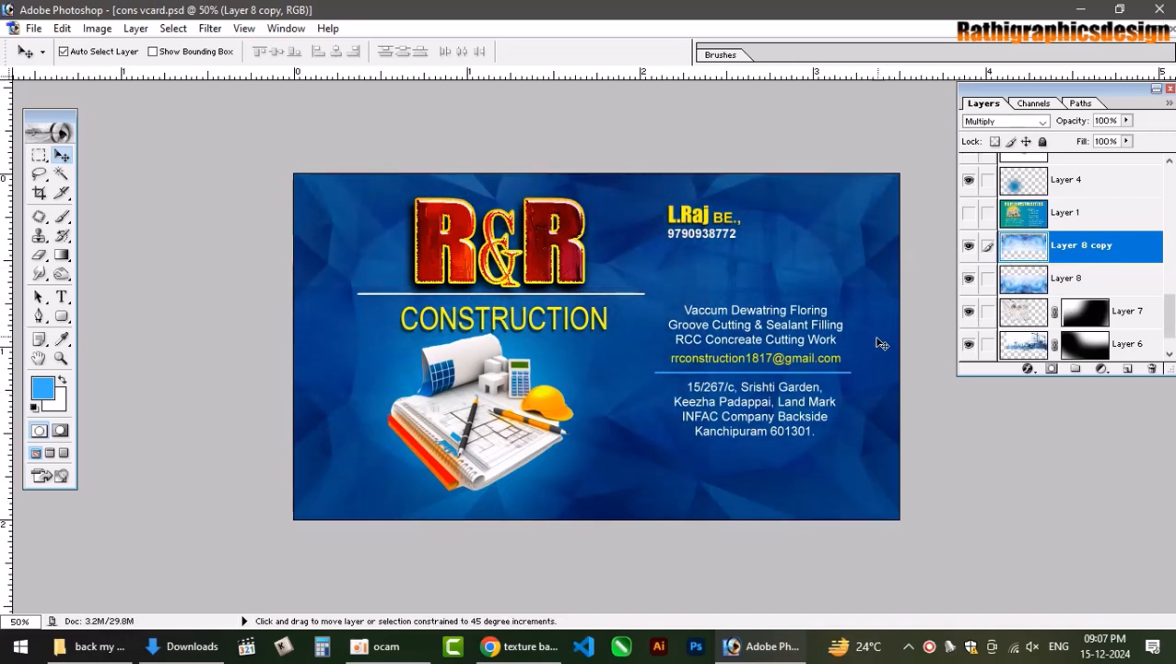
Toggle Layer 8 copy's visibility to compare, then select Layer 8 for editing with the eraser.
key("e")
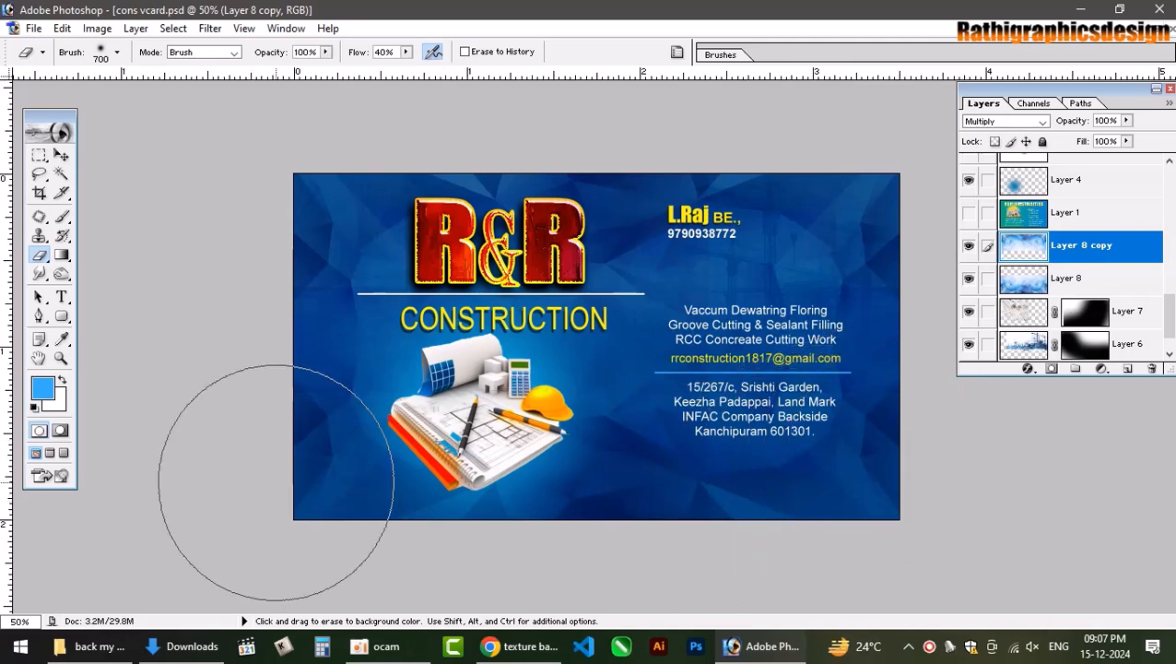
left_click(968, 245)
left_click(968, 245)
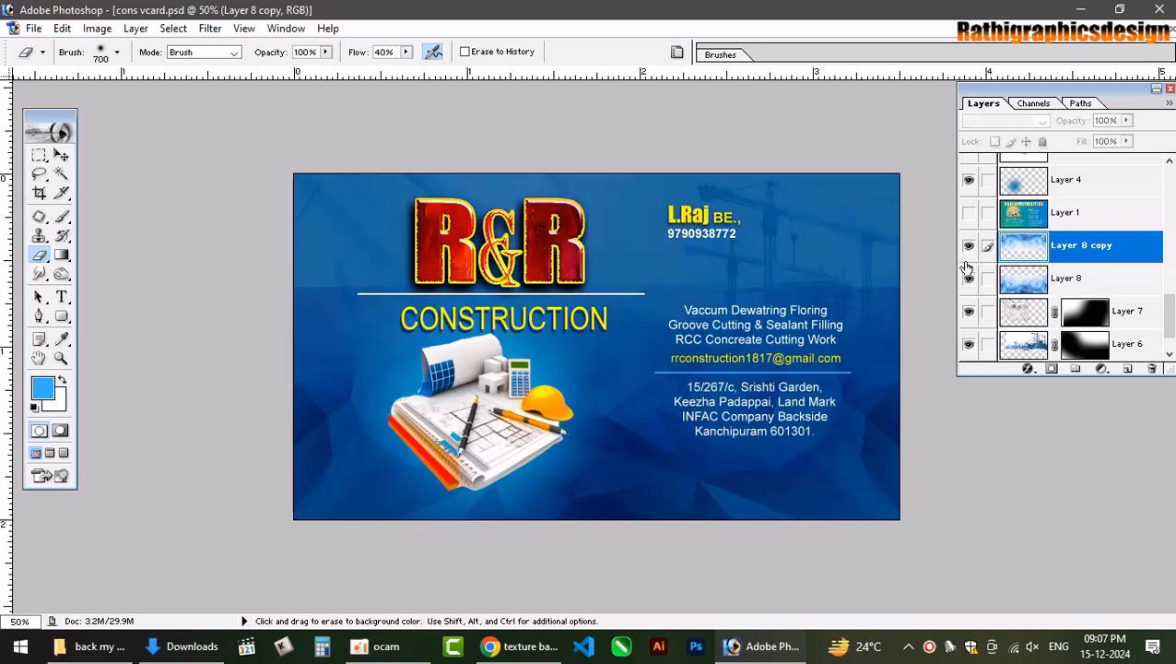
left_click(1022, 284)
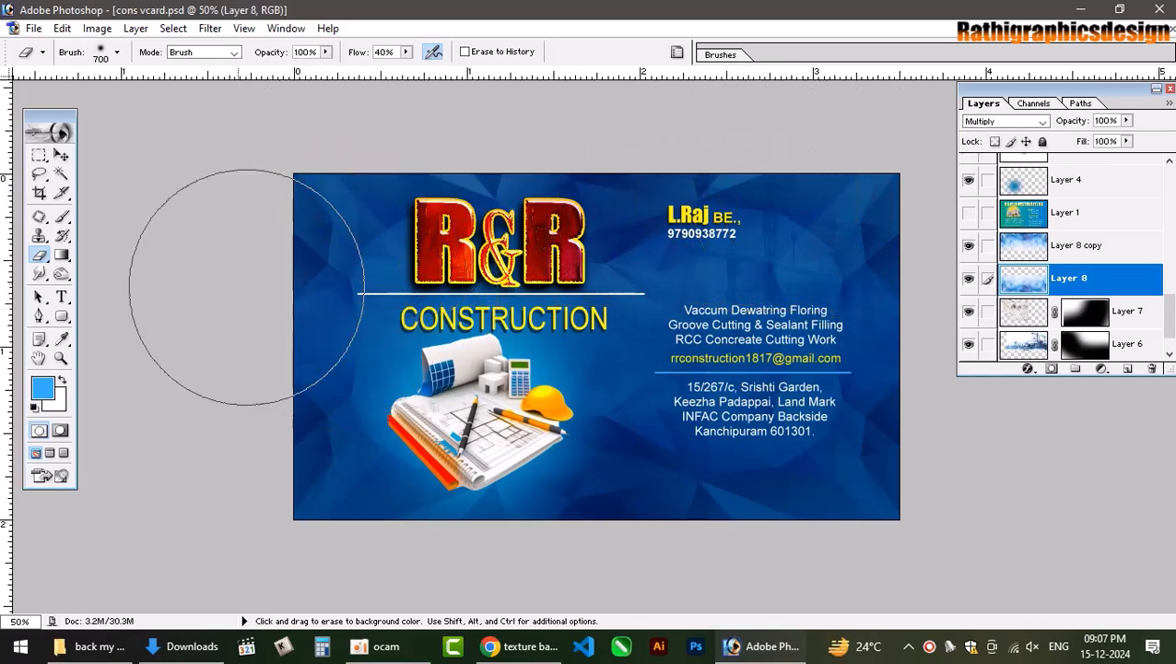
left_click(60, 157)
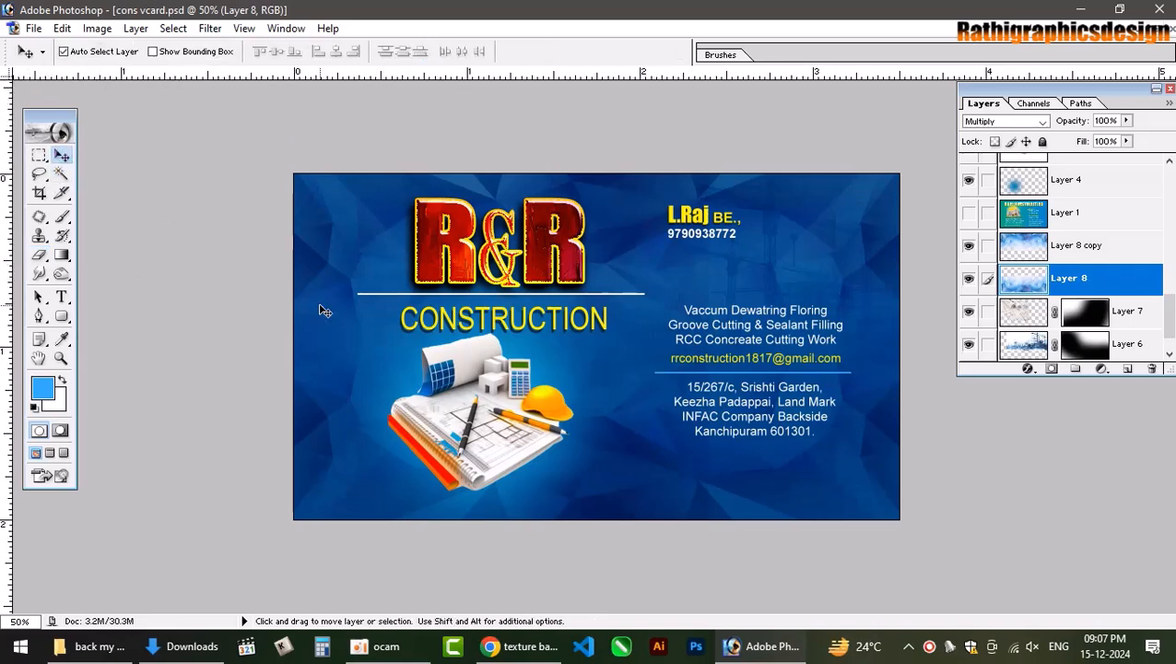
left_click(39, 254)
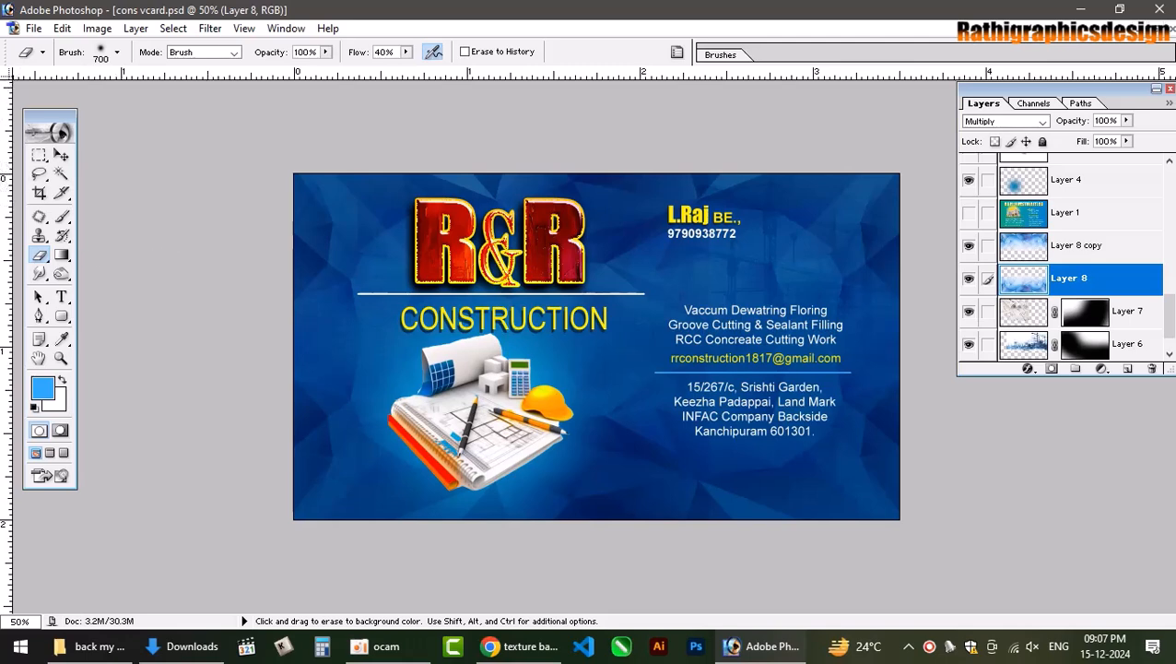
left_click(61, 157)
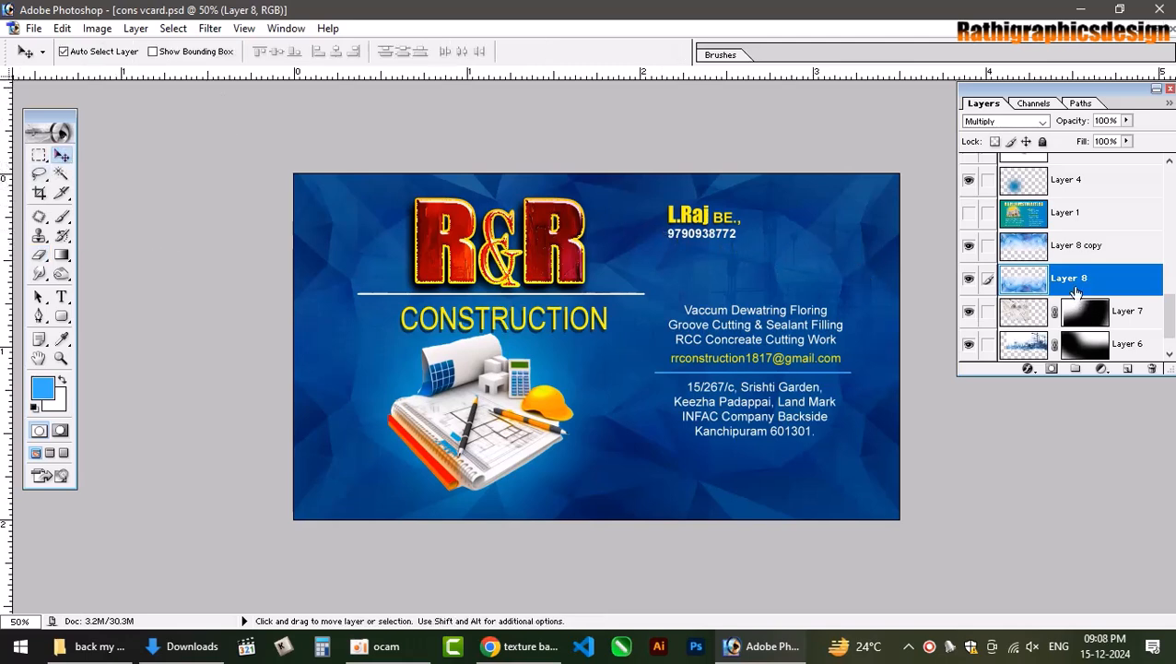
Raise Layers 7 and 6 above Layer 8 and its copy, then select the copy's Fill setting.
left_click(1140, 320)
key("ctrl+bracketright")
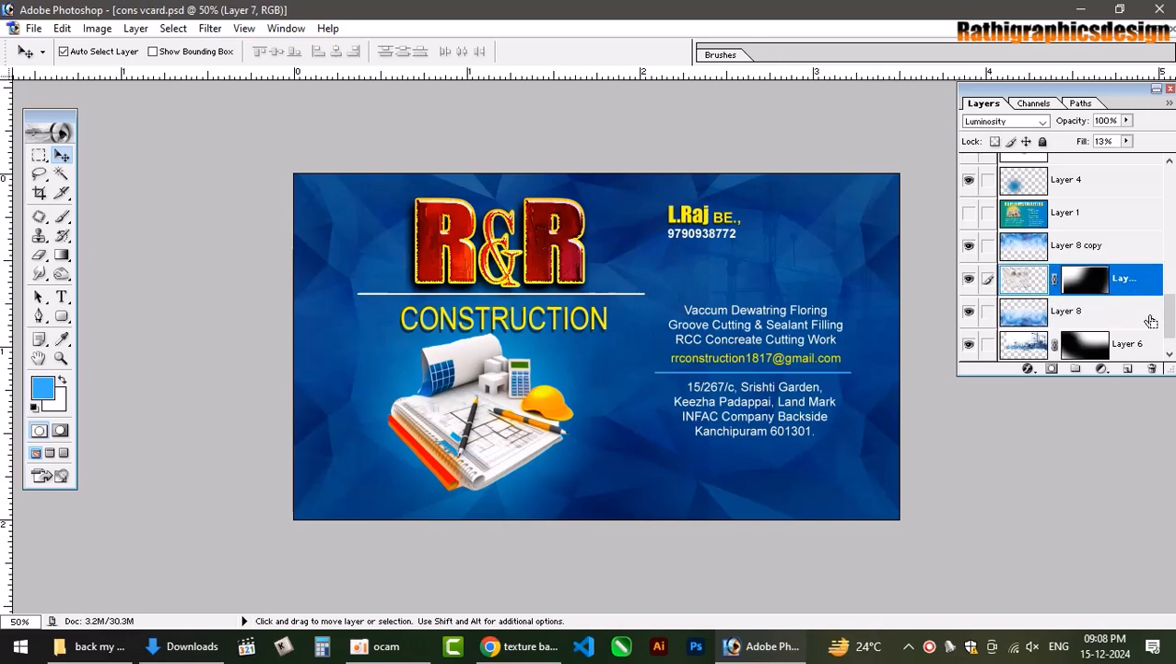
key("ctrl+bracketright")
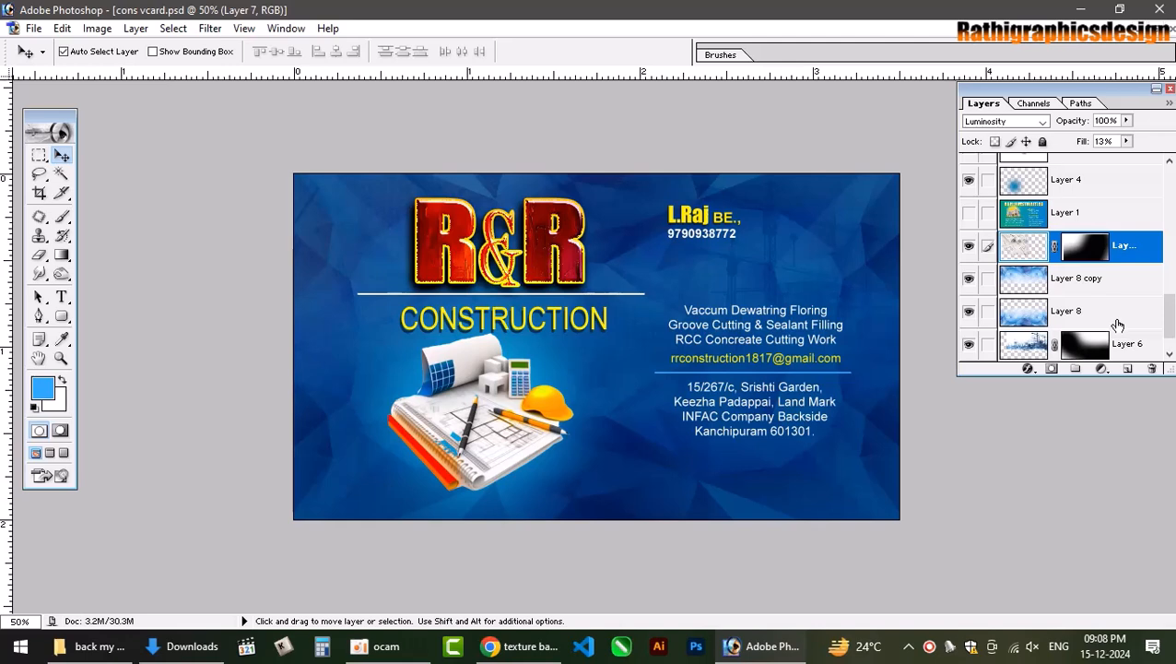
scroll(1123, 331, "down", 1)
left_click(1127, 313)
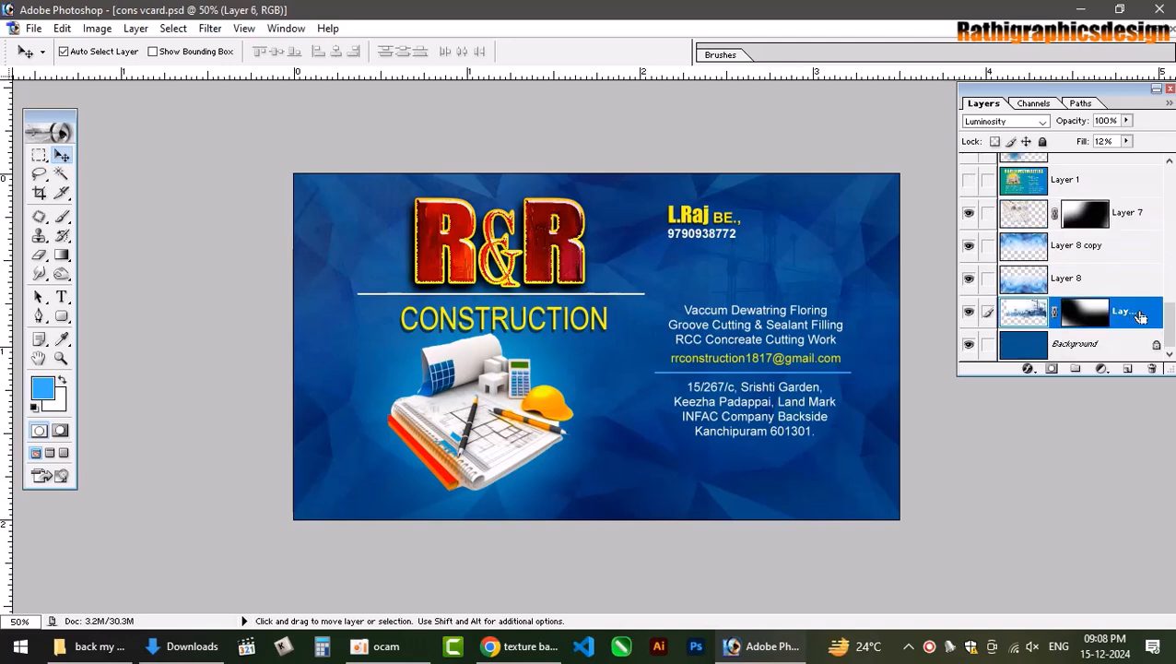
key("ctrl+bracketright")
key("ctrl+bracketright")
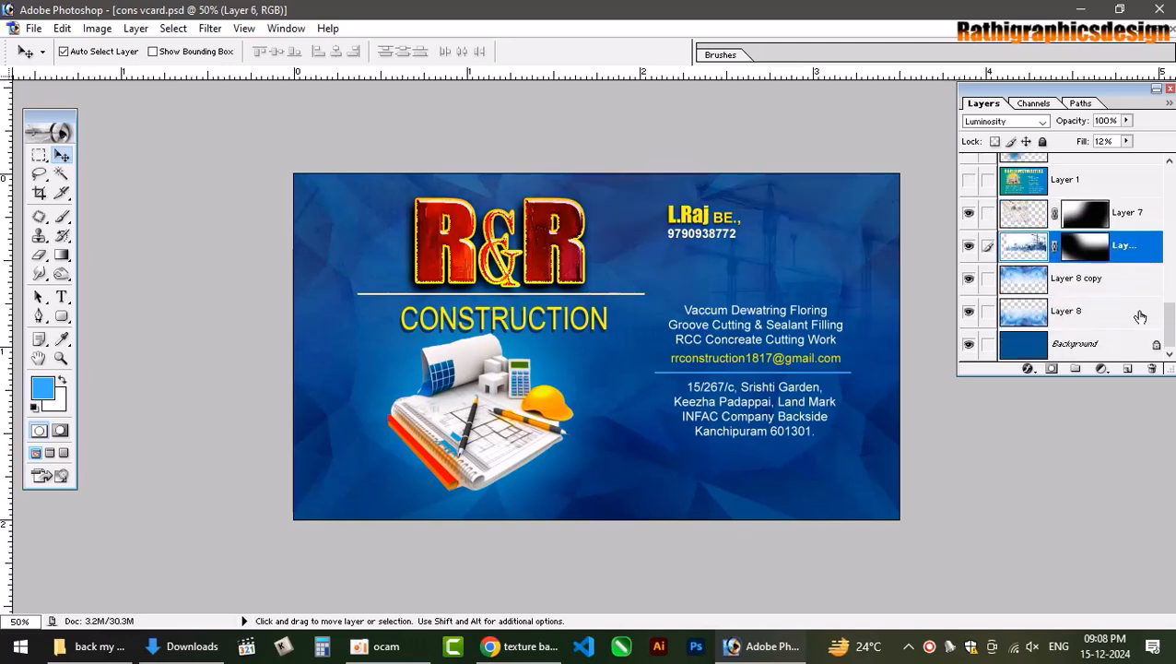
left_click(1077, 281)
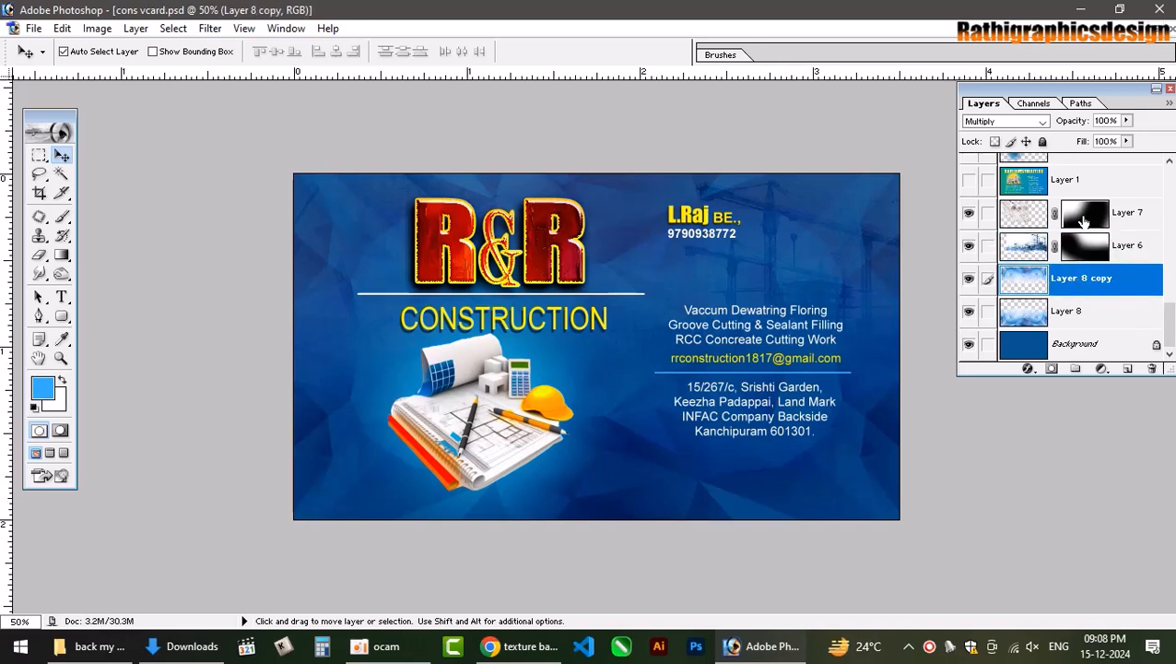
left_click(1126, 140)
Lower Layer 8 copy's fill to 73% and bring Photoshop back from the taskbar.
left_click_drag(1125, 162, 1106, 164)
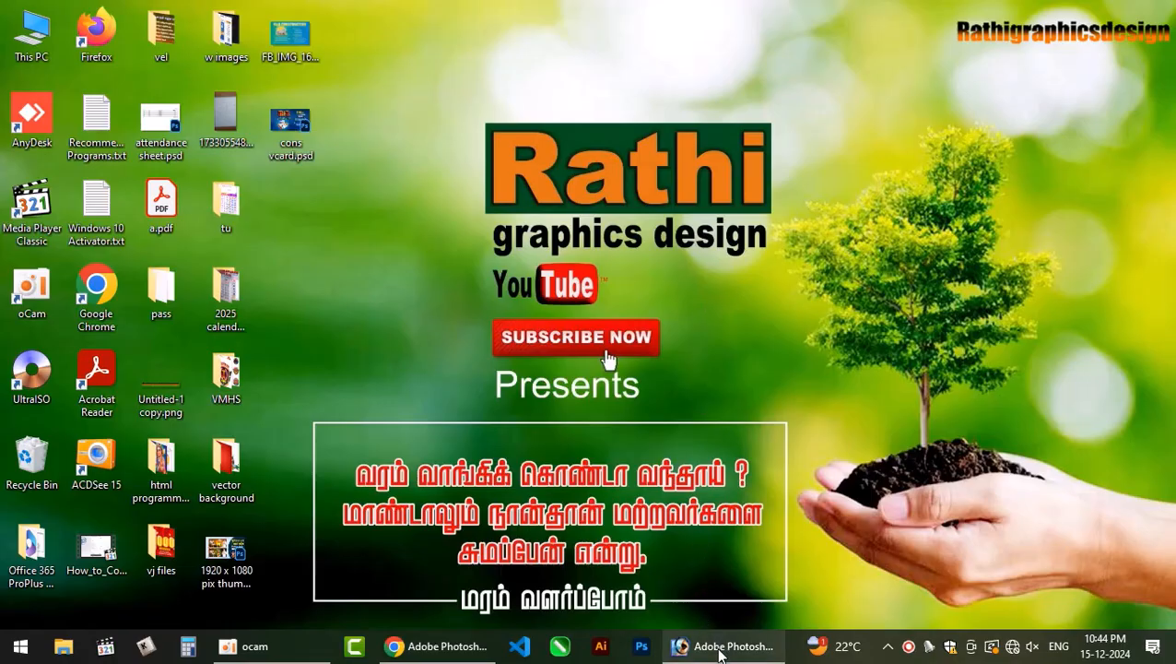
left_click(721, 650)
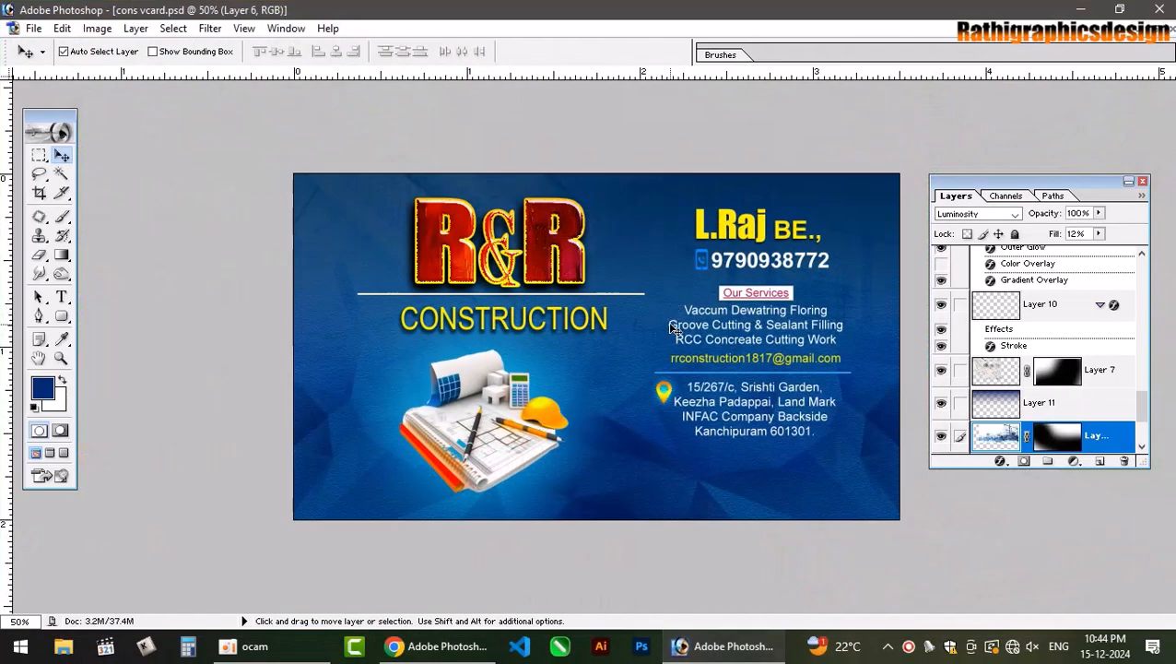
Zoom in on the contact details and phone icon, then zoom out and select the illustration's layer.
key("ctrl+plus")
key("ctrl+plus")
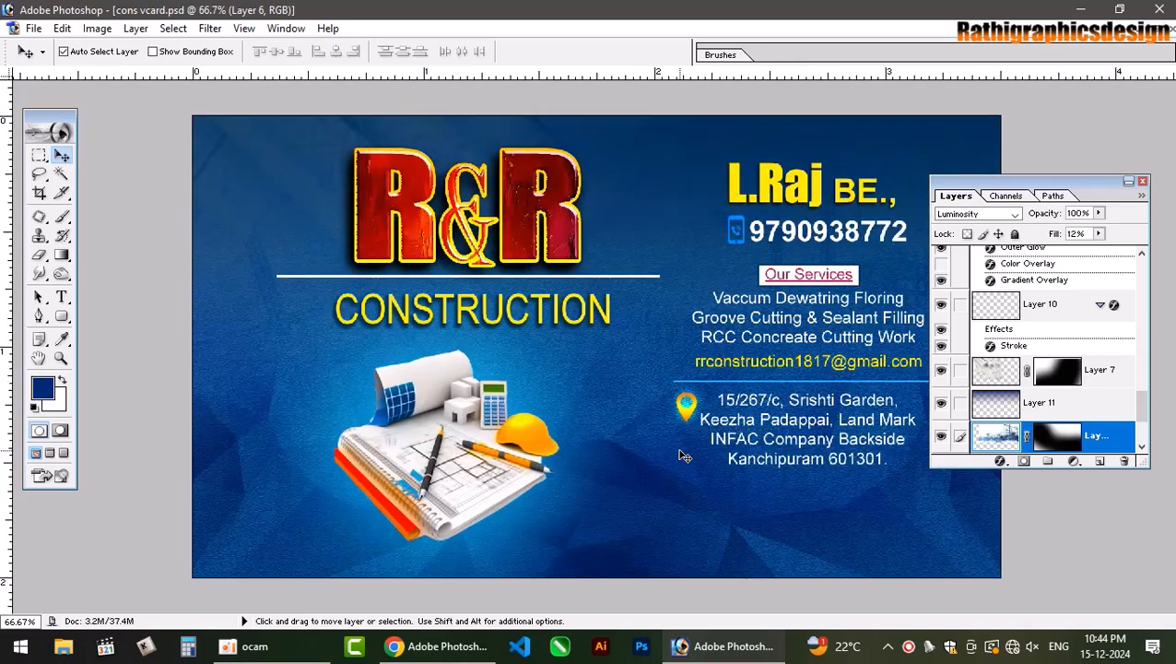
key("space")
left_click_drag(760, 243, 764, 304)
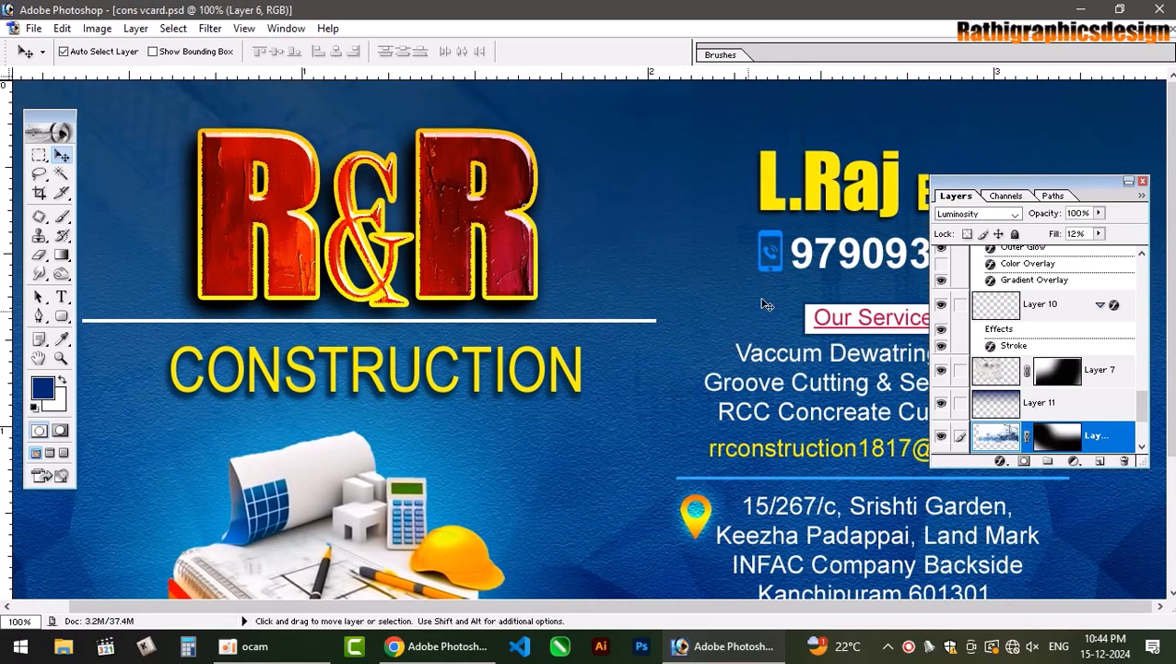
left_click(779, 232)
key("ctrl+minus")
key("ctrl+minus")
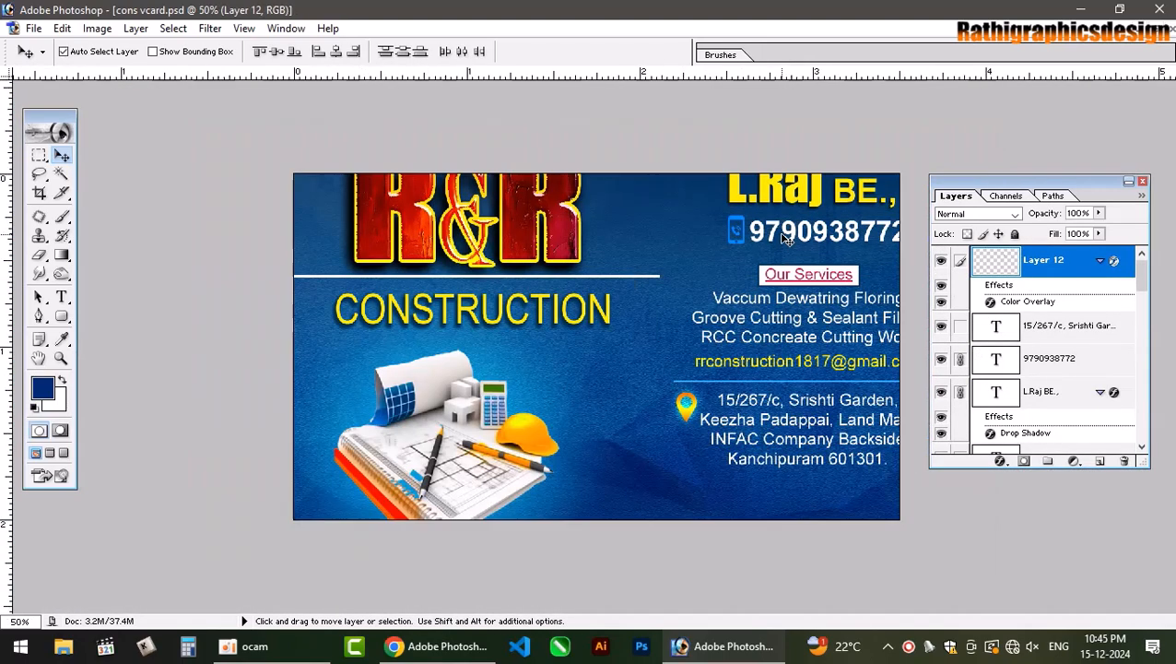
left_click(510, 439)
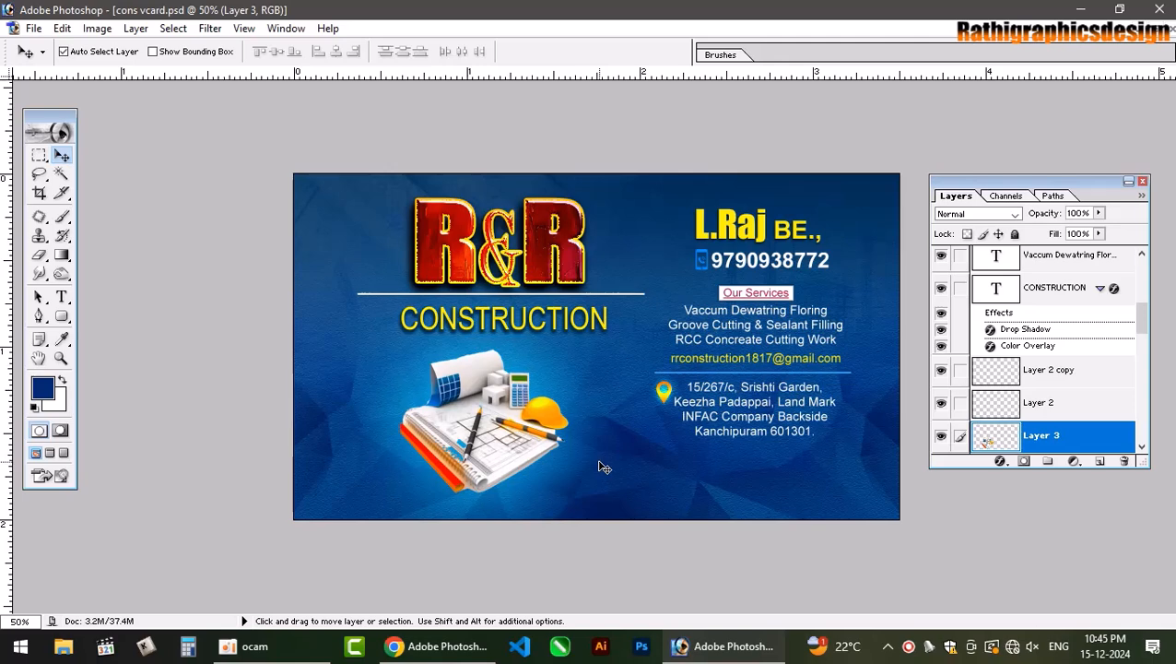
Paint a black brush stroke under the illustration on a new layer.
left_click(1100, 462)
key("d")
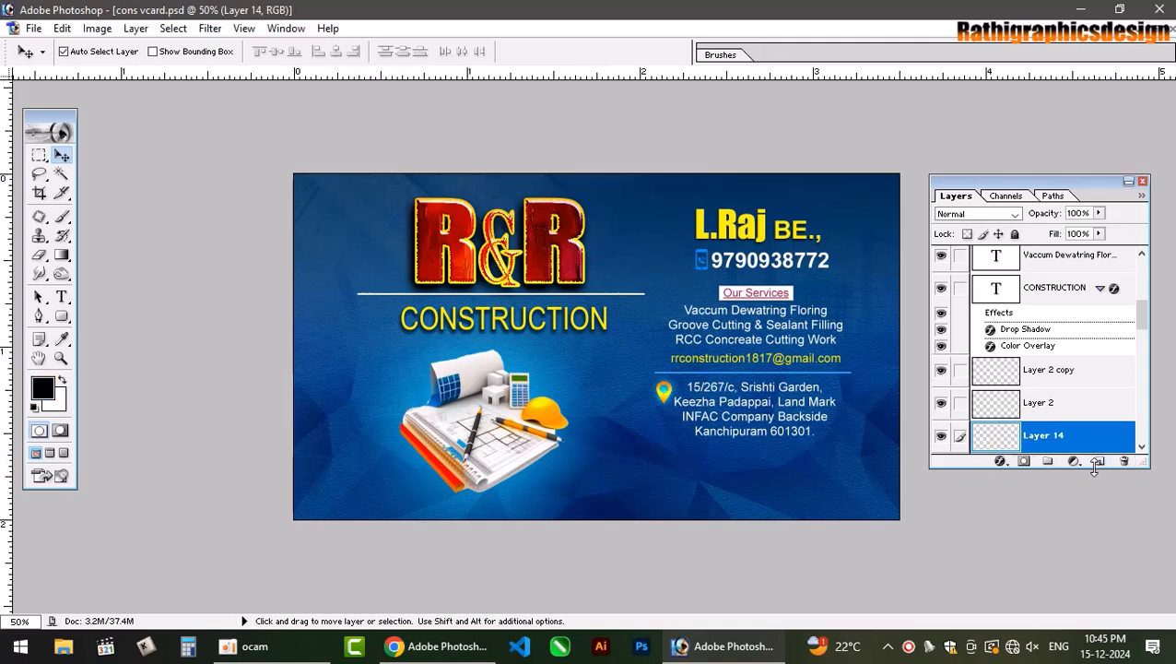
key("b")
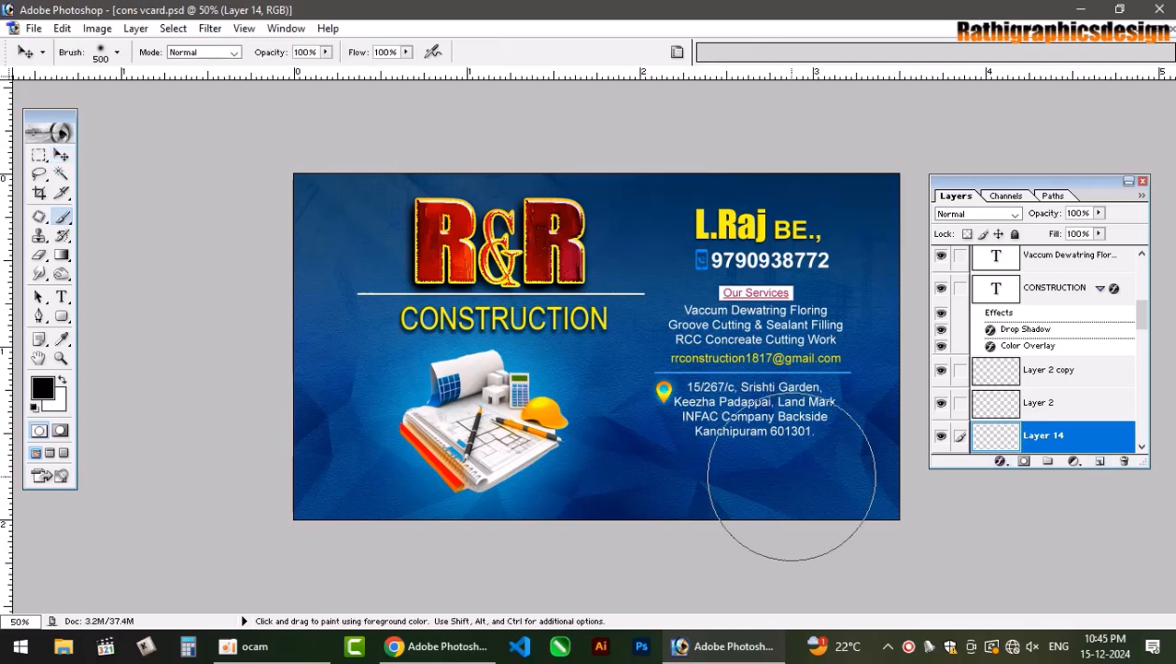
key("bracketleft")
key("bracketleft")
key("bracketleft")
key("bracketleft")
key("bracketleft")
key("bracketleft")
key("bracketleft")
key("bracketleft")
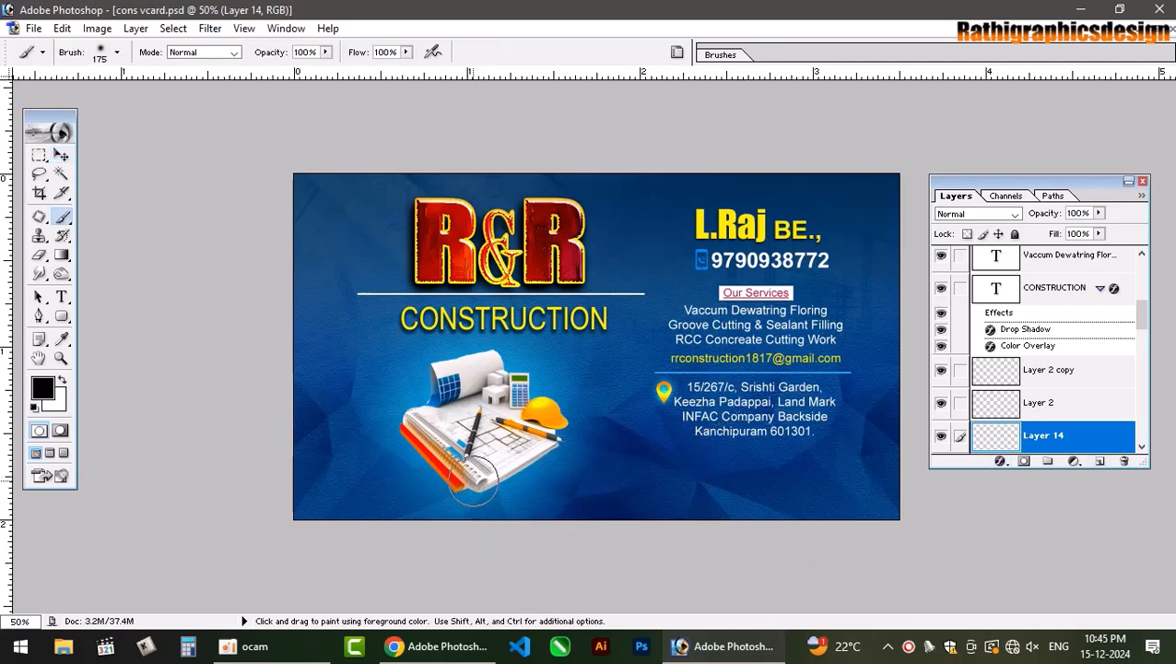
key("bracketright")
mouse_move(410, 432)
left_mouse_down()
mouse_move(421, 458)
mouse_move(481, 489)
mouse_move(551, 448)
left_mouse_up()
Move the shadow layer in the stack so it sits above Layer 9.
key("v")
left_click(472, 439)
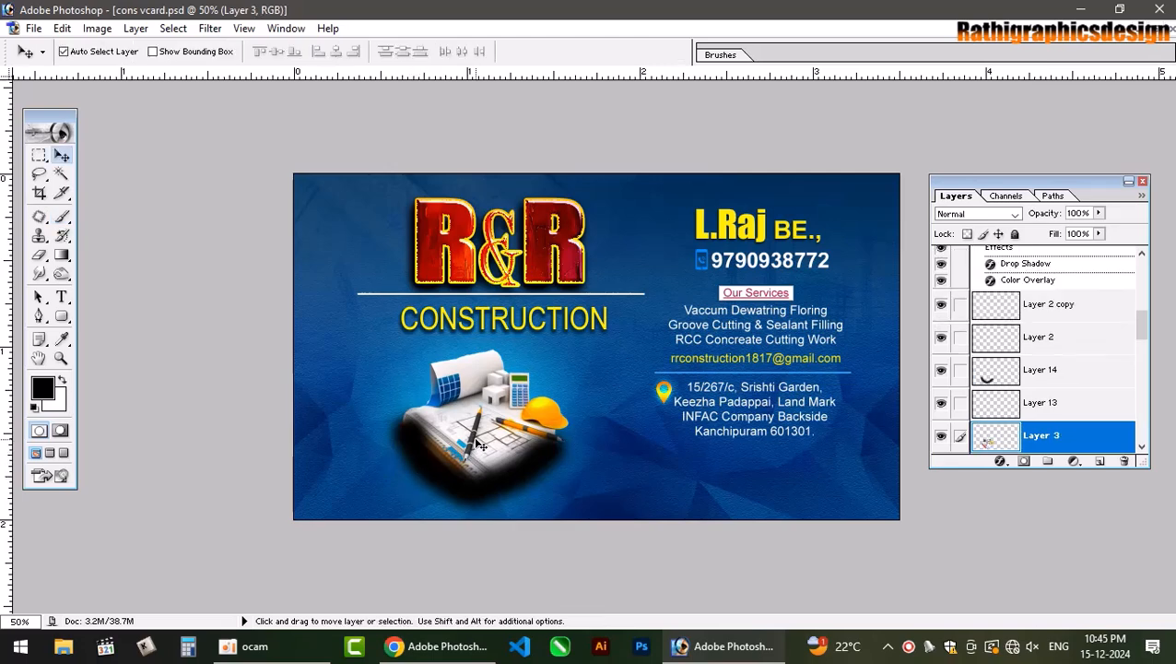
left_click(426, 454)
key("ctrl+shift+bracketleft")
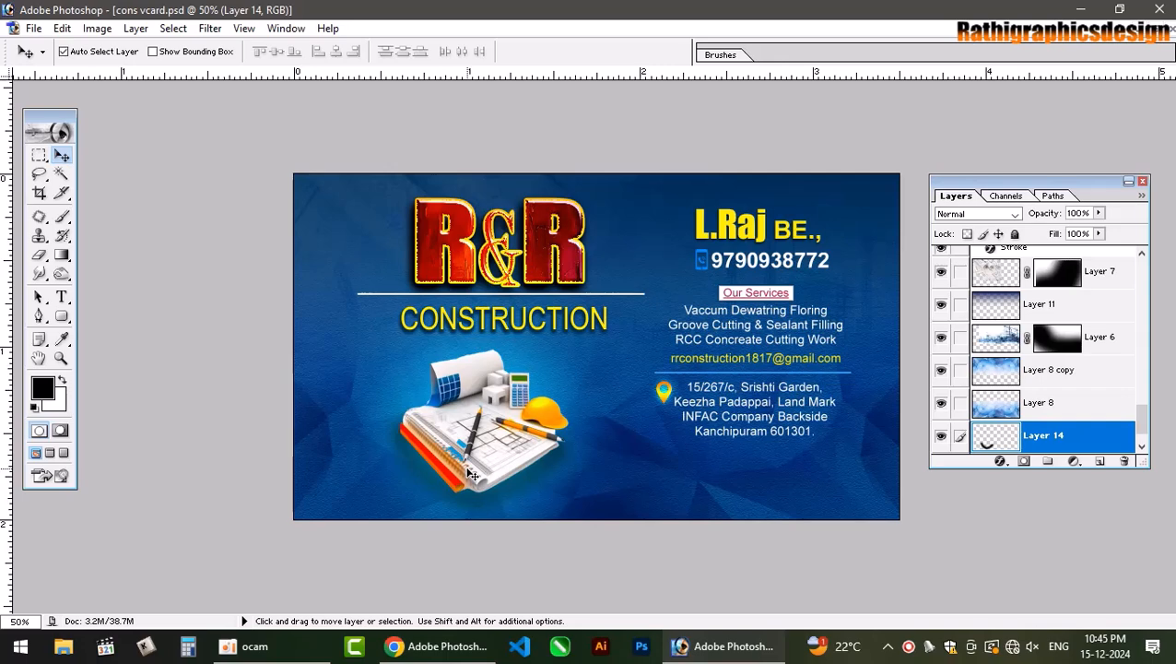
key("ctrl+bracketright")
key("ctrl+bracketright")
key("ctrl+bracketright")
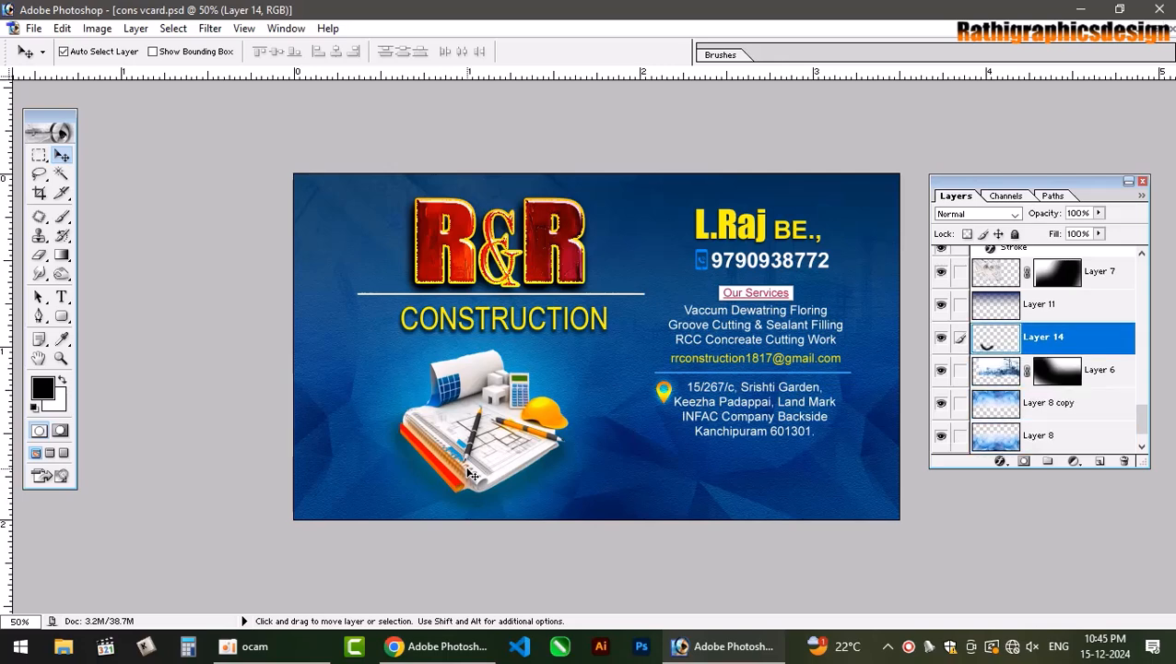
key("ctrl+bracketright")
key("ctrl+bracketright")
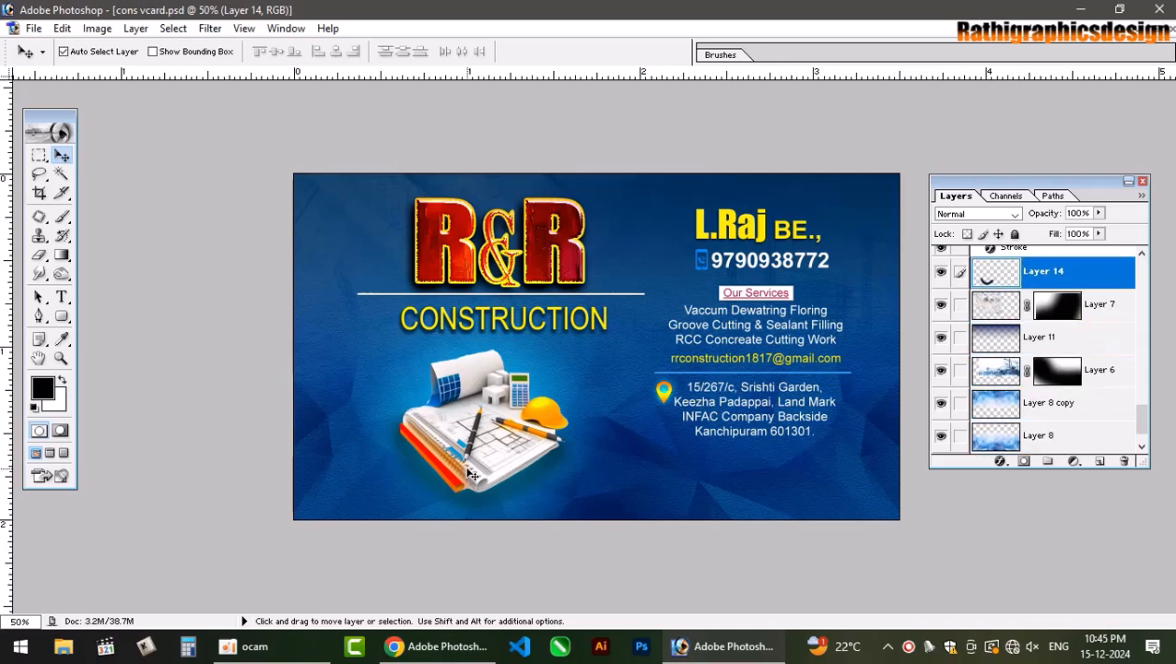
key("ctrl+bracketright")
key("ctrl+bracketright")
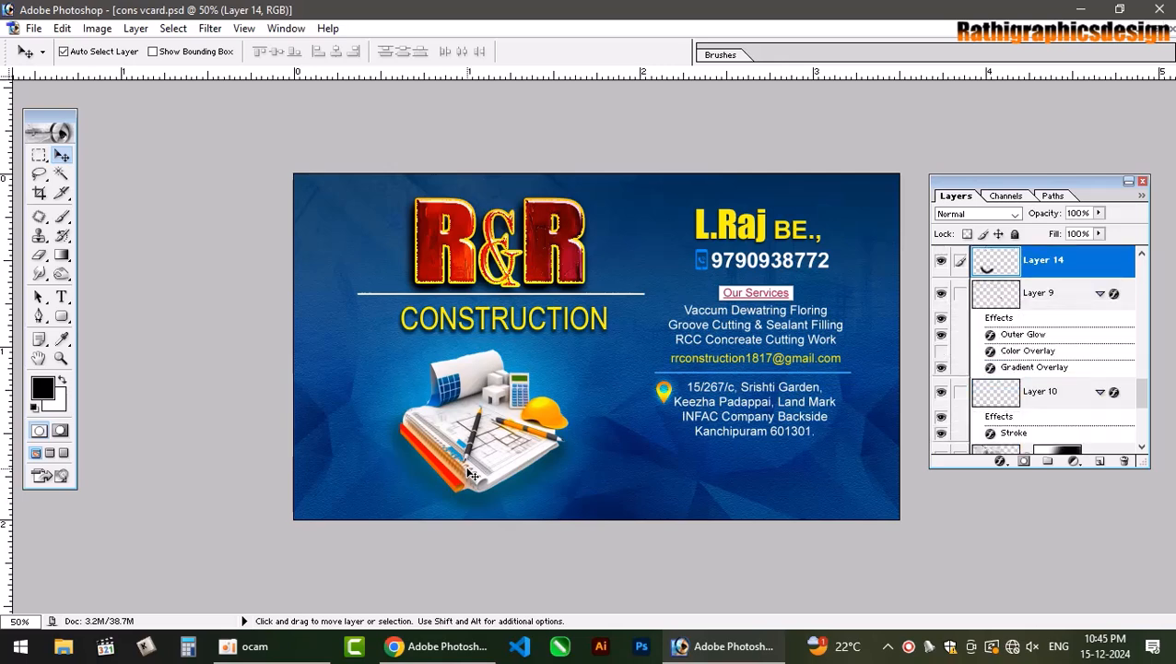
key("ctrl+bracketright")
key("ctrl+bracketright")
key("ctrl+bracketright")
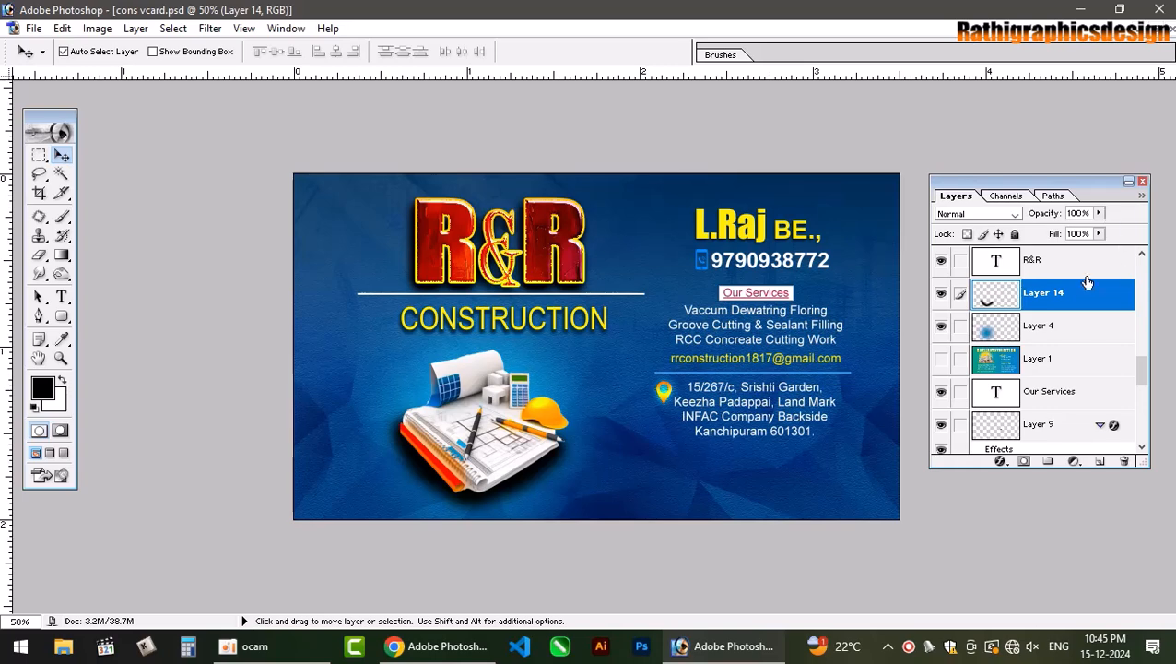
Set the shadow layer's blend mode to Multiply and its fill to 61%.
left_click(1001, 216)
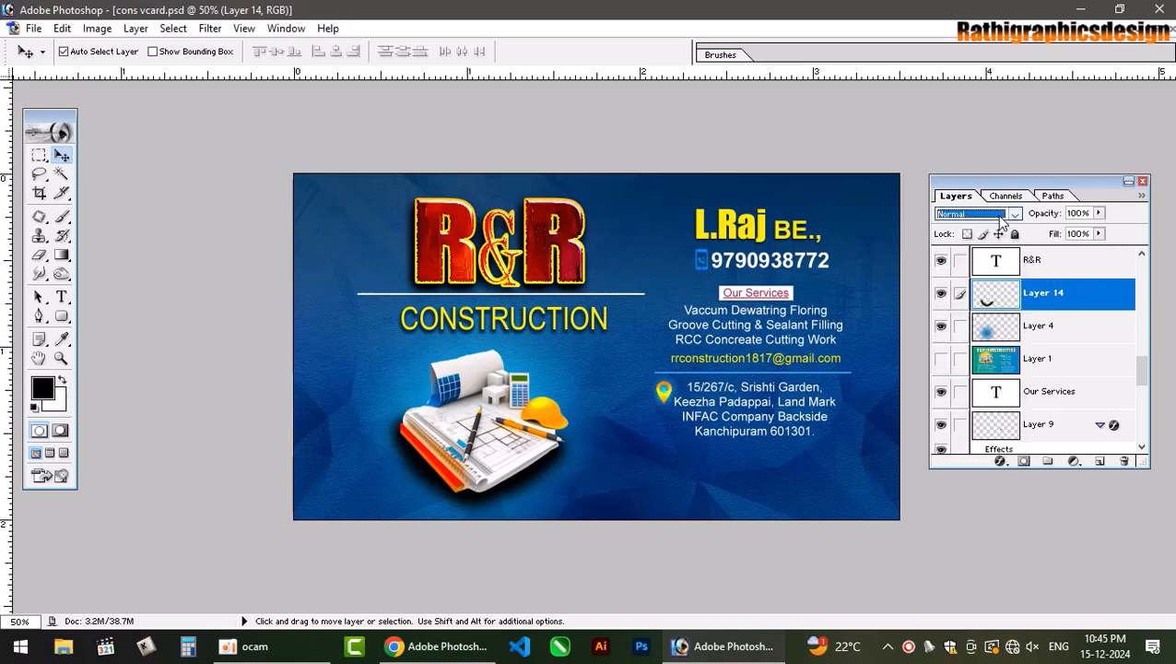
key("Down")
key("Down")
left_click(1093, 235)
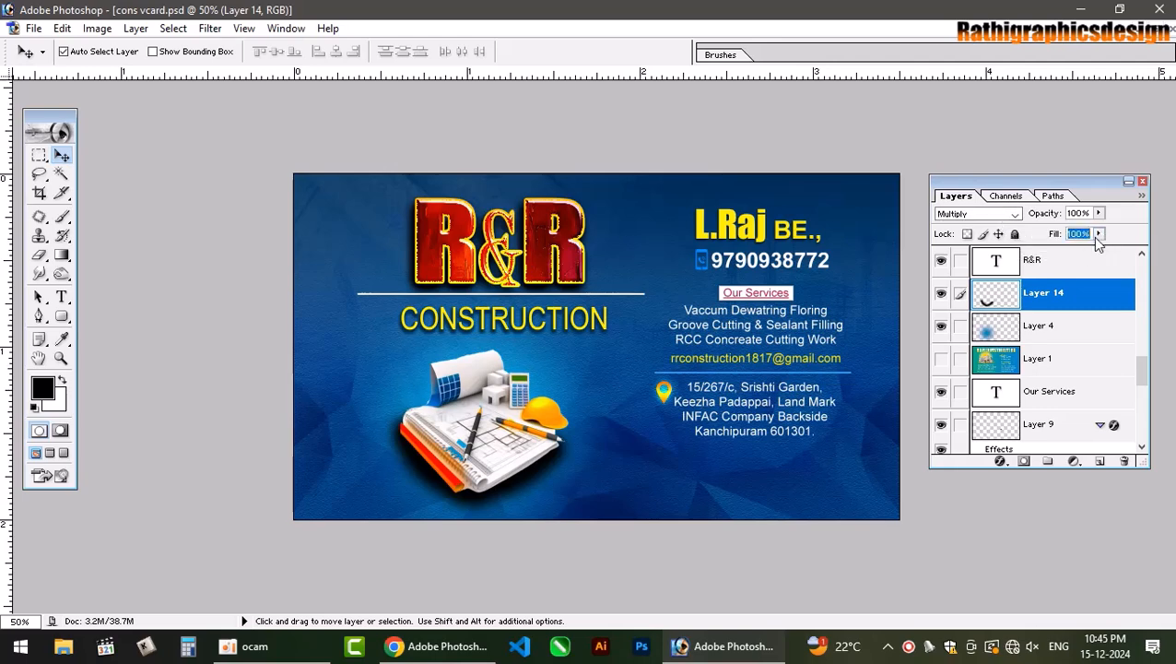
left_click_drag(1098, 235, 1067, 252)
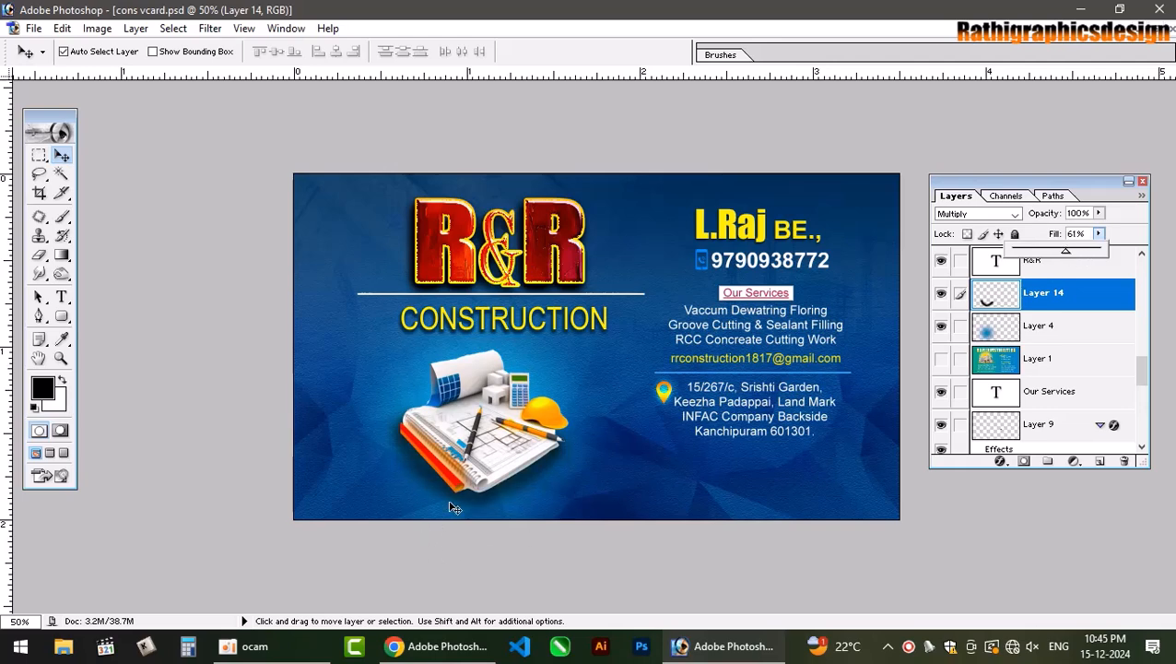
Scale the Layer 14 shadow to 91.1% width and 76.1% height.
left_click(512, 489)
key("ctrl+t")
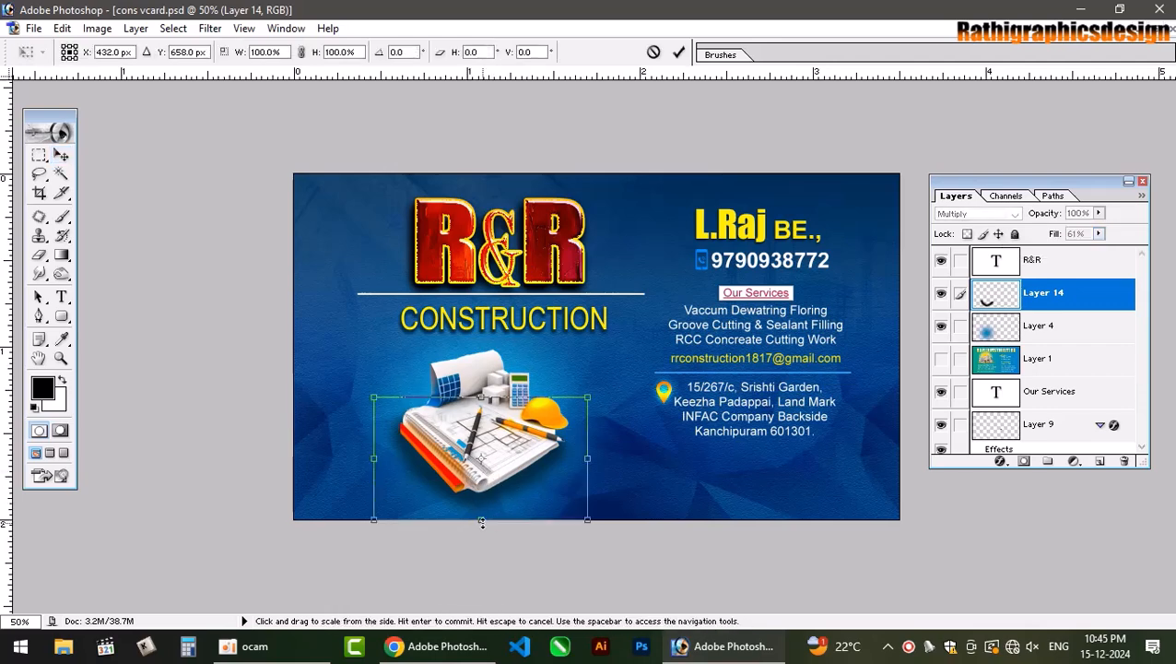
left_click_drag(481, 519, 482, 512)
left_click_drag(481, 397, 494, 410)
left_click_drag(587, 459, 578, 458)
left_click_drag(482, 512, 485, 507)
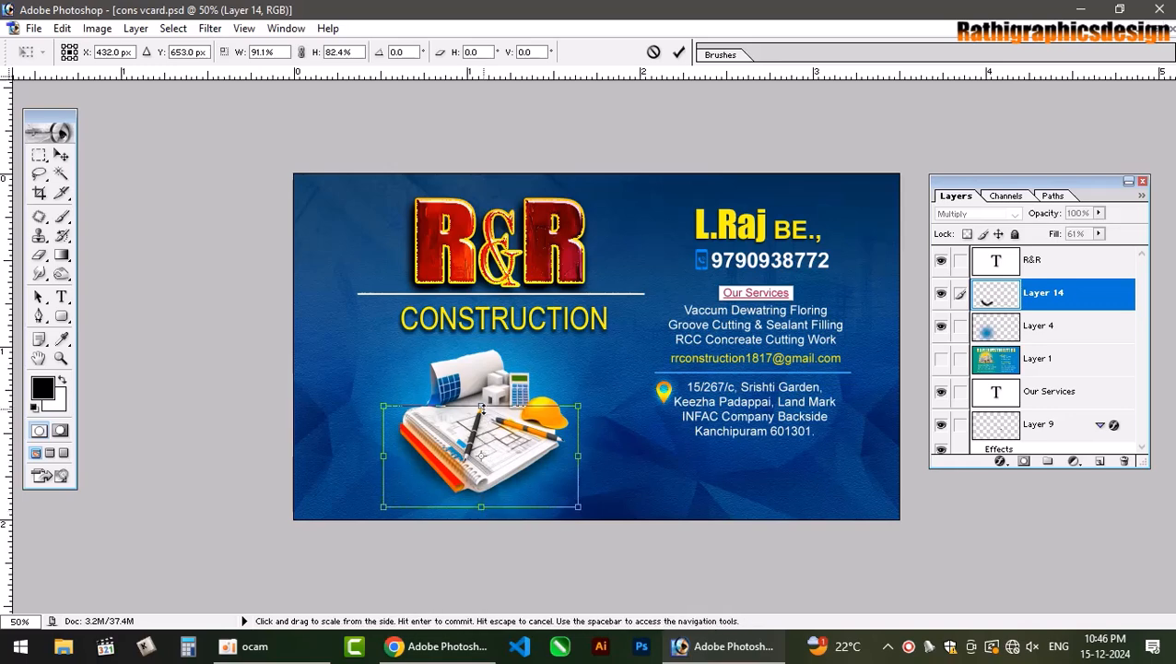
left_click_drag(481, 406, 480, 415)
key("Return")
Select Layer 8 and cycle its blend mode to Multiply.
left_click(599, 455)
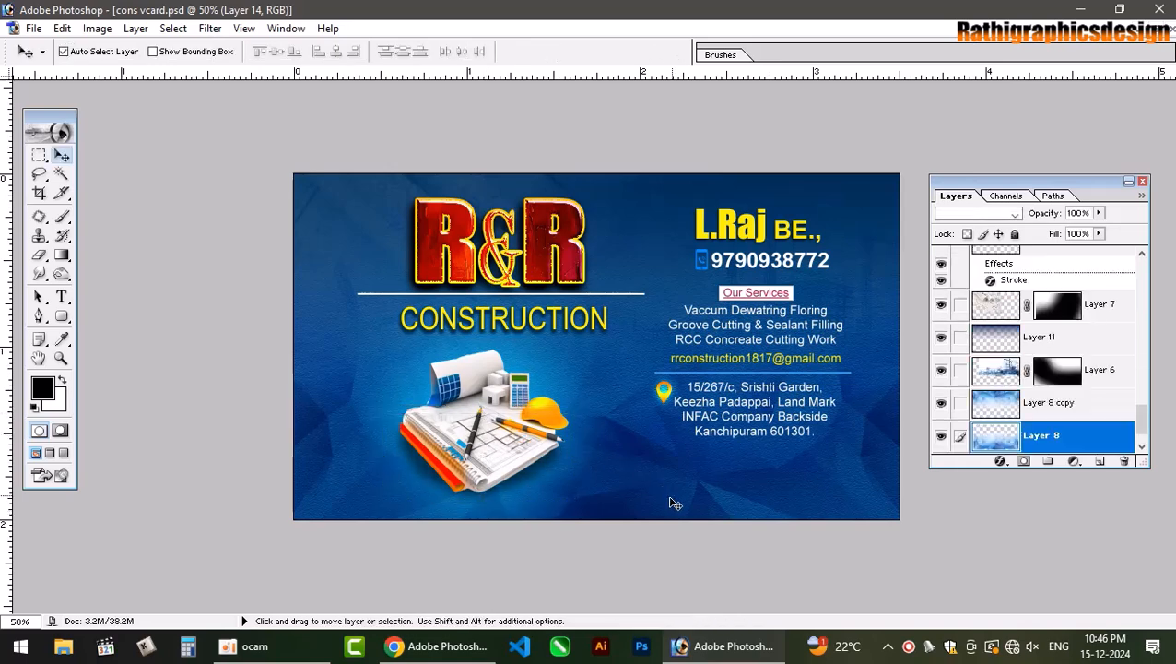
scroll(697, 454, "up", 3)
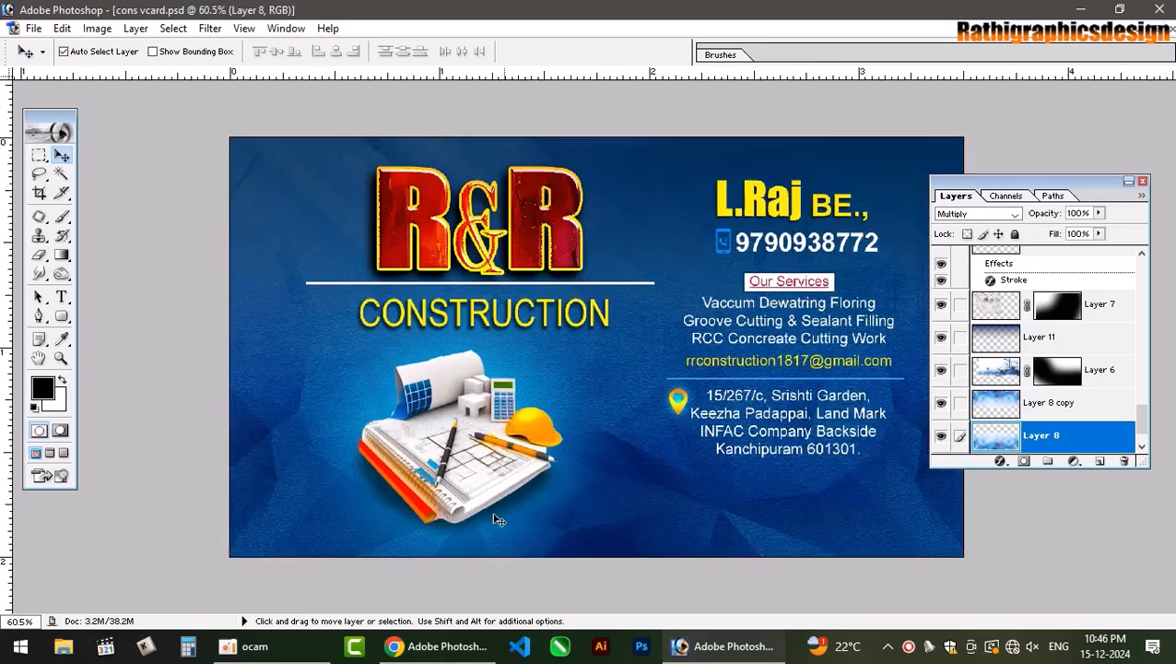
scroll(533, 514, "down", 1)
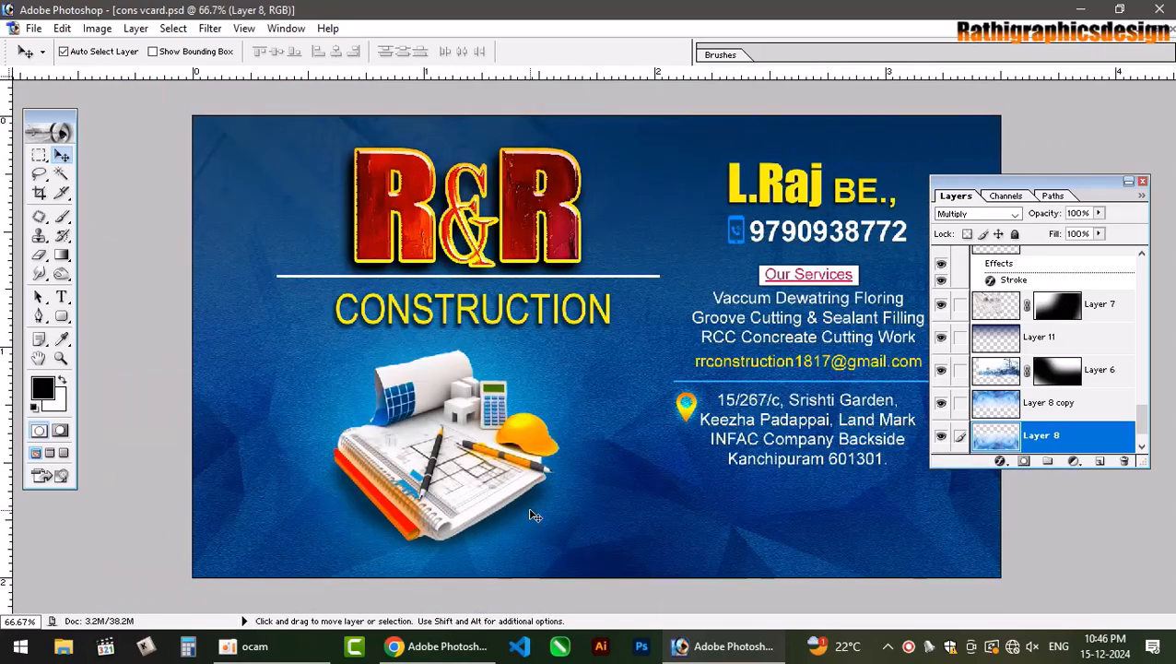
scroll(532, 516, "up", 2)
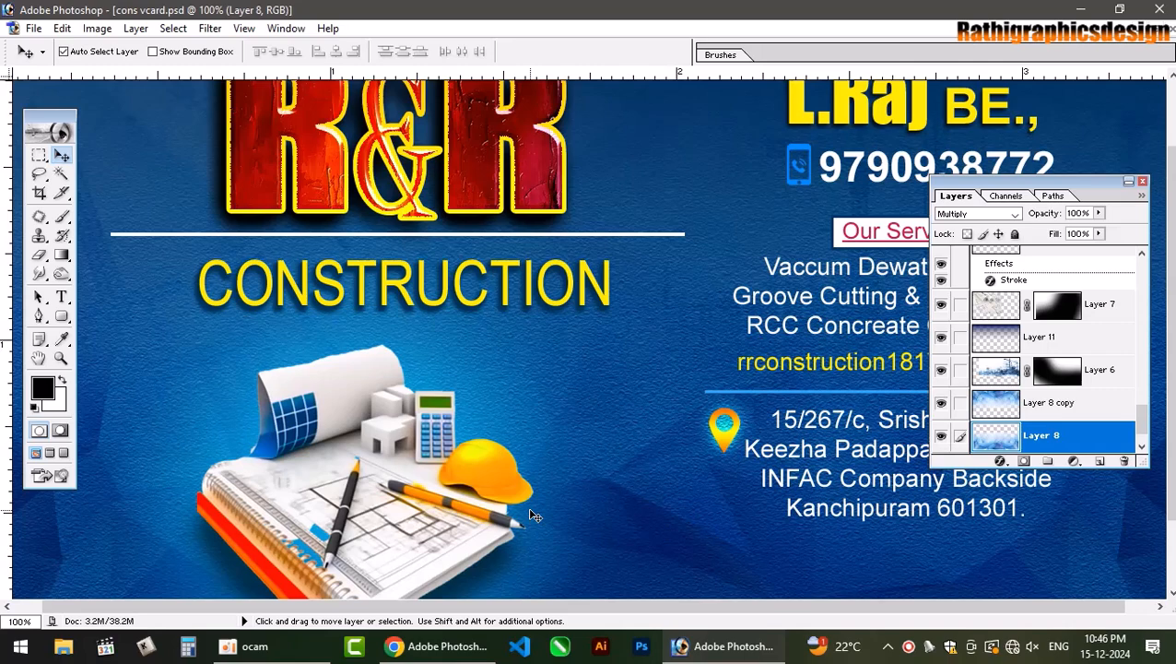
scroll(533, 514, "down", 2)
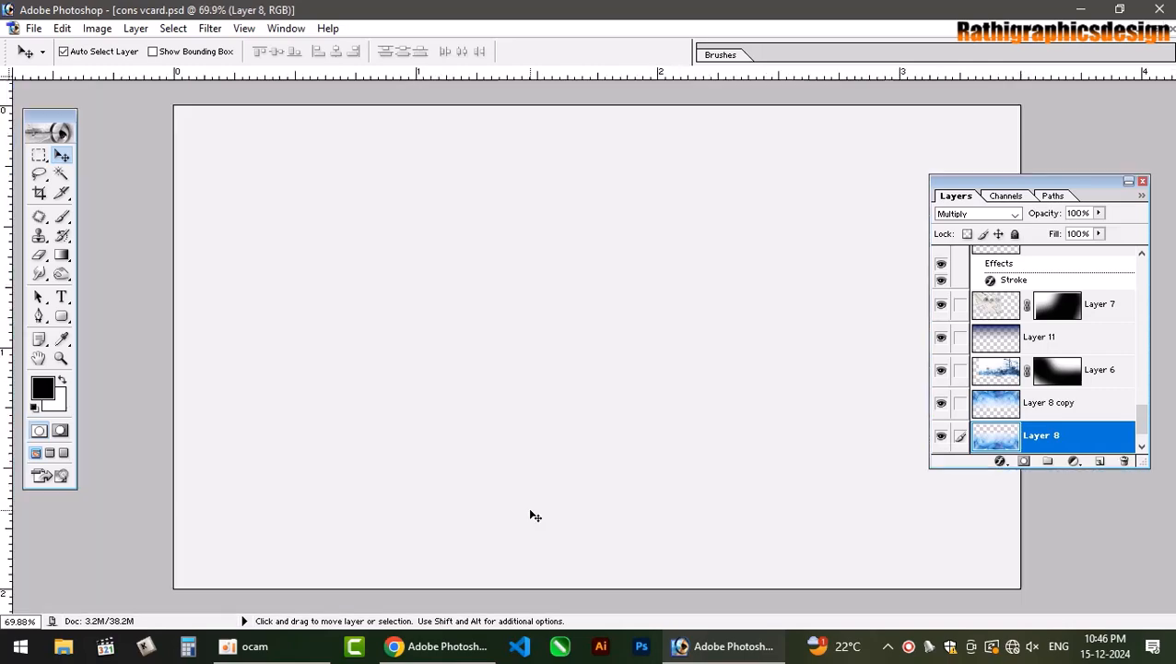
scroll(533, 514, "up", 2)
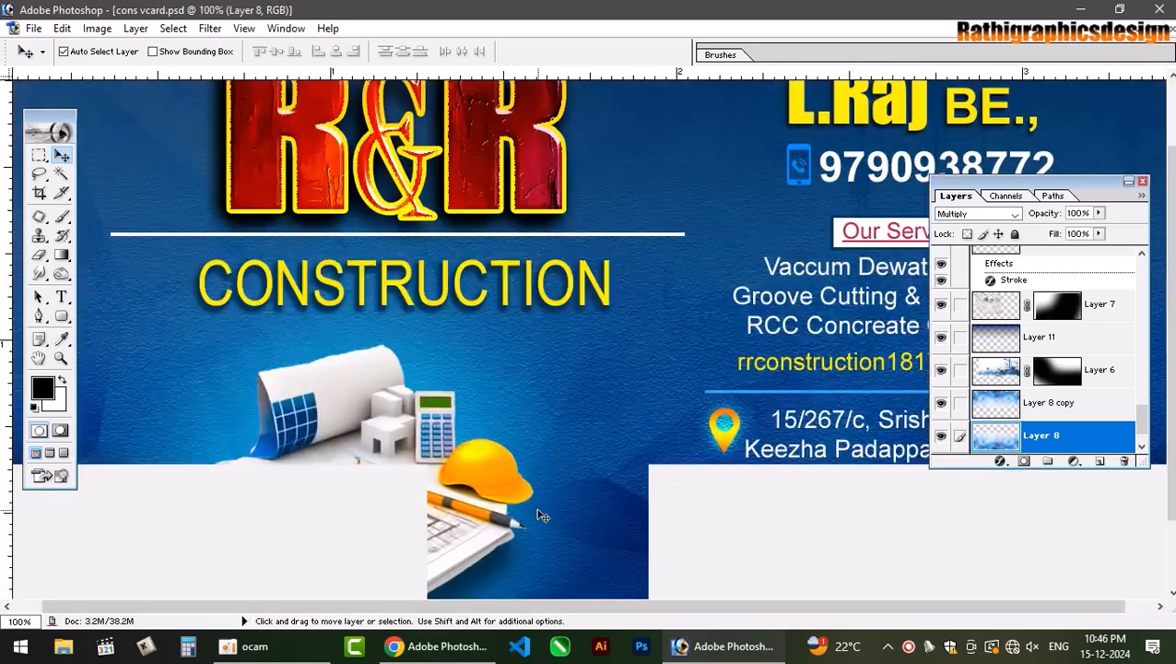
scroll(543, 515, "down", 2)
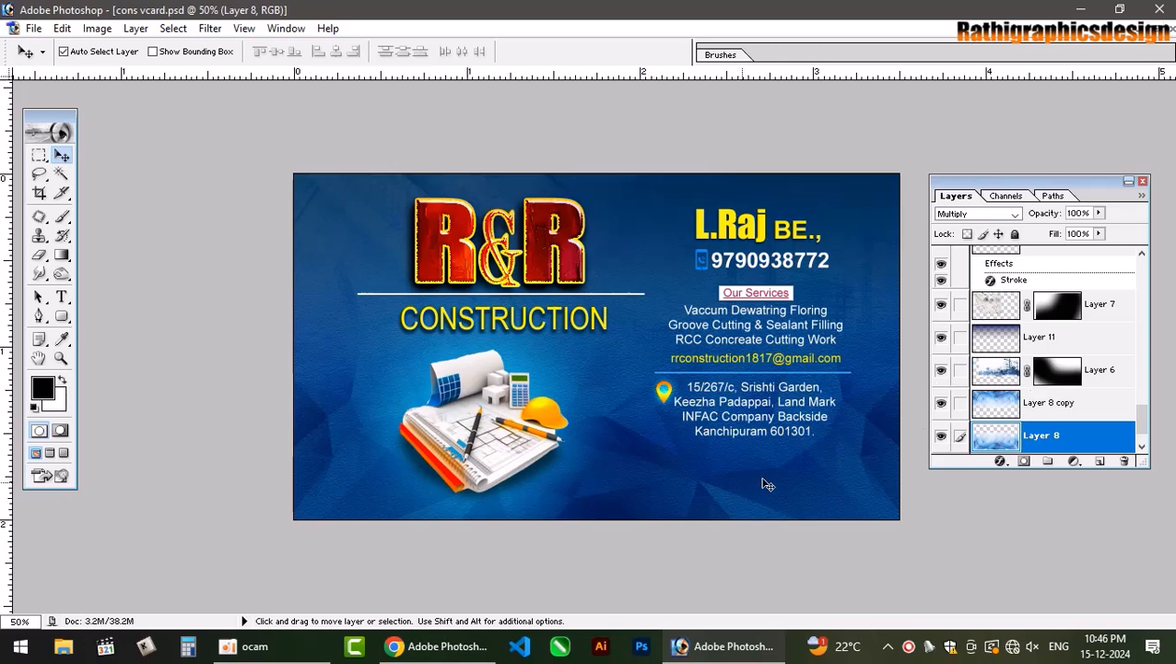
Apply a Sandstone Texturizer with relief 5 to Layer 8 copy.
left_click(1055, 415)
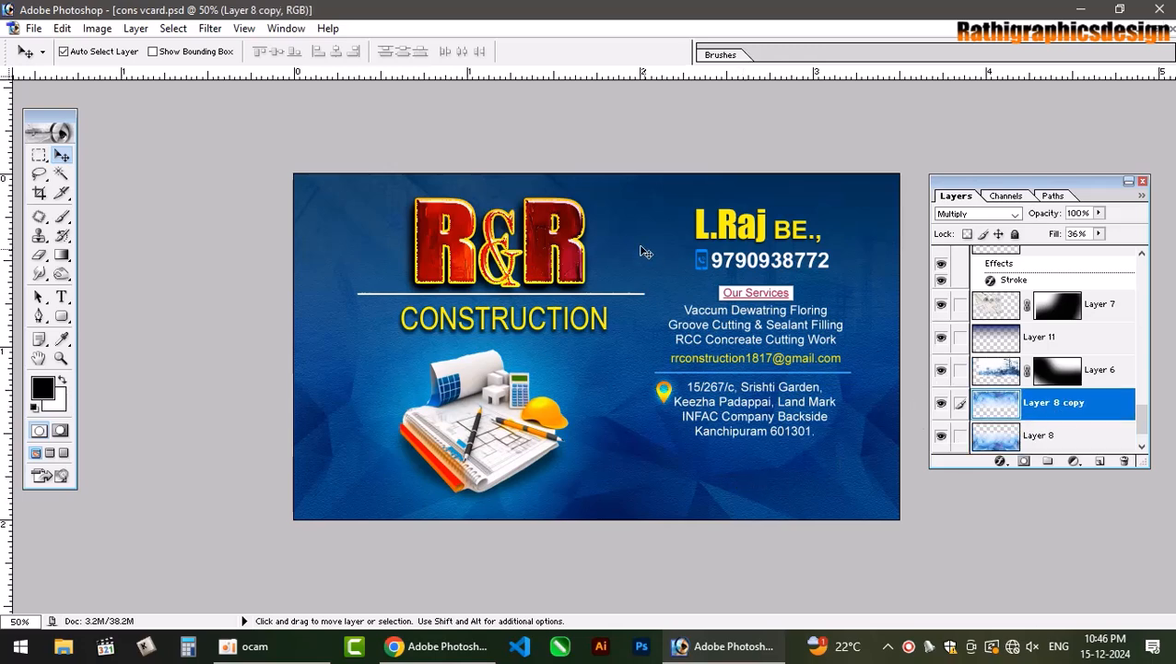
left_click(212, 28)
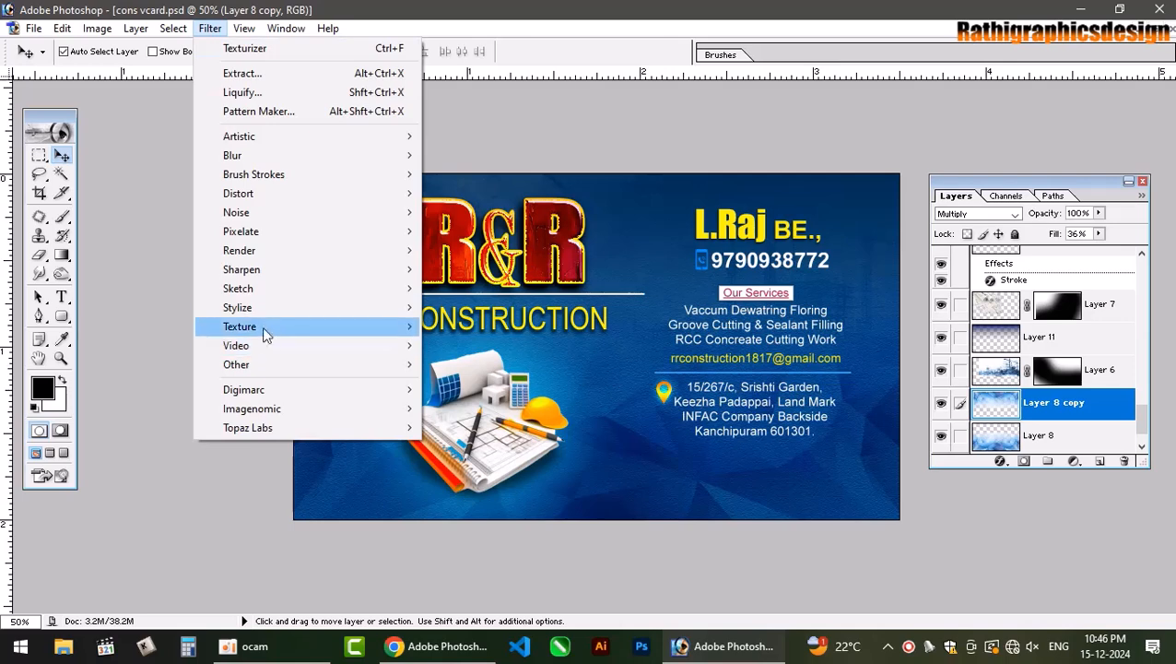
mouse_move(267, 324)
left_click(516, 421)
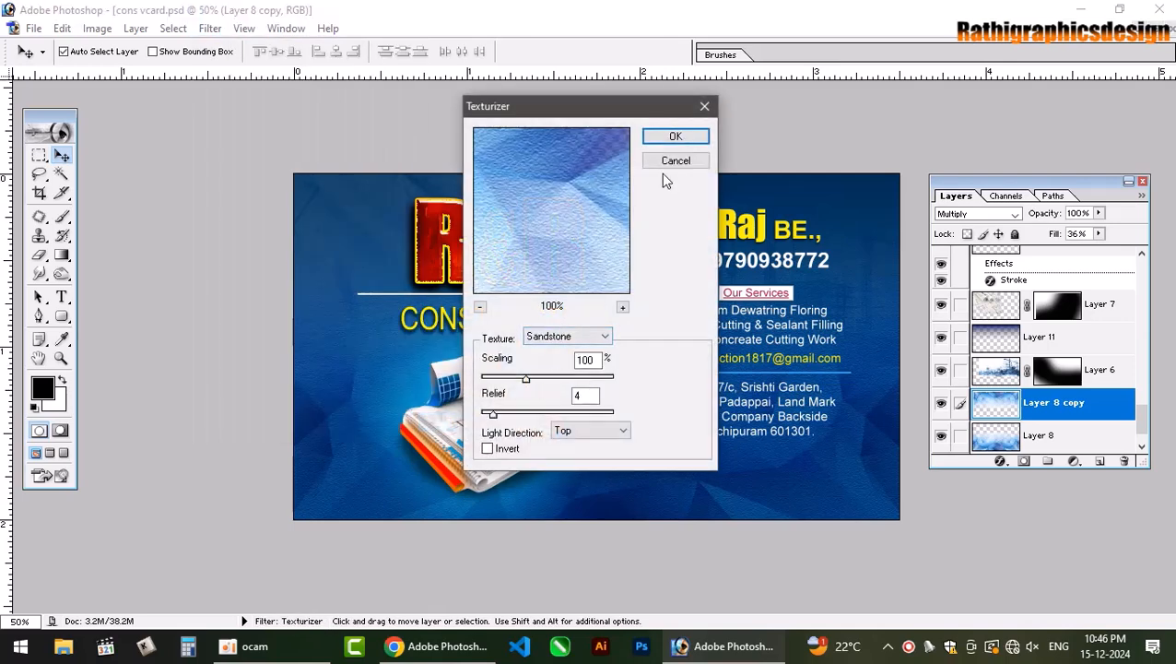
mouse_move(492, 413)
left_mouse_down()
mouse_move(514, 415)
mouse_move(490, 417)
left_mouse_up()
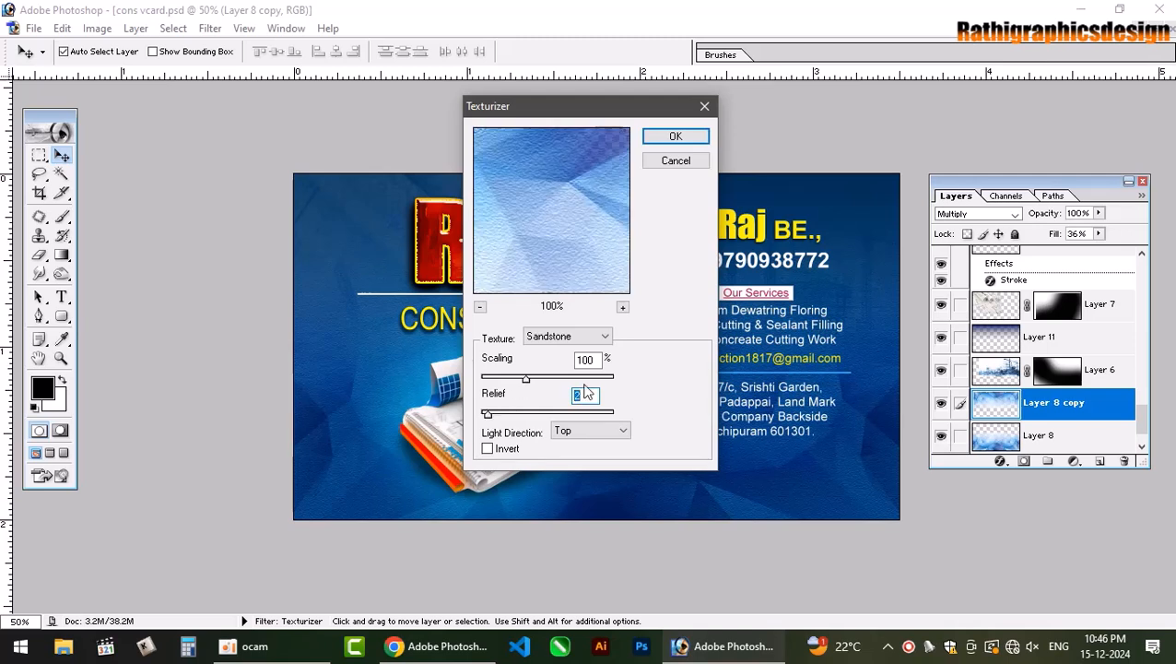
type("5")
key("Return")
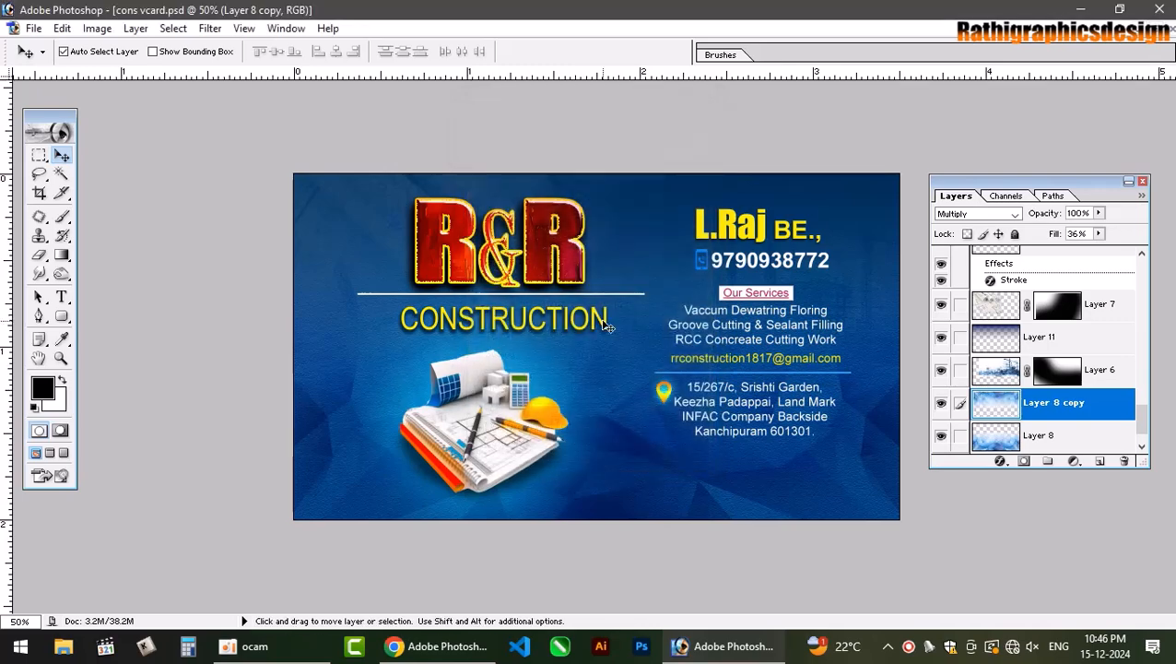
Zoom in to inspect the texture, fit the card on screen, and close the Layers panel.
key("ctrl+plus")
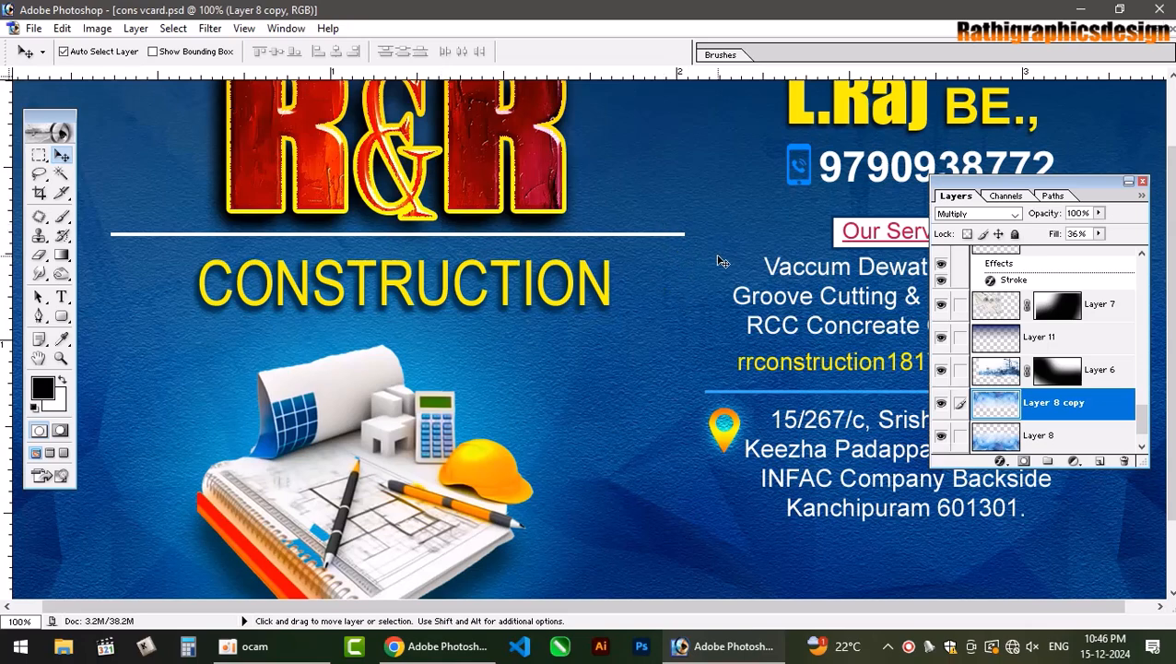
key("ctrl+0")
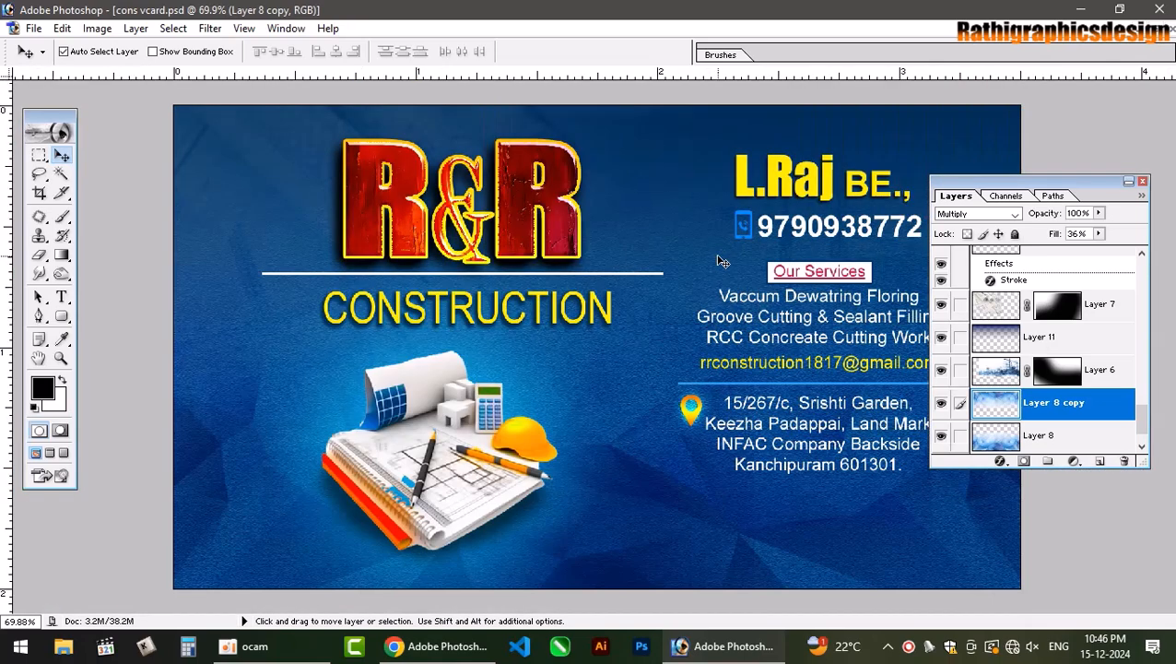
left_click(1143, 181)
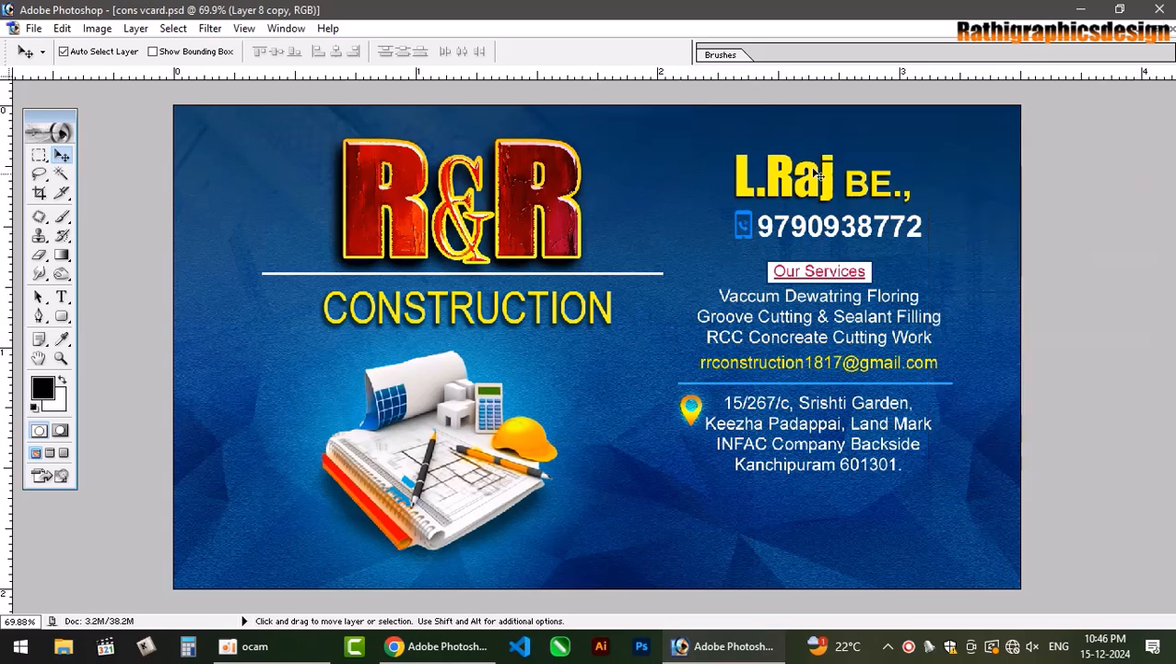
Open the FB_IMG card image and drag it into cons vcard.psd as the top layer, top-left.
key("ctrl+o")
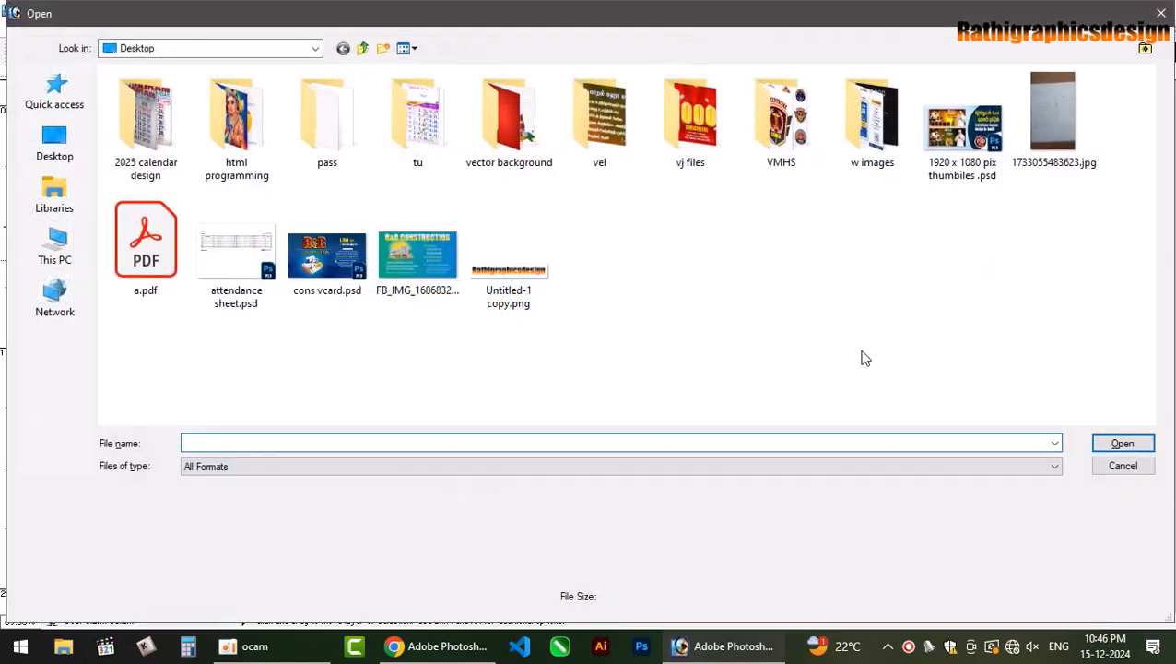
left_click(442, 281)
double_click(443, 281)
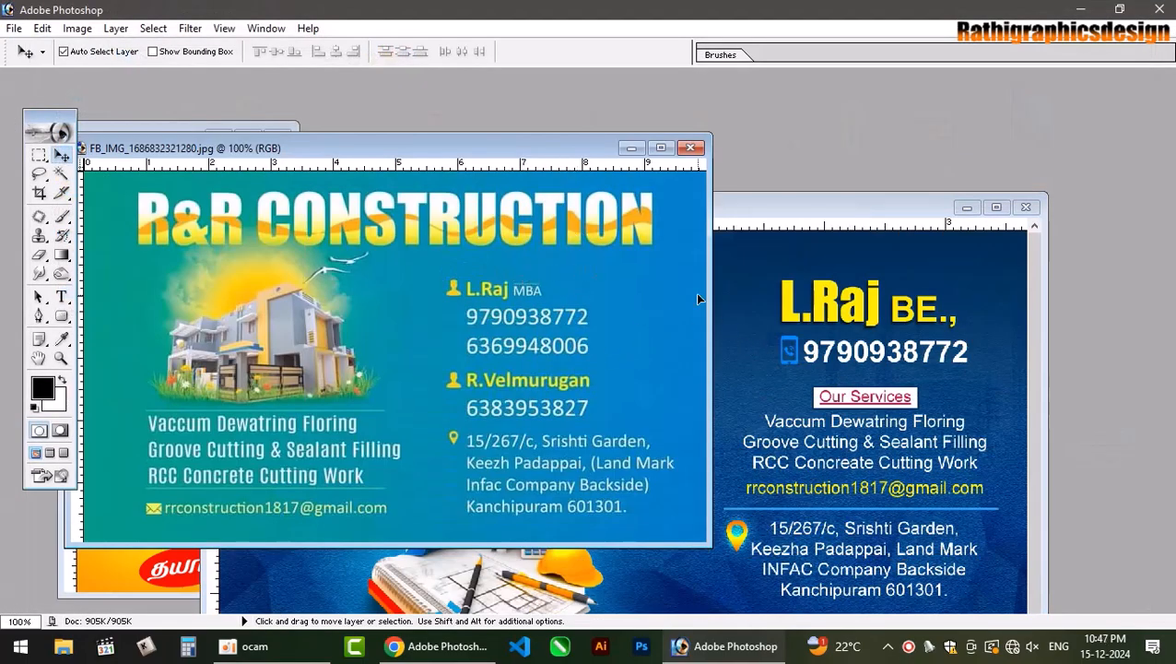
left_click_drag(698, 298, 898, 385)
left_click(1000, 210)
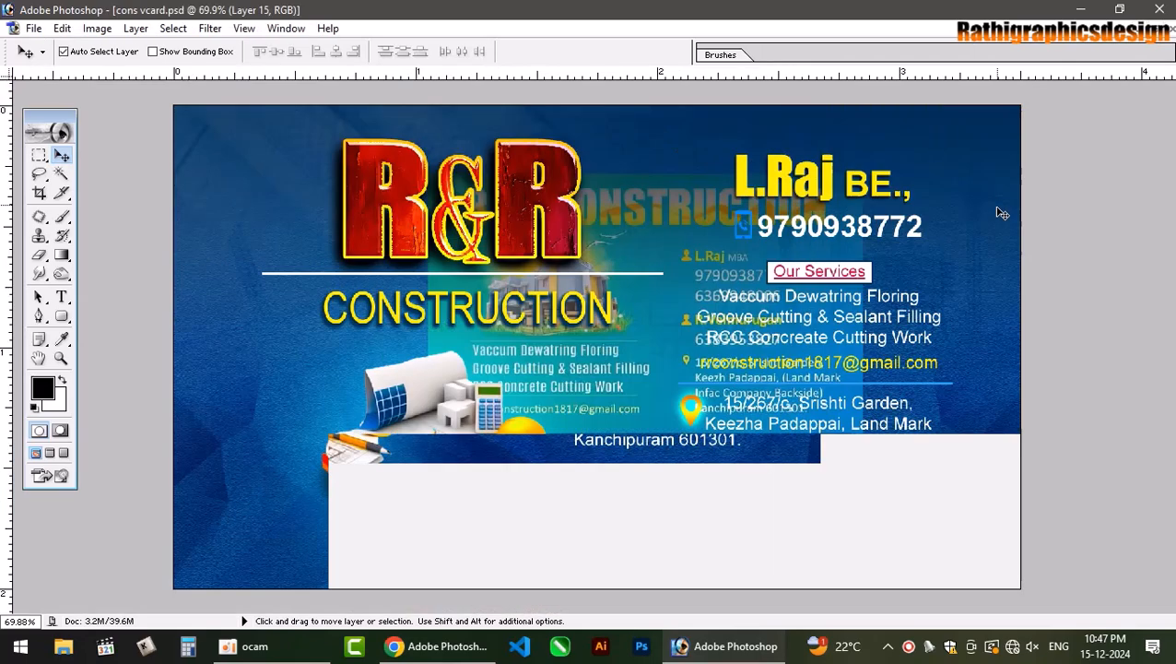
key("ctrl+shift+]")
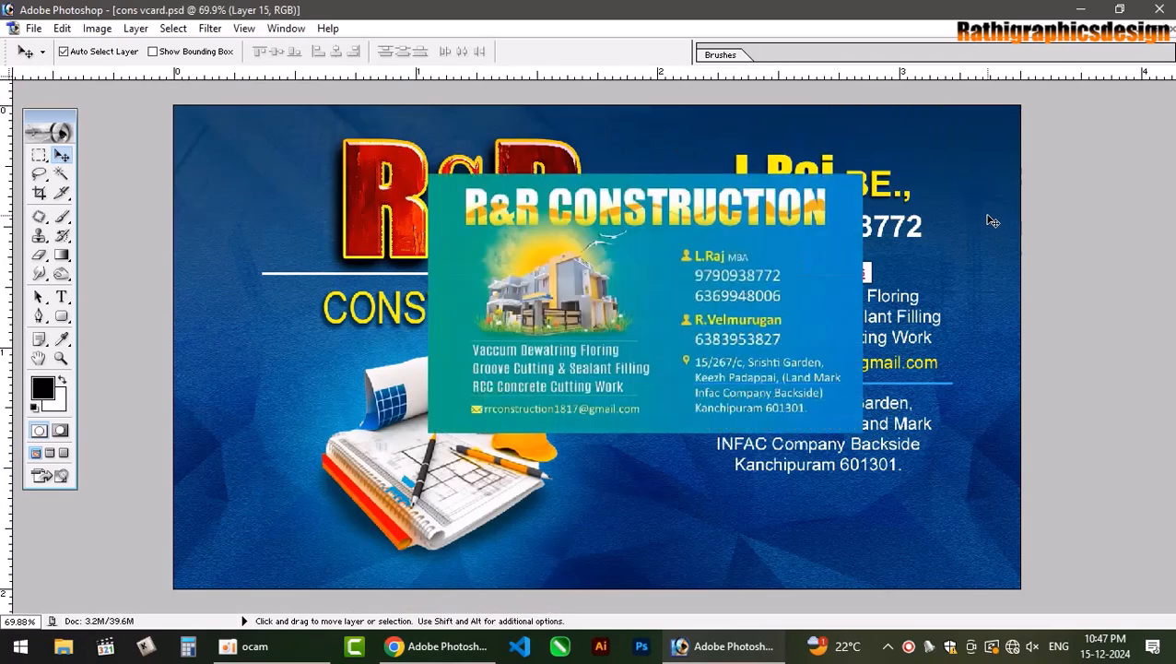
key("F7")
left_click_drag(792, 234, 542, 169)
key("ctrl+t")
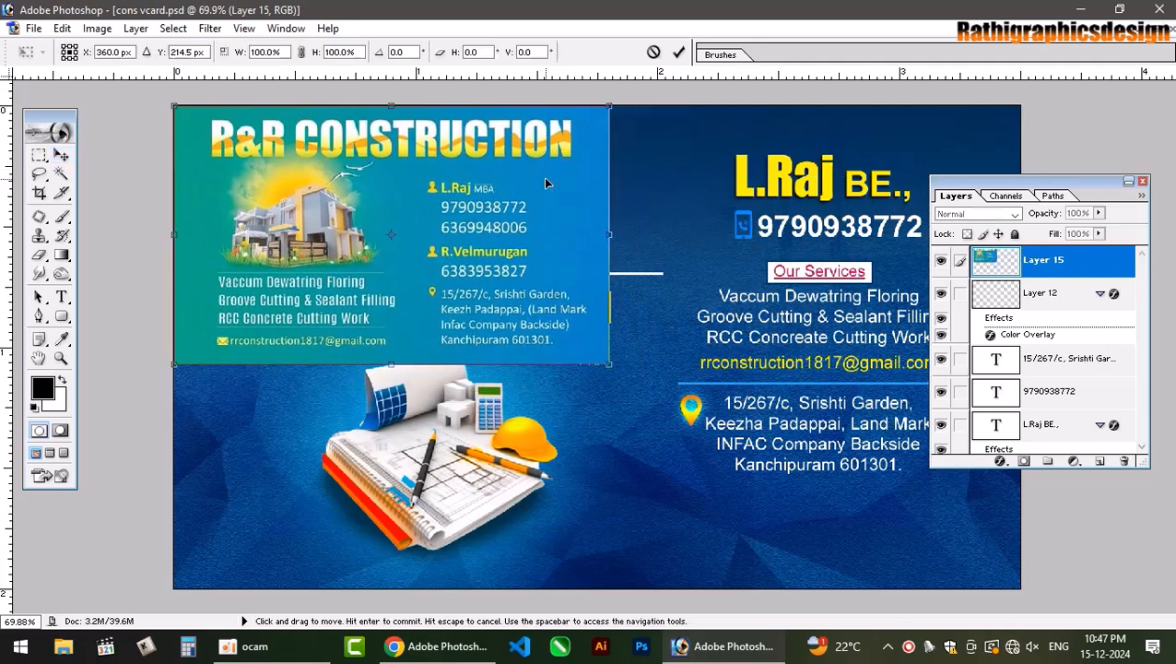
Enlarge Layer 15 to fill the whole card and keep it as the top layer.
left_click_drag(609, 364, 1016, 502)
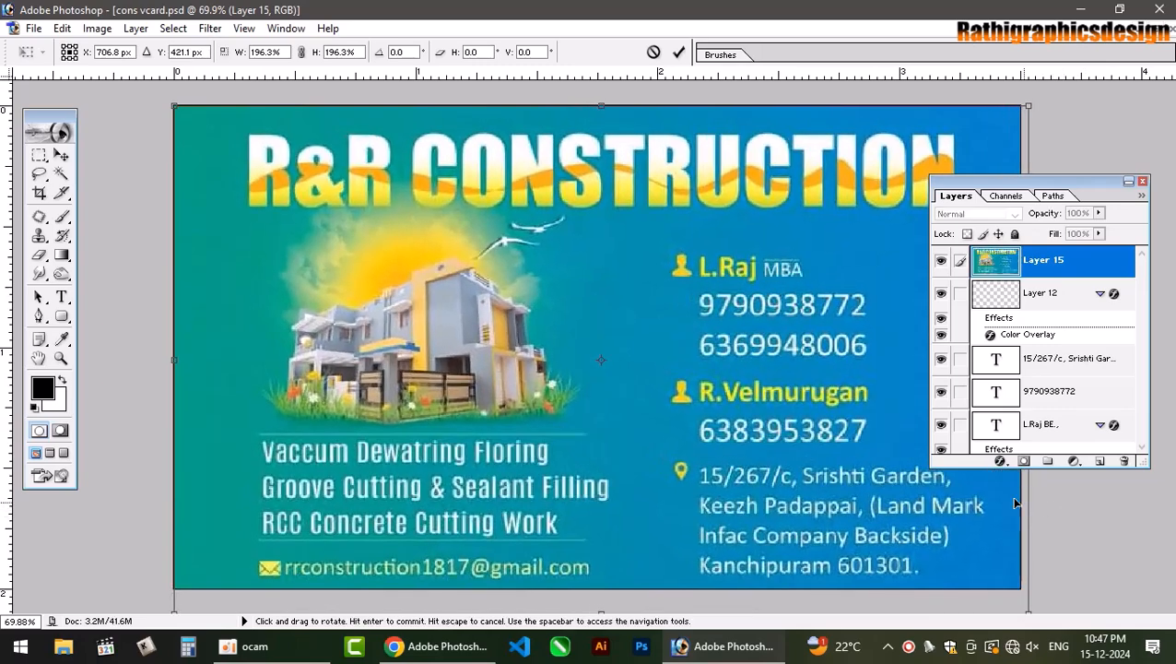
key("Return")
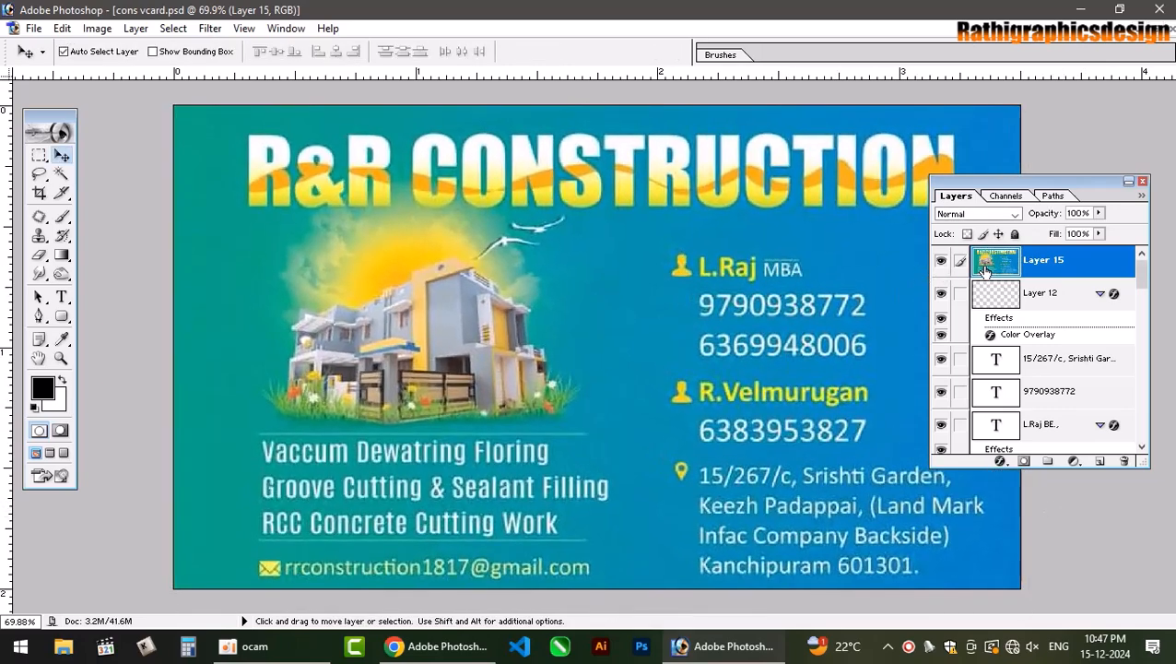
key("ctrl+shift+[")
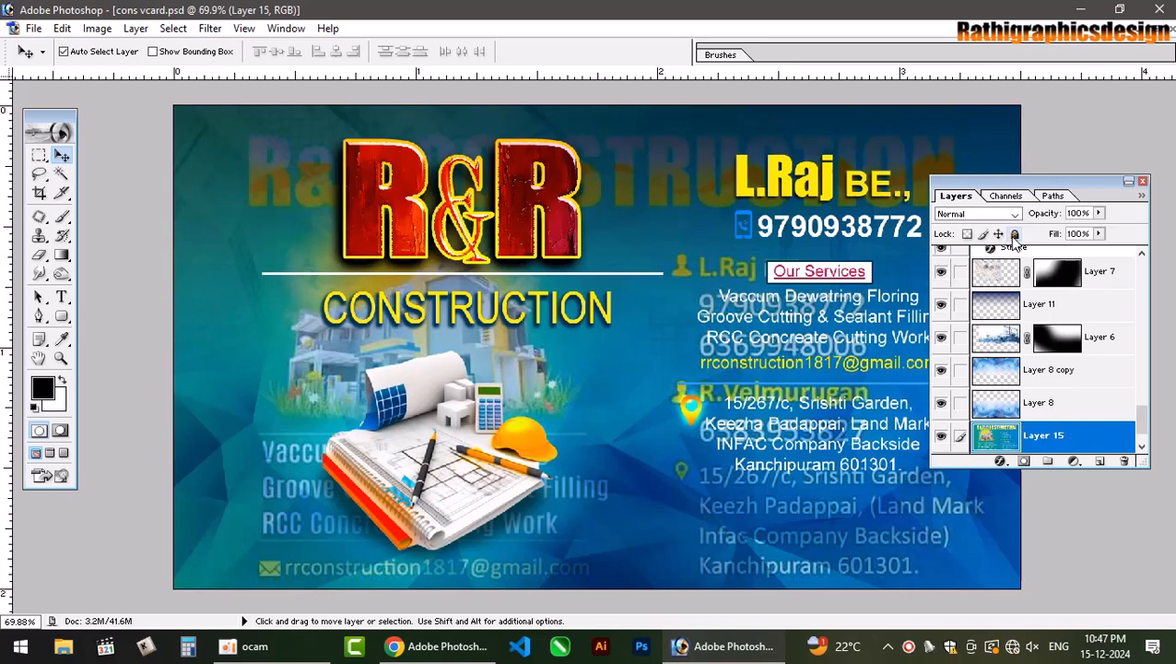
key("ctrl+]")
key("ctrl+]")
key("ctrl+]")
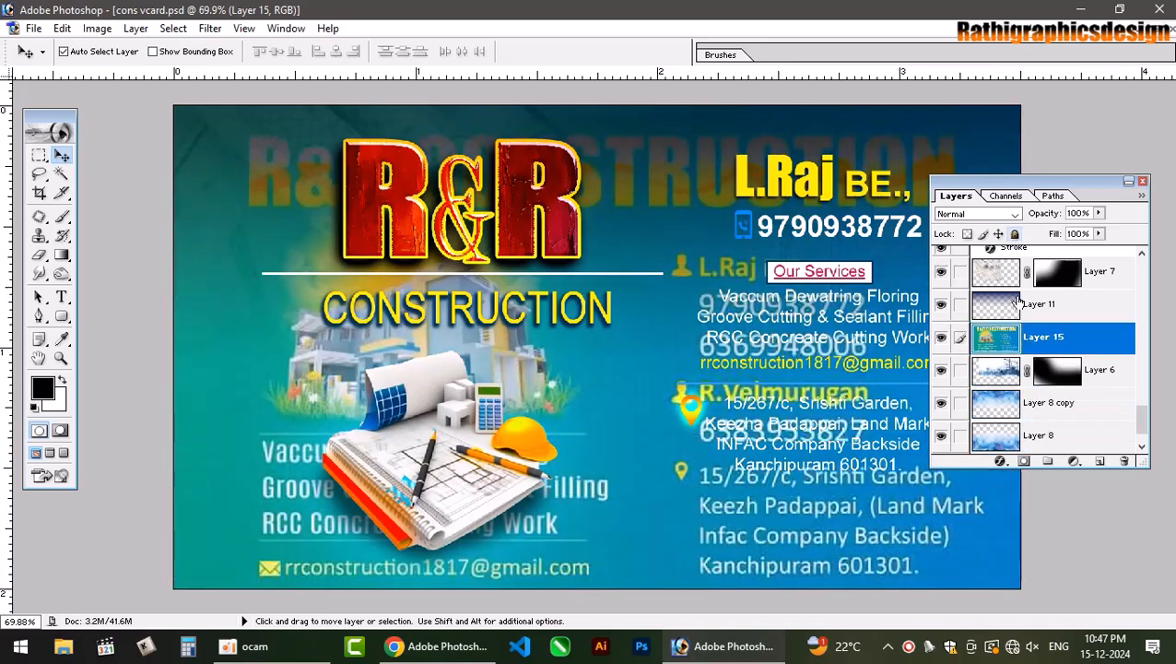
key("ctrl+shift+]")
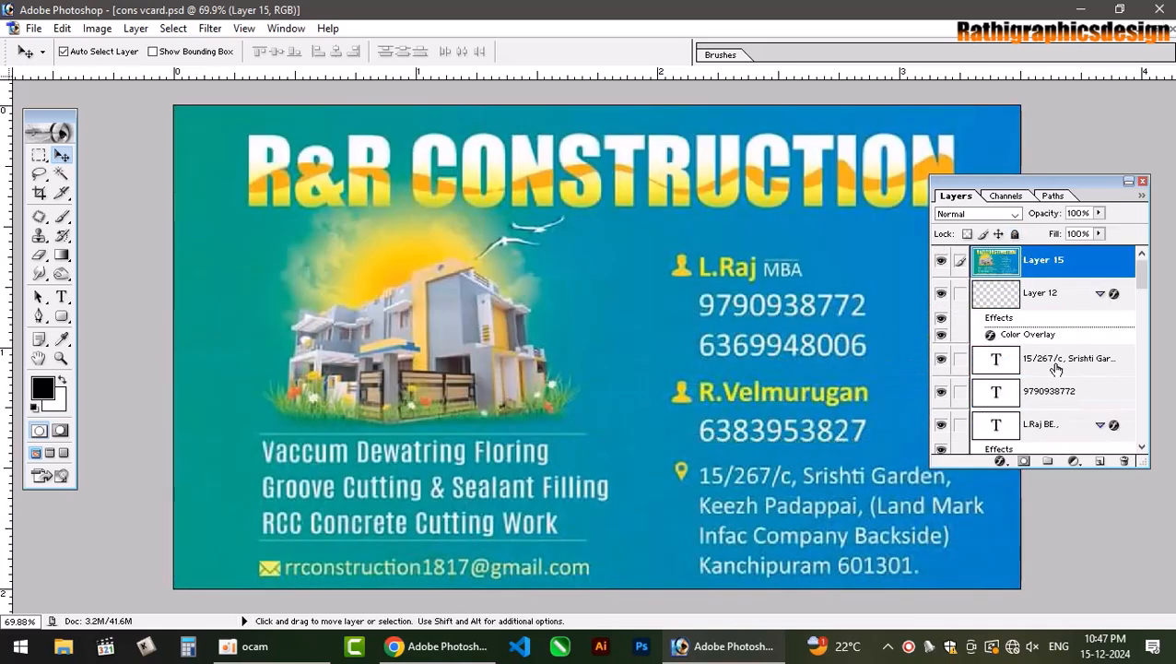
Zoom out to 50%, shift Layer 15 down, then hide it and close the Layers panel.
left_click(944, 262)
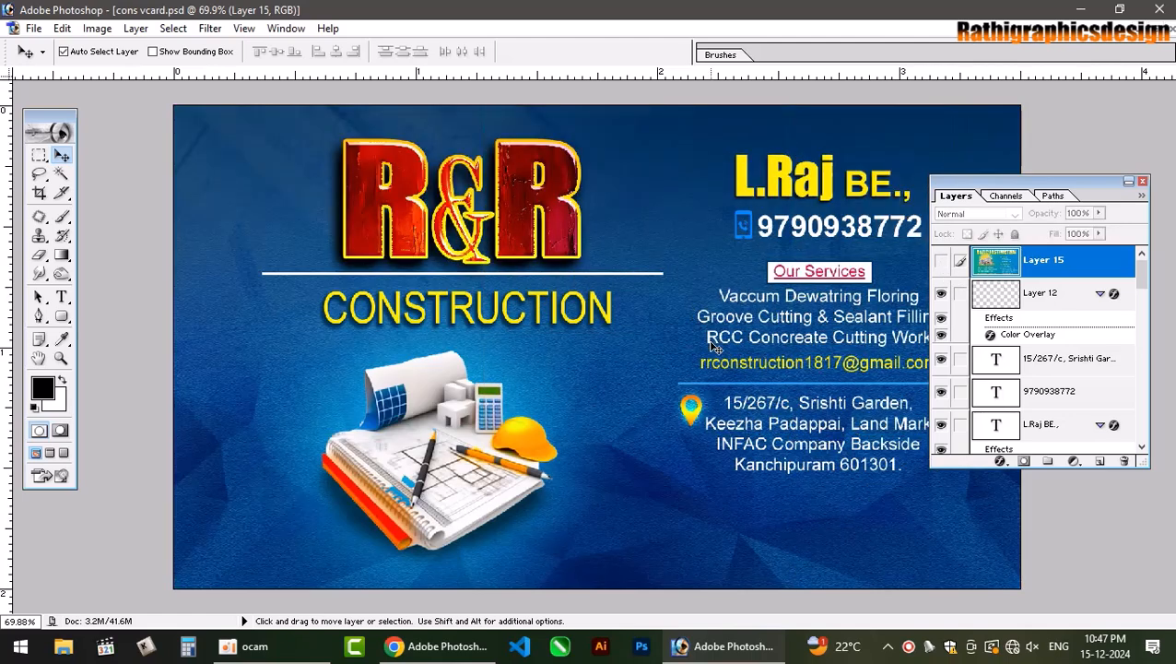
key("ctrl+minus")
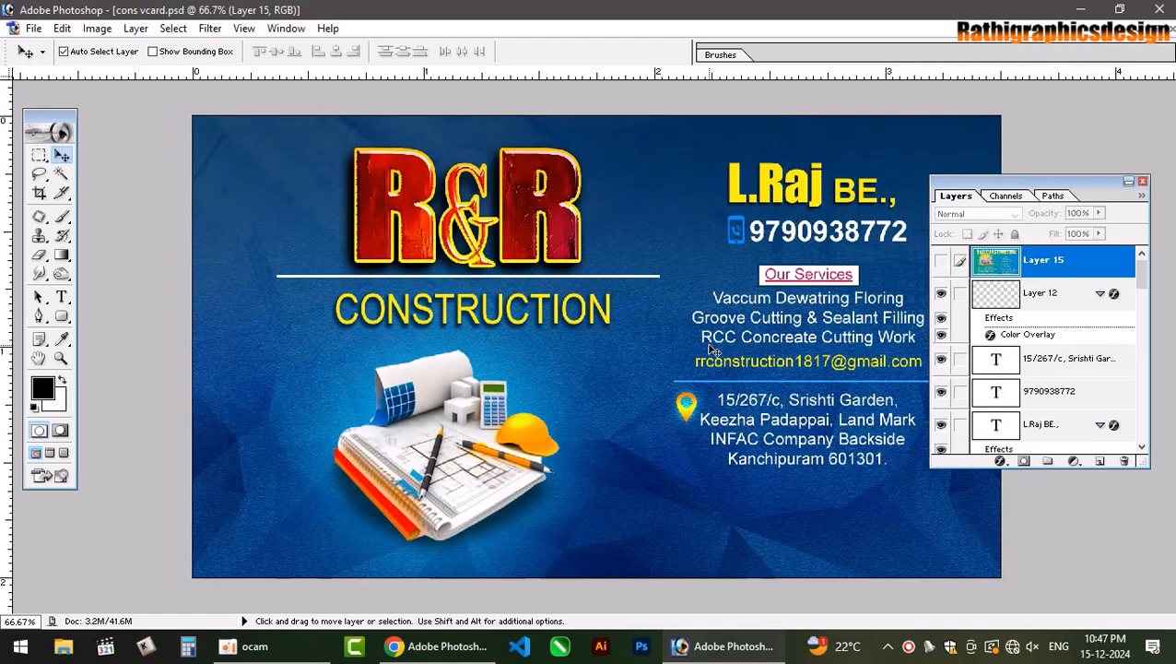
key("ctrl+minus")
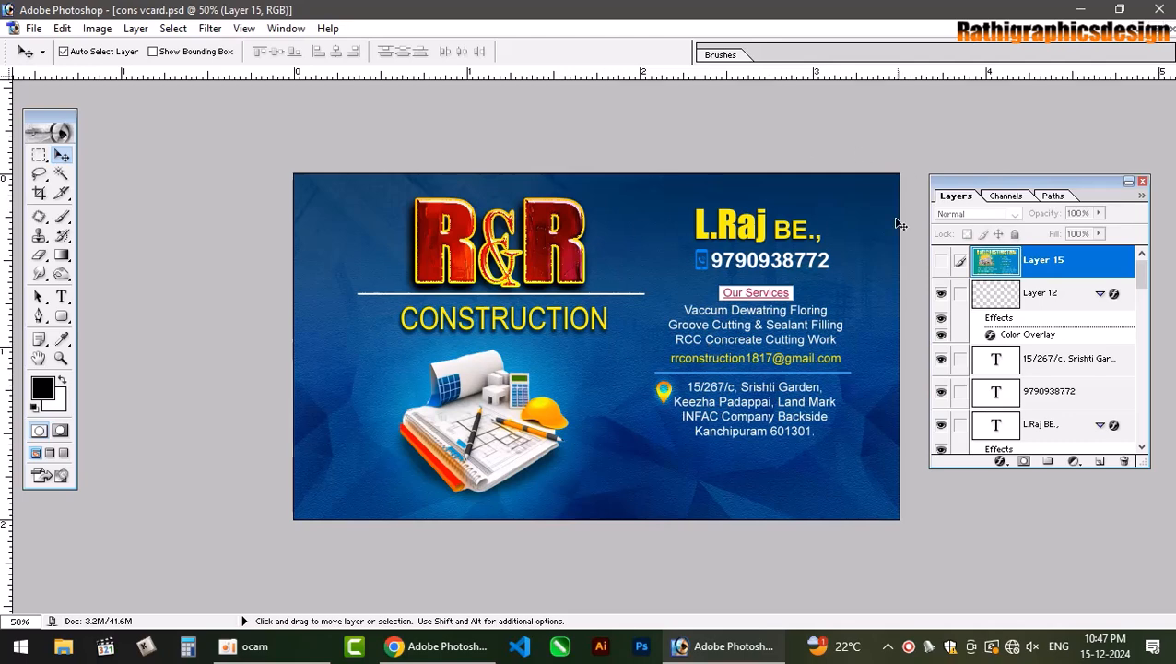
left_click(943, 262)
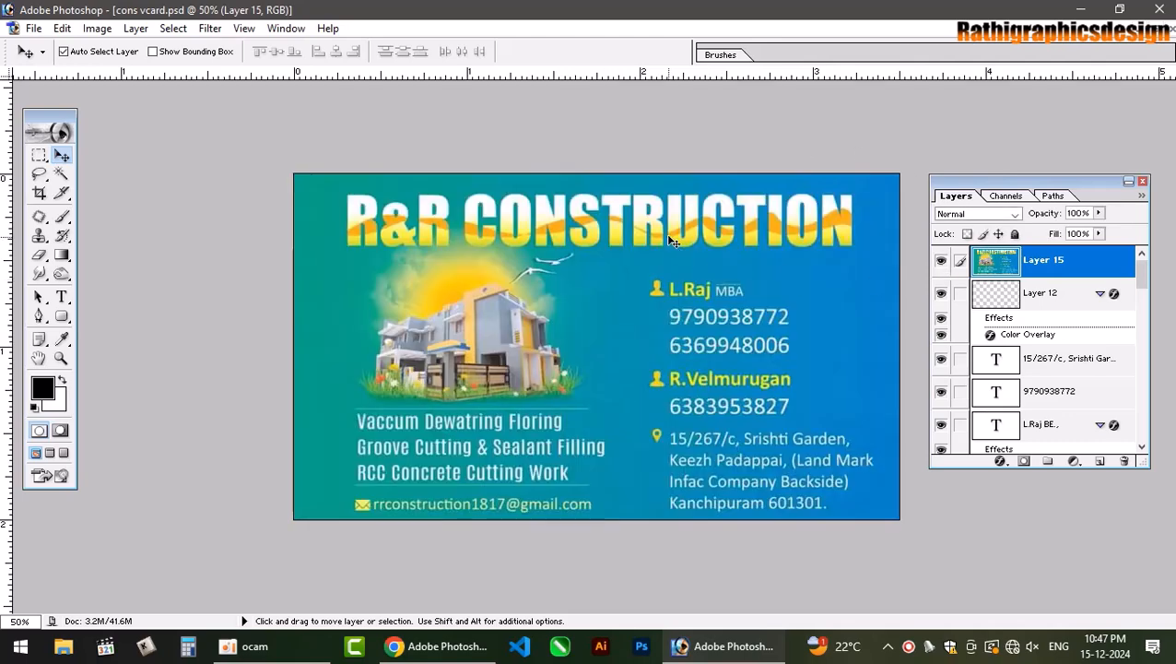
left_click_drag(654, 253, 656, 387)
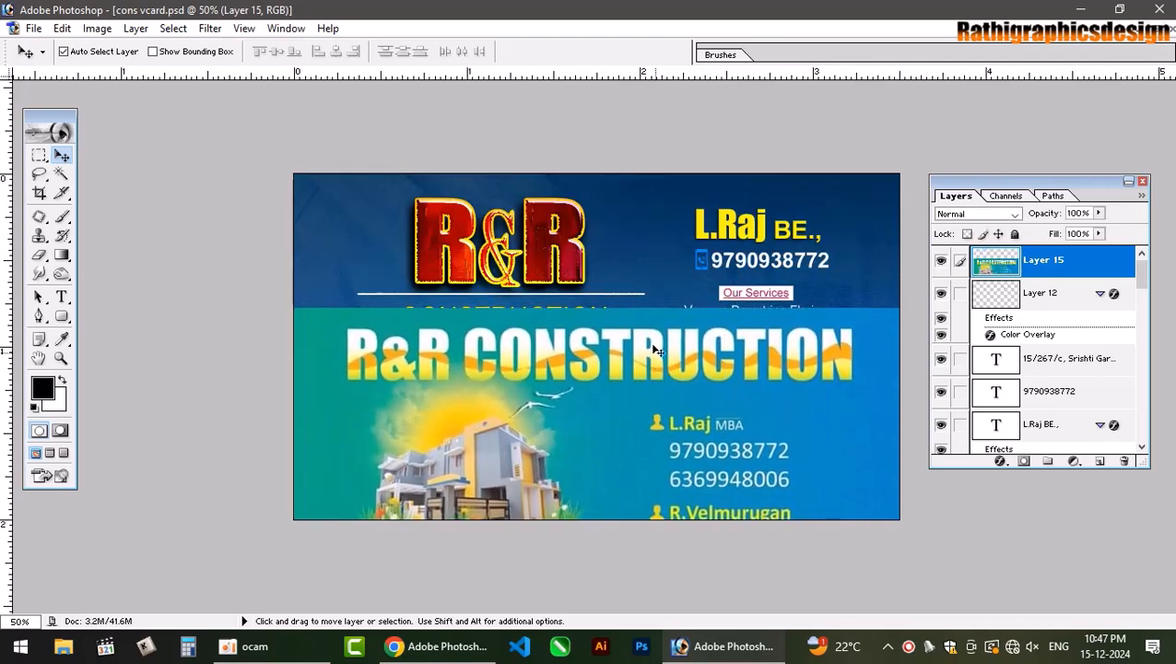
left_click(942, 263)
scroll(673, 283, "up", 2)
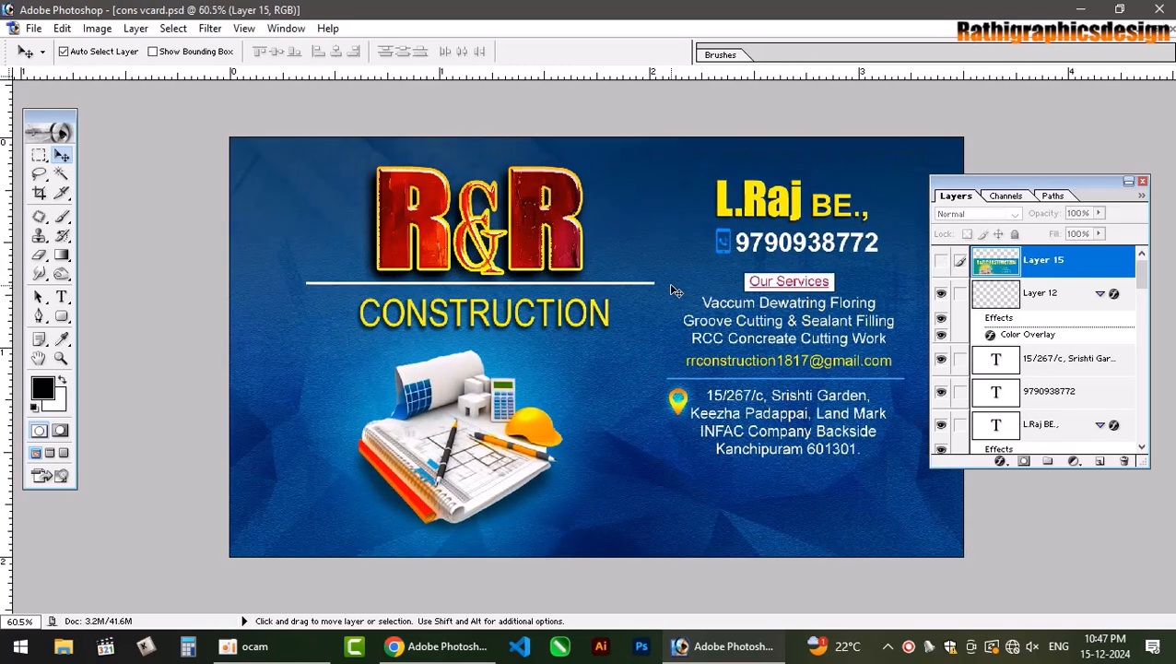
left_click(1142, 182)
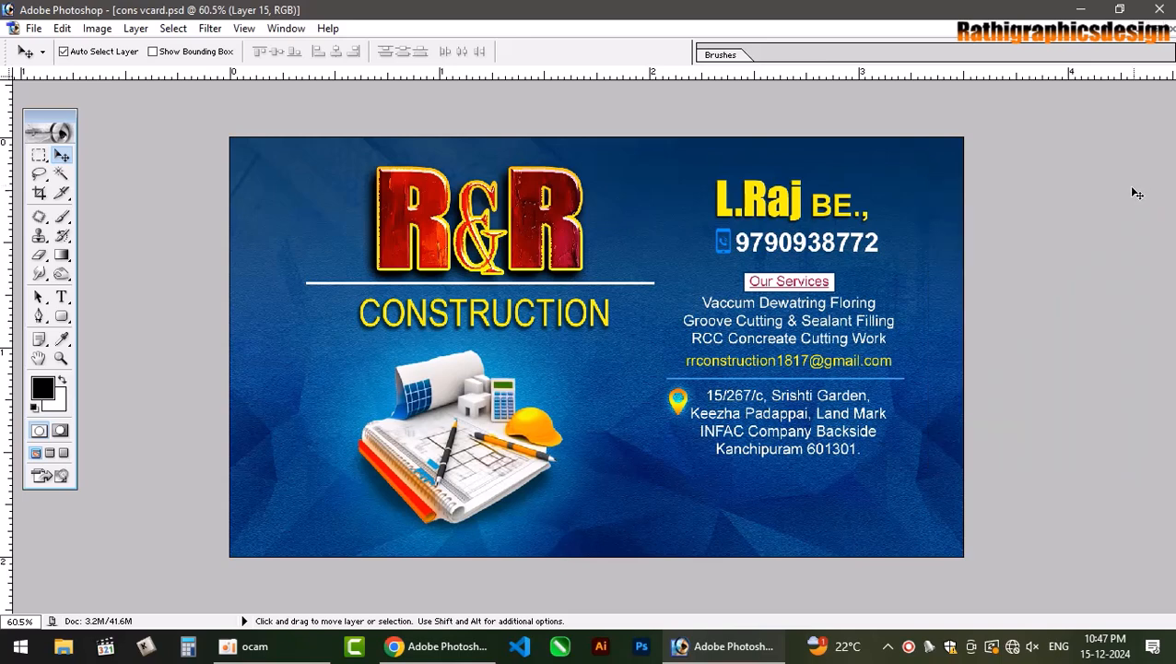